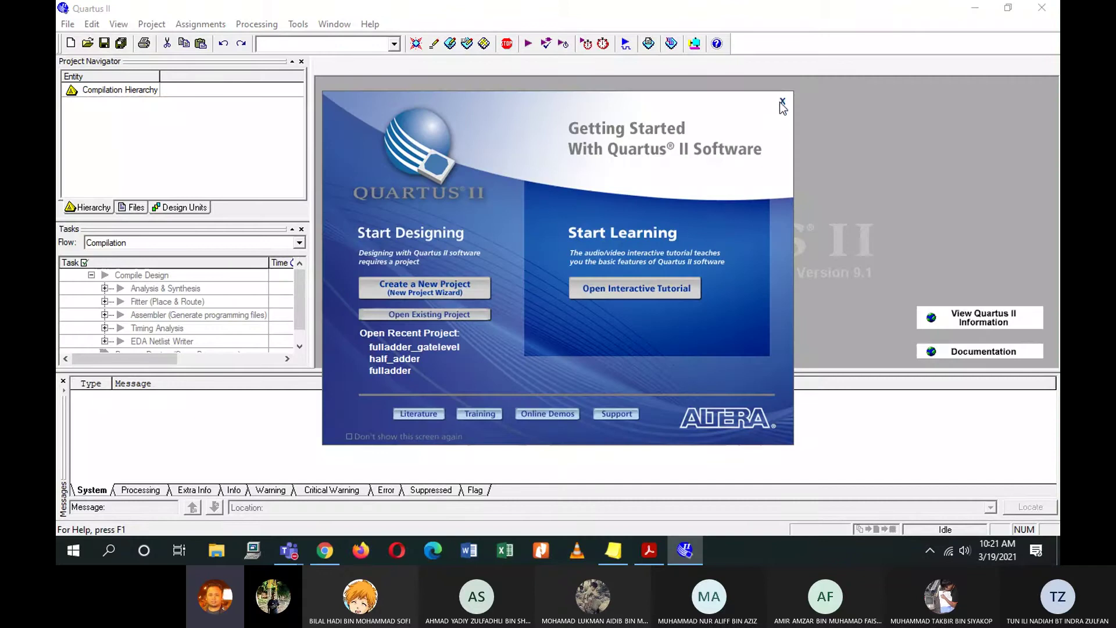
Close the Getting Started screen and dismiss the notice about checking for updates.
left_click(782, 103)
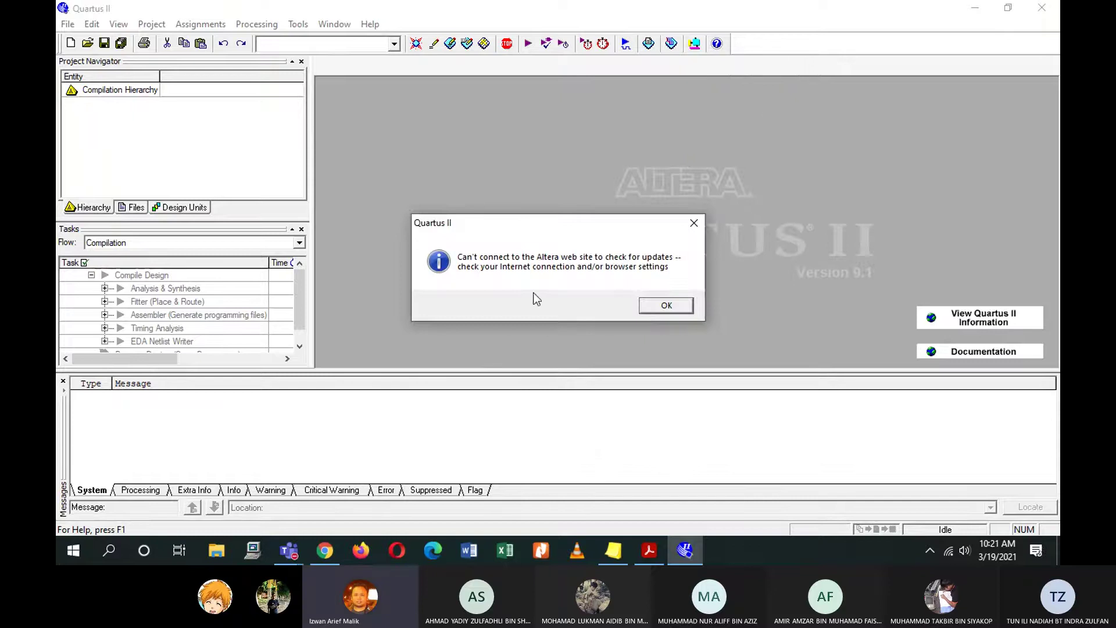
left_click(647, 307)
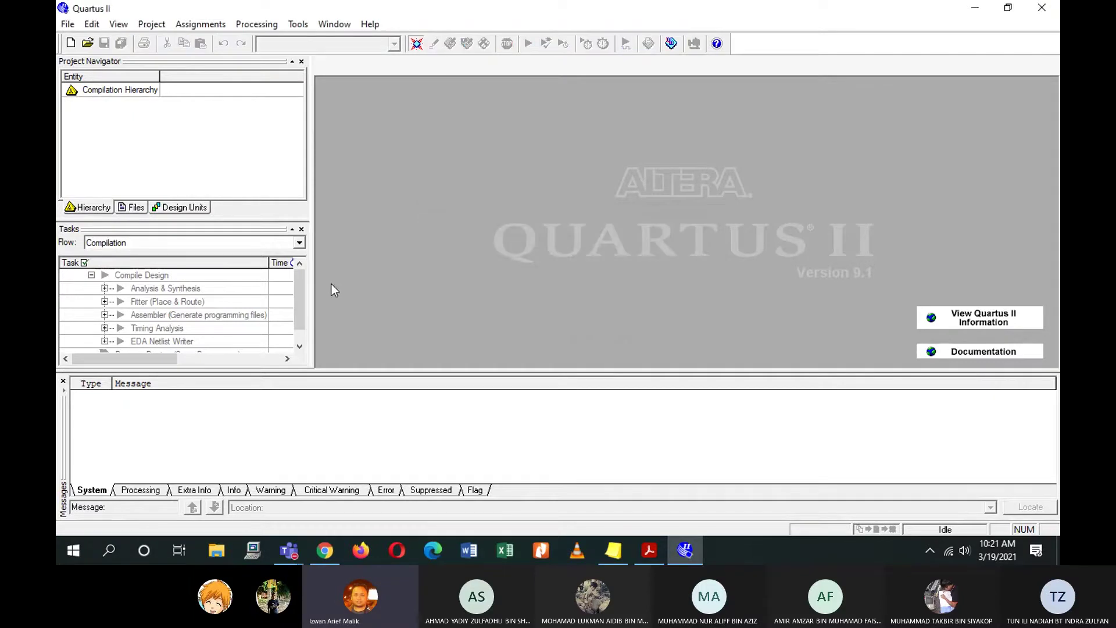
left_click(649, 552)
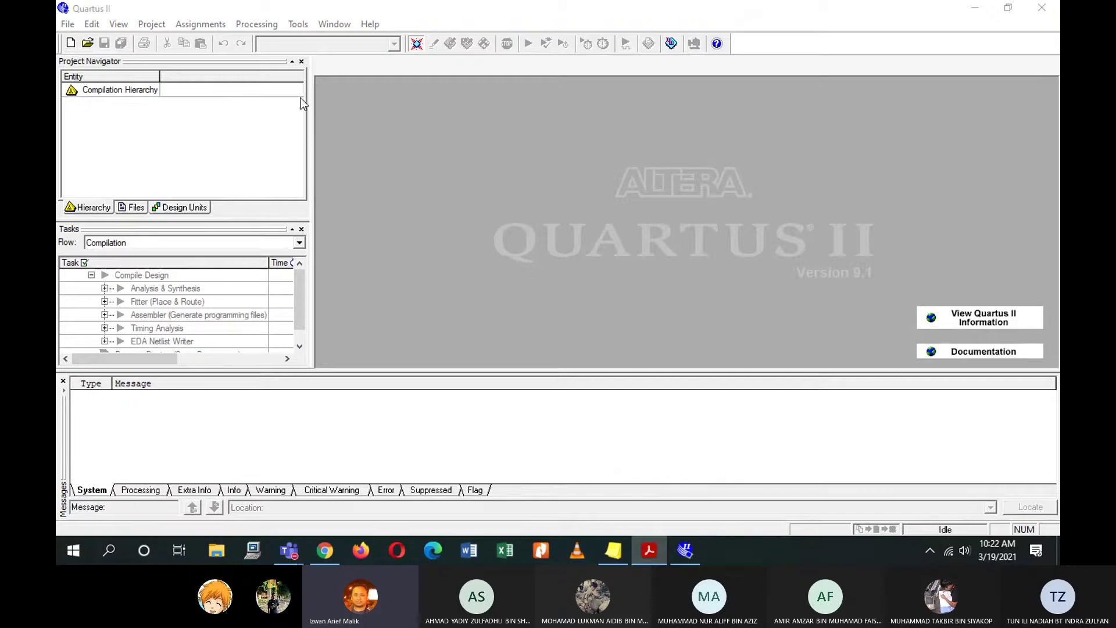
left_click(507, 16)
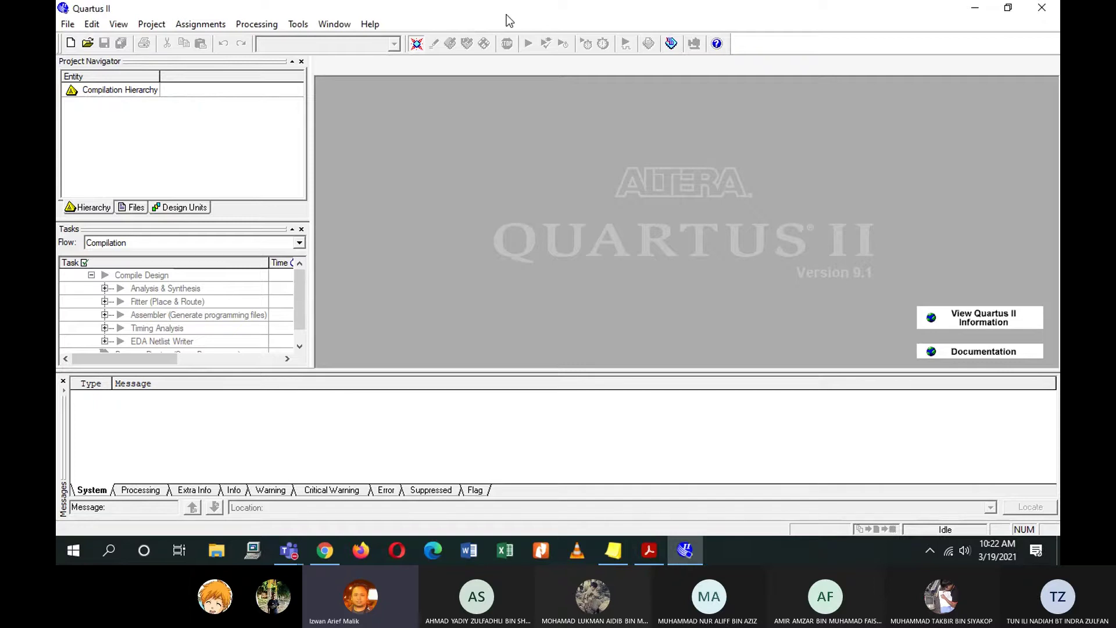
left_click(67, 25)
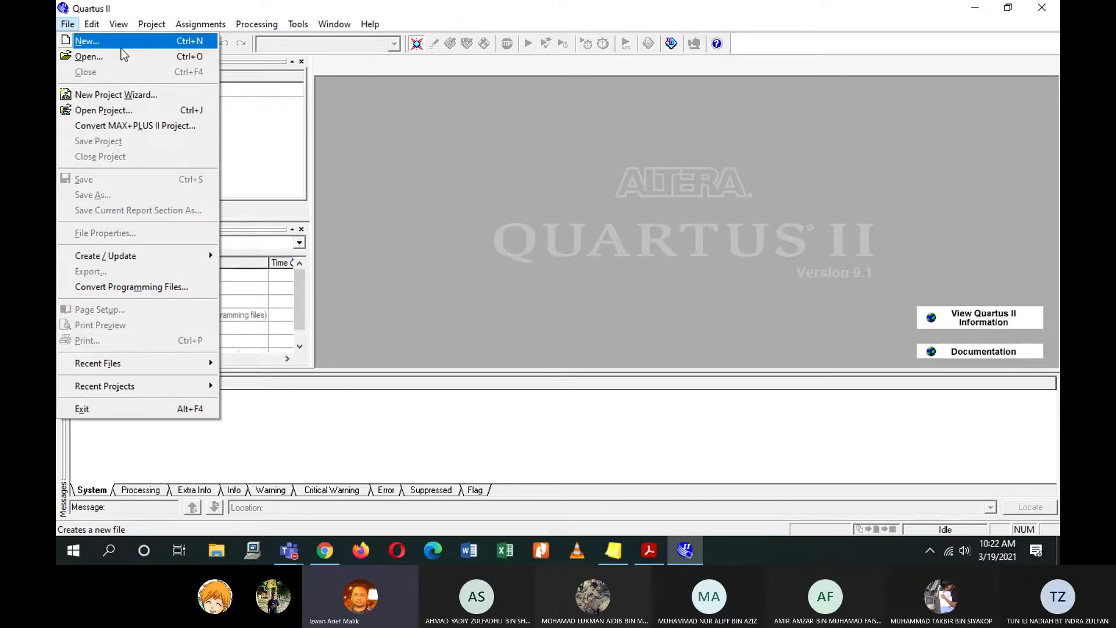
left_click(116, 94)
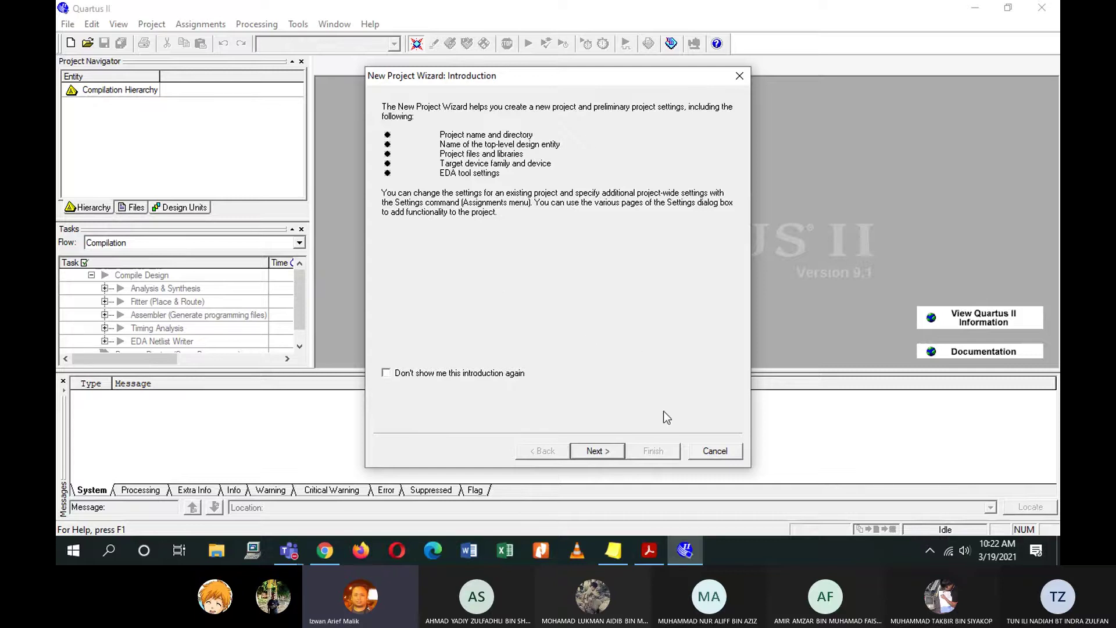
left_click(715, 450)
left_click(68, 25)
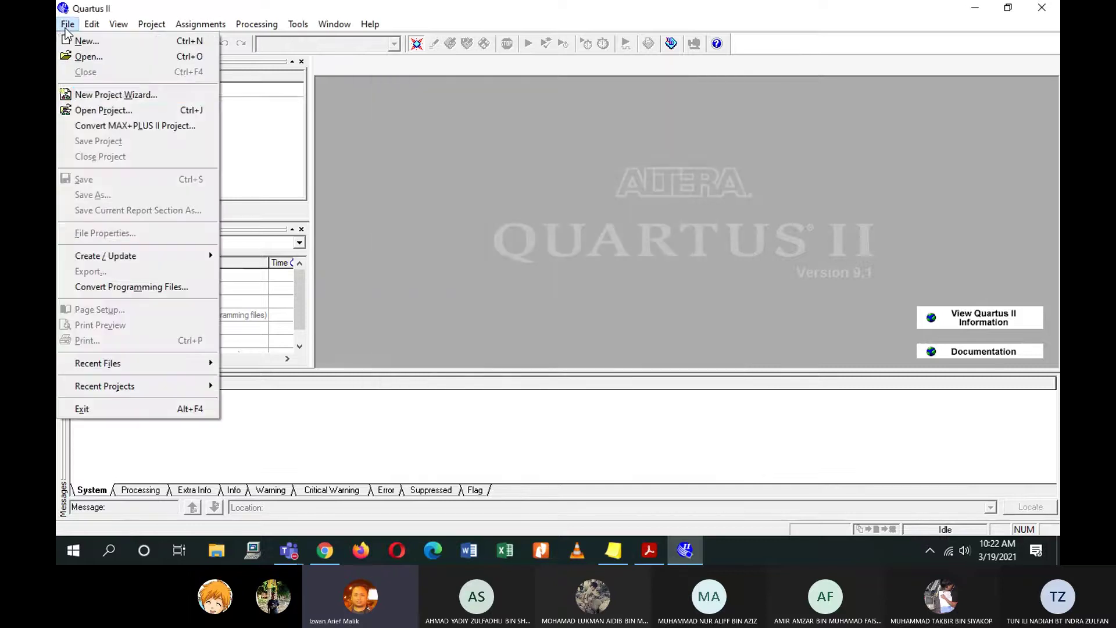
left_click(105, 96)
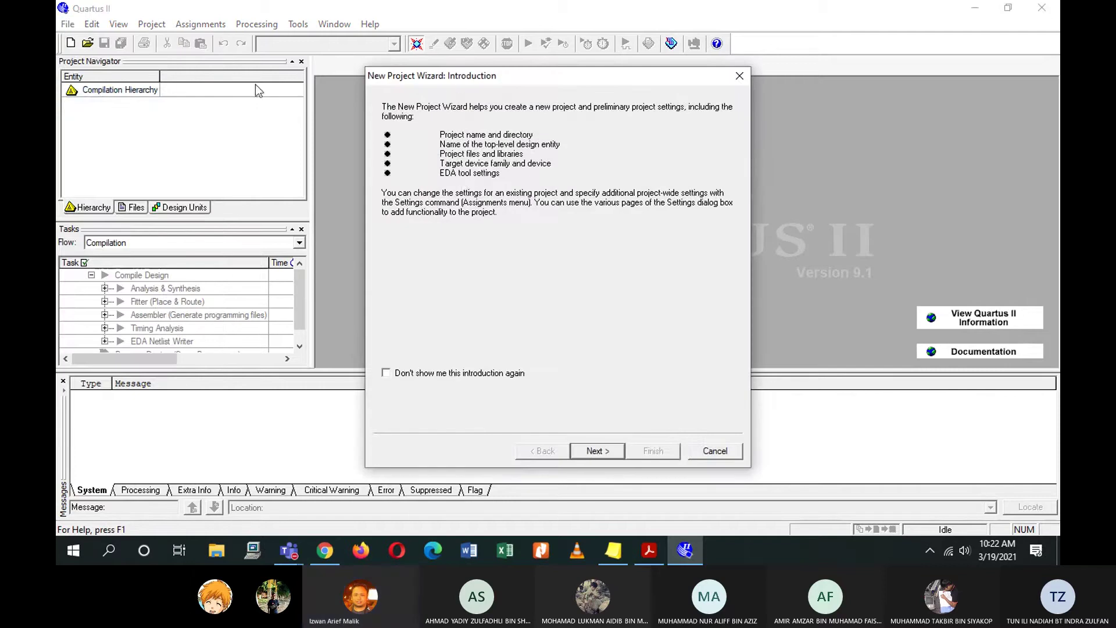
left_click(735, 452)
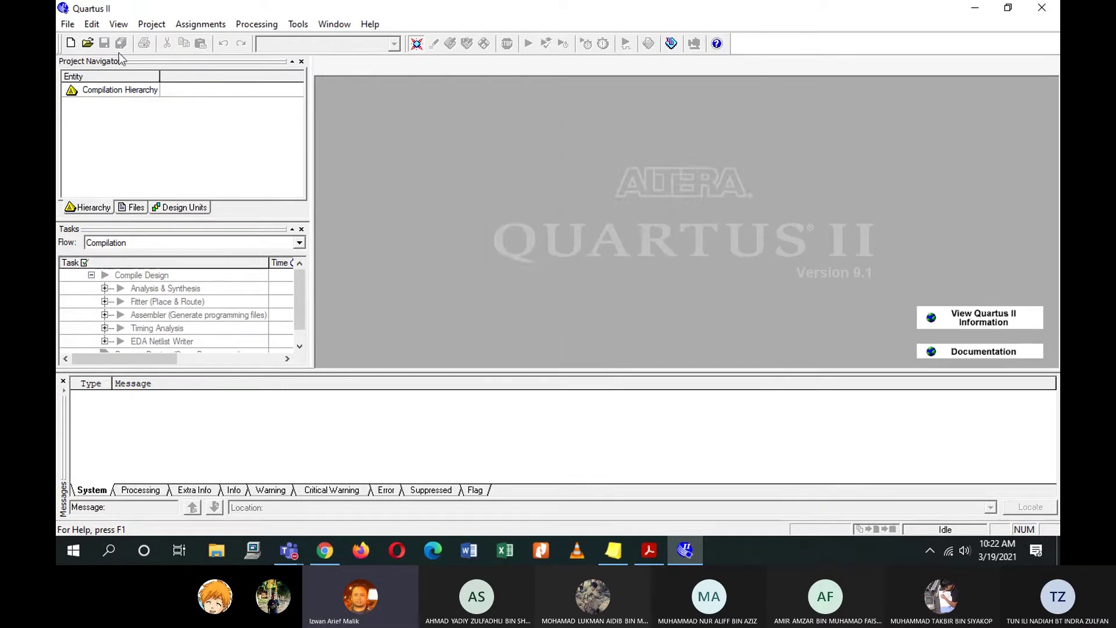
Start the New Project Wizard and continue past its introduction to the directory, name and top-level entity page.
left_click(67, 24)
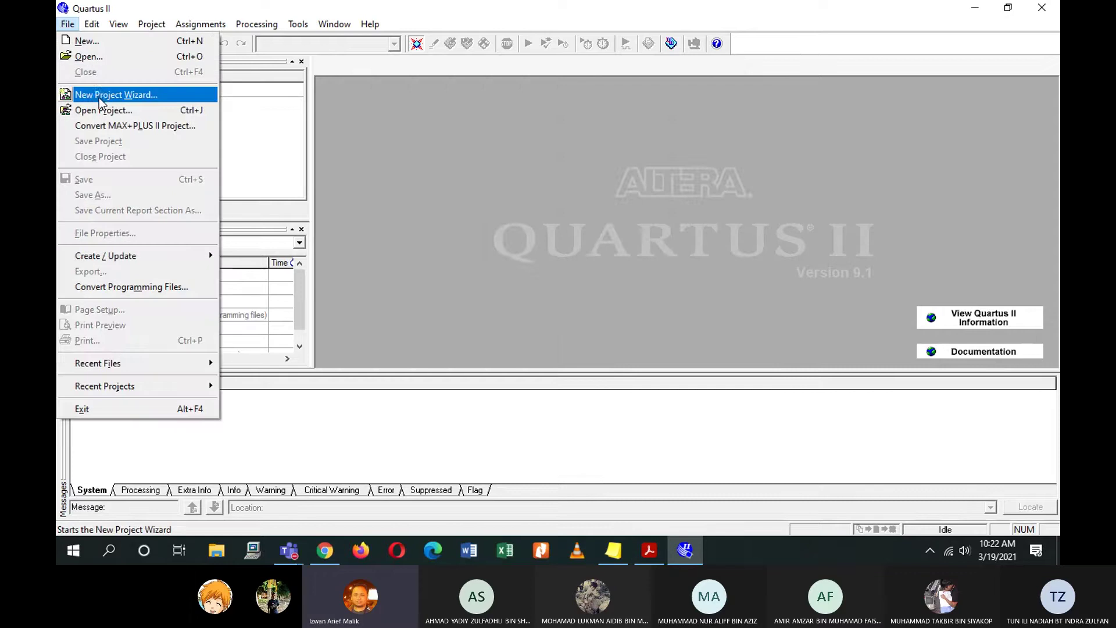
left_click(103, 94)
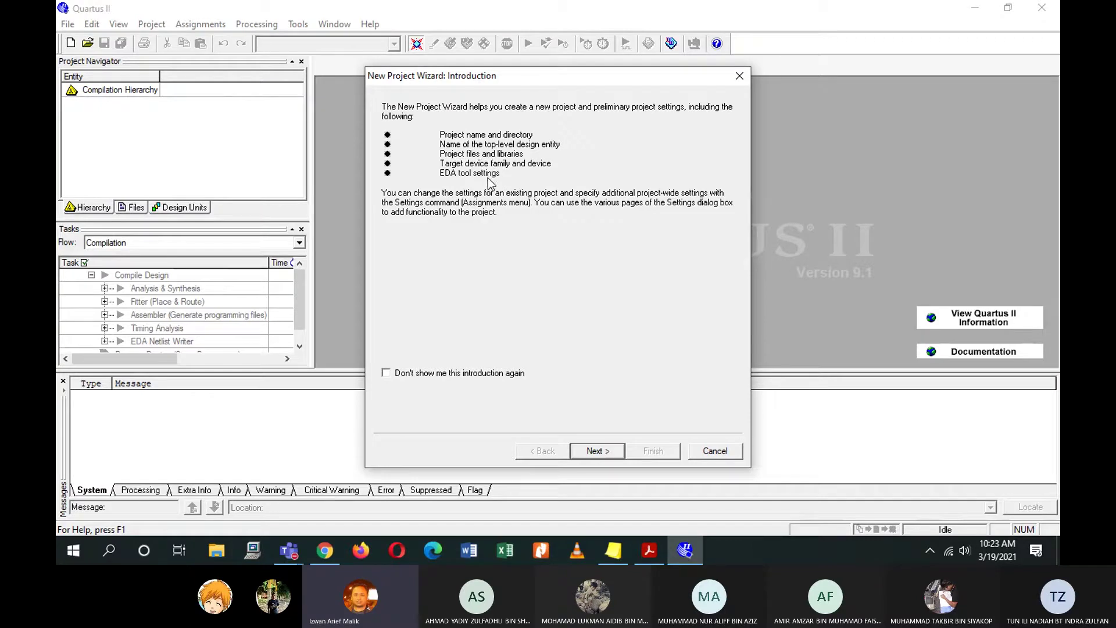
left_click(594, 449)
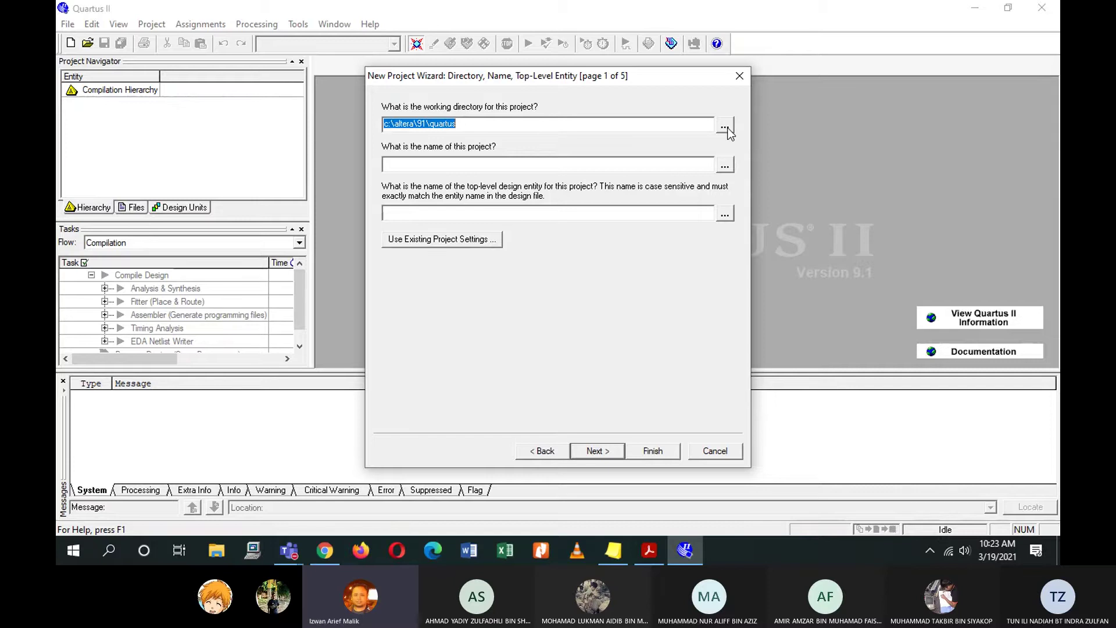
Consult the folder creation step in the PDF TOPIC 3 INTRODUCTION TO QUARTUS II in Adobe Acrobat Reader, and move it aside.
left_click(649, 550)
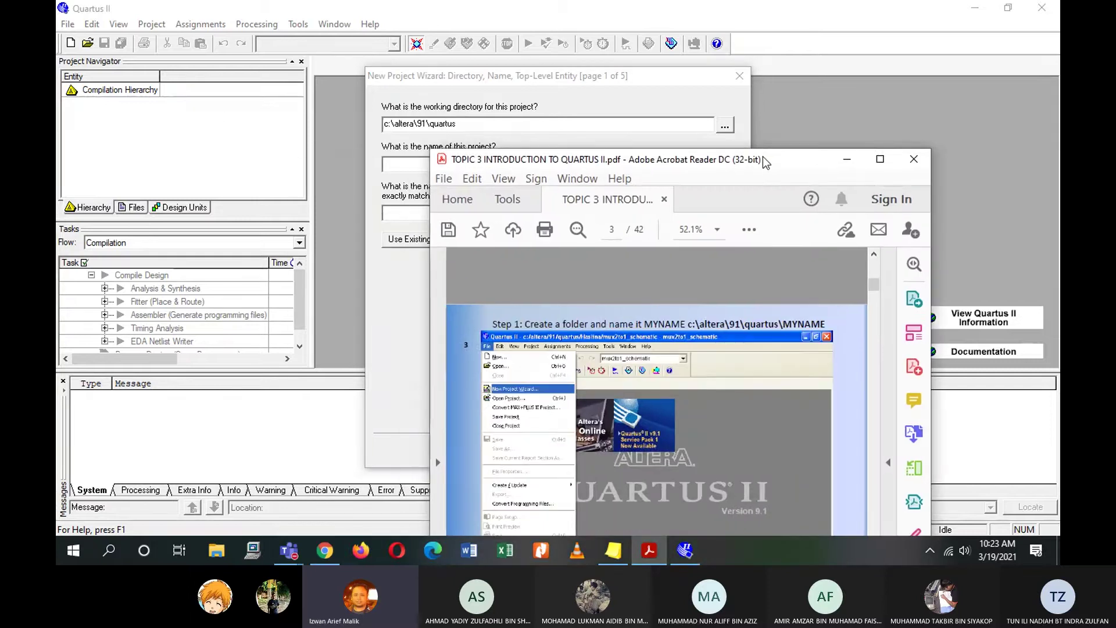
left_click(881, 158)
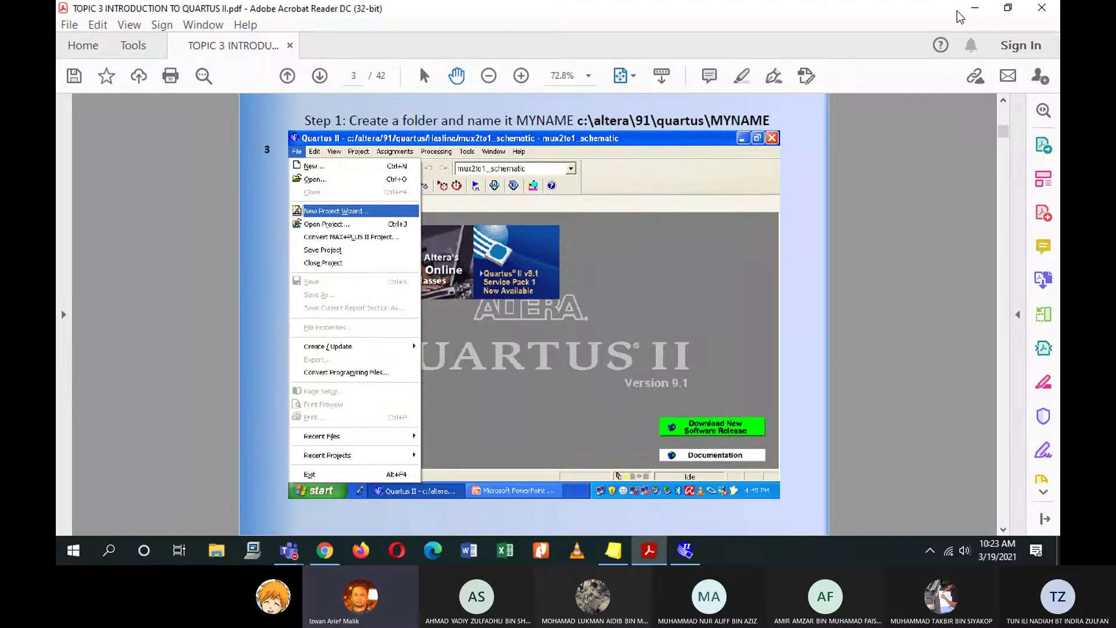
left_click(975, 8)
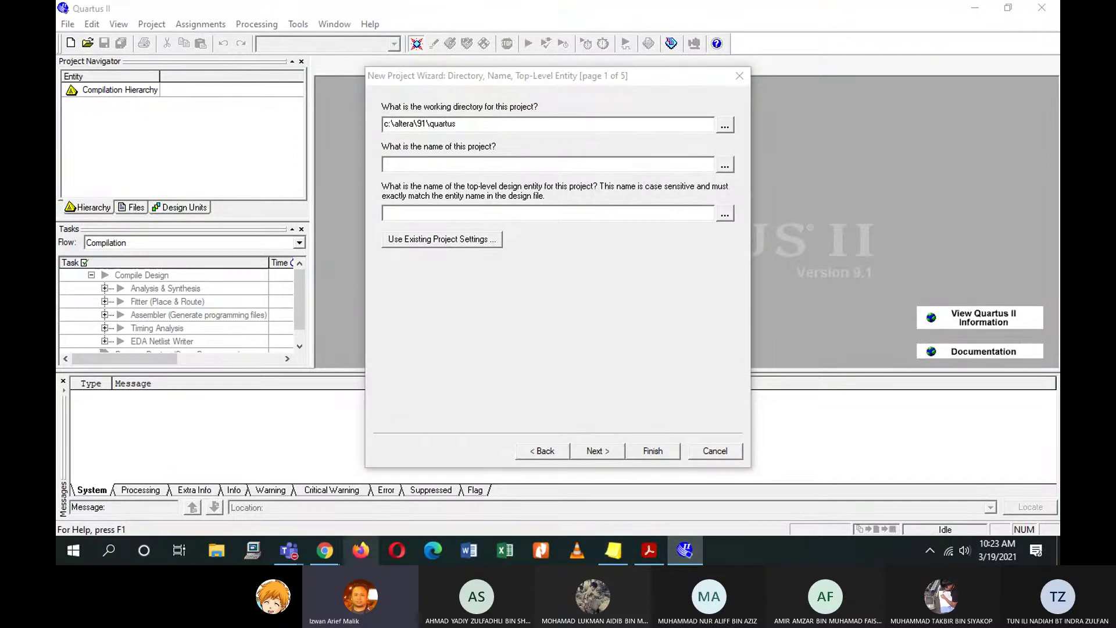
left_click(325, 550)
left_click(976, 10)
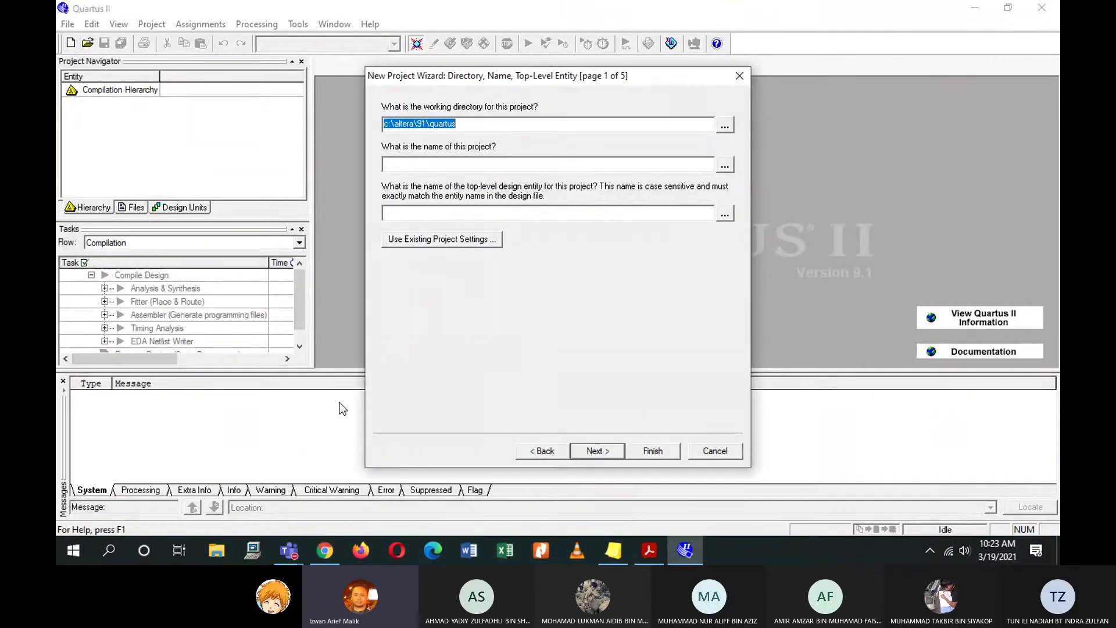
left_click(653, 557)
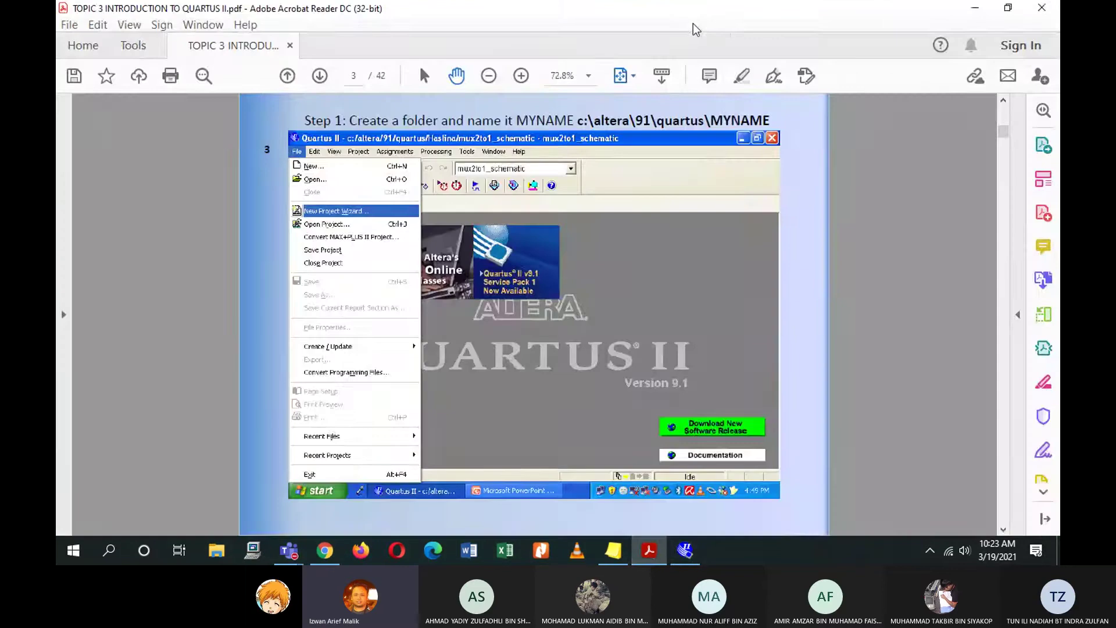
left_click_drag(690, 14, 56, 22)
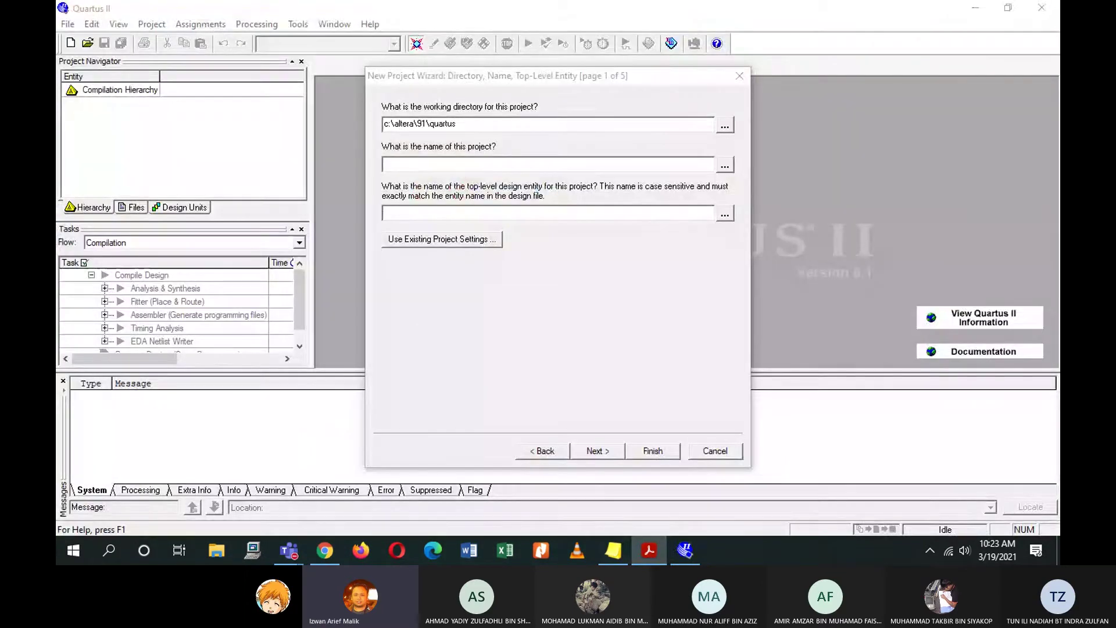
Browse for the project's working directory and create a new folder on the Desktop.
left_click(724, 126)
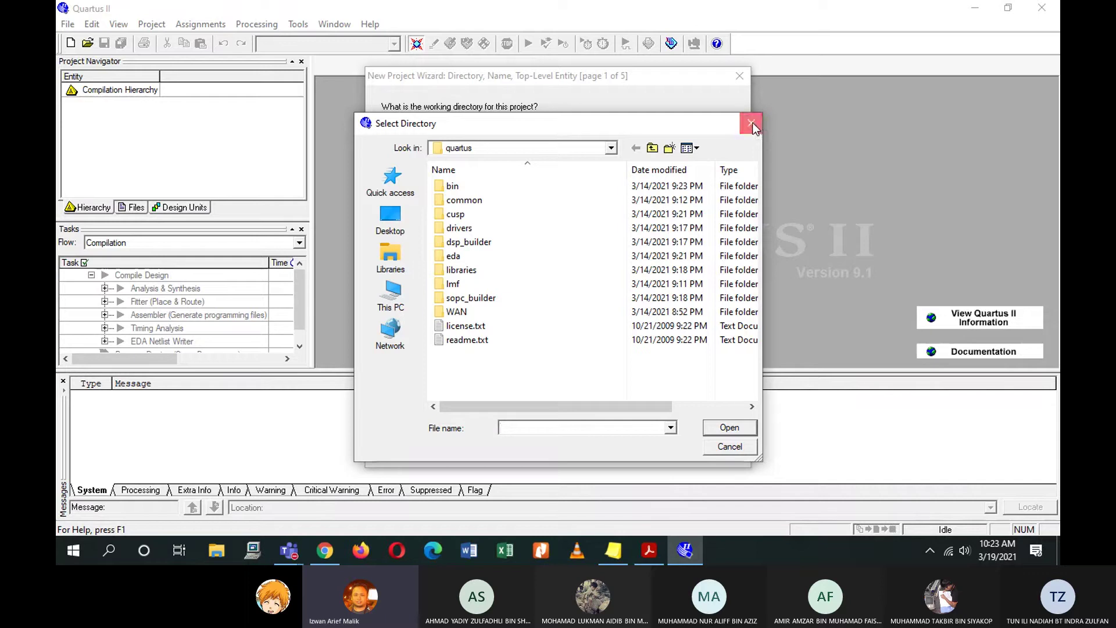
left_click(755, 124)
left_click(730, 121)
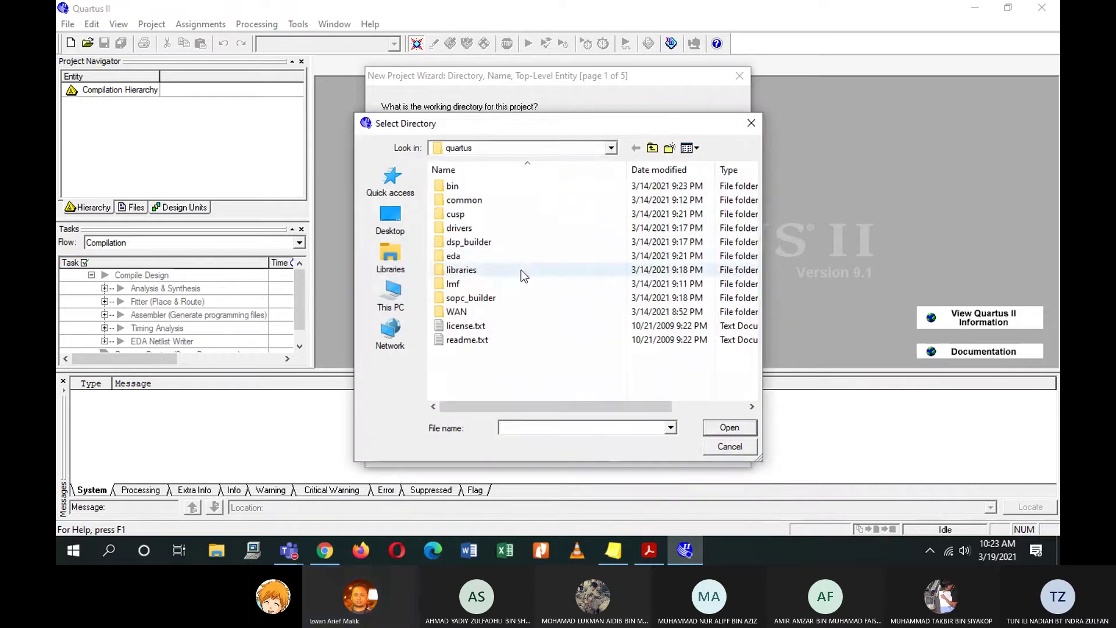
left_click(400, 231)
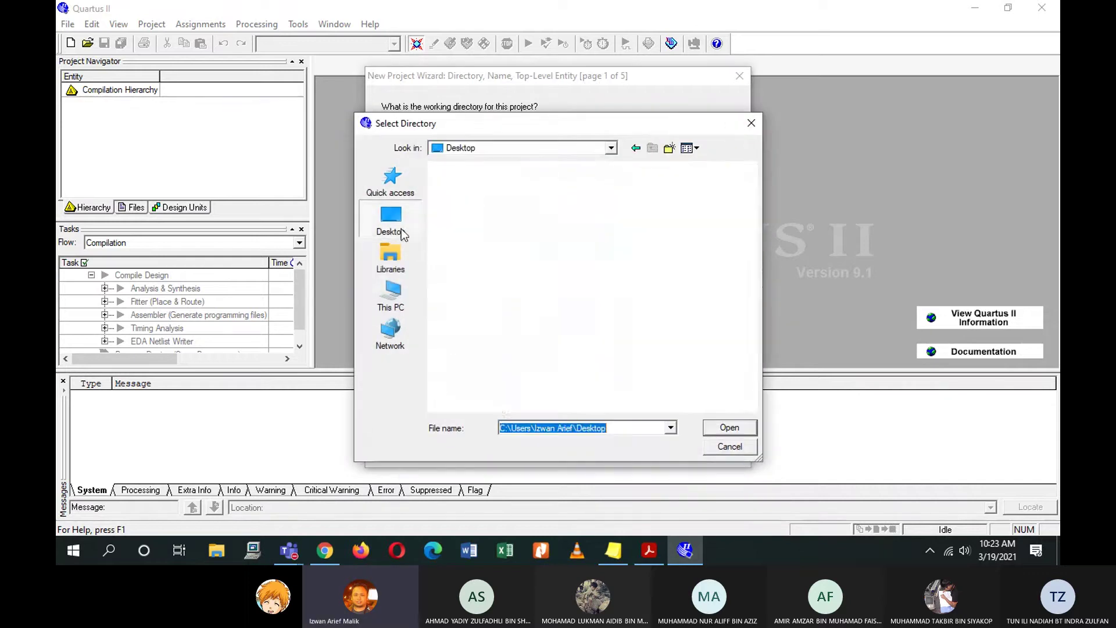
left_click(702, 319)
right_click(691, 244)
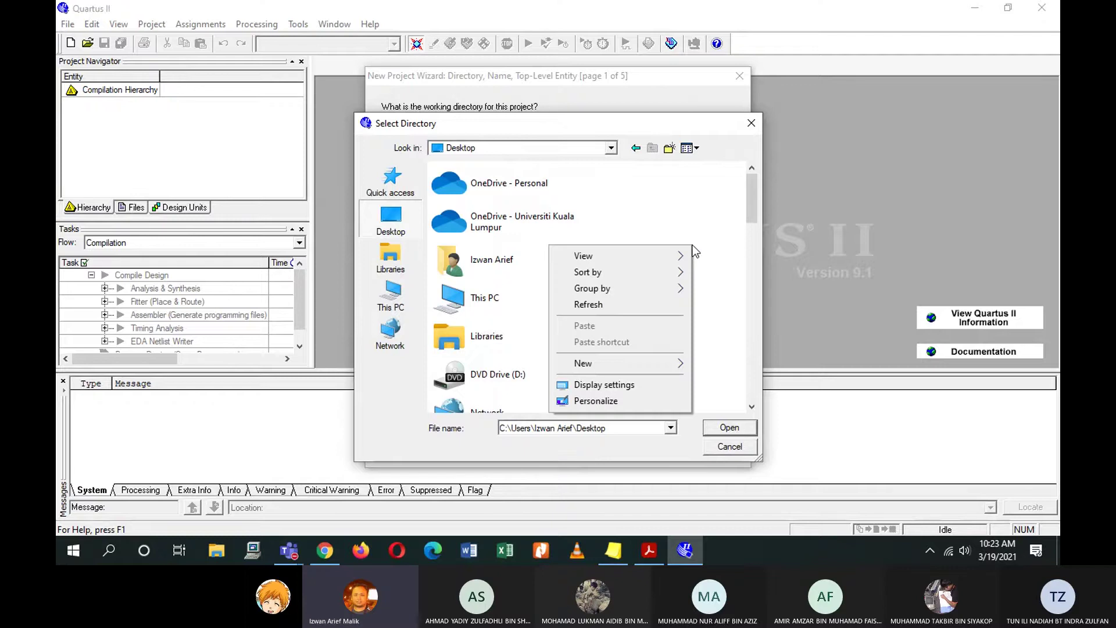
mouse_move(668, 363)
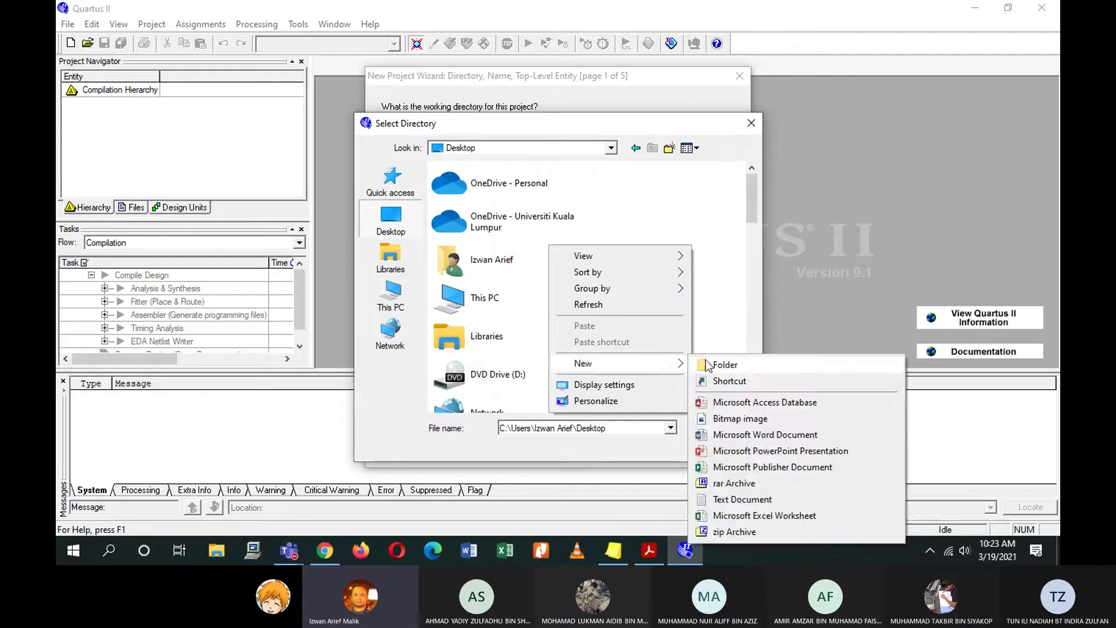
left_click(707, 365)
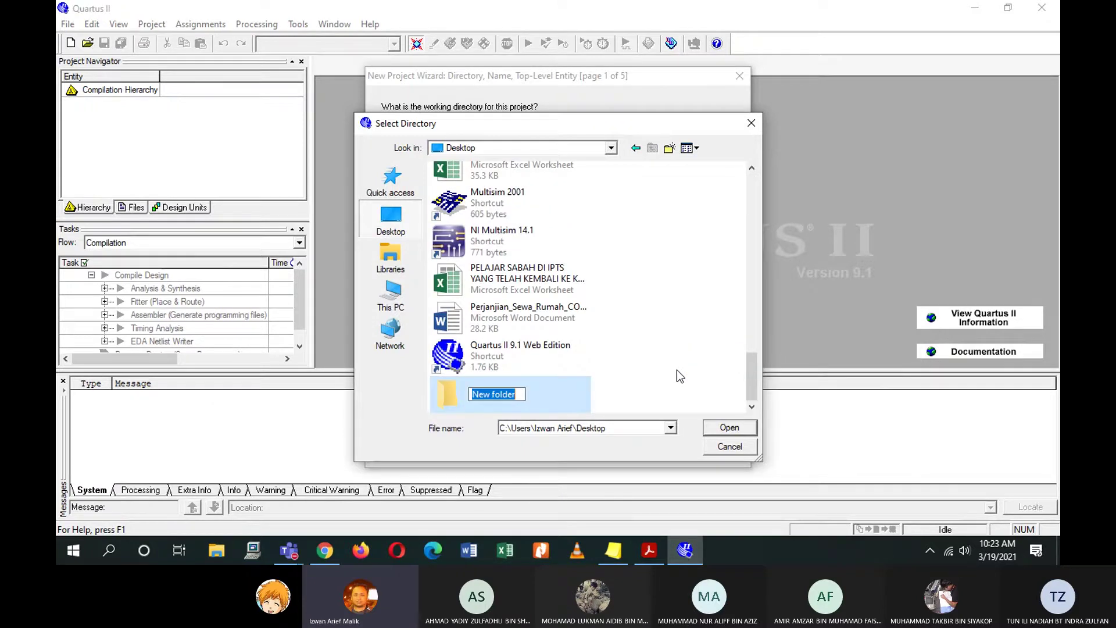
Name the new Desktop folder with the owner's first name in possessive form followed by "Quartus 2 Files".
type("Qua")
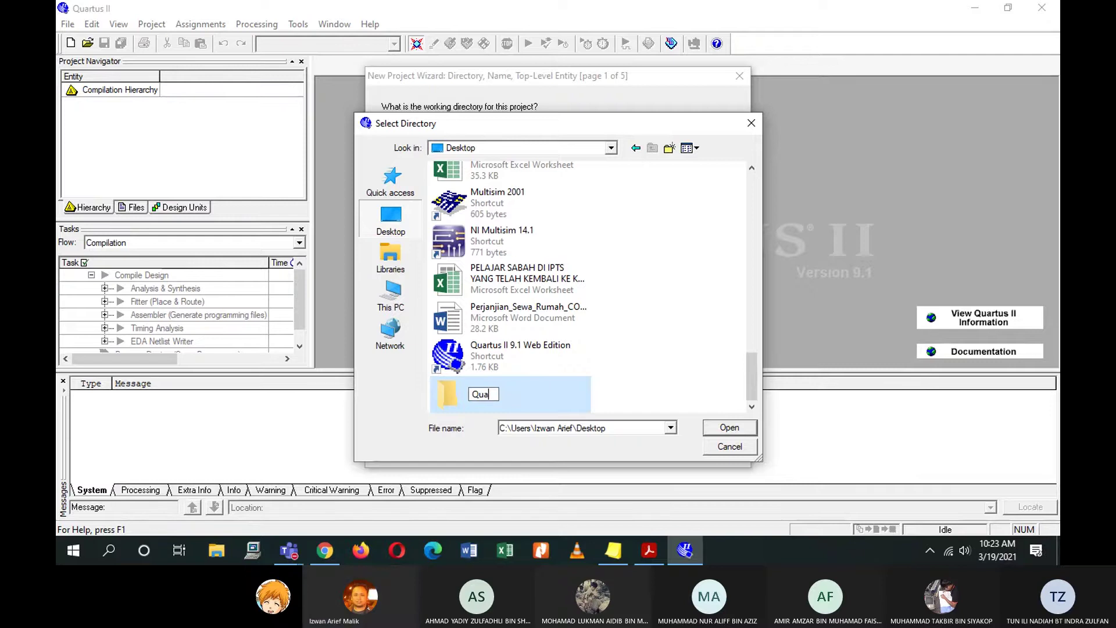
type("rtus 2 ")
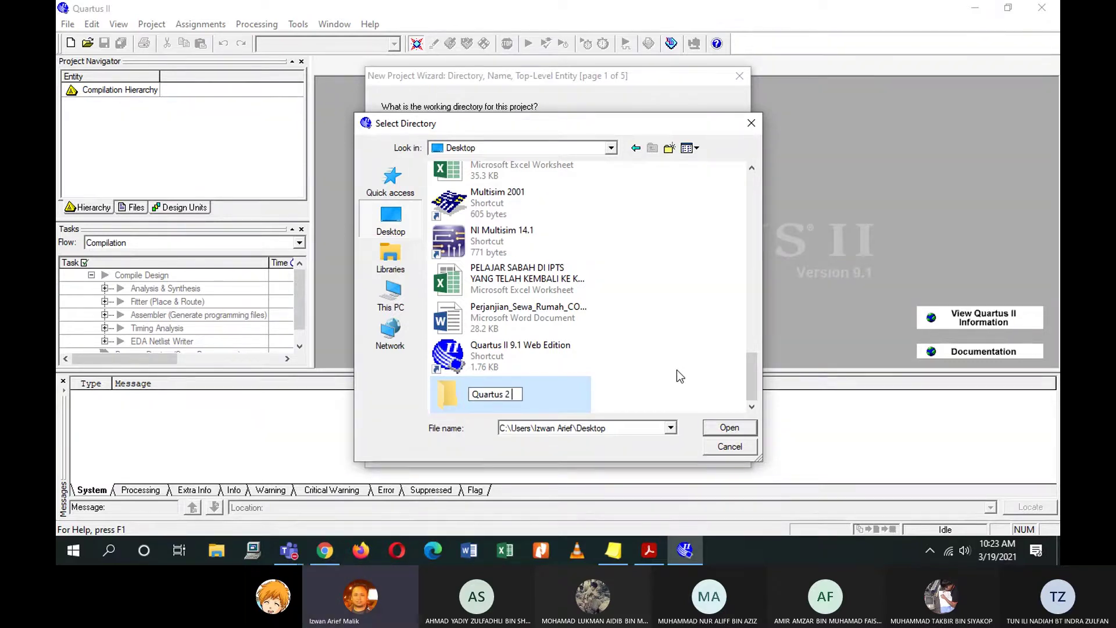
type("Files")
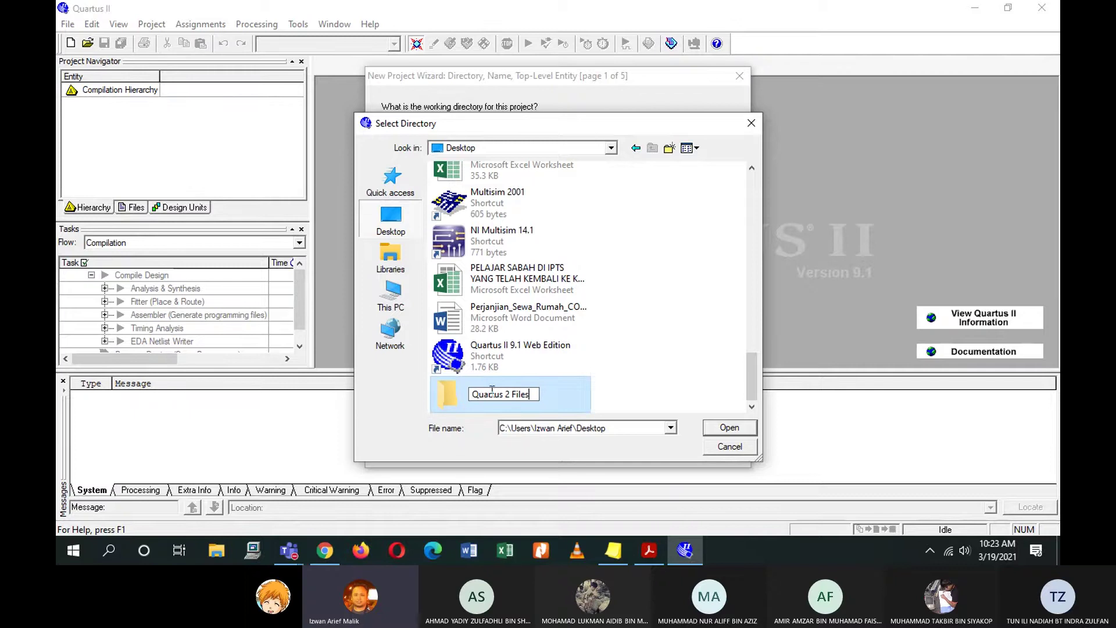
left_click(474, 397)
type("Izwan's")
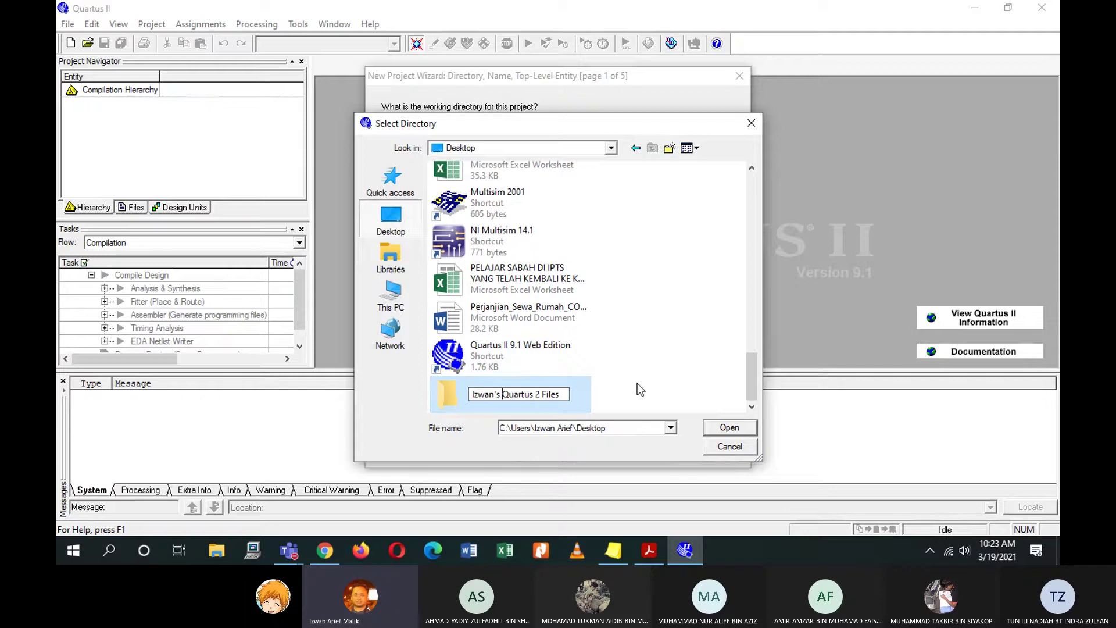
key("Return")
left_click(537, 397)
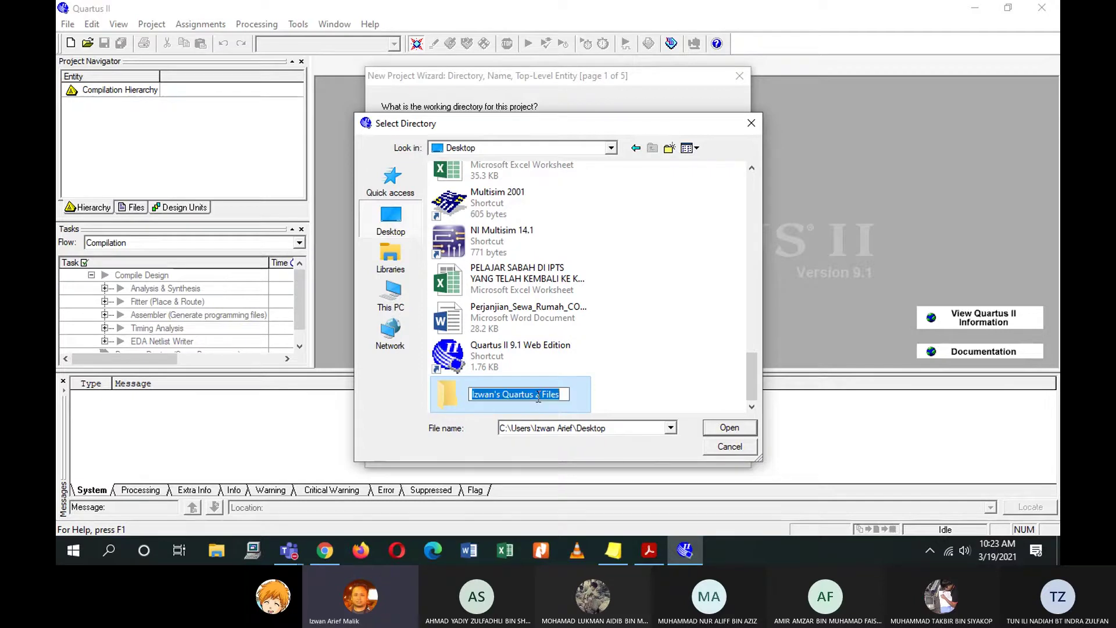
left_click(609, 357)
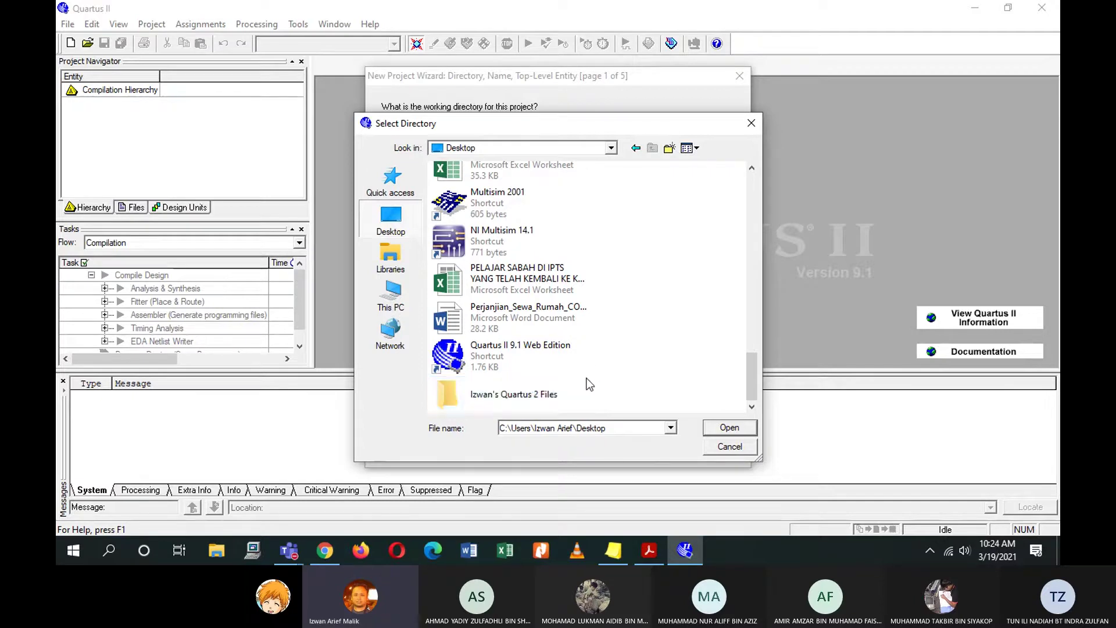
Choose the new Quartus 2 Files folder on the Desktop as the project's working directory.
left_click(561, 385)
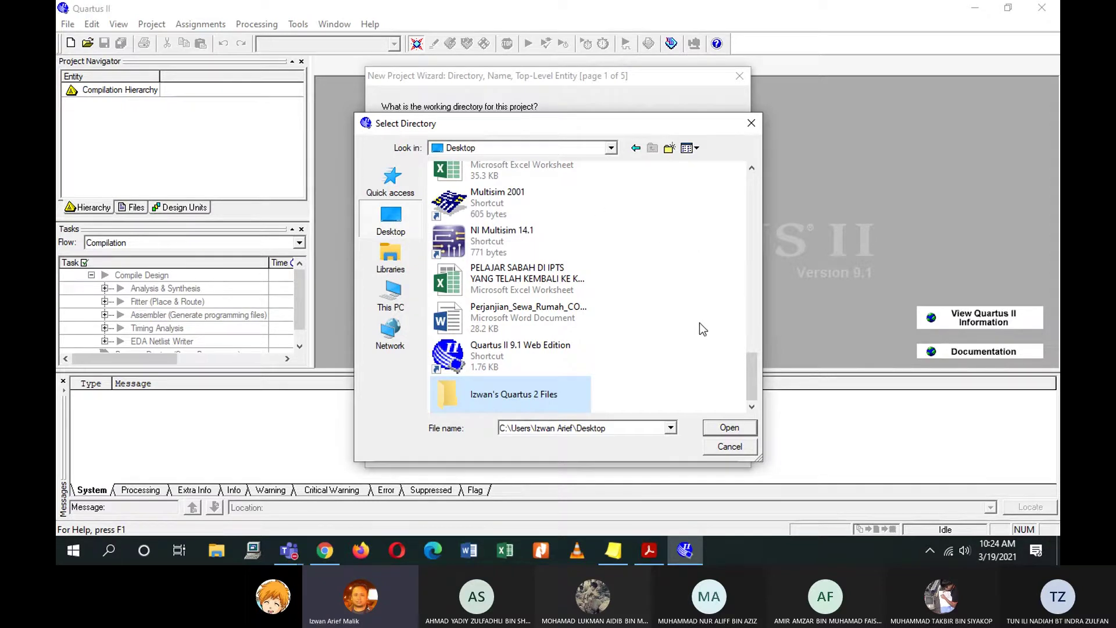
double_click(494, 396)
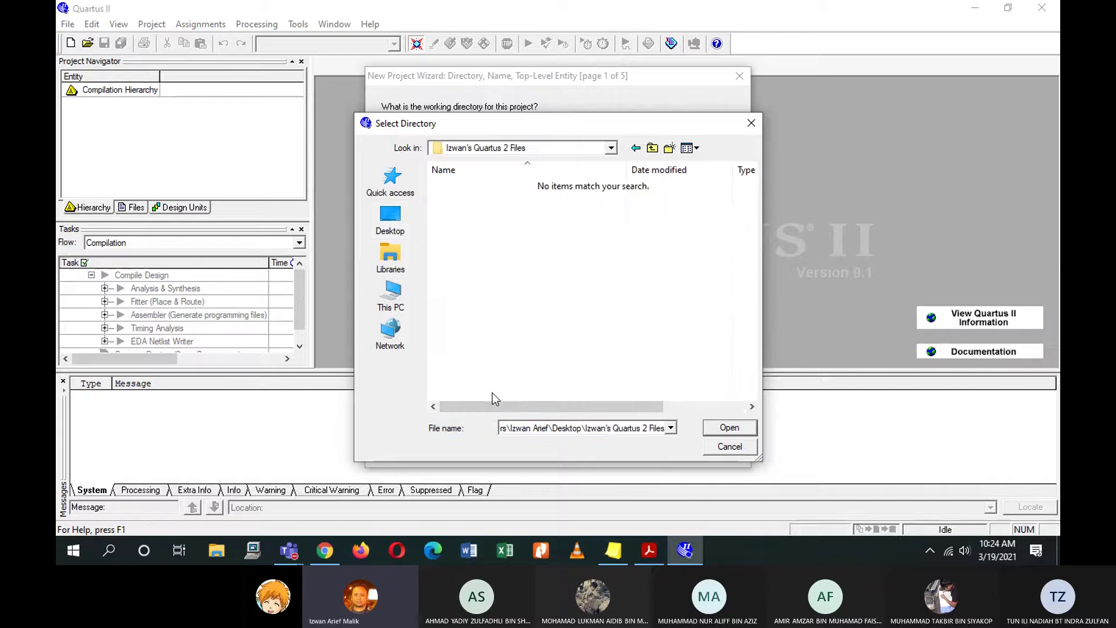
left_click(726, 429)
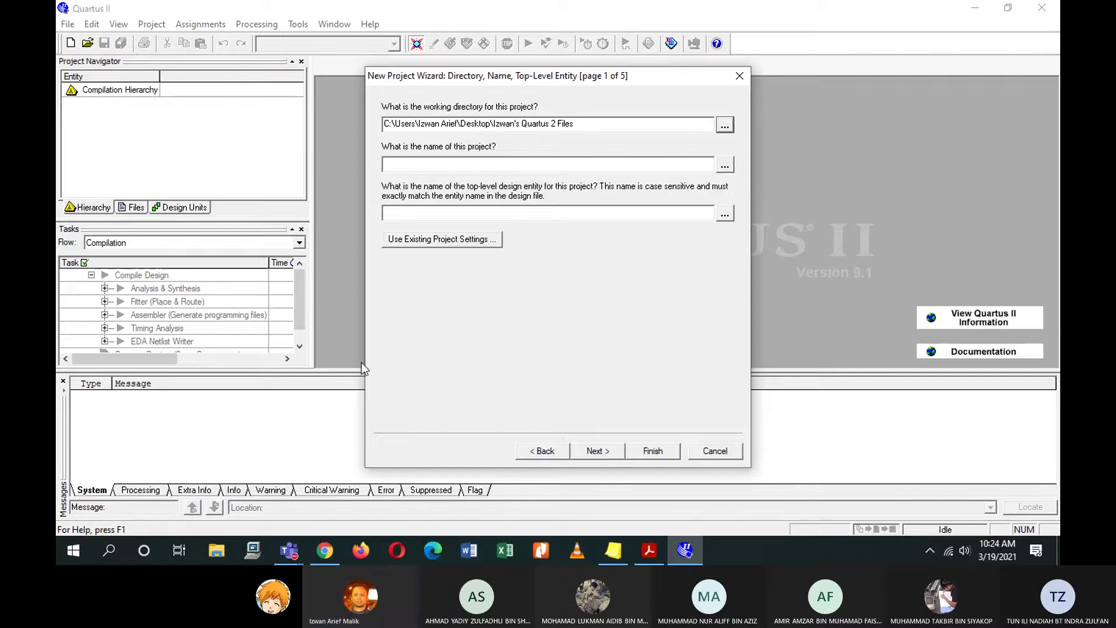
Enter "First Circuit" as the project name and try to continue to the wizard's next page.
left_click(438, 162)
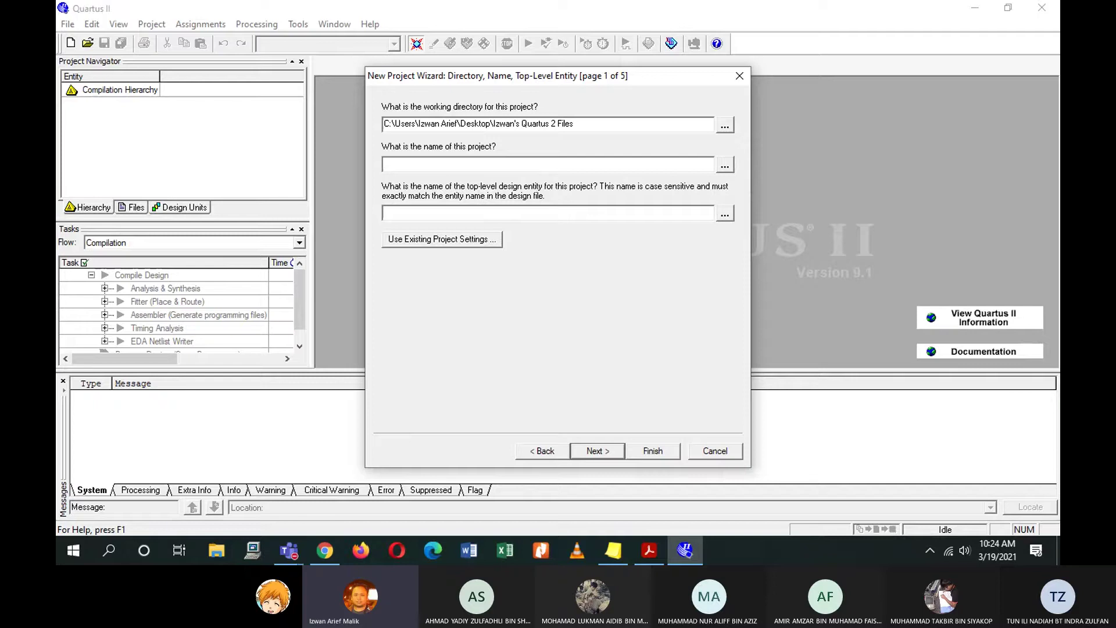
key("BackSpace")
key("BackSpace")
key("BackSpace")
key("BackSpace")
key("BackSpace")
type("First Circu")
left_click(598, 452)
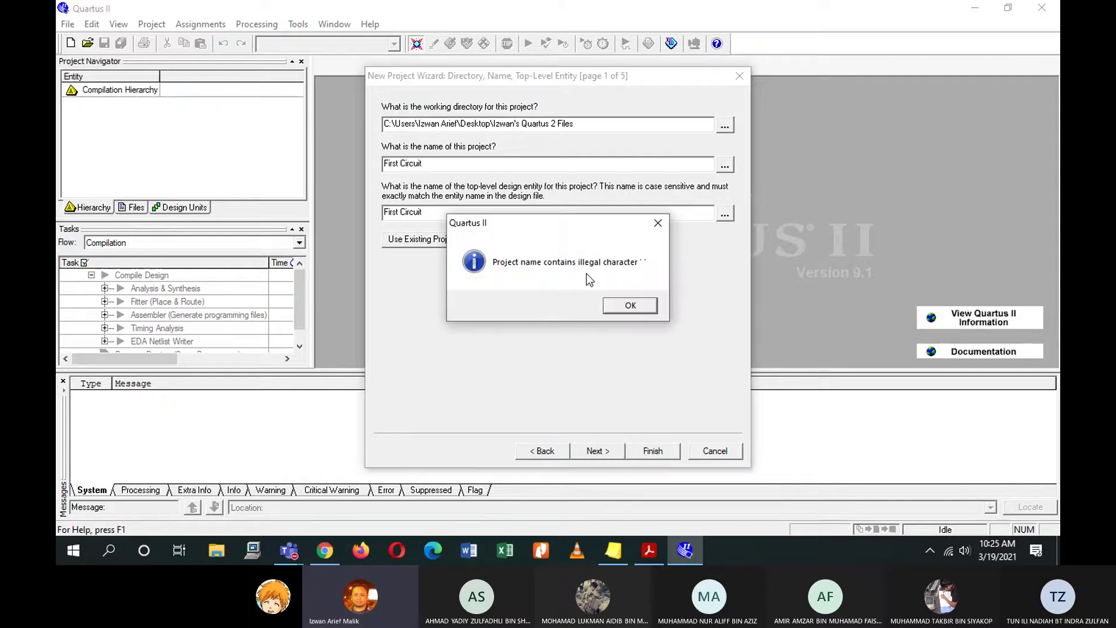
Replace the space in the project name with an underscore, making it First_Circuit, and continue to the Add Files page.
left_click(620, 307)
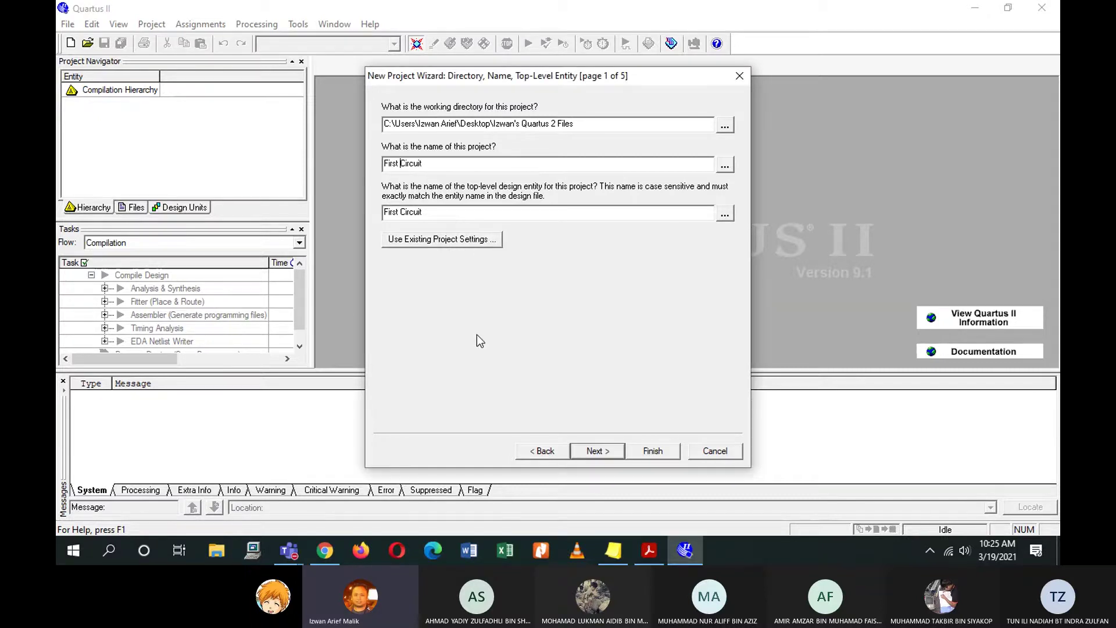
key("BackSpace")
type("_")
left_click(599, 452)
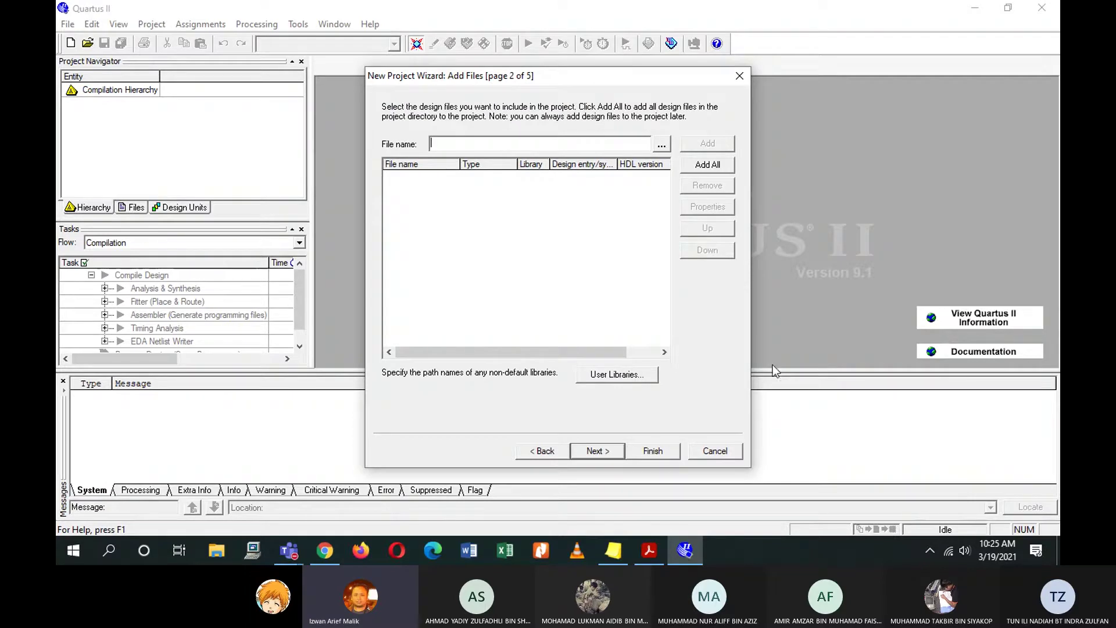
Skip adding design files and set the target device family to Cyclone II.
left_click(593, 451)
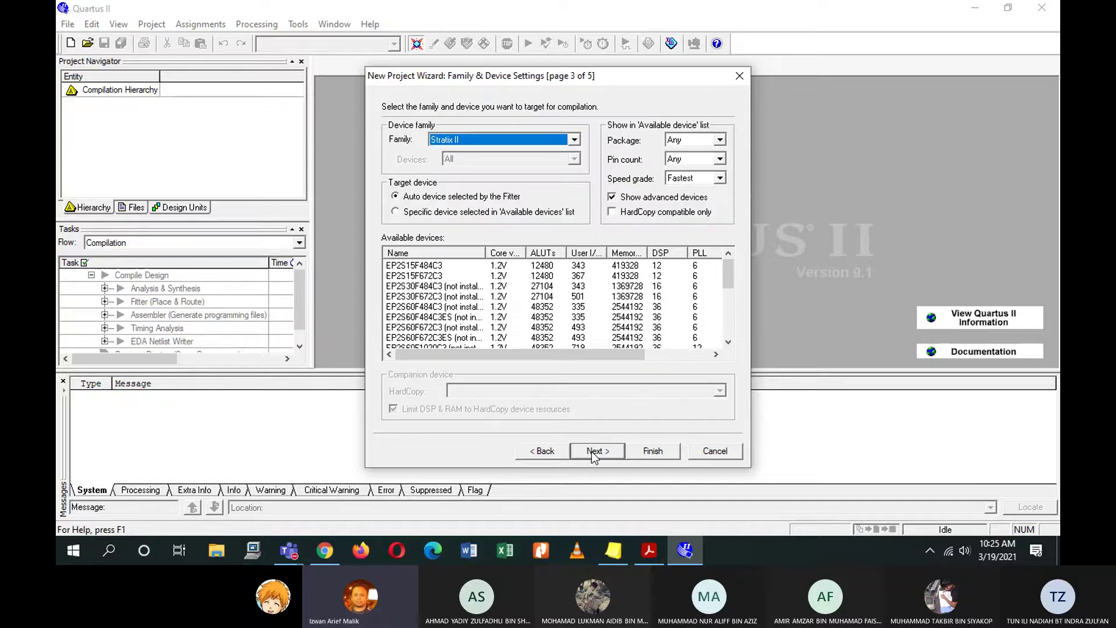
left_click(575, 140)
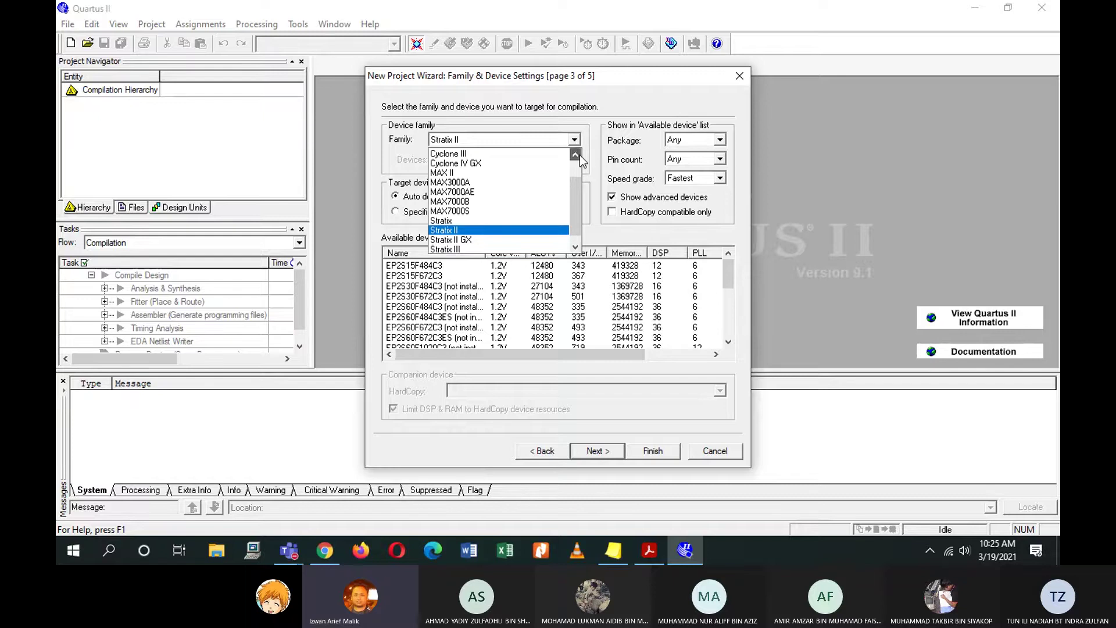
left_click(579, 154)
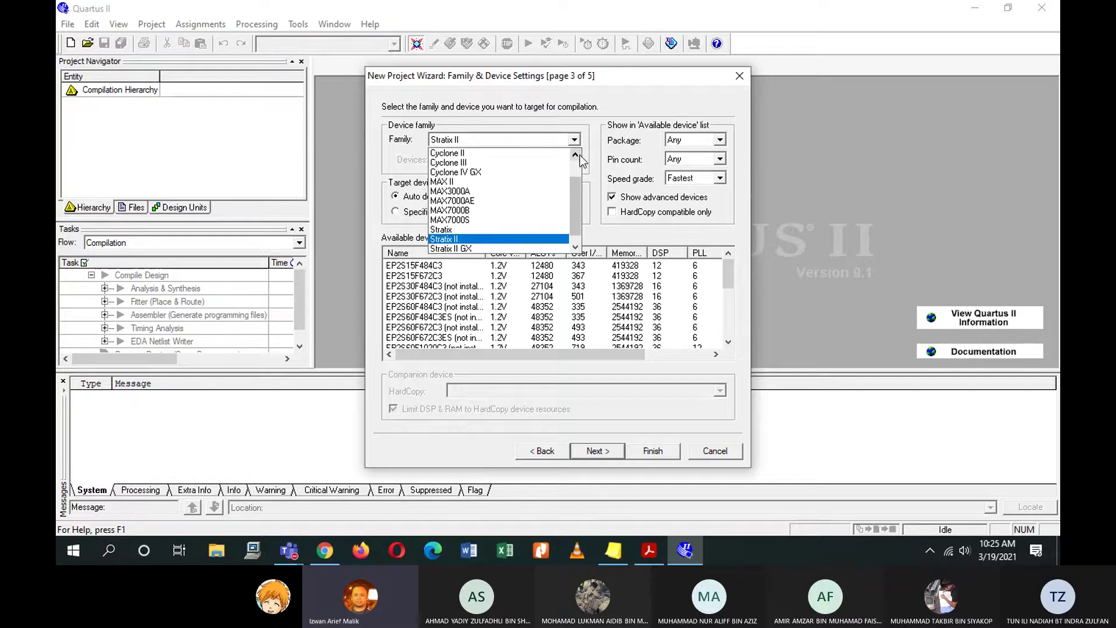
left_click(486, 153)
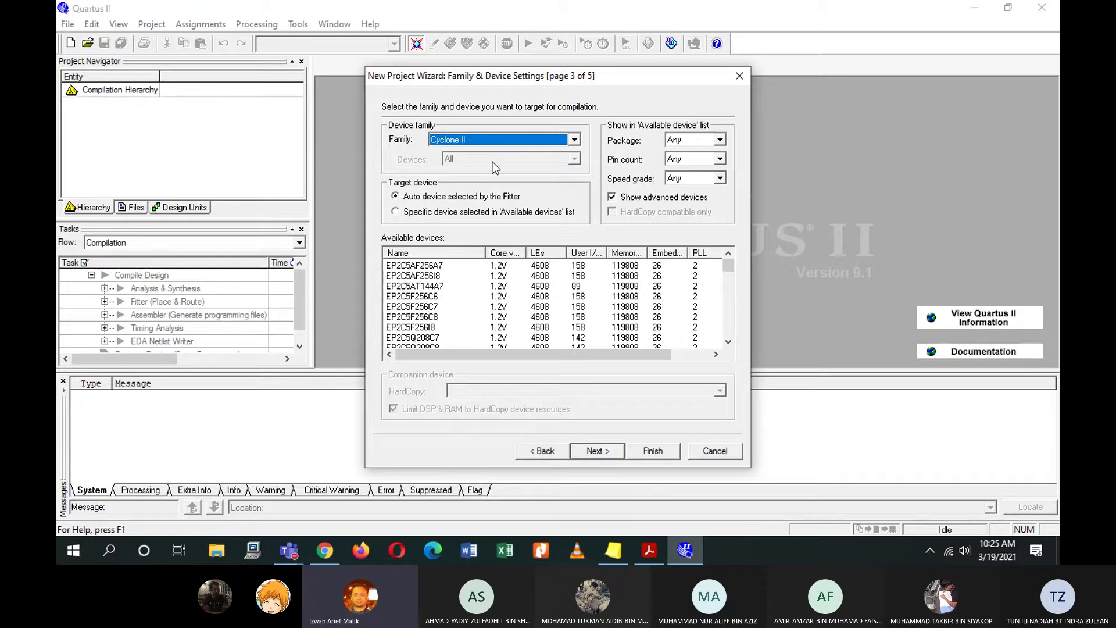
Sort the available Cyclone II devices by user I/O count and select EP2C35F672C6 as the target device.
left_click(586, 253)
scroll(696, 295, "down", 1)
scroll(697, 294, "down", 2)
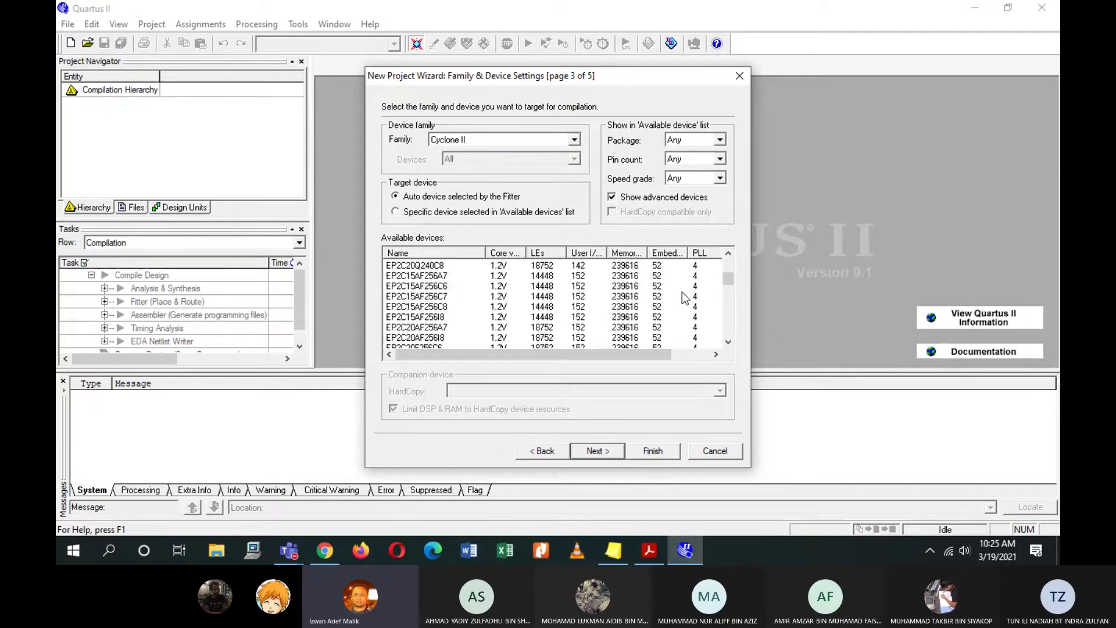
scroll(682, 292, "up", 4)
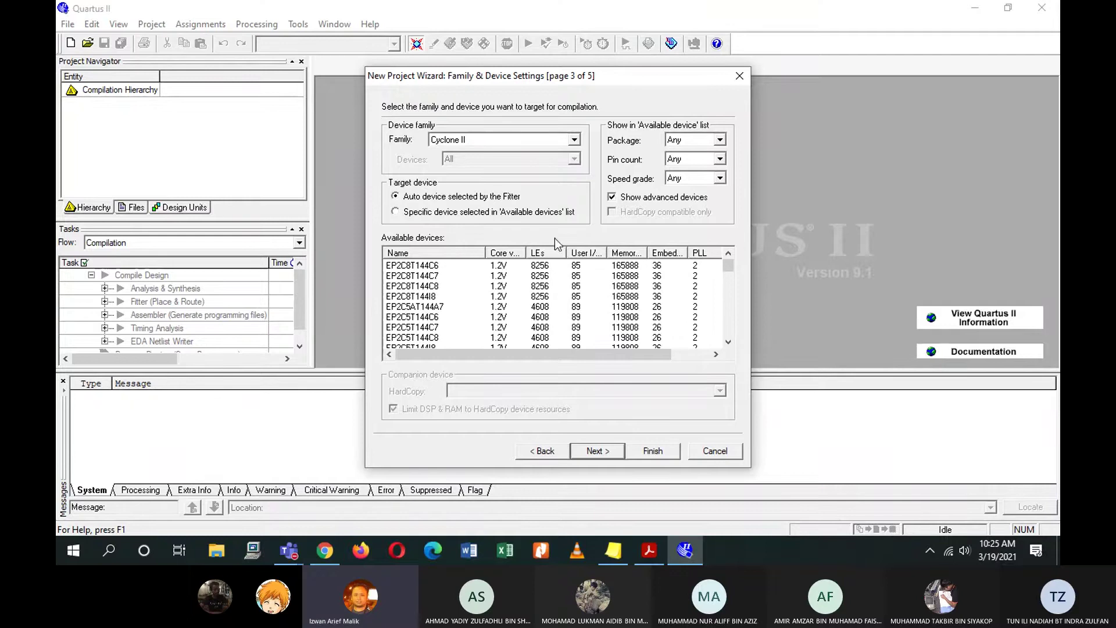
left_click(584, 254)
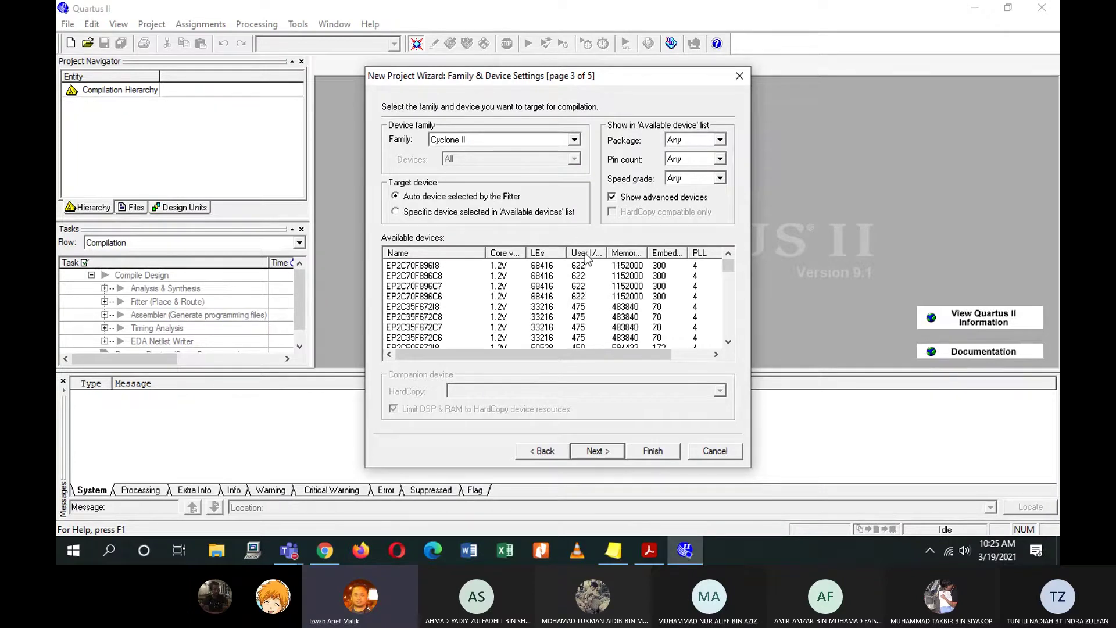
left_click(585, 253)
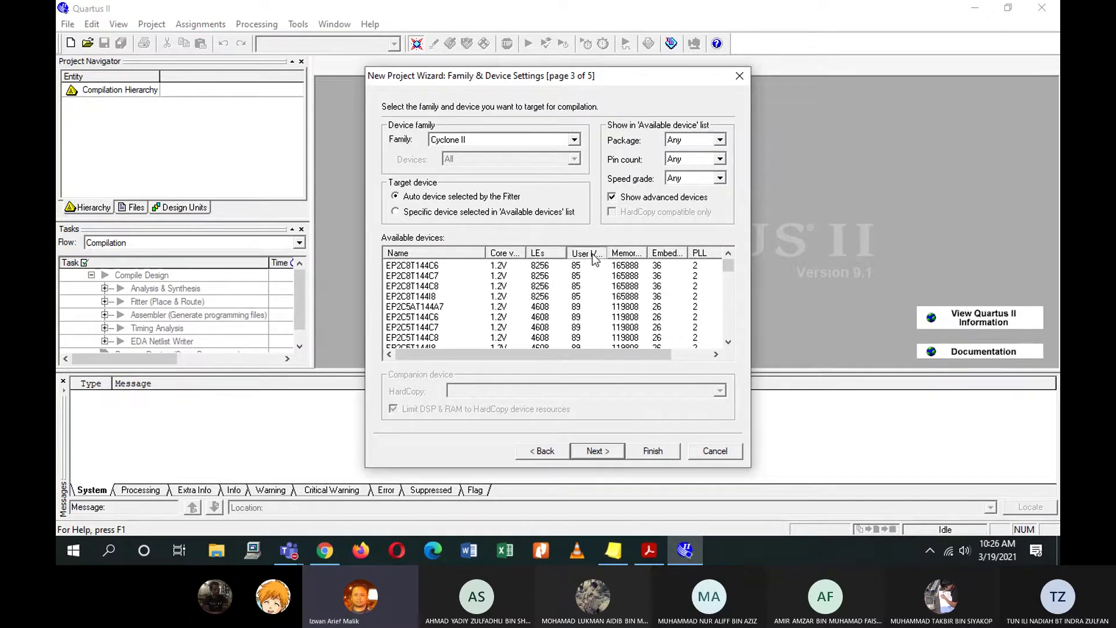
left_click(584, 253)
scroll(590, 288, "down", 10)
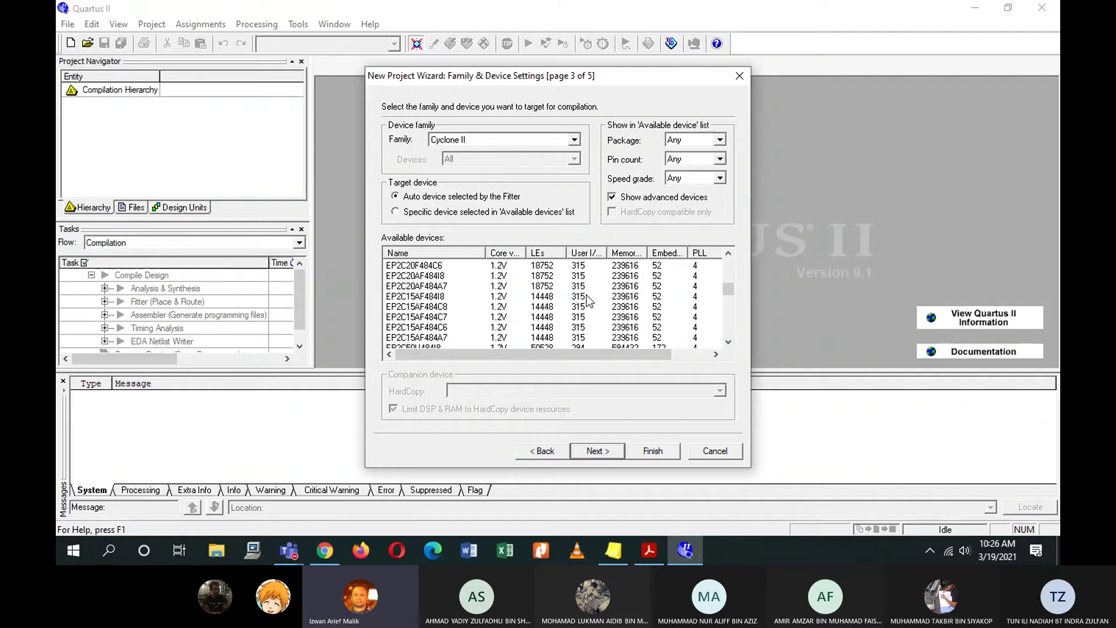
scroll(586, 329, "up", 10)
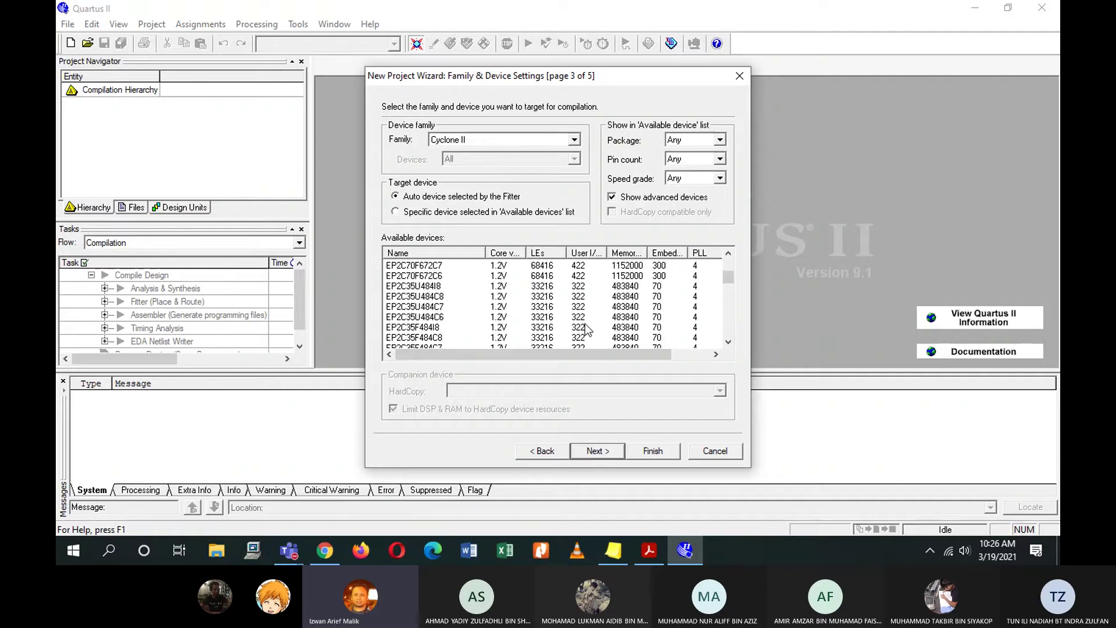
left_click(589, 255)
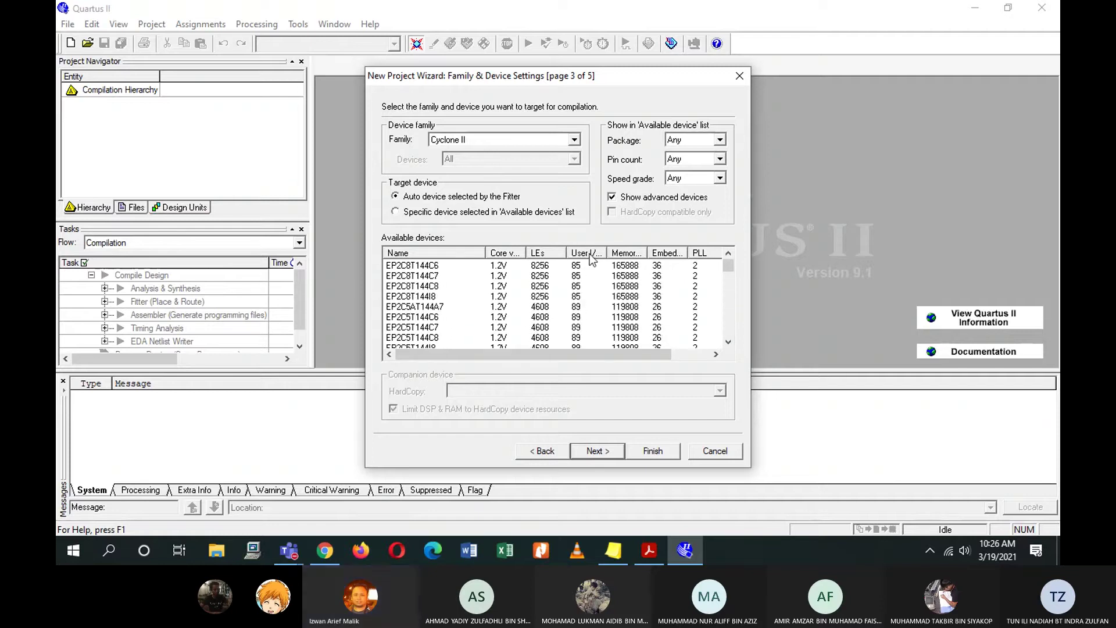
scroll(587, 270, "down", 12)
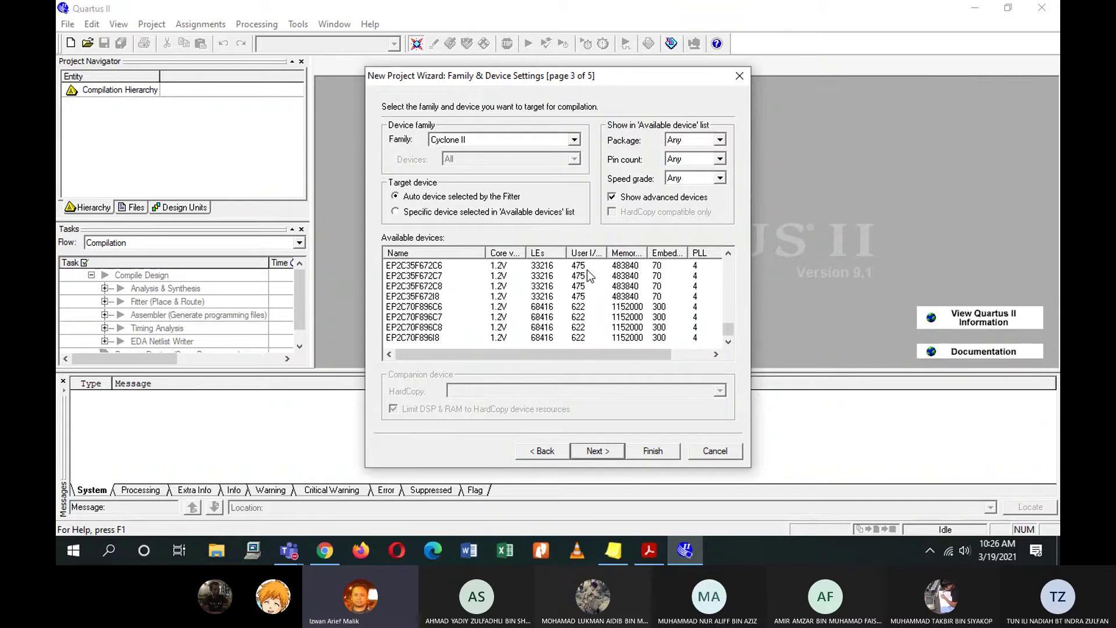
scroll(599, 330, "down", 1)
scroll(599, 330, "up", 6)
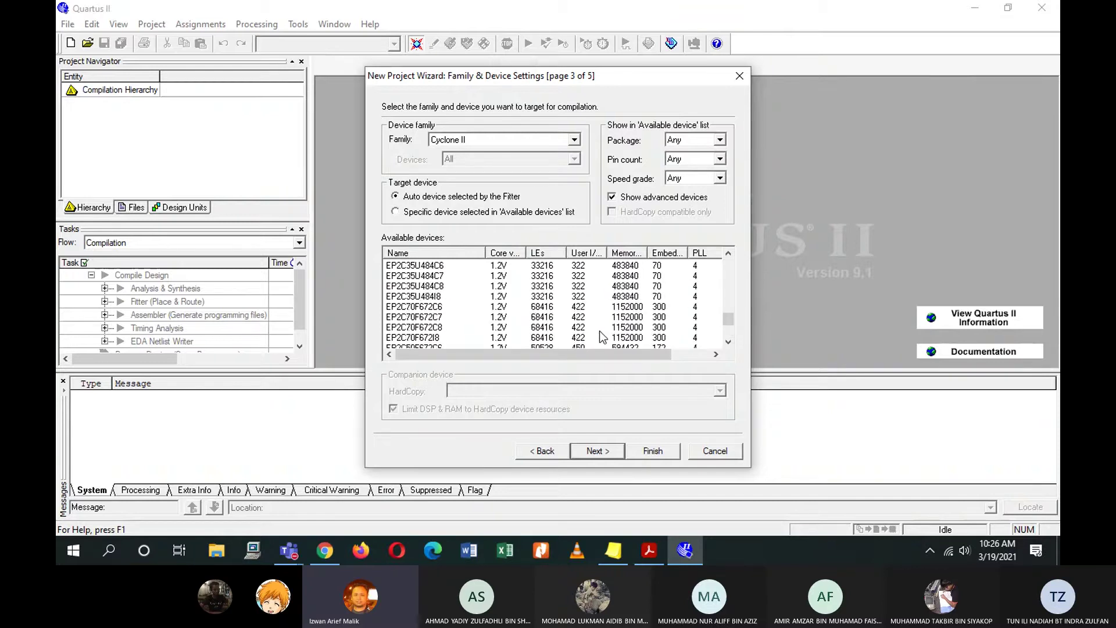
scroll(599, 330, "down", 6)
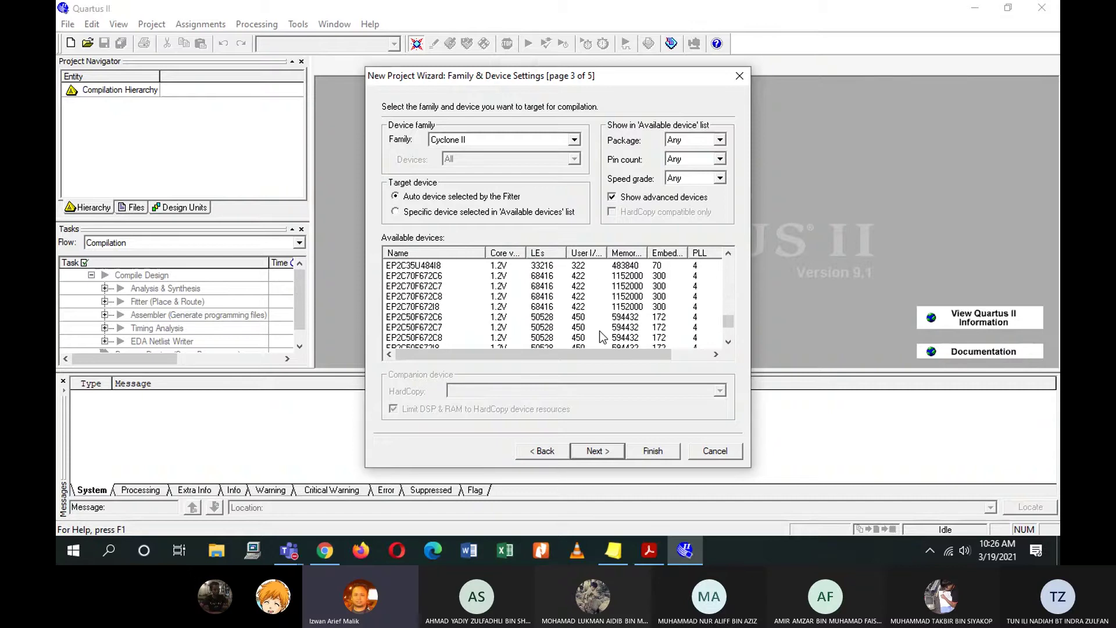
scroll(598, 331, "down", 1)
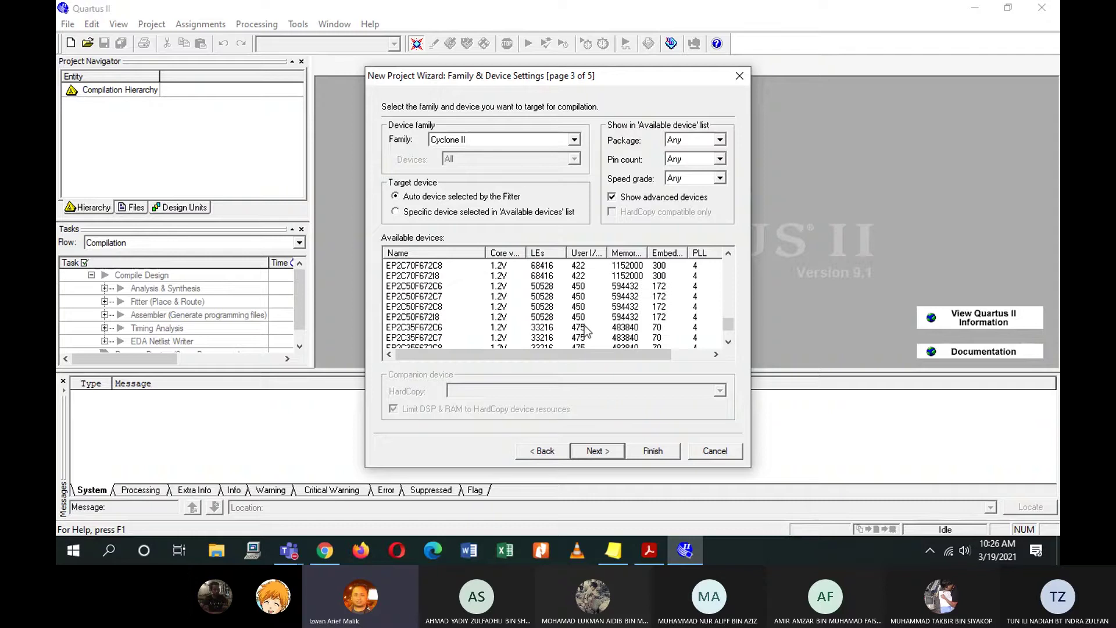
left_click(585, 329)
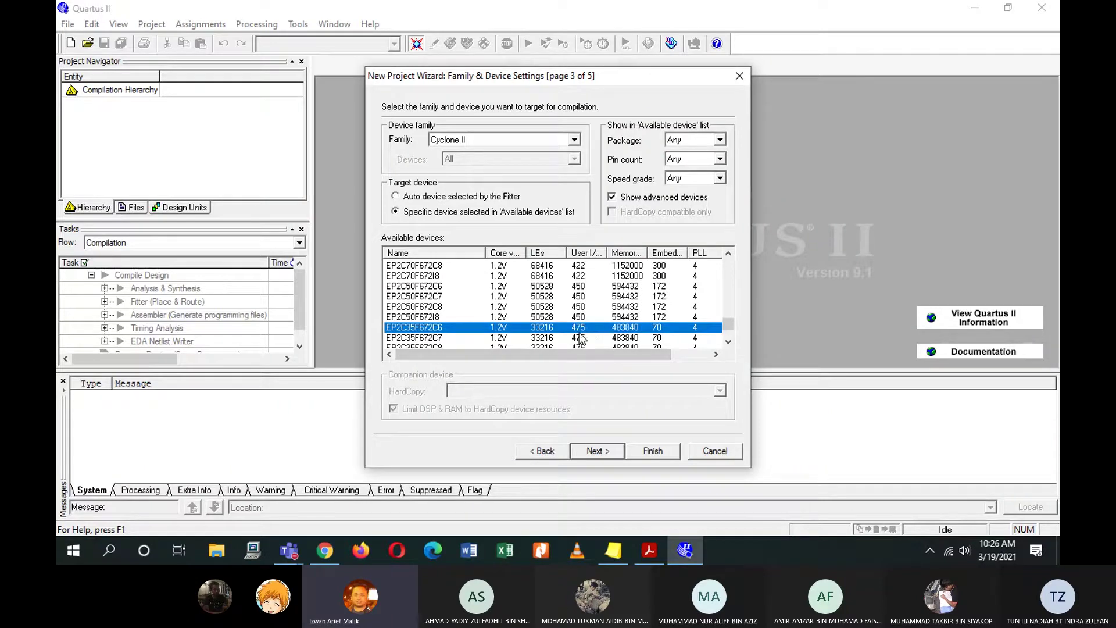
Switch the device family to Cyclone III and back to Cyclone II, resetting the device choice.
scroll(577, 329, "up", 3)
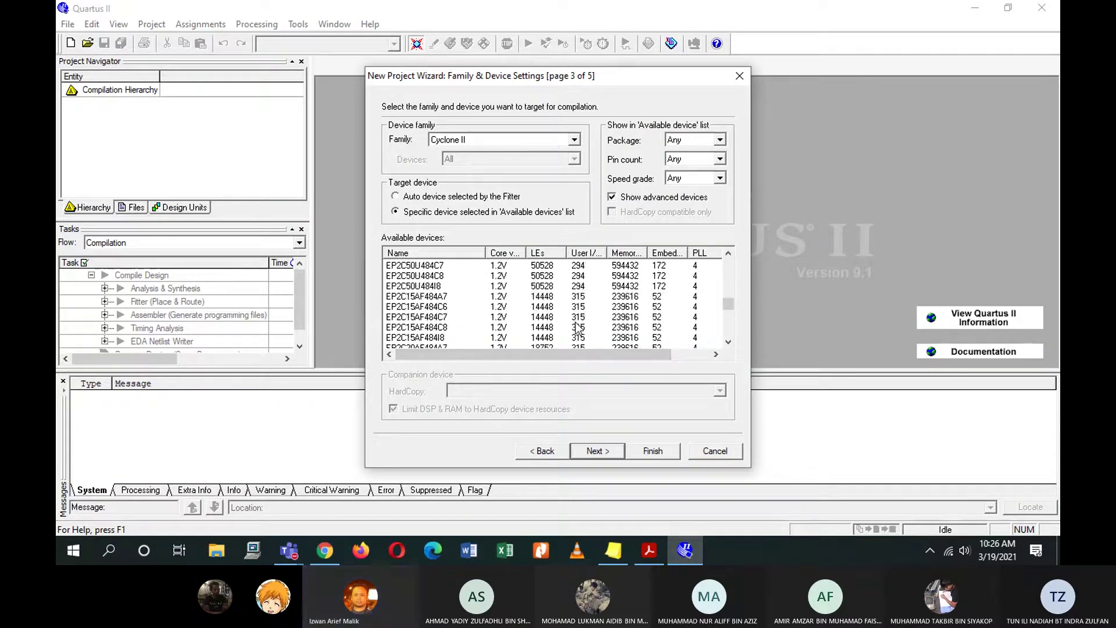
scroll(577, 329, "up", 5)
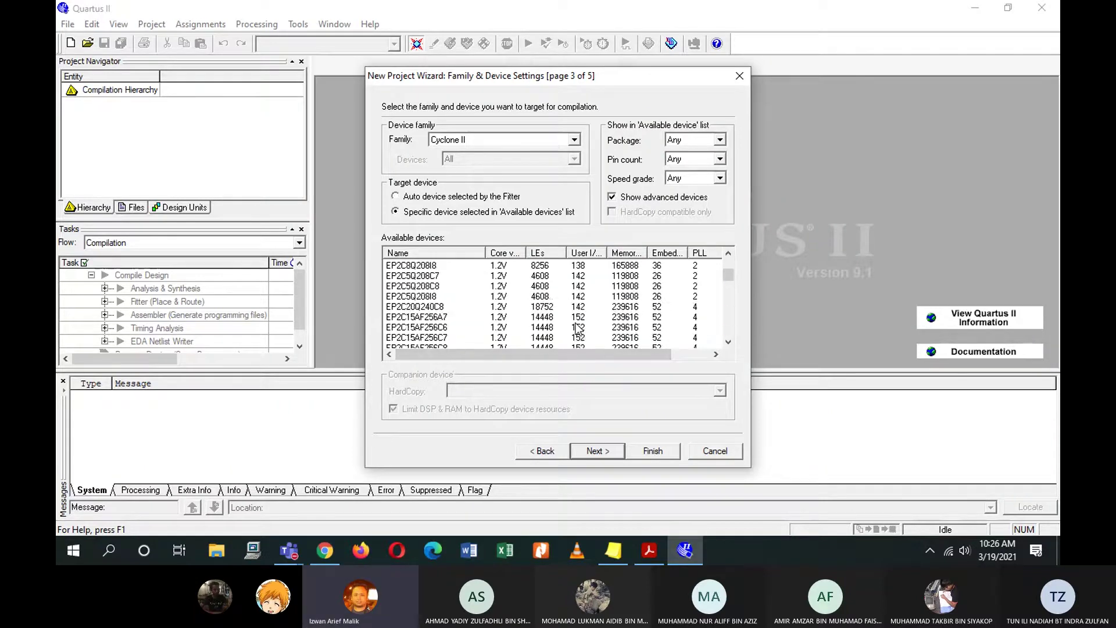
left_click(496, 140)
left_click(499, 163)
left_click(508, 140)
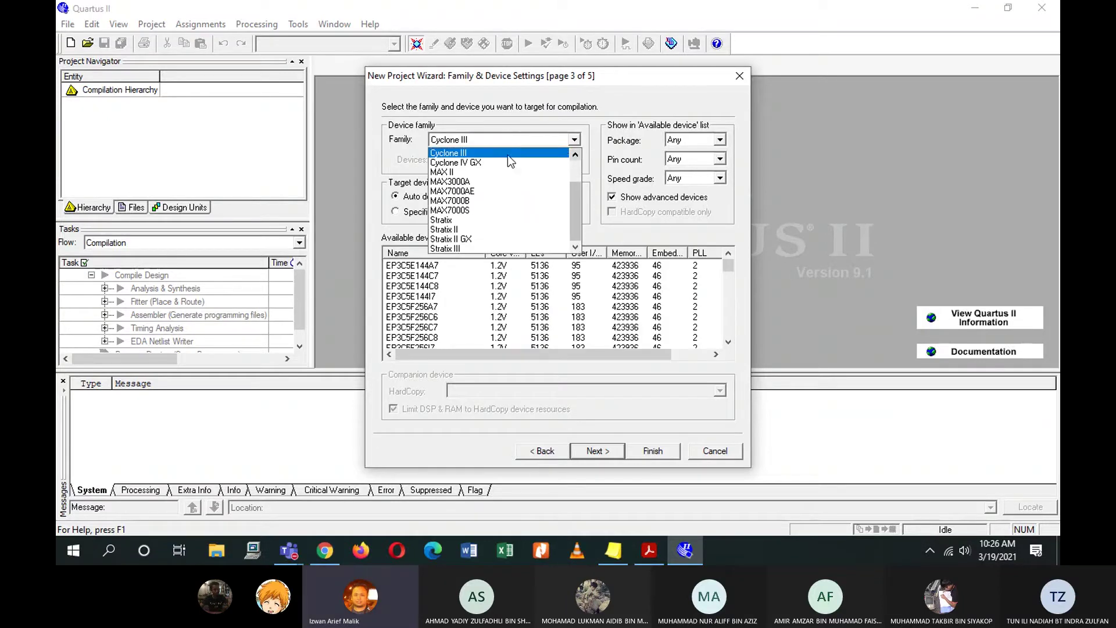
scroll(504, 168, "up", 2)
left_click(493, 176)
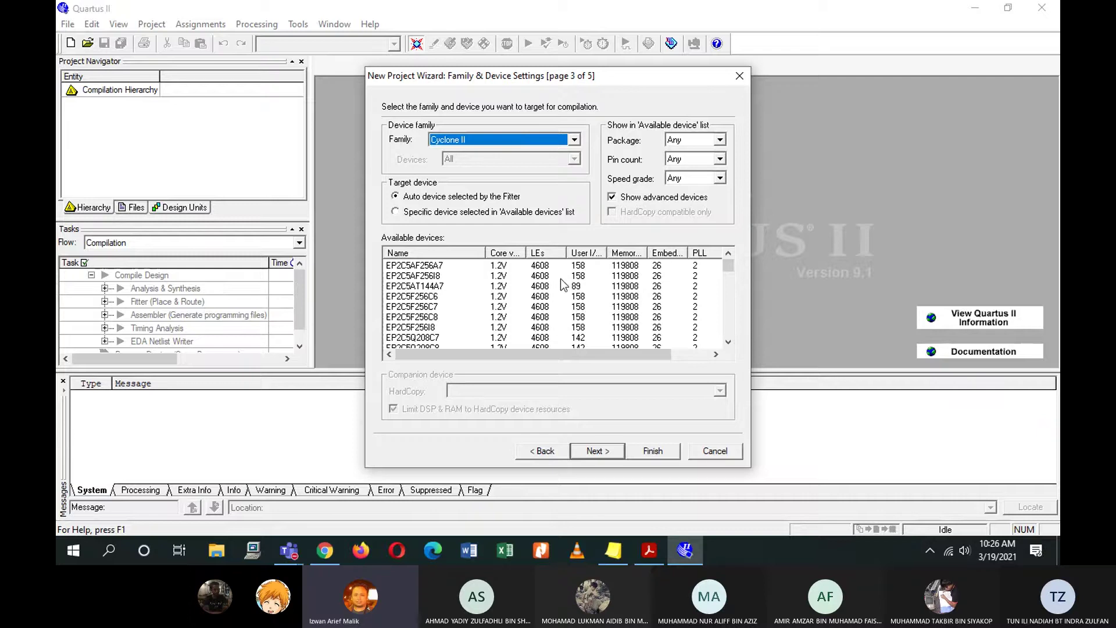
Order the device list by user I/O again and choose EP2C35F672C6, with 475 user I/Os, as the specific target device.
scroll(594, 322, "down", 5)
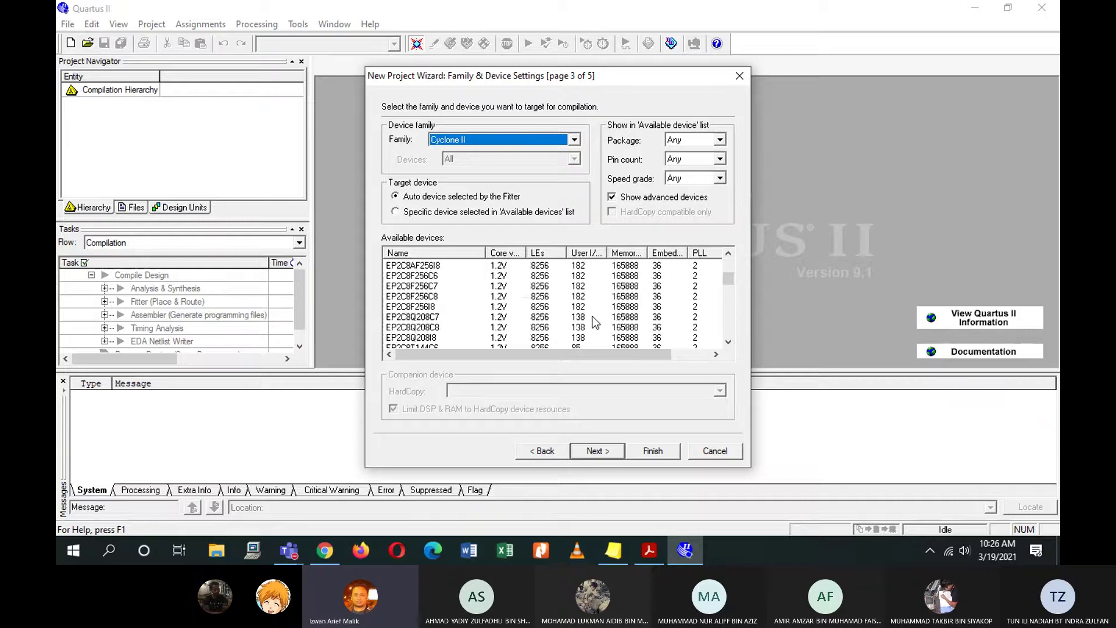
scroll(591, 317, "down", 8)
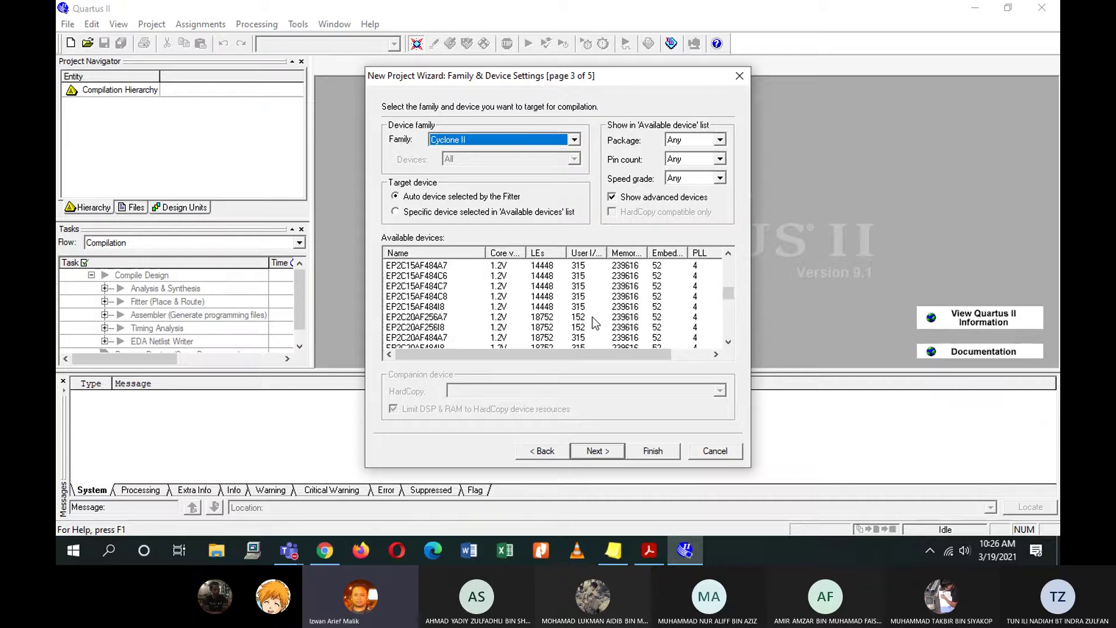
scroll(592, 316, "up", 13)
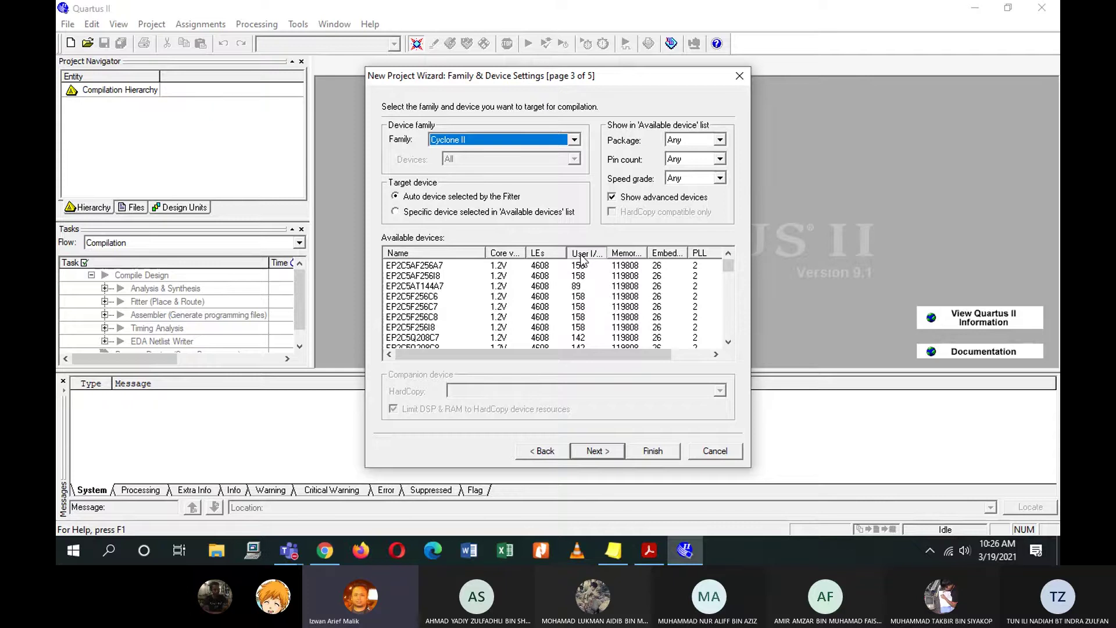
scroll(614, 336, "down", 12)
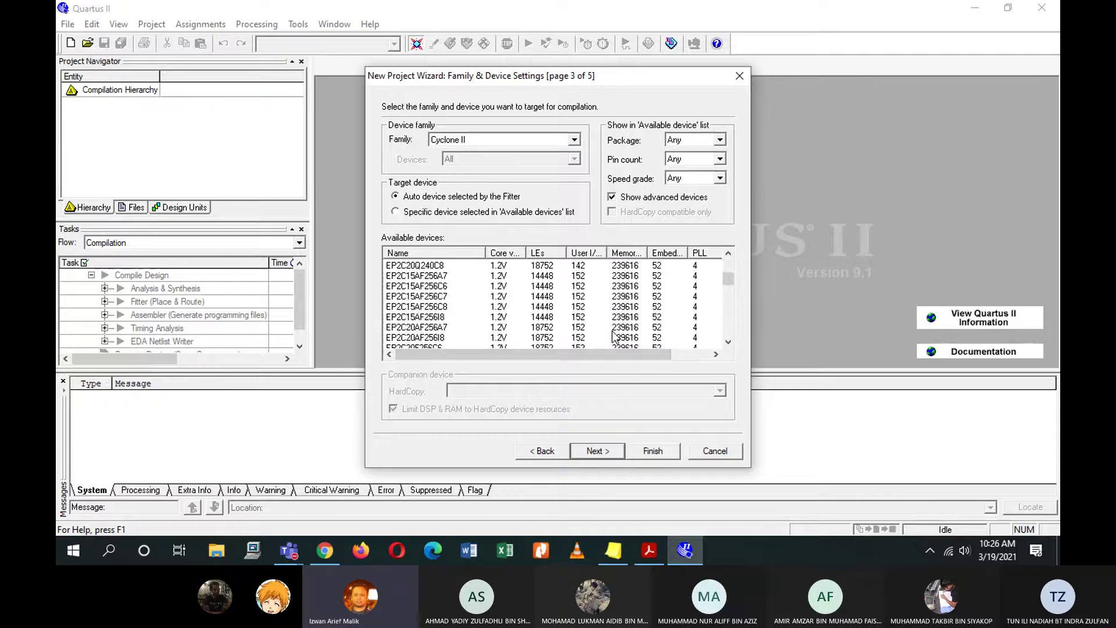
scroll(613, 336, "down", 6)
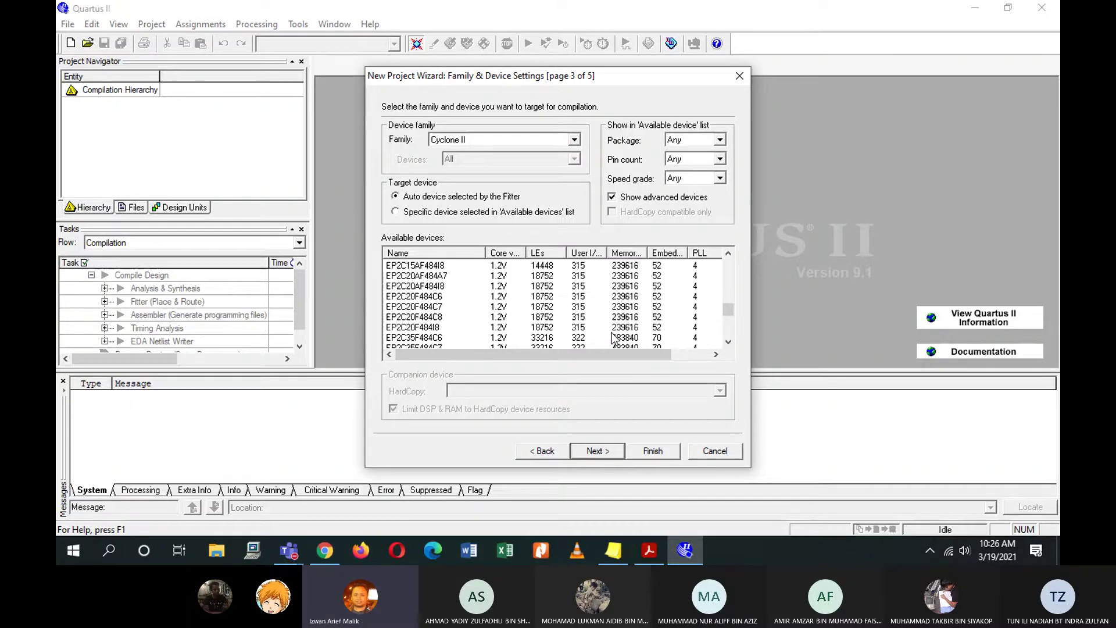
scroll(613, 336, "down", 7)
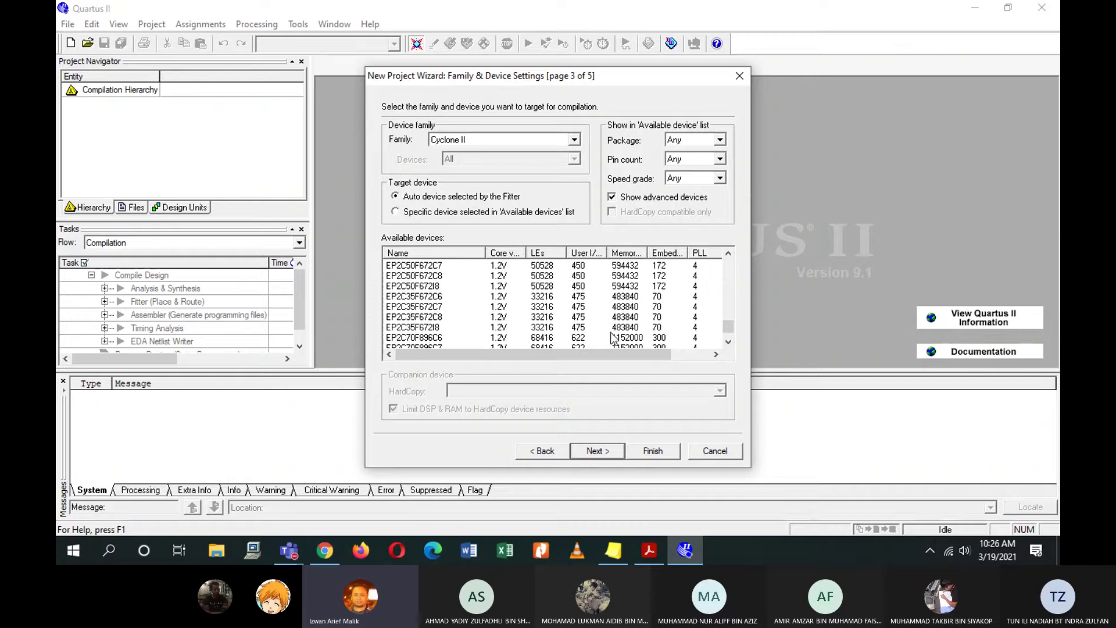
left_click(581, 297)
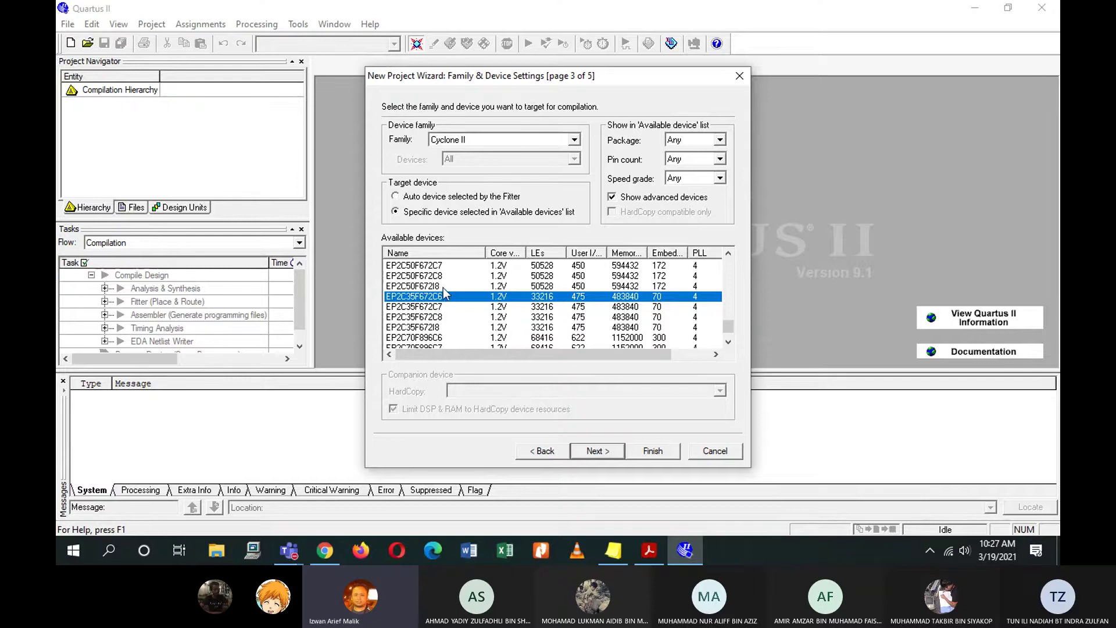
Leave all EDA tools at None, try to create the project from the wizard's summary, and dismiss the resulting messages.
left_click(601, 446)
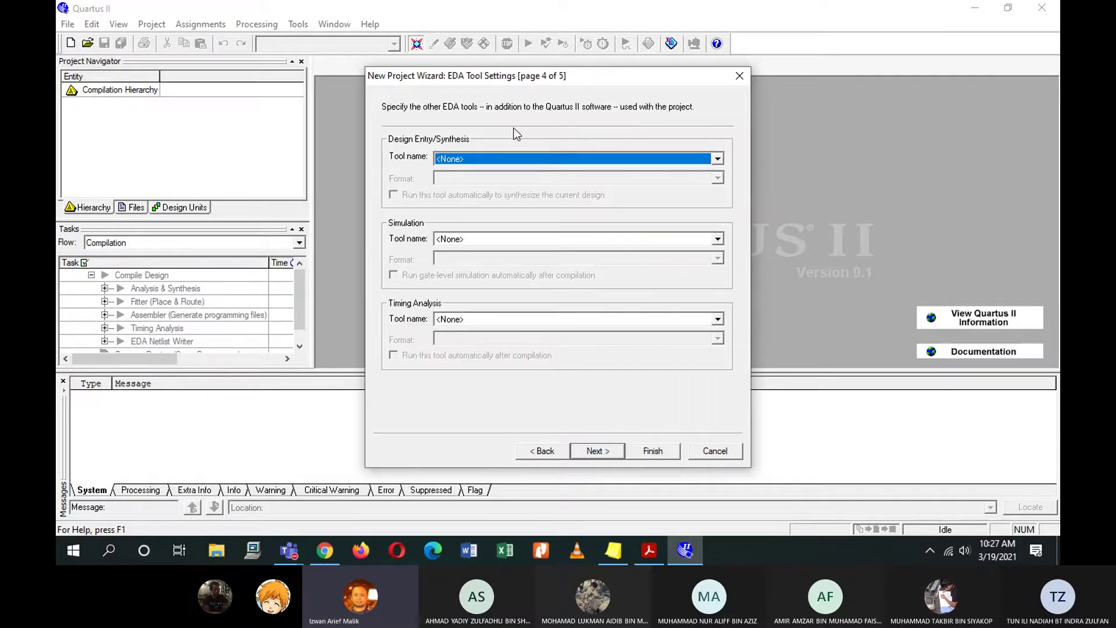
left_click(593, 452)
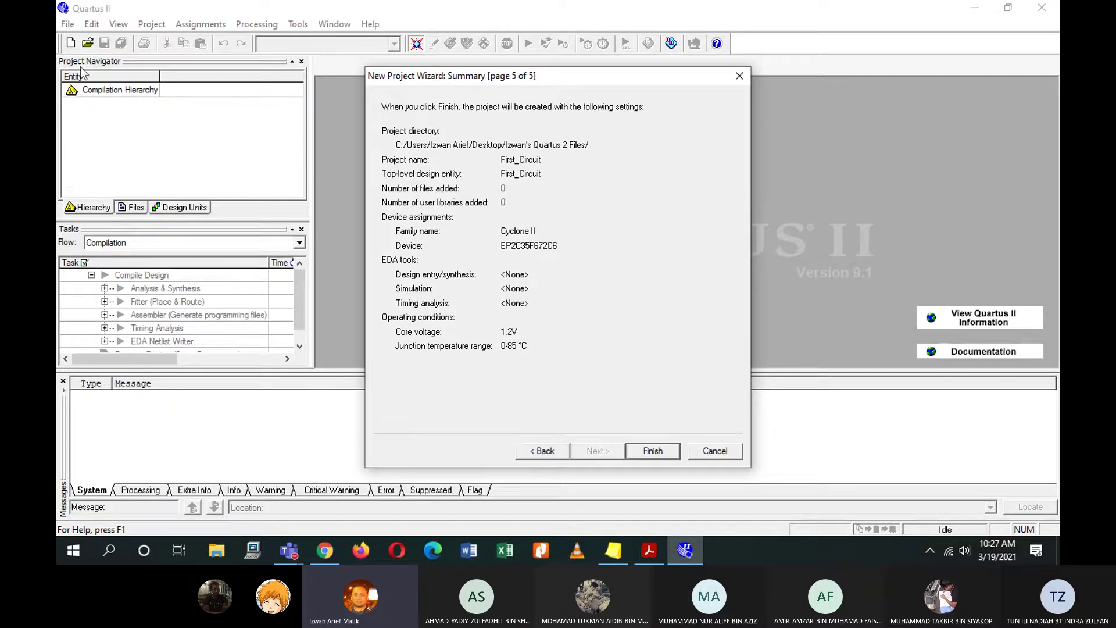
left_click(658, 455)
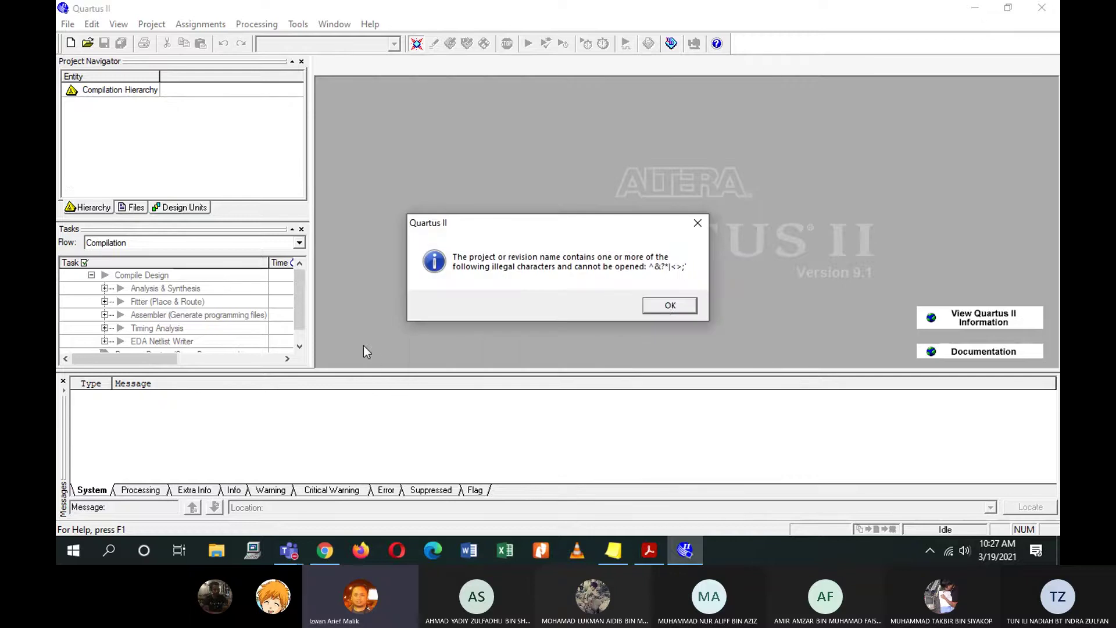
left_click(666, 310)
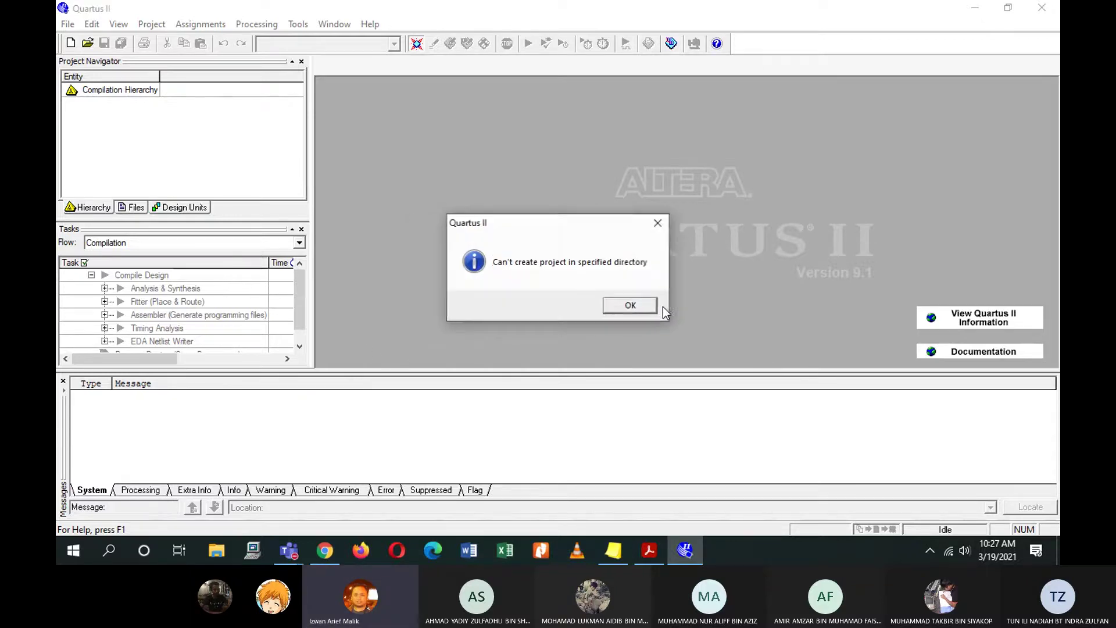
left_click(627, 311)
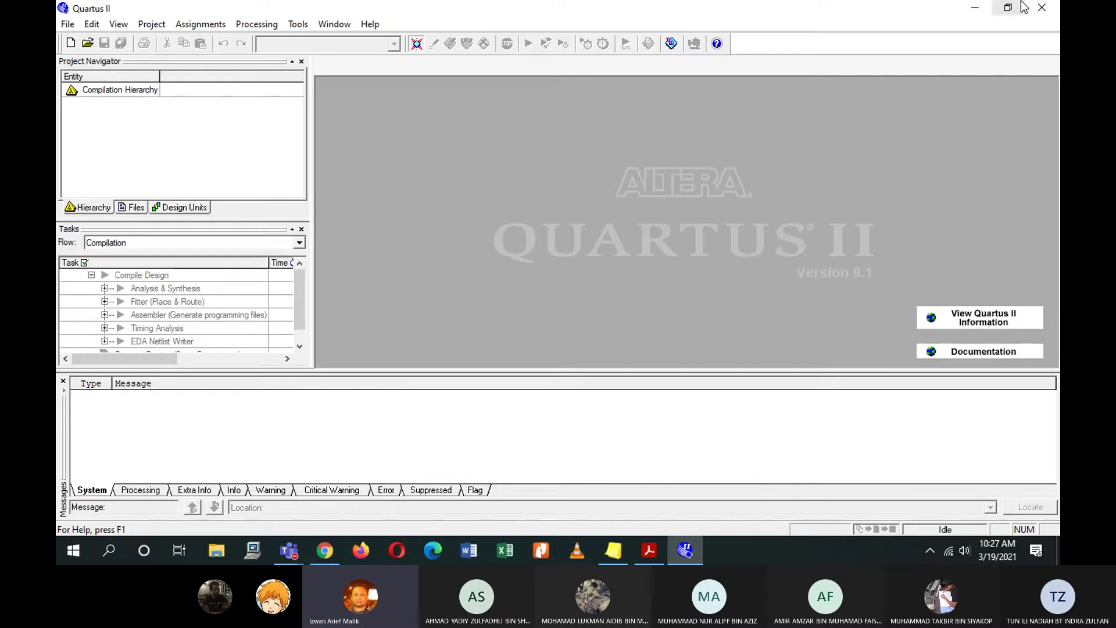
Minimize the Quartus II window to get to the project folder on the Desktop.
left_click(969, 7)
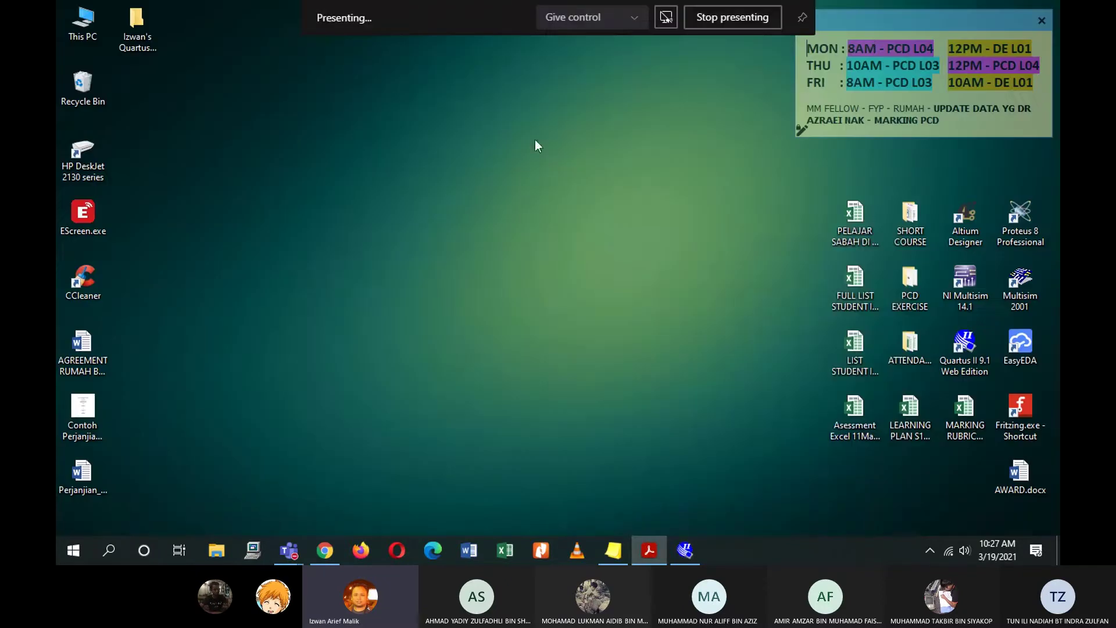
Rename the project folder on the Desktop, removing the apostrophe and the s that follows it from the name.
left_click(140, 47)
left_click(140, 46)
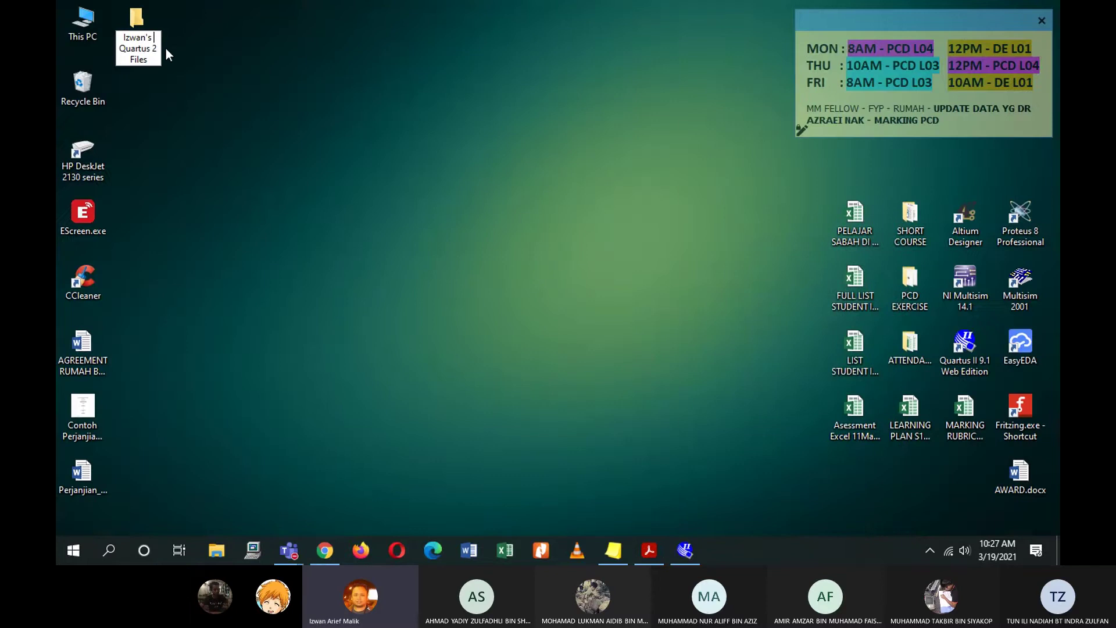
key("BackSpace")
key("BackSpace")
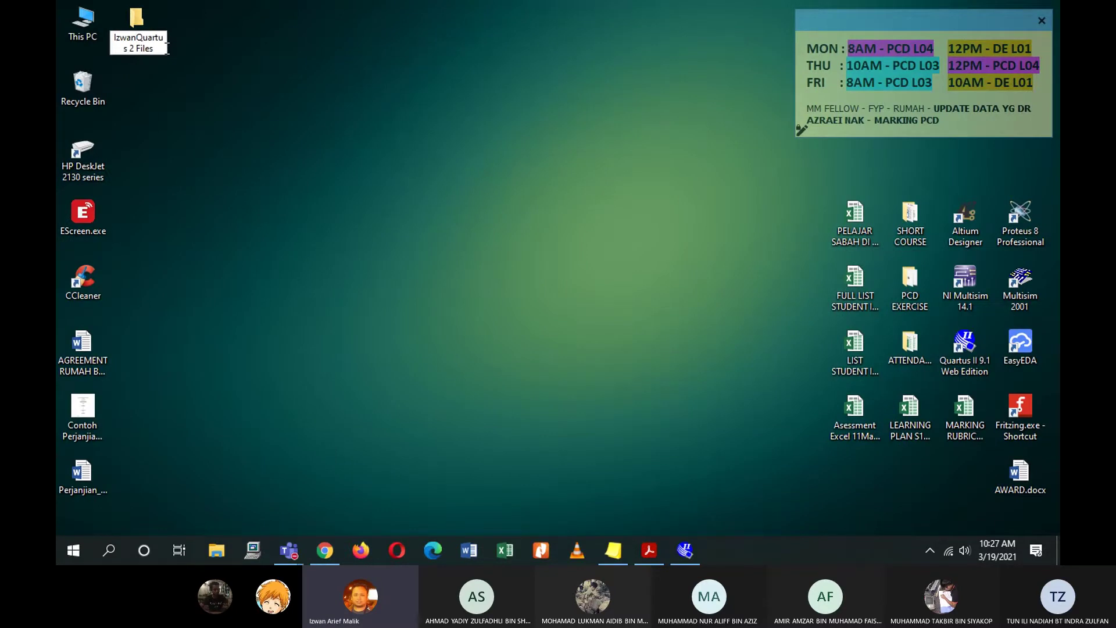
key("Return")
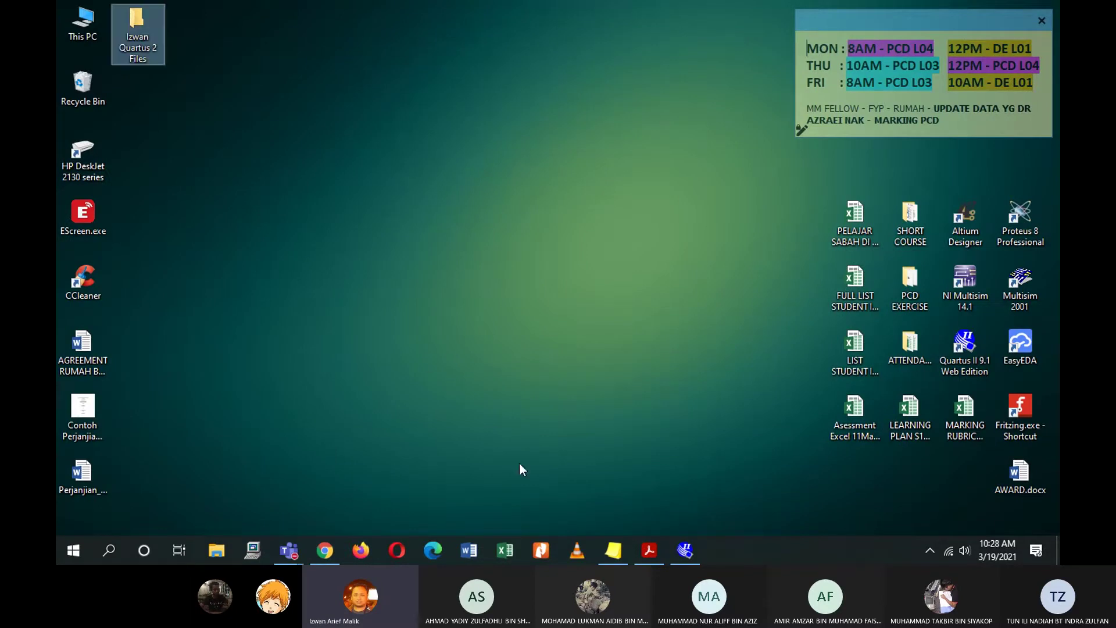
Check the contents of the renamed project folder on the Desktop and close its window.
left_click(684, 547)
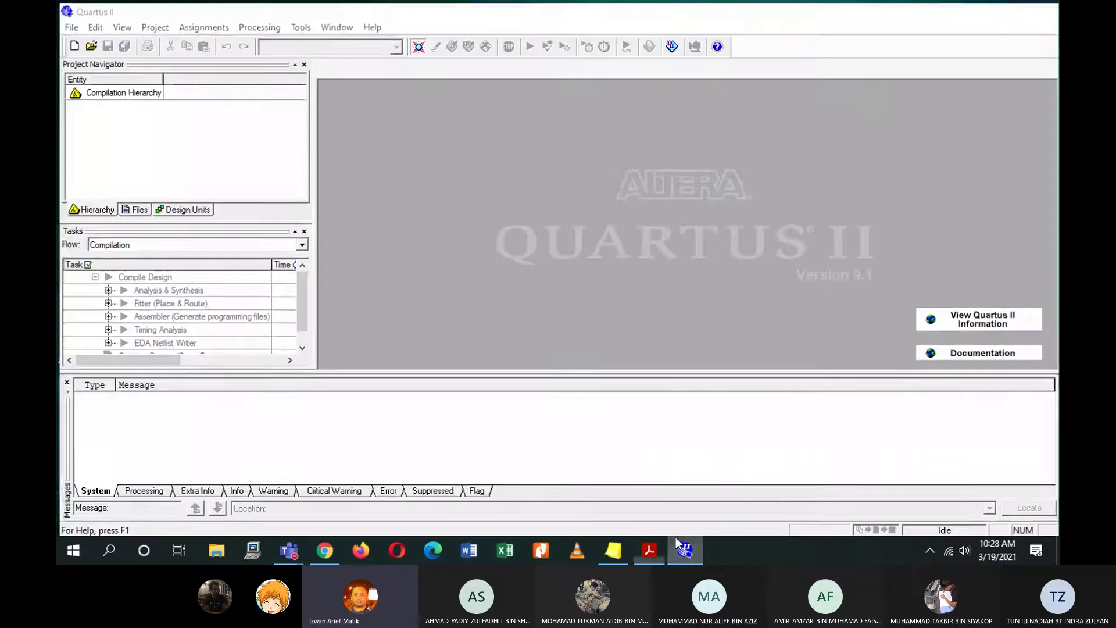
left_click(684, 548)
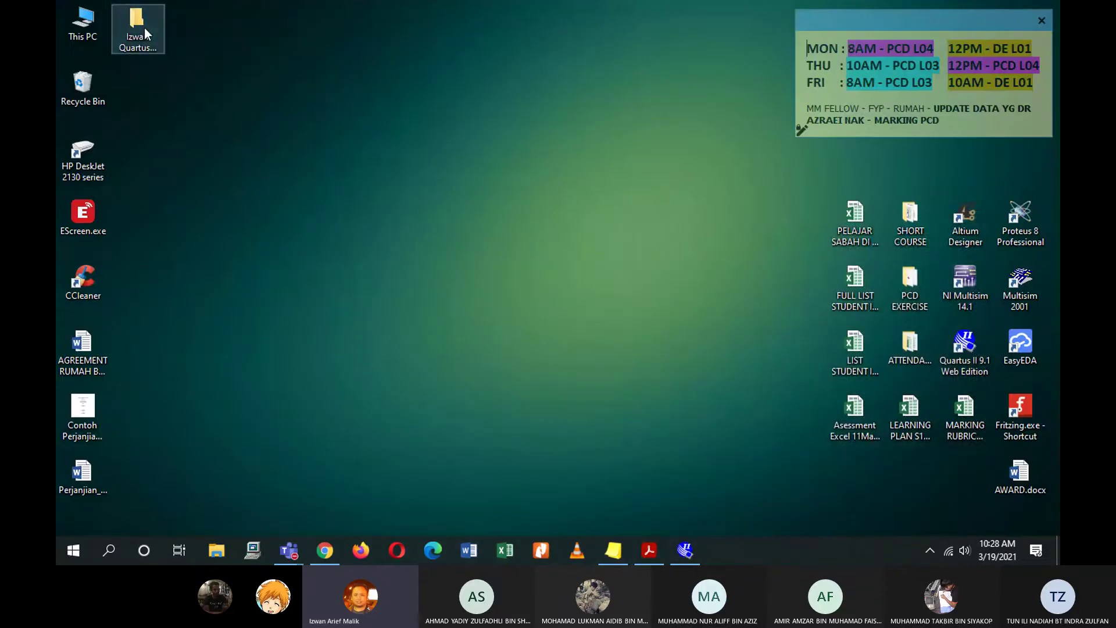
double_click(145, 29)
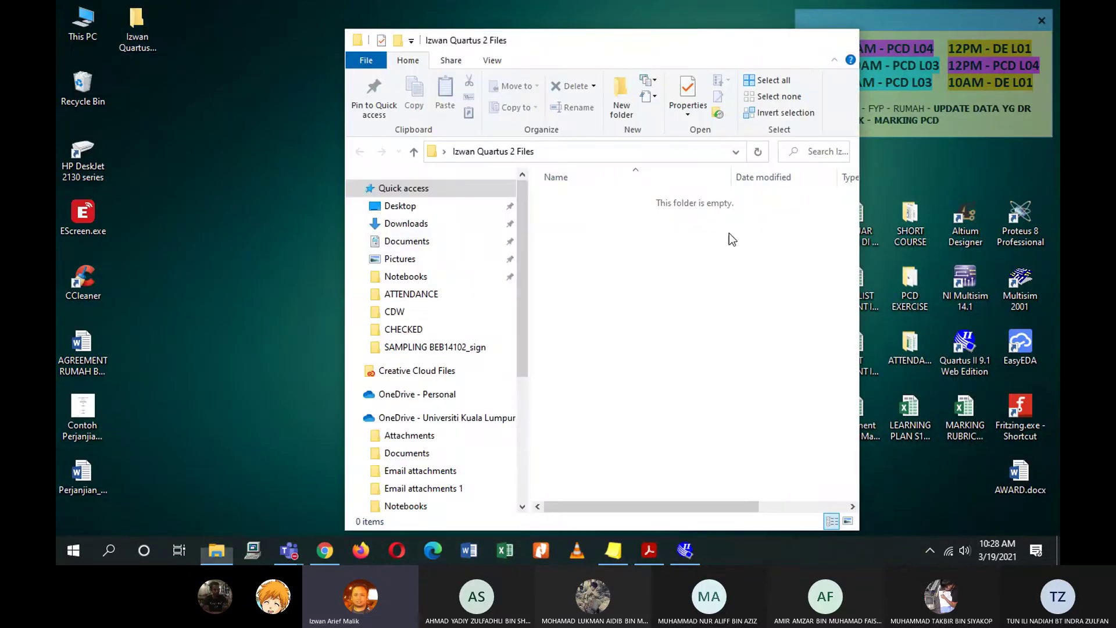
key("alt+F4")
Start the New Project Wizard in Quartus II and set the working directory to the renamed Quartus 2 files folder on the Desktop.
left_click(686, 549)
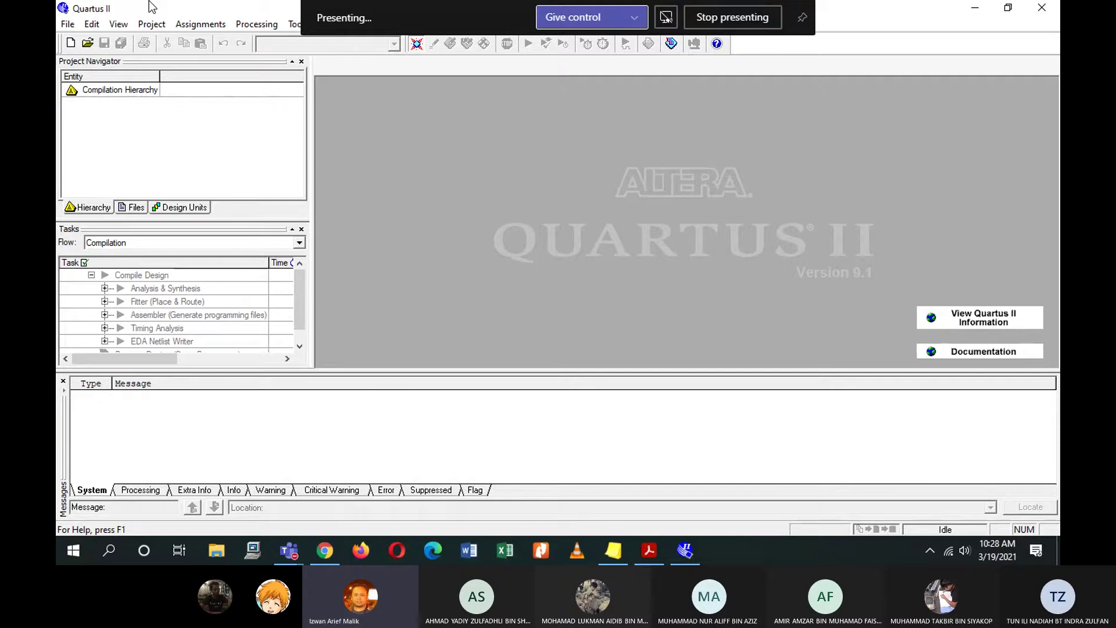
left_click(68, 24)
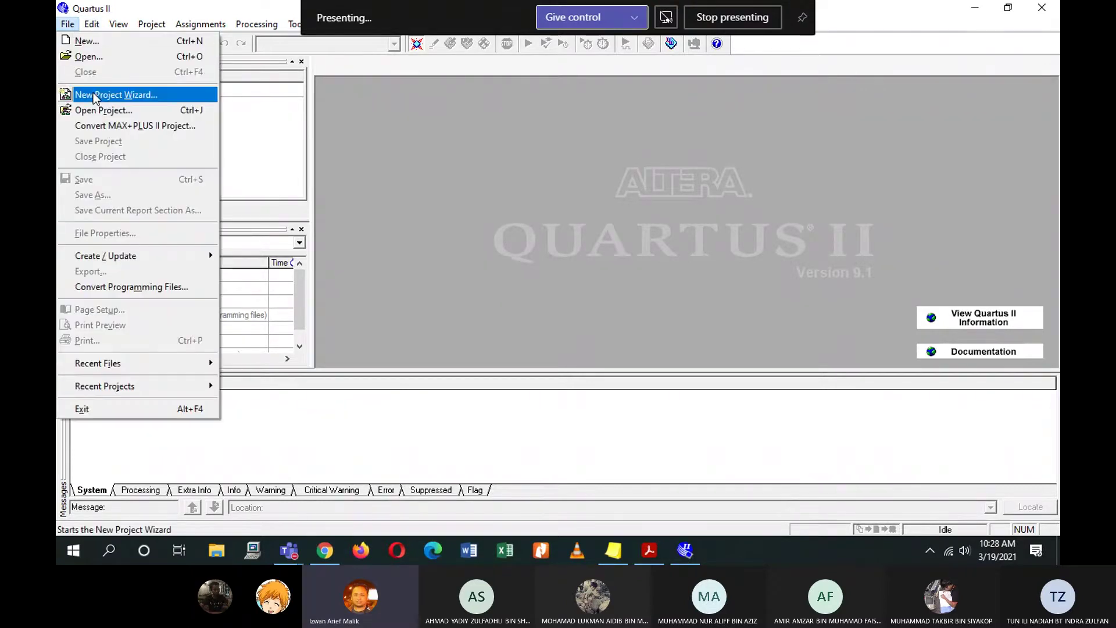
left_click(94, 96)
left_click(598, 451)
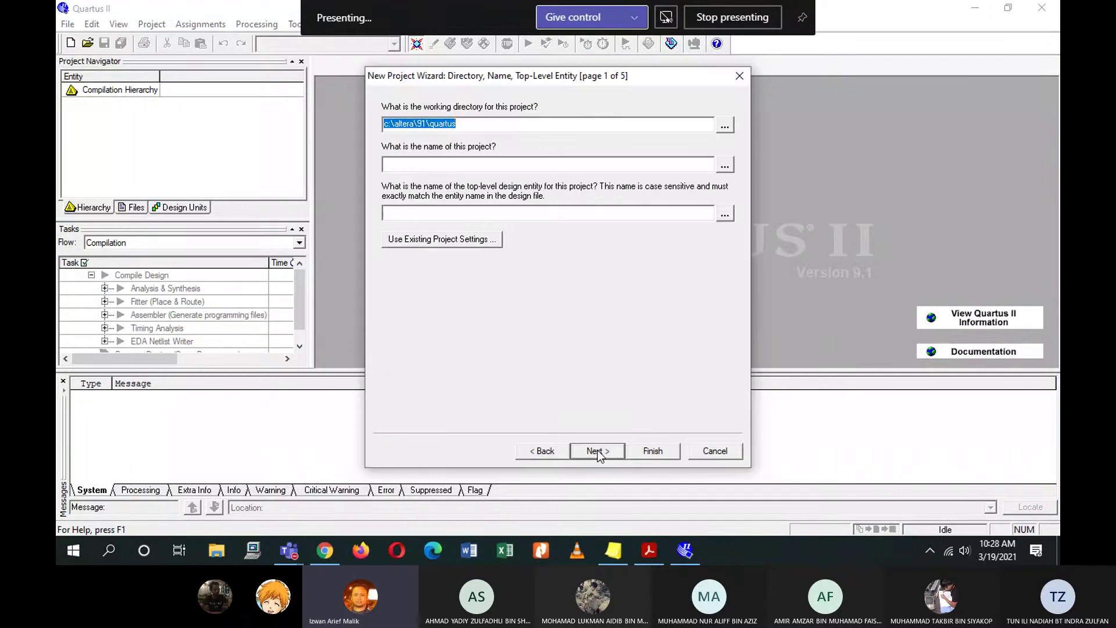
left_click(725, 127)
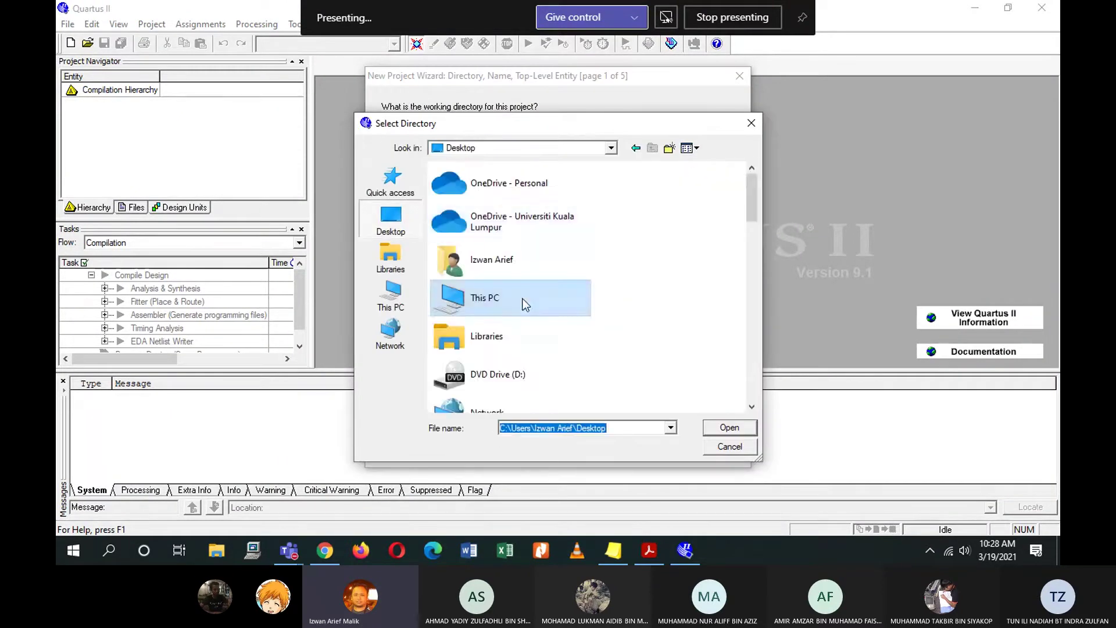
scroll(552, 349, "down", 10)
scroll(576, 386, "up", 10)
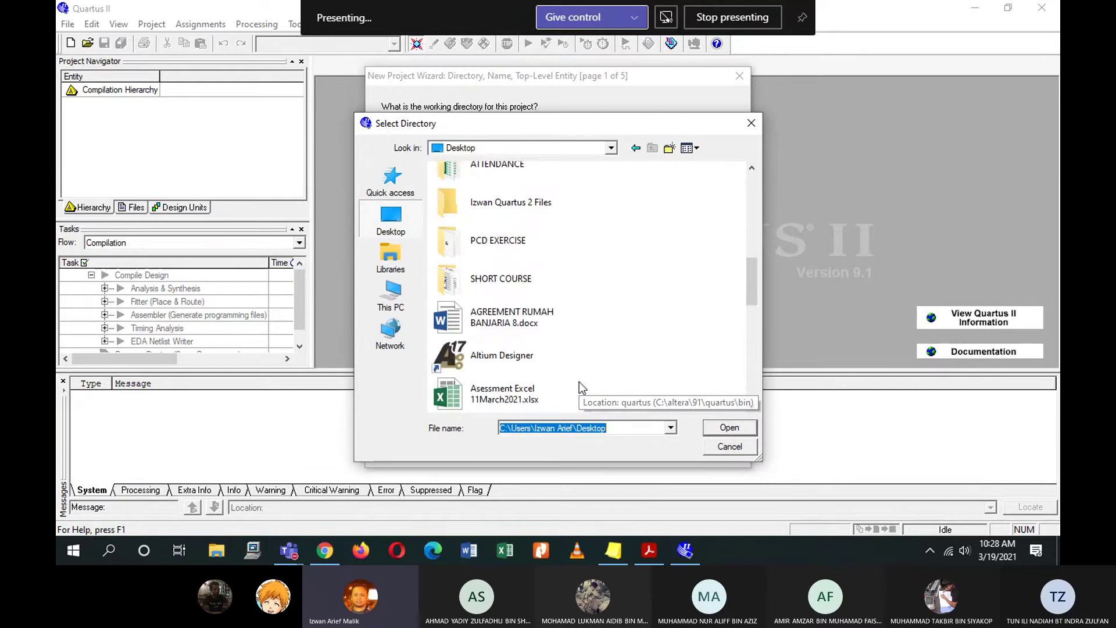
left_click(538, 212)
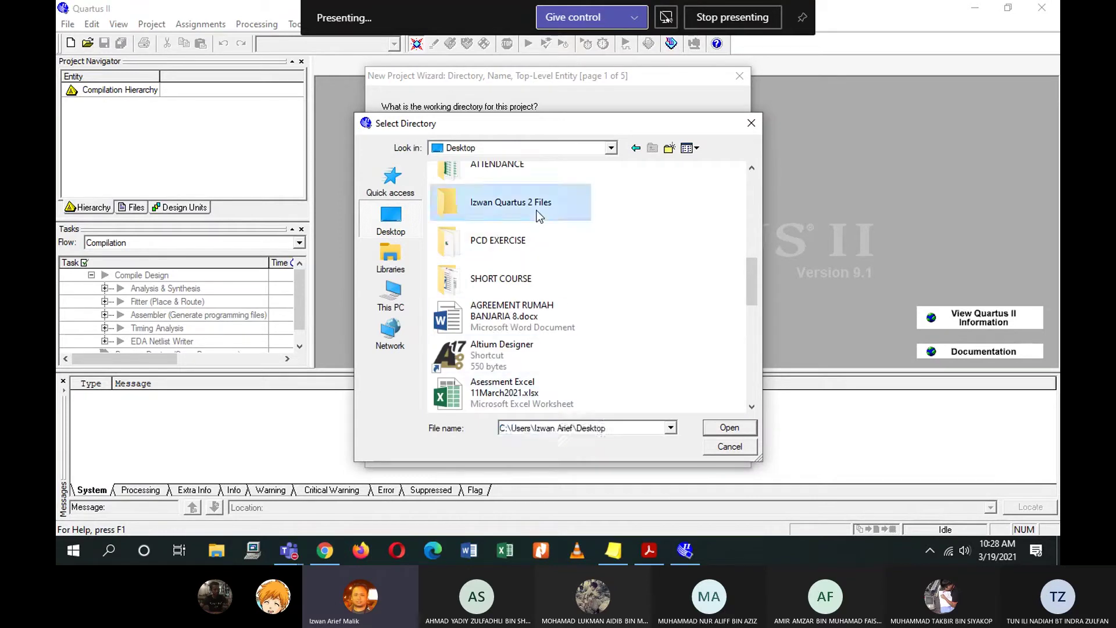
left_click(730, 428)
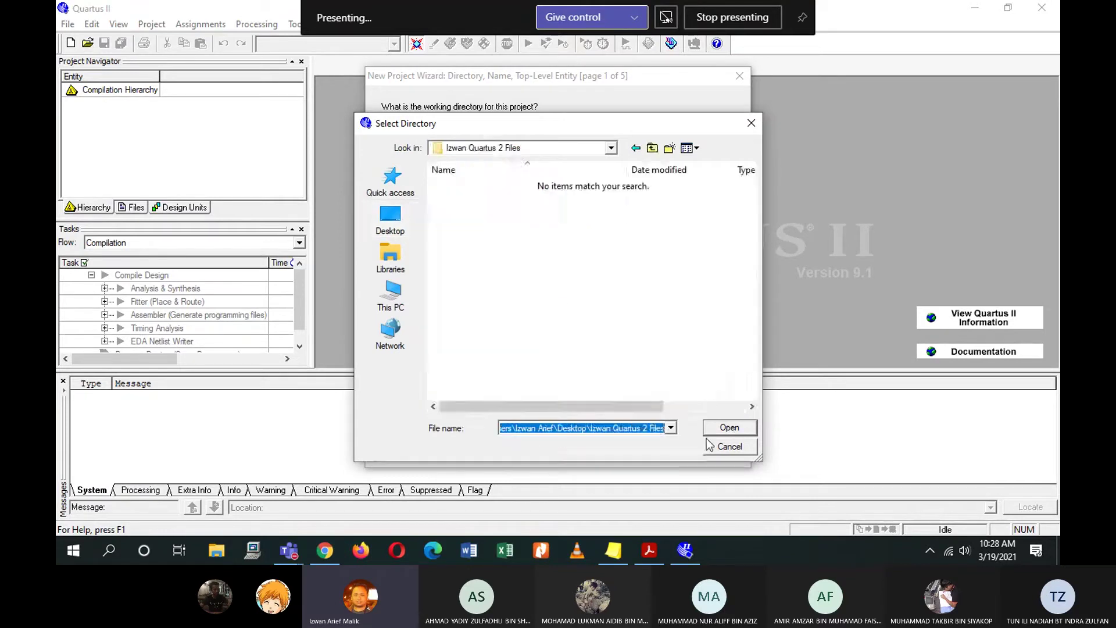
left_click(715, 429)
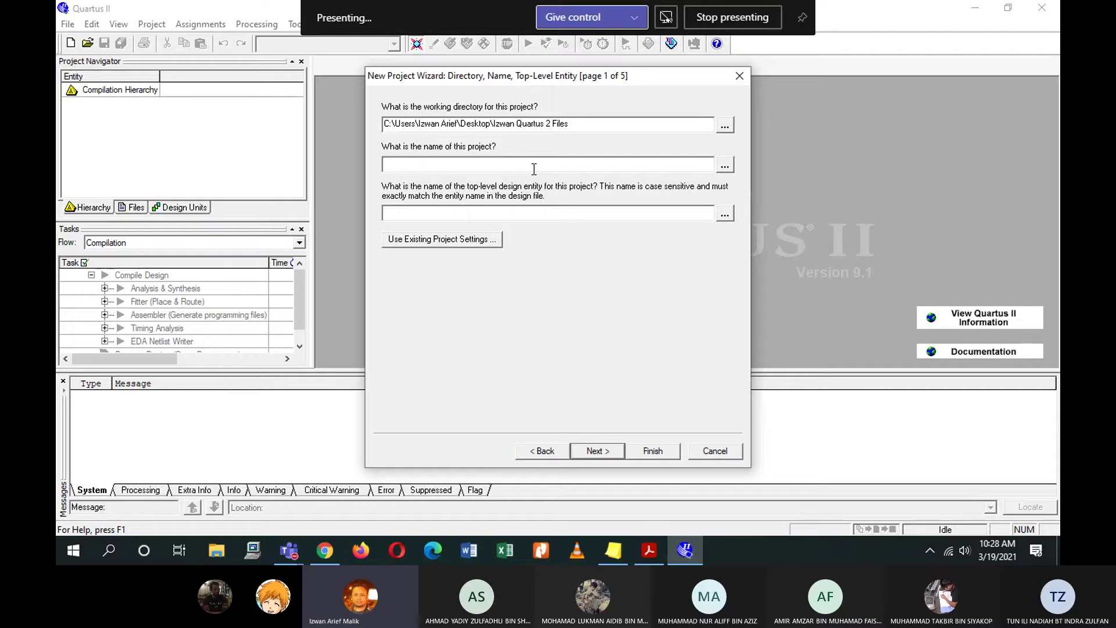
Name the project and its top-level design entity First_Circuit, and continue without adding any design files.
type("First_")
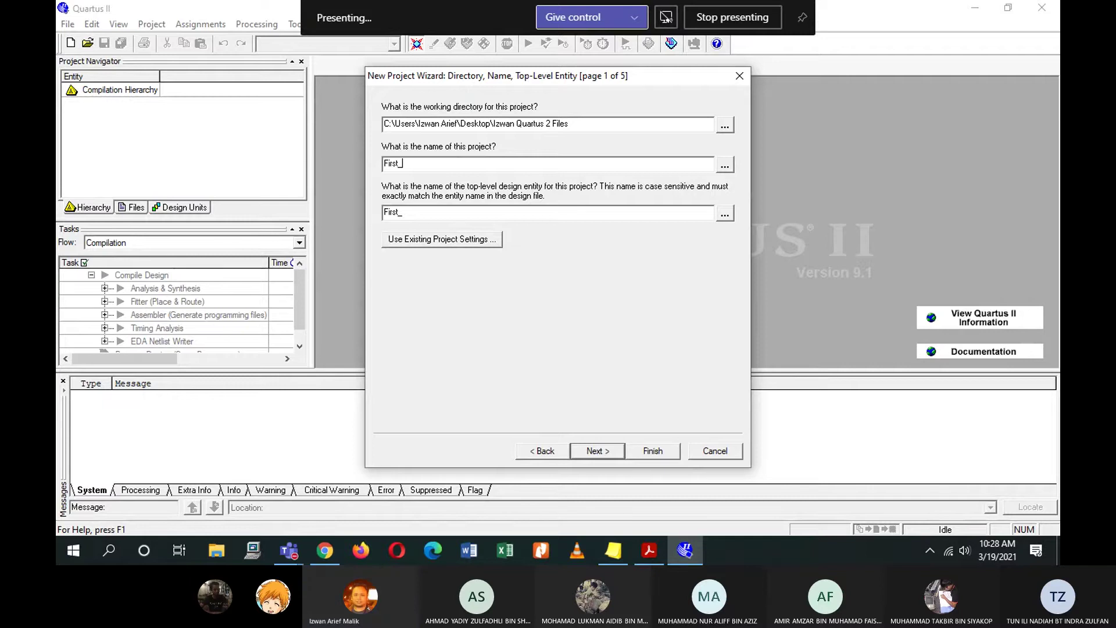
type("Circuit")
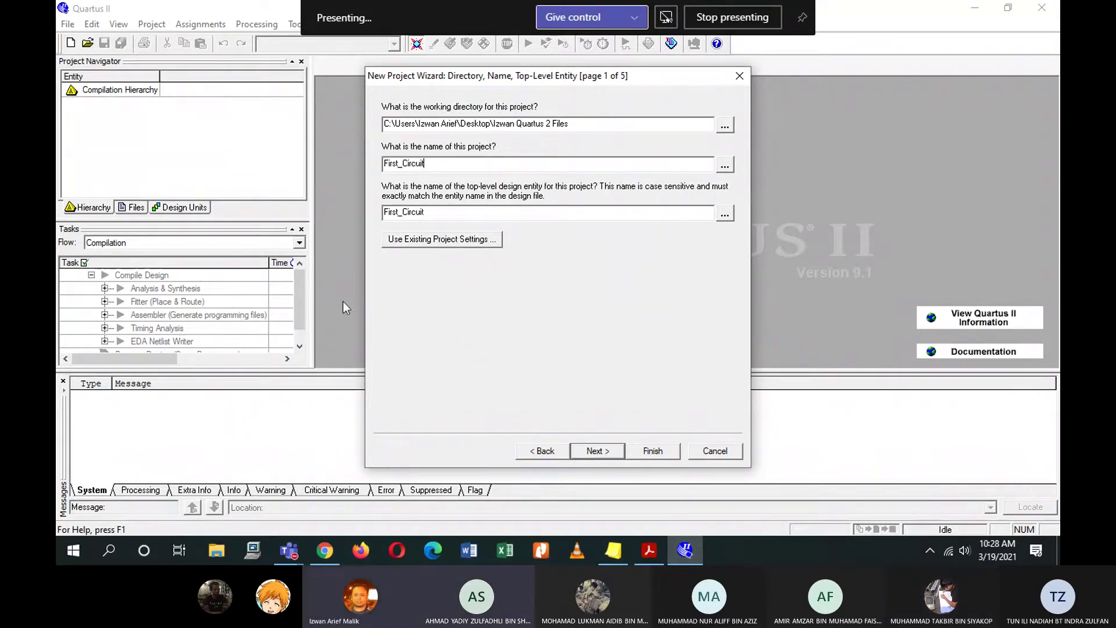
left_click(598, 453)
left_click(599, 451)
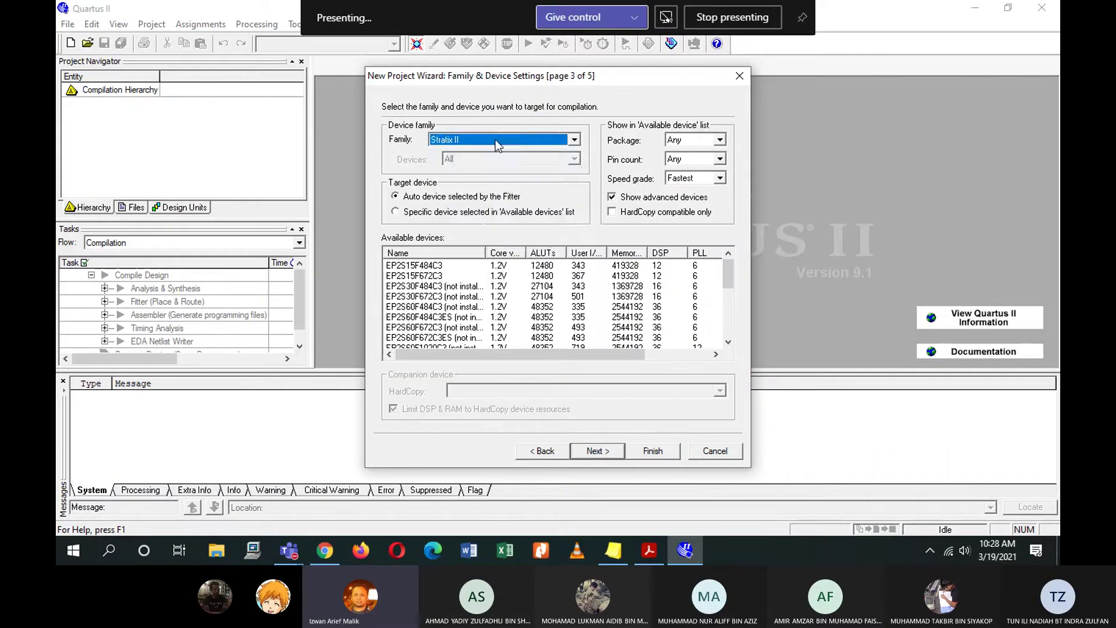
Set the device family to Cyclone II and choose EP2C35F672C6 as the specific target device.
left_click(496, 140)
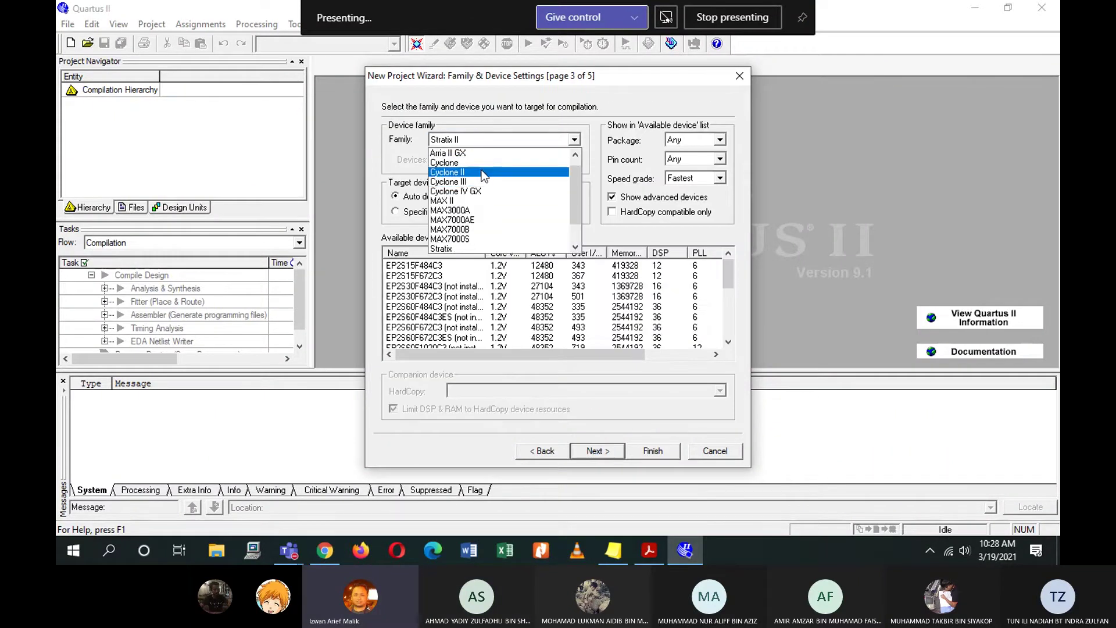
left_click(493, 172)
scroll(599, 292, "down", 8)
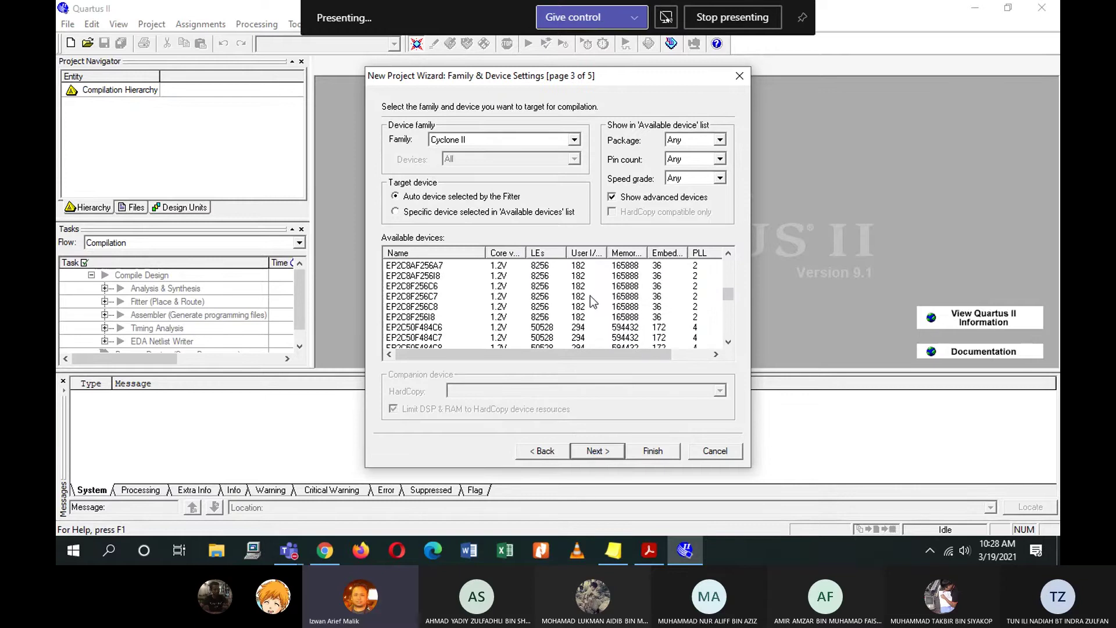
scroll(591, 302, "down", 2)
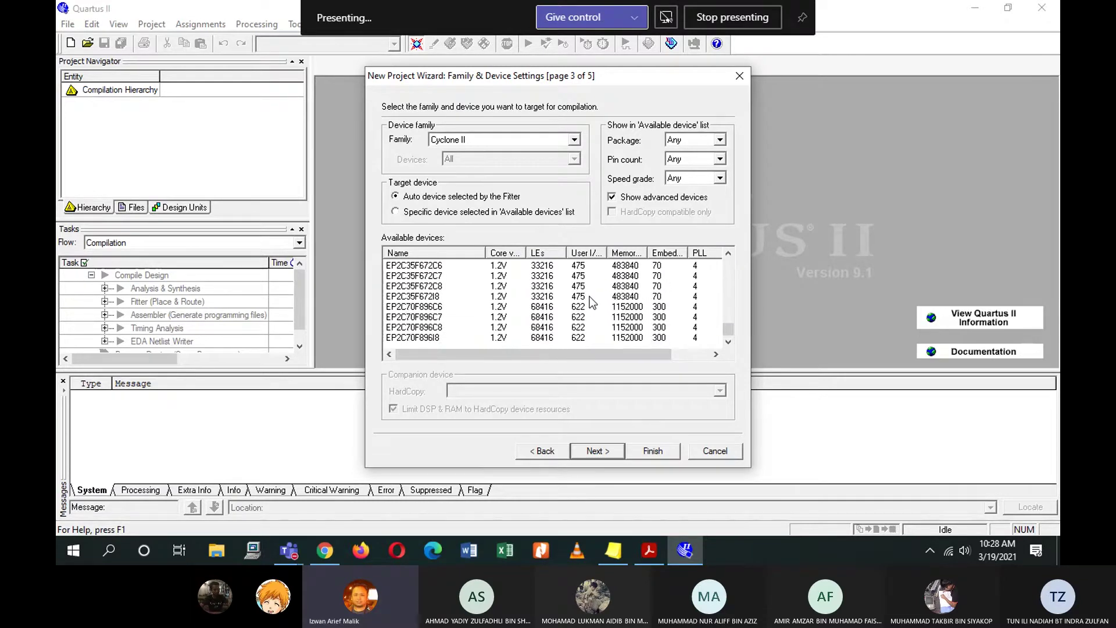
left_click(600, 297)
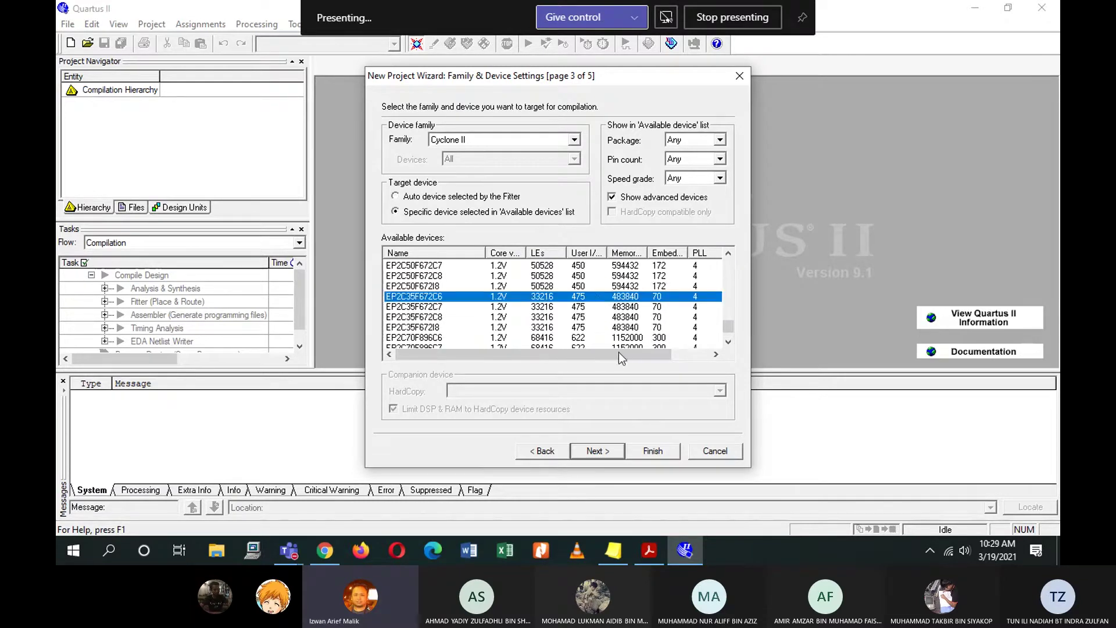
Leave all EDA tools at None, create the project, and select the First_Circuit entity in the project hierarchy.
left_click(598, 452)
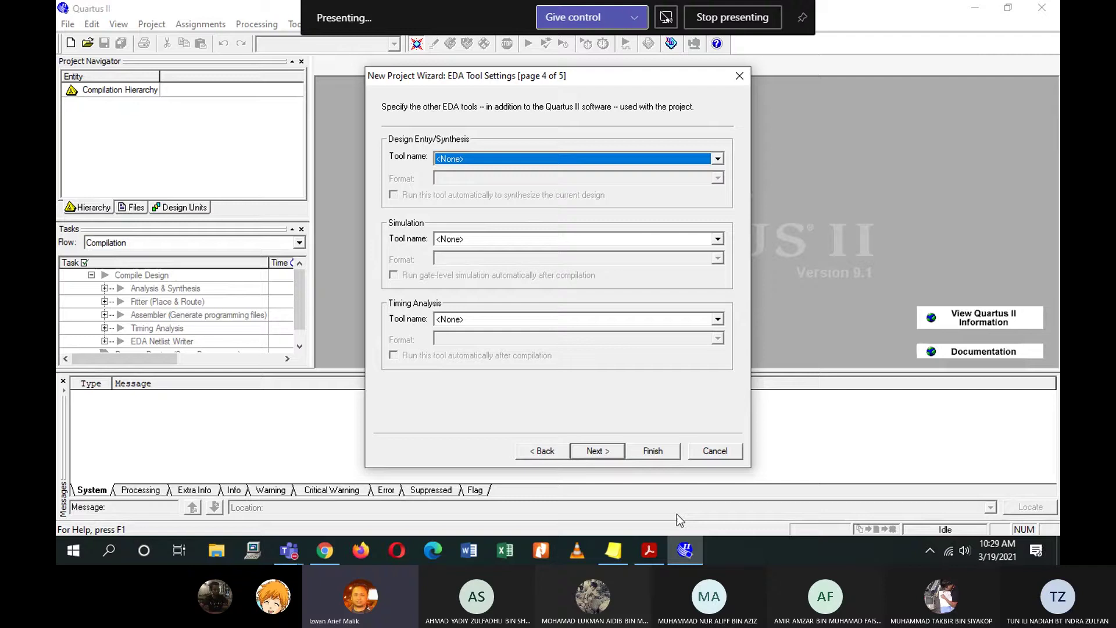
left_click(602, 453)
left_click(634, 451)
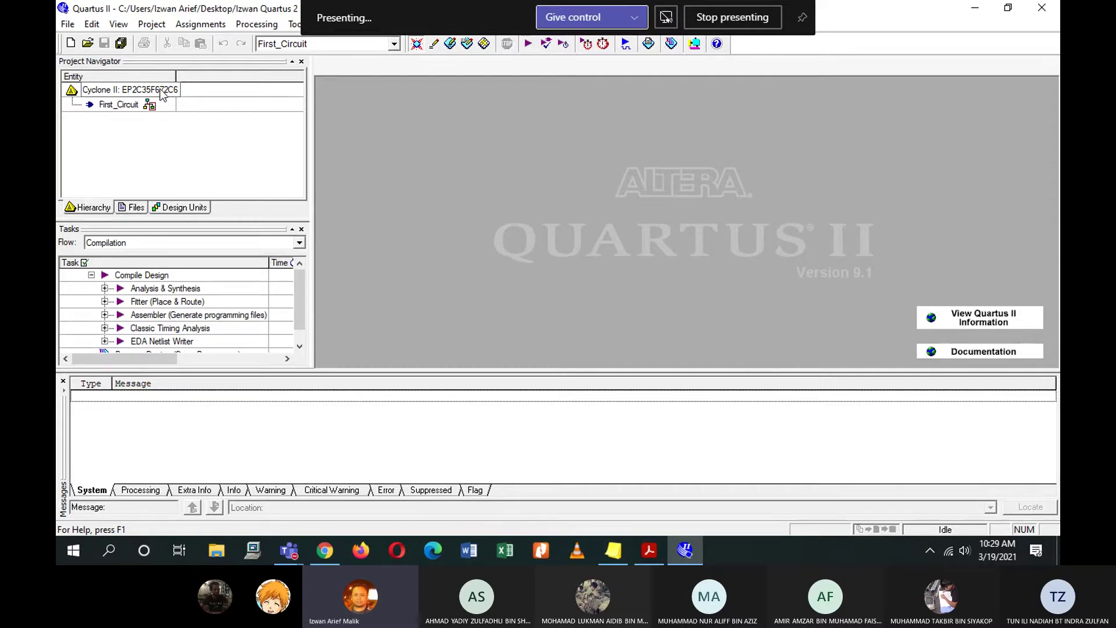
left_click(133, 106)
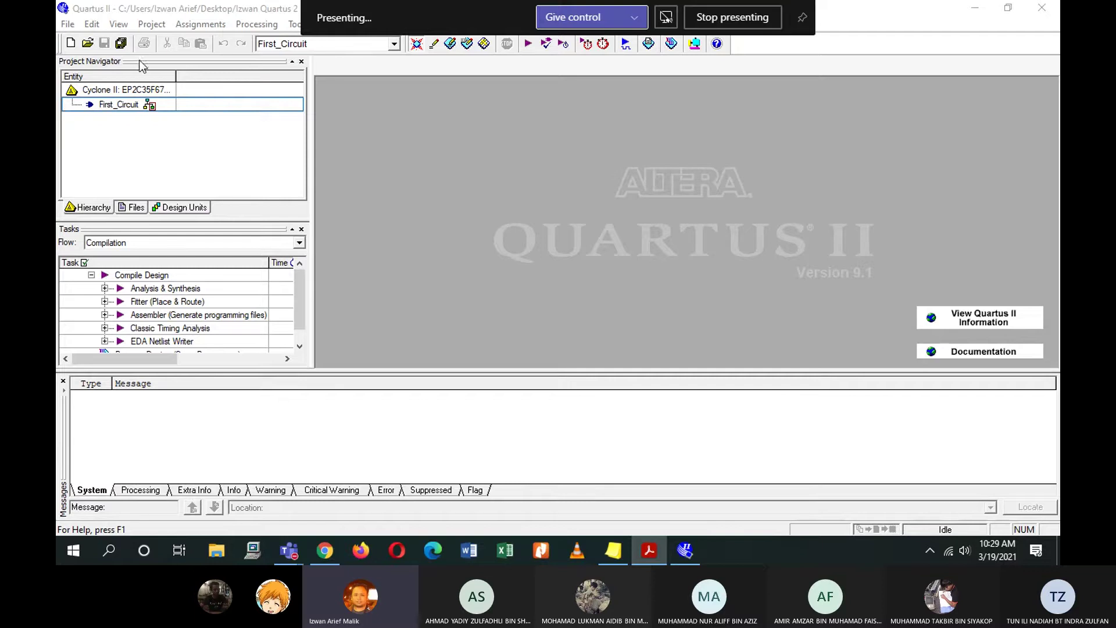
Create a new Block Diagram/Schematic File and enlarge its drawing area by shrinking the messages area.
left_click(69, 26)
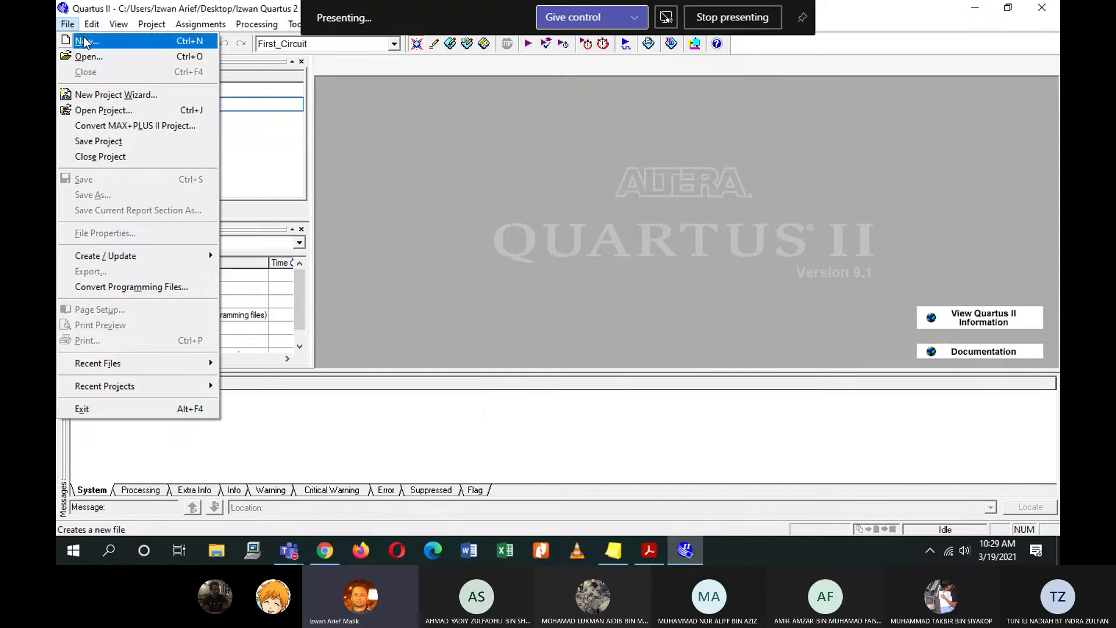
left_click(85, 41)
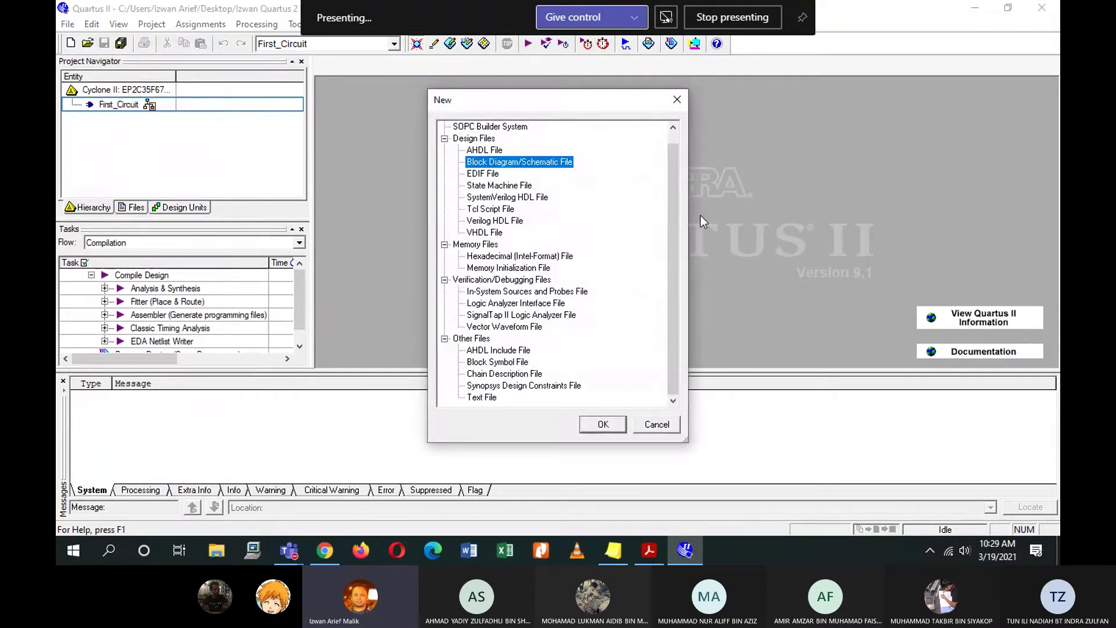
scroll(575, 211, "up", 1)
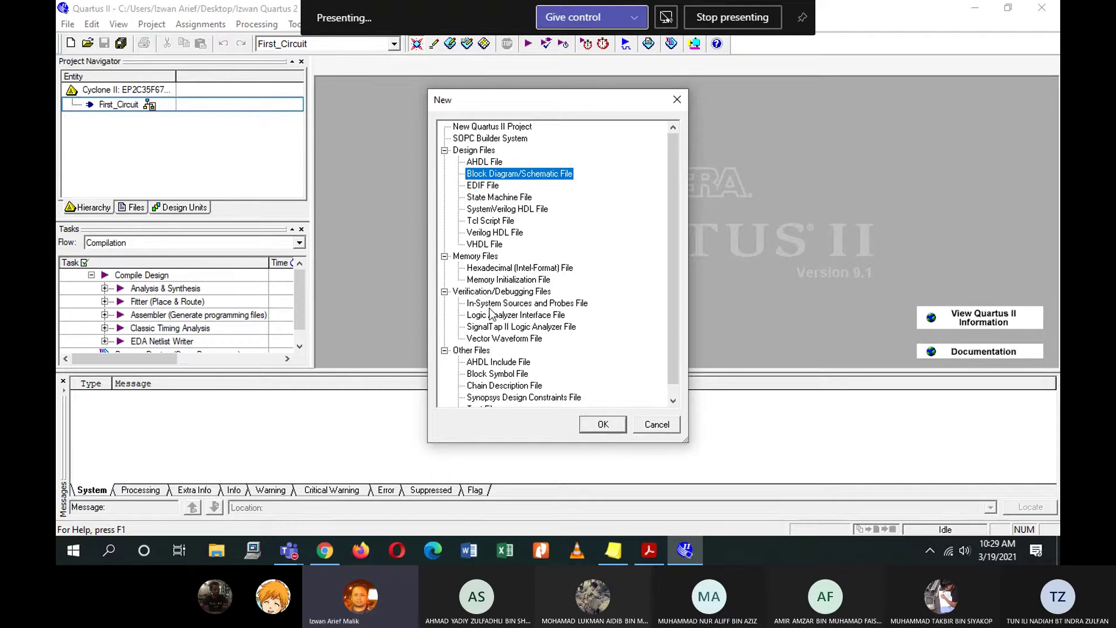
scroll(491, 314, "down", 1)
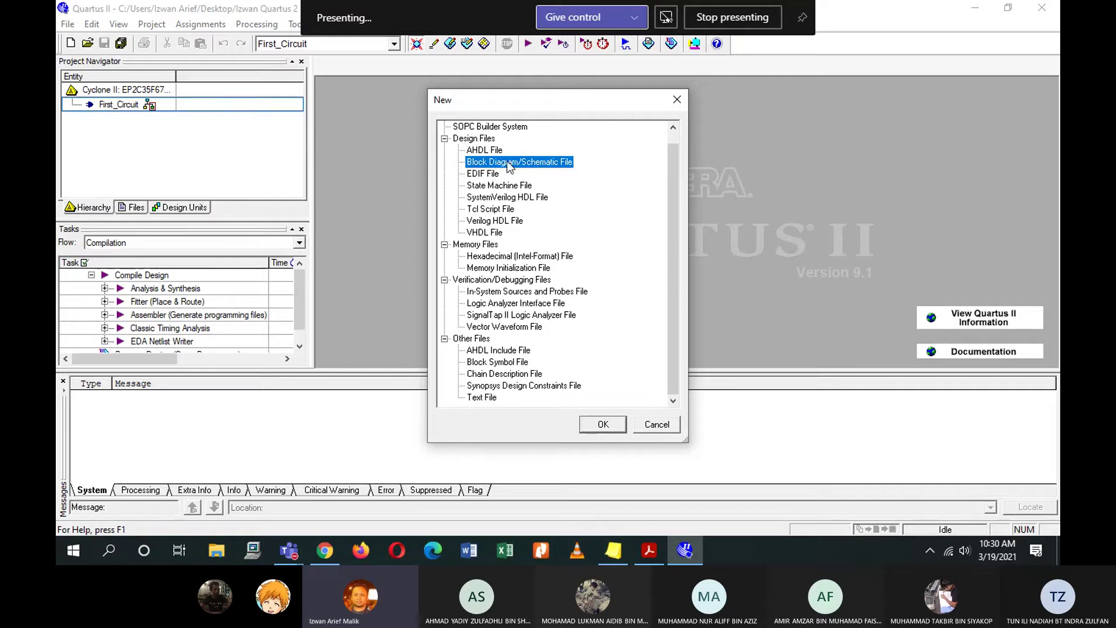
left_click(619, 425)
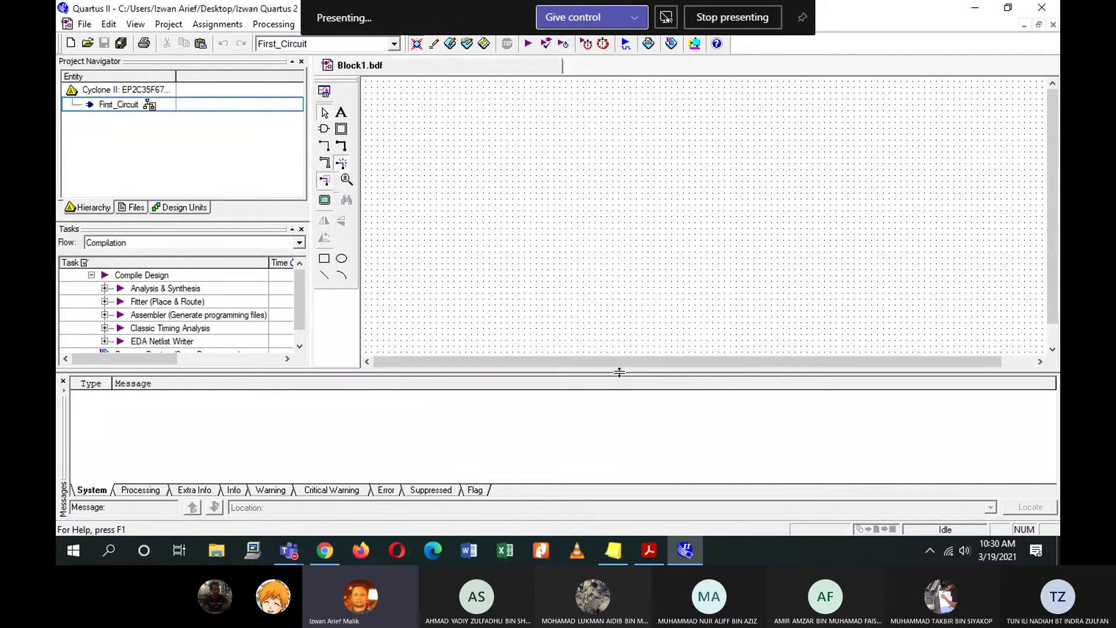
left_click_drag(620, 372, 620, 410)
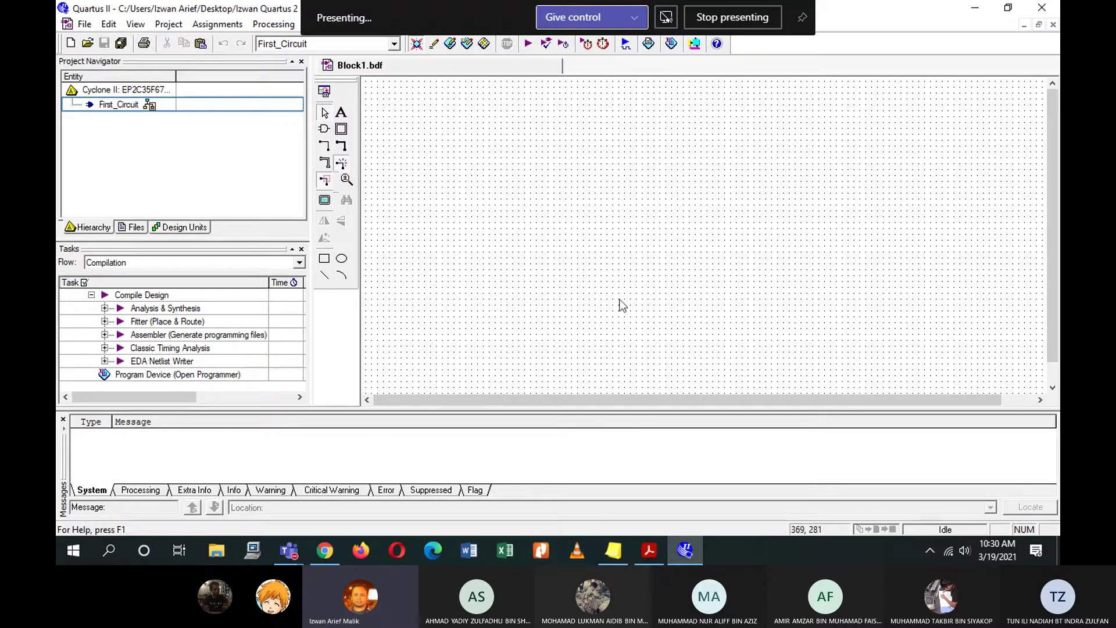
Switch to Chrome and examine the 2-to-1 multiplexer logic circuit and its explanation on the electronicshub.org multiplexer page.
left_click(649, 550)
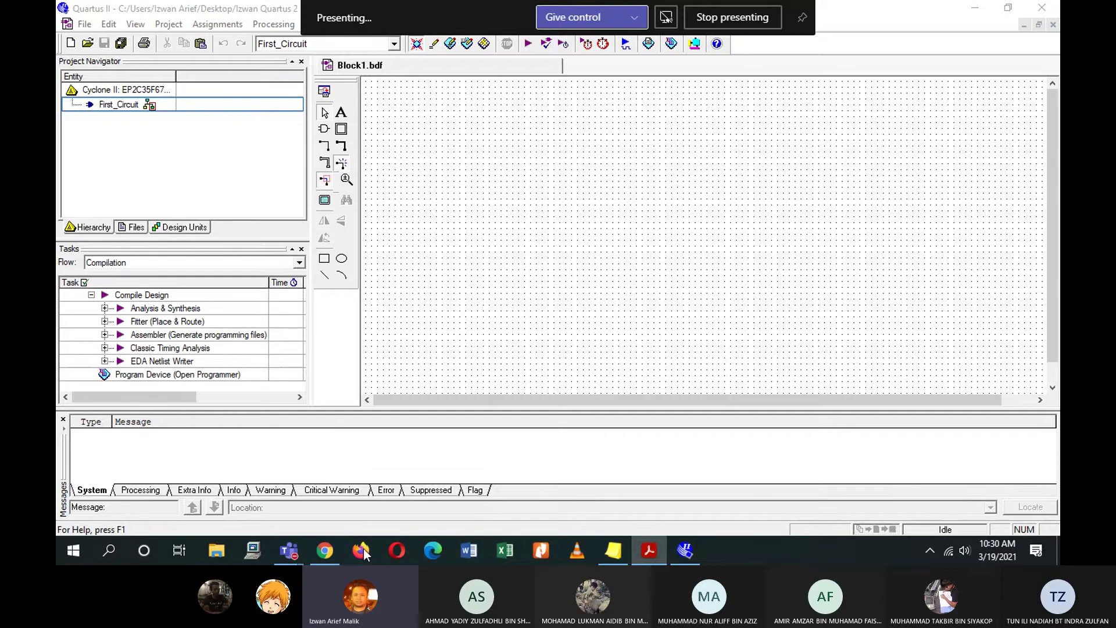
mouse_move(326, 553)
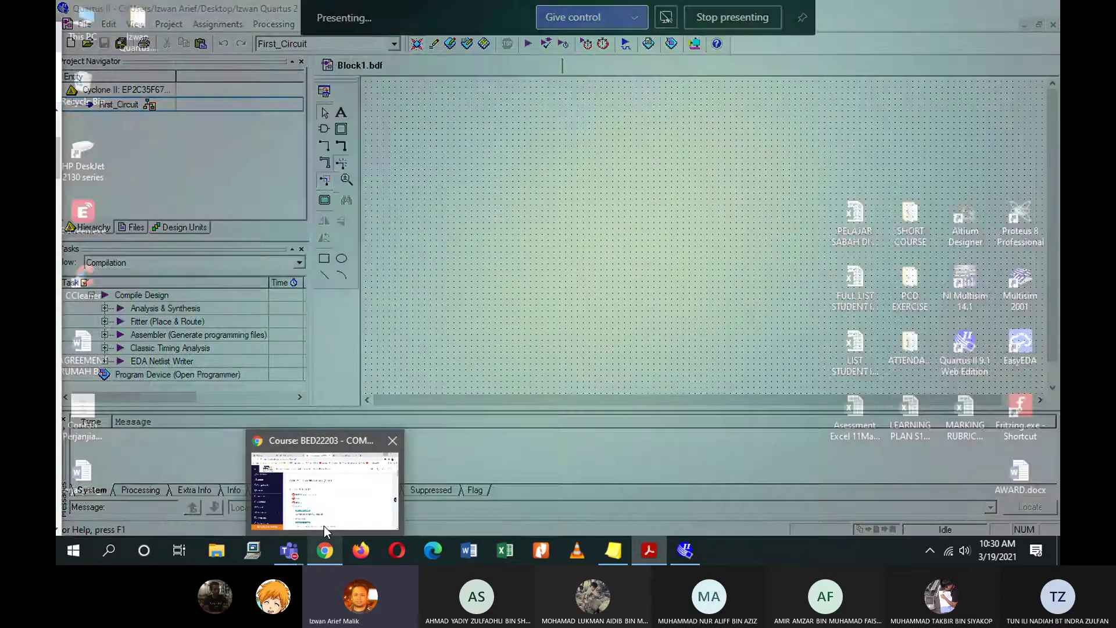
left_click(323, 526)
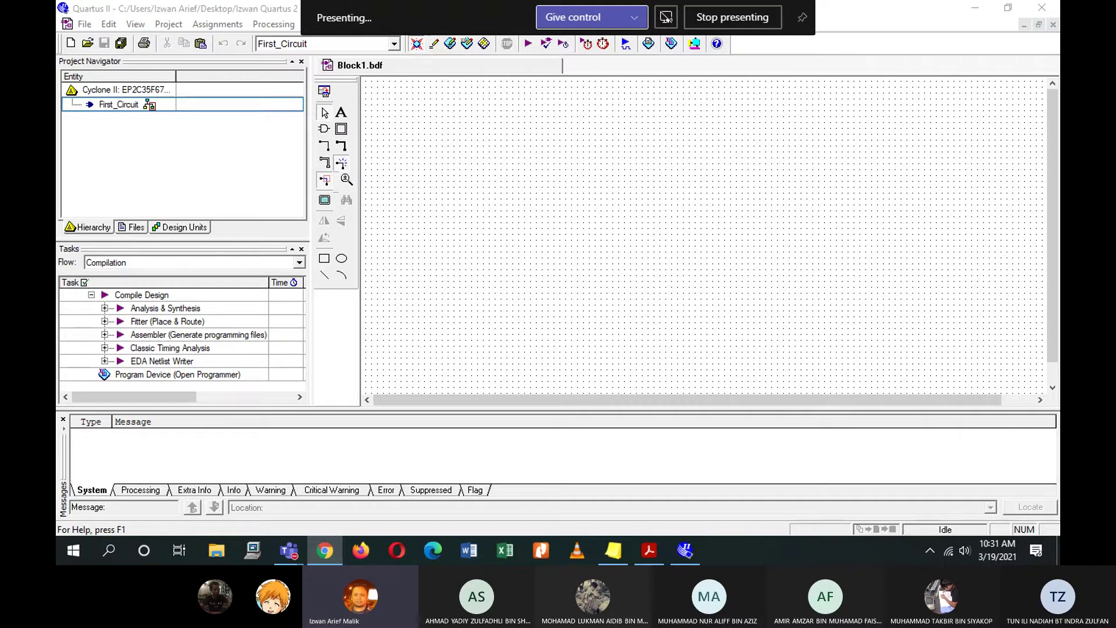
left_click_drag(1059, 162, 599, 54)
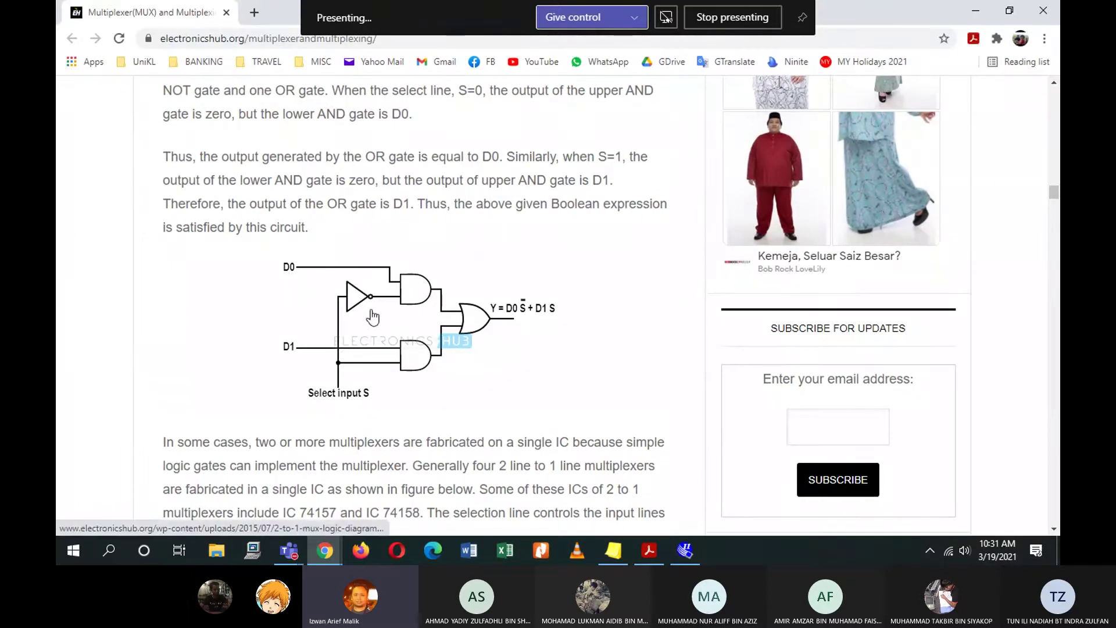
scroll(383, 260, "up", 2)
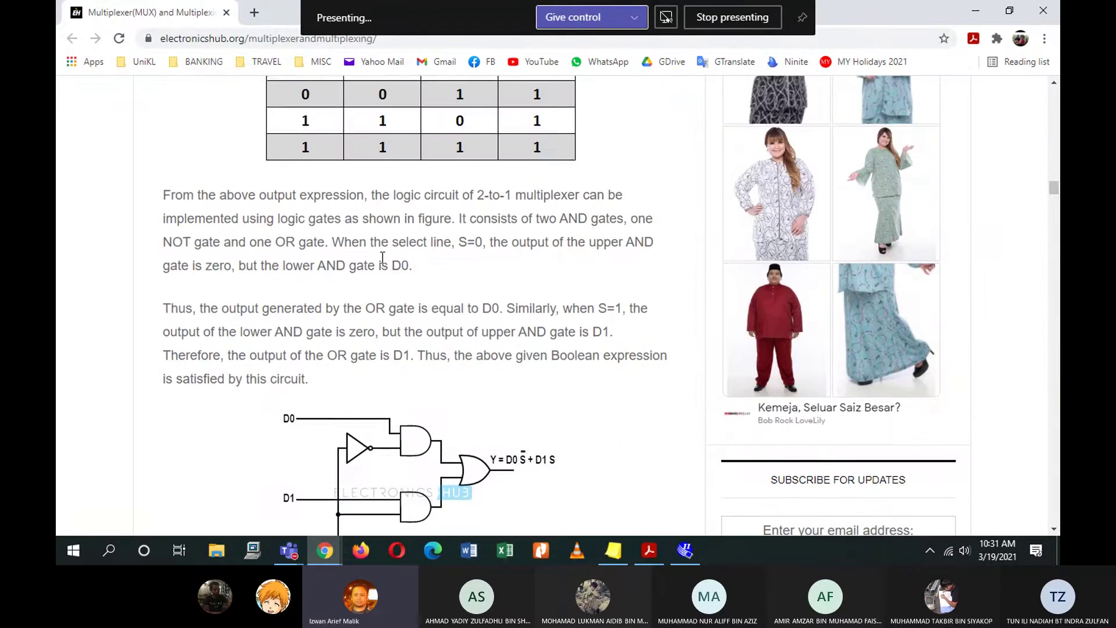
Review the 2-to-1 multiplexer logic circuit on the web page and return to the empty Quartus II schematic.
scroll(383, 257, "up", 4)
scroll(383, 261, "down", 7)
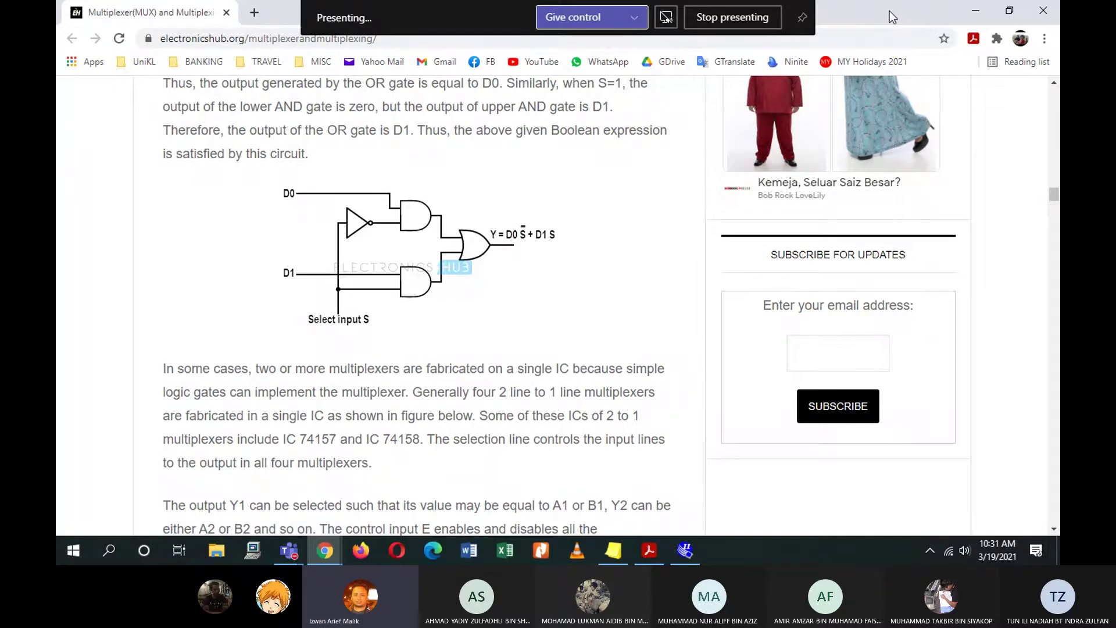
key("alt+Tab")
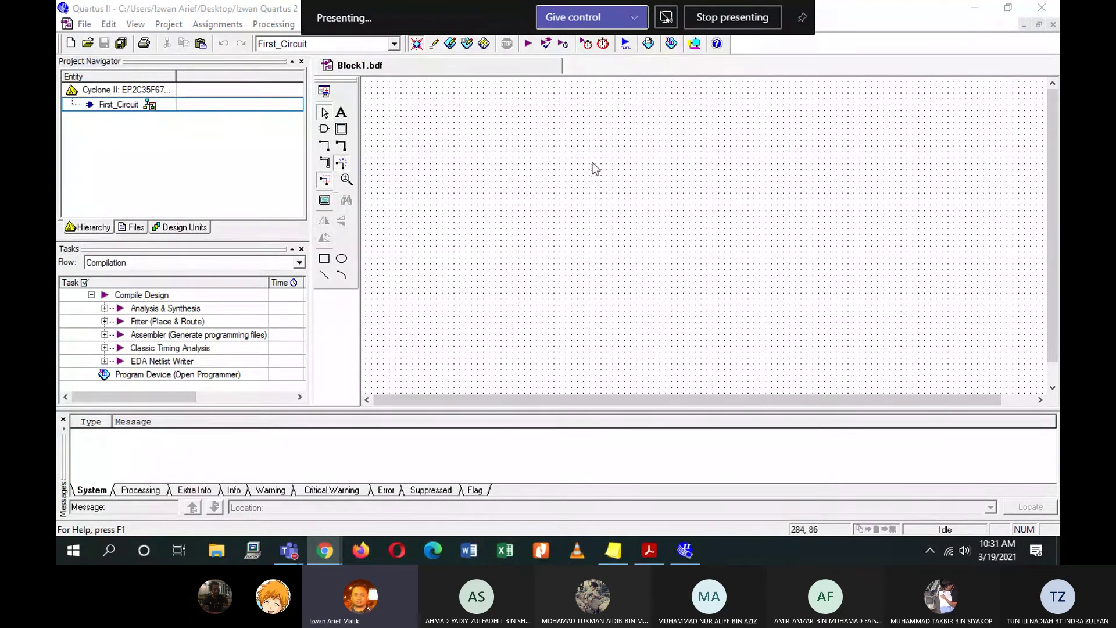
left_click(707, 219)
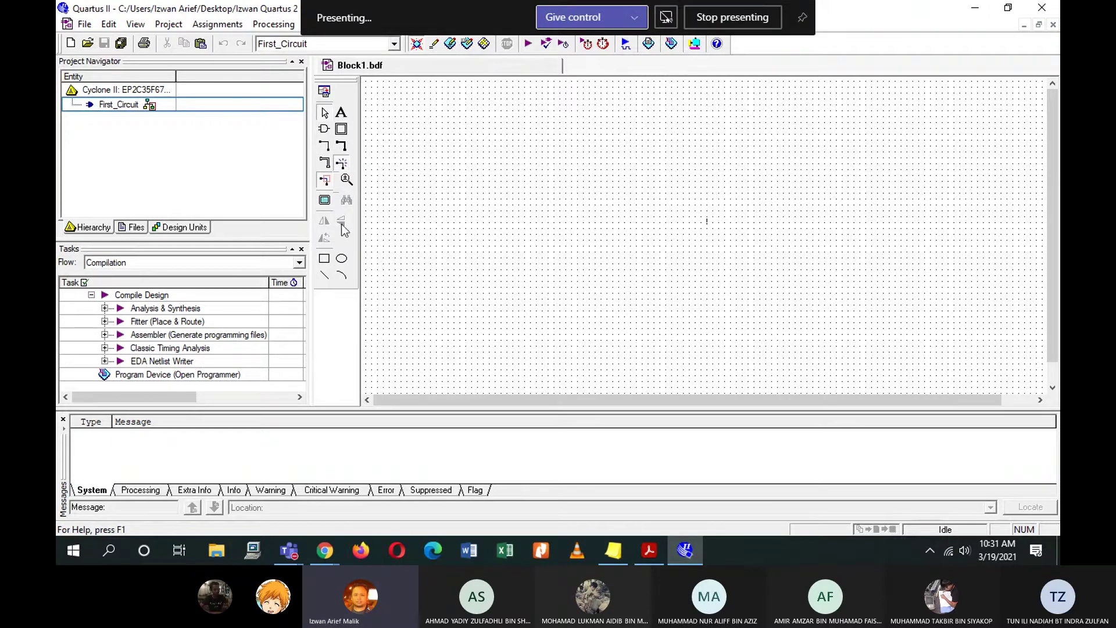
Open the symbol library for the schematic and expand the logic folder under primitives.
left_click(326, 134)
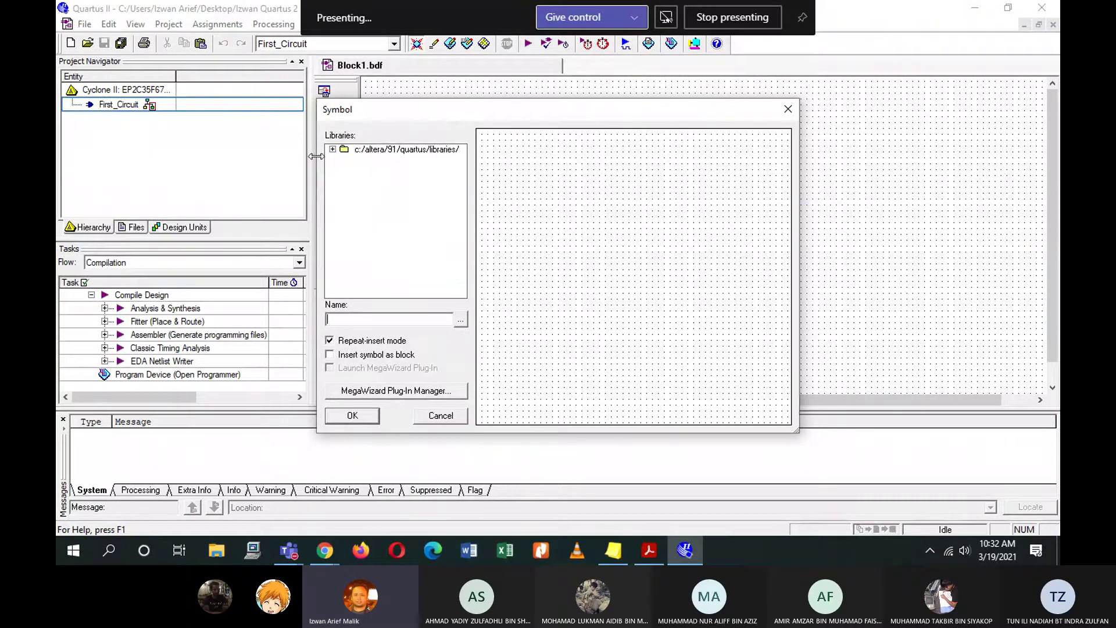
left_click(334, 151)
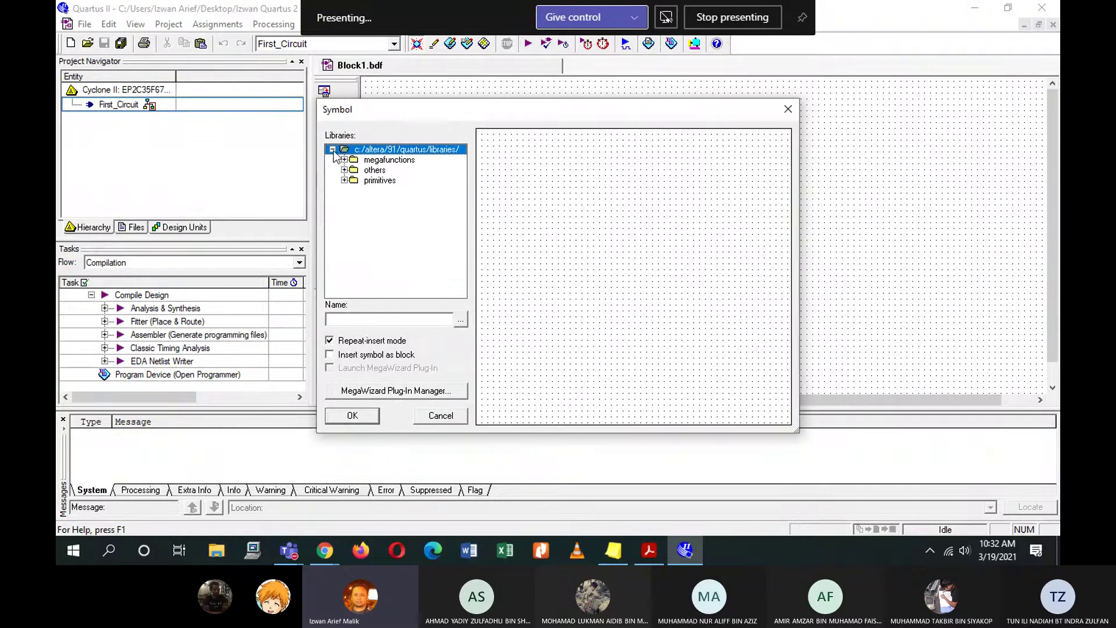
left_click(344, 180)
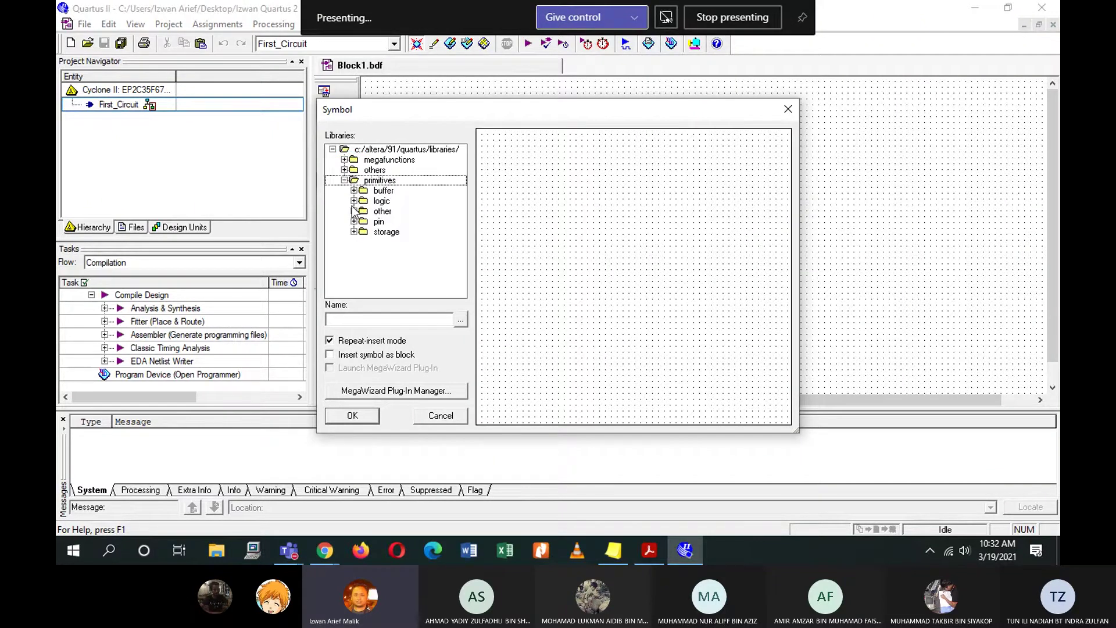
left_click(353, 200)
Browse the logic primitives and preview the and12, or3, xor and xnor symbols.
scroll(414, 239, "down", 7)
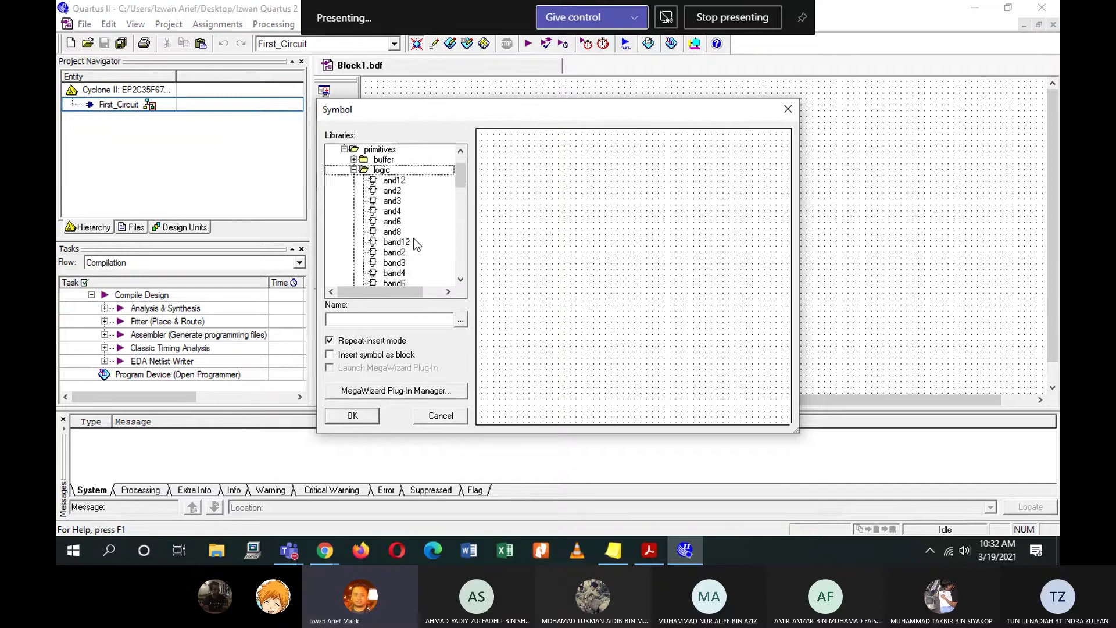
scroll(413, 239, "up", 7)
scroll(413, 239, "down", 1)
left_click(396, 181)
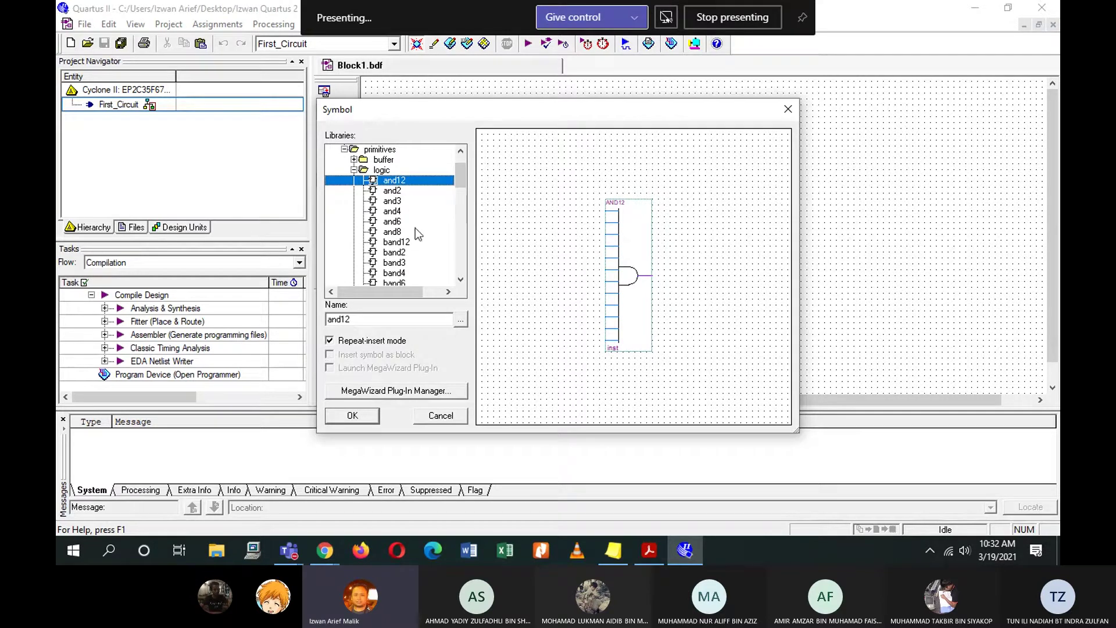
scroll(401, 247, "down", 12)
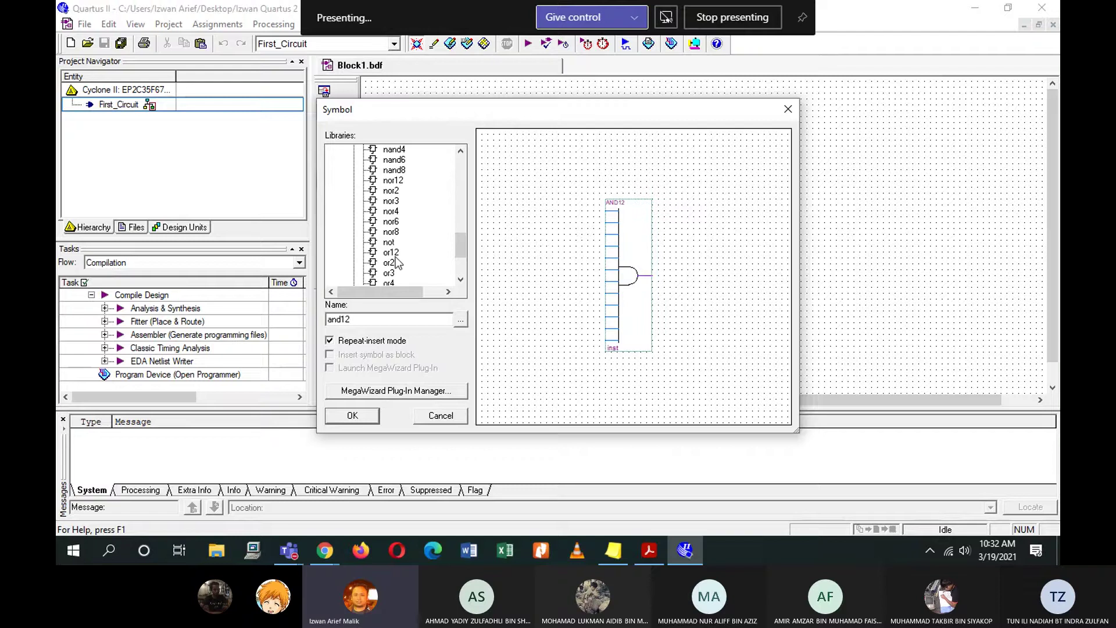
left_click(390, 273)
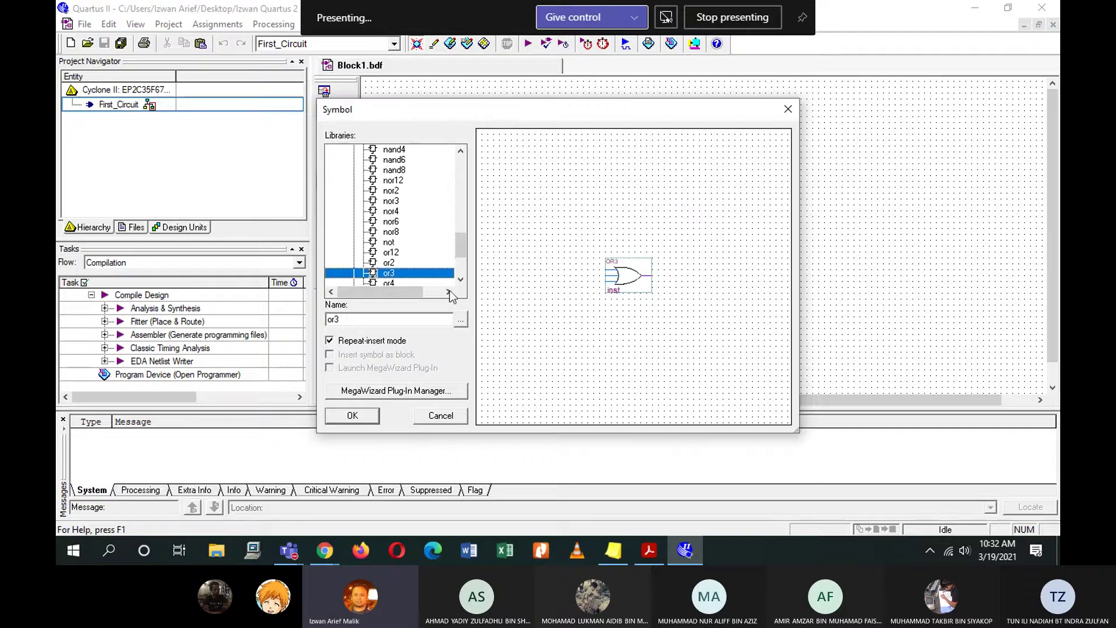
scroll(433, 276, "down", 3)
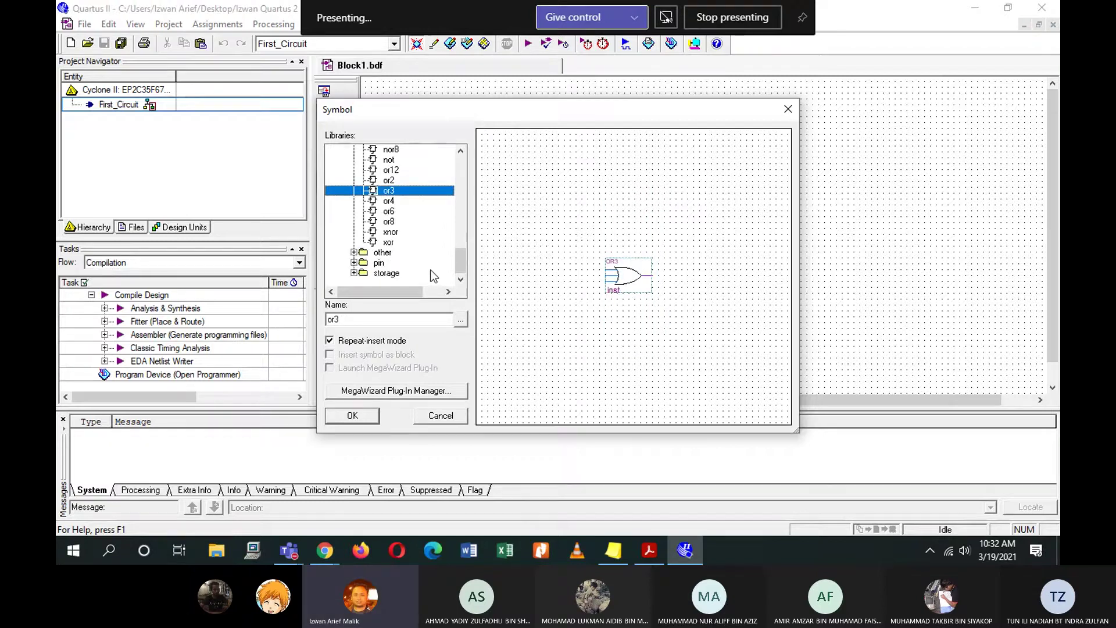
left_click(397, 244)
left_click(389, 235)
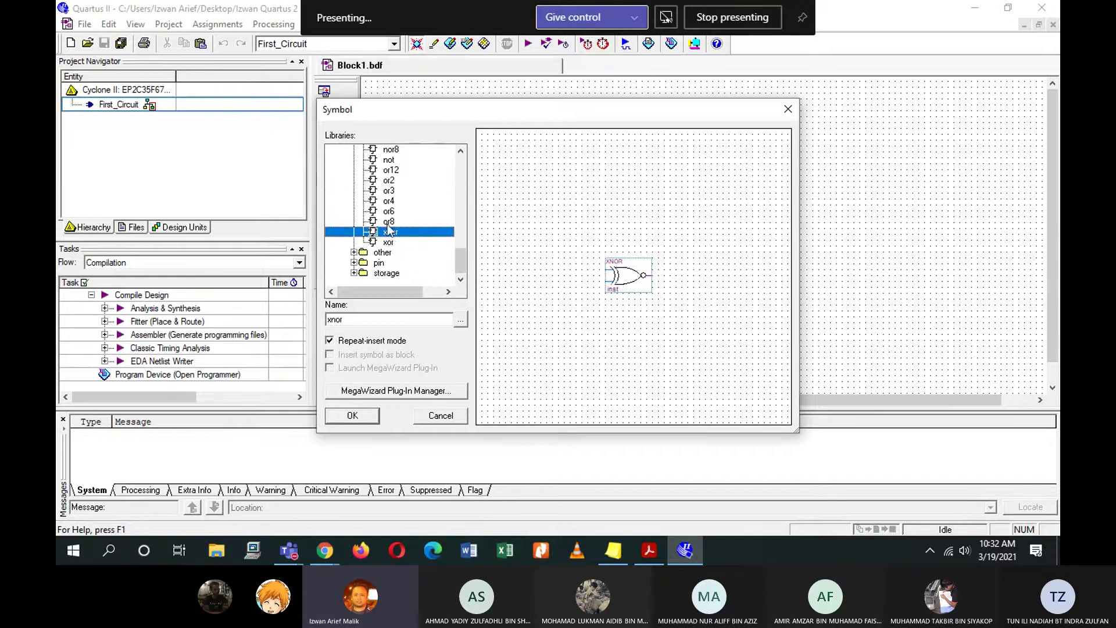
scroll(389, 230, "up", 3)
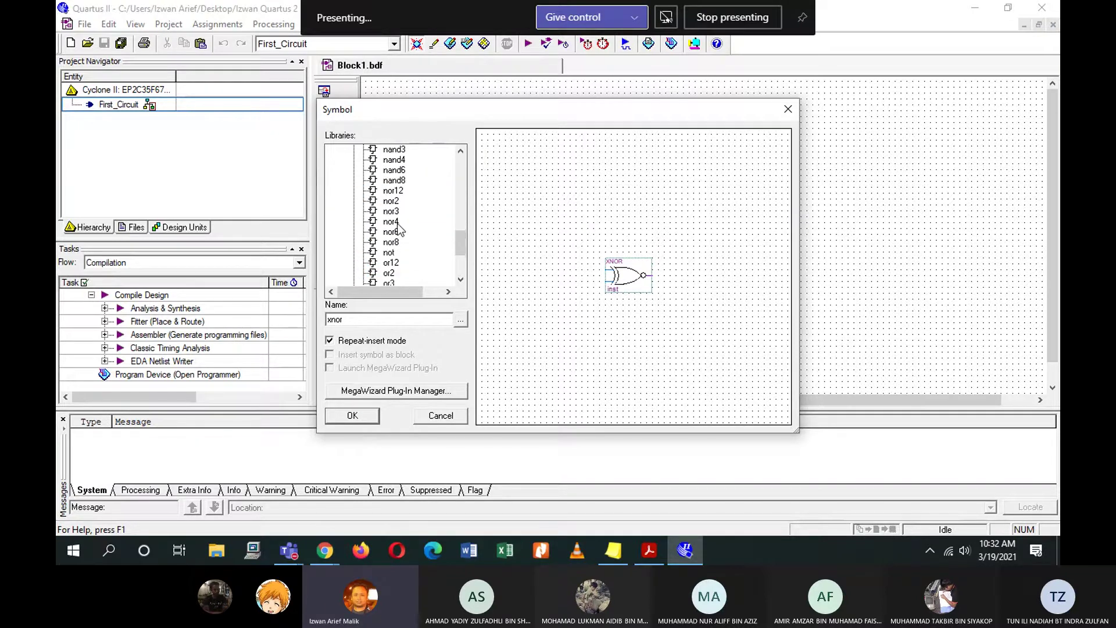
Select the not symbol and check the multiplexer circuit diagram in Chrome before returning to Quartus II.
left_click(398, 252)
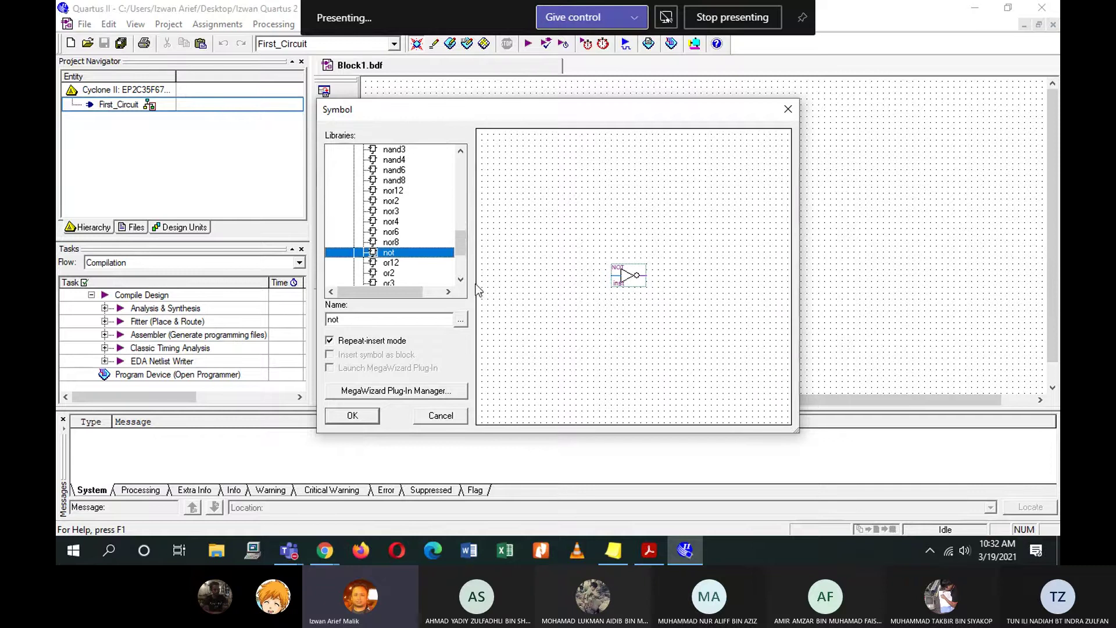
scroll(426, 235, "up", 5)
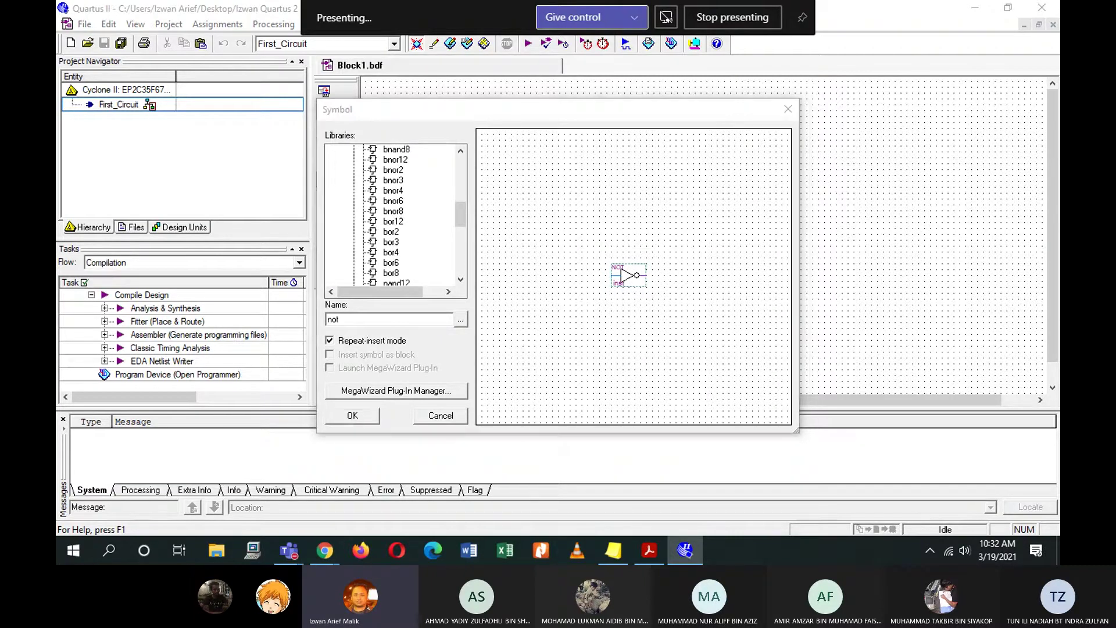
key("alt+Tab")
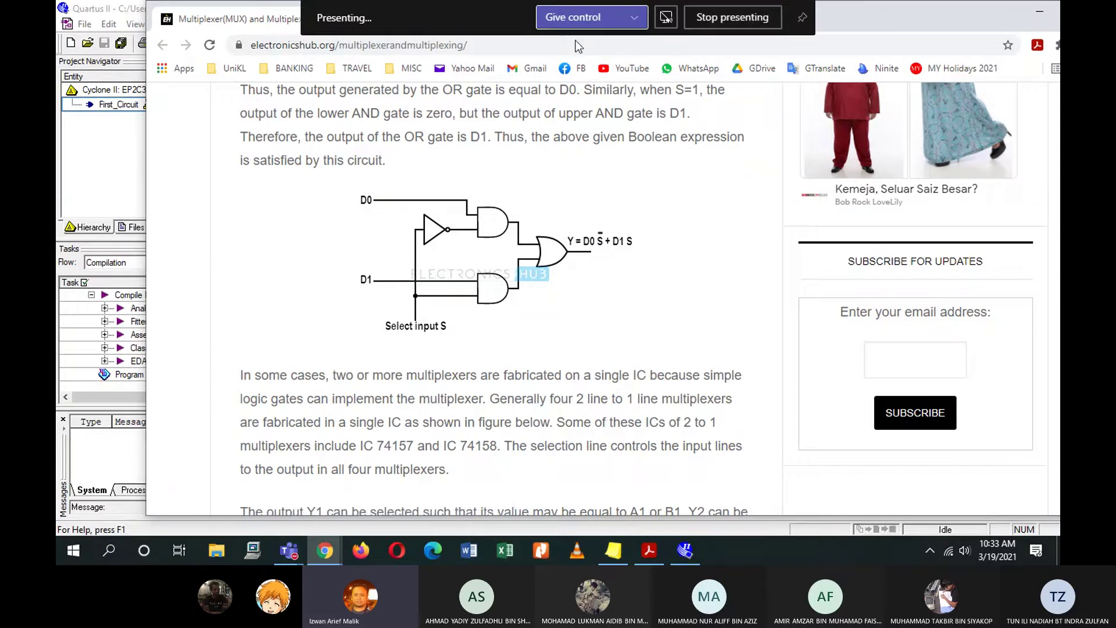
left_click_drag(884, 16, 56, 116)
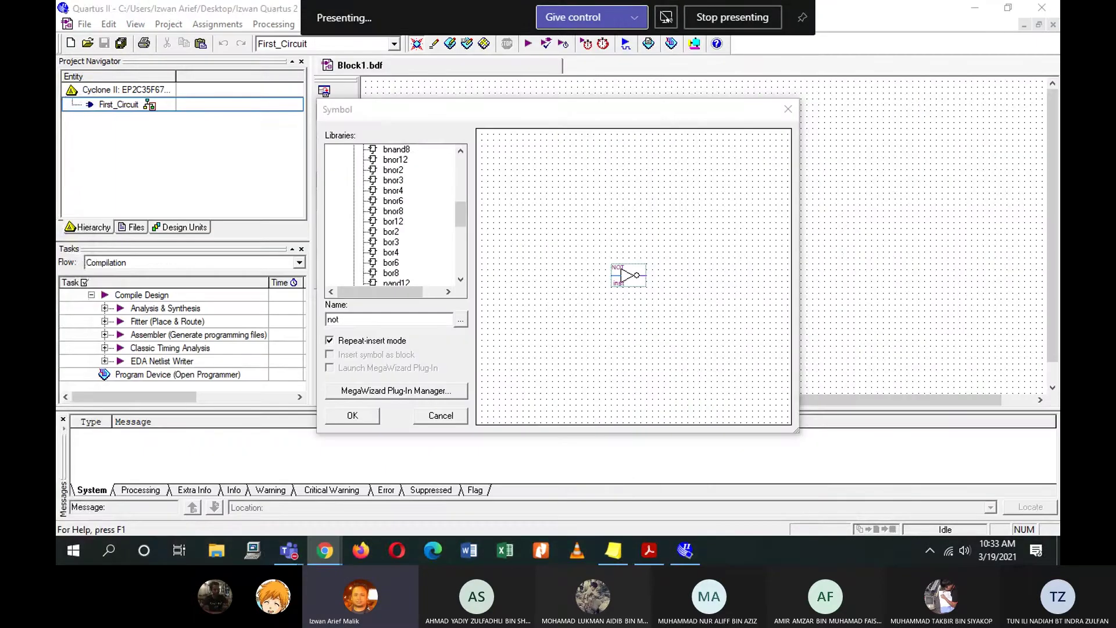
Place one NOT gate on the schematic, end the repeated insertion, and move the gate slightly up and to the right.
left_click(351, 416)
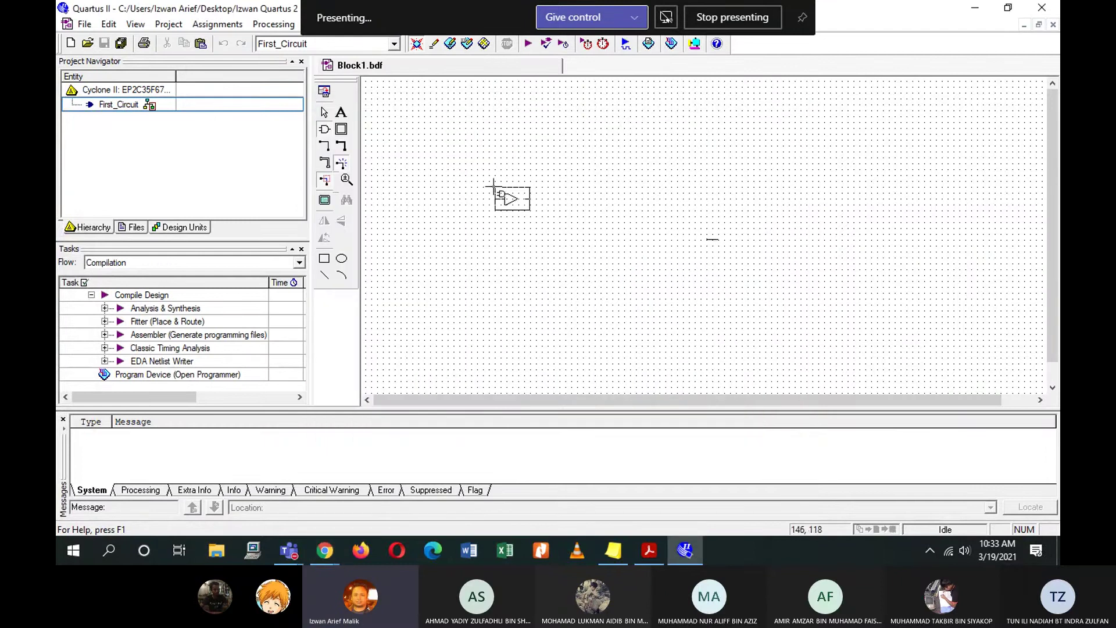
left_click(466, 248)
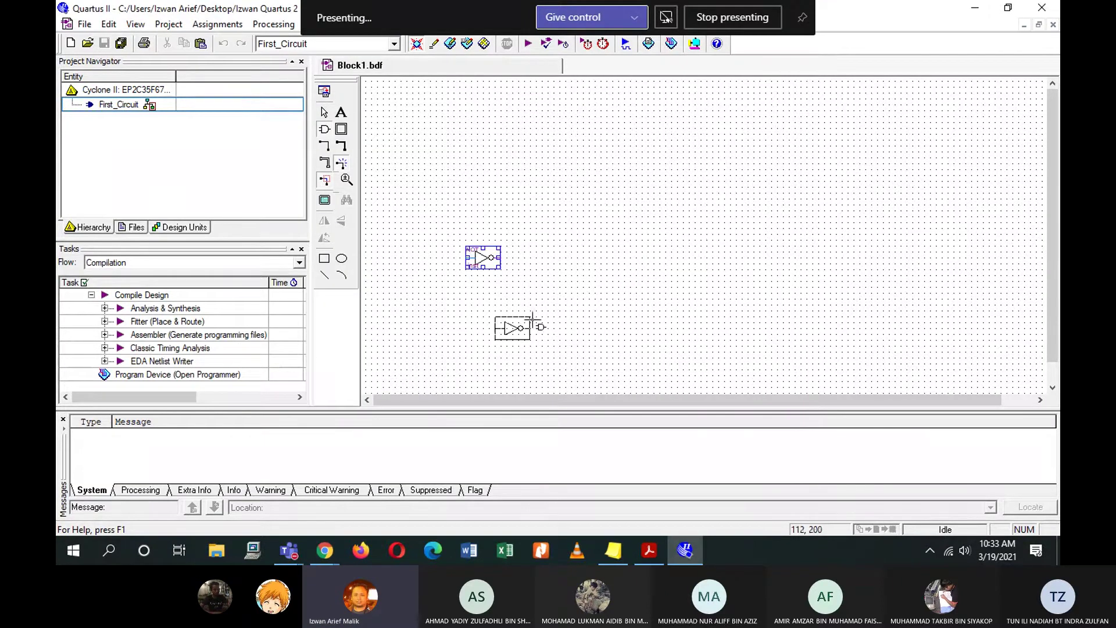
right_click(572, 207)
left_click(599, 244)
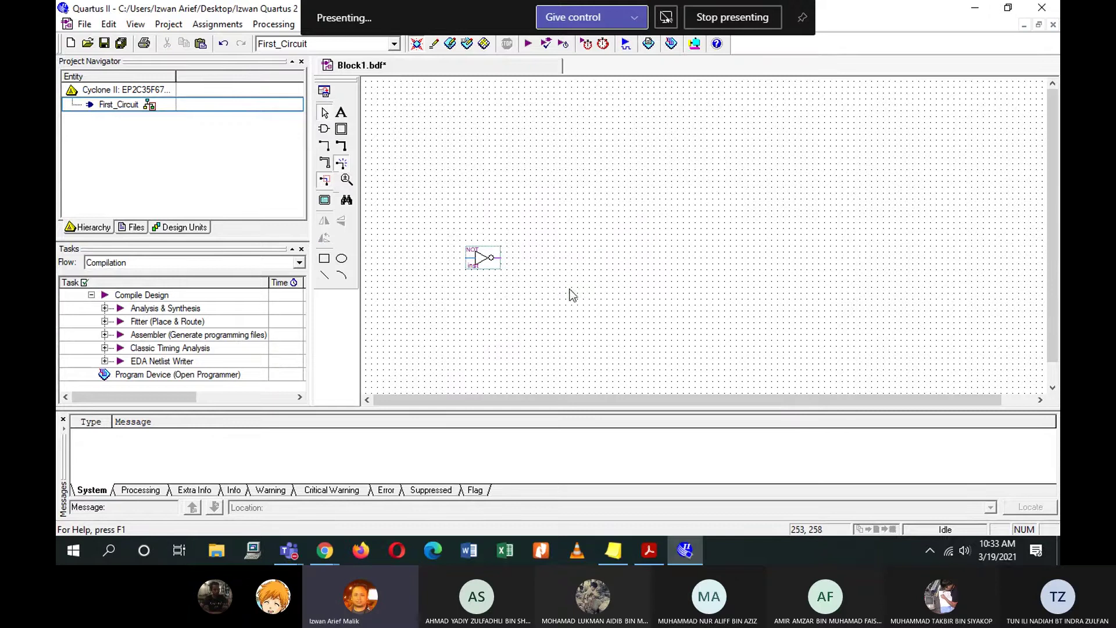
left_click_drag(488, 259, 509, 233)
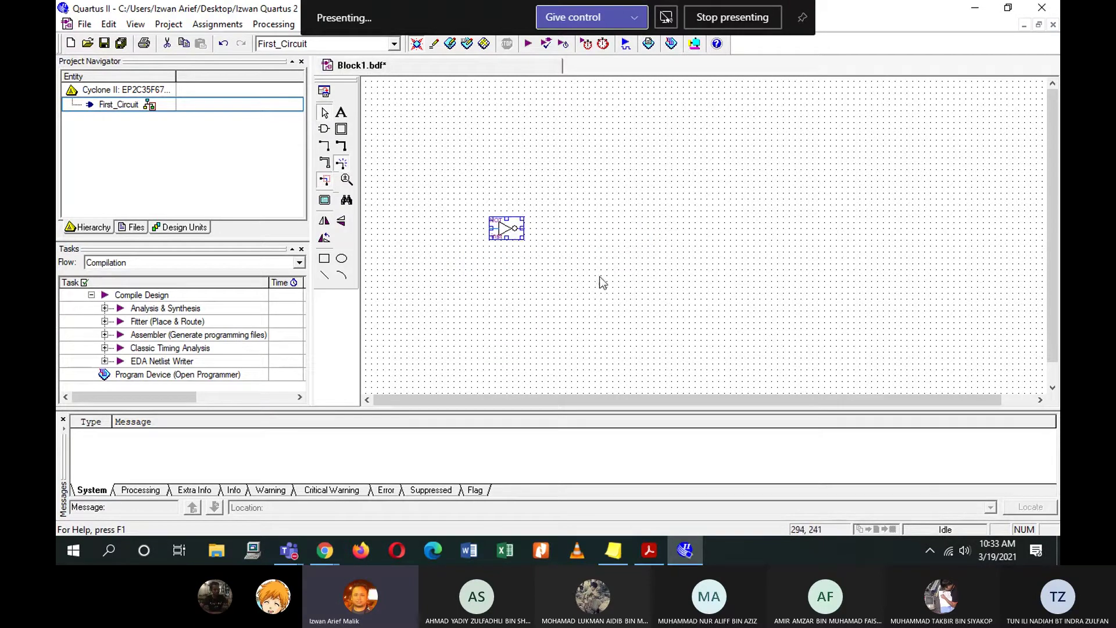
left_click(598, 281)
Insert one or2 gate above and to the right of the NOT gate and end the repeated insertion.
left_click(323, 129)
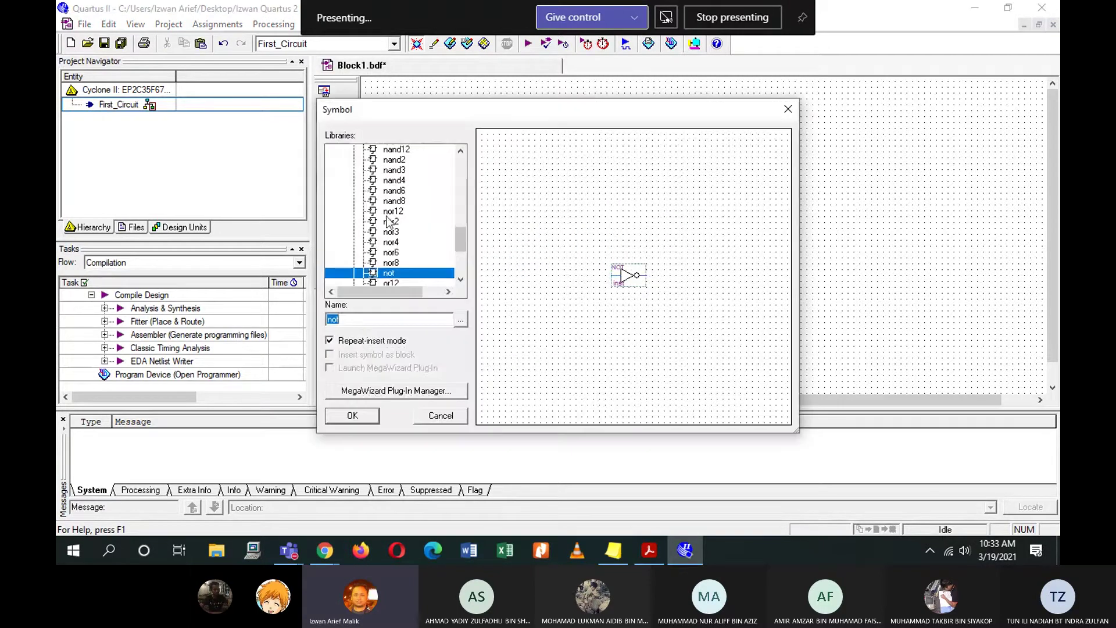
scroll(407, 256, "down", 4)
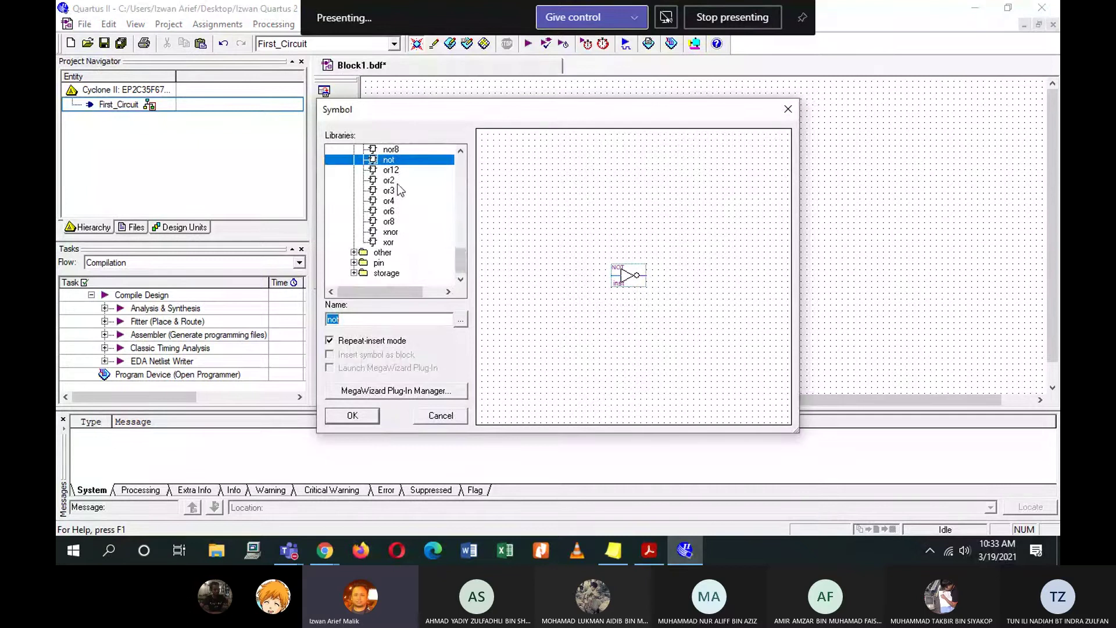
left_click(394, 182)
left_click(353, 415)
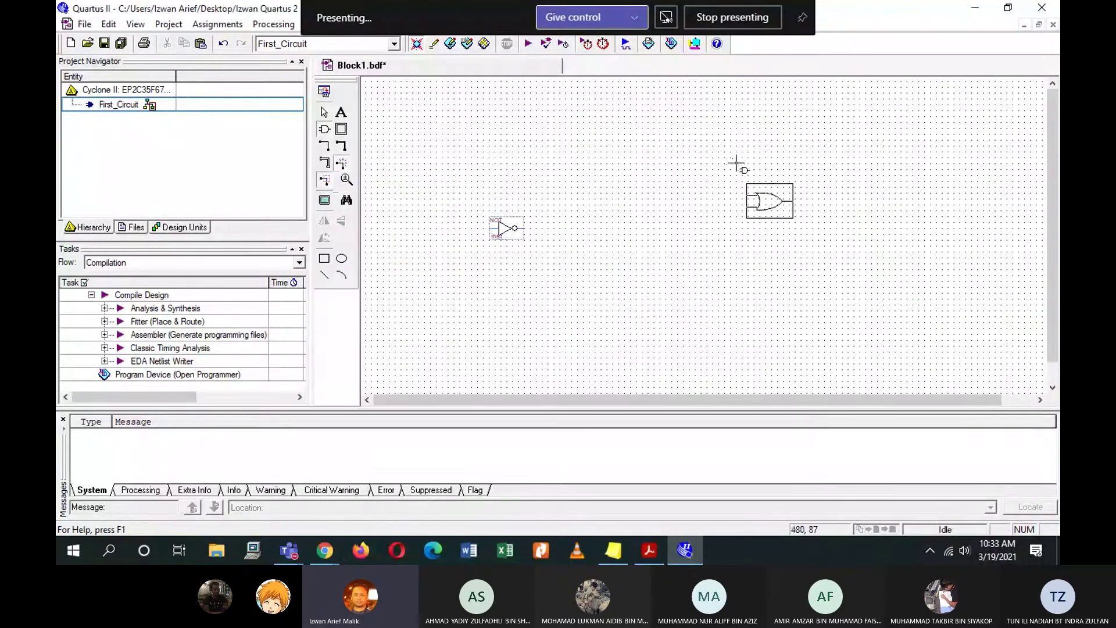
left_click(636, 135)
right_click(611, 231)
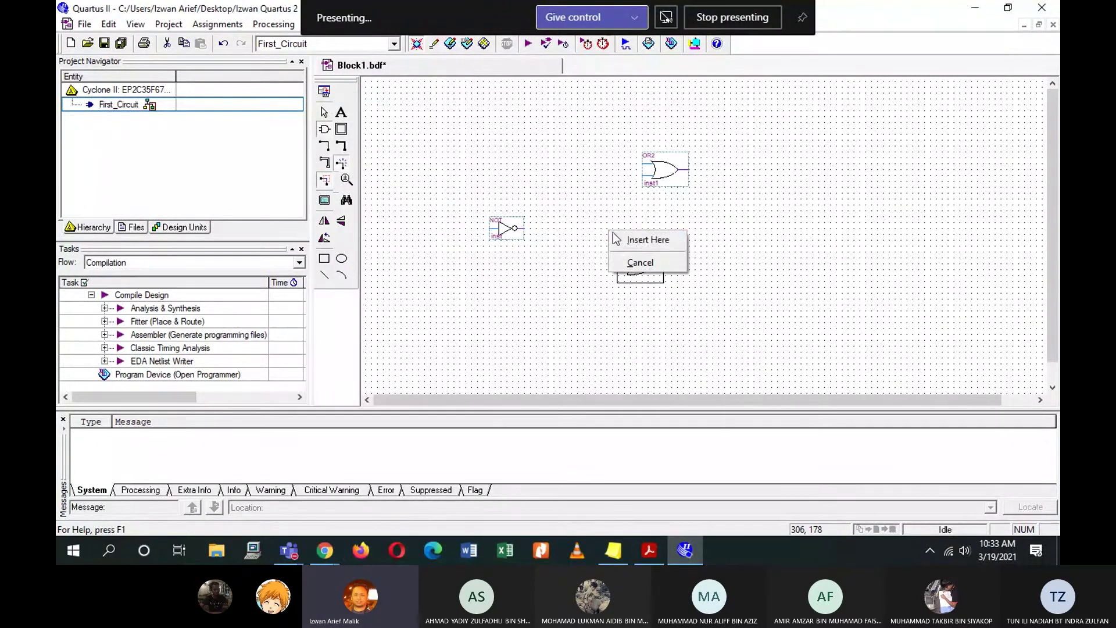
left_click(626, 260)
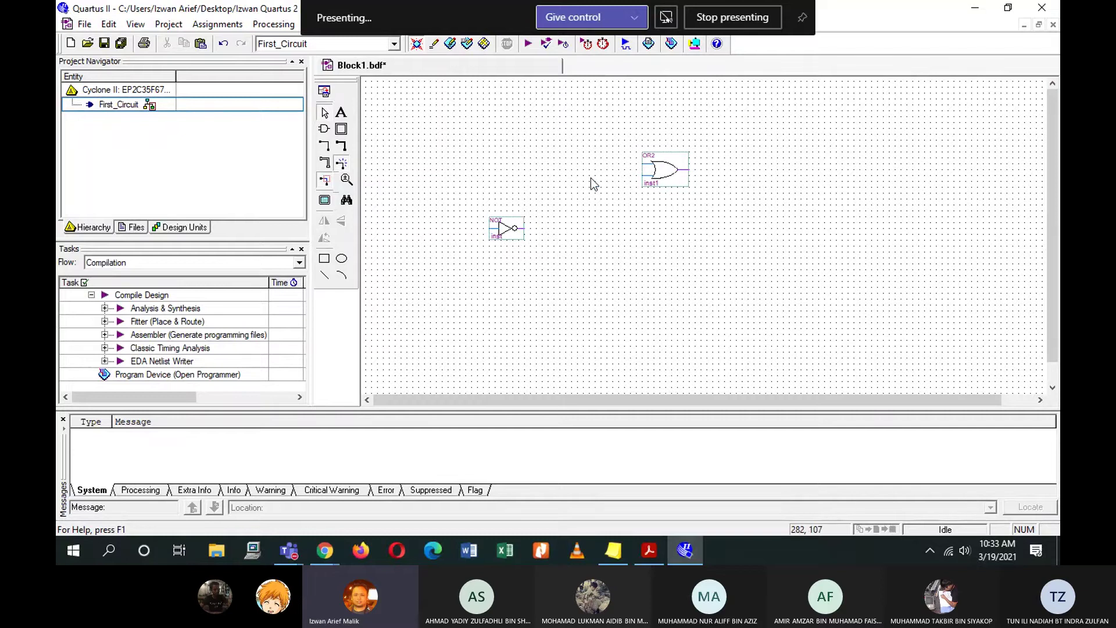
Insert two and2 gates between the NOT and OR gates, one above the other, and end the repeated insertion.
left_click(324, 128)
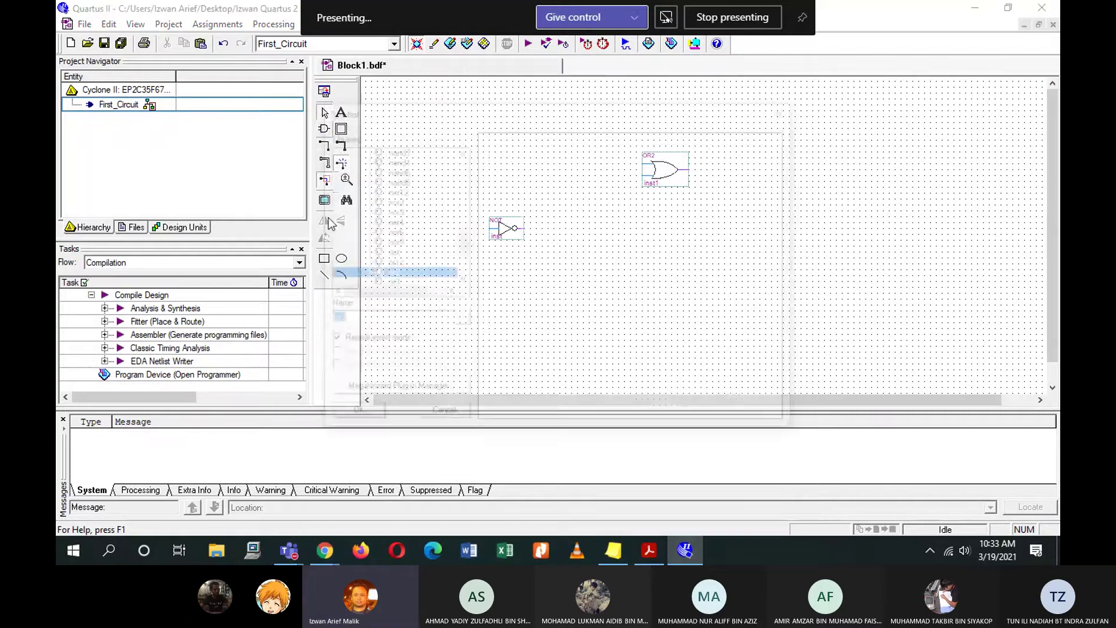
scroll(395, 241, "up", 7)
scroll(394, 235, "down", 2)
scroll(393, 221, "up", 1)
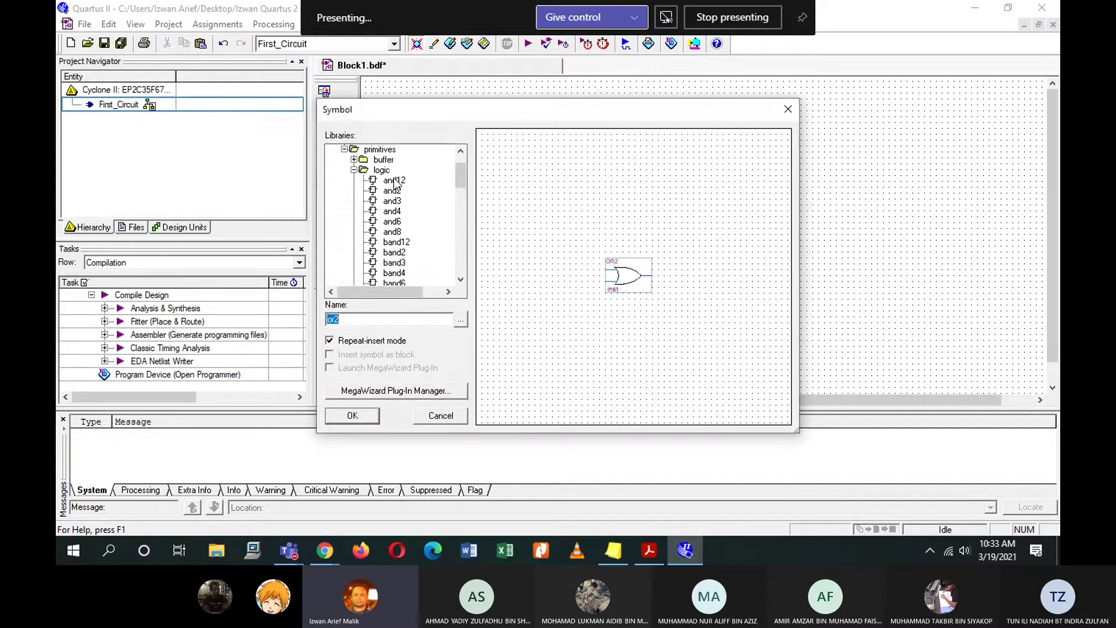
left_click(392, 190)
left_click(365, 419)
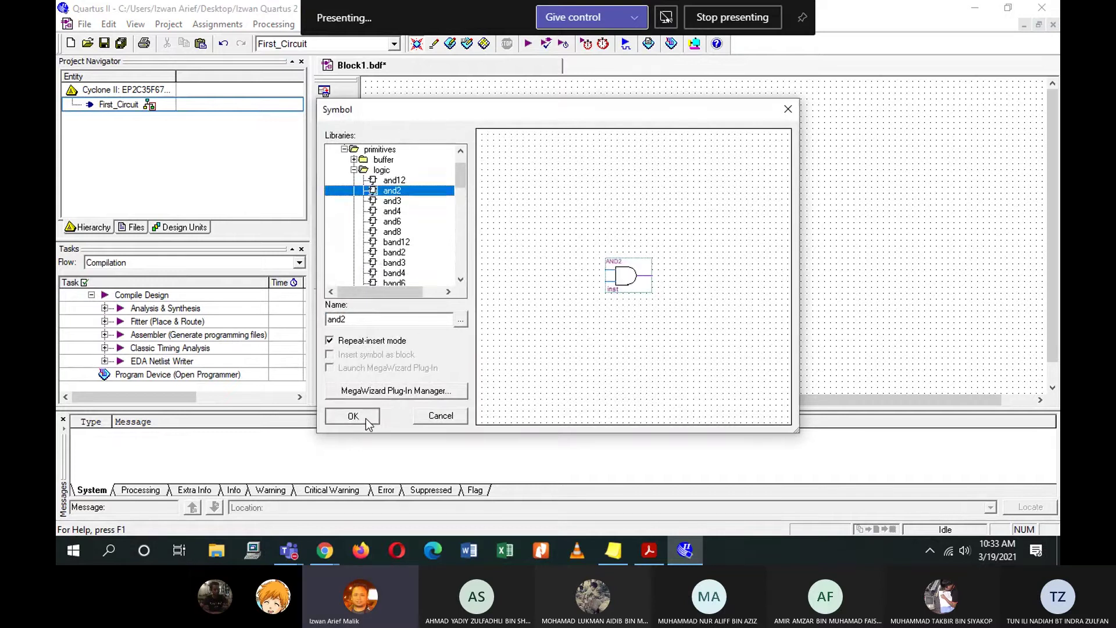
left_click(564, 90)
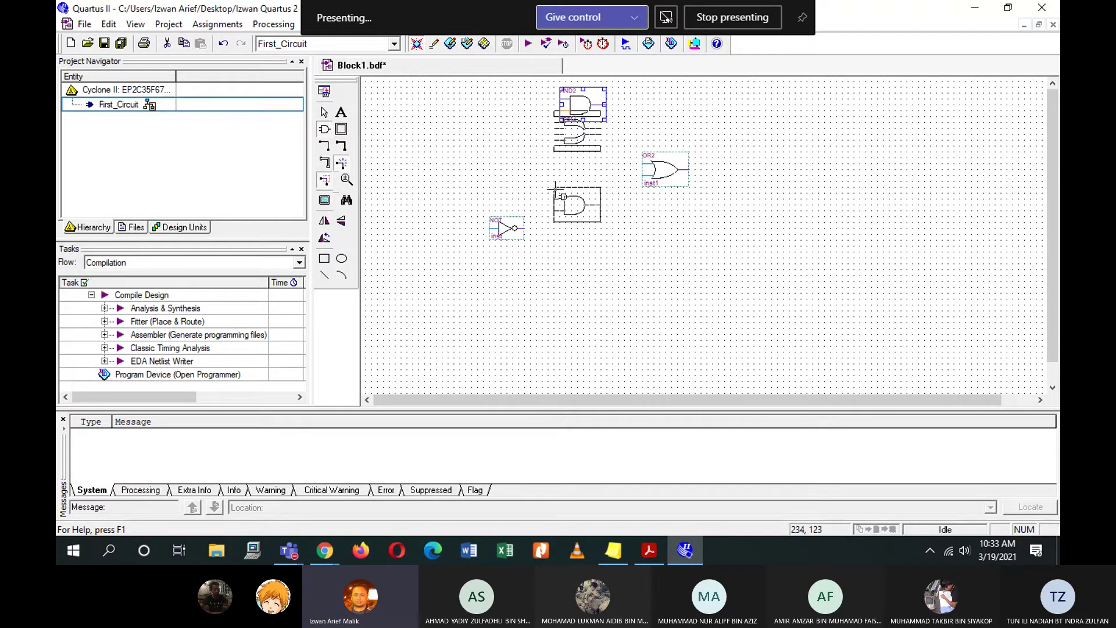
left_click(558, 196)
right_click(611, 213)
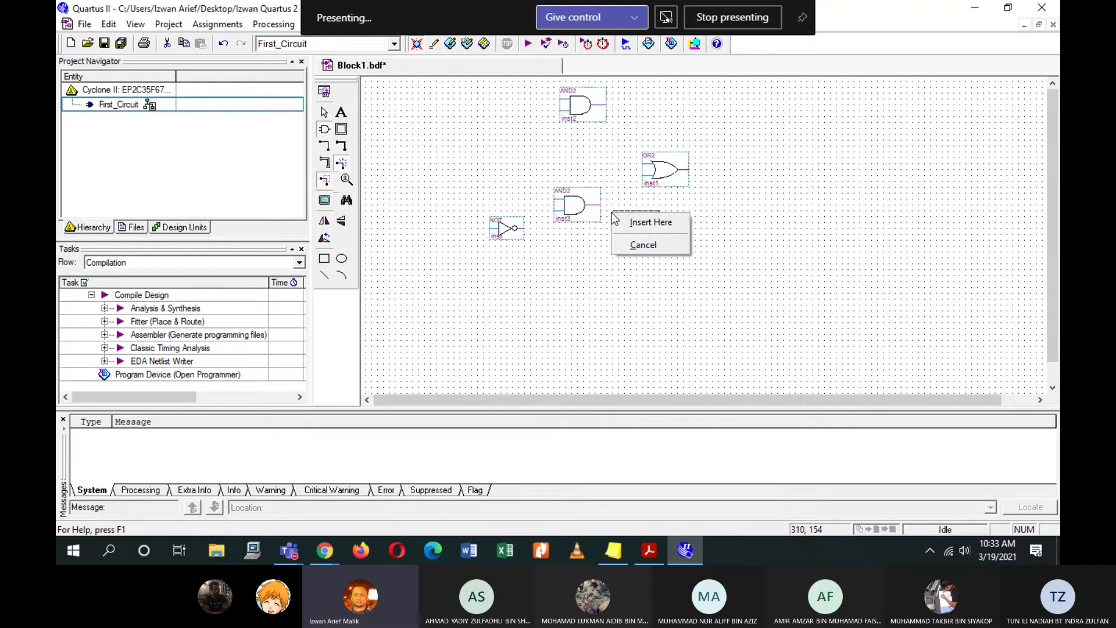
left_click(643, 245)
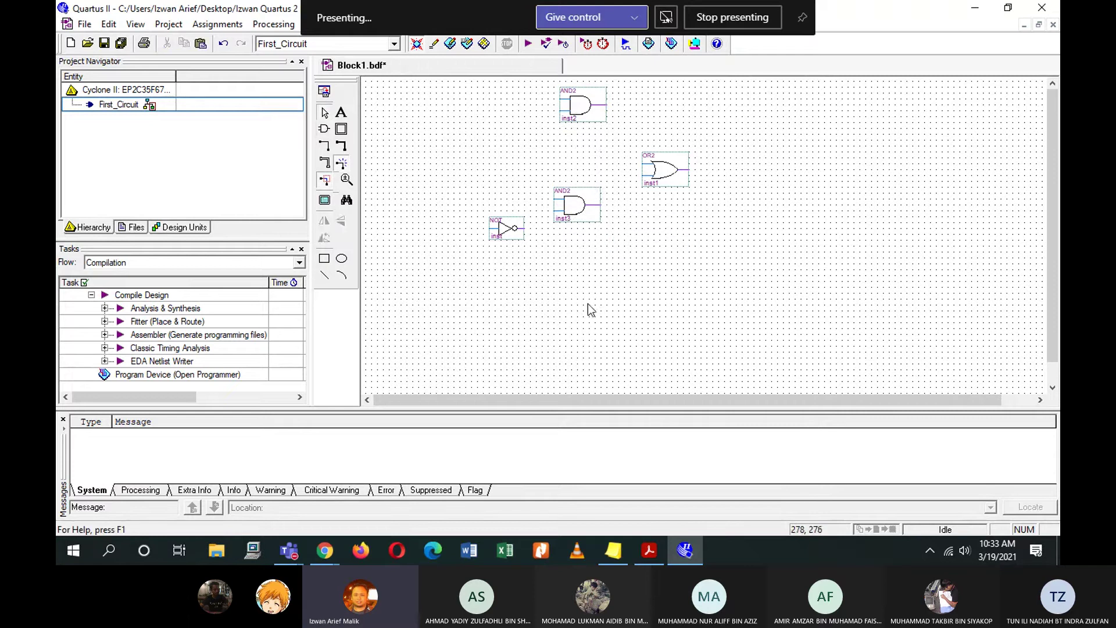
Move all four gates together down and to the right, and compare the layout with the multiplexer circuit in Chrome.
left_click_drag(721, 242, 430, 77)
left_click_drag(659, 211, 709, 228)
left_click(876, 247)
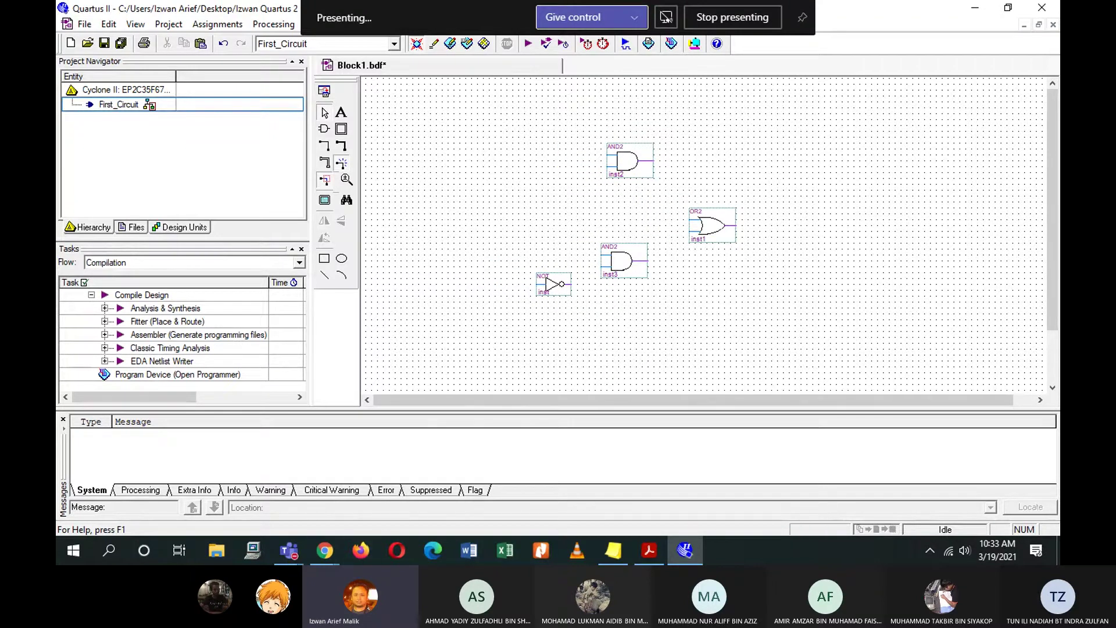
left_click_drag(56, 19, 741, 22)
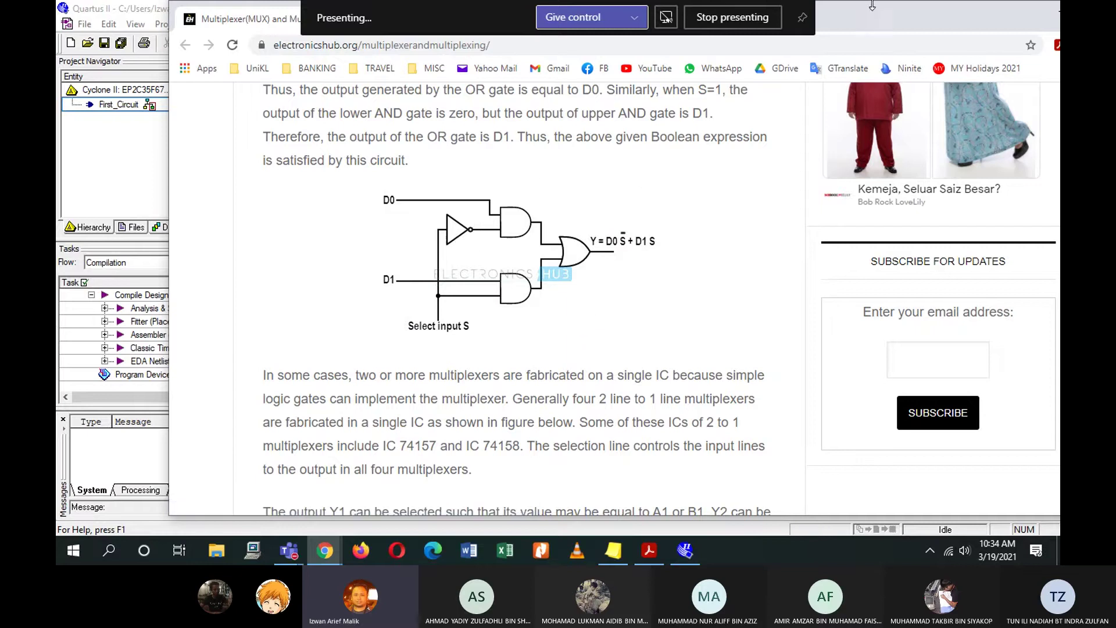
left_click_drag(873, 15, 57, 221)
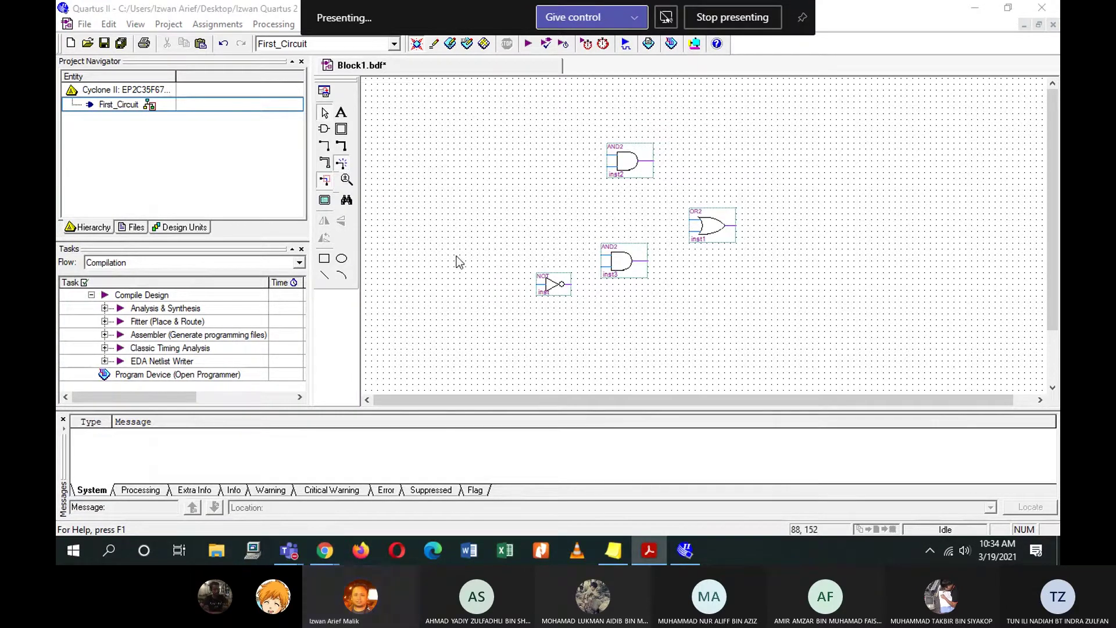
Move the OR2 gate slightly up and to the left, and align the lower AND2 gate directly beneath the upper one.
left_click(725, 299)
left_click_drag(716, 229, 710, 218)
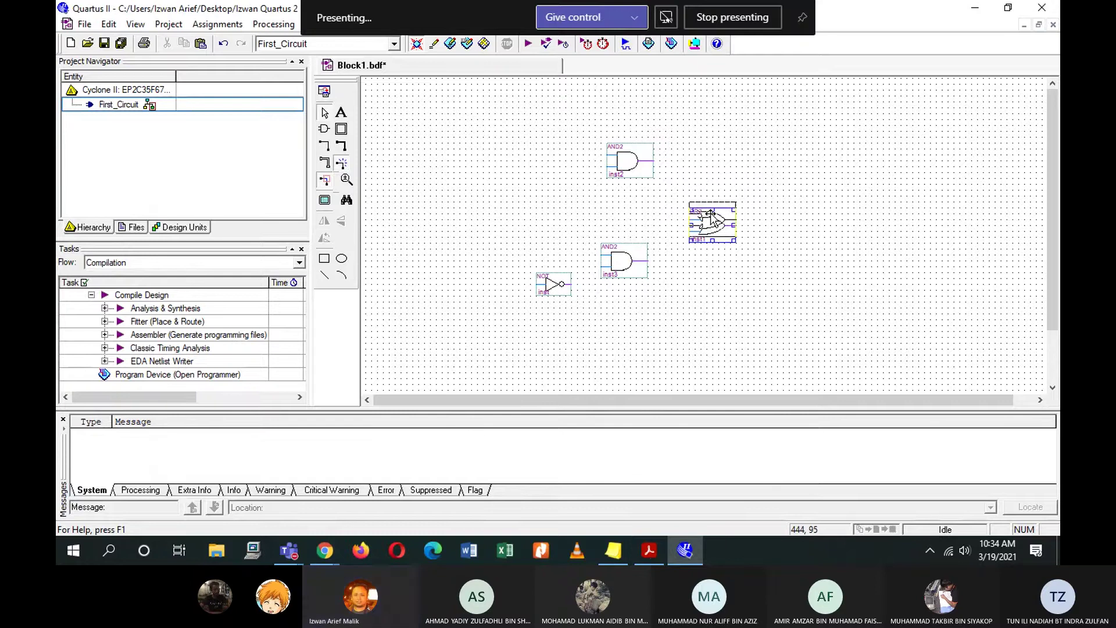
left_click_drag(613, 274, 619, 273)
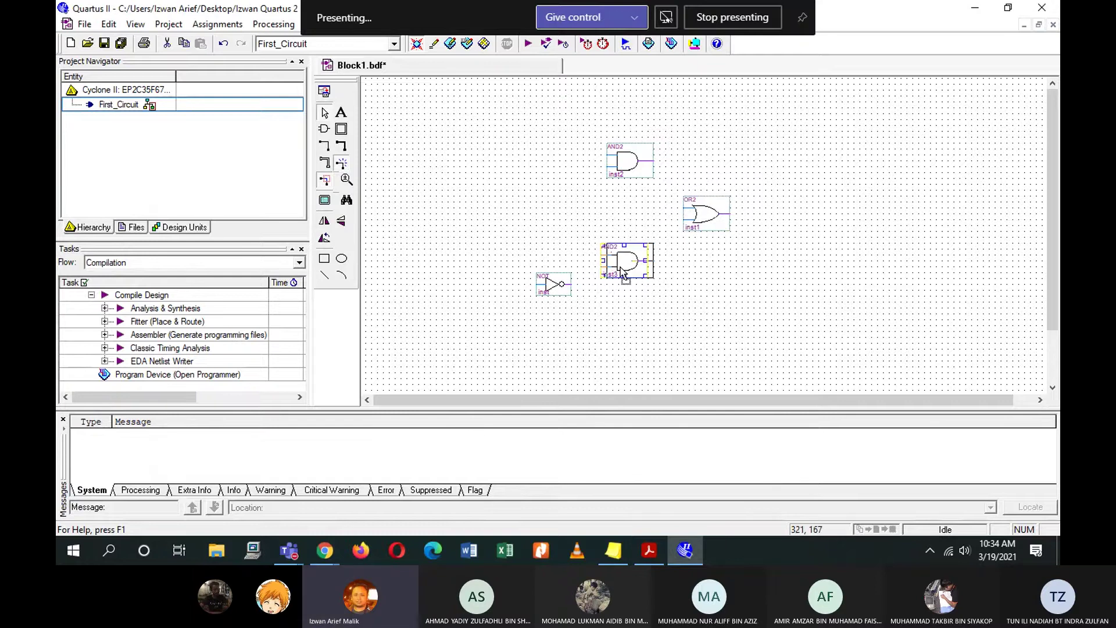
left_click(711, 272)
Check the reference circuits in Acrobat Reader and Chrome, and move the NOT gate up in line with the upper AND2 gate's lower input.
left_click(546, 287)
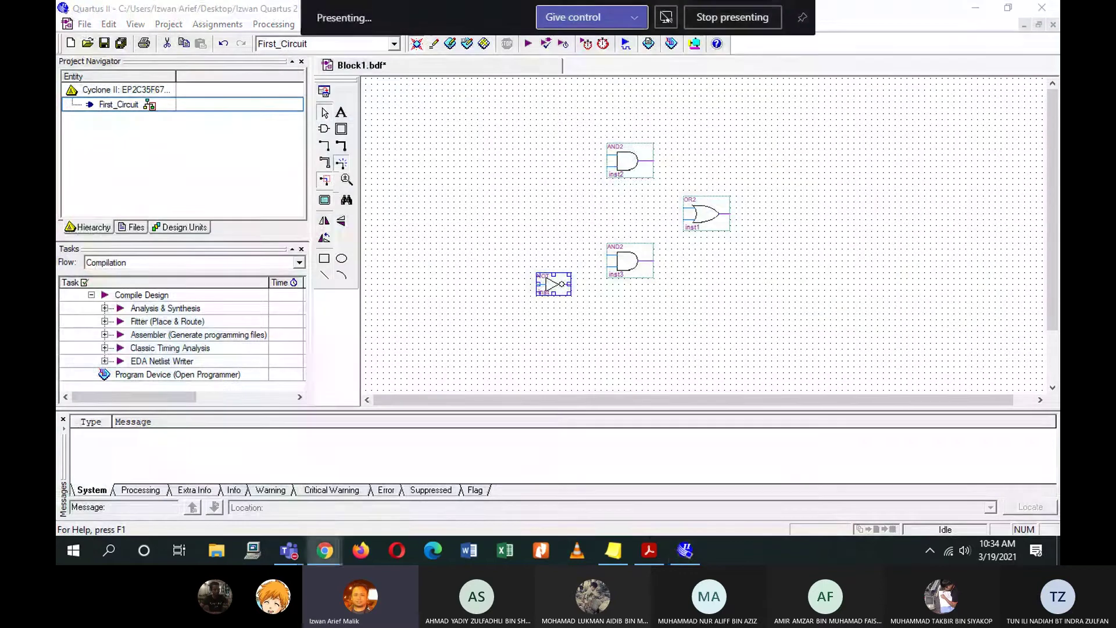
left_click(649, 550)
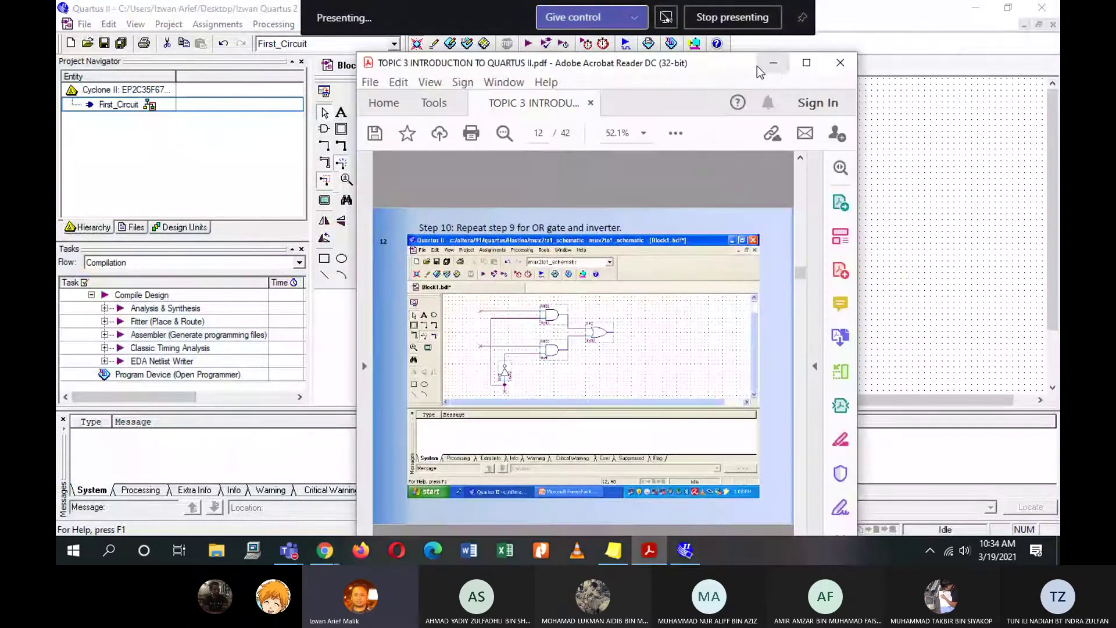
left_click(806, 63)
left_click(972, 13)
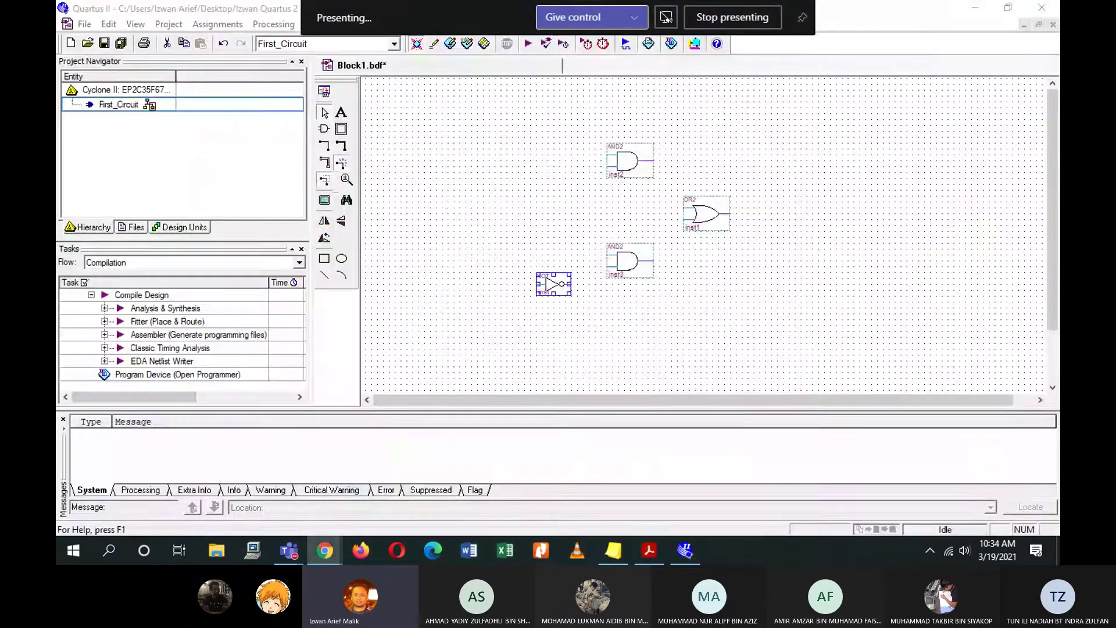
left_click(325, 550)
double_click(658, 113)
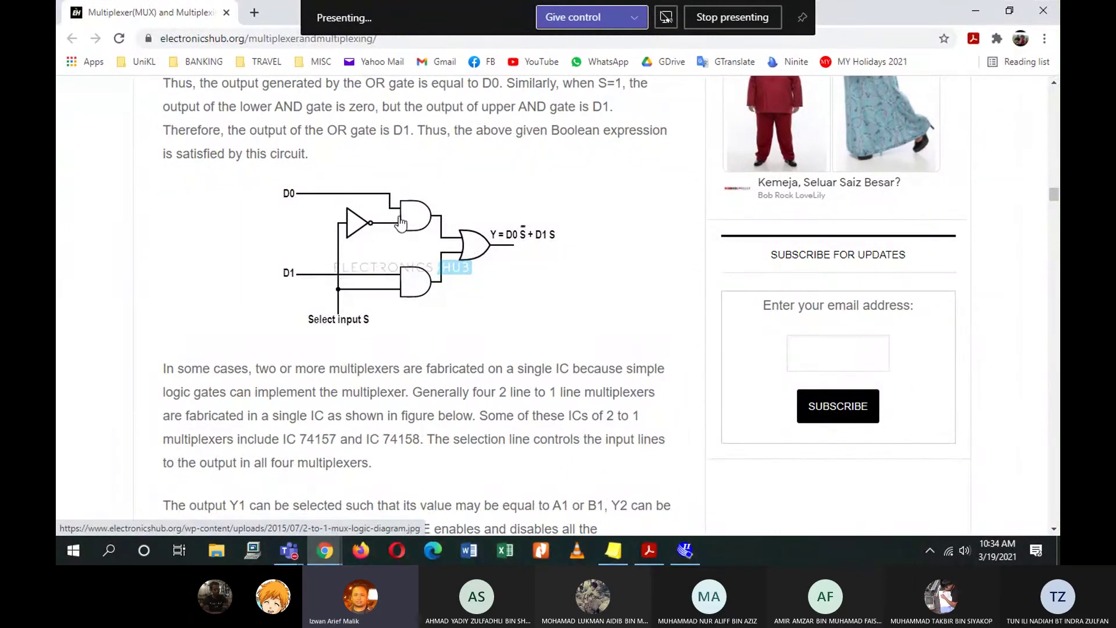
left_click(974, 11)
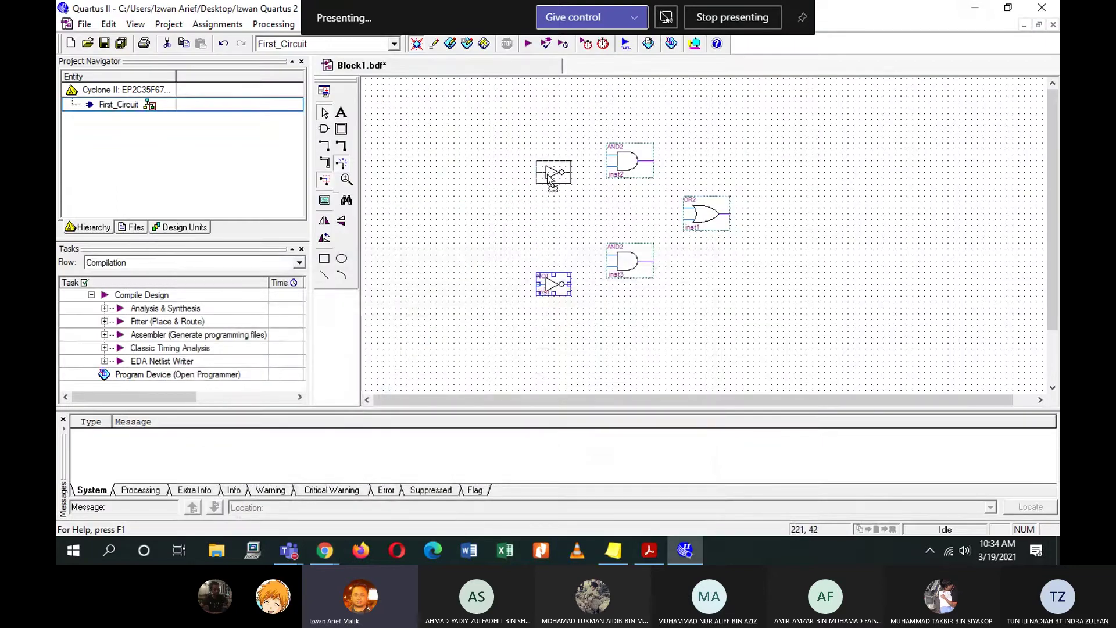
left_click_drag(563, 174, 565, 174)
left_click(674, 288)
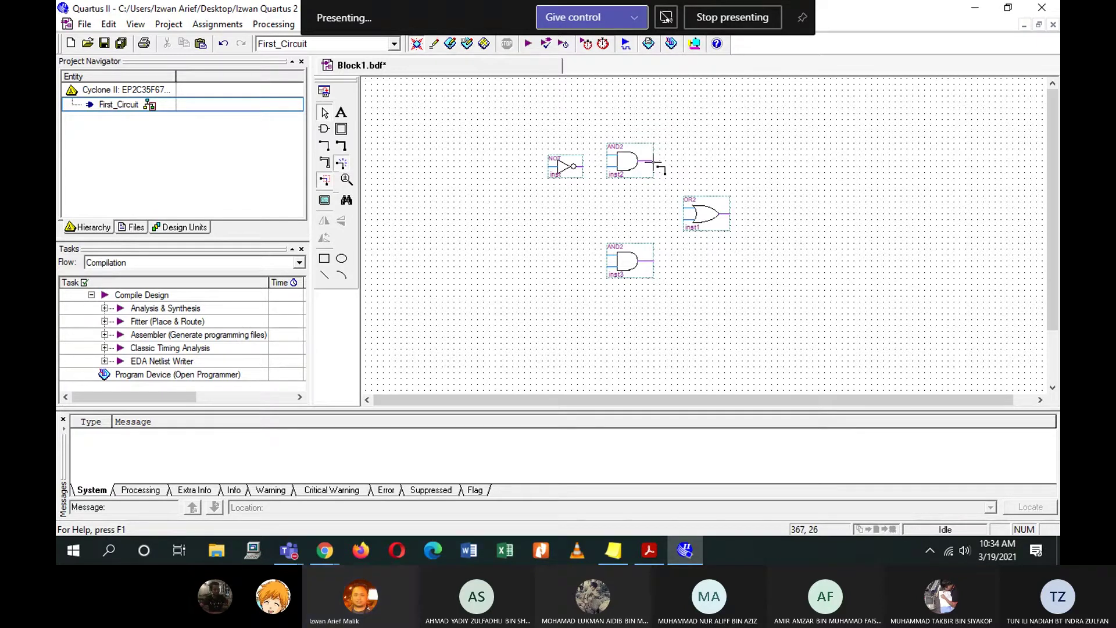
Wire the upper and lower AND2 outputs to the corresponding OR2 inputs and move the OR2 gate slightly to the right.
left_click_drag(655, 162, 671, 191)
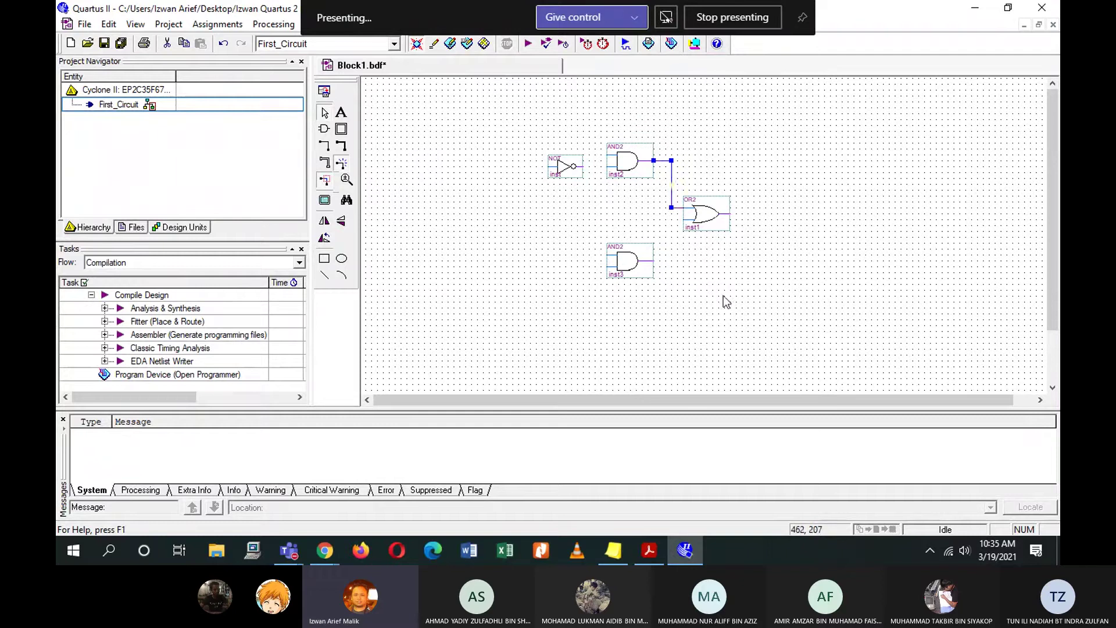
mouse_move(651, 260)
left_mouse_down()
mouse_move(676, 261)
mouse_move(677, 217)
mouse_move(681, 244)
mouse_move(738, 217)
mouse_move(817, 147)
mouse_move(887, 164)
mouse_move(890, 109)
mouse_move(906, 158)
mouse_move(908, 234)
left_mouse_up()
left_click(716, 263)
left_click(755, 291)
key("ctrl+z")
key("ctrl+z")
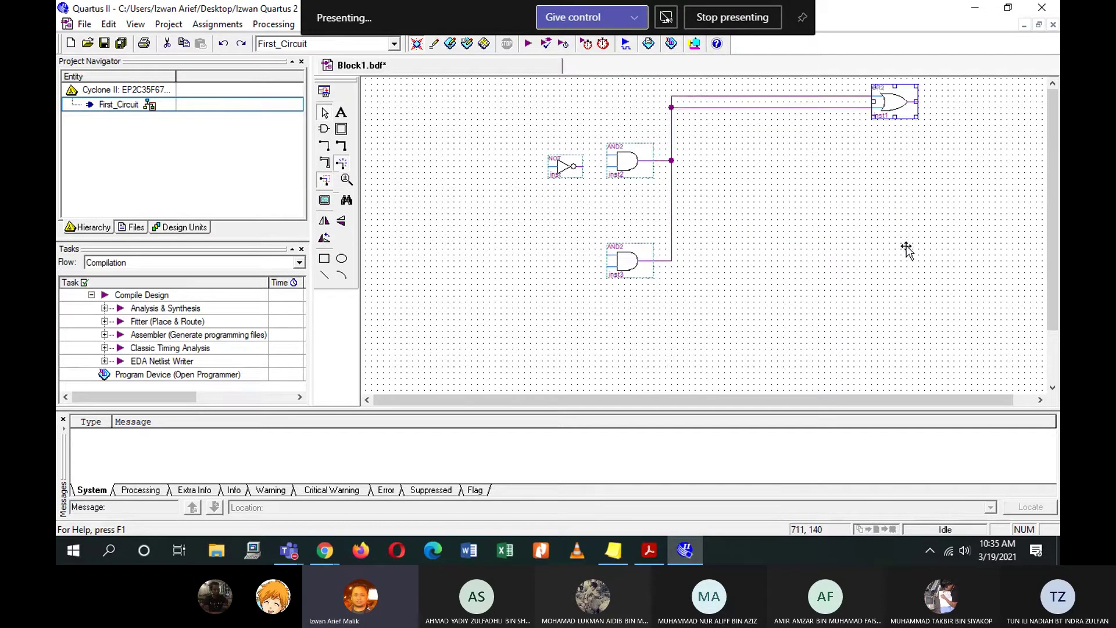
mouse_move(705, 221)
left_mouse_down()
mouse_move(833, 222)
mouse_move(723, 222)
left_mouse_up()
left_click(752, 262)
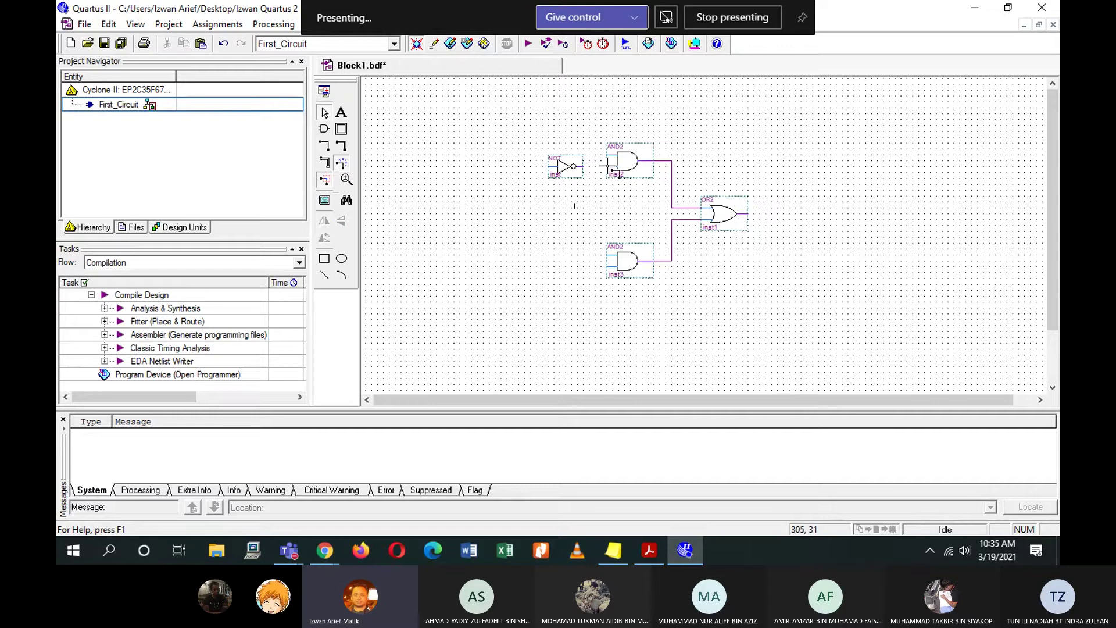
Wire the NOT gate's output to the upper AND2 gate's lower input and check the connections against the circuit in Chrome.
left_click_drag(608, 167, 577, 167)
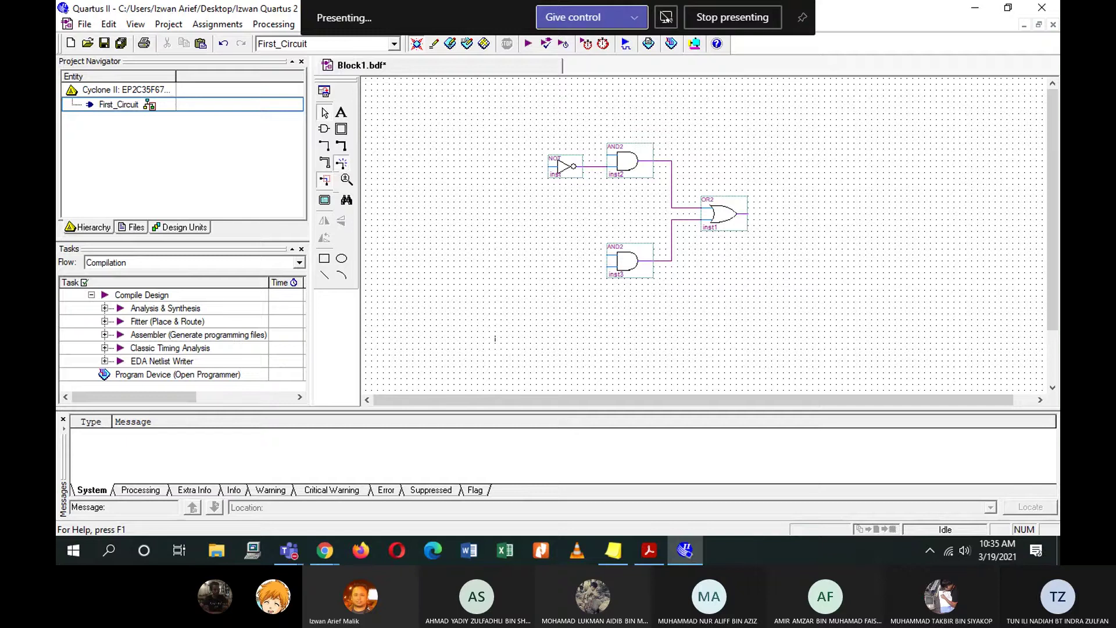
key("alt+Tab")
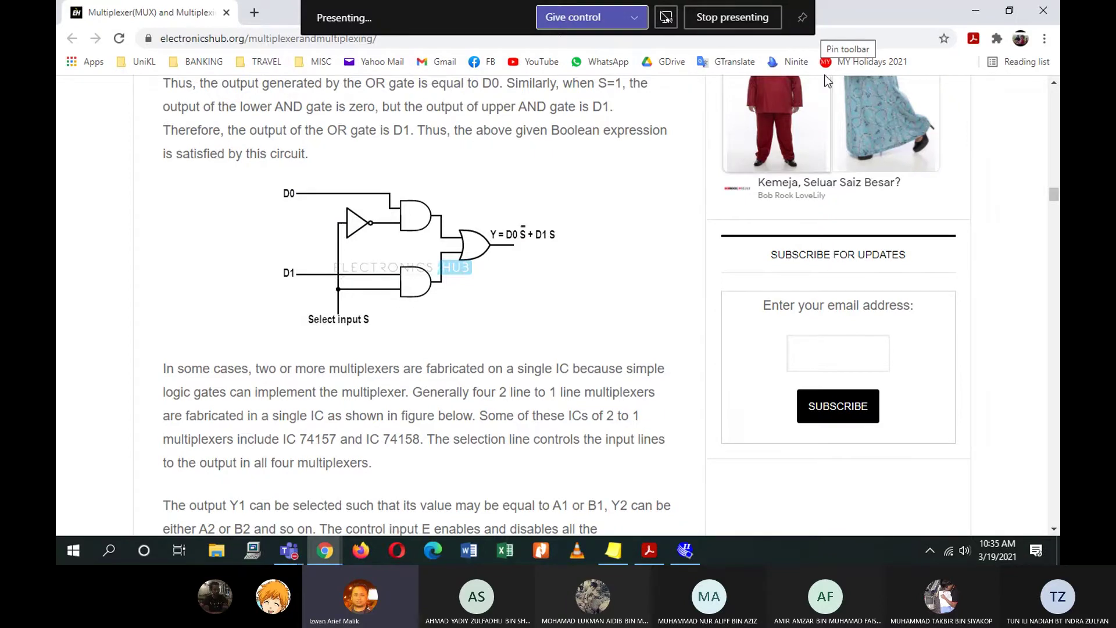
left_click(975, 11)
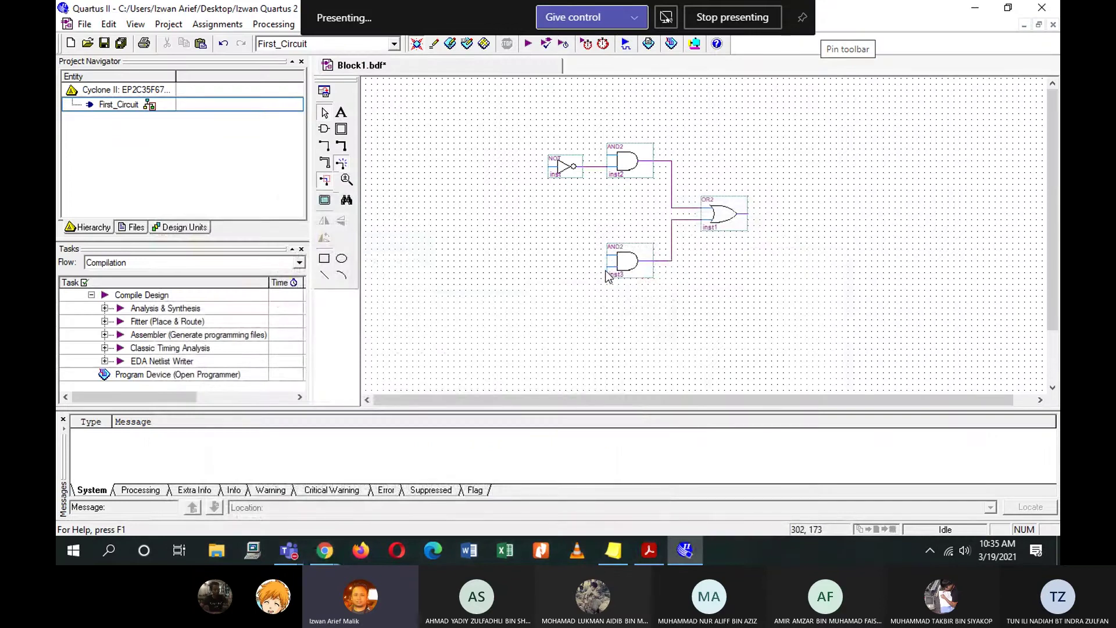
Wire the lower AND2 gate's lower input to the NOT gate's input, routing it left and straight up, and remove stray wire segments.
mouse_move(607, 266)
left_mouse_down()
mouse_move(506, 225)
mouse_move(523, 164)
mouse_move(522, 178)
left_mouse_up()
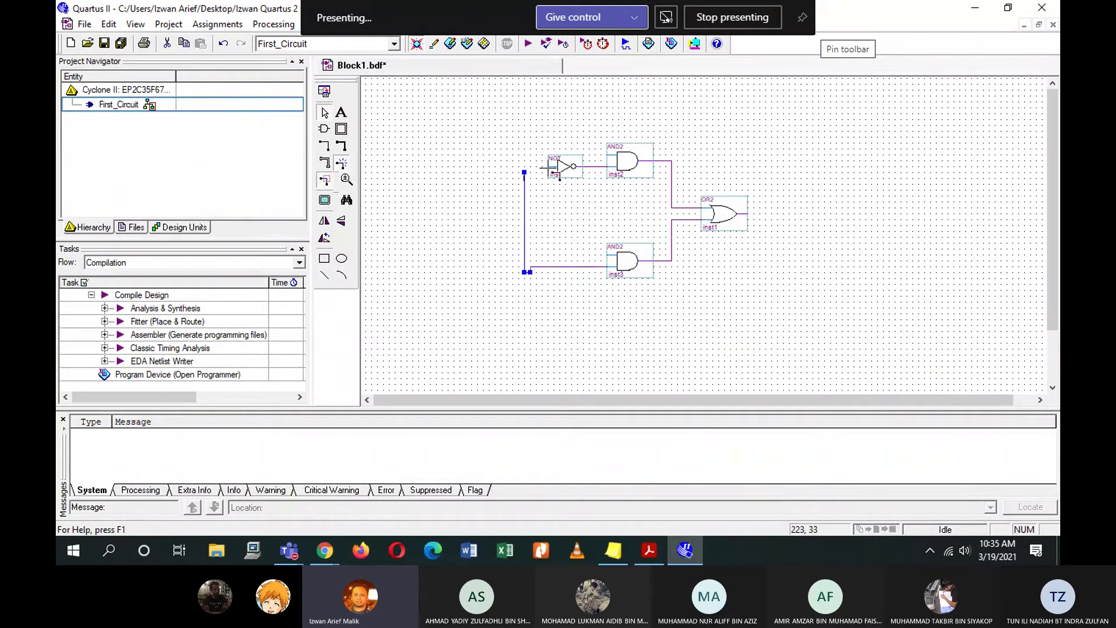
key("ctrl+x")
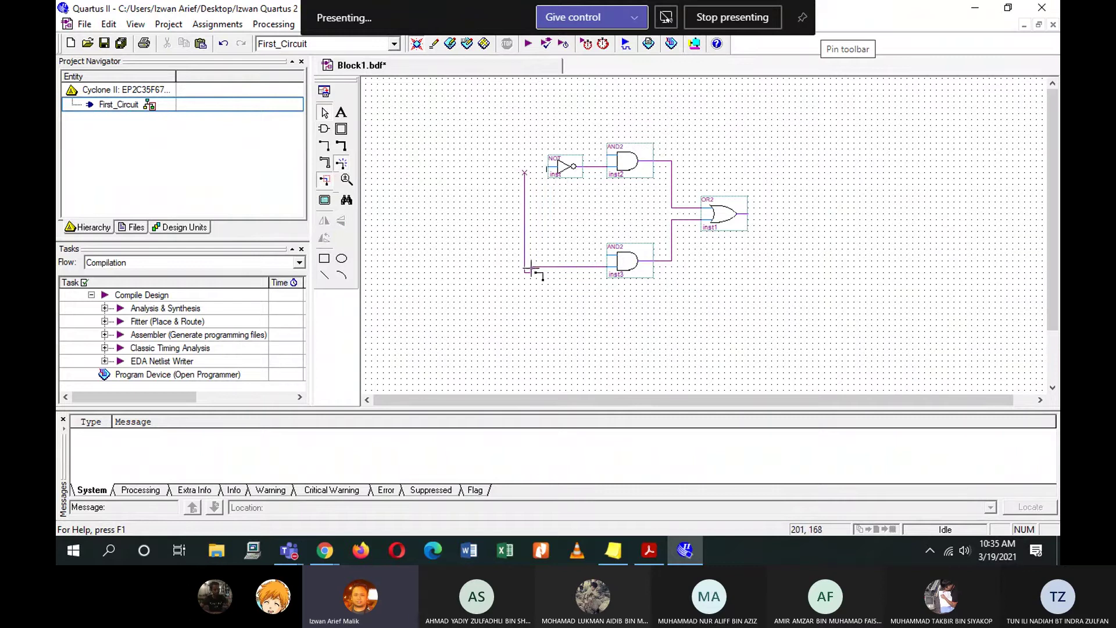
key("ctrl+z")
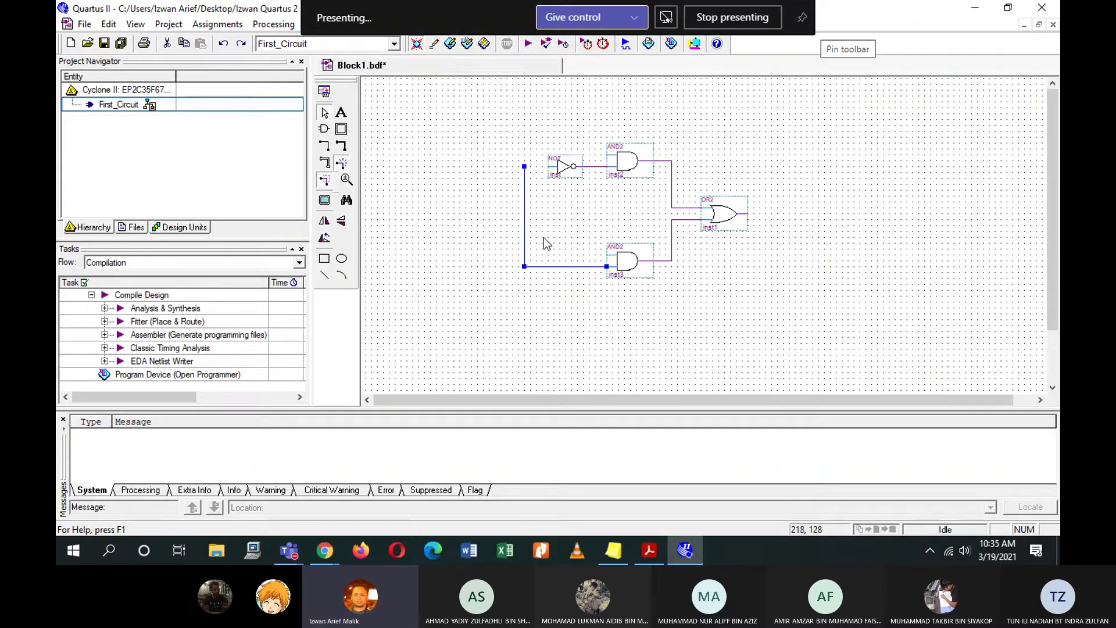
key("ctrl+x")
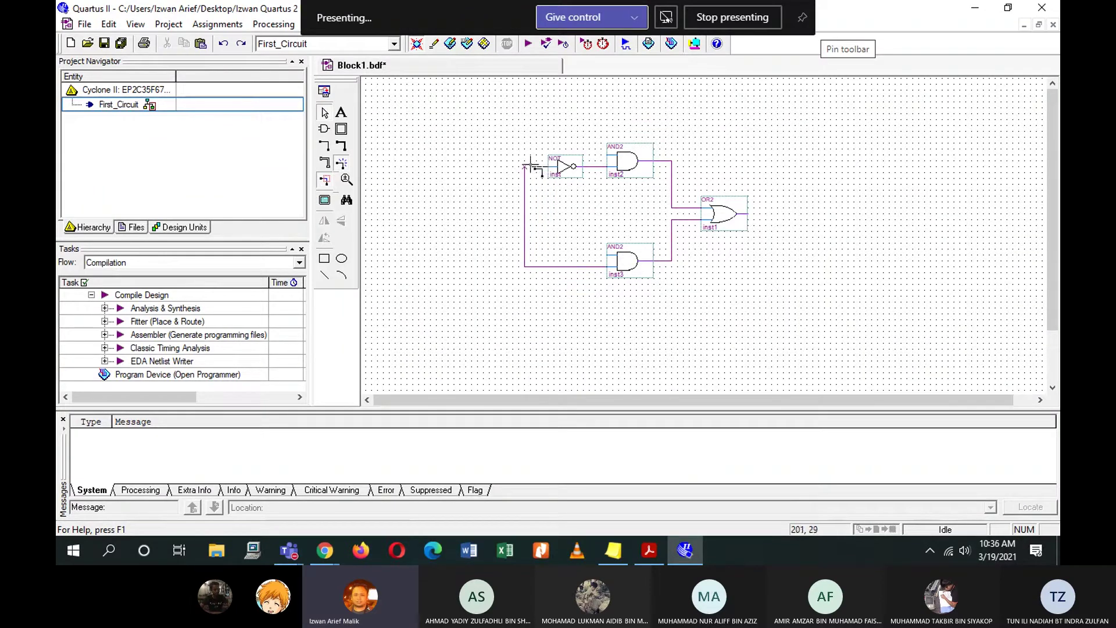
left_click_drag(525, 165, 525, 166)
left_click(560, 231)
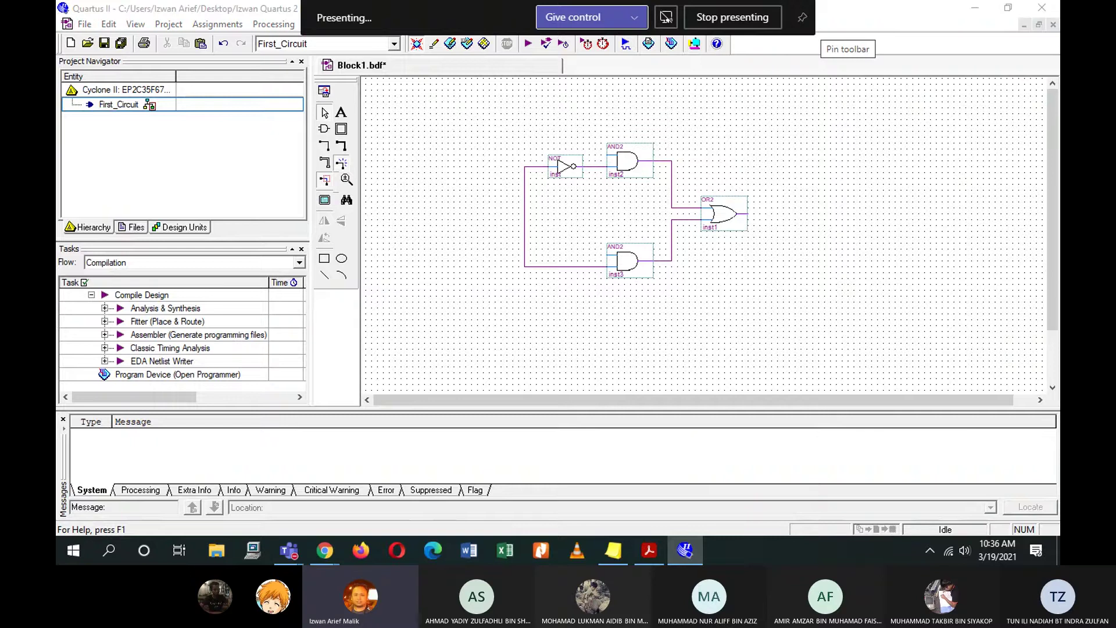
Compare with the multiplexer circuit in Chrome and draw a short horizontal output wire from the OR2 gate.
key("alt+Tab")
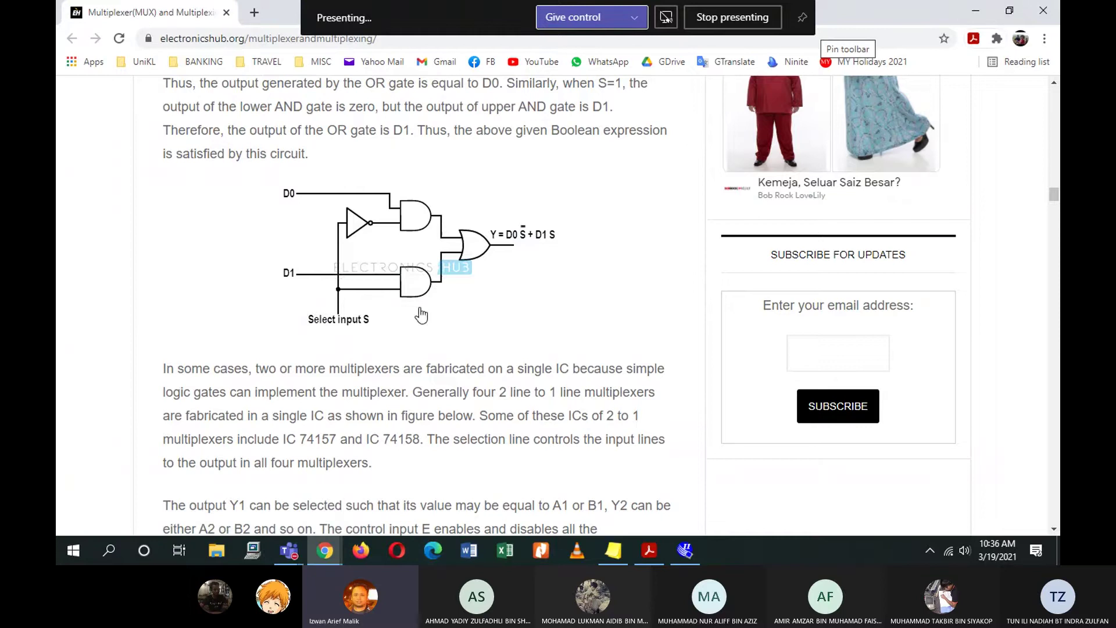
left_click(978, 19)
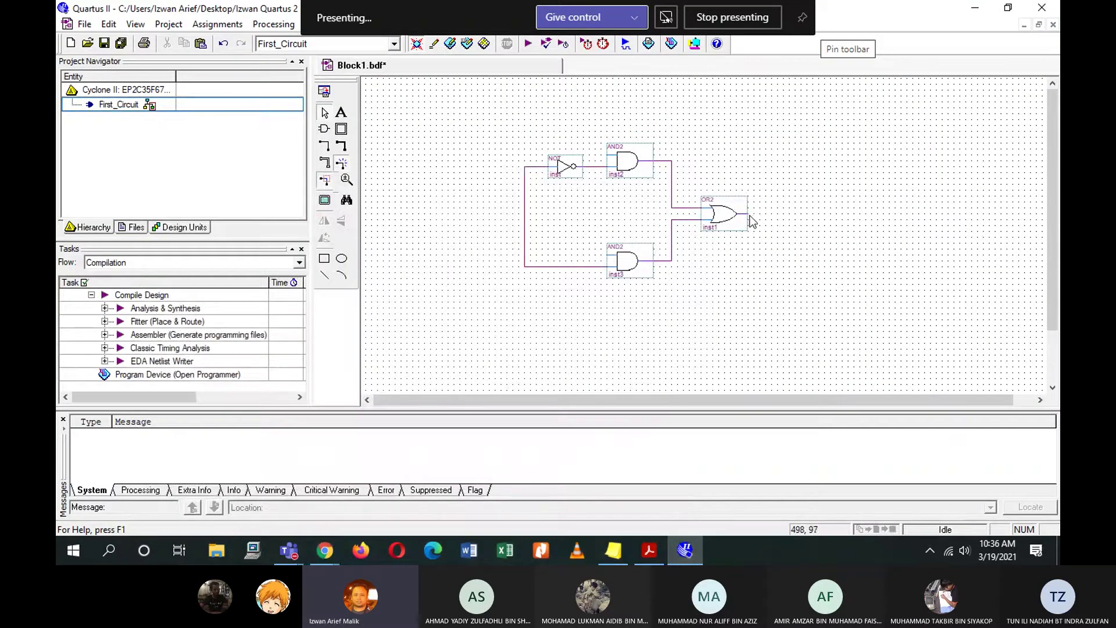
left_click_drag(750, 213, 789, 214)
left_click_drag(594, 154, 483, 153)
left_click(528, 279)
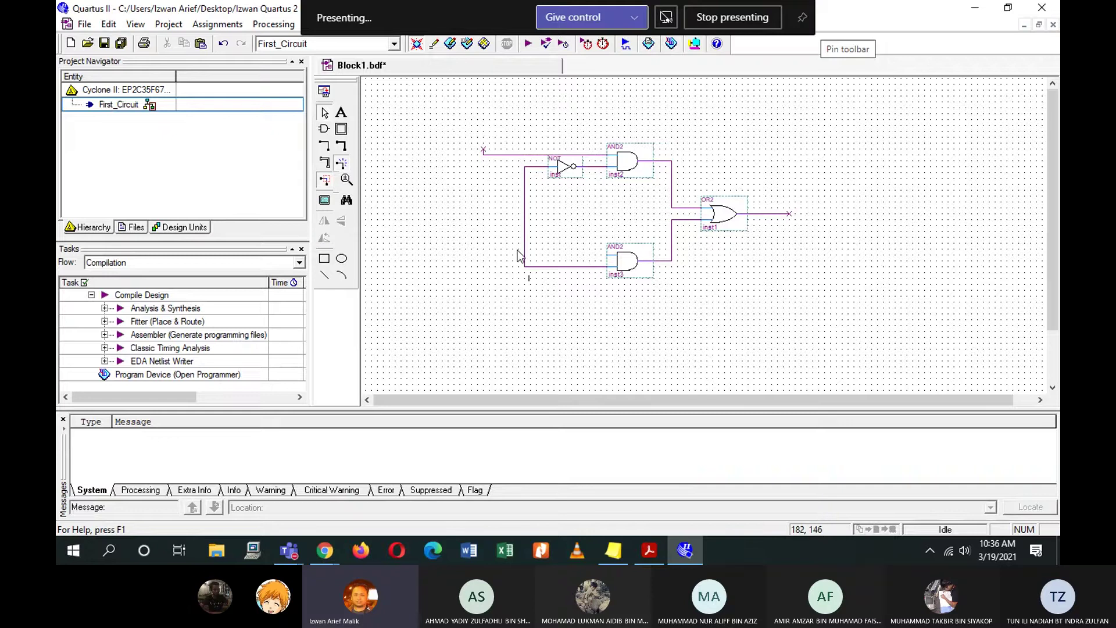
key("ctrl+z")
Draw straight horizontal wires from the upper inputs of both AND2 gates to open ends aligned left of the NOT gate's vertical wire.
scroll(543, 198, "up", 1, "ctrl")
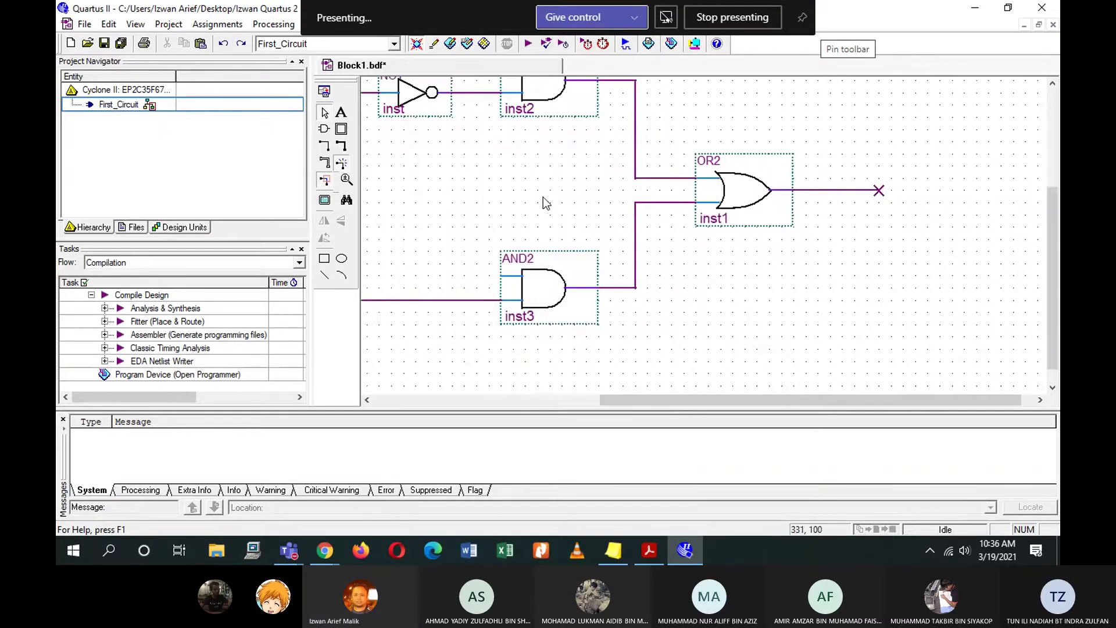
left_click_drag(650, 402, 550, 403)
scroll(617, 276, "up", 1)
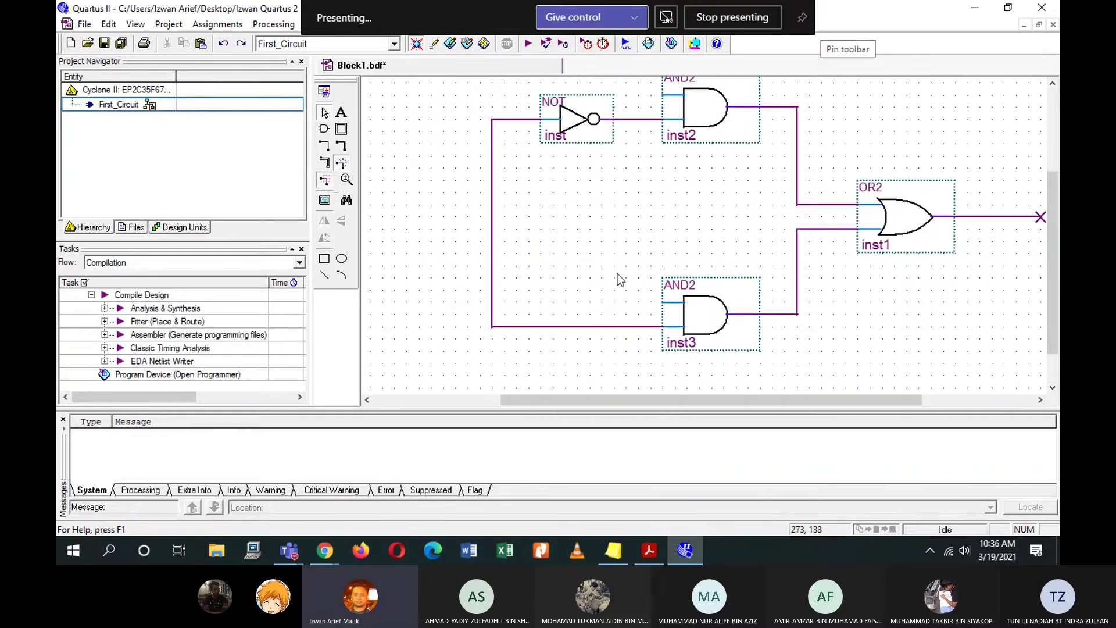
scroll(635, 195, "up", 1)
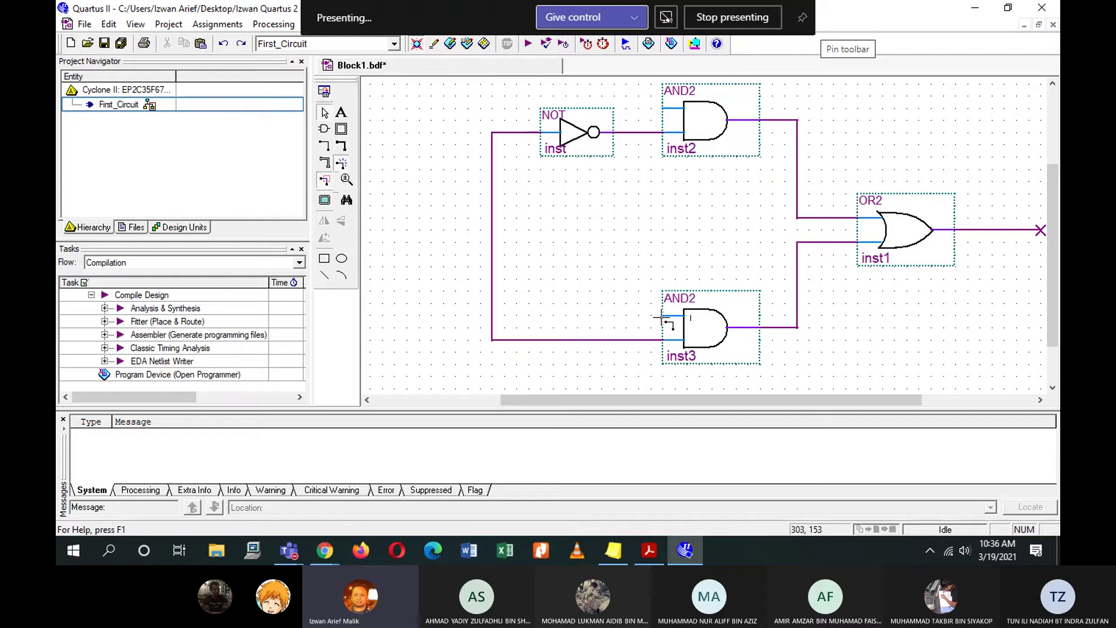
left_click_drag(662, 317, 430, 305)
key("ctrl+z")
left_click_drag(664, 316, 420, 315)
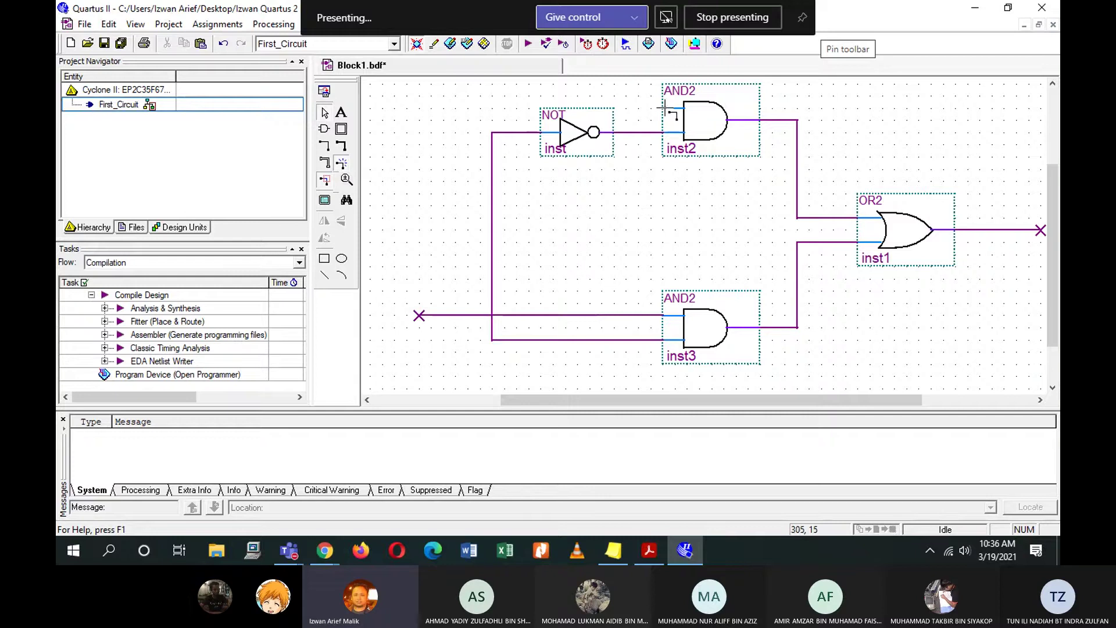
left_click_drag(664, 107, 419, 108)
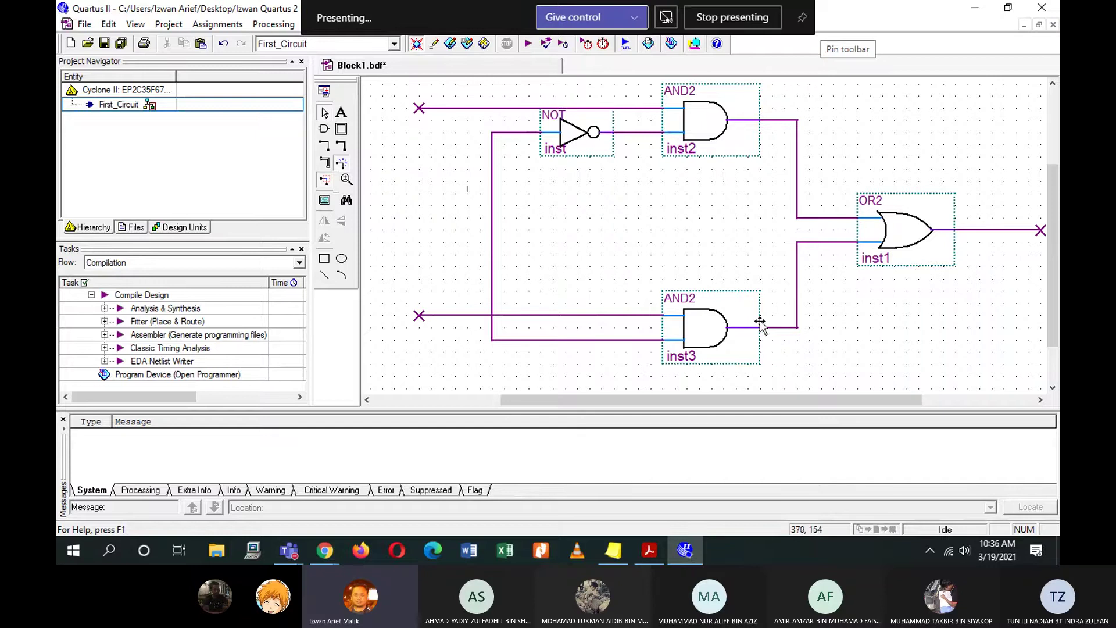
Draw a short select-input wire straight down from the corner joining the NOT gate's vertical wire and the lower AND2 input.
scroll(515, 351, "down", 2)
scroll(515, 350, "down", 1)
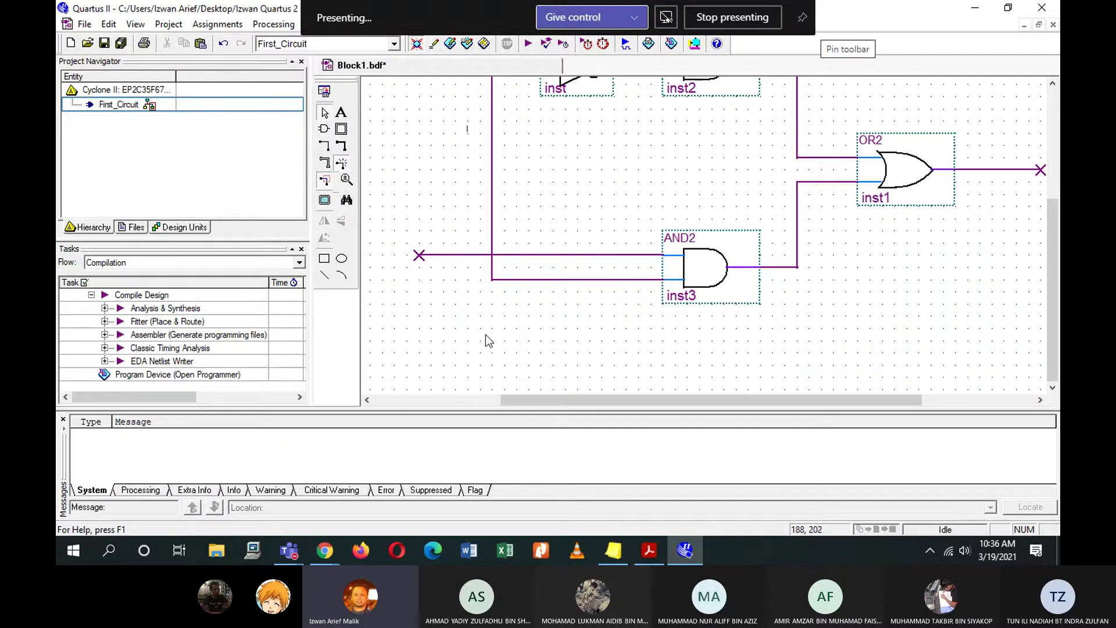
left_click(325, 145)
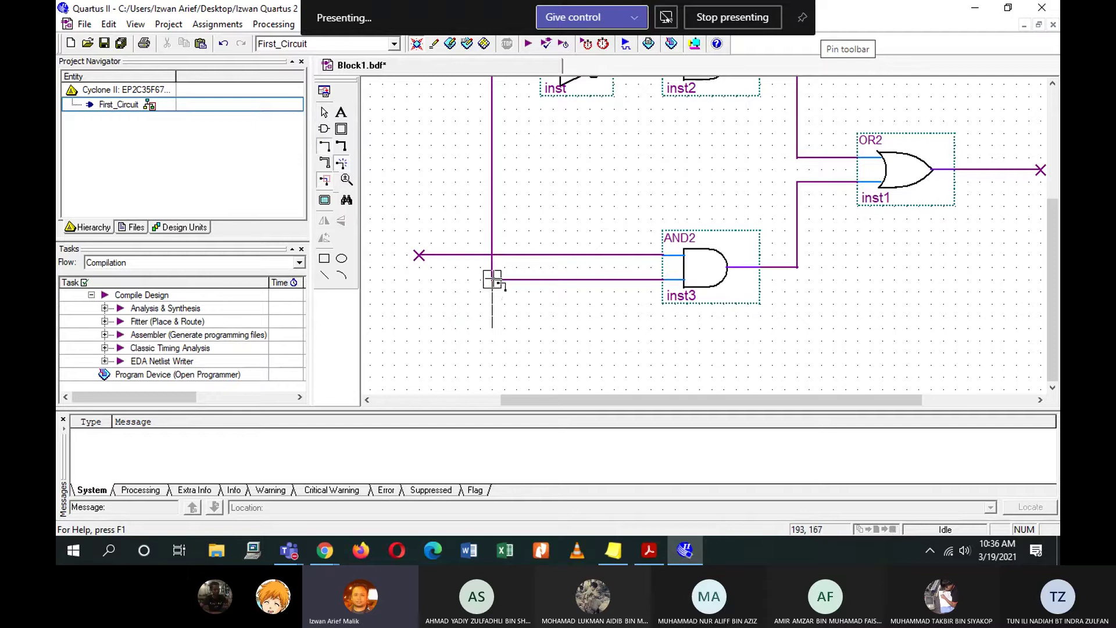
left_click_drag(492, 279, 492, 329)
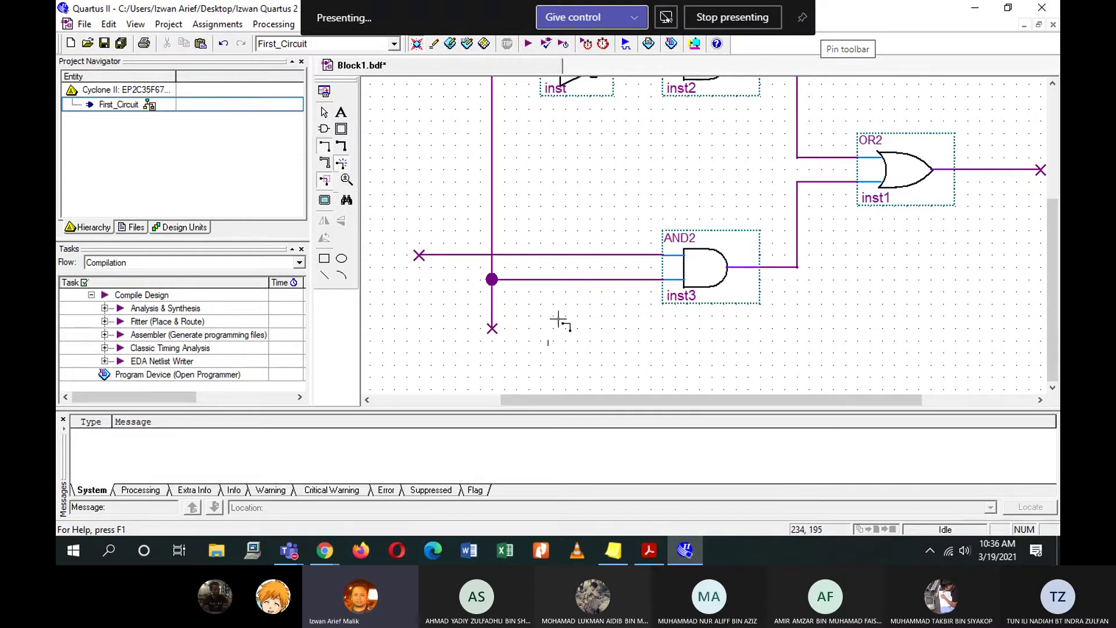
scroll(573, 267, "down", 1, "ctrl")
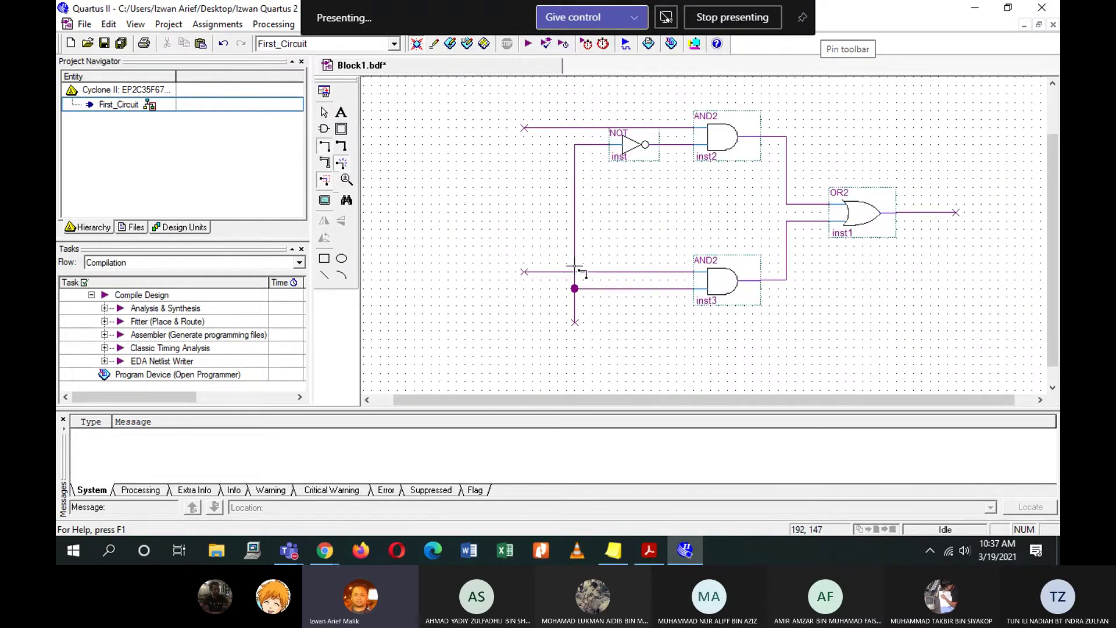
scroll(574, 267, "up", 1)
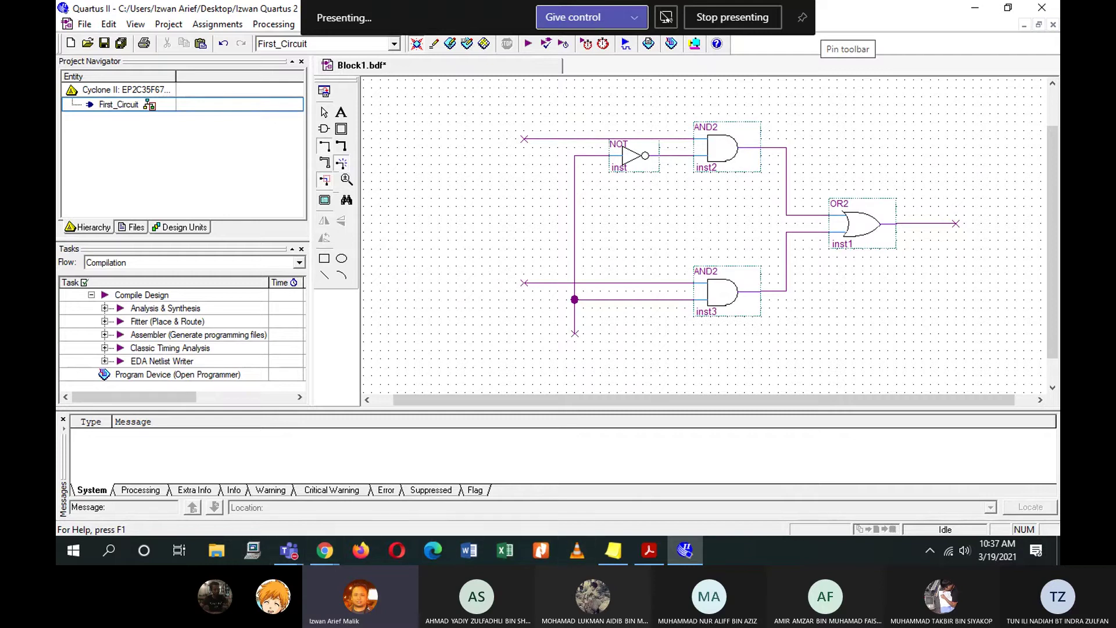
Compare the wired schematic with the multiplexer circuit in Chrome and the Step 10 page of the Quartus II PDF in Acrobat Reader.
left_click(325, 550)
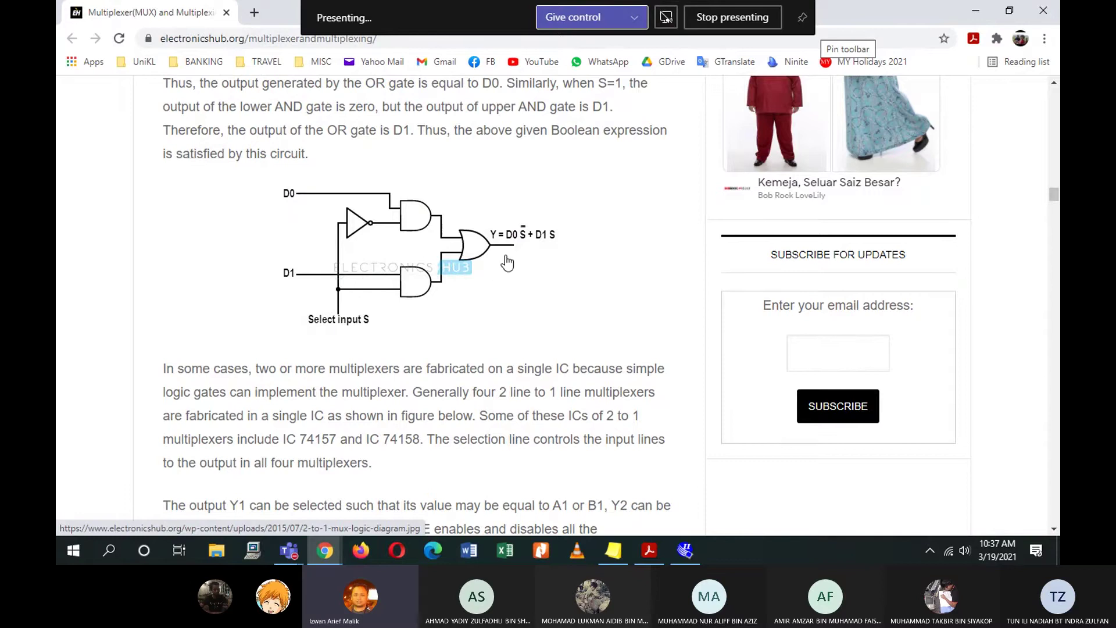
left_click(986, 14)
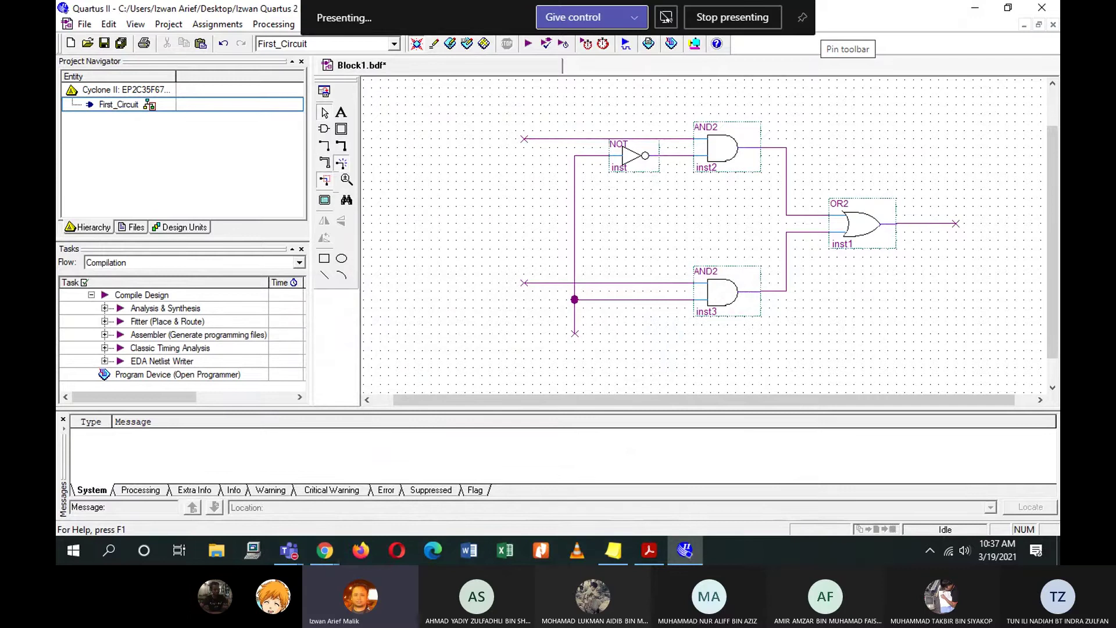
left_click(648, 550)
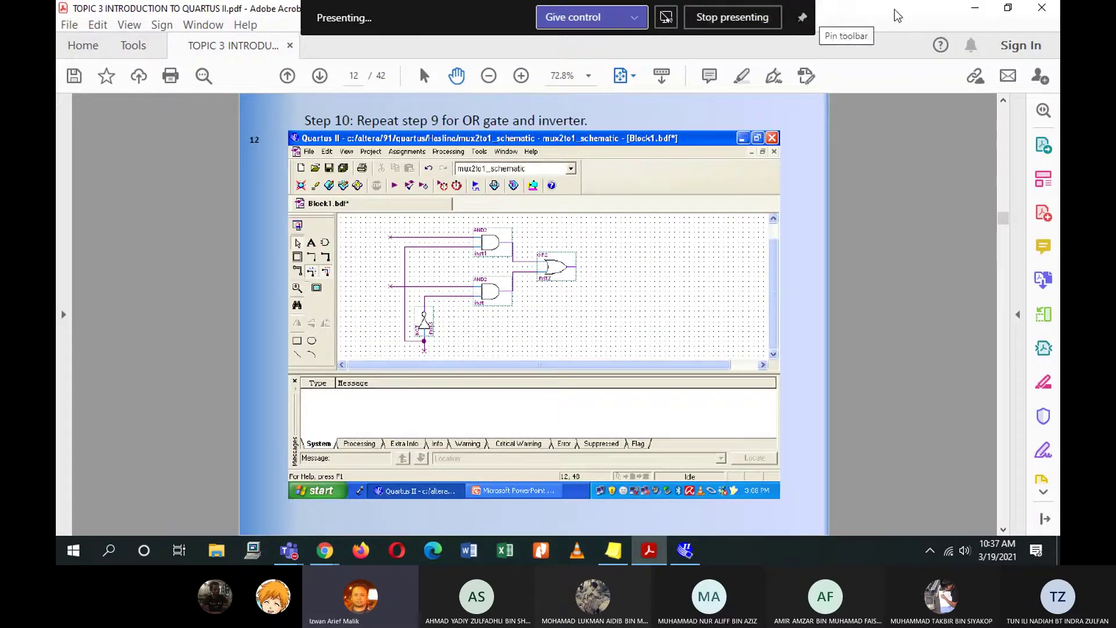
Switch back to Quartus II and place three input pins from the primitives pin library in a column left of the gates.
left_click(975, 8)
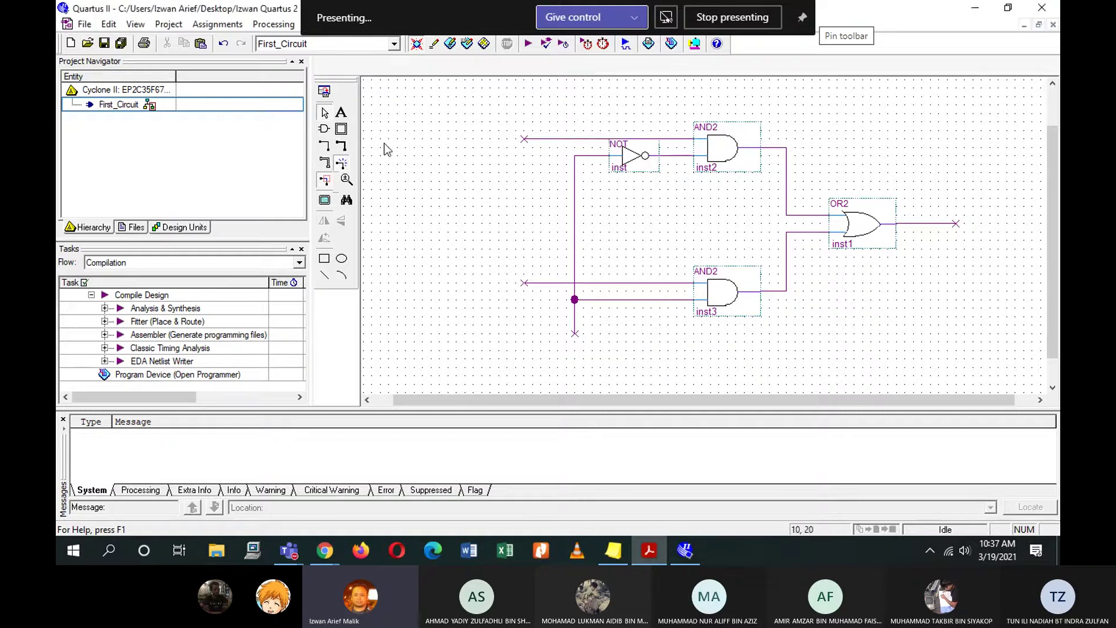
left_click(324, 137)
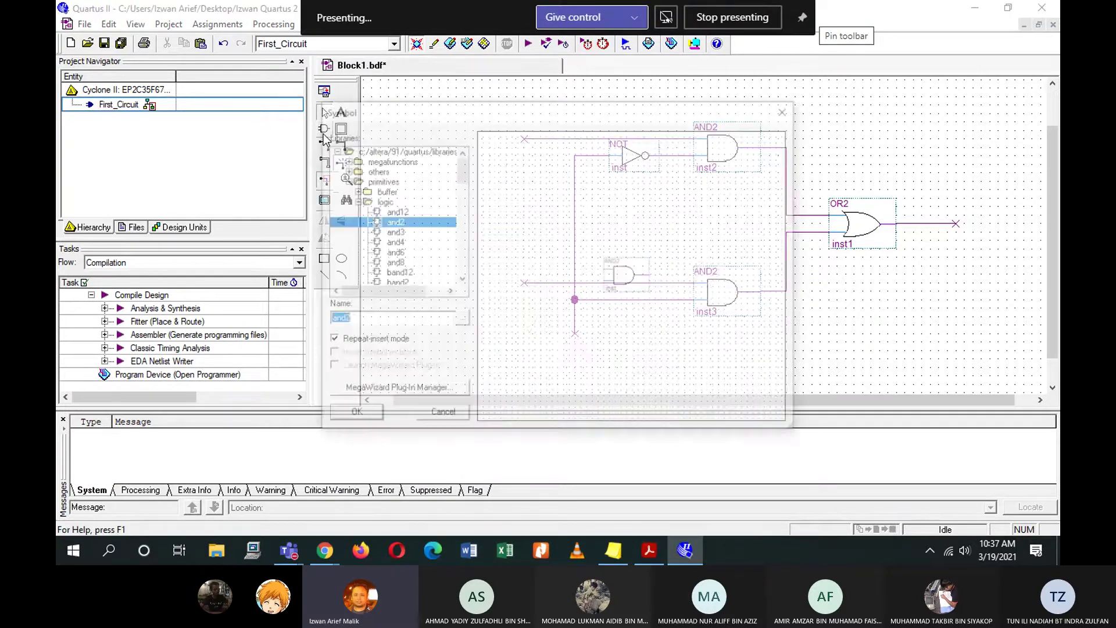
left_click(354, 202)
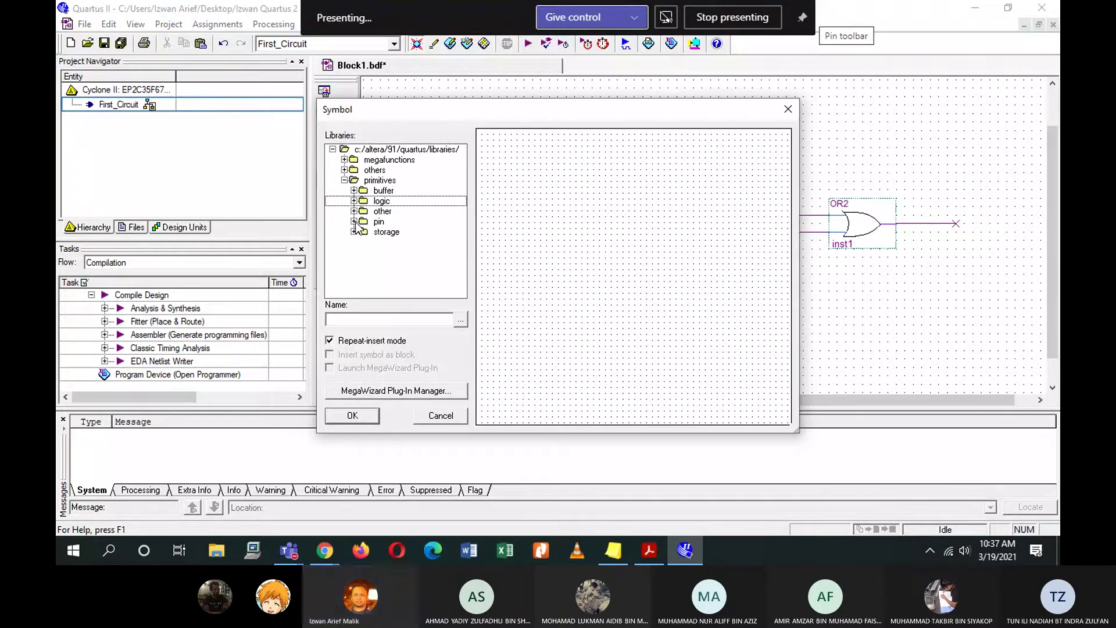
left_click(354, 222)
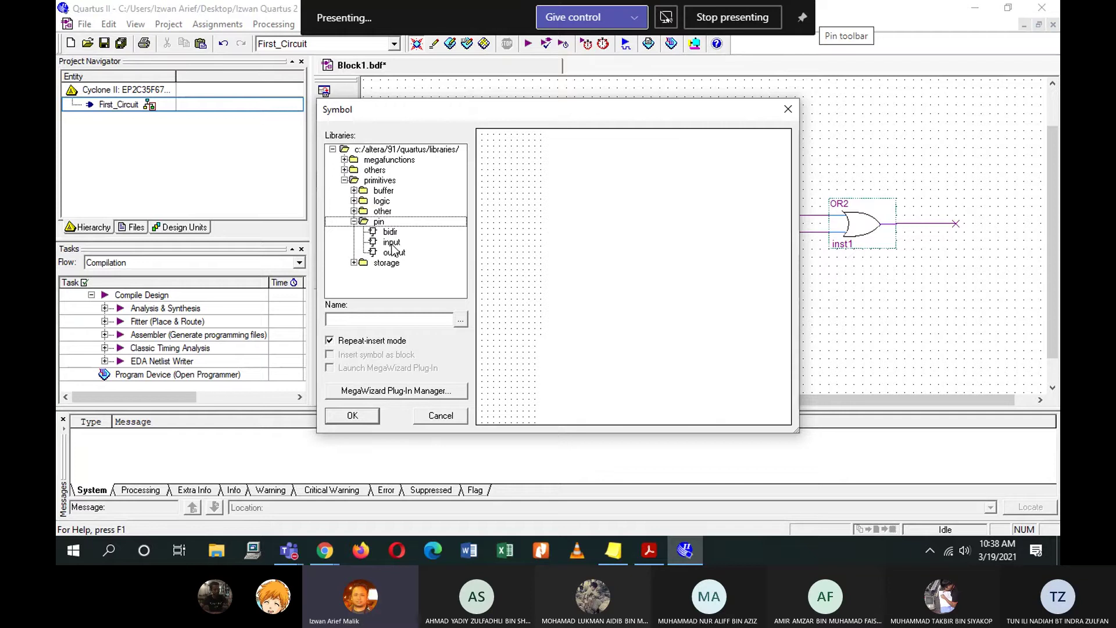
left_click(392, 244)
left_click(347, 419)
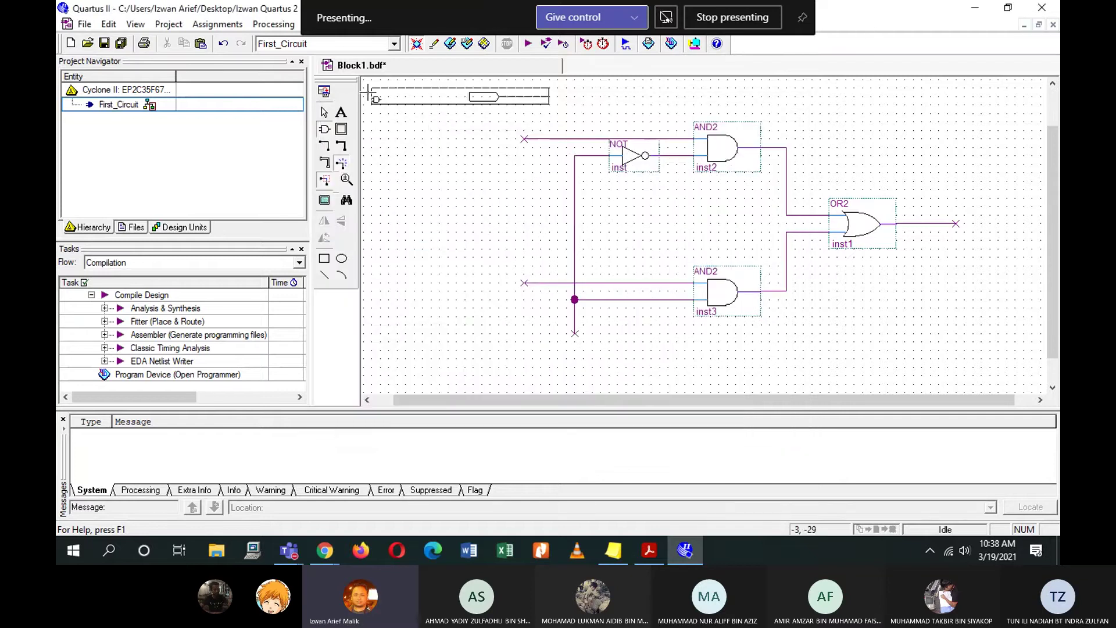
left_click(379, 164)
left_click(381, 256)
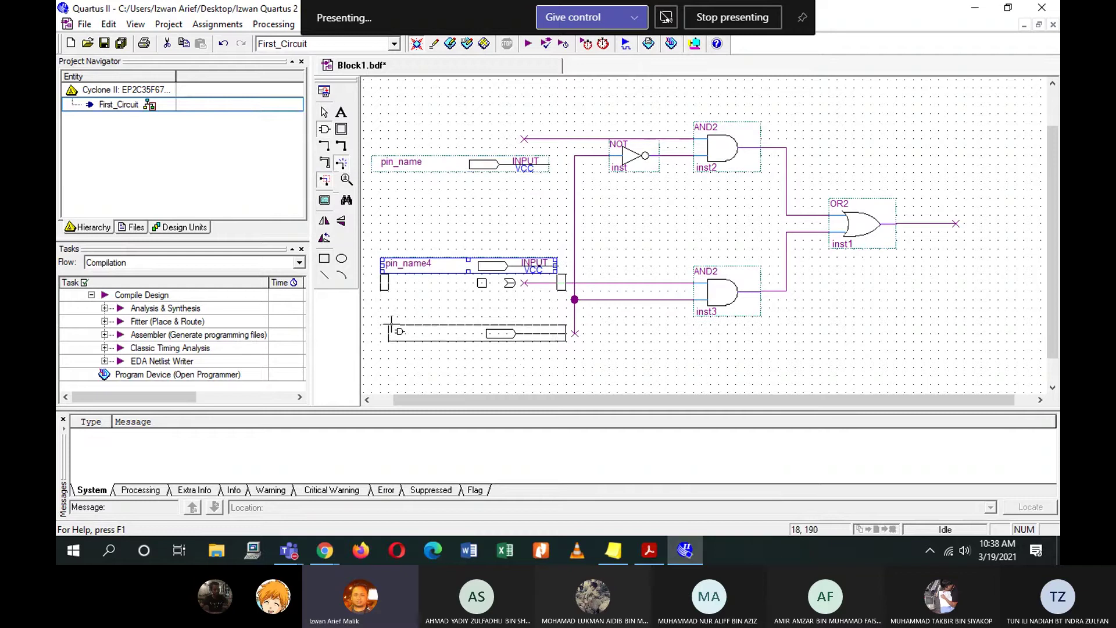
left_click(381, 342)
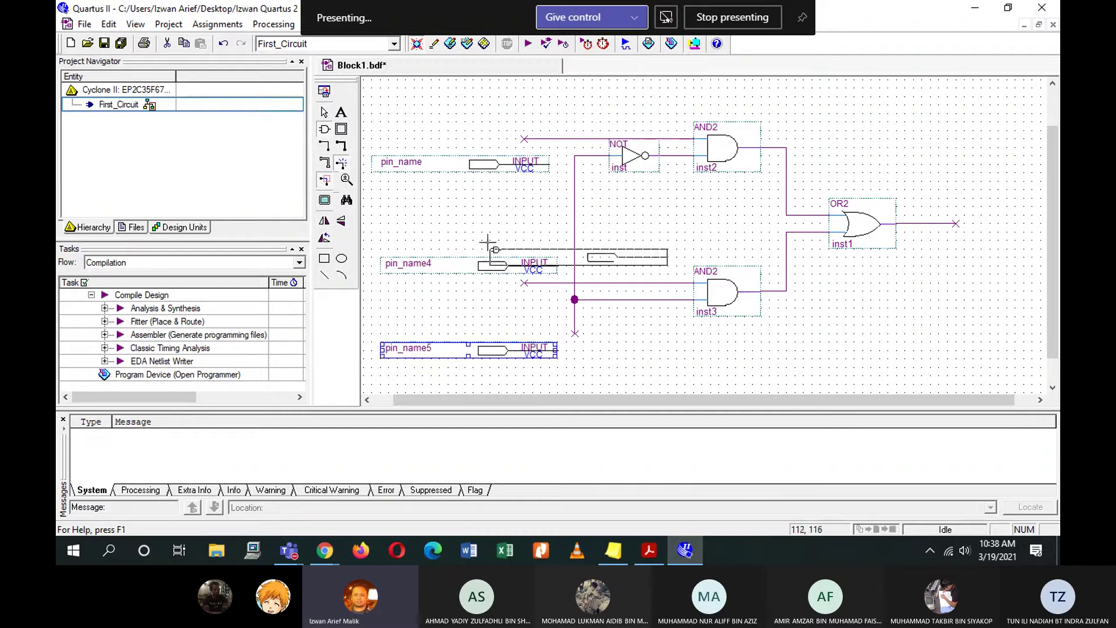
right_click(472, 208)
left_click(502, 237)
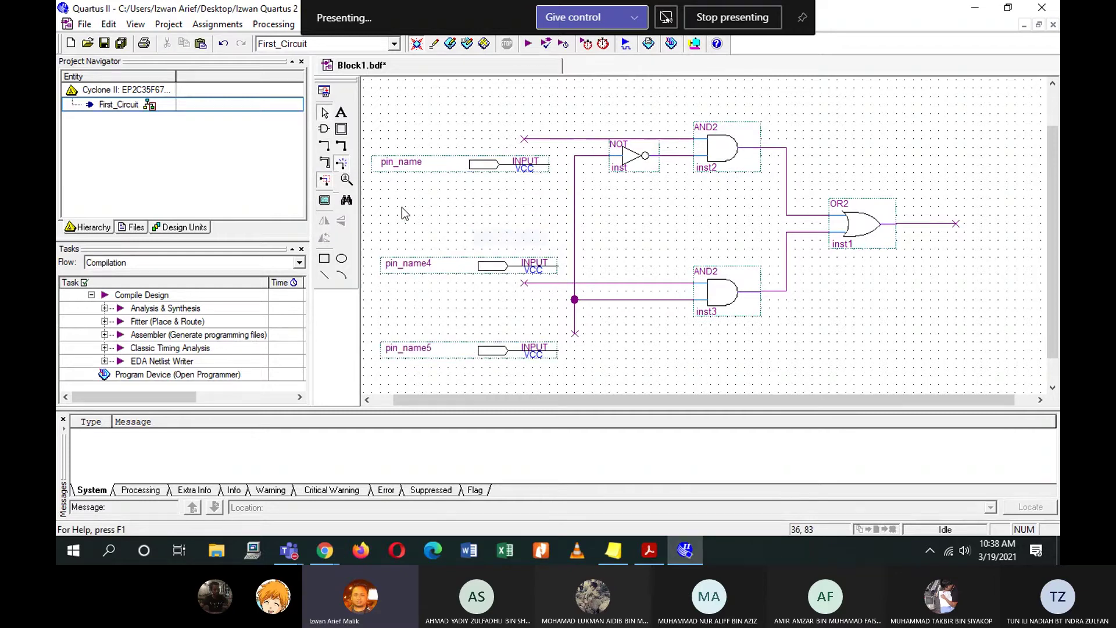
Place one output pin from the primitives pin library just above the end of the OR2 output wire.
left_click(324, 129)
left_click(395, 253)
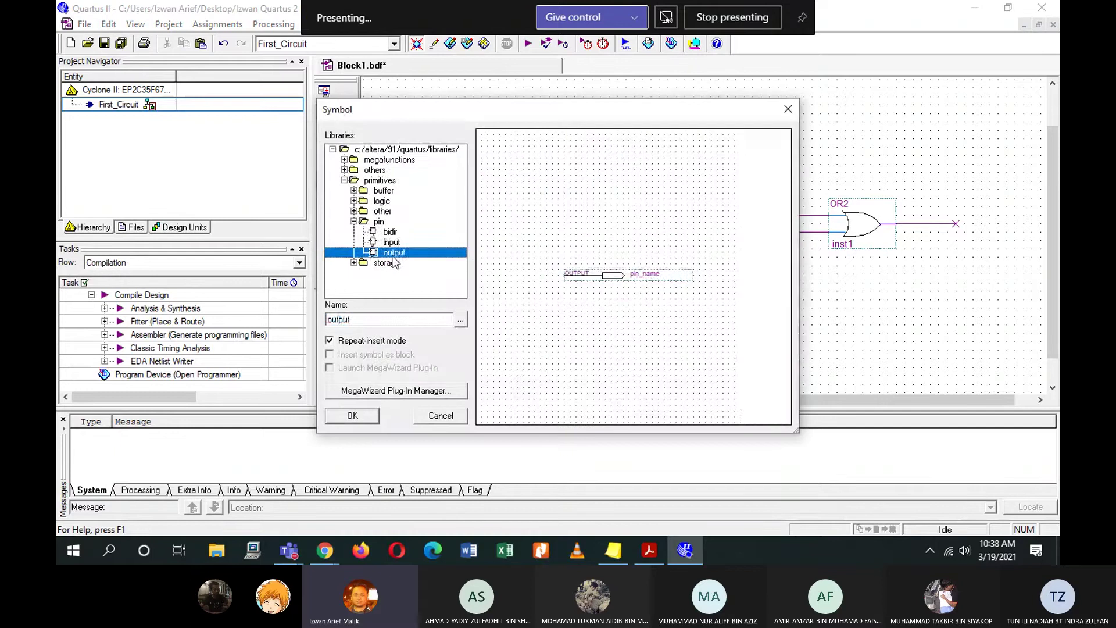
left_click(368, 415)
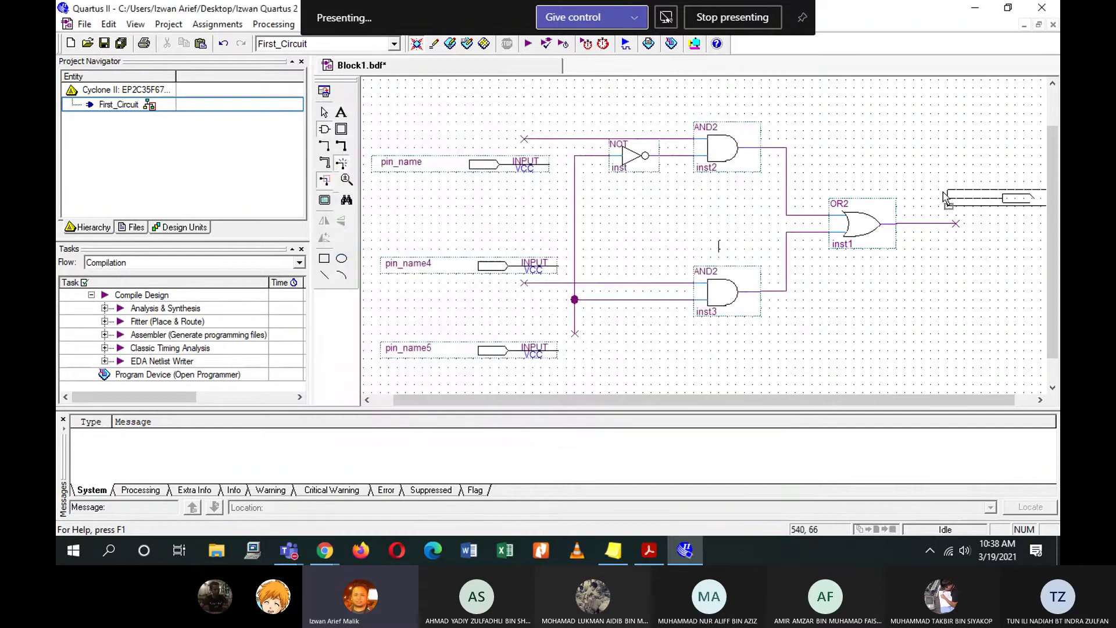
left_click(945, 197)
right_click(925, 291)
left_click(959, 318)
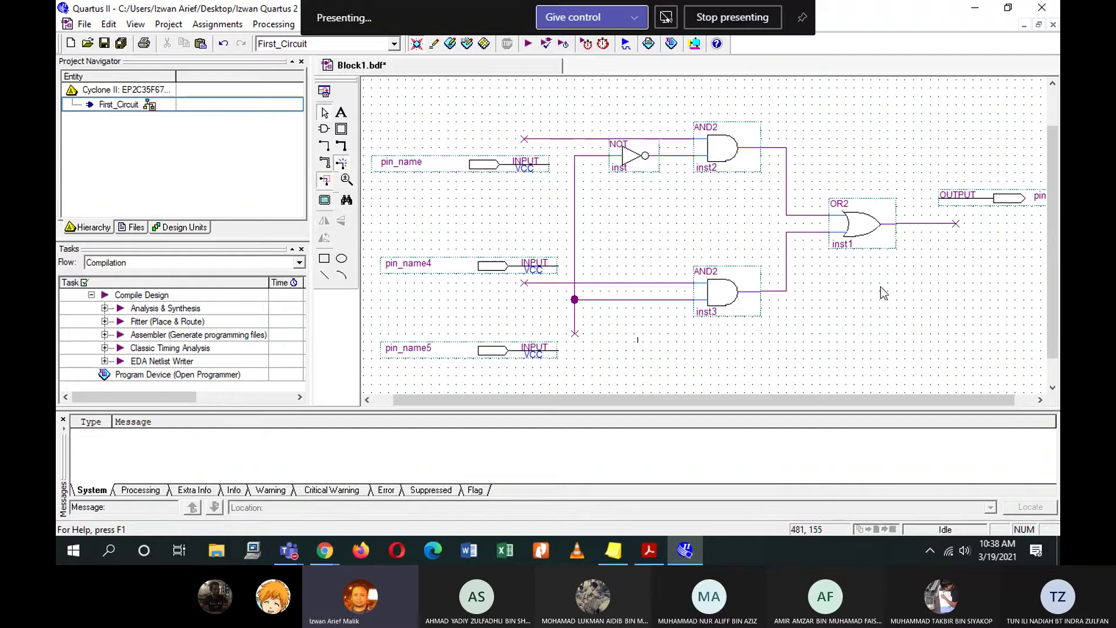
Shift the whole schematic slightly right and attach the uppermost input pin to the open end of the upper AND2's input wire.
scroll(870, 306, "down", 2, "ctrl")
key("ctrl+a")
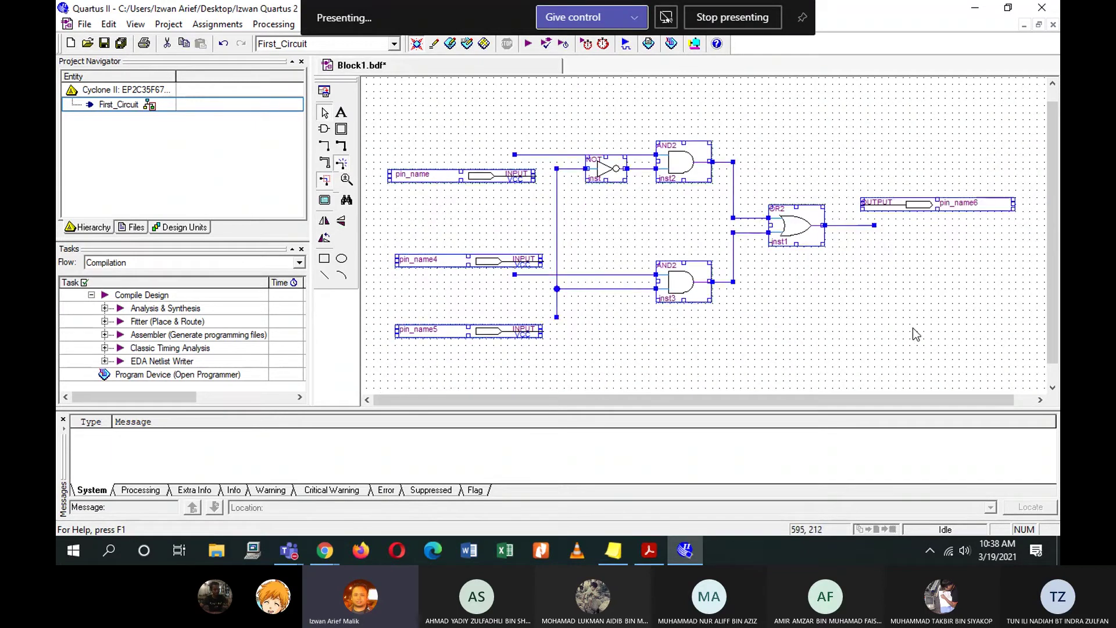
left_click(828, 317)
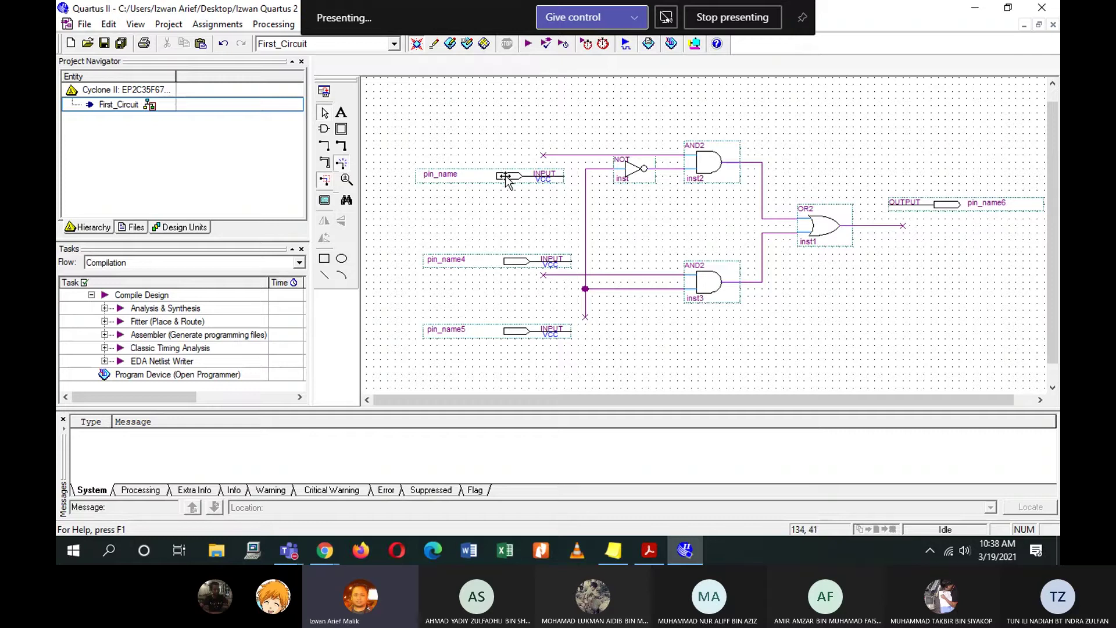
left_click_drag(507, 176, 489, 157)
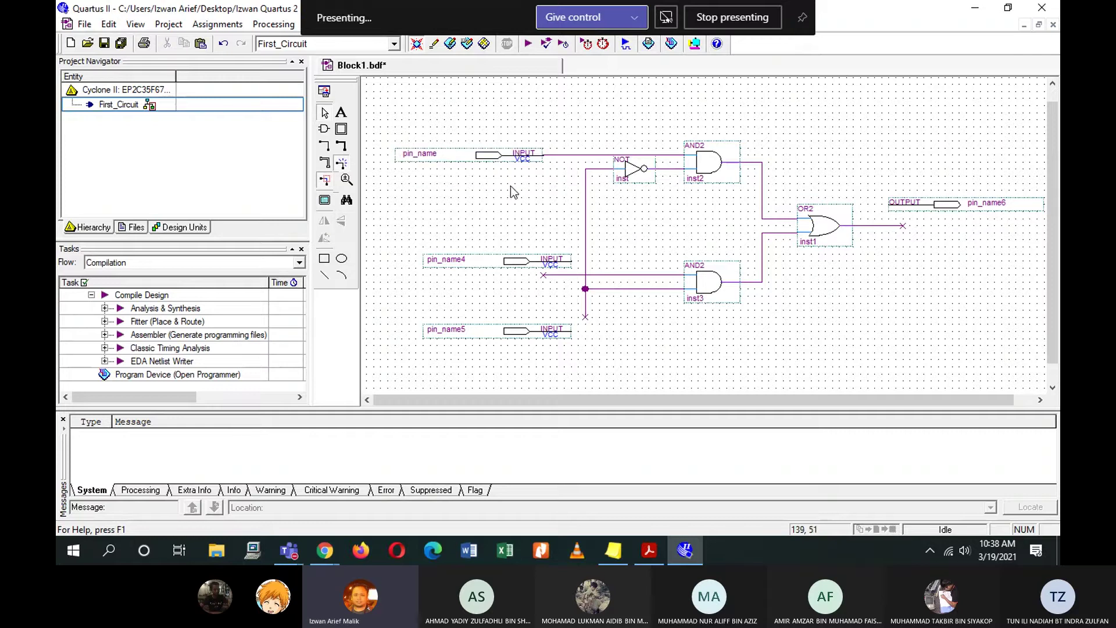
left_click(507, 209)
Attach the second input pin to the lower AND2's upper input wire and remove the surplus wire piece where they join.
left_click_drag(512, 261, 486, 275)
left_click(498, 301)
left_click(514, 293)
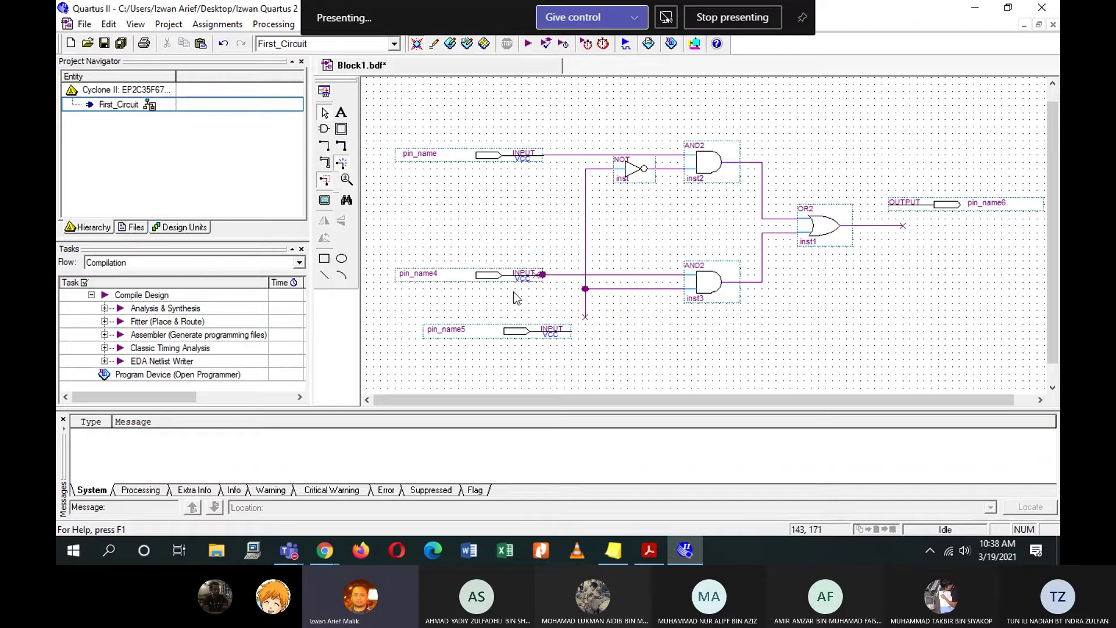
left_click(541, 274)
key("Delete")
left_click_drag(548, 275, 543, 276)
left_click(528, 315)
left_click(518, 333)
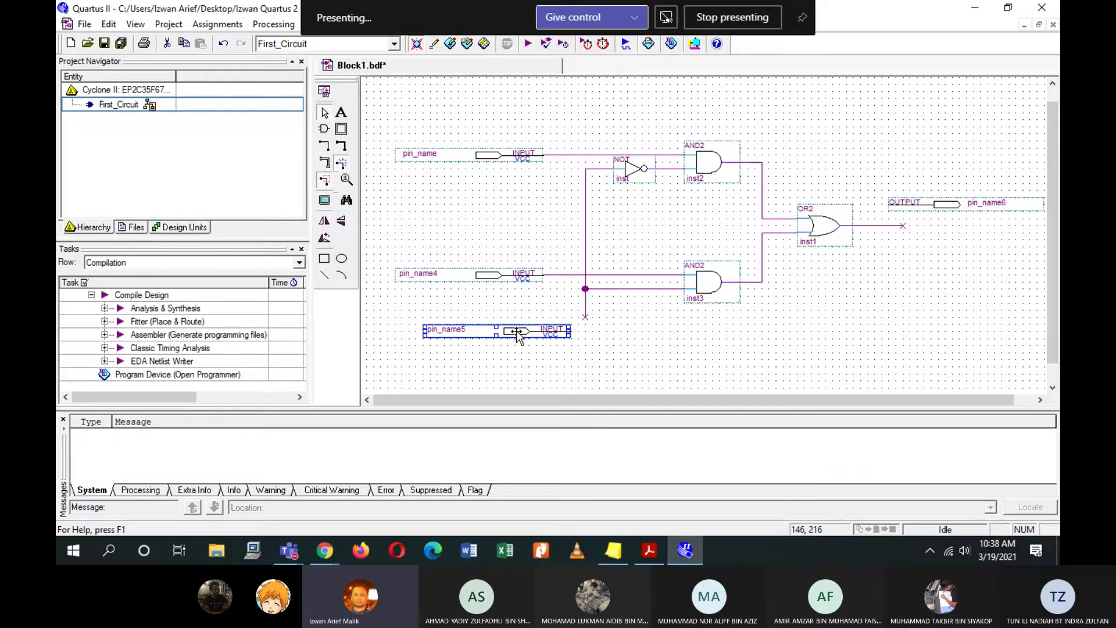
key("ctrl+r")
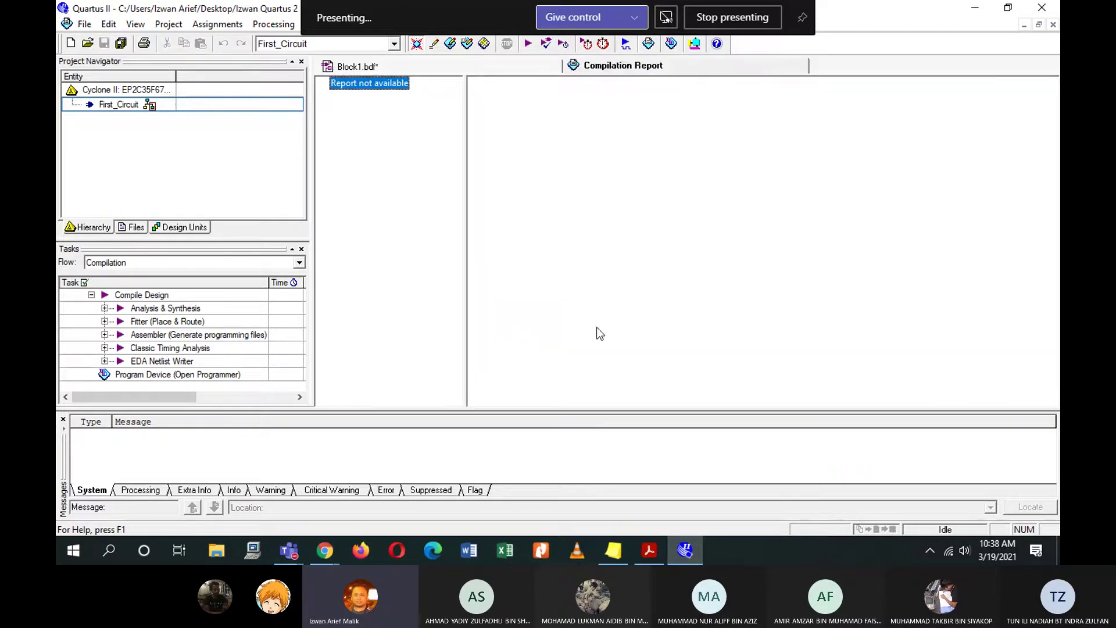
right_click(782, 63)
left_click(809, 72)
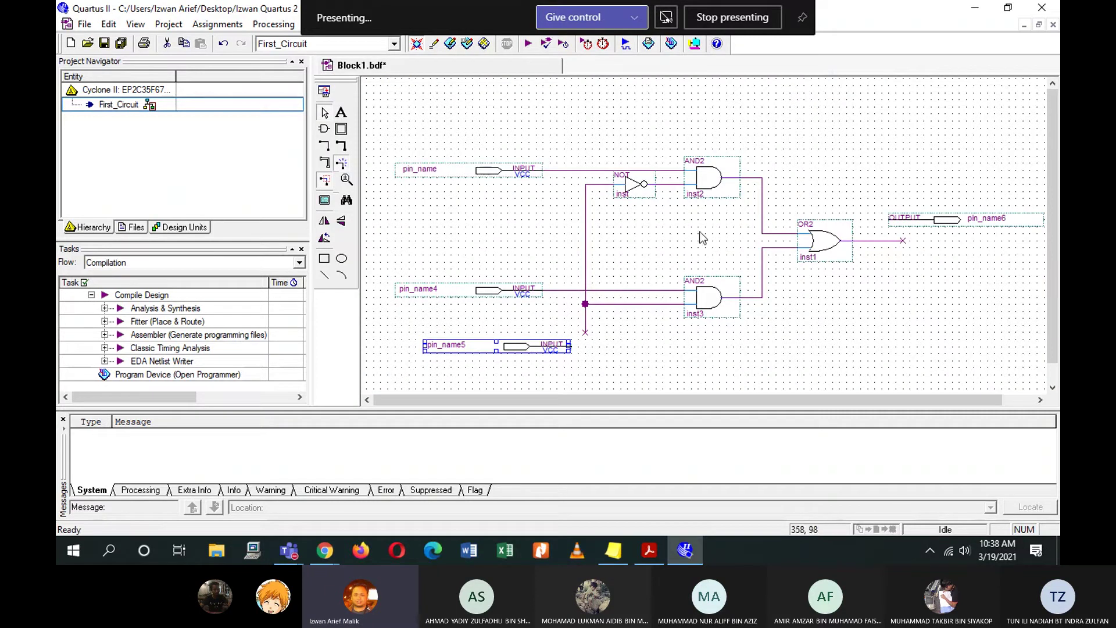
Rotate the third input pin by 90 degrees and attach it to the lower end of the vertical select wire.
right_click(532, 350)
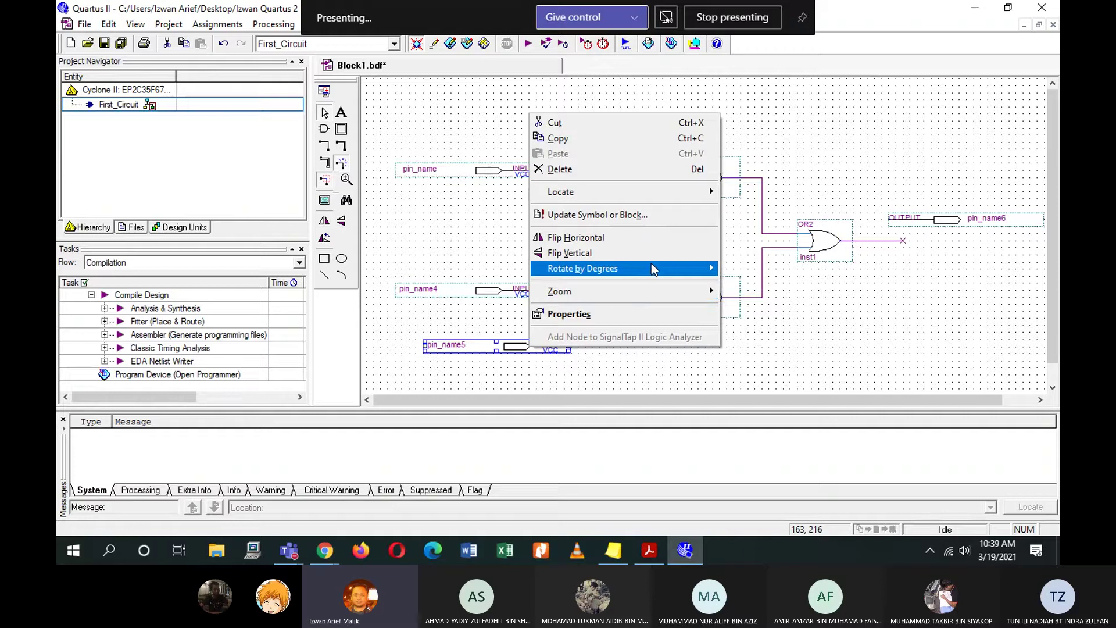
mouse_move(651, 266)
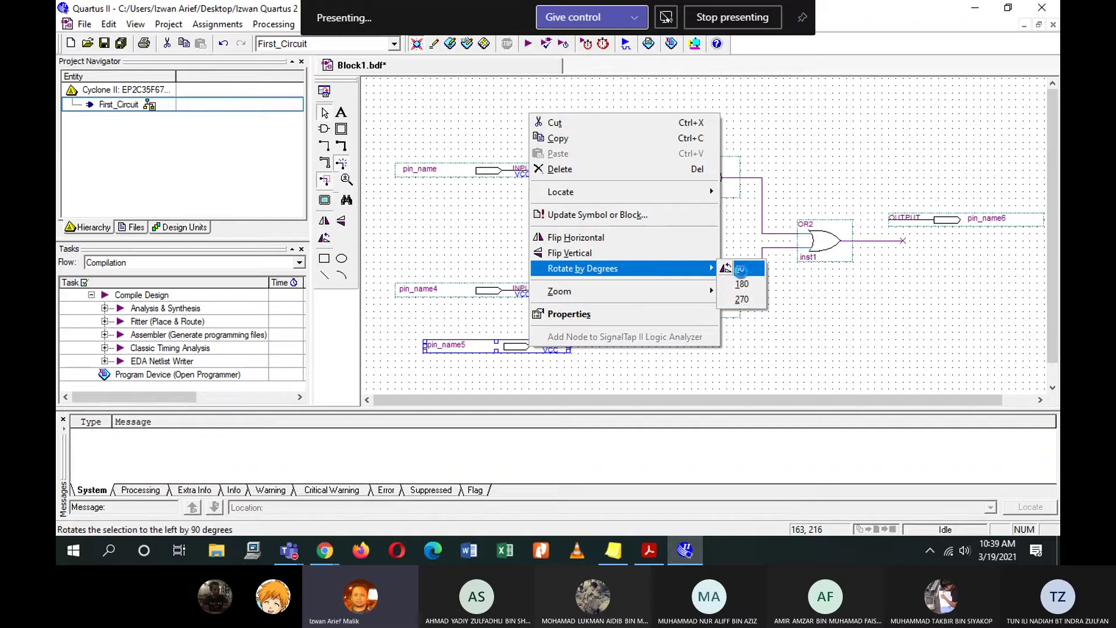
left_click(741, 267)
left_click_drag(504, 339, 587, 389)
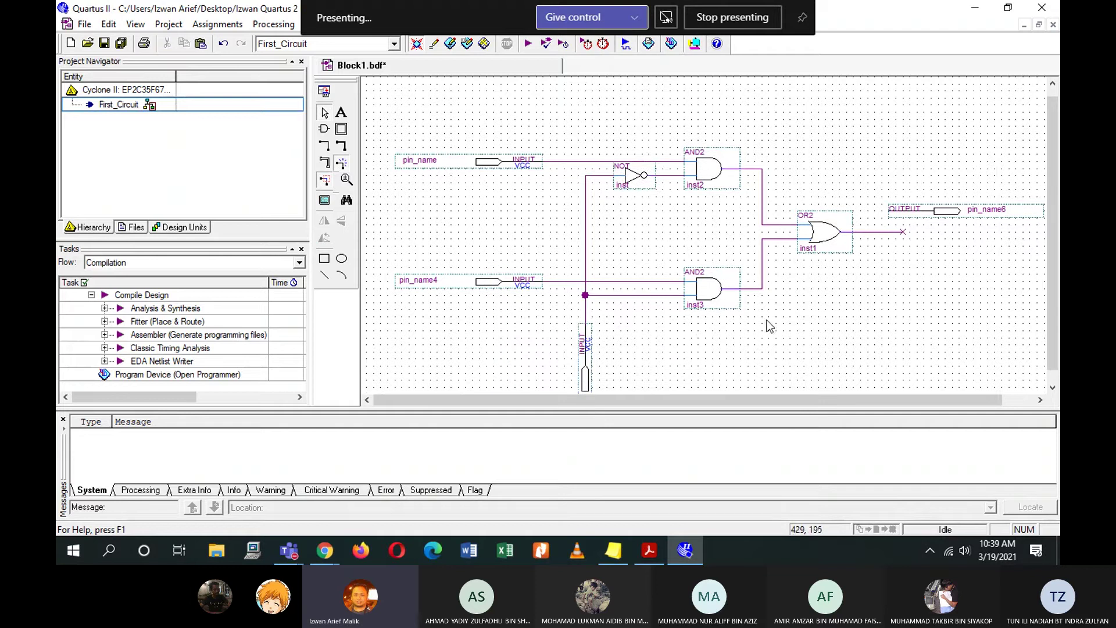
Move the output pin onto the open end of the OR2 output wire so that they connect.
scroll(767, 318, "down", 2)
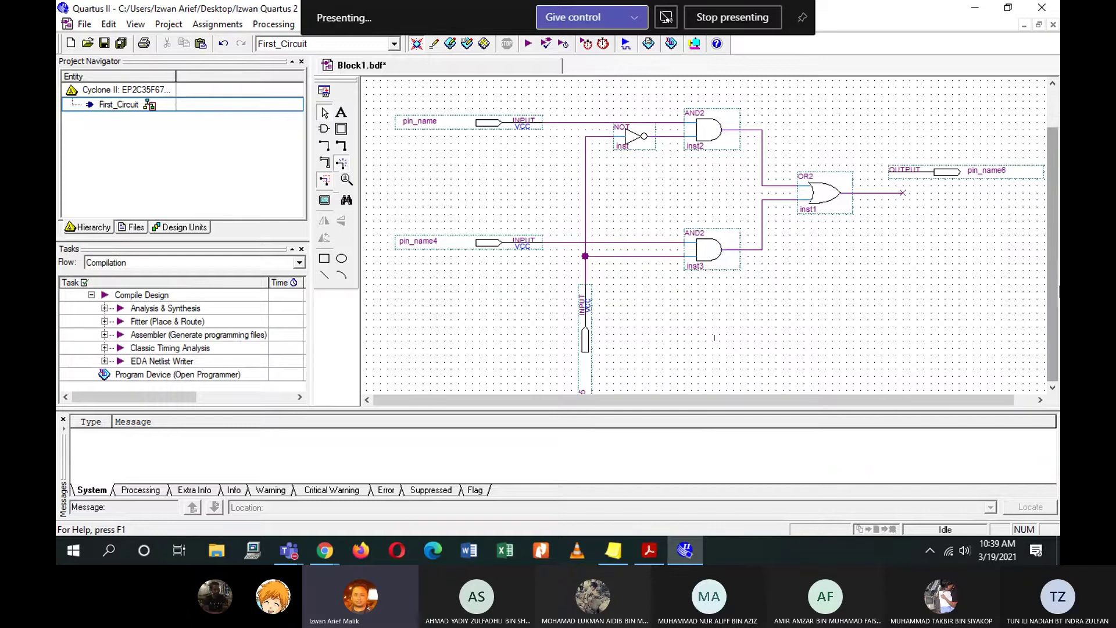
left_click_drag(947, 172, 942, 198)
key("ctrl+z")
left_click(944, 239)
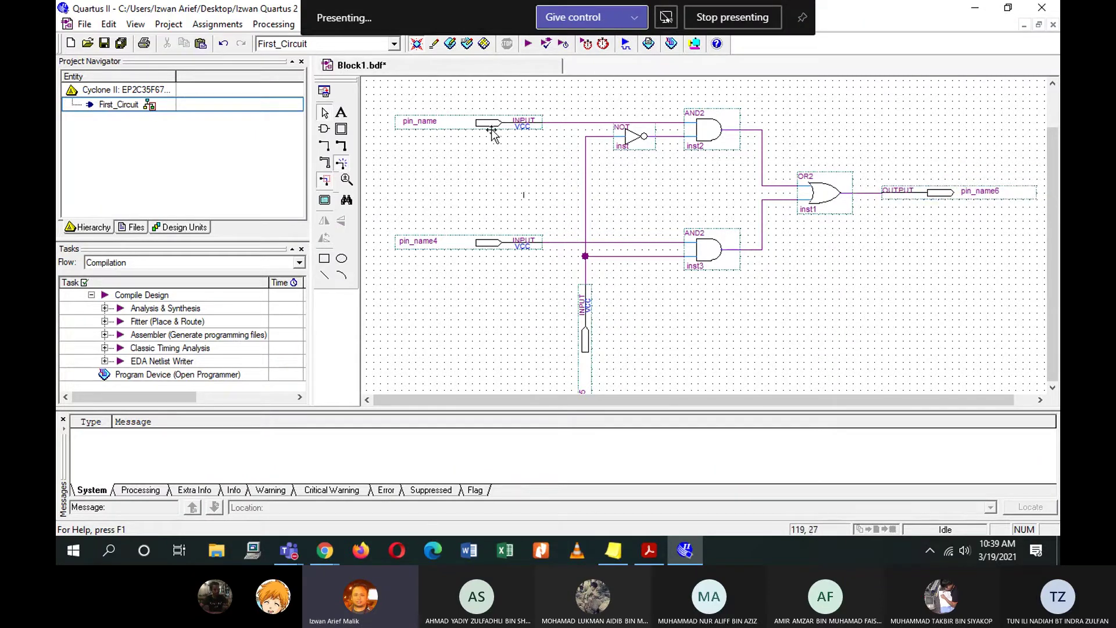
Move the two horizontal input pins slightly right, closer to the gates, along their wires.
mouse_move(491, 124)
left_mouse_down()
mouse_move(513, 125)
mouse_move(527, 104)
mouse_move(508, 124)
left_mouse_up()
left_click(507, 209)
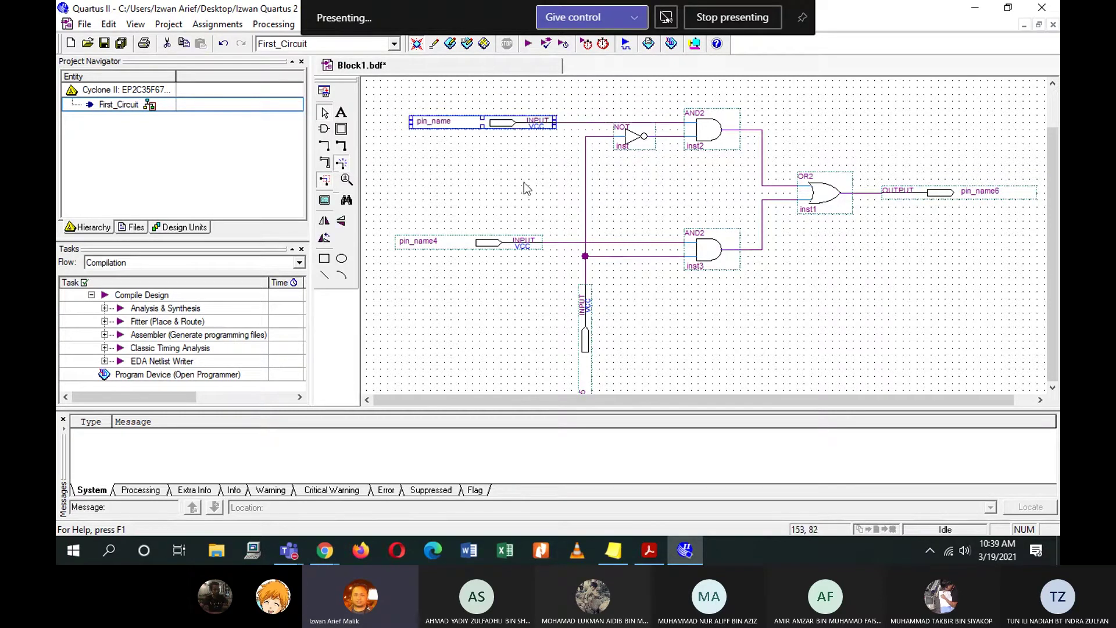
left_click(492, 244)
left_click_drag(490, 243, 507, 243)
left_click(539, 284)
Move the vertical select input pin up, close beneath the lower AND2's lower input wire.
left_click_drag(588, 339, 588, 311)
left_click(667, 310)
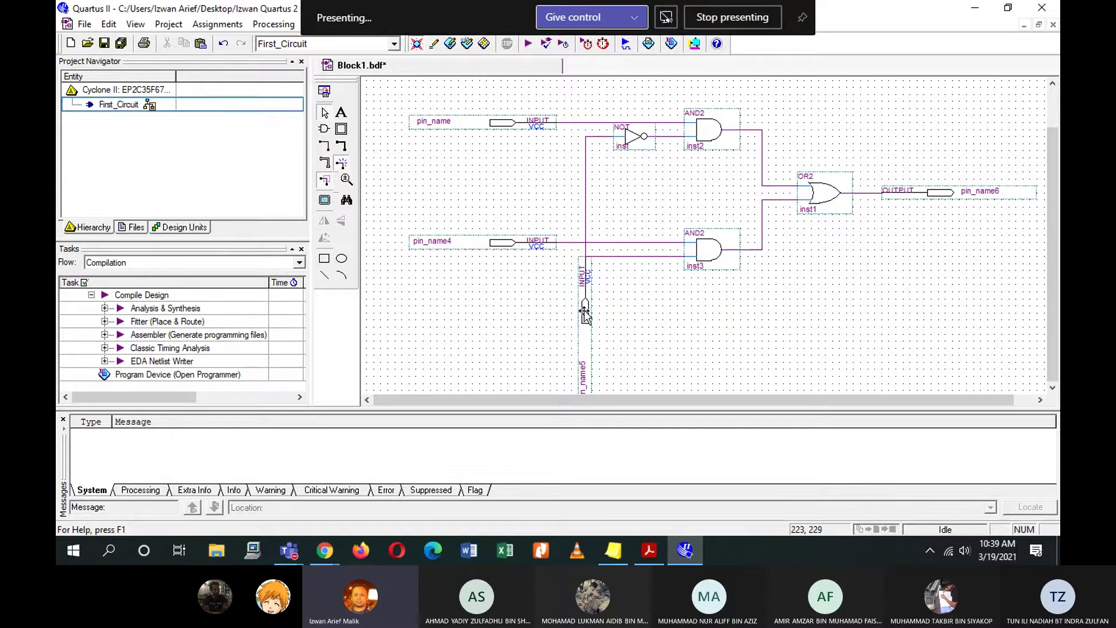
left_click_drag(585, 309, 586, 317)
left_click(642, 320)
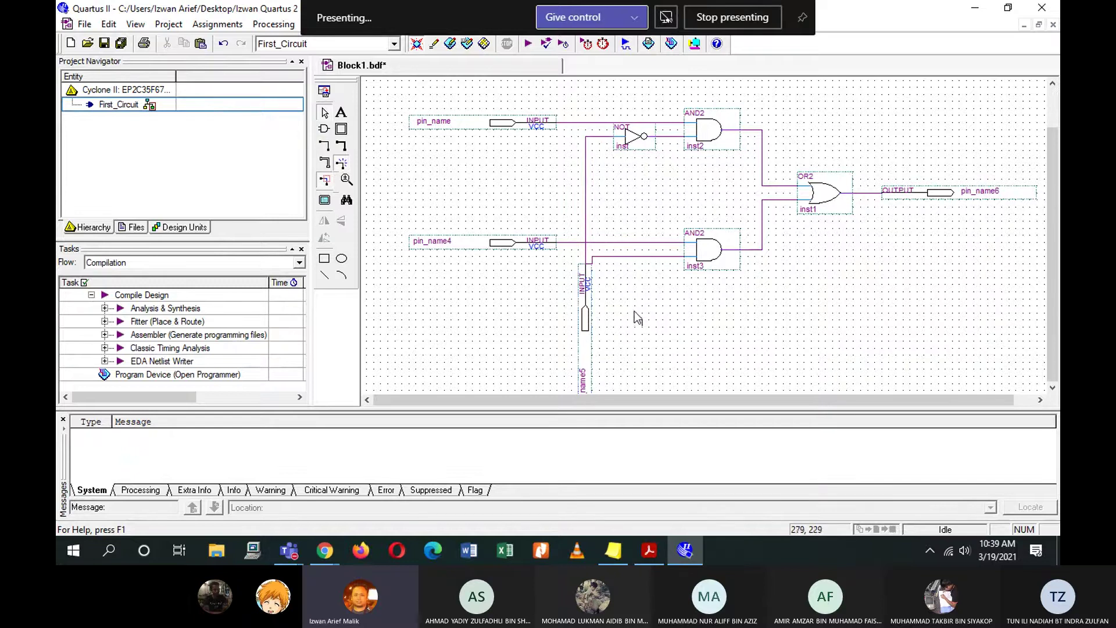
Delete the horizontal wire to the lower AND2's lower input and the leftover bent segments above the select pin.
left_click(614, 257)
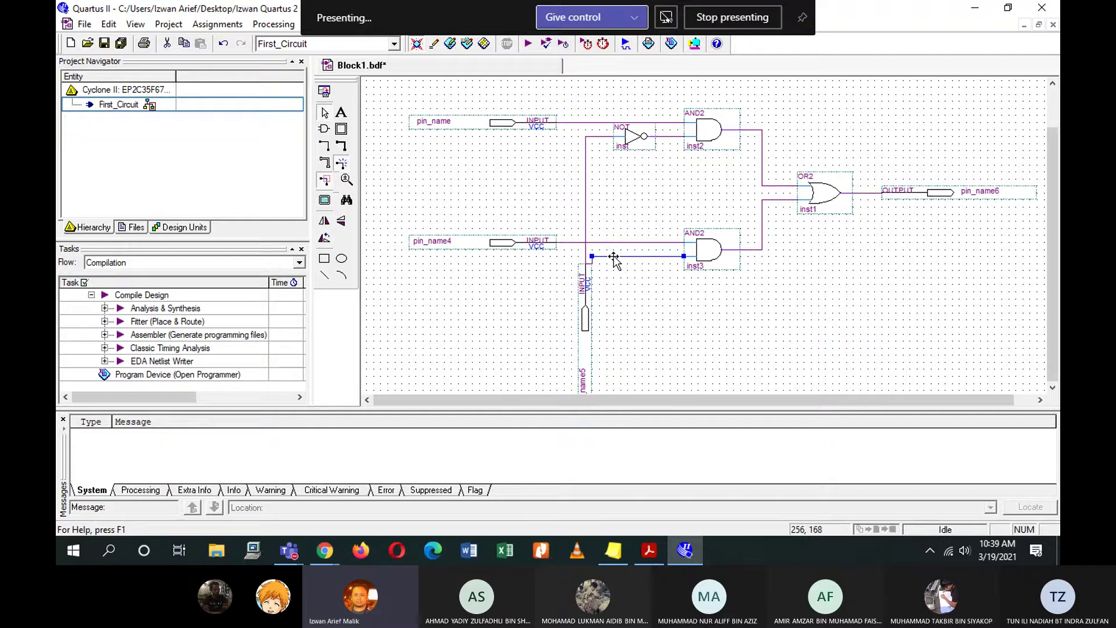
key("Delete")
left_click_drag(607, 265, 577, 254)
key("Delete")
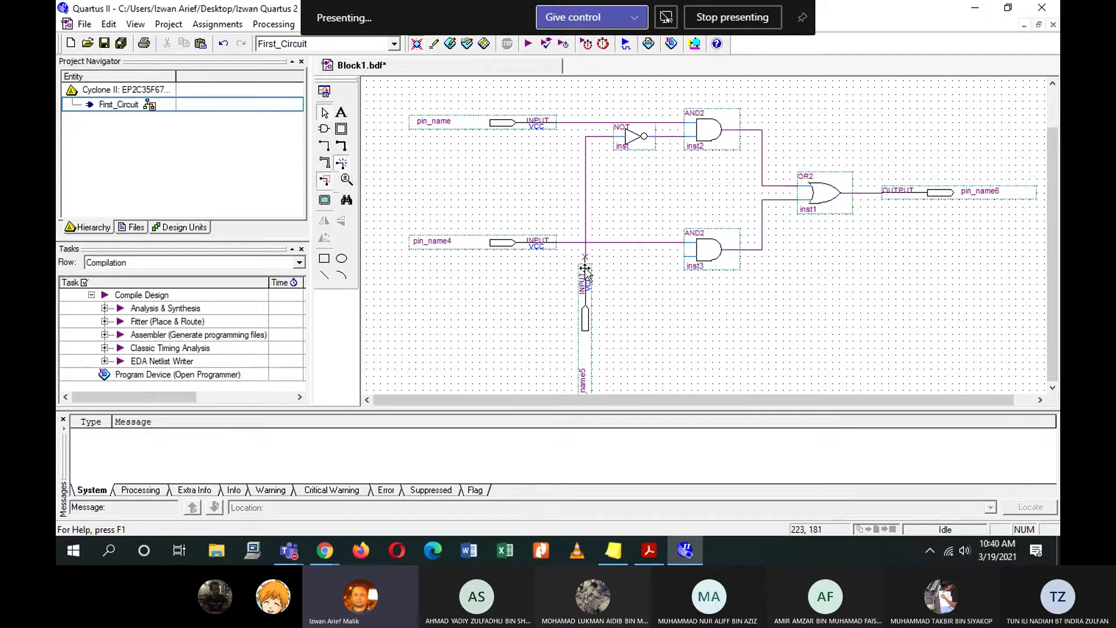
Lower the select pin slightly, then rewire it to the NOT gate's vertical wire and to the lower AND2's lower input.
left_click_drag(586, 269, 585, 282)
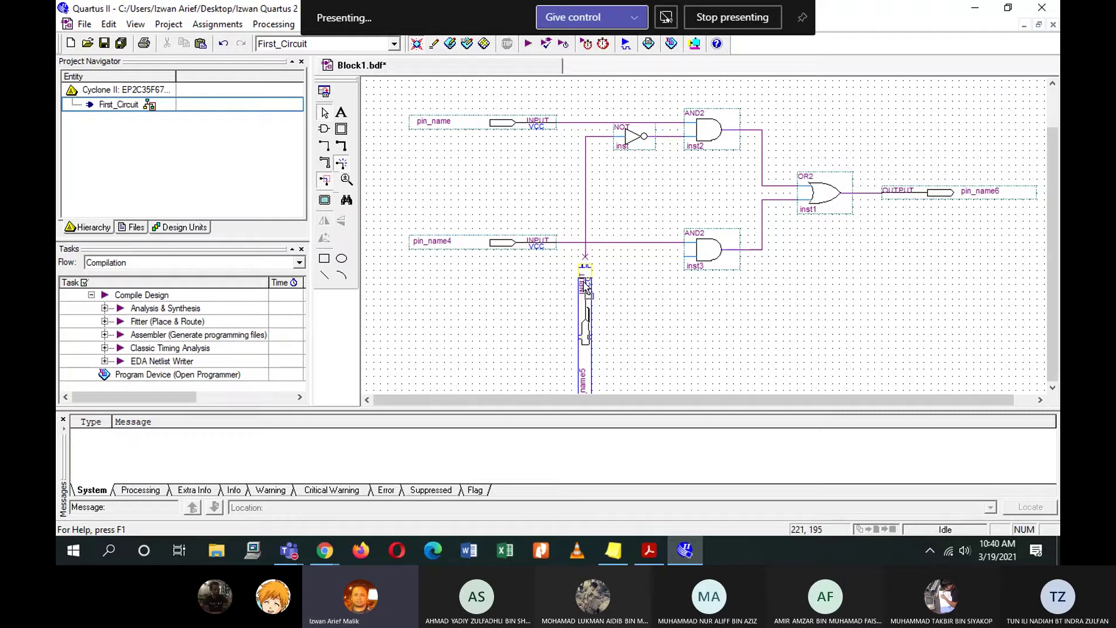
left_click(646, 295)
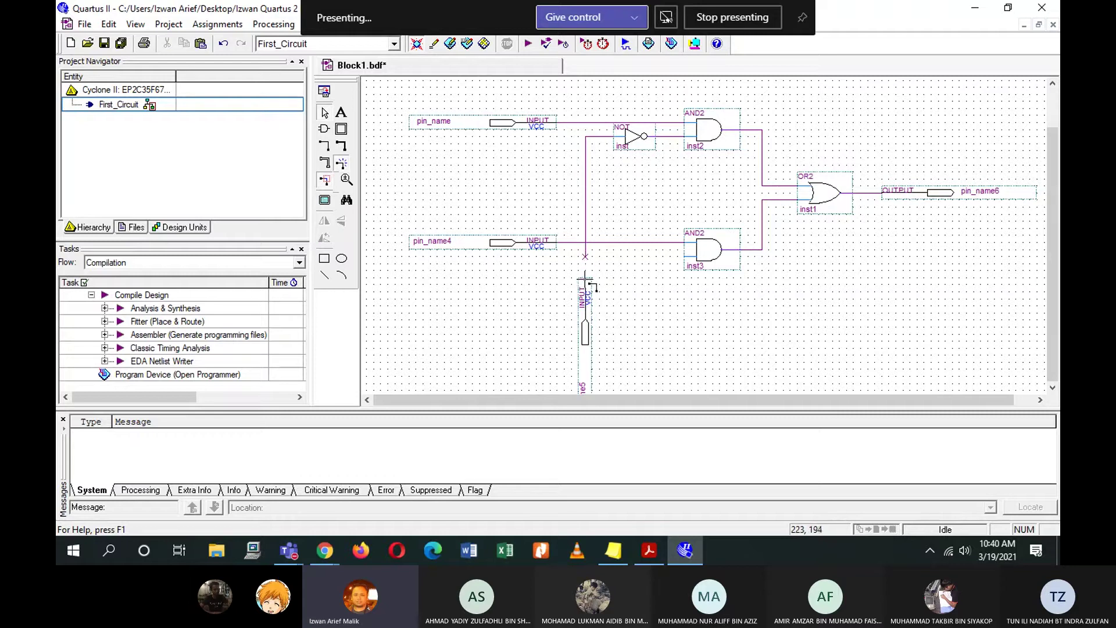
left_click_drag(580, 265, 585, 257)
left_click_drag(685, 257, 586, 256)
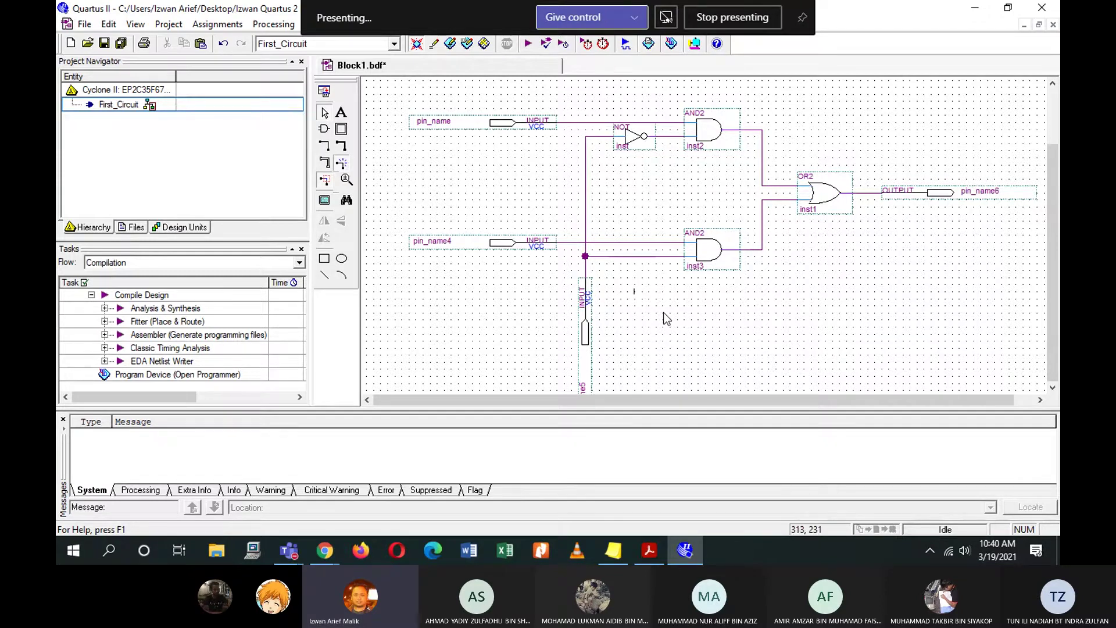
Fit the whole circuit in view and detach the Block1.bdf schematic into its own window.
scroll(664, 313, "down", 1)
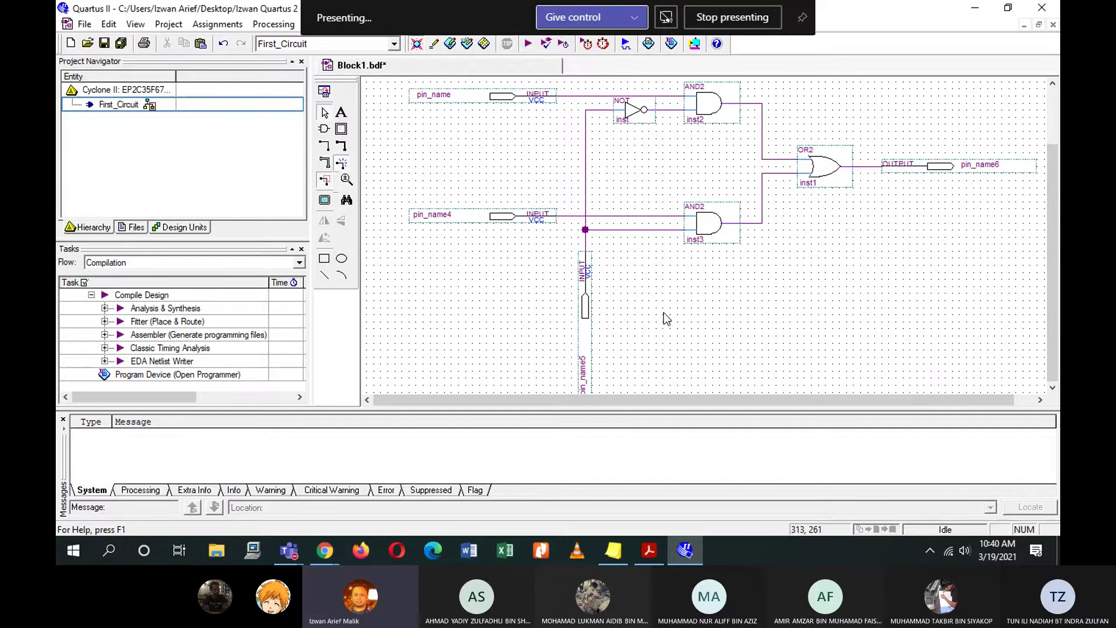
scroll(664, 312, "down", 1, "ctrl")
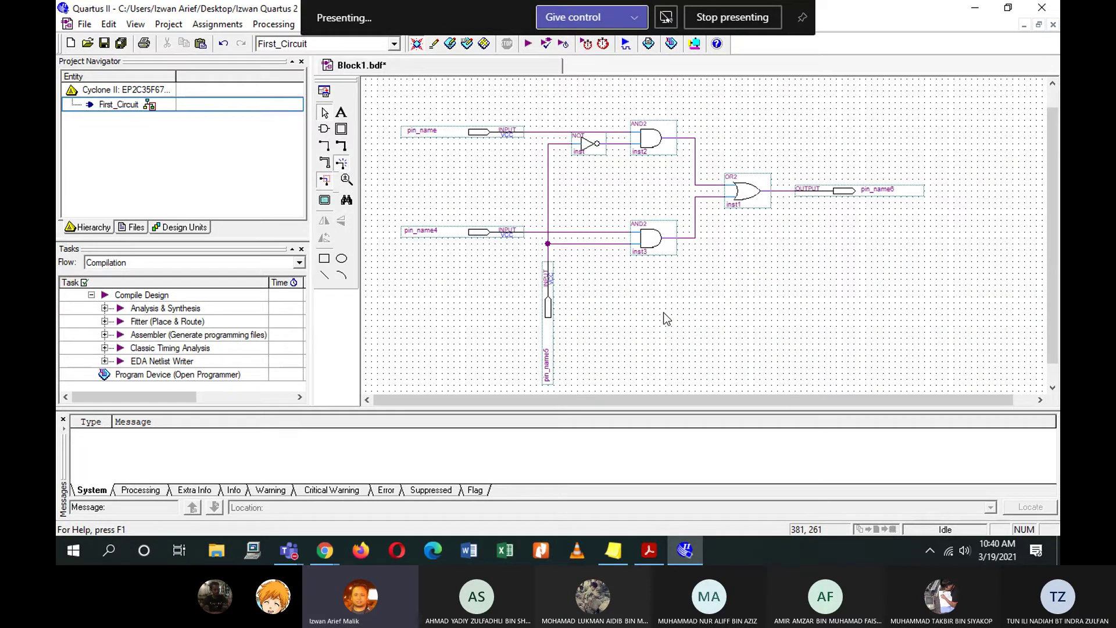
scroll(664, 312, "down", 1)
right_click(540, 68)
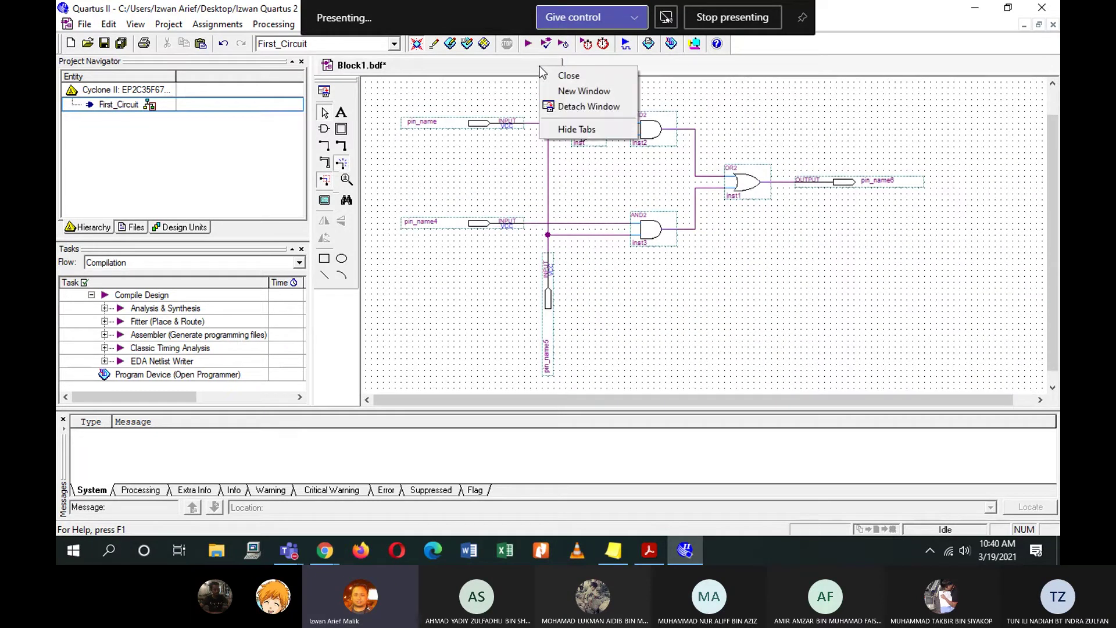
left_click(567, 107)
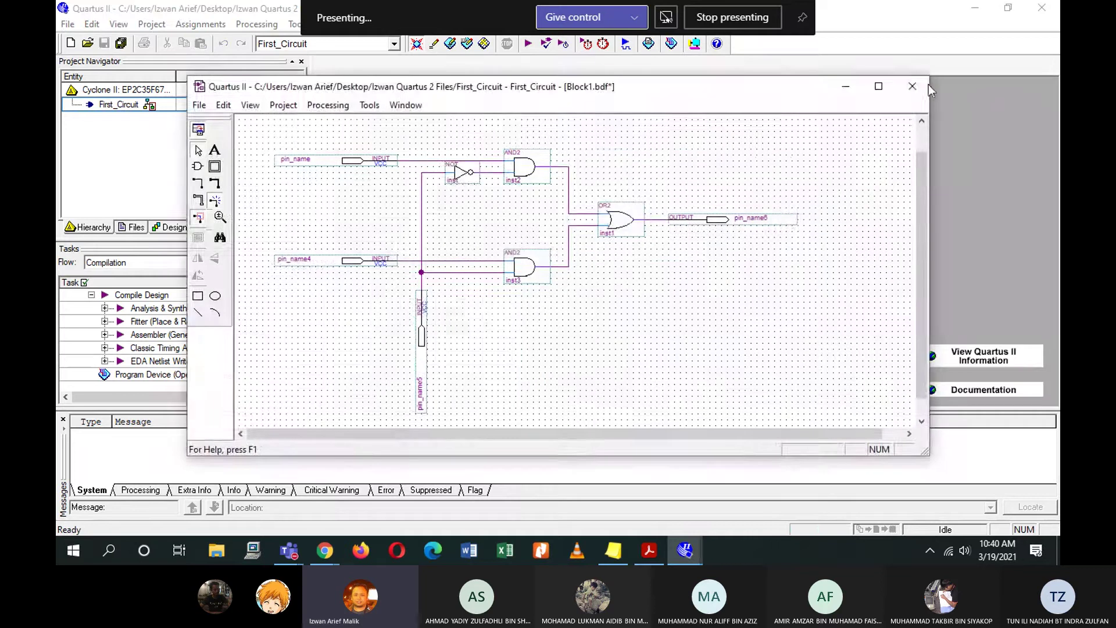
Maximize the detached schematic window and enlarge the circuit so the gates and pin names are readable.
left_click(878, 86)
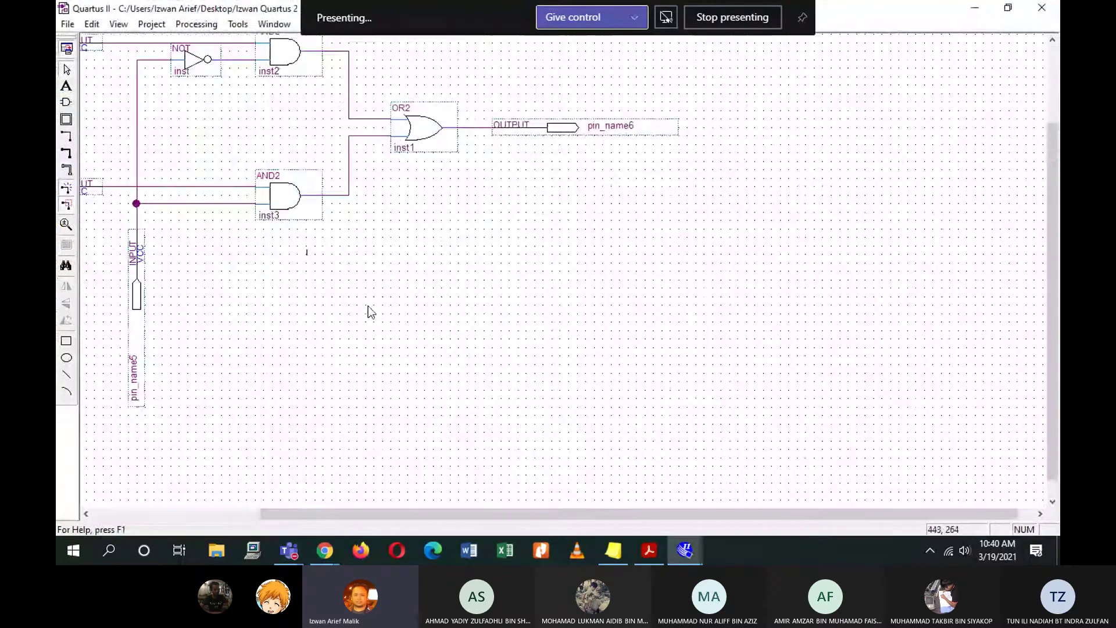
scroll(368, 306, "up", 1, "ctrl")
left_click_drag(429, 518, 276, 519)
scroll(350, 435, "up", 3)
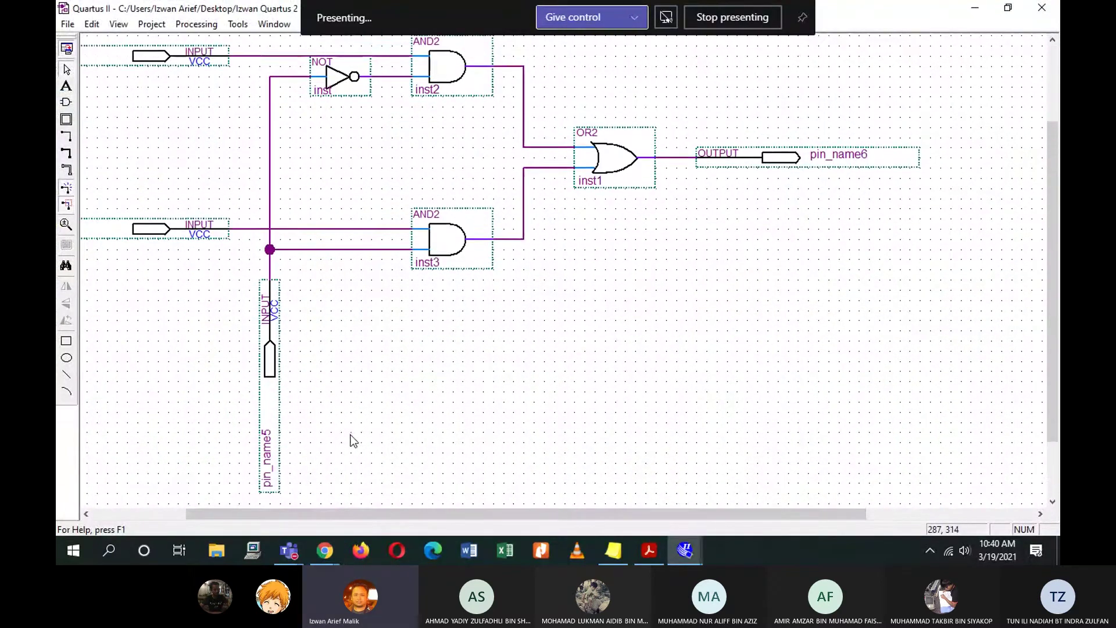
scroll(352, 440, "up", 1)
left_click_drag(371, 514, 257, 501)
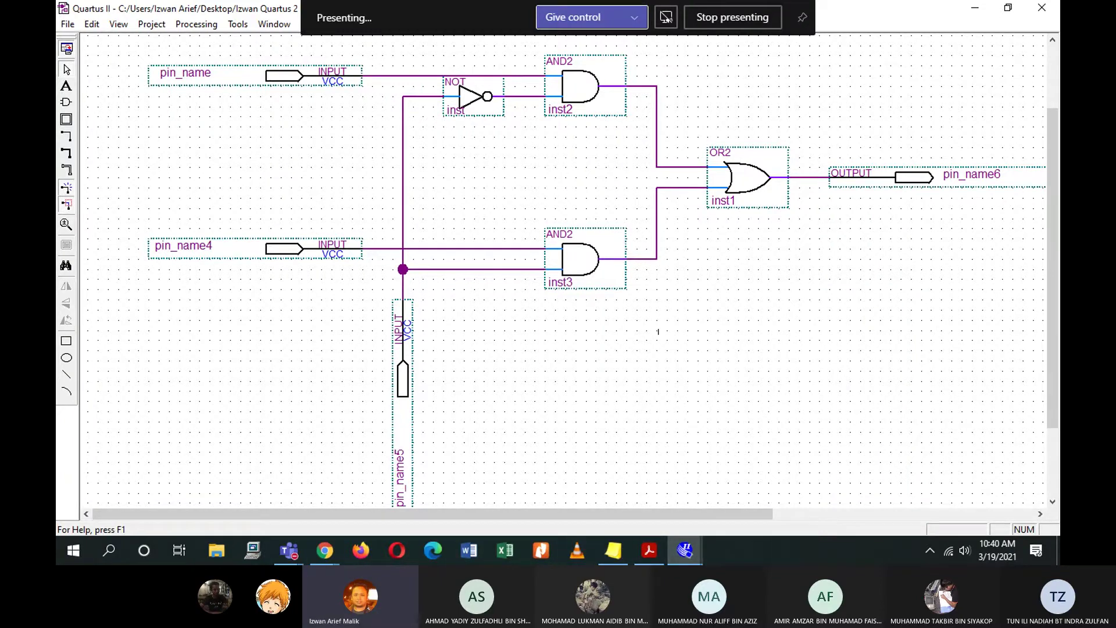
Check the multiplexer reference diagram in the browser, and name the upper horizontal input pin D0 and the lower one D1.
key("alt+Tab")
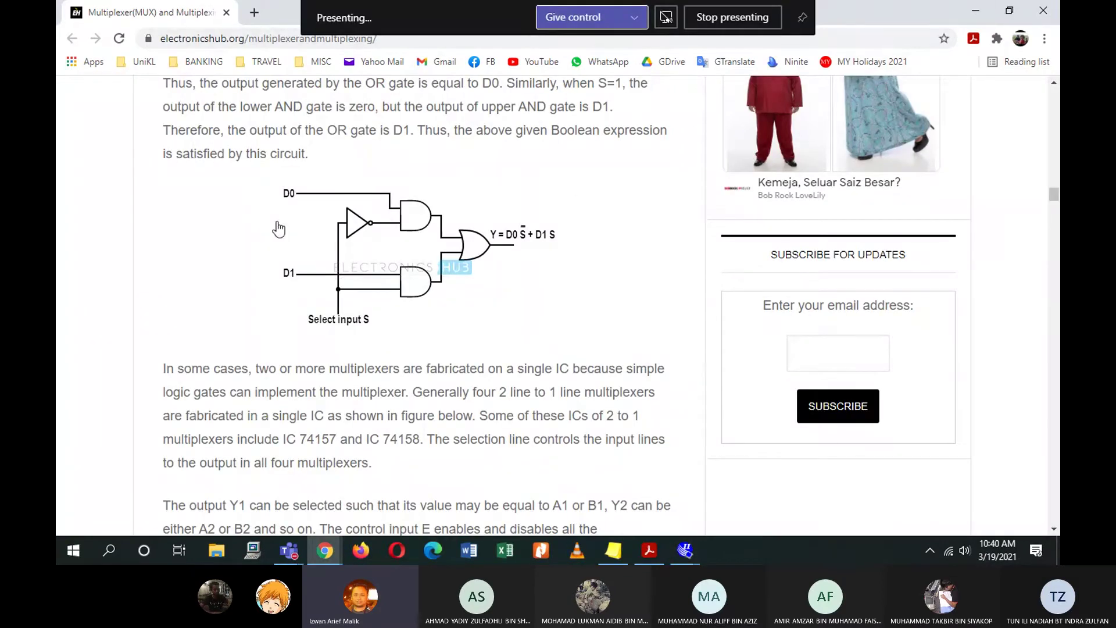
left_click(976, 11)
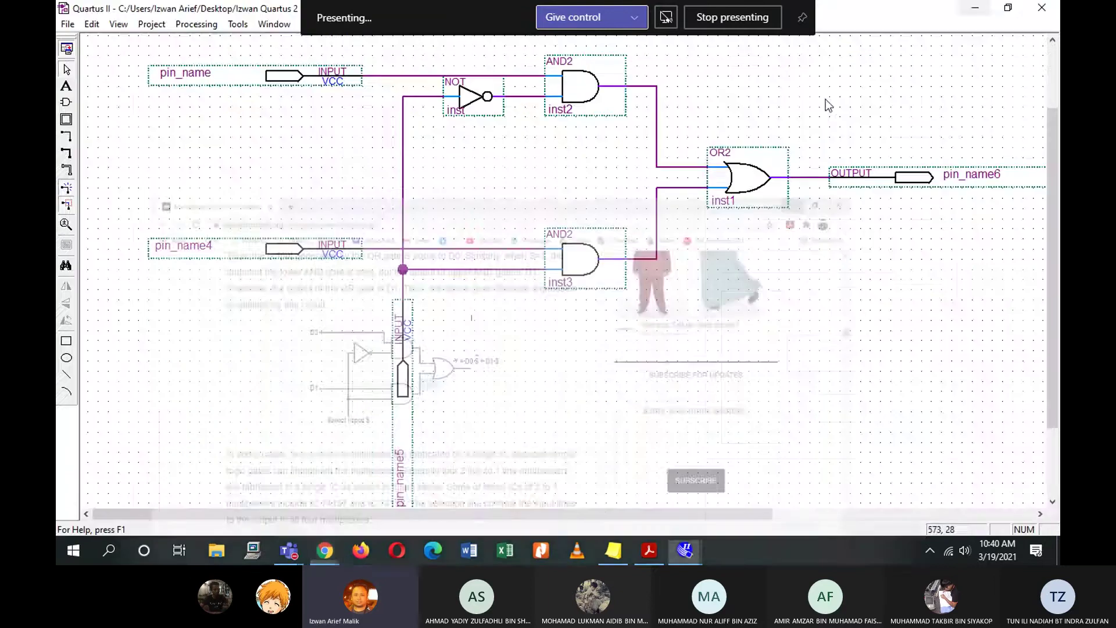
double_click(280, 85)
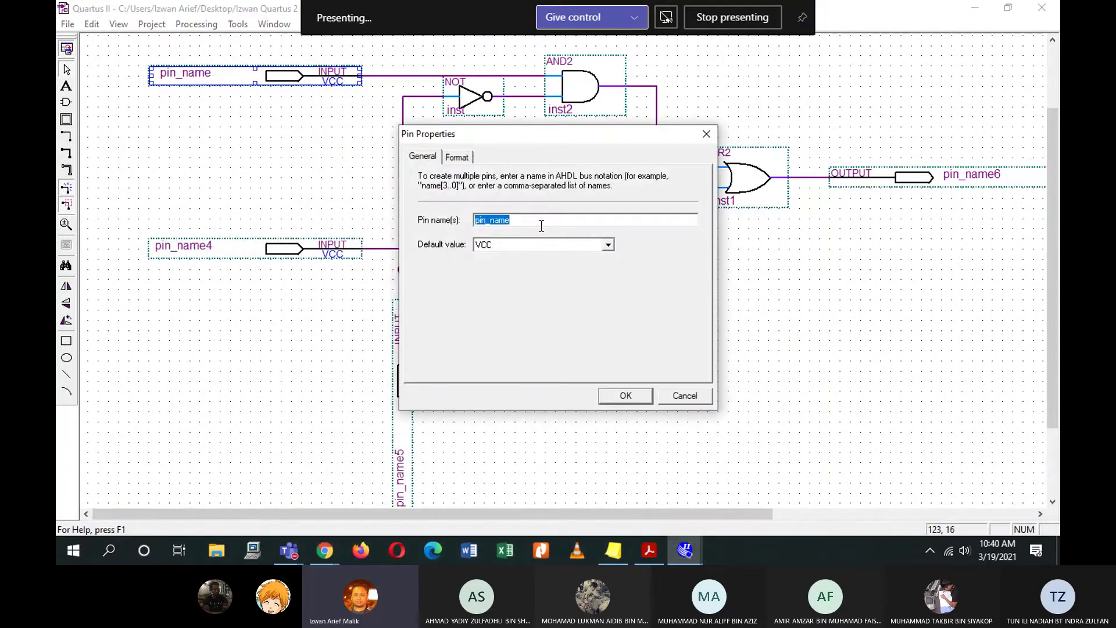
type("D0")
left_click(629, 398)
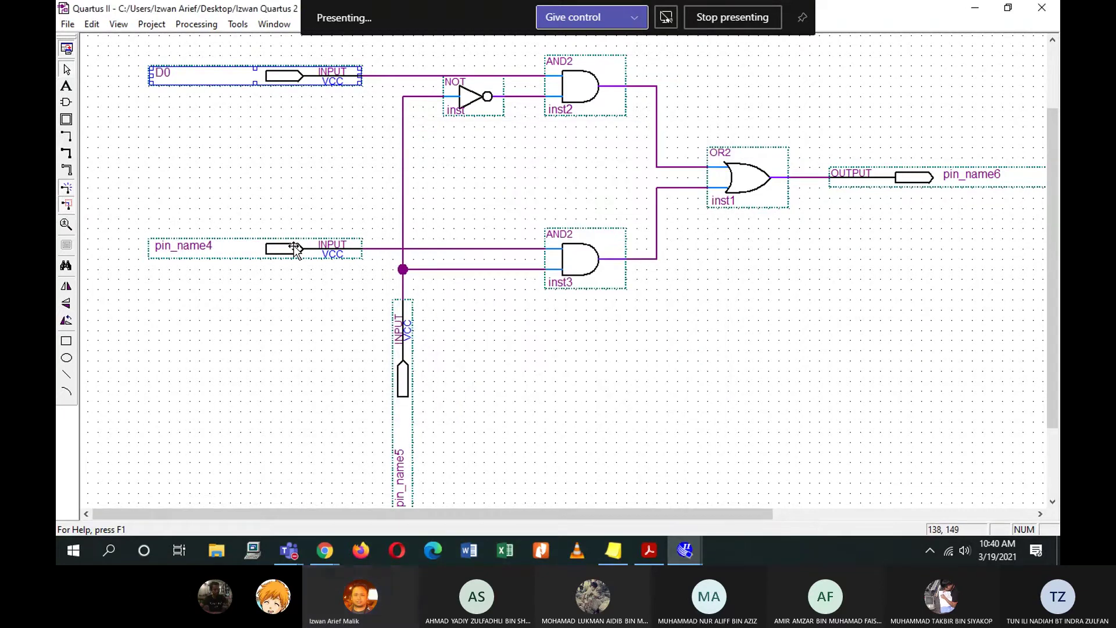
double_click(281, 249)
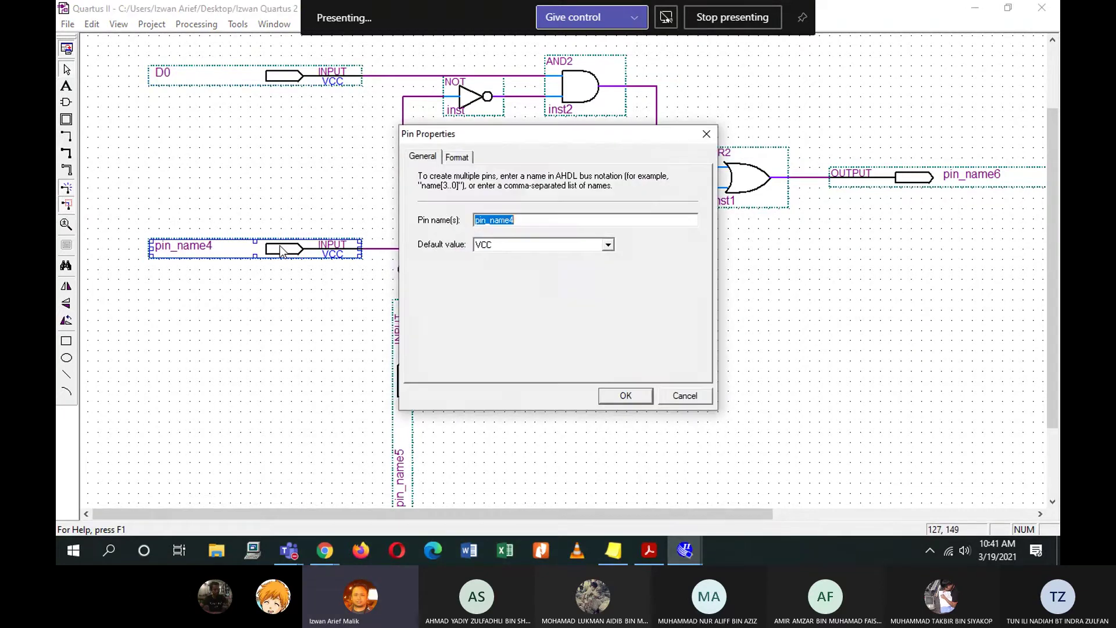
type("D1")
left_click(627, 396)
Name the vertical select input pin S and the output pin Y.
double_click(402, 378)
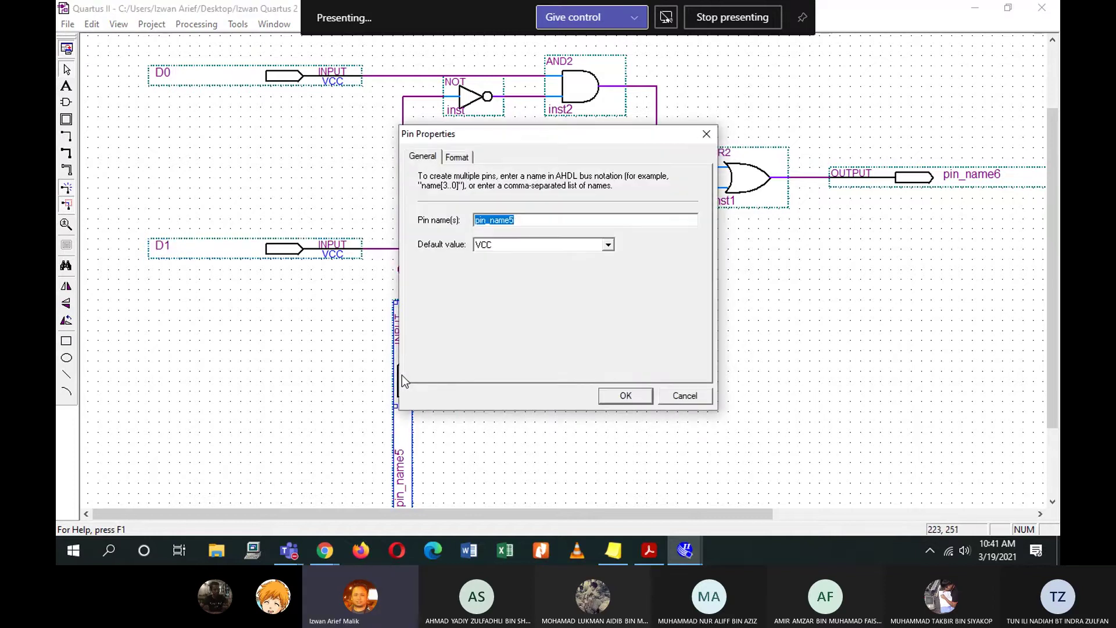
type("S")
left_click(625, 395)
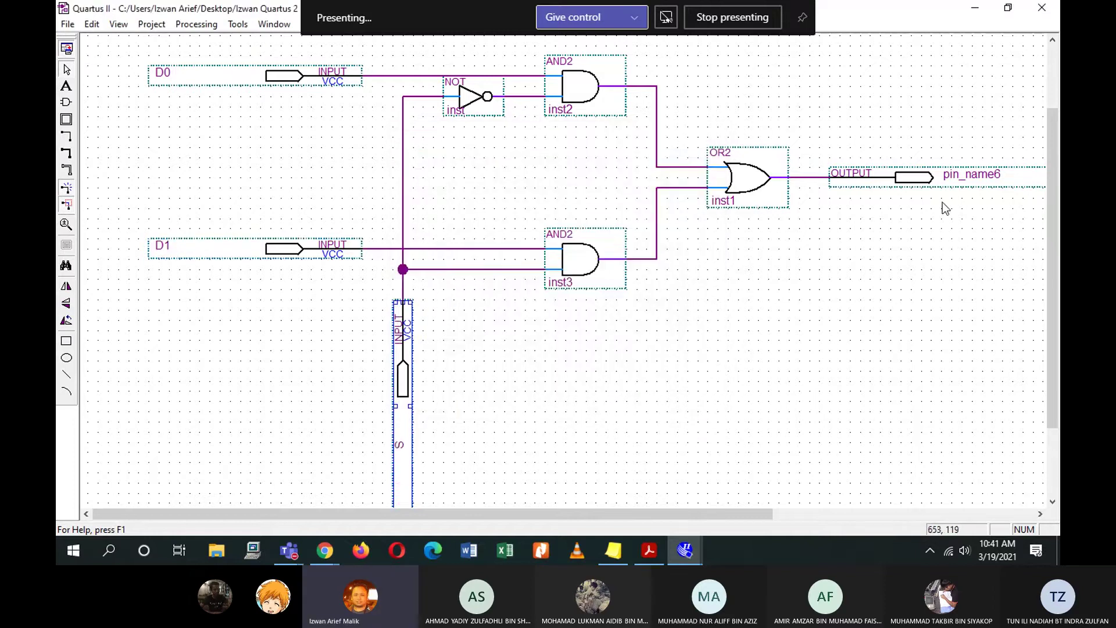
double_click(914, 179)
type("Y")
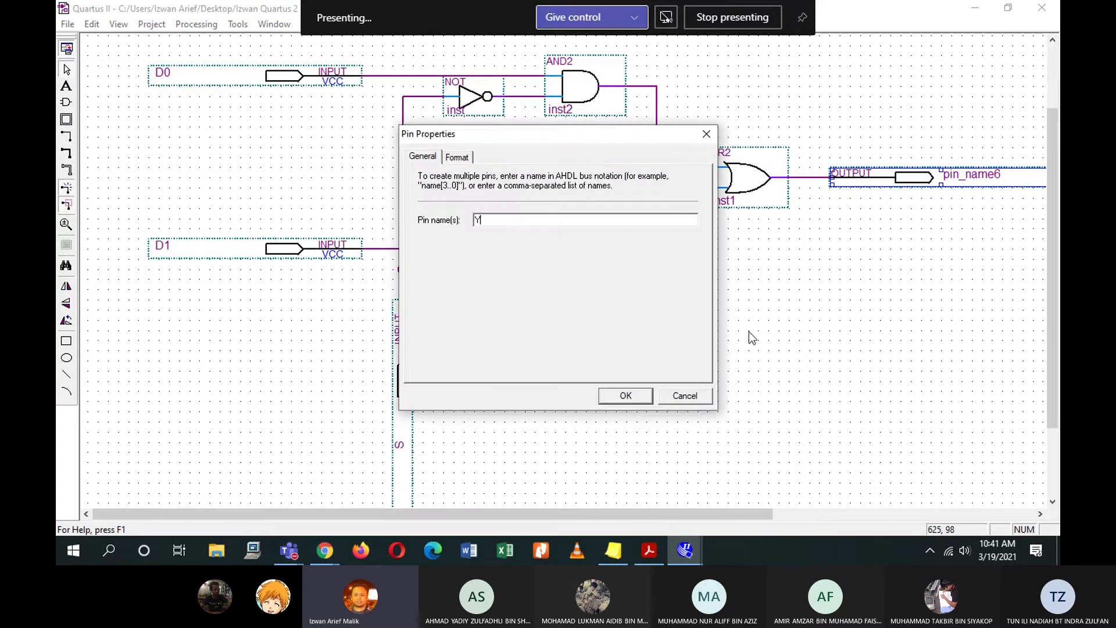
left_click(618, 398)
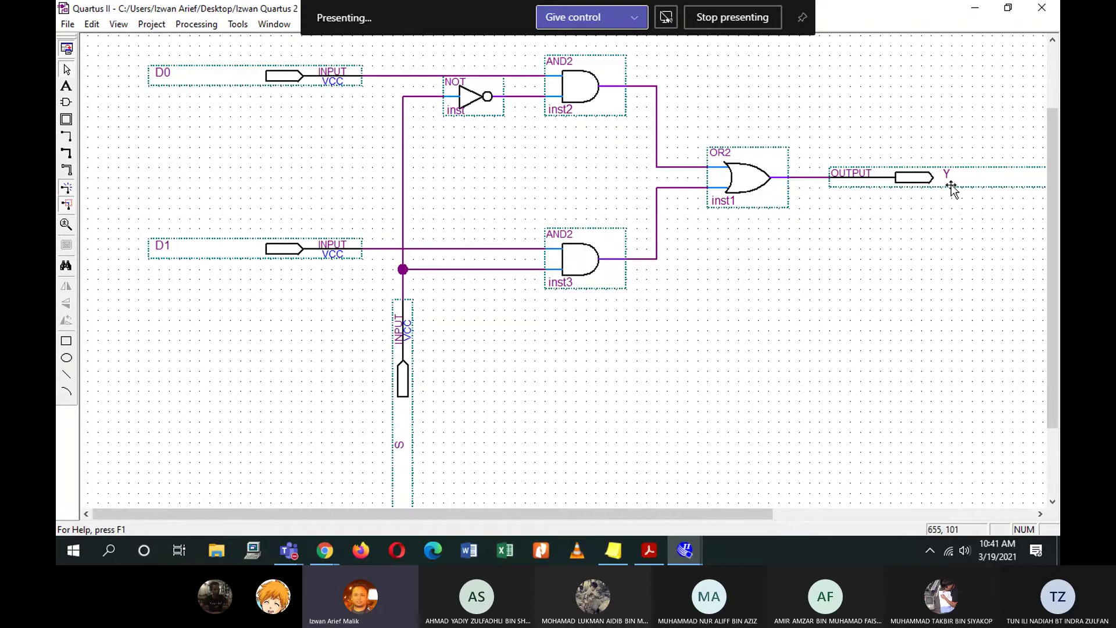
left_click(904, 414)
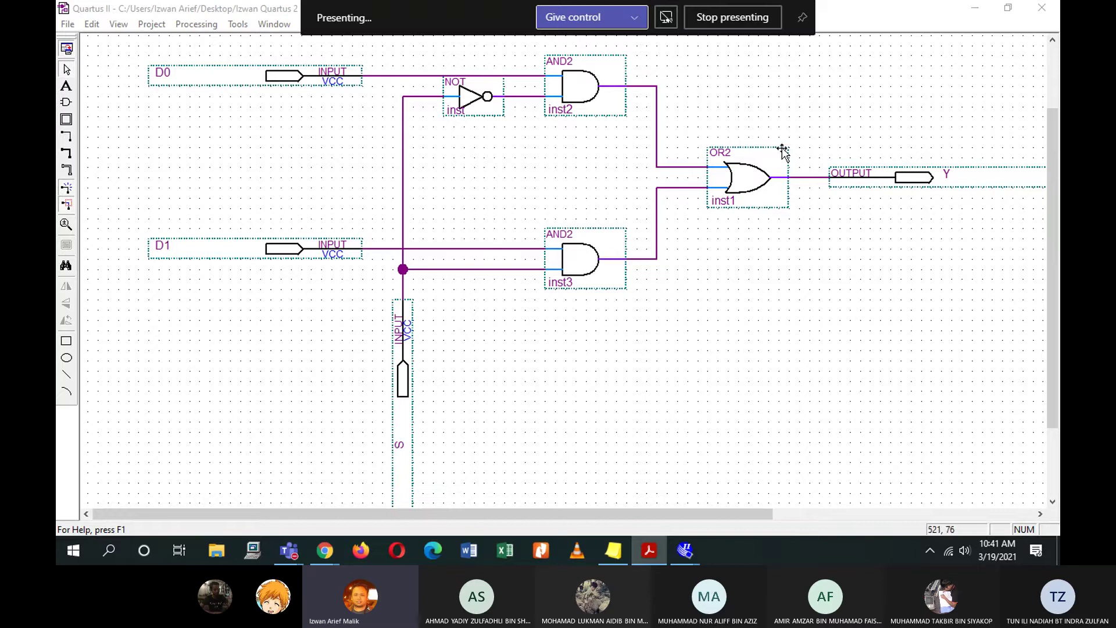
Attach the schematic window back to the main Quartus II window and bring the whole circuit into view.
left_click(273, 24)
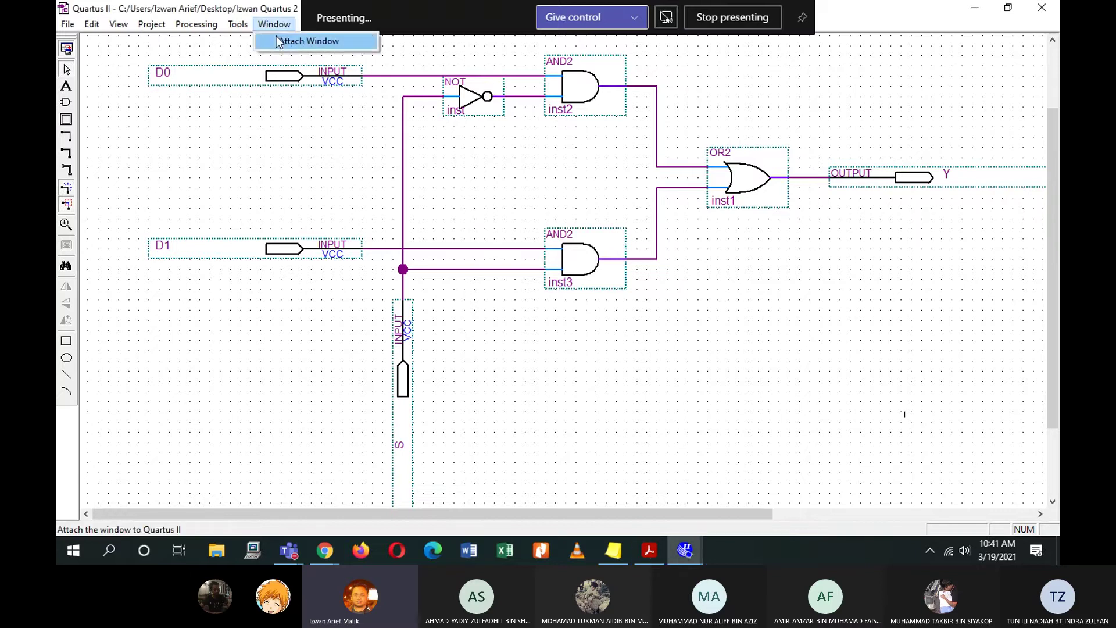
left_click(281, 41)
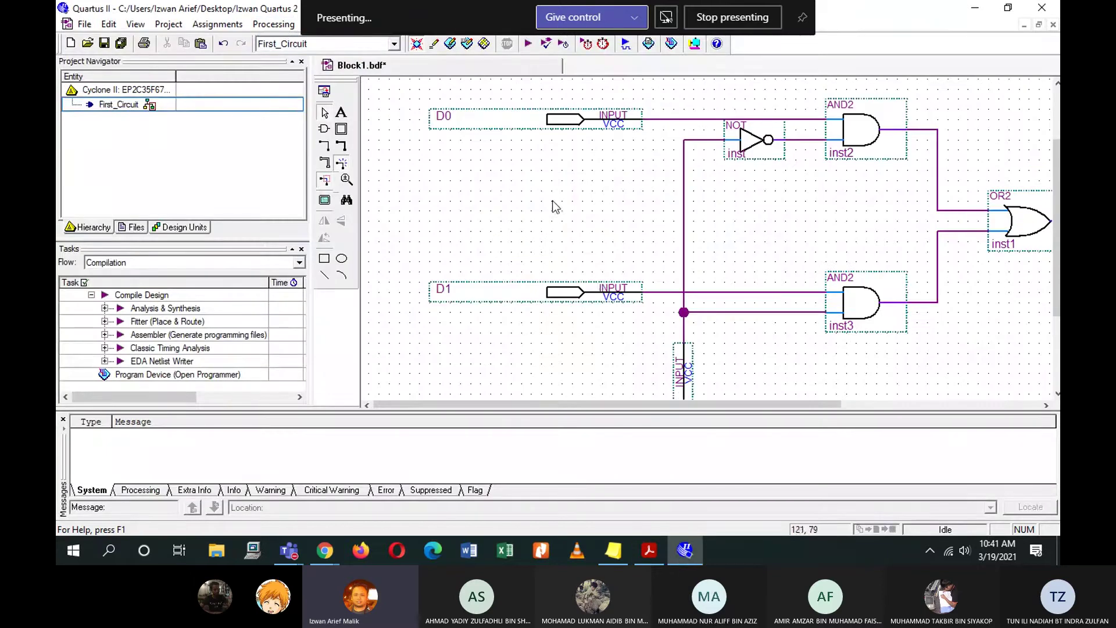
scroll(555, 206, "down", 4, "ctrl")
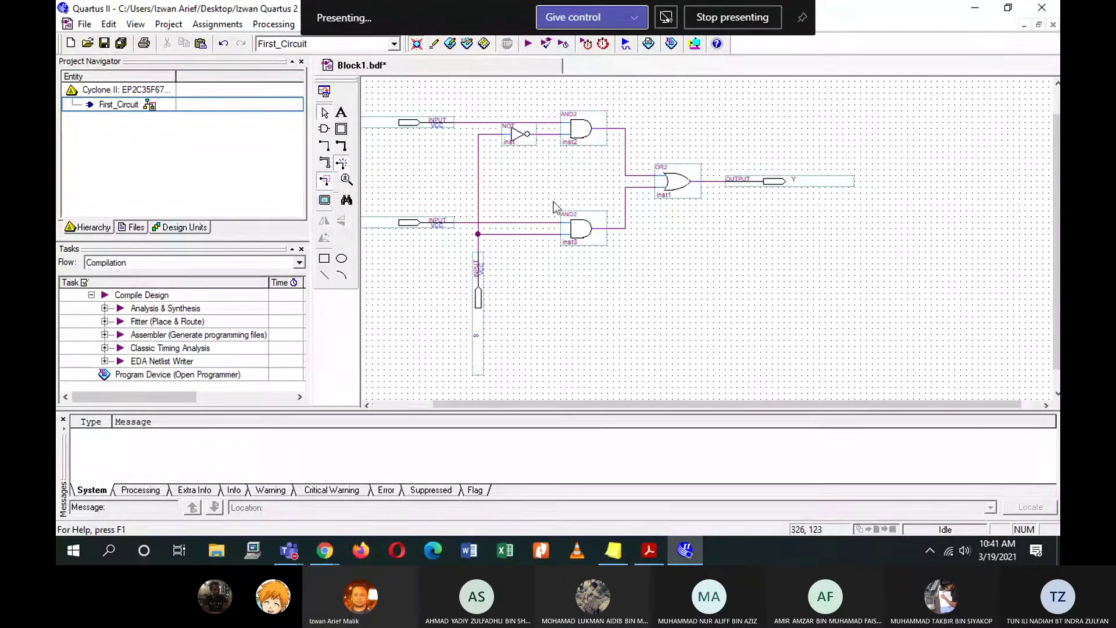
left_click_drag(661, 401, 601, 403)
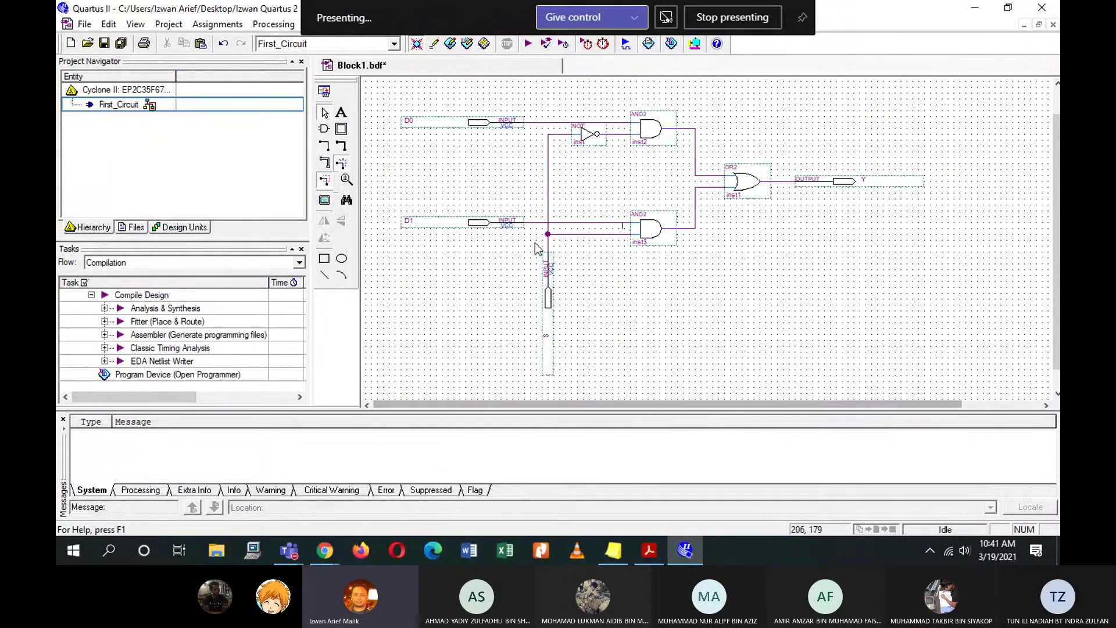
Save the schematic as First_Circuit in the project folder as a Block Diagram/Schematic File, added to the current project.
left_click(85, 25)
left_click(132, 195)
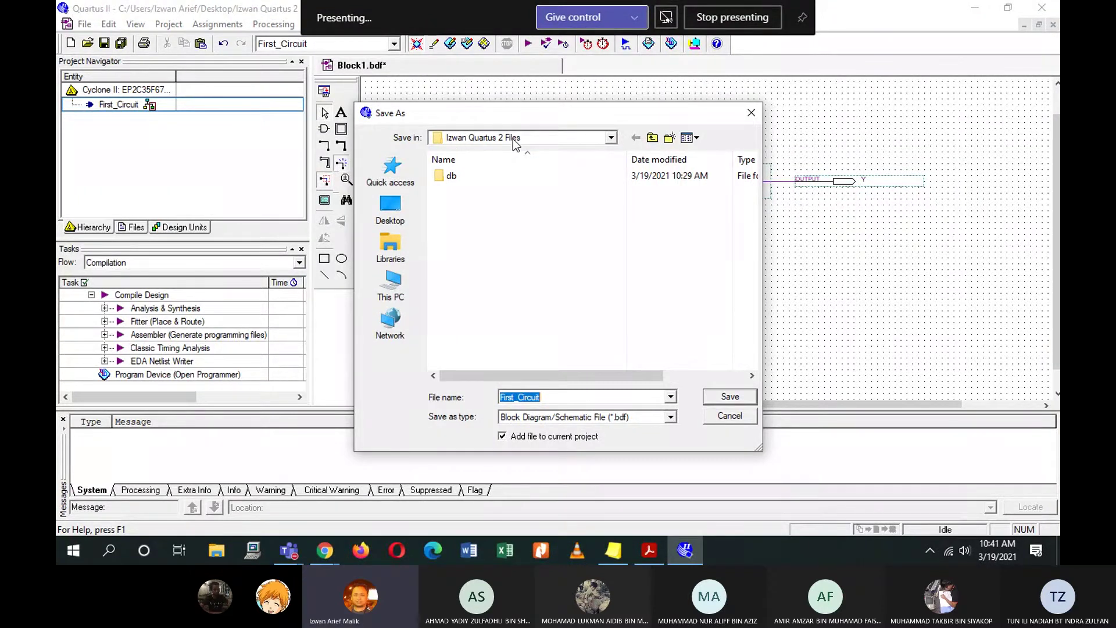
left_click(727, 397)
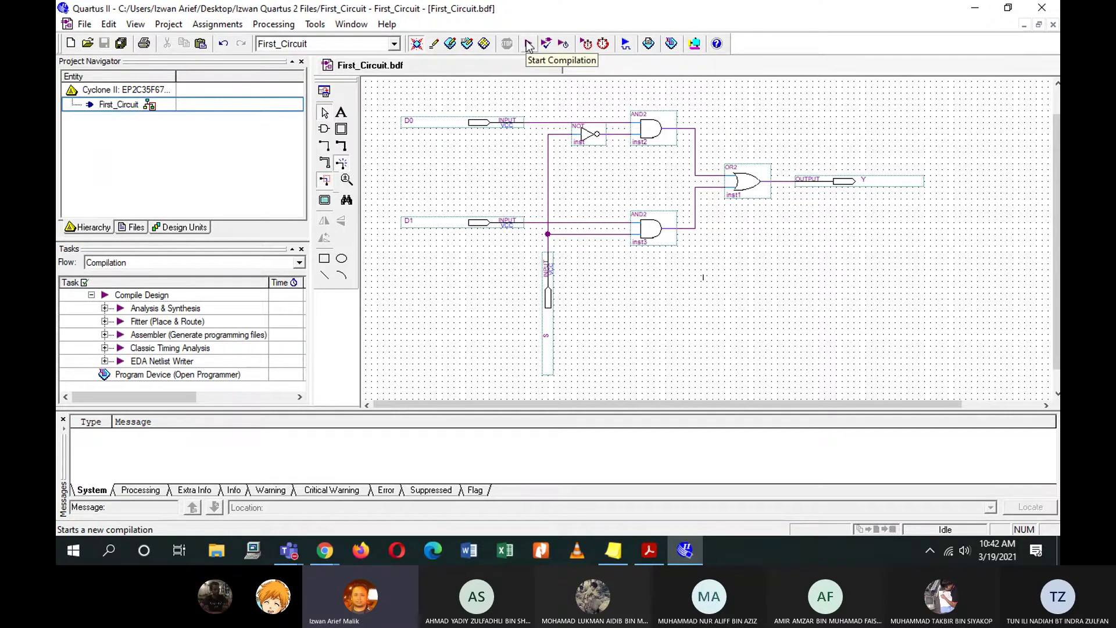
Run Analysis & Synthesis on the First_Circuit design and dismiss its completion message.
left_click(260, 26)
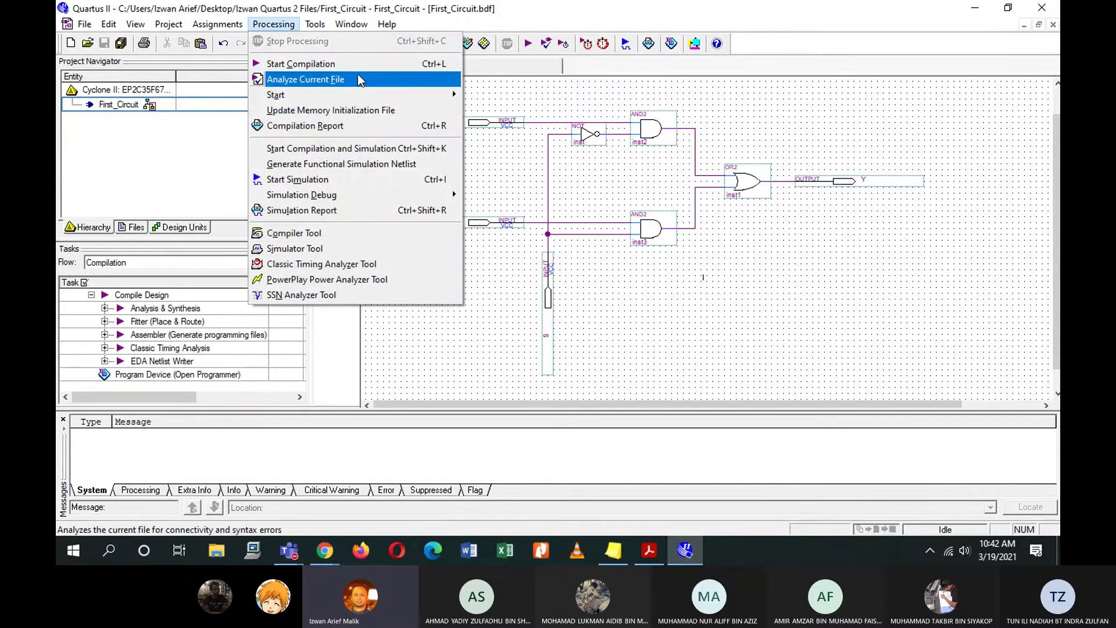
mouse_move(361, 93)
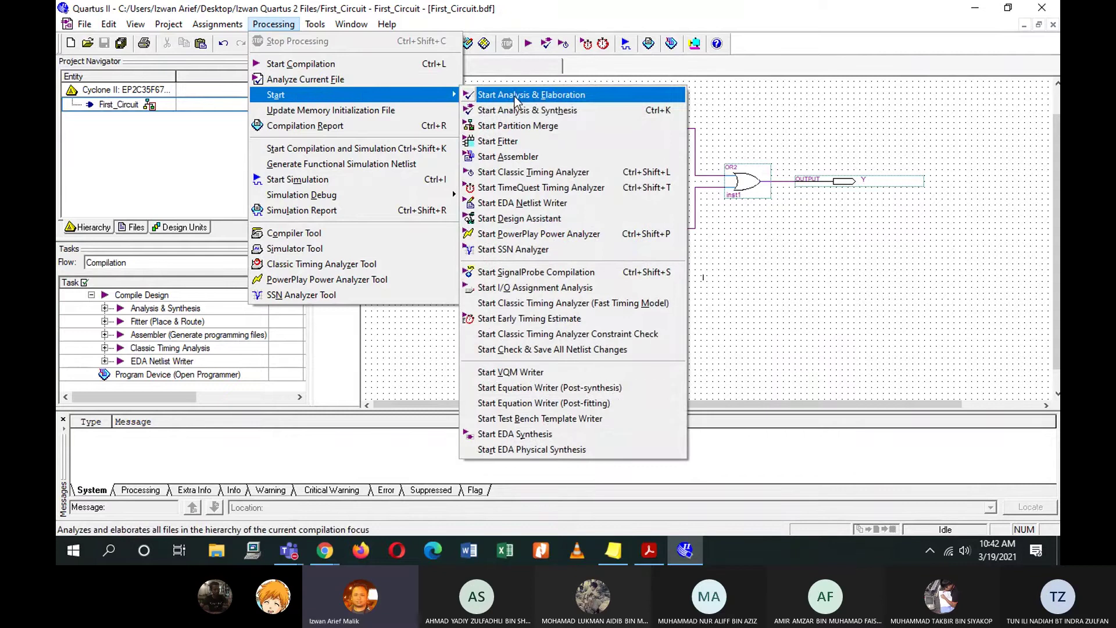
left_click(520, 111)
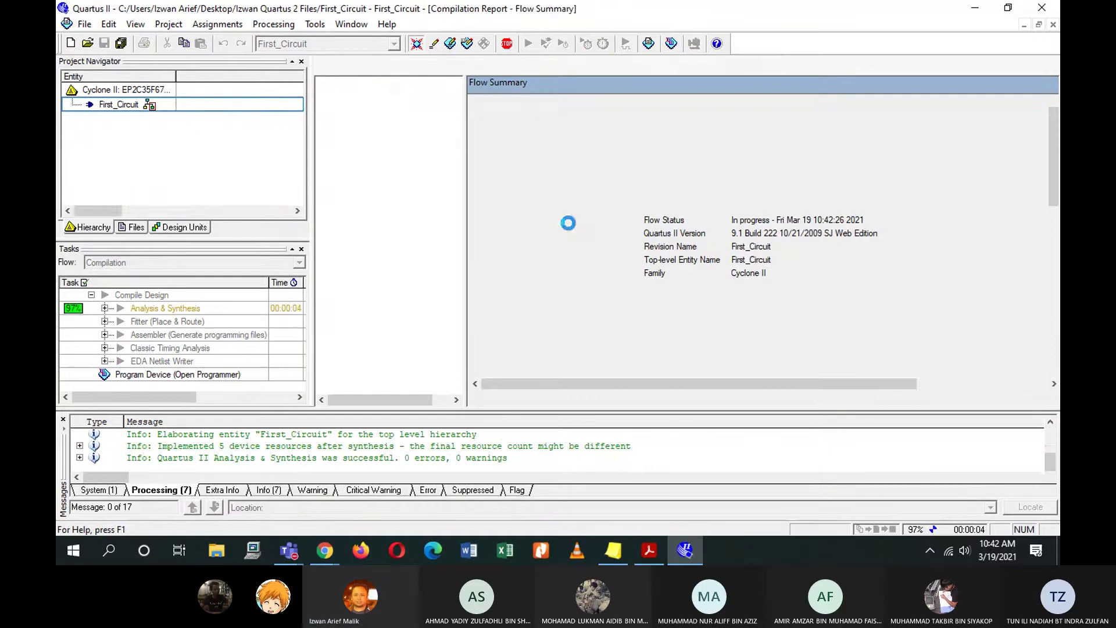
left_click(611, 305)
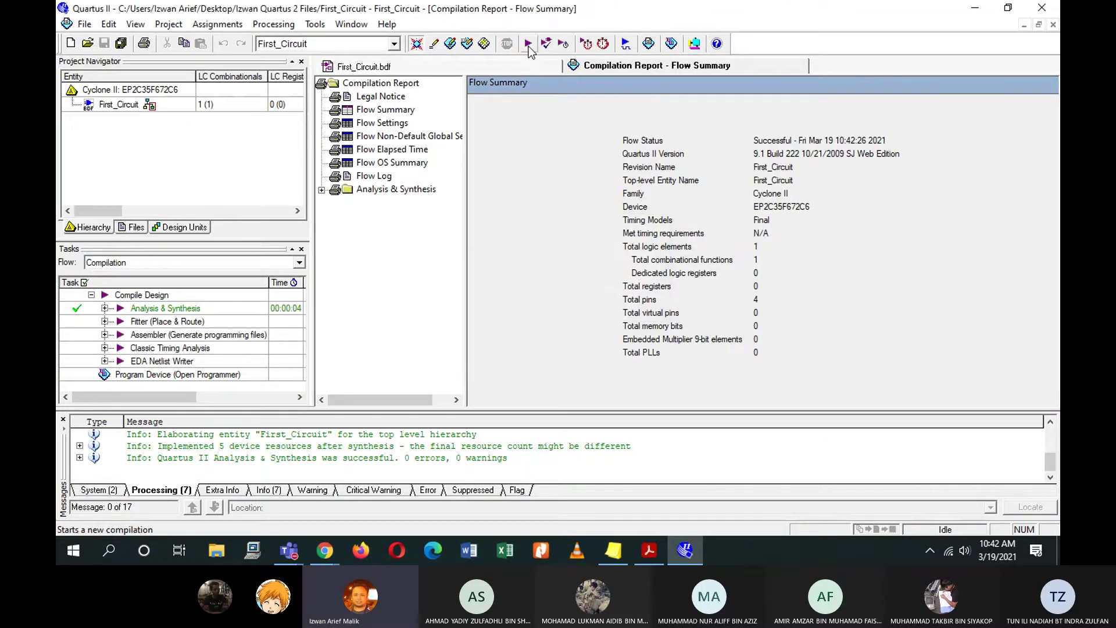
Run a full compilation of First_Circuit and dismiss its completion message.
left_click(217, 24)
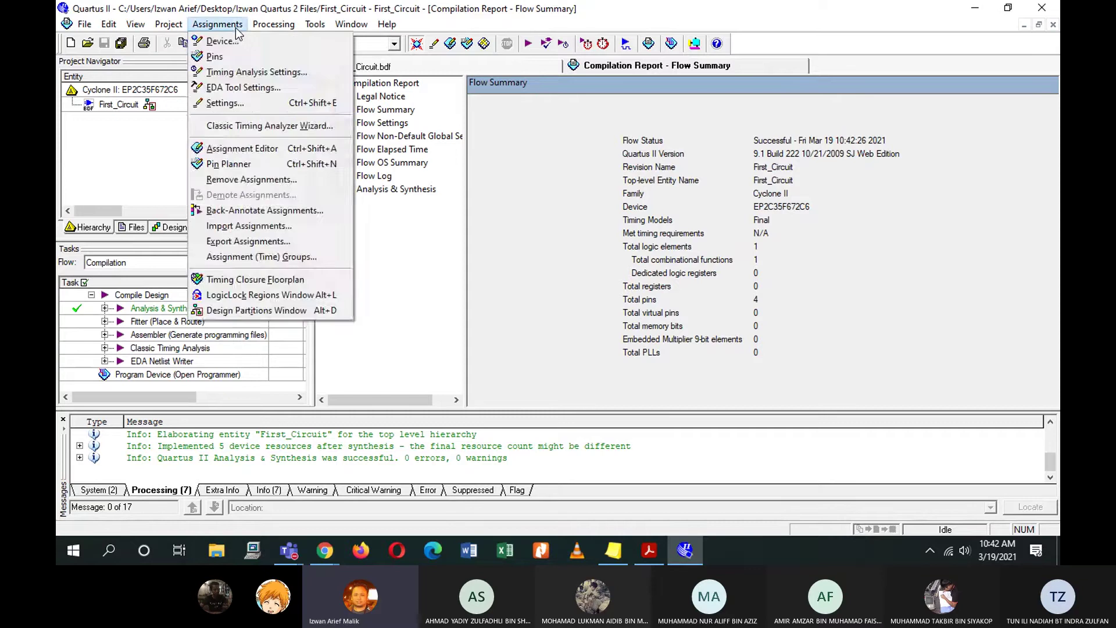
mouse_move(273, 24)
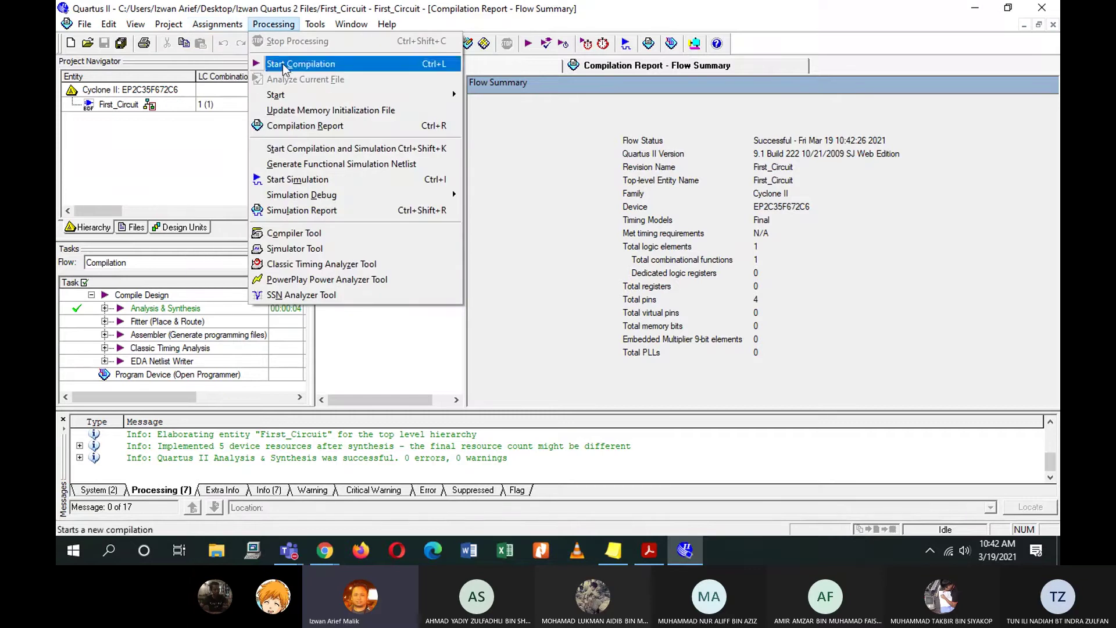
left_click(509, 40)
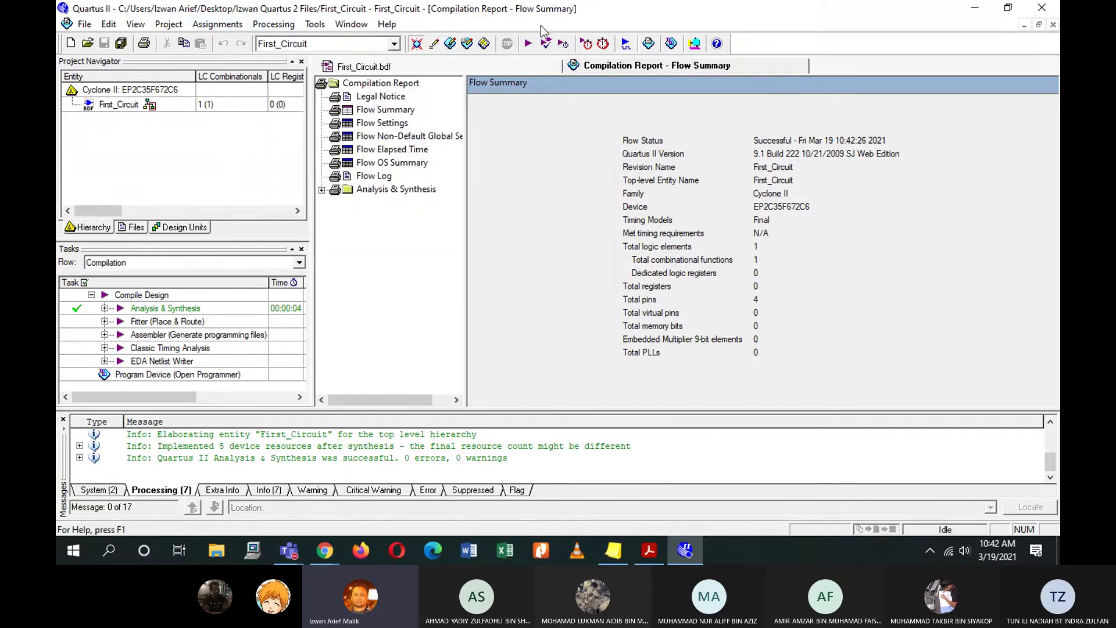
left_click(534, 44)
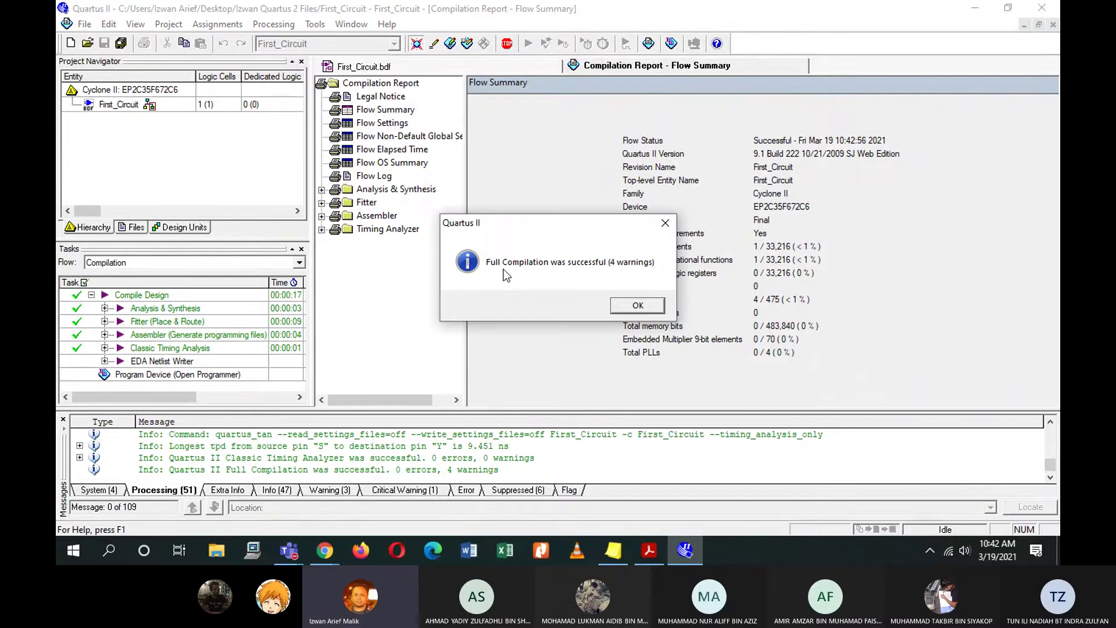
left_click(637, 309)
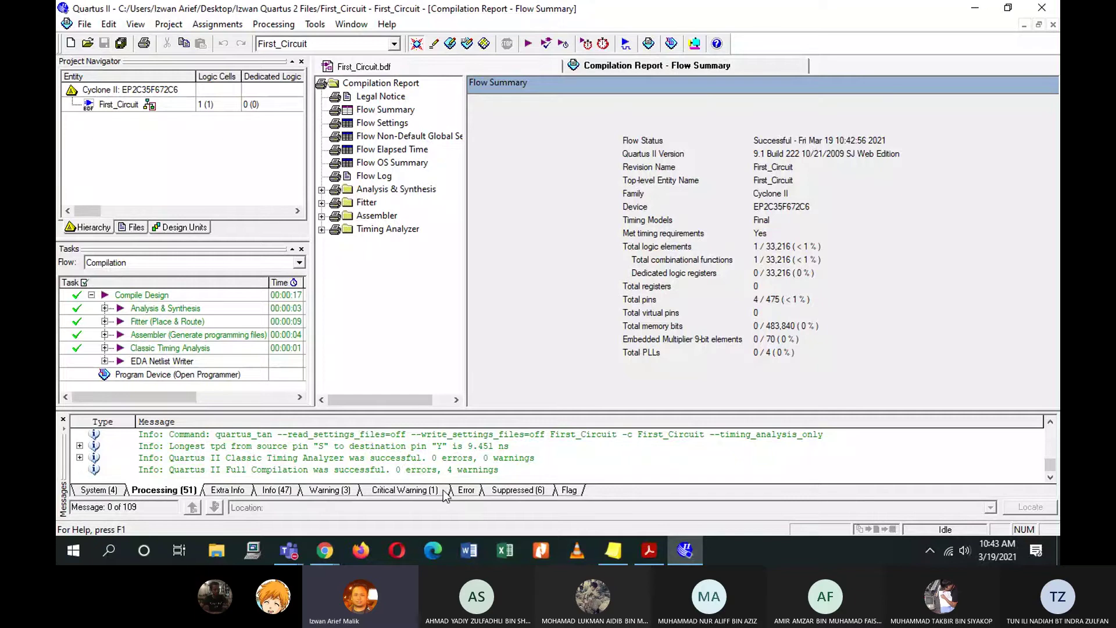
Review the compilation's error, critical warning and warning messages, and return to the processing messages.
left_click(466, 492)
left_click(423, 491)
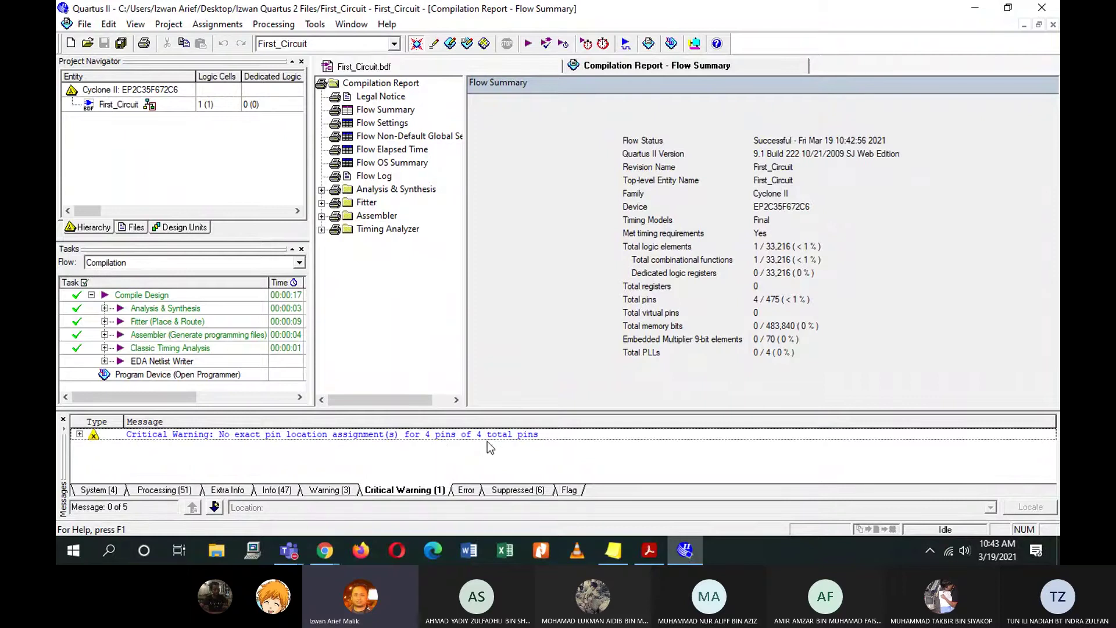
left_click(342, 491)
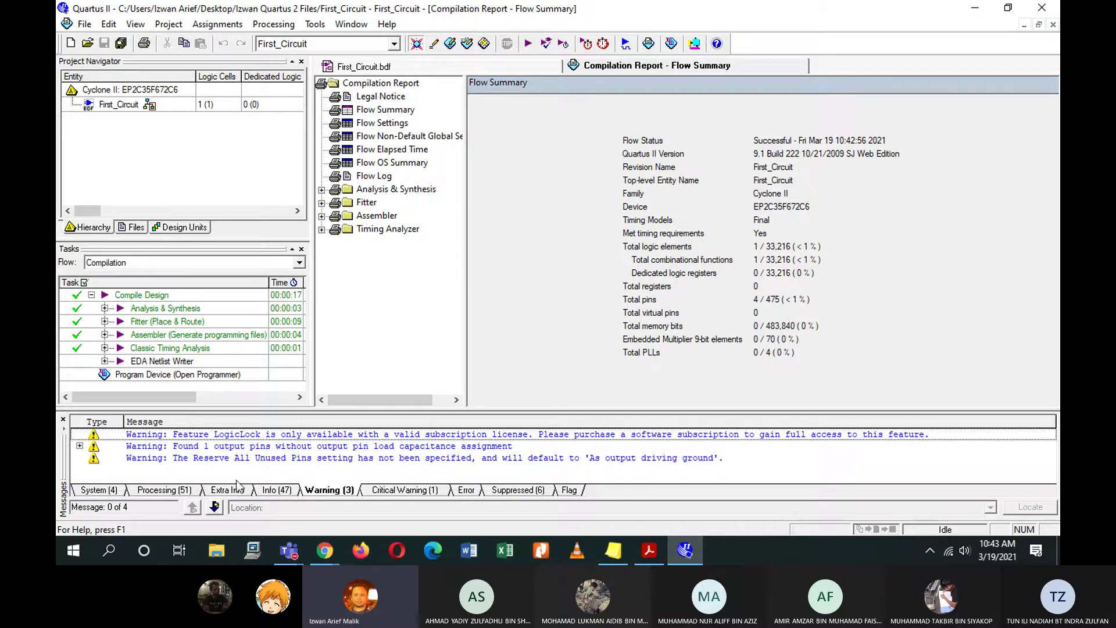
left_click(143, 491)
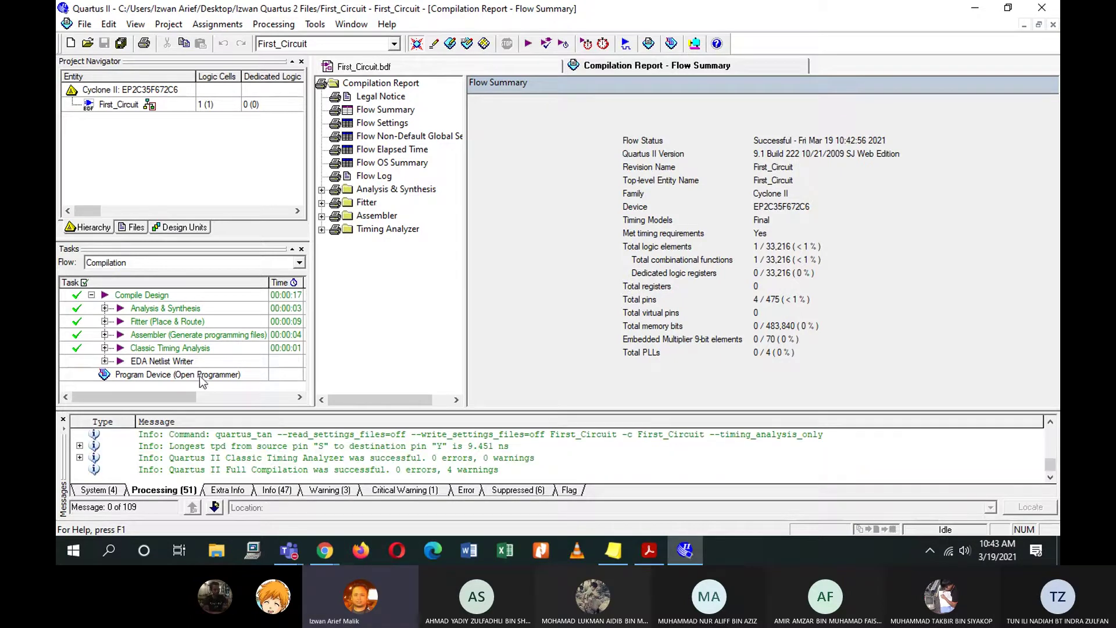
Return to the First_Circuit.bdf schematic and move the entire circuit up slightly, making room beneath it.
left_click(522, 67)
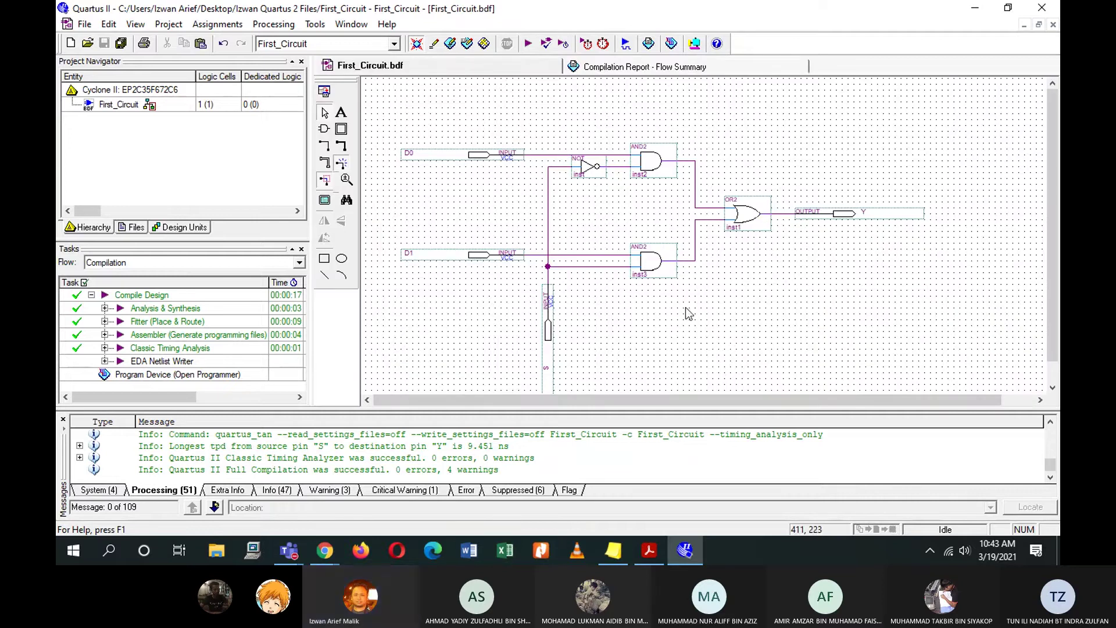
key("ctrl+a")
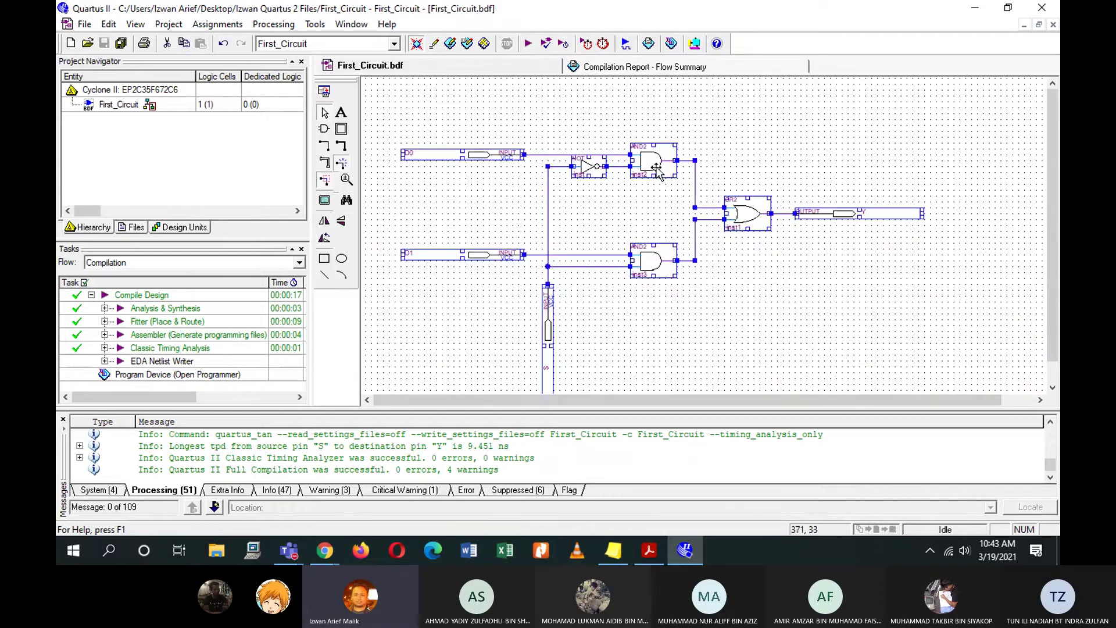
left_click_drag(656, 174, 656, 140)
left_click(754, 287)
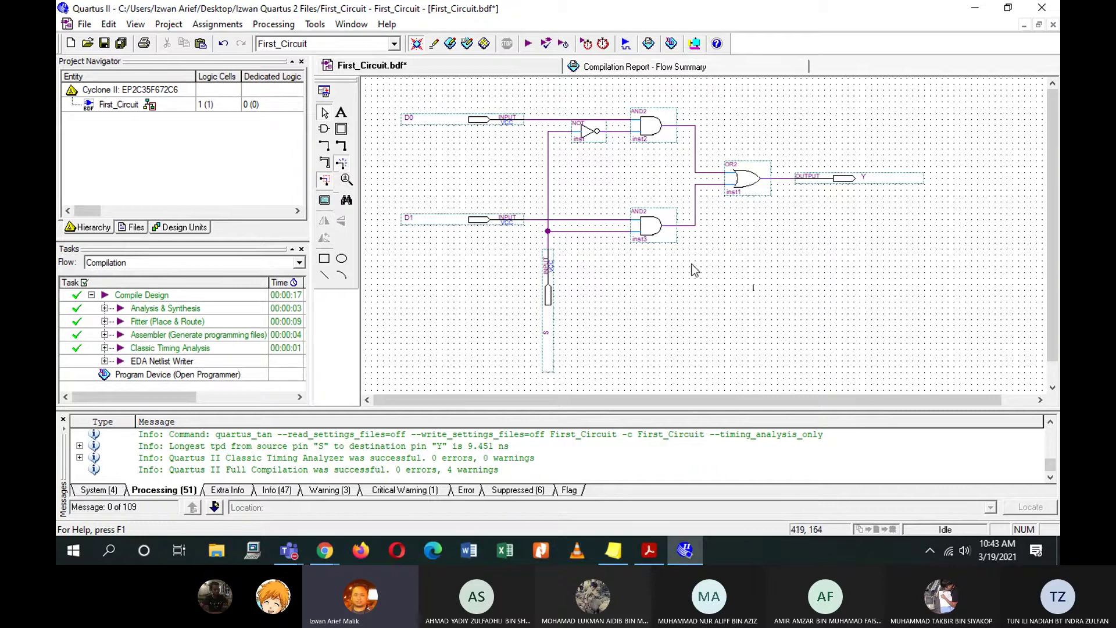
Place two AND2 gates from the logic primitives, one under the NOT gate and one beneath the OR2 gate, and remove the latter.
left_click(324, 130)
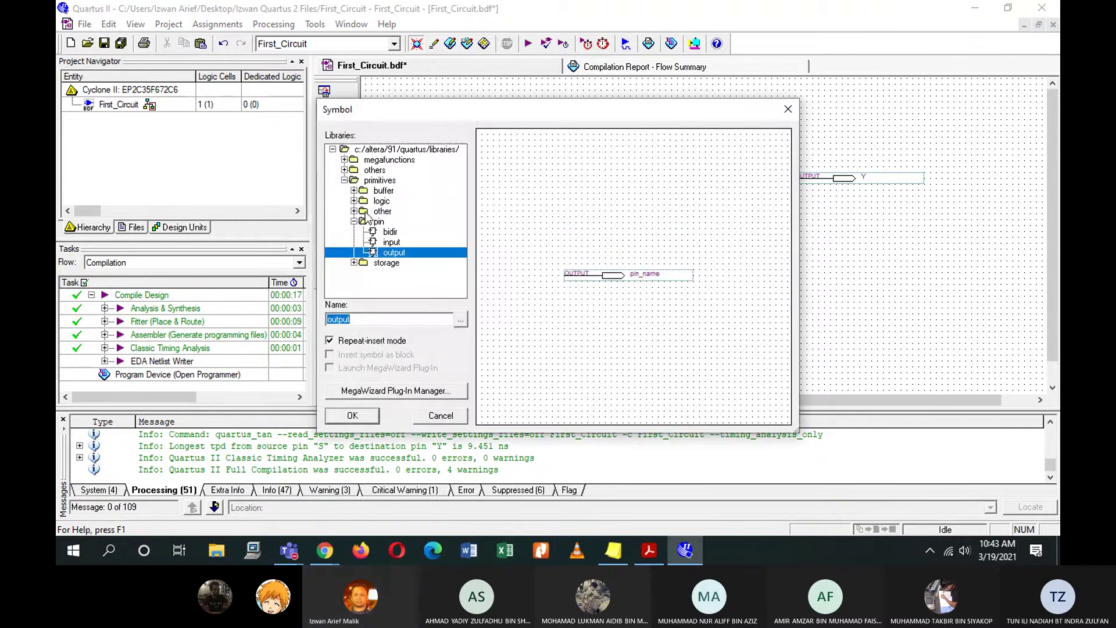
left_click(354, 201)
left_click(393, 222)
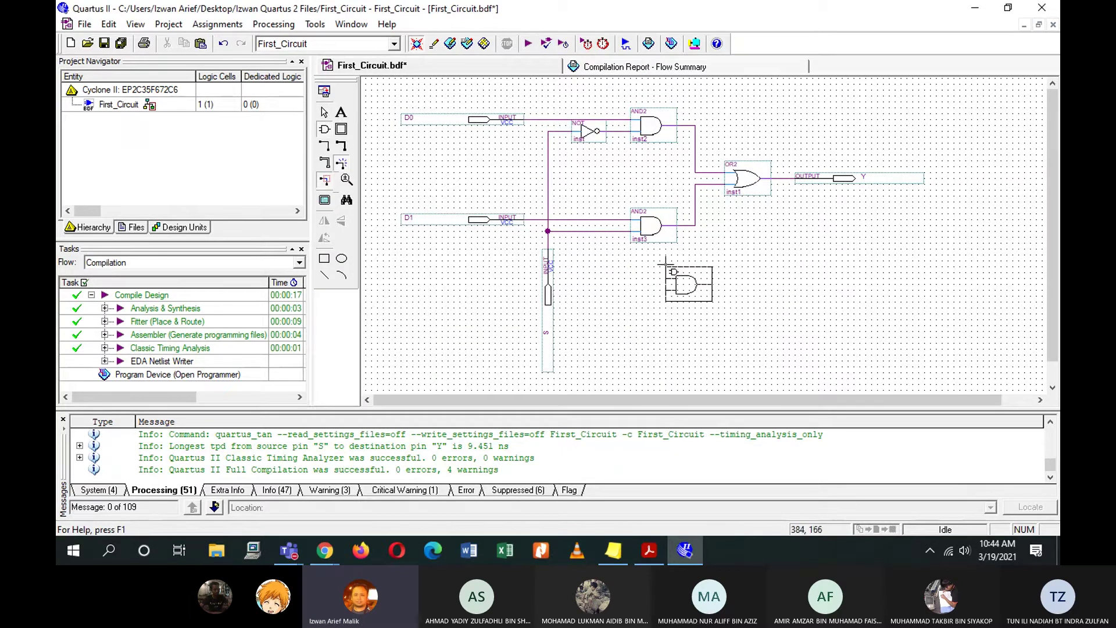
left_click(594, 157)
right_click(728, 233)
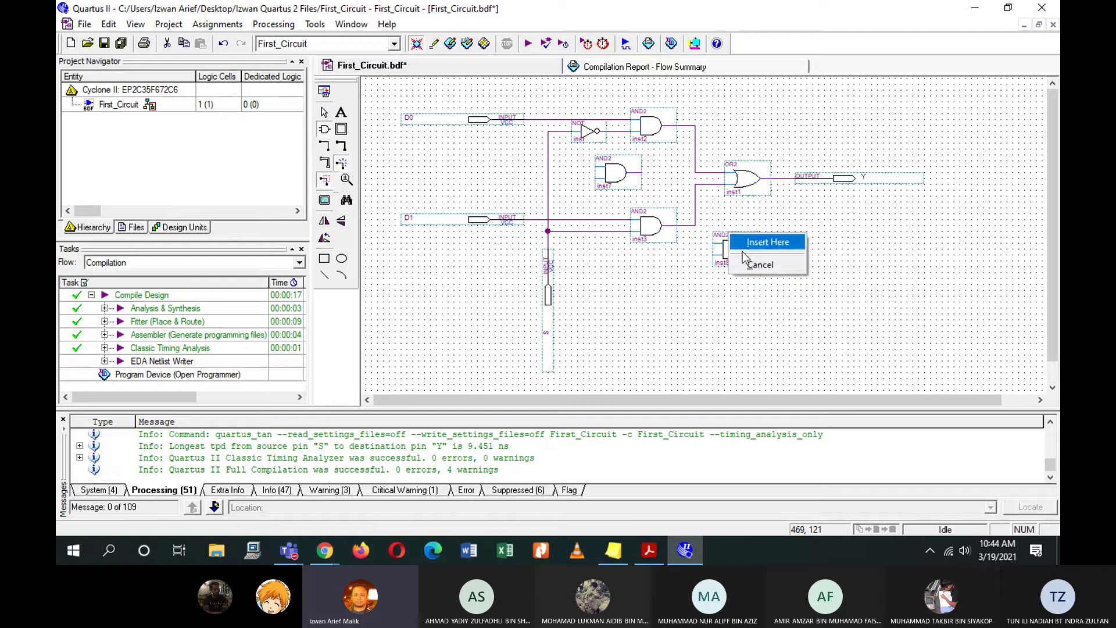
left_click(760, 265)
left_click(740, 253)
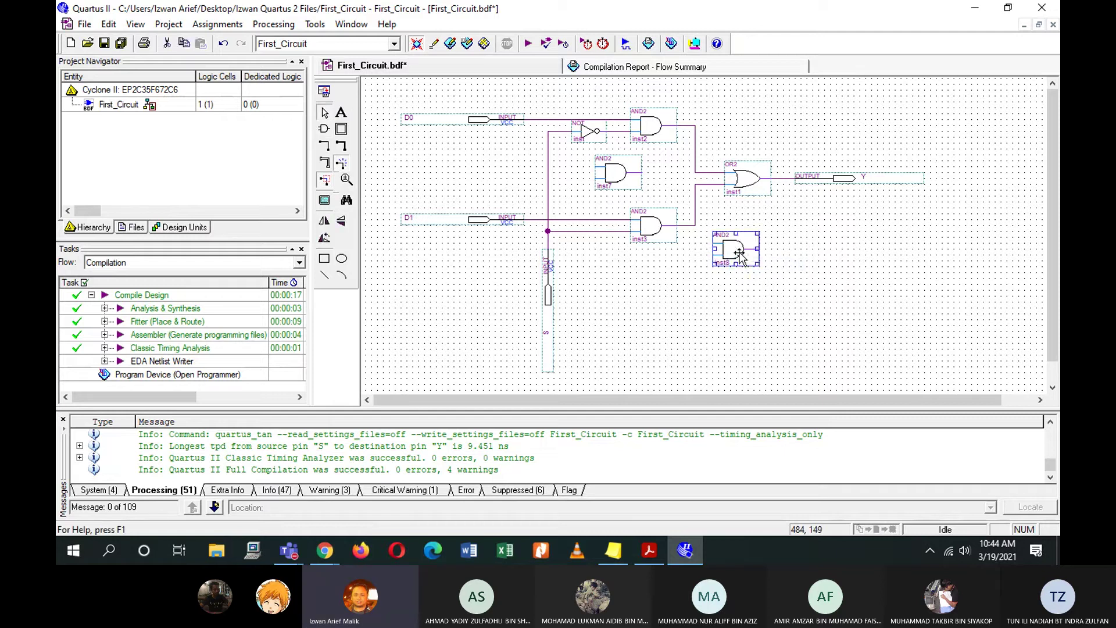
key("ctrl+x")
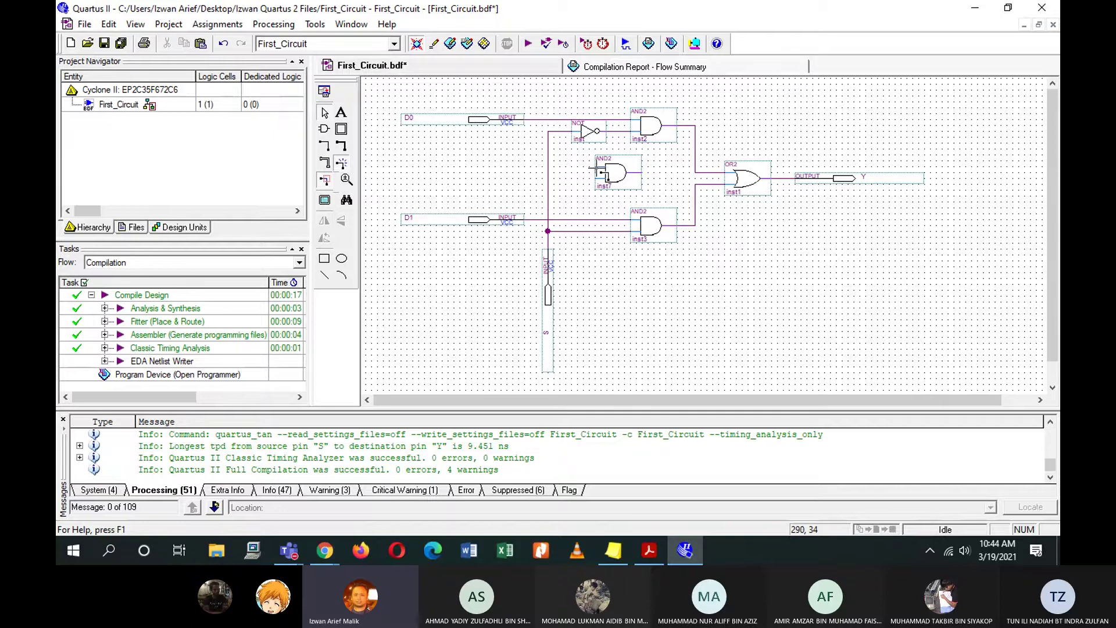
Move the spare AND2 gate to between the D0 and D1 pins, and back to the space beneath the NOT gate.
right_click(572, 166)
left_click(764, 244)
left_click(642, 172)
left_click_drag(610, 174, 472, 167)
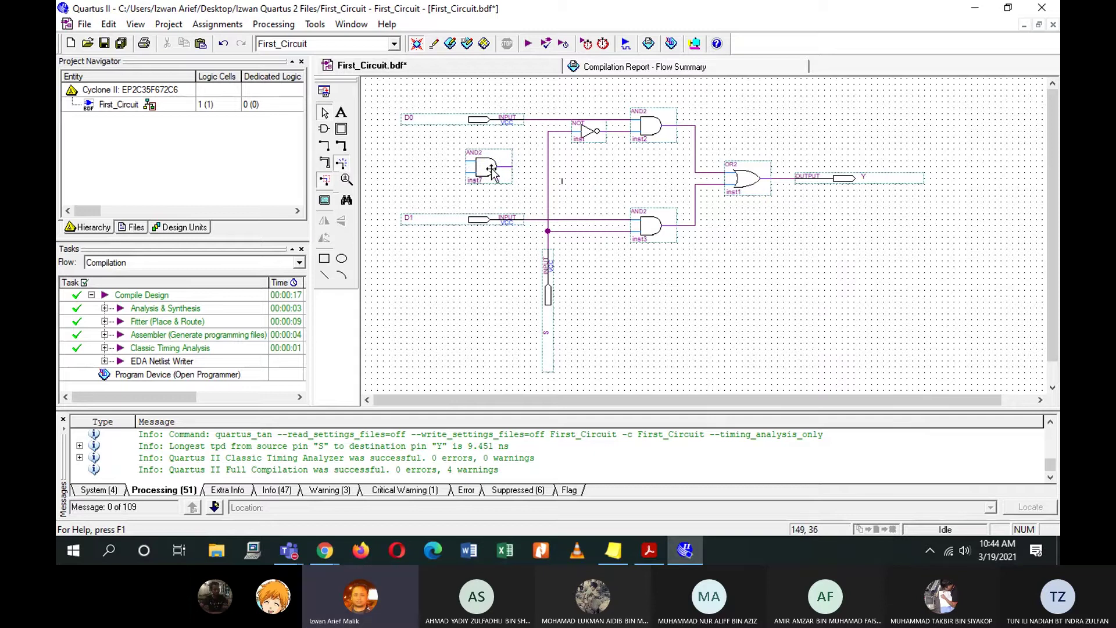
left_click_drag(494, 171, 590, 183)
left_click(631, 176)
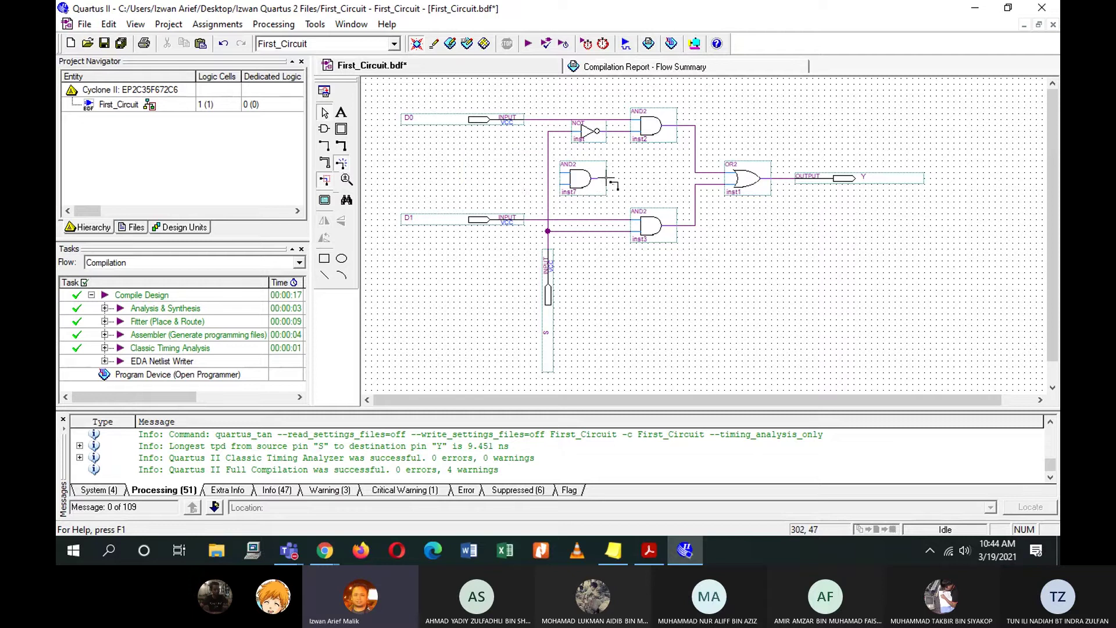
Draw a short L-shaped wire from the spare AND2 gate's output, and delete both the gate and the wire.
mouse_move(611, 178)
left_mouse_down()
mouse_move(617, 218)
mouse_move(640, 181)
mouse_move(613, 196)
left_mouse_up()
right_click(613, 190)
left_click(629, 185)
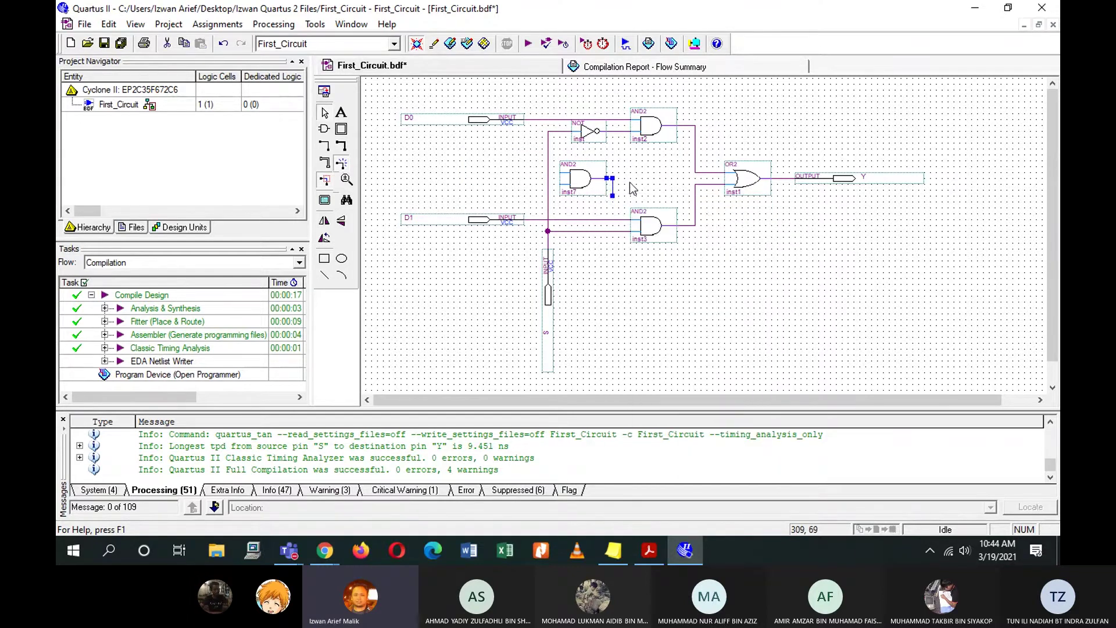
left_click(582, 185)
key("ctrl+x")
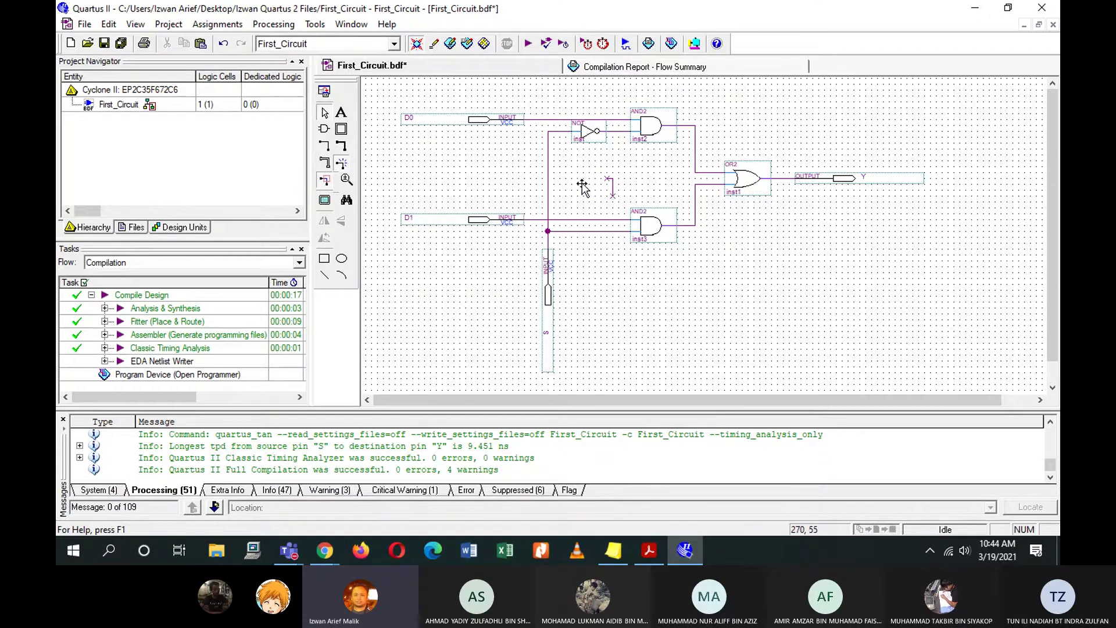
left_click_drag(587, 167, 633, 220)
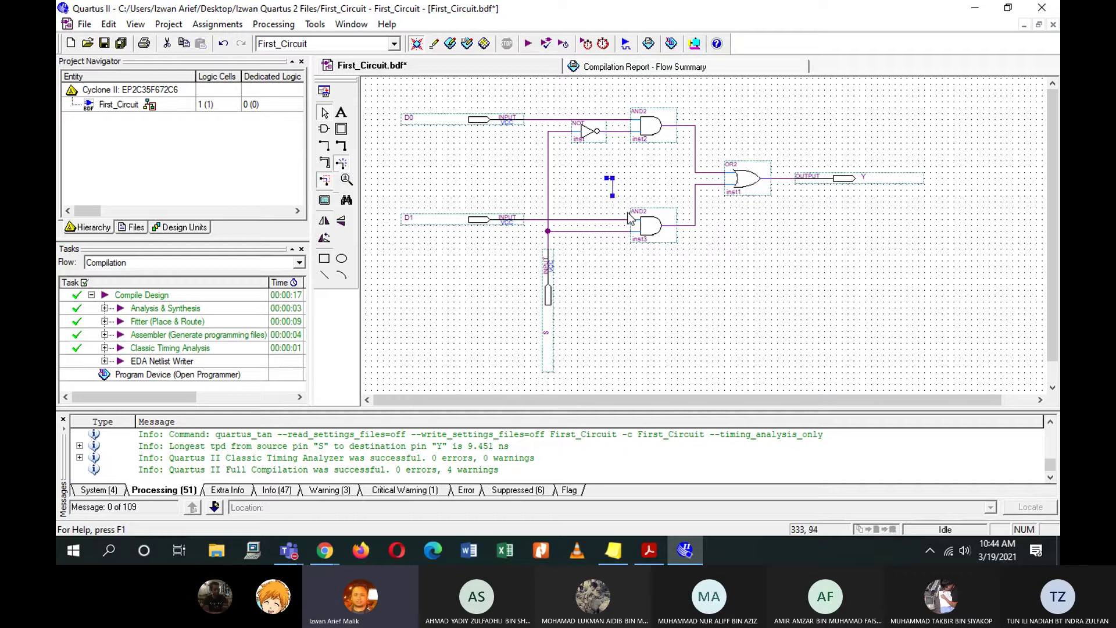
key("Delete")
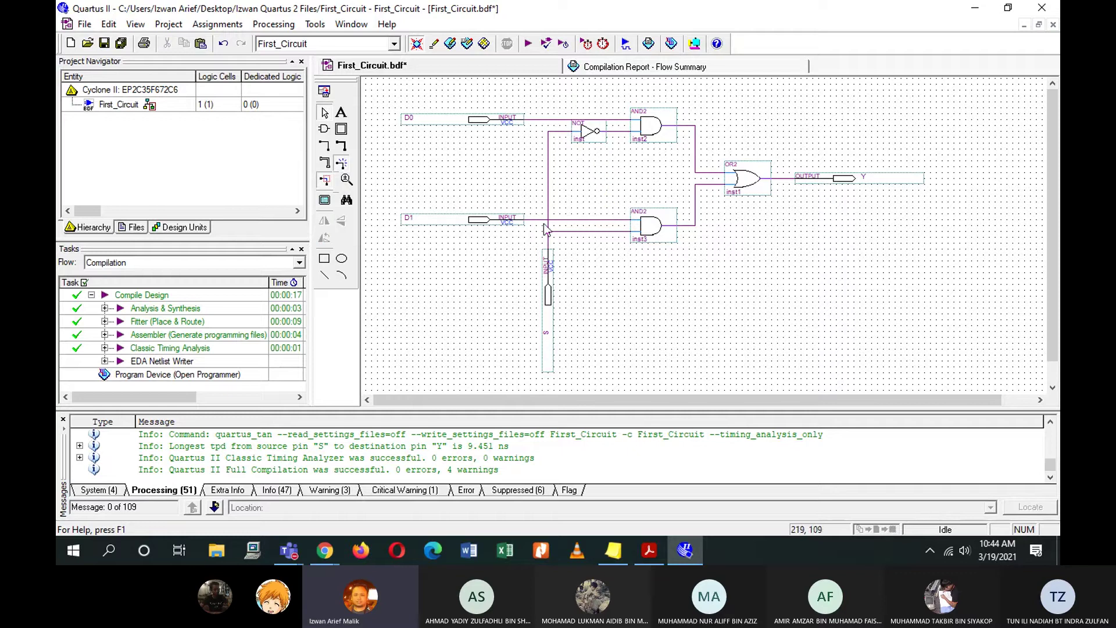
Delete the wire between the S line and the lower AND2 gate, and draw and undo a short stub at that input.
left_click(569, 231)
key("Delete")
left_click_drag(630, 232, 601, 233)
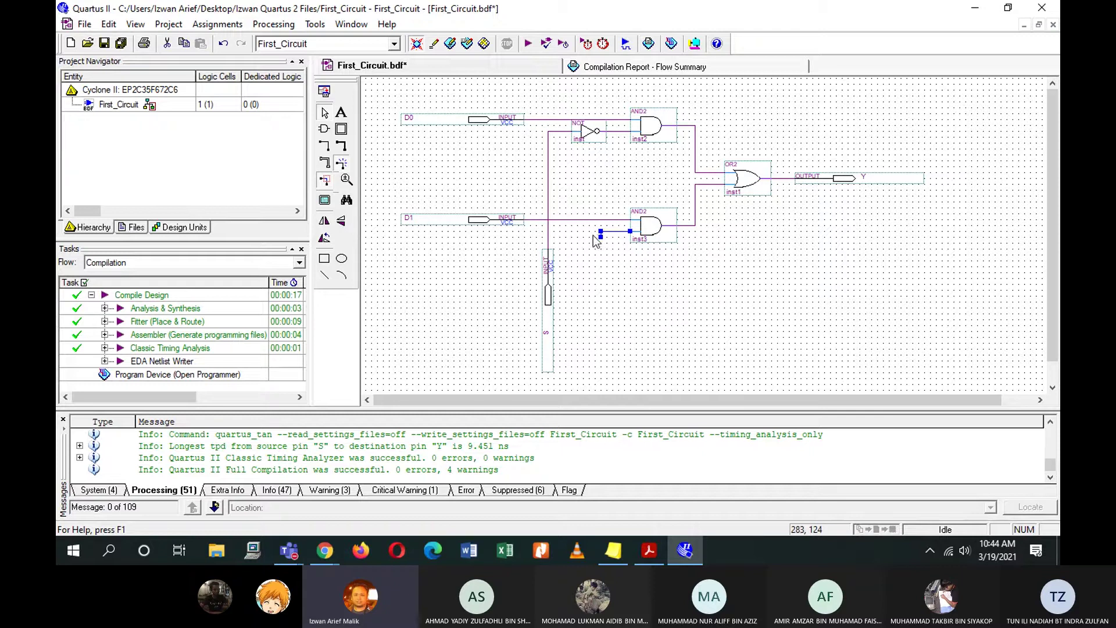
key("ctrl+z")
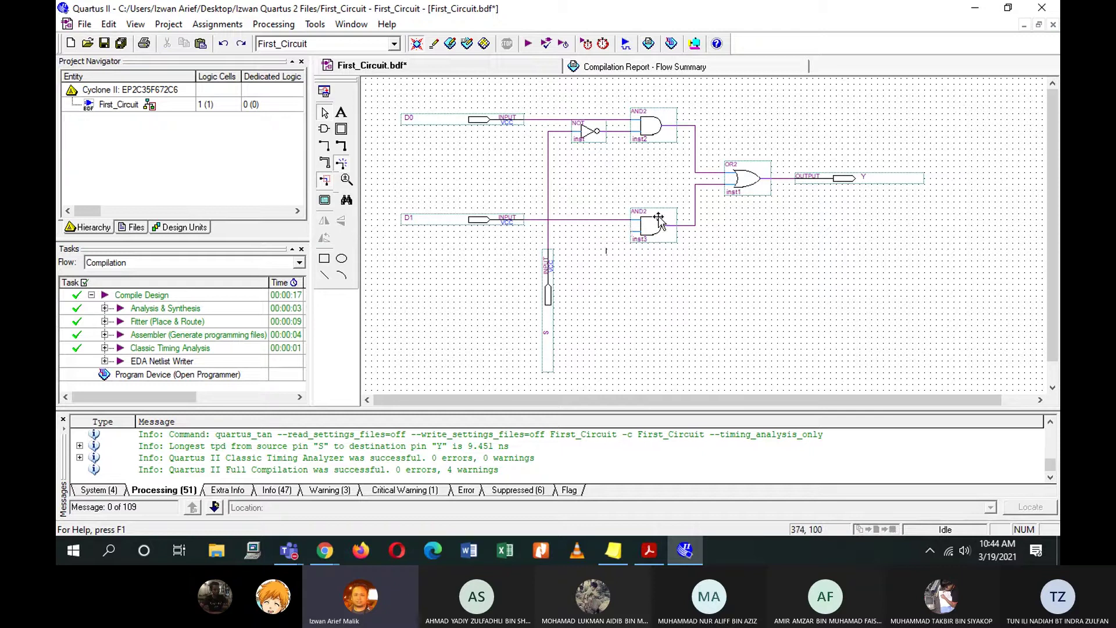
Try wiring the lower AND2 gate's input up to the NOT output line, delete that wire, and reconnect the input to the S line.
mouse_move(627, 232)
left_mouse_down()
mouse_move(580, 168)
mouse_move(613, 130)
left_mouse_up()
left_click(612, 184)
key("Delete")
left_click(618, 232)
left_click_drag(613, 232, 547, 232)
Run a full compilation with the changes to First_Circuit.bdf saved, dismiss its completion message, and return to the schematic.
left_click(527, 43)
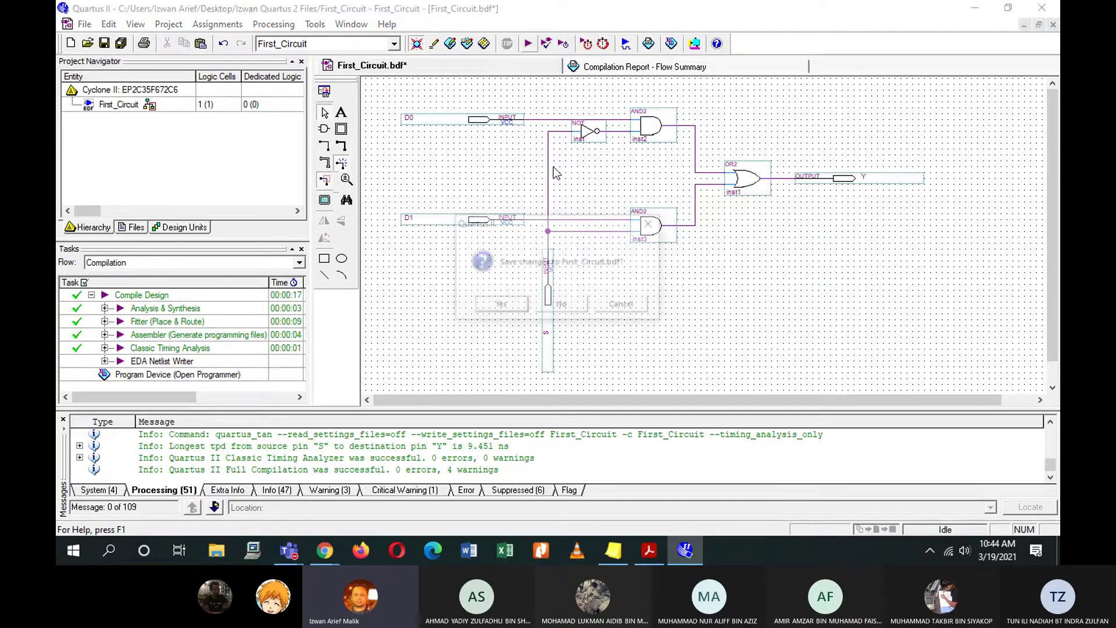
left_click(501, 300)
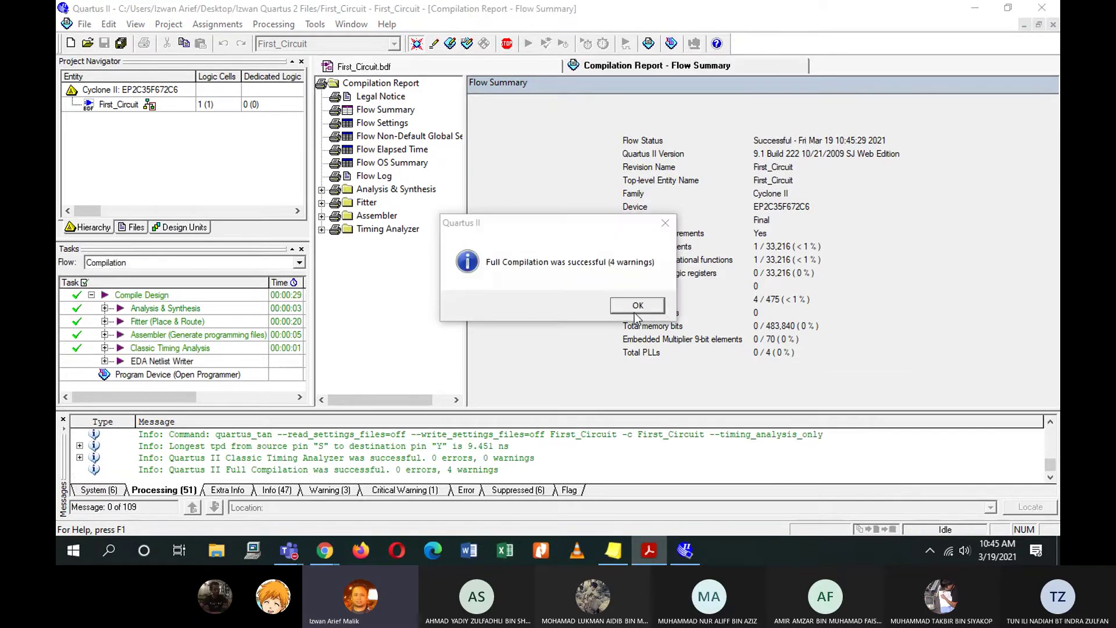
left_click(582, 305)
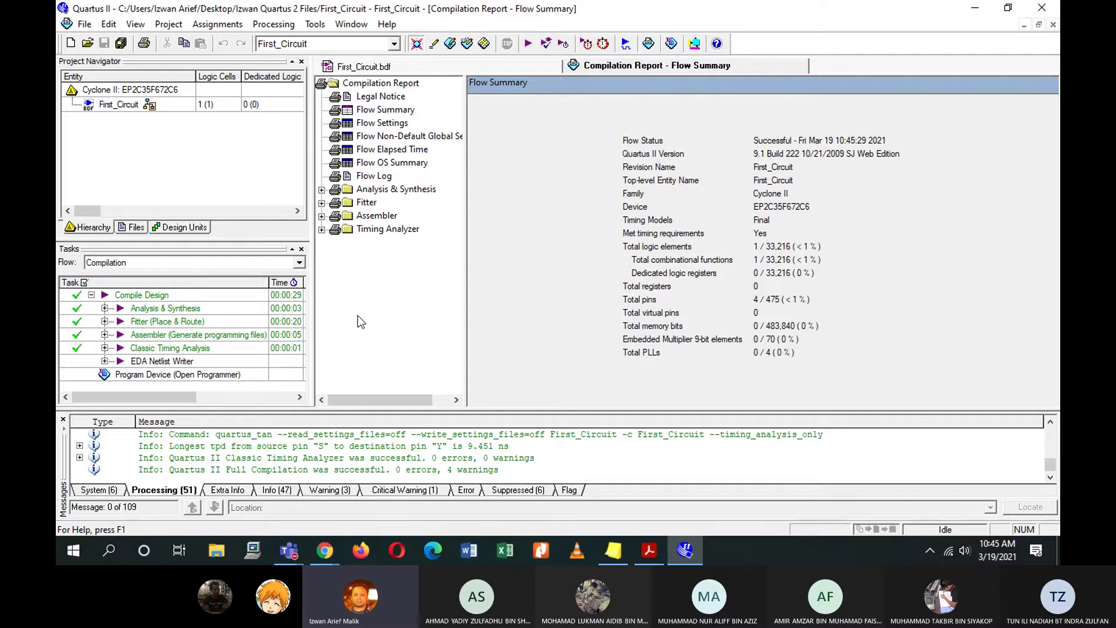
left_click(476, 62)
left_click(685, 68)
left_click(543, 65)
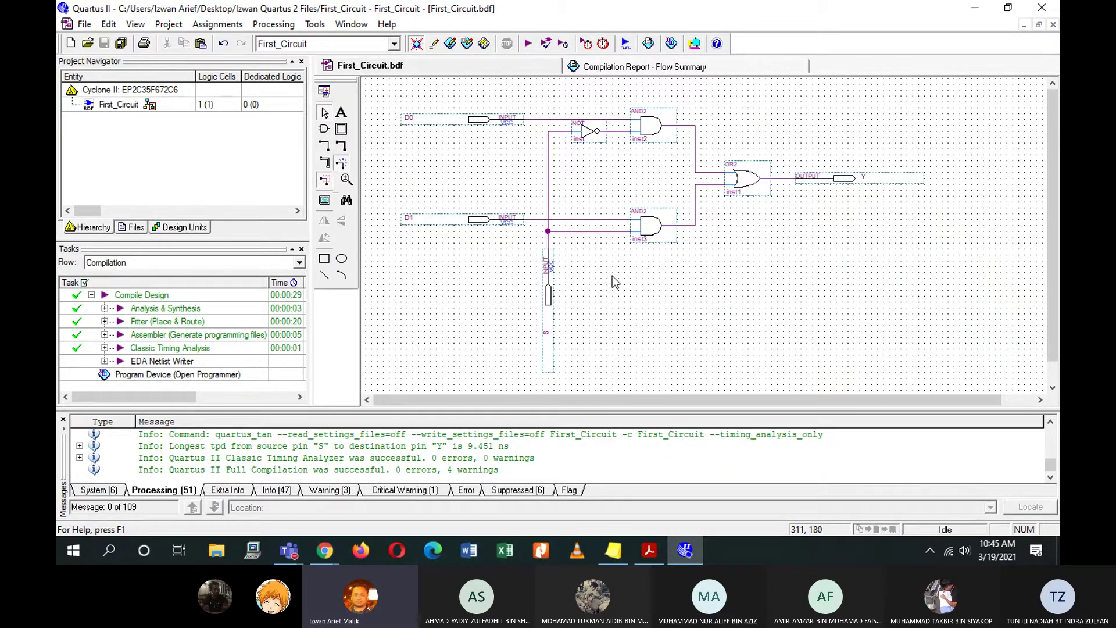
Create a new Vector Waveform File and dismiss the simulator support notice.
left_click(84, 25)
left_click(103, 41)
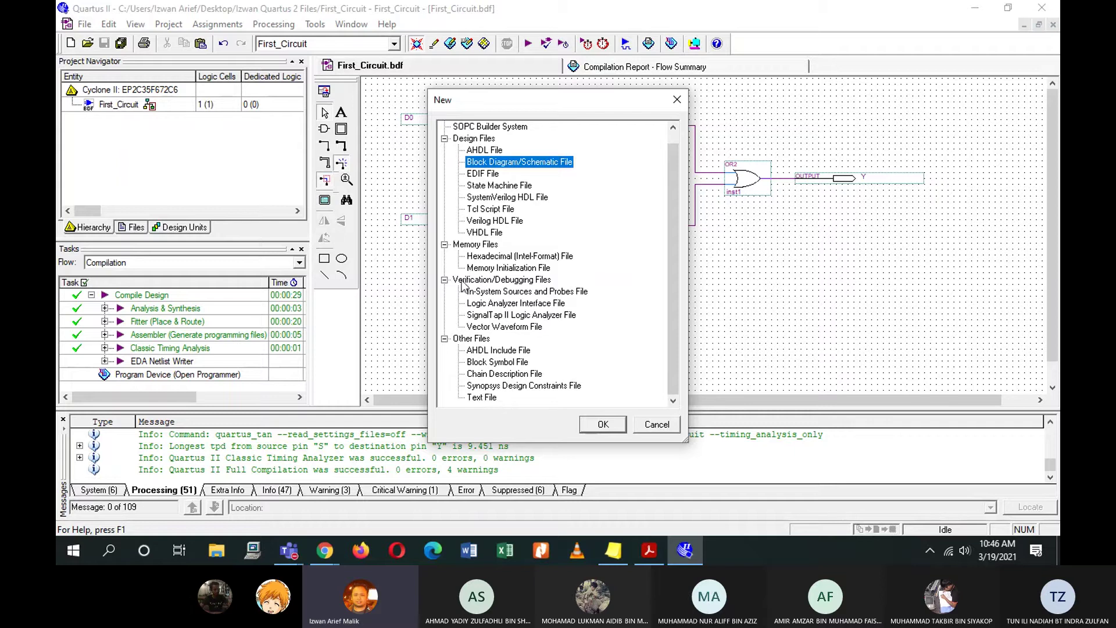
left_click(528, 327)
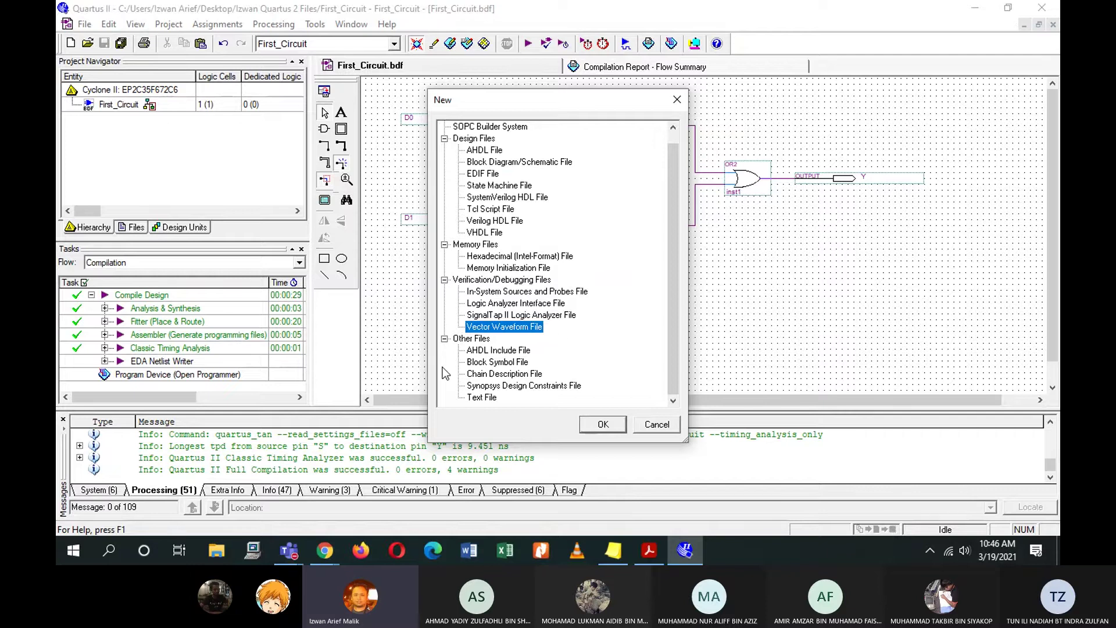
left_click(603, 423)
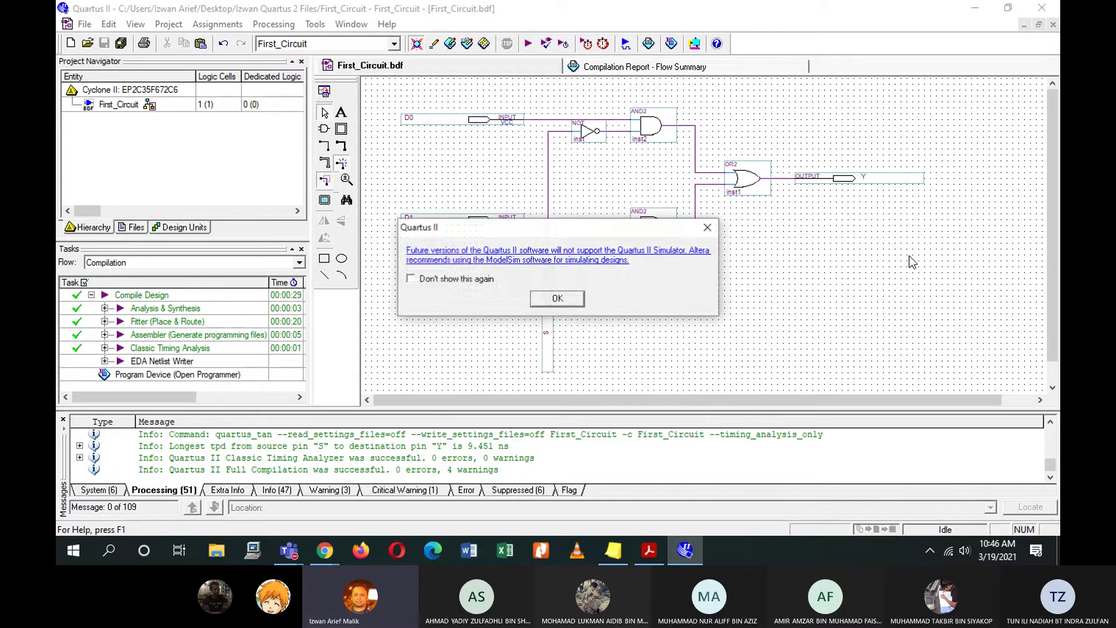
left_click(561, 299)
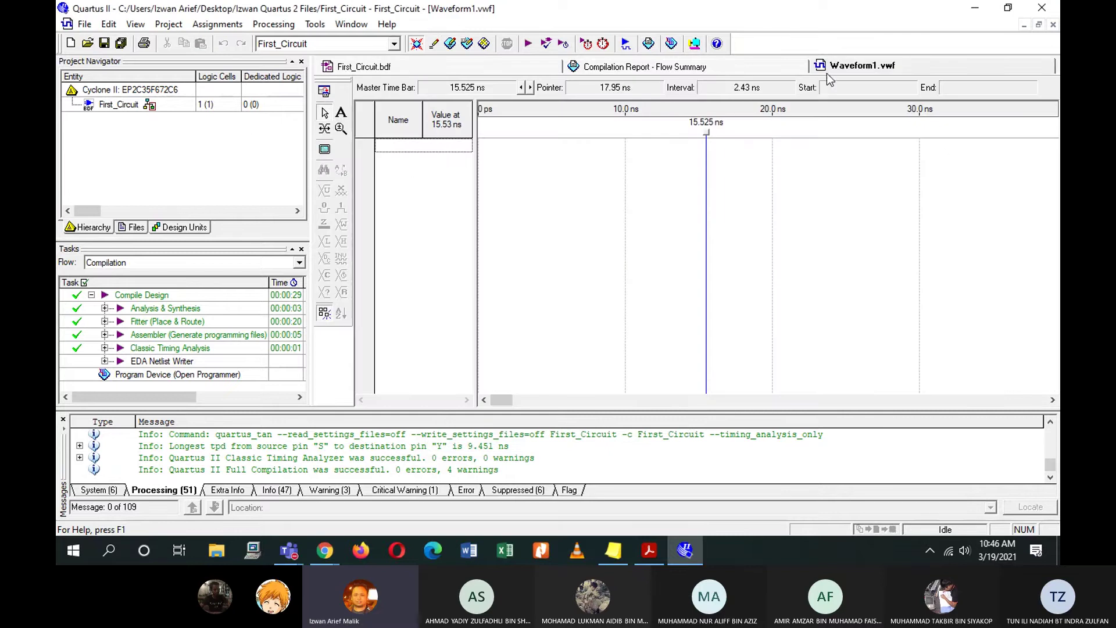
left_click(421, 63)
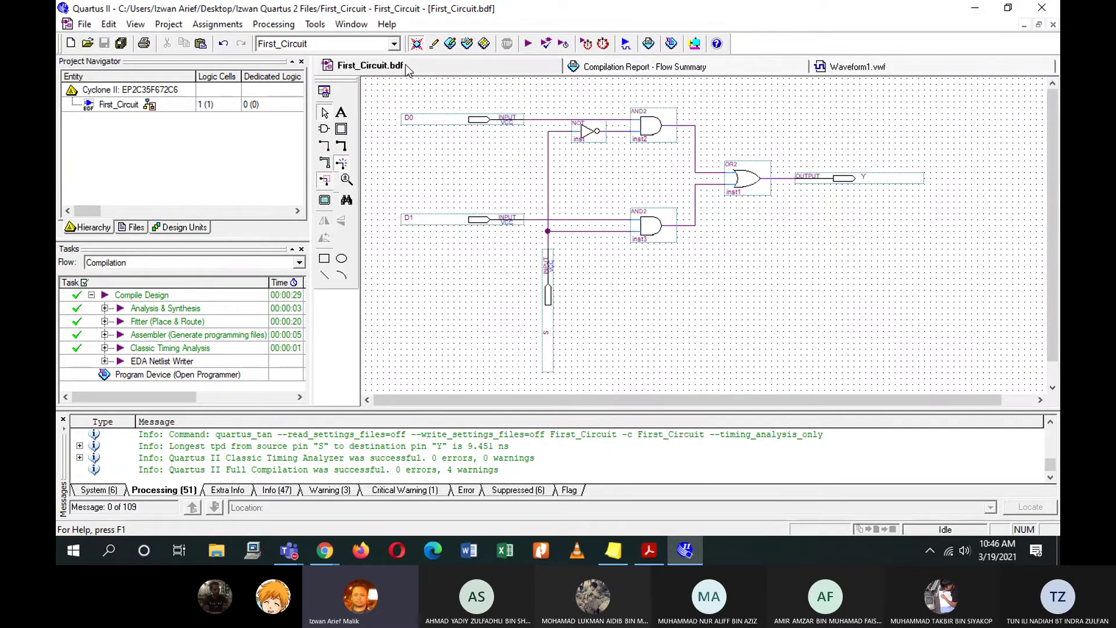
left_click(678, 66)
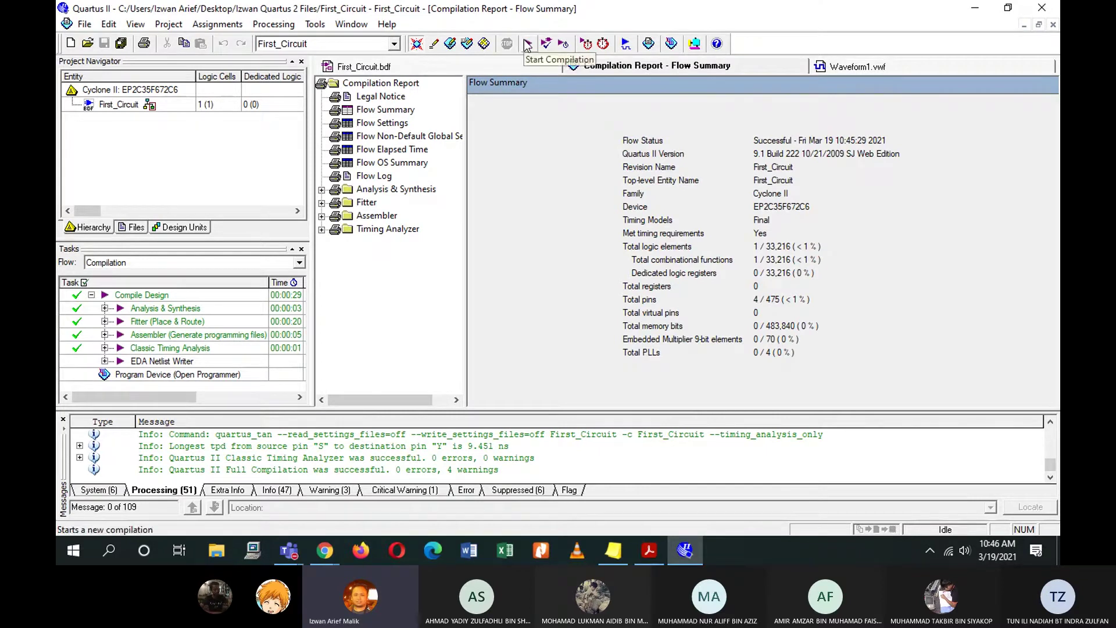
left_click(879, 68)
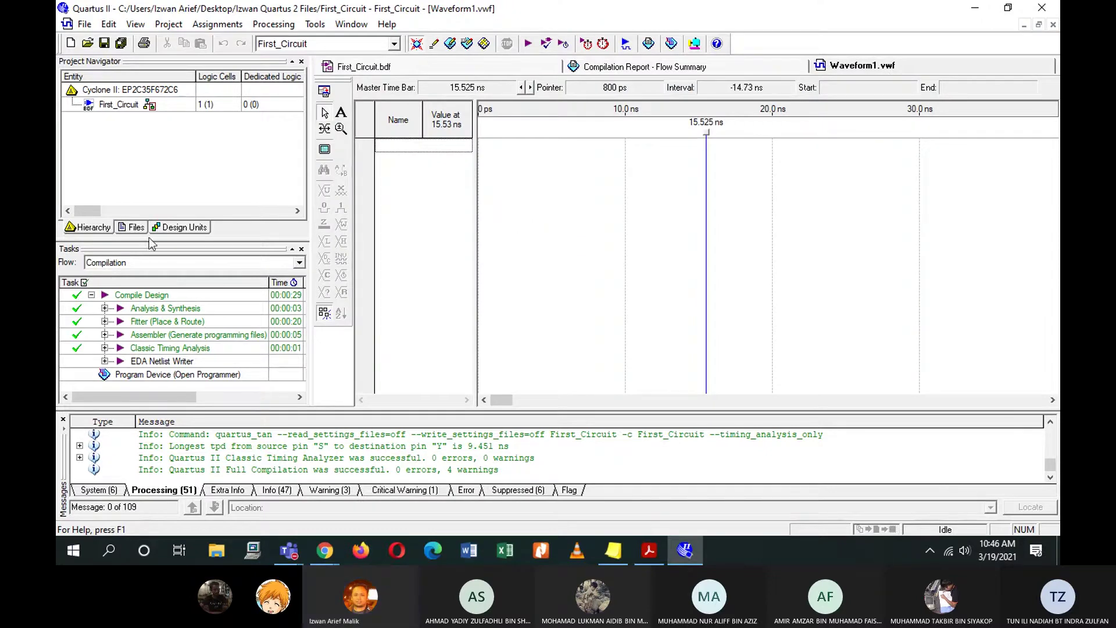
left_click(132, 230)
left_click(89, 228)
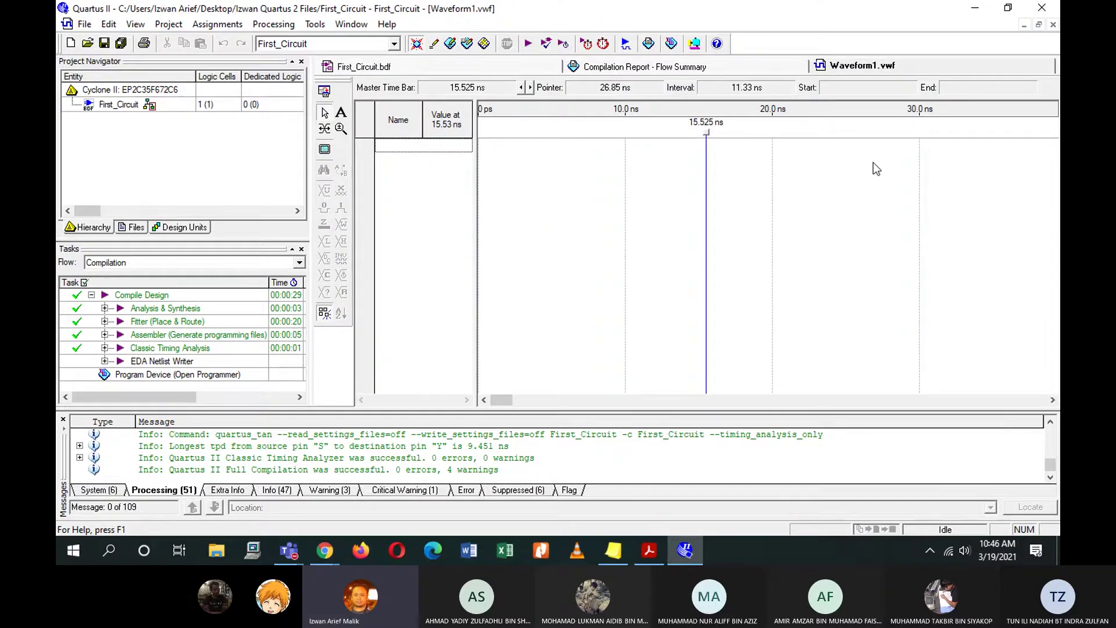
Delete the master time bar from the empty waveform file, and check the waveform against the First_Circuit.bdf schematic.
right_click(708, 133)
left_click(744, 143)
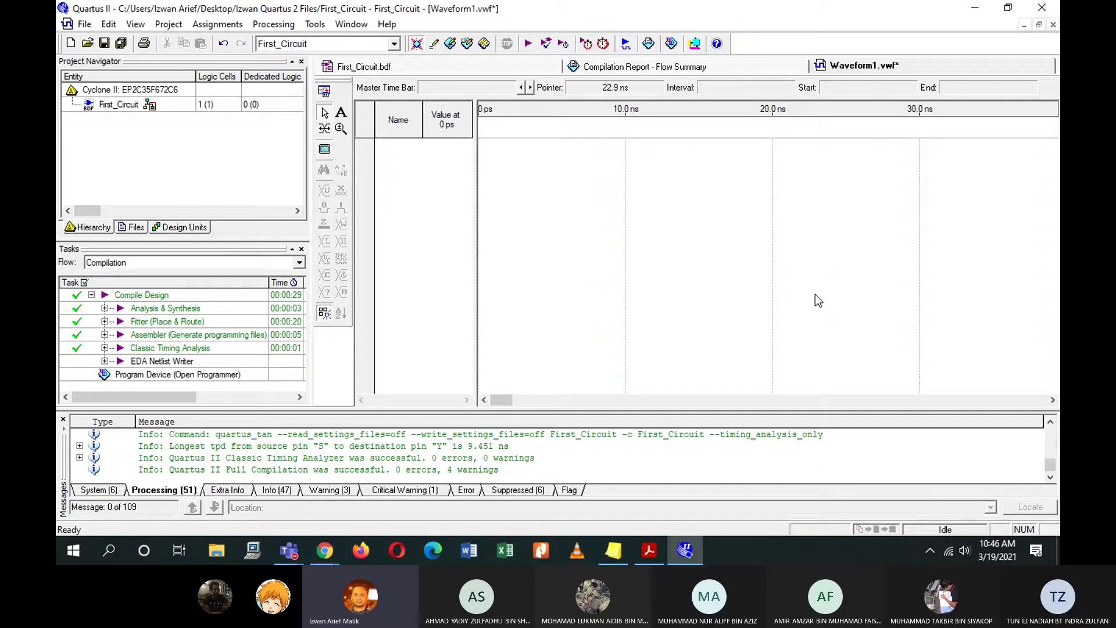
left_click(491, 64)
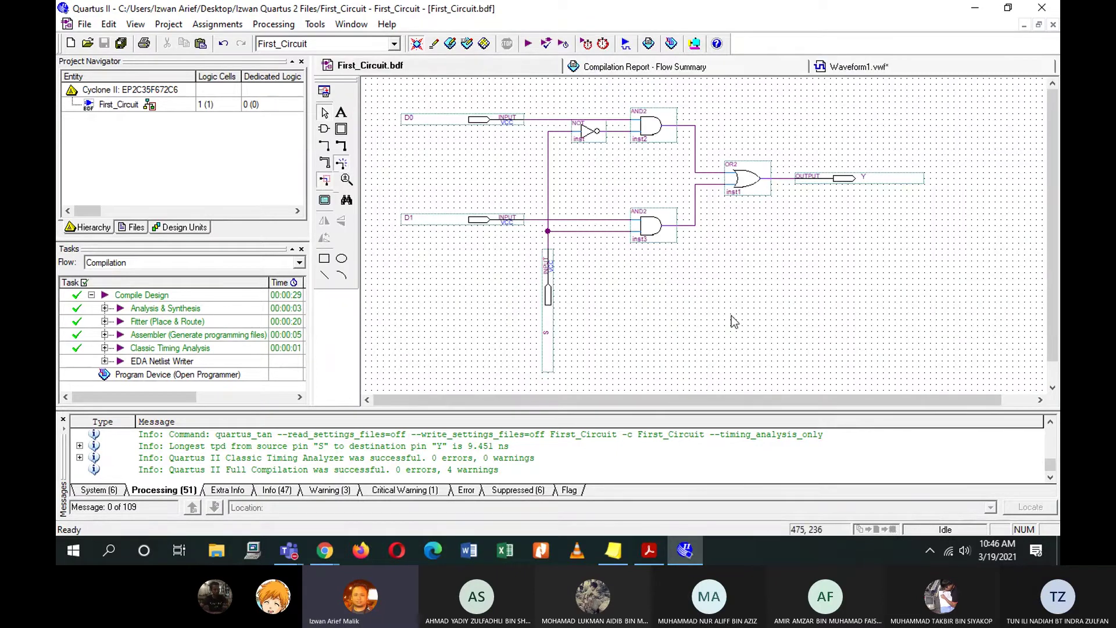
left_click(891, 71)
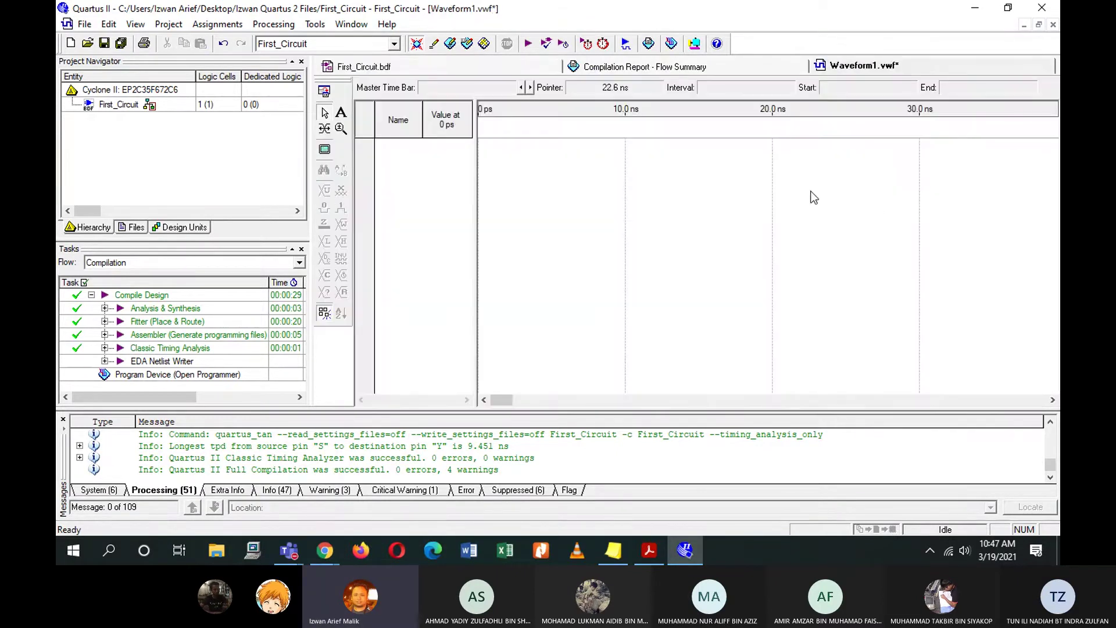
left_click(449, 63)
left_click(933, 67)
Save the waveform file as First_Circuit.vwf in the project folder, adding it to the current project.
left_click(84, 24)
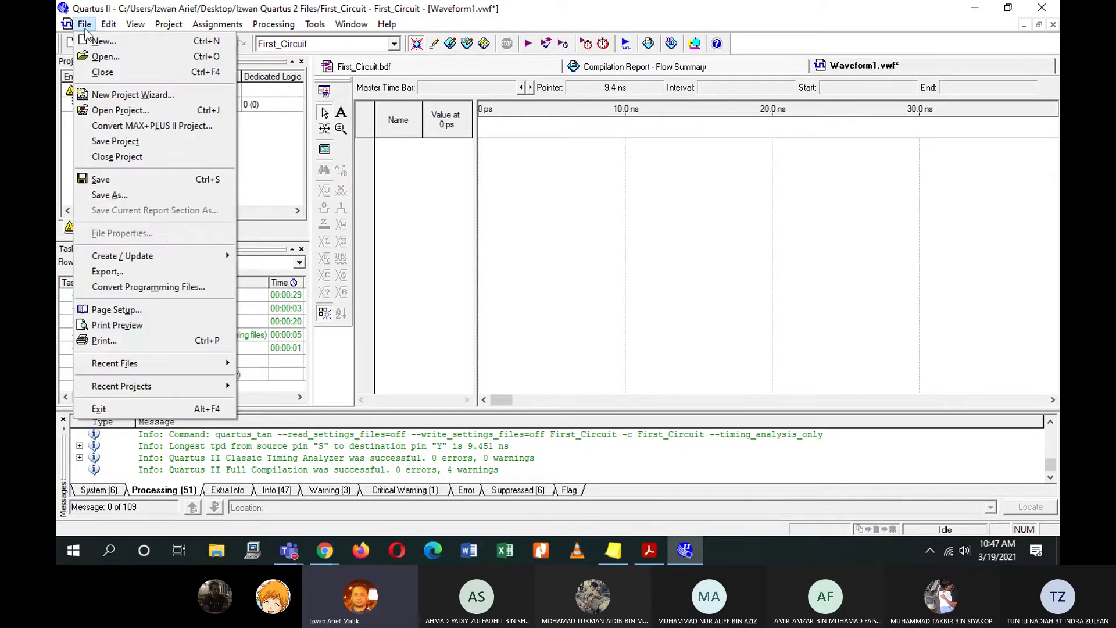
left_click(123, 201)
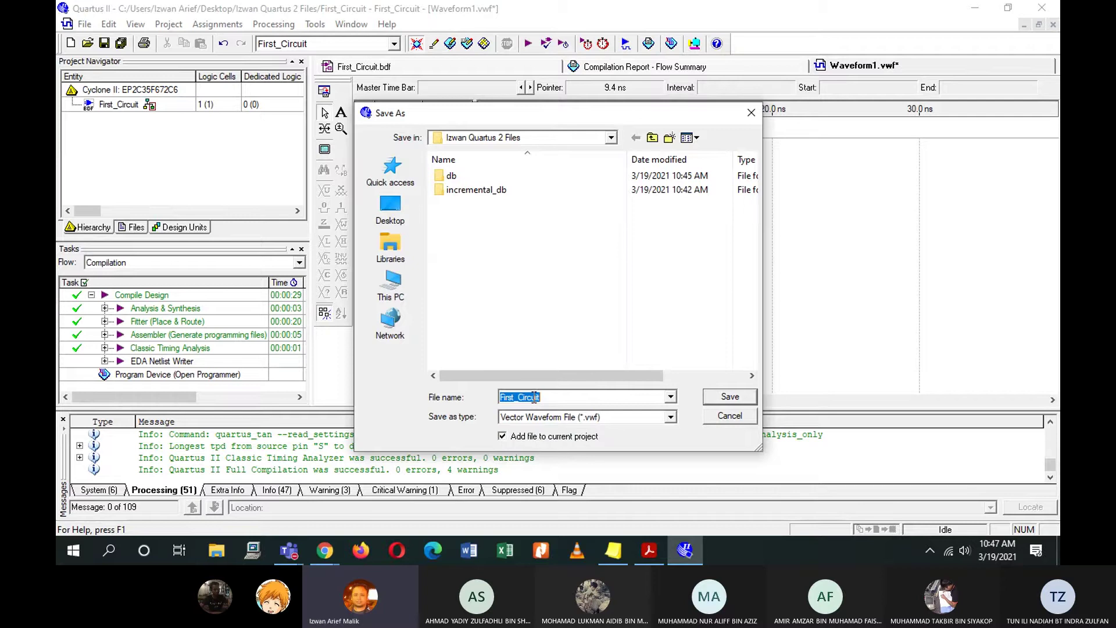
left_click(719, 401)
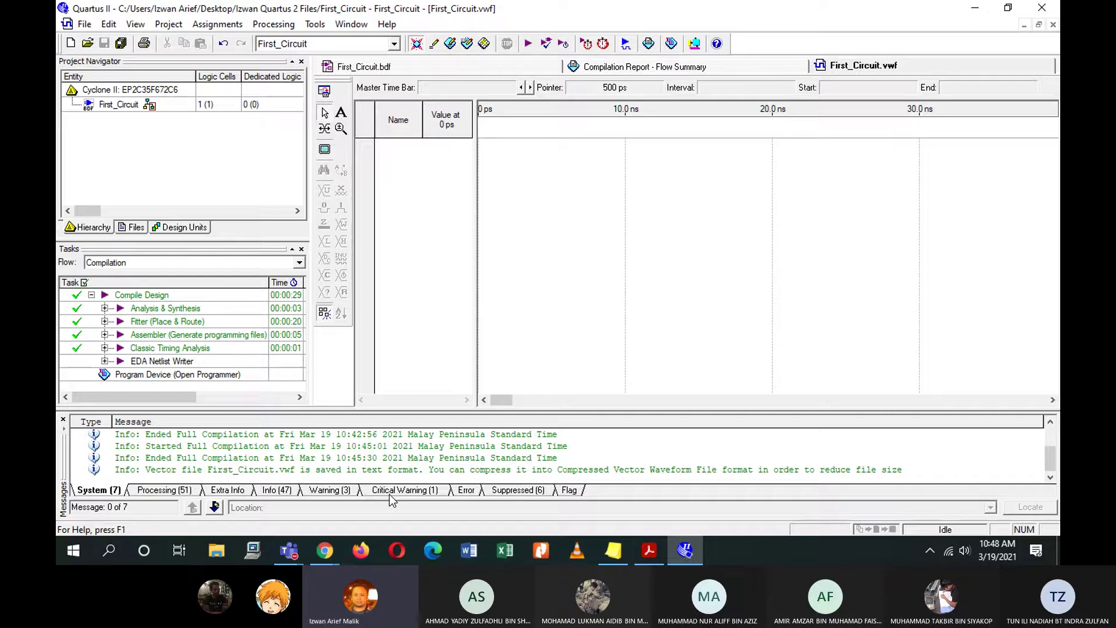
Switch to Chrome and examine the 2-to-1 multiplexer's logic diagram, Boolean expression and truth table on electronicshub.org.
mouse_move(317, 560)
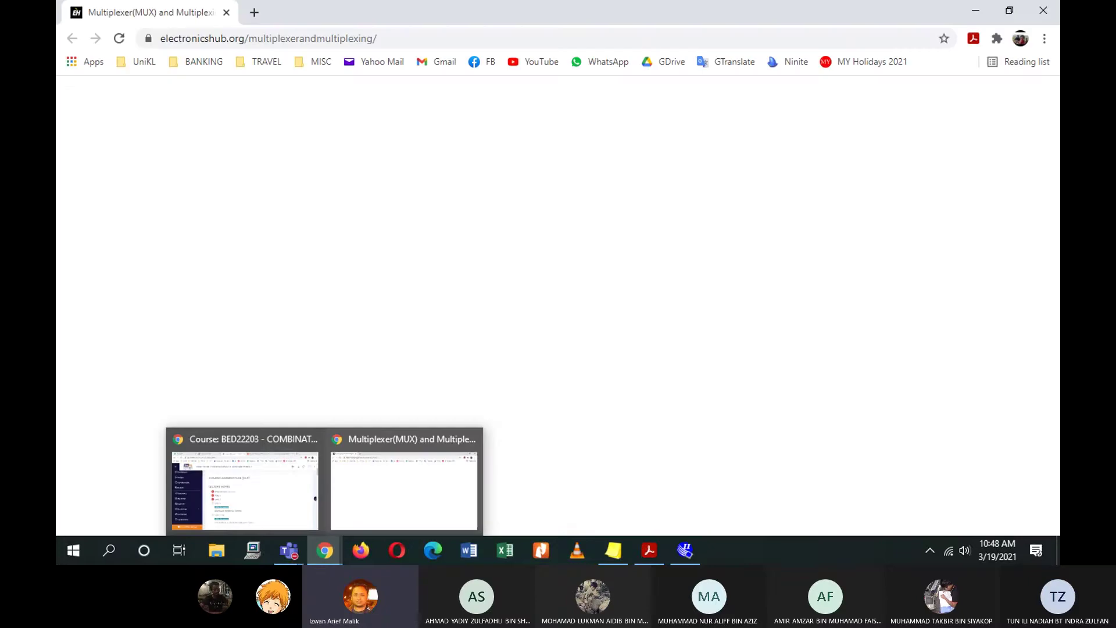
left_click(396, 430)
scroll(481, 361, "up", 5)
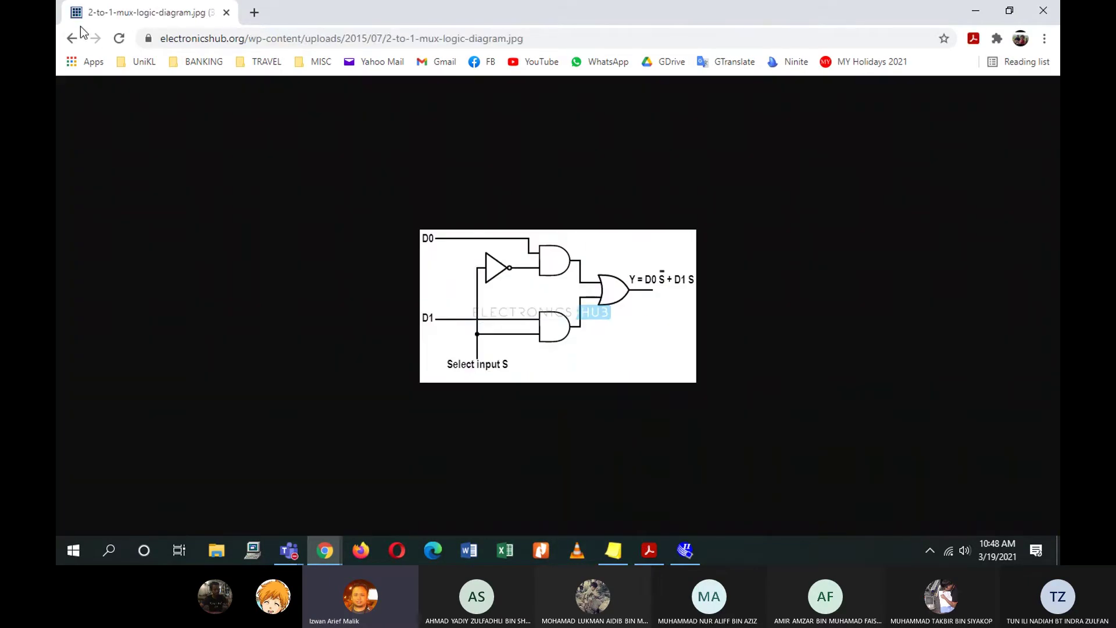
left_click(72, 37)
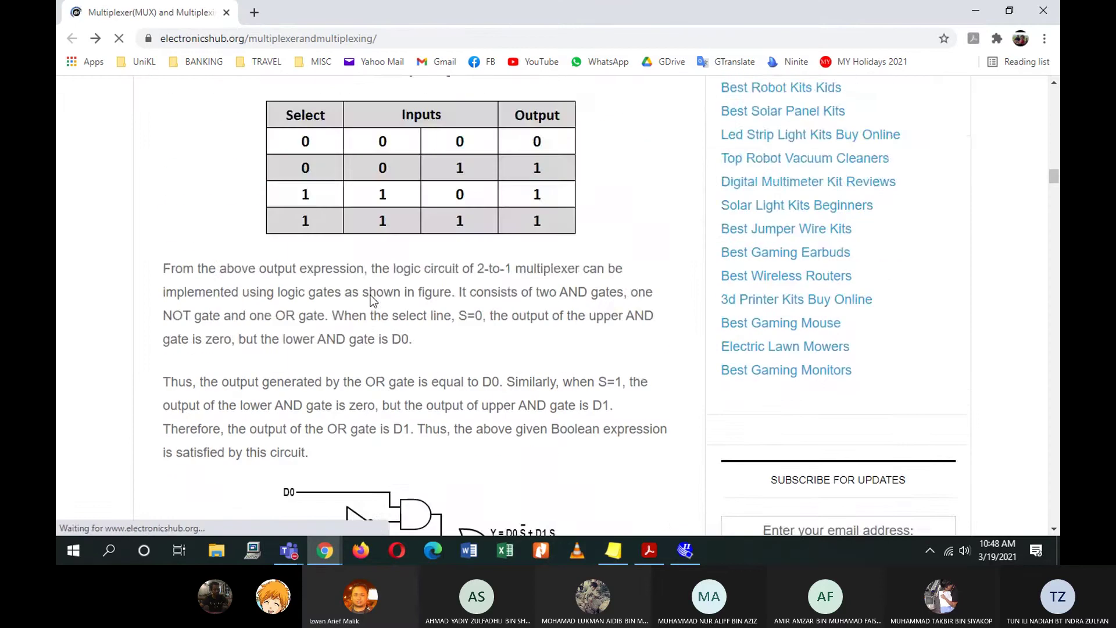
scroll(371, 295, "up", 4)
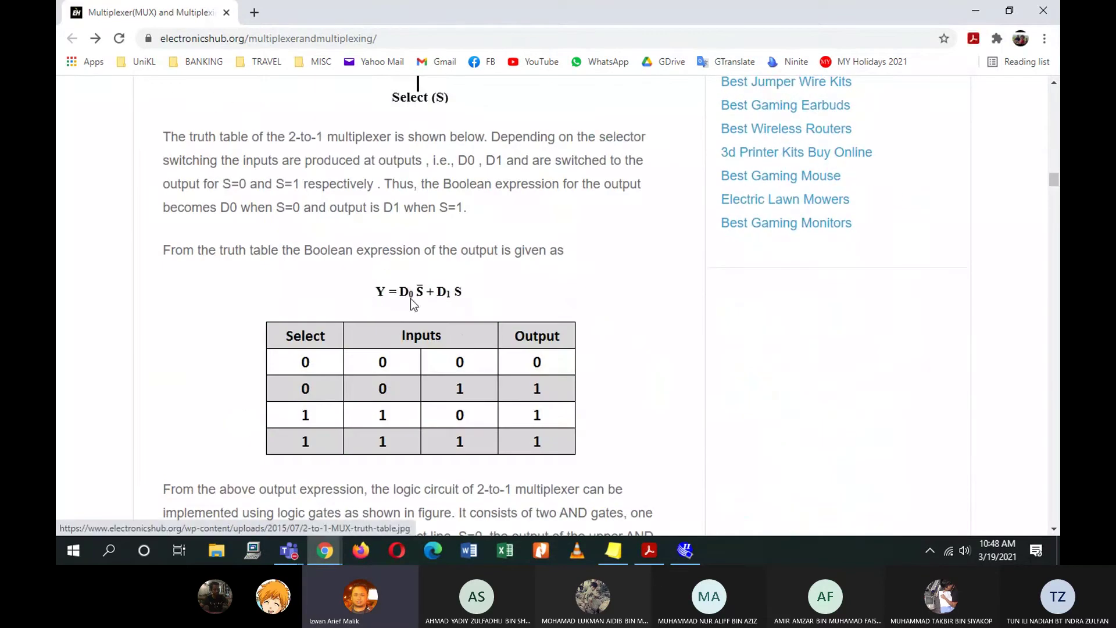
Compare the multiplexer truth table with the First_Circuit.bdf schematic in Quartus II, and place the Chrome window over the schematic.
scroll(269, 332, "down", 1)
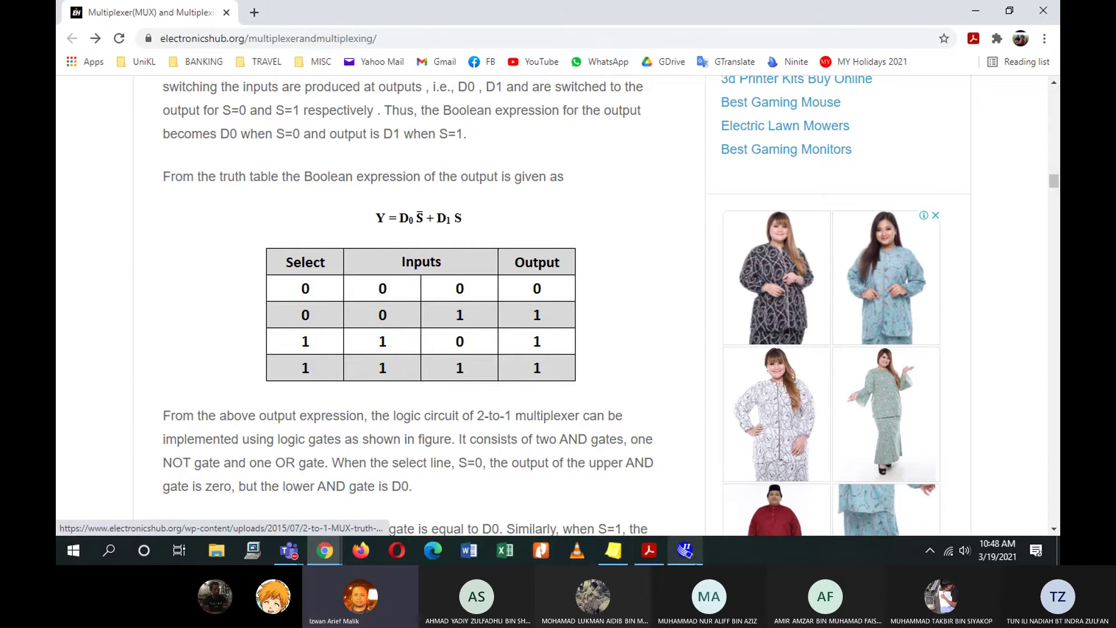
double_click(841, 9)
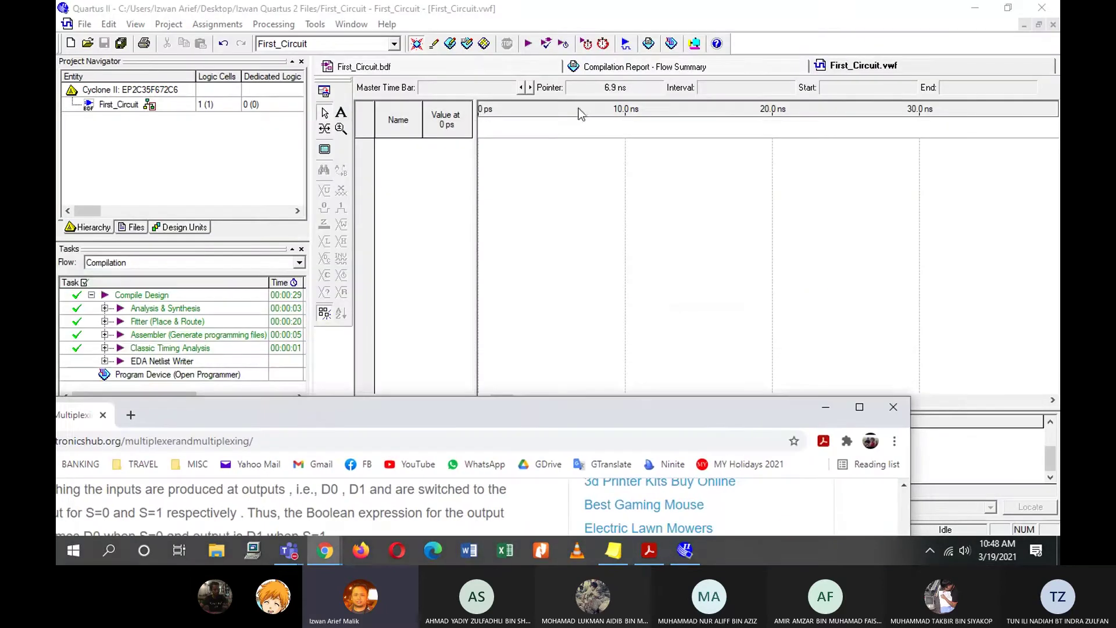
left_click(477, 63)
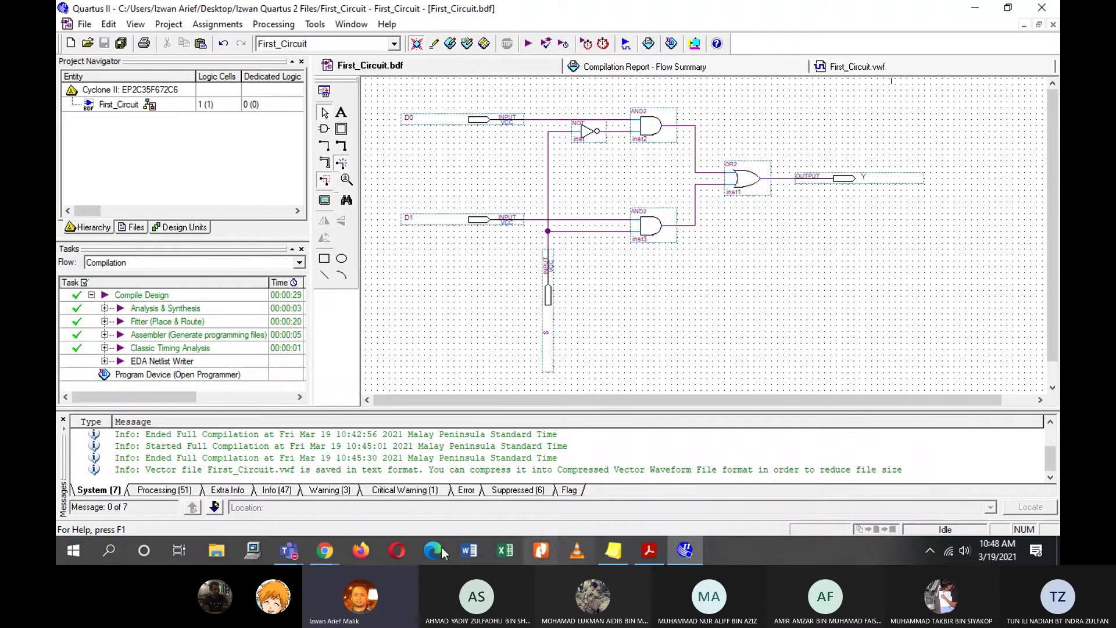
mouse_move(326, 552)
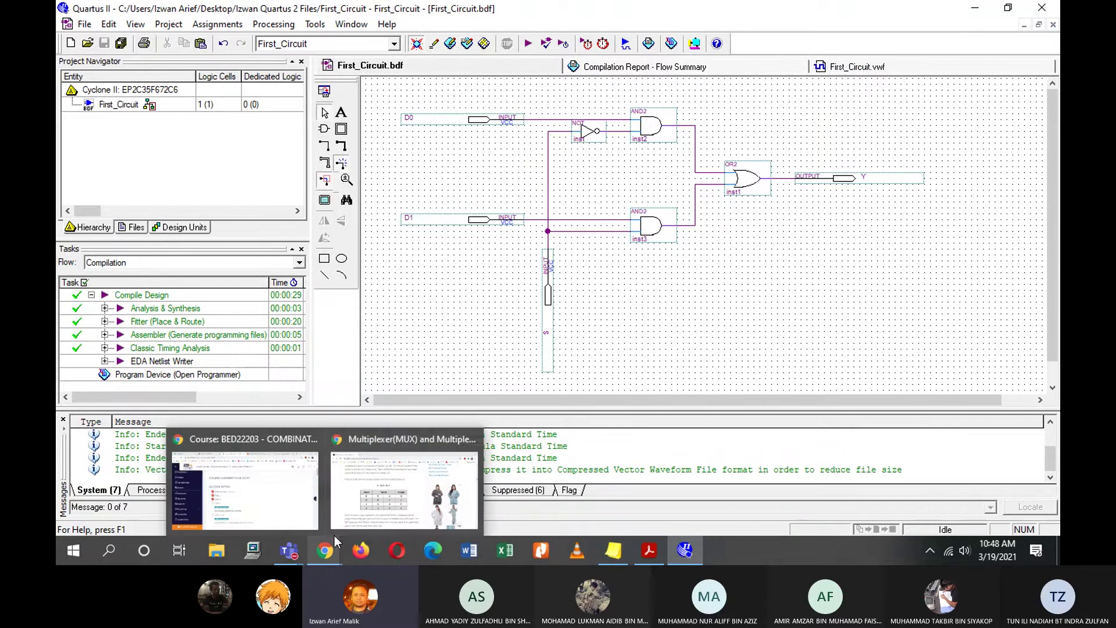
left_click(383, 465)
left_click_drag(494, 472, 611, 41)
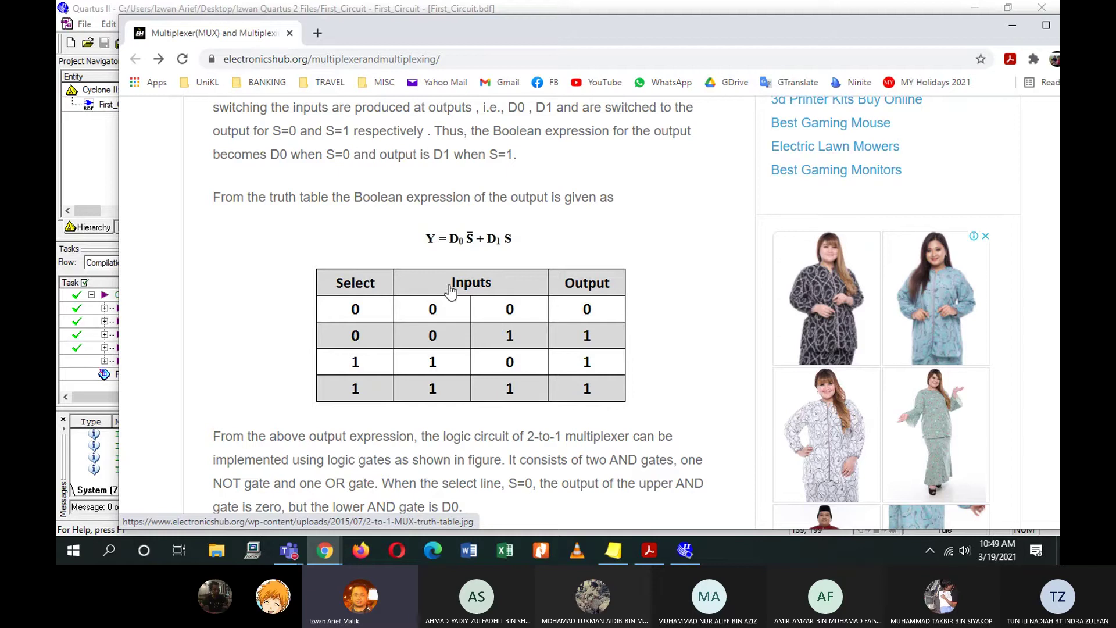
Examine the 2-to-1, quadruple 2-to-1 and 4-to-1 multiplexer sections of the article, and return to the 2-to-1 truth table.
scroll(631, 286, "down", 3)
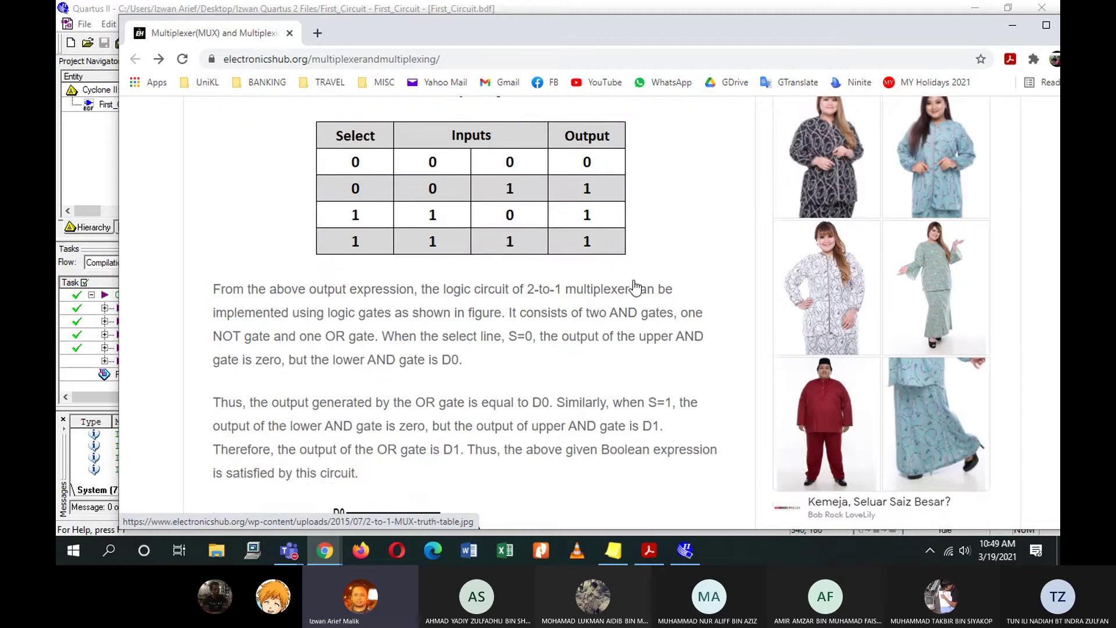
scroll(635, 287, "up", 1)
scroll(635, 287, "down", 10)
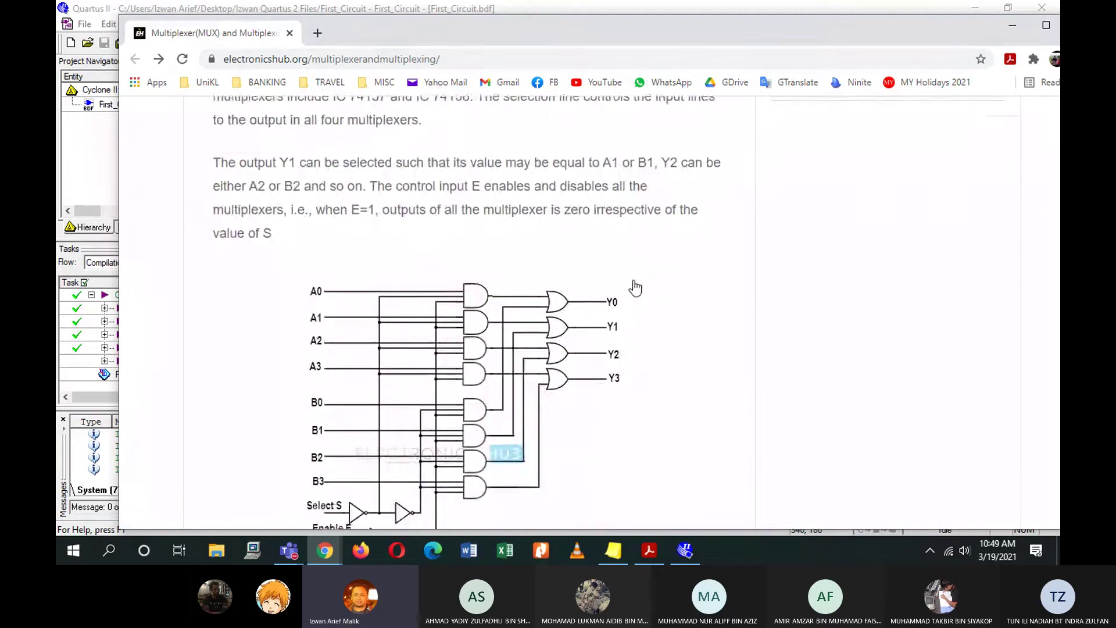
scroll(635, 288, "up", 3)
scroll(635, 288, "down", 5)
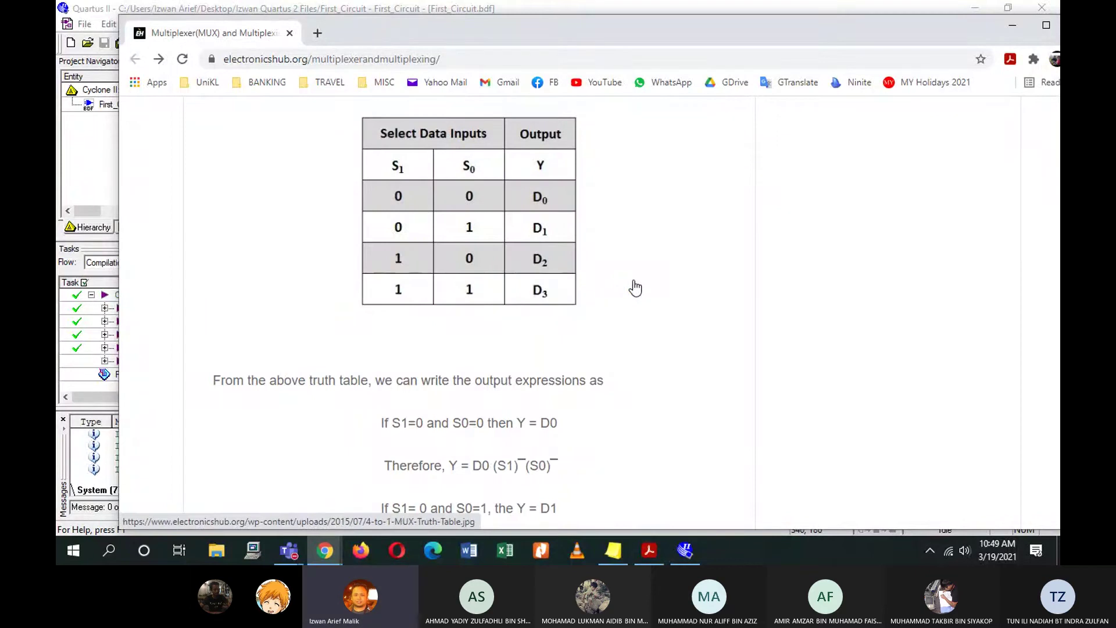
scroll(636, 288, "up", 4)
scroll(635, 288, "up", 2)
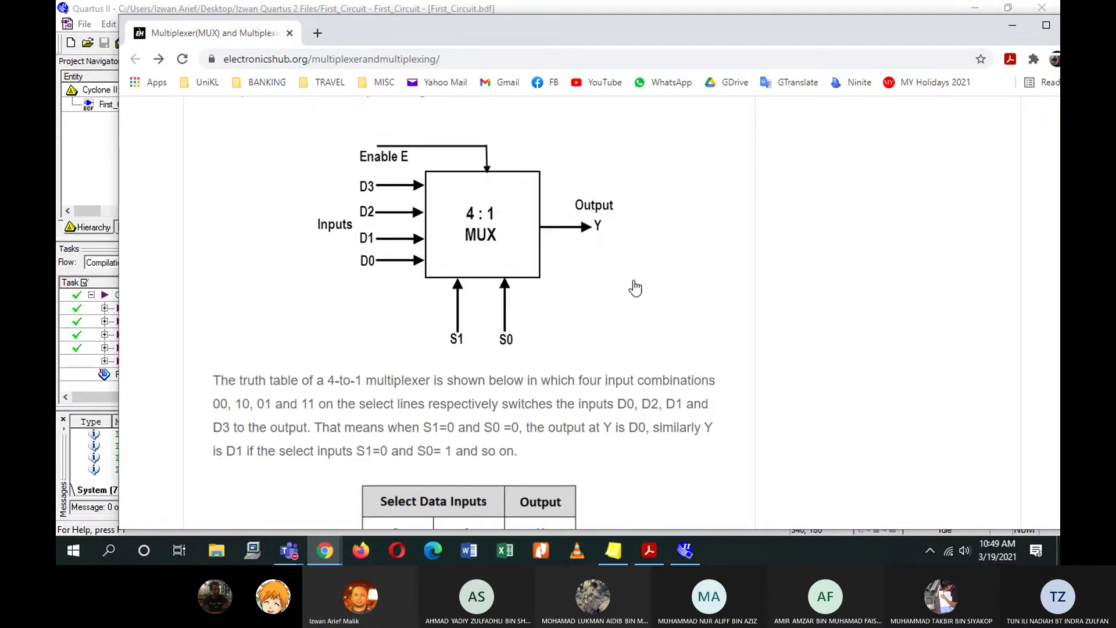
scroll(635, 285, "down", 2)
scroll(647, 278, "up", 4)
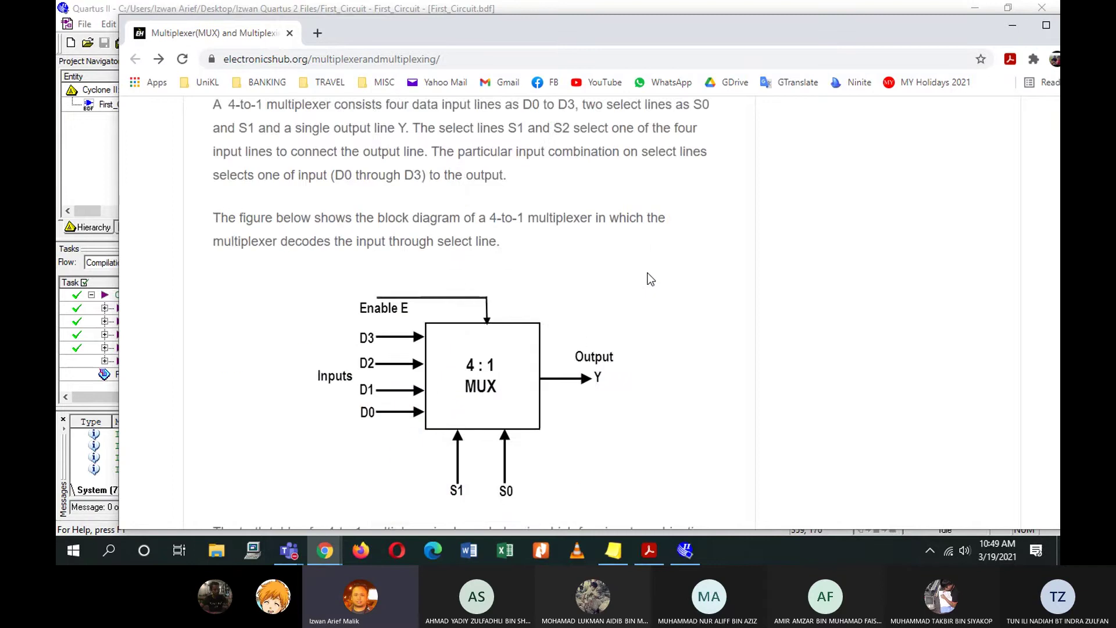
scroll(649, 278, "up", 10)
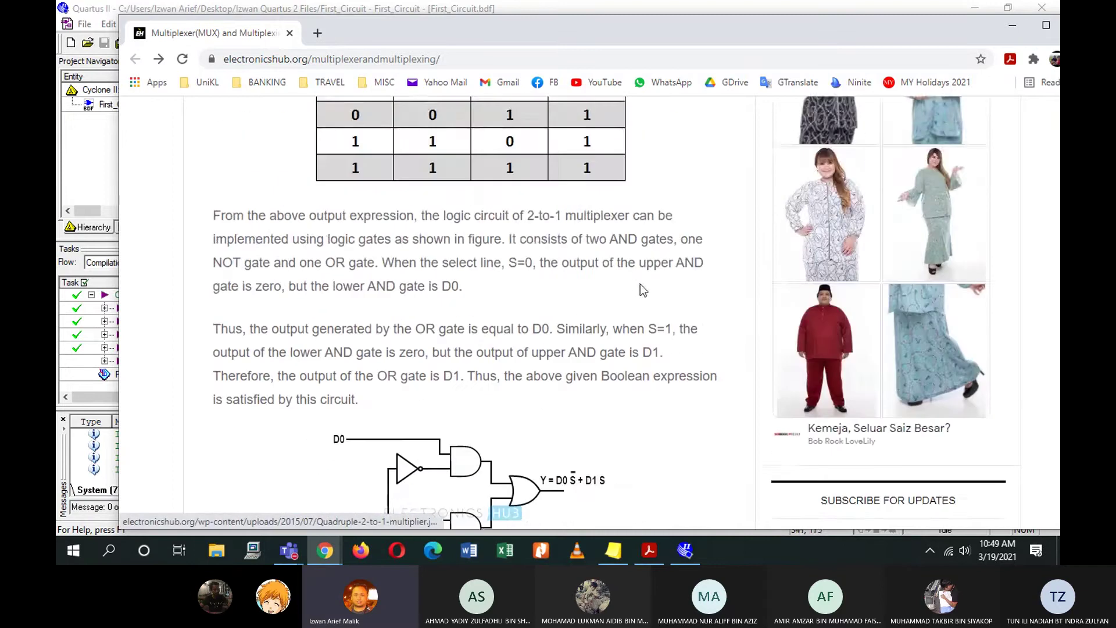
scroll(643, 291, "up", 4)
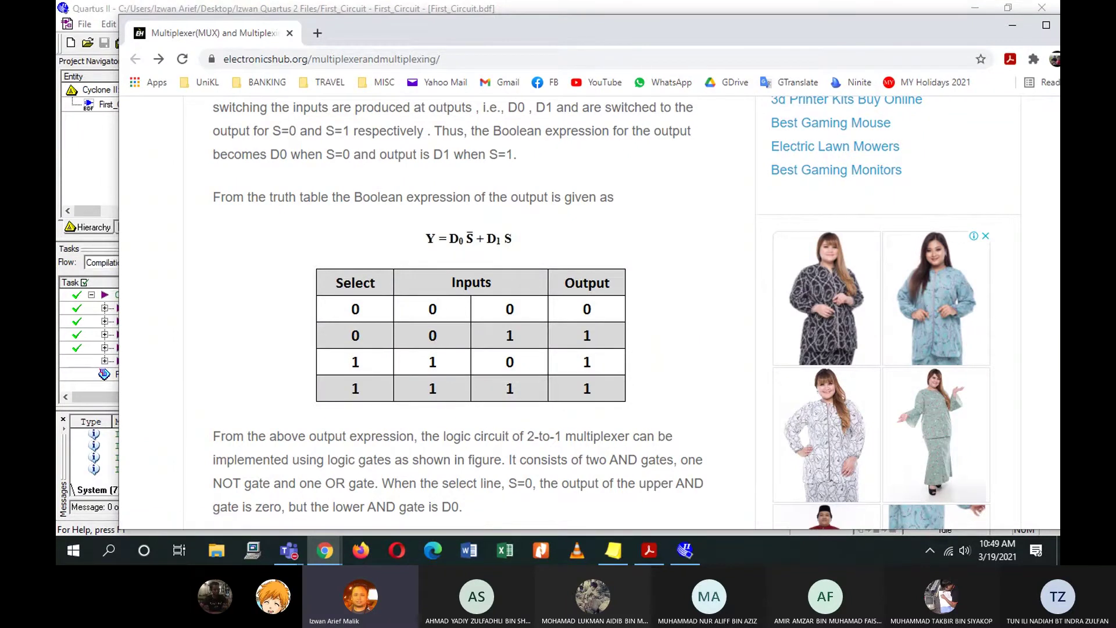
key("super+d")
key("super+d")
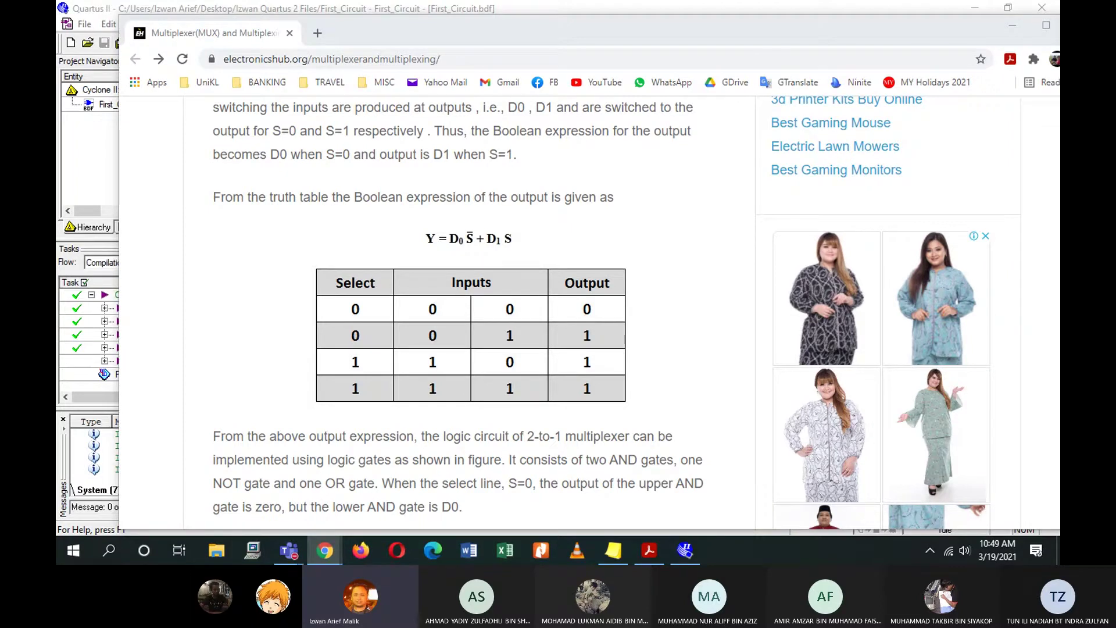
scroll(370, 305, "up", 6)
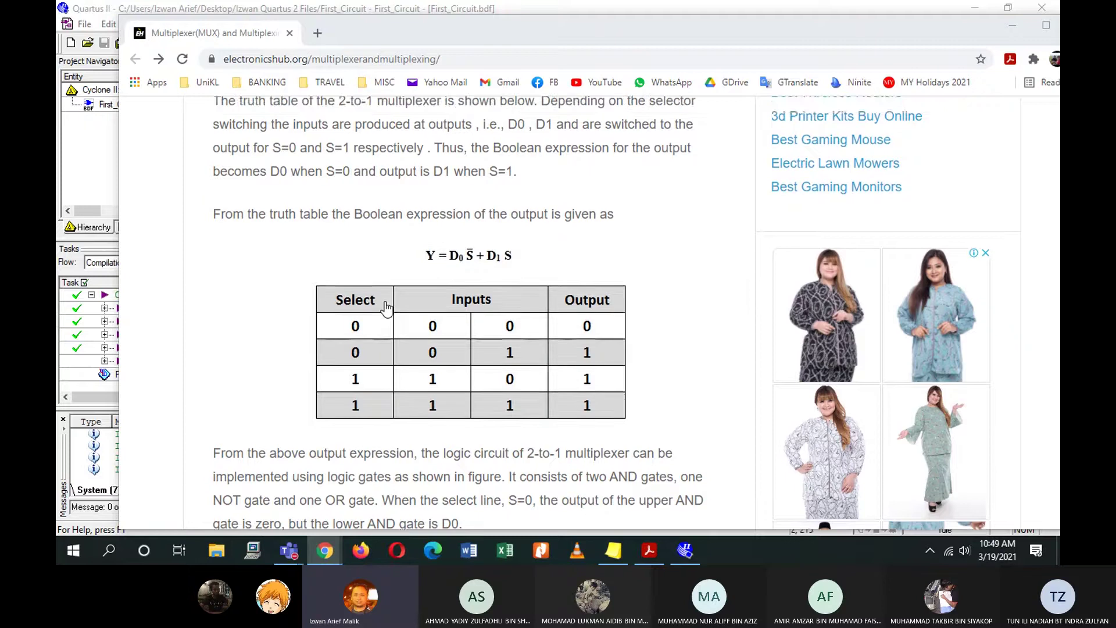
Search Google Images for "2 to 1 mux truth table" and preview the O'Reilly result with truth table and logic implementation.
left_click(426, 59)
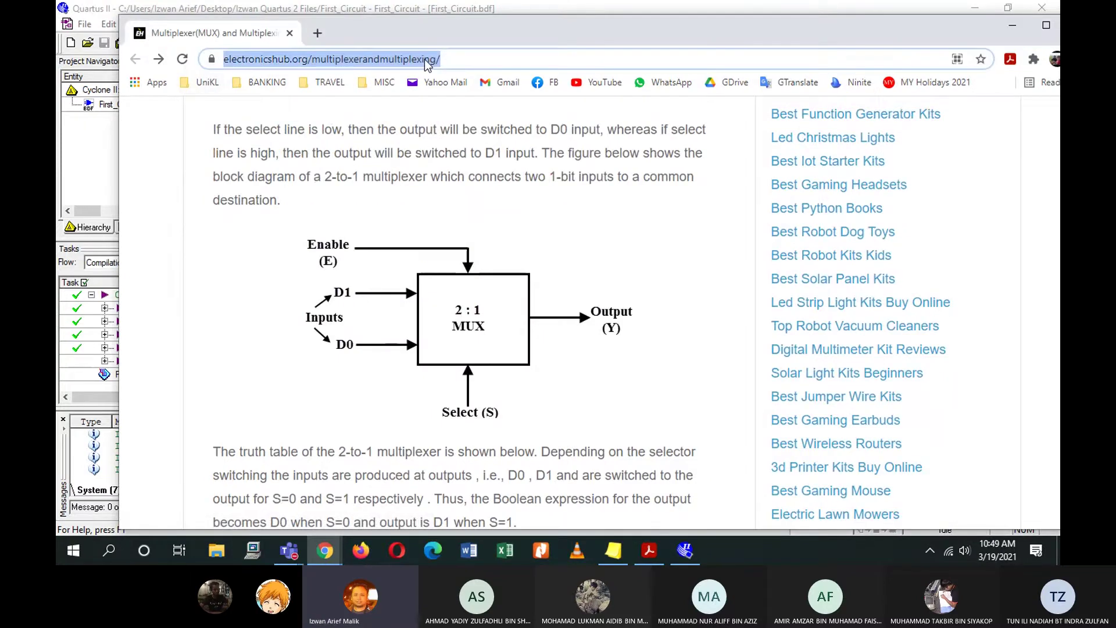
type("2 to 1 mu")
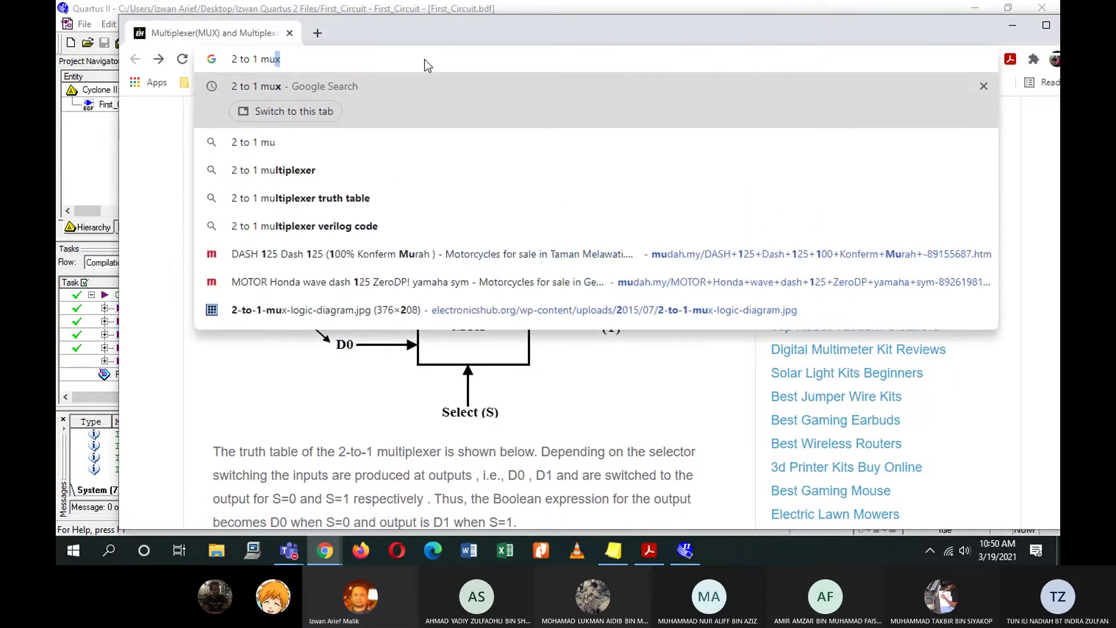
type("x truth table")
key("Return")
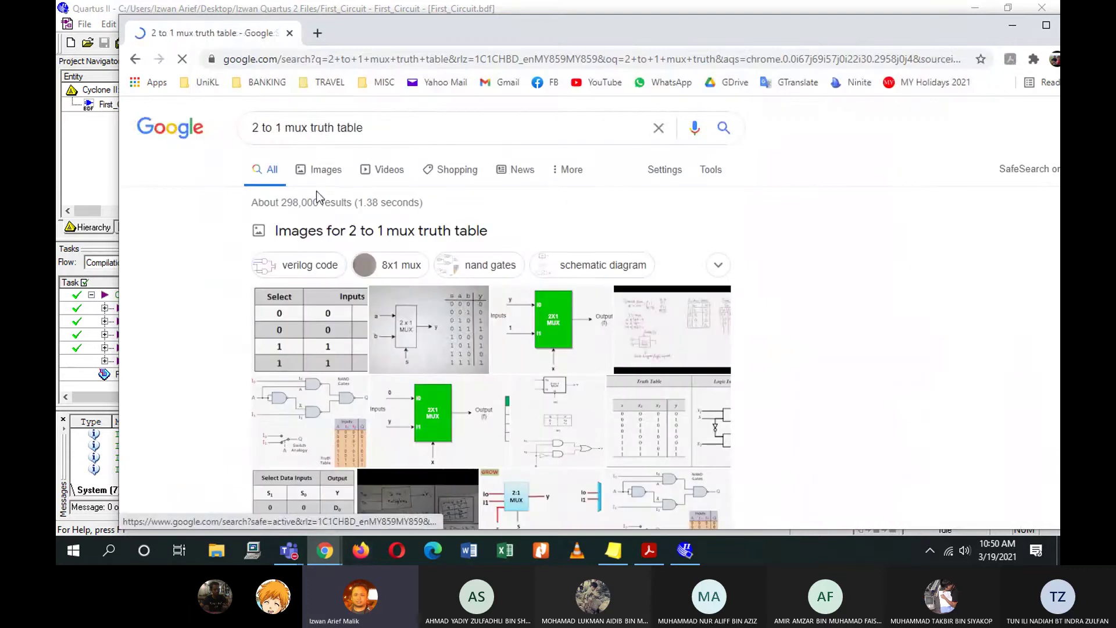
left_click(352, 183)
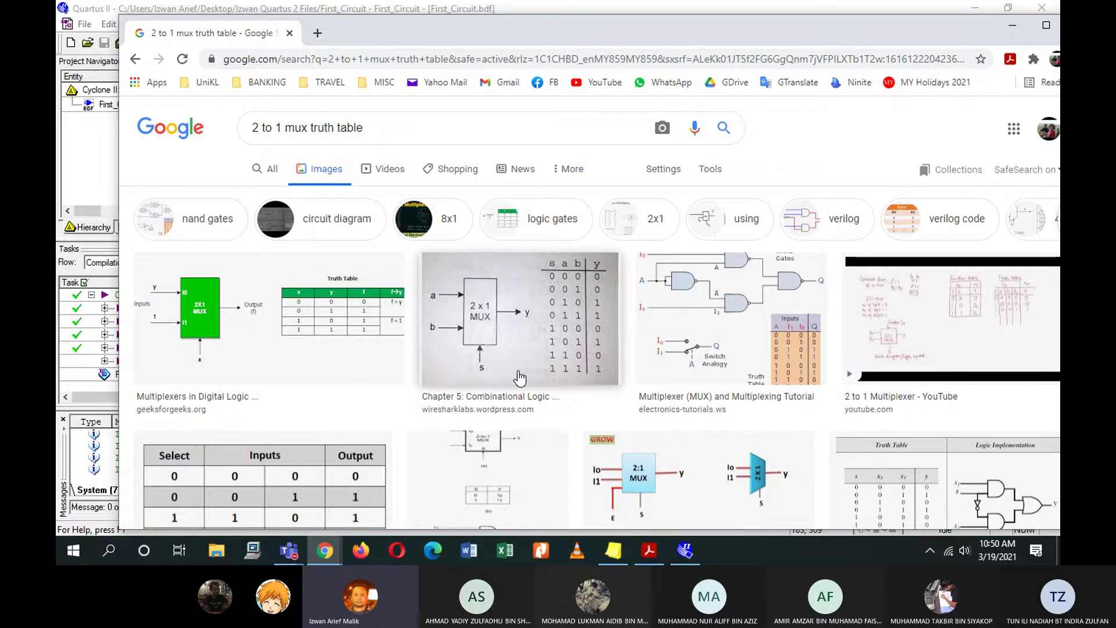
scroll(519, 378, "down", 1)
left_click(910, 454)
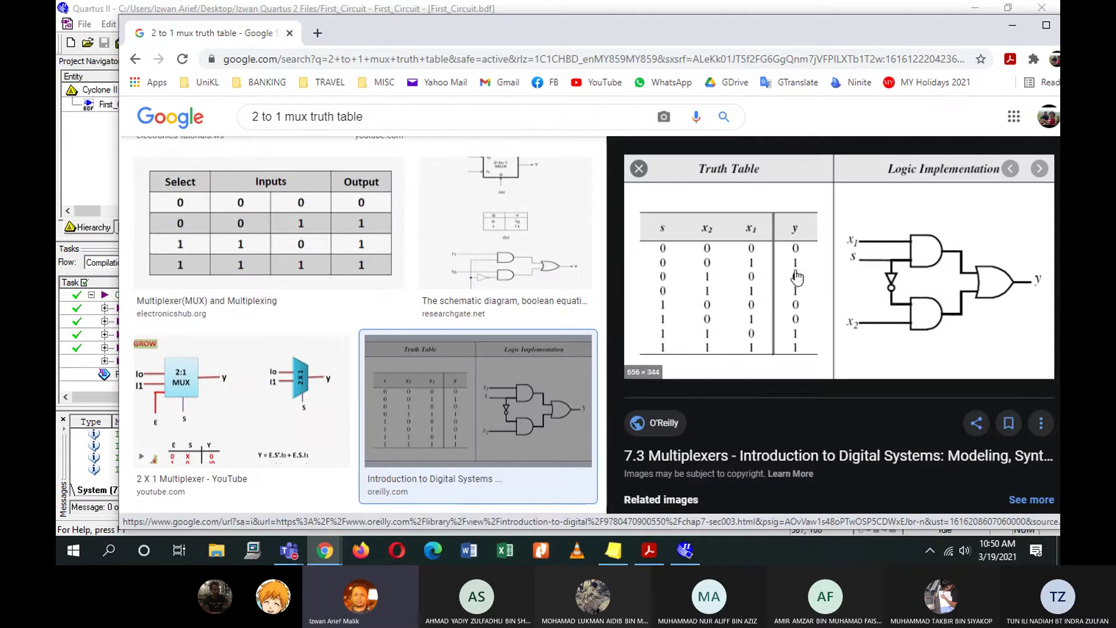
Open the O'Reilly source page, close the search results, and show the truth table of Figure 7.3 in a maximised window.
left_click(734, 287)
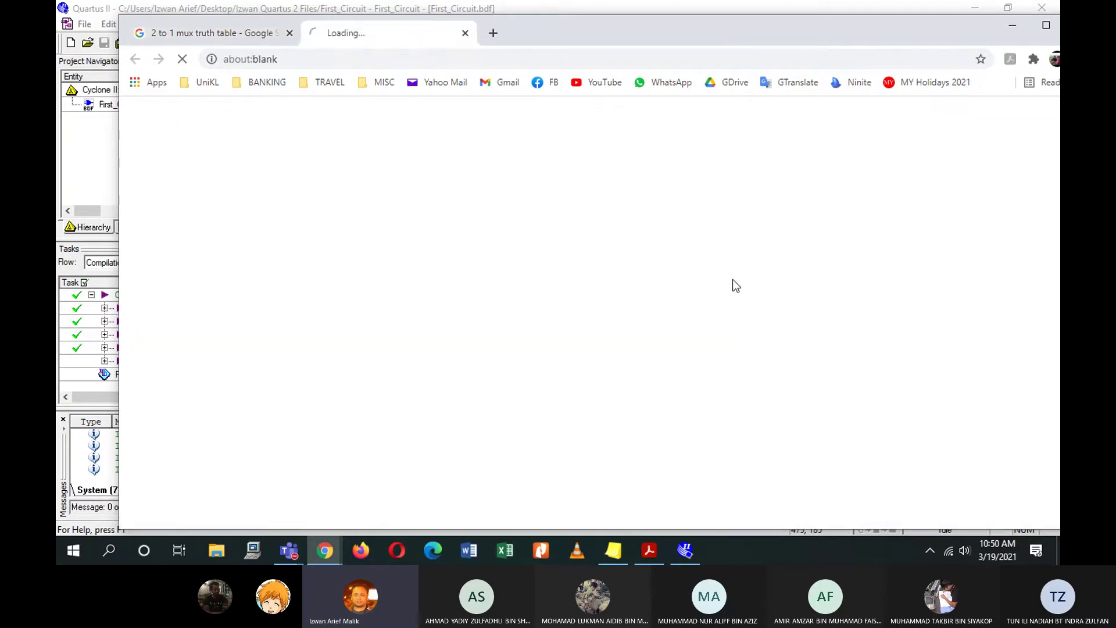
left_click(289, 33)
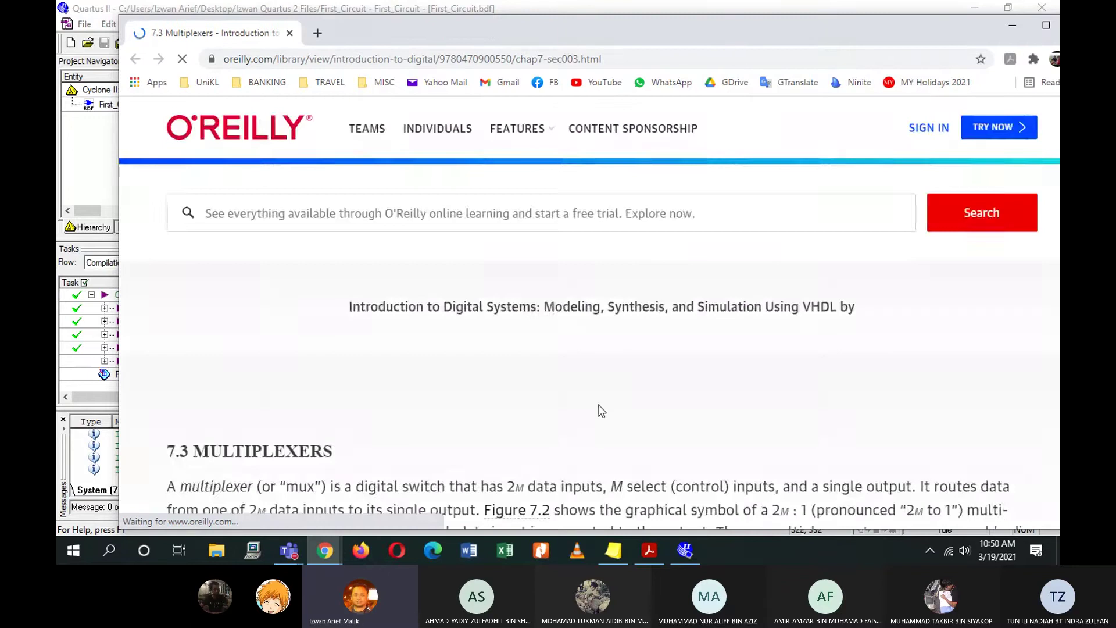
scroll(556, 336, "down", 12)
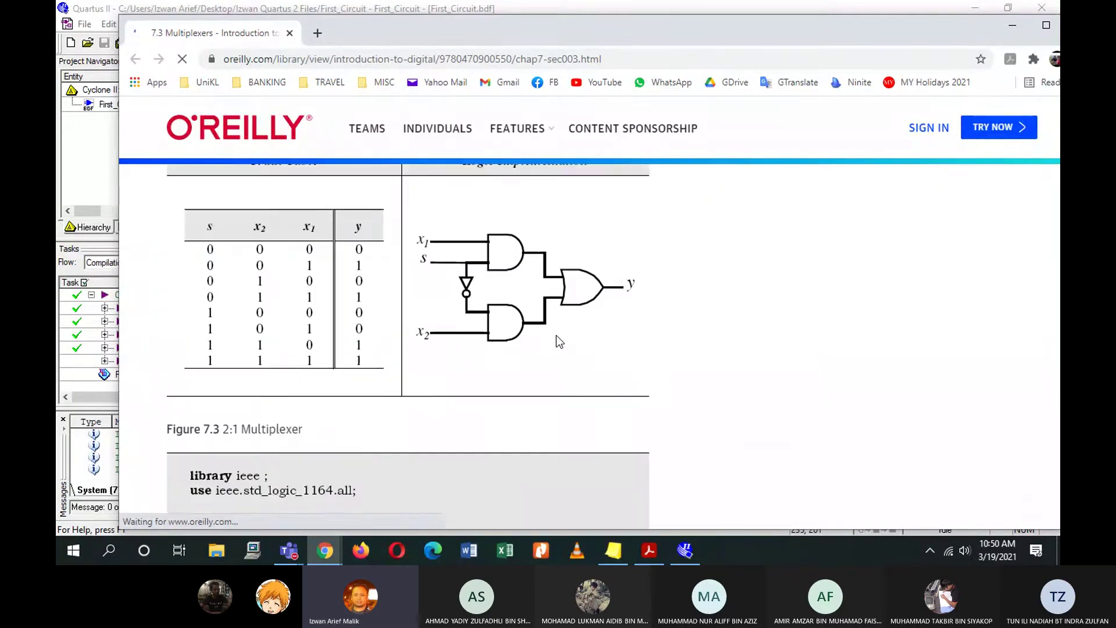
scroll(557, 336, "down", 1)
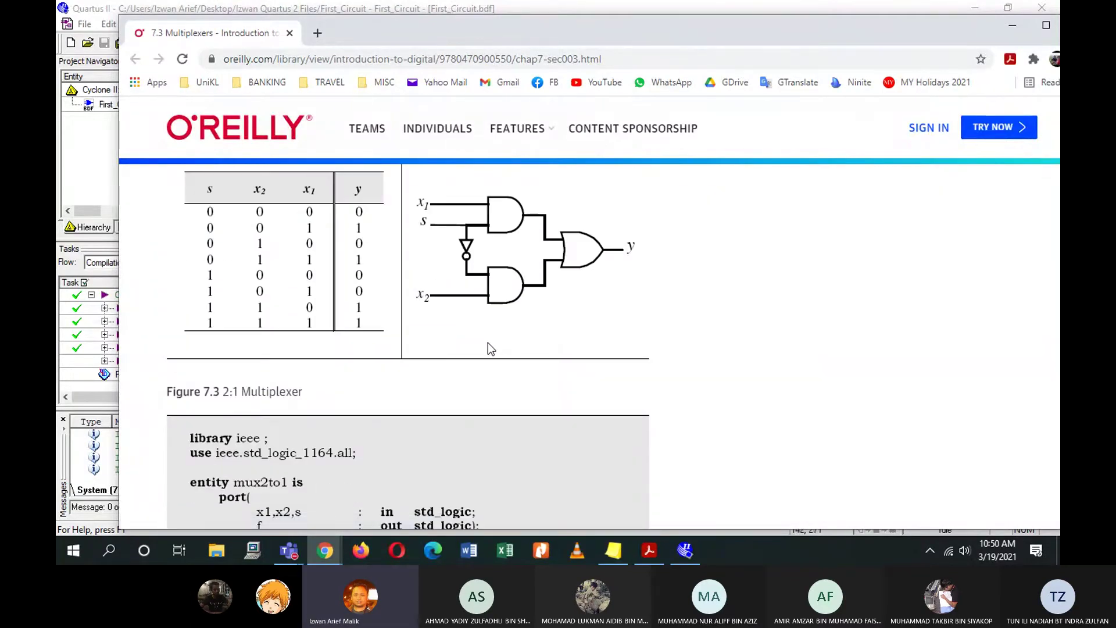
left_click(1046, 25)
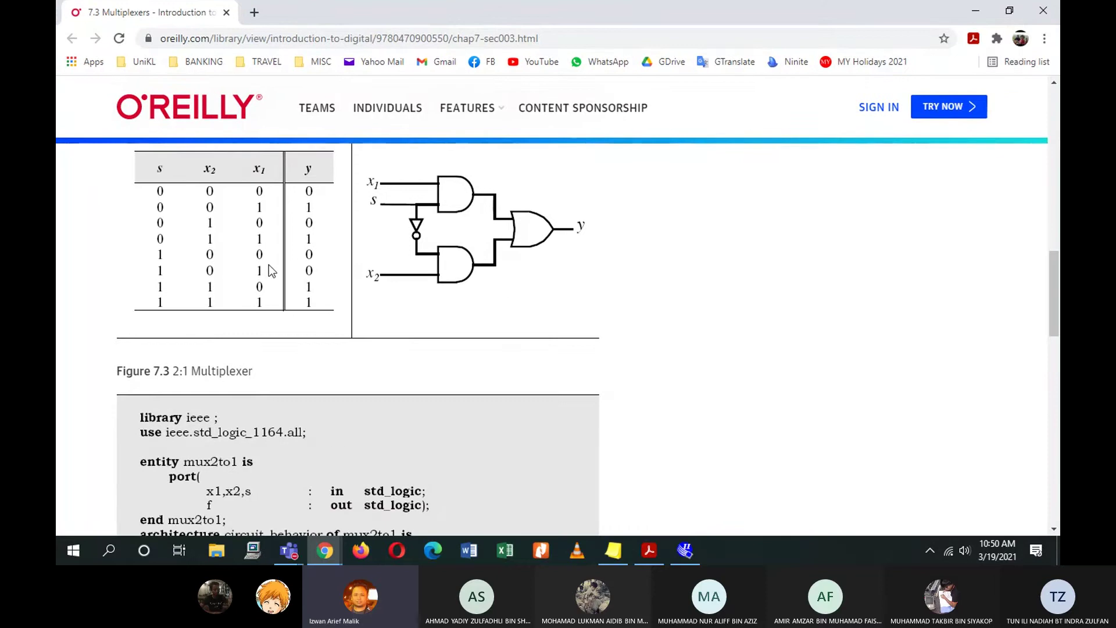
scroll(174, 318, "up", 3)
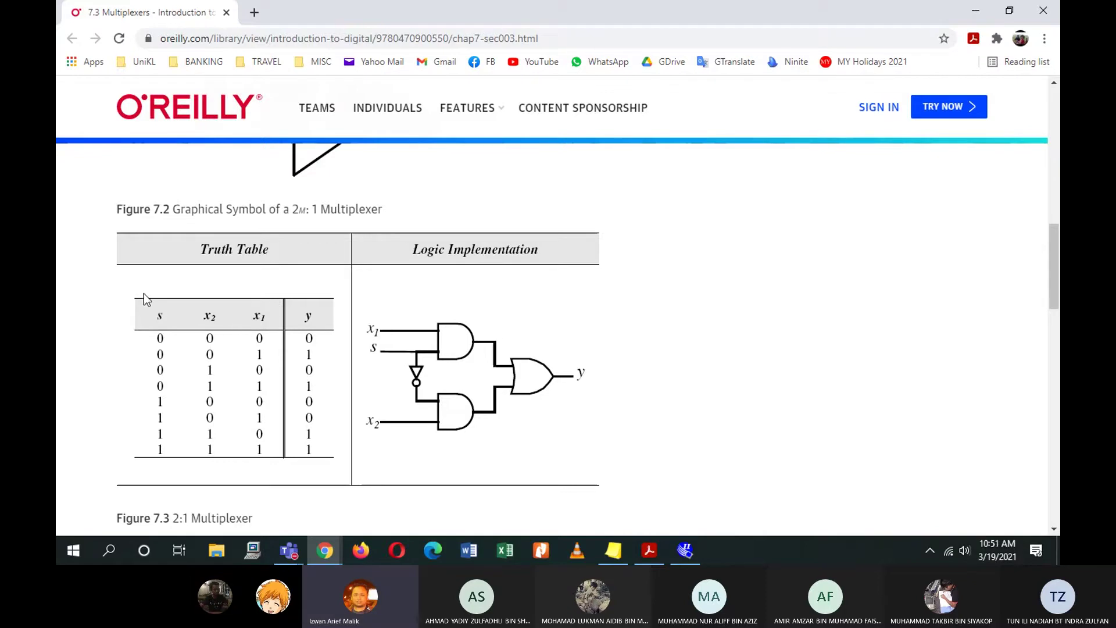
Open Paint, paste the captured screenshot, and bring the O'Reilly truth table into view.
left_click(69, 548)
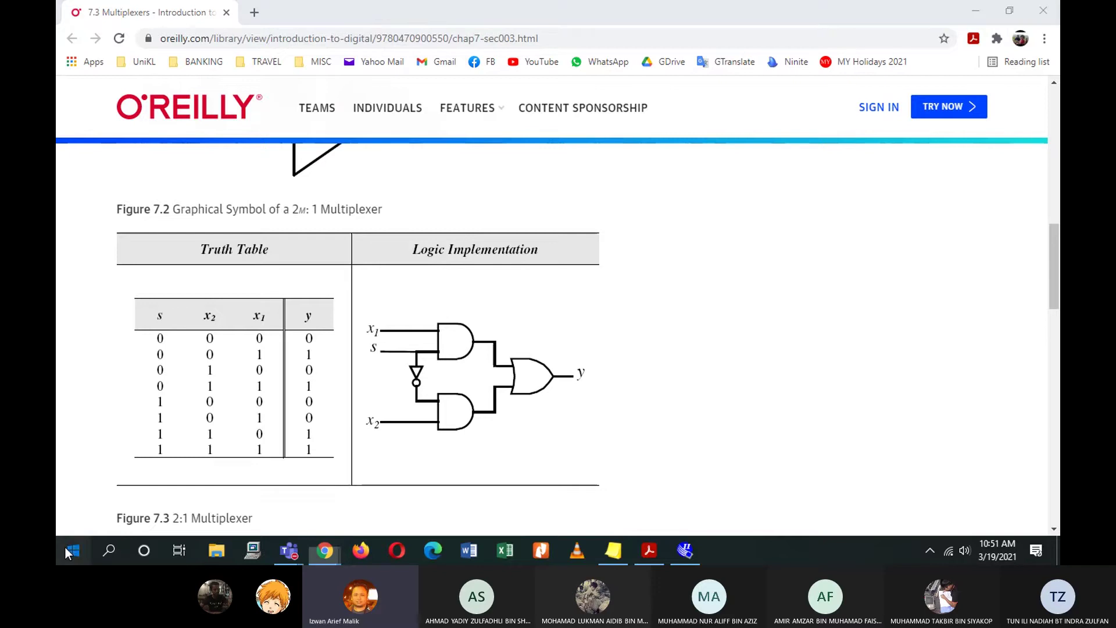
scroll(428, 431, "down", 3)
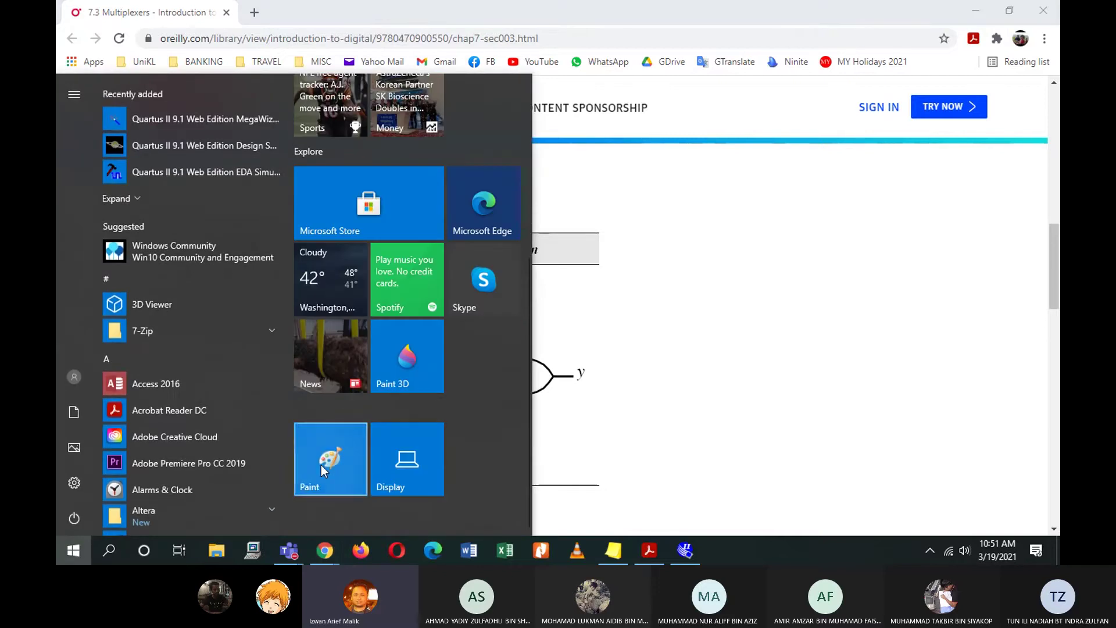
left_click(321, 465)
key("ctrl+v")
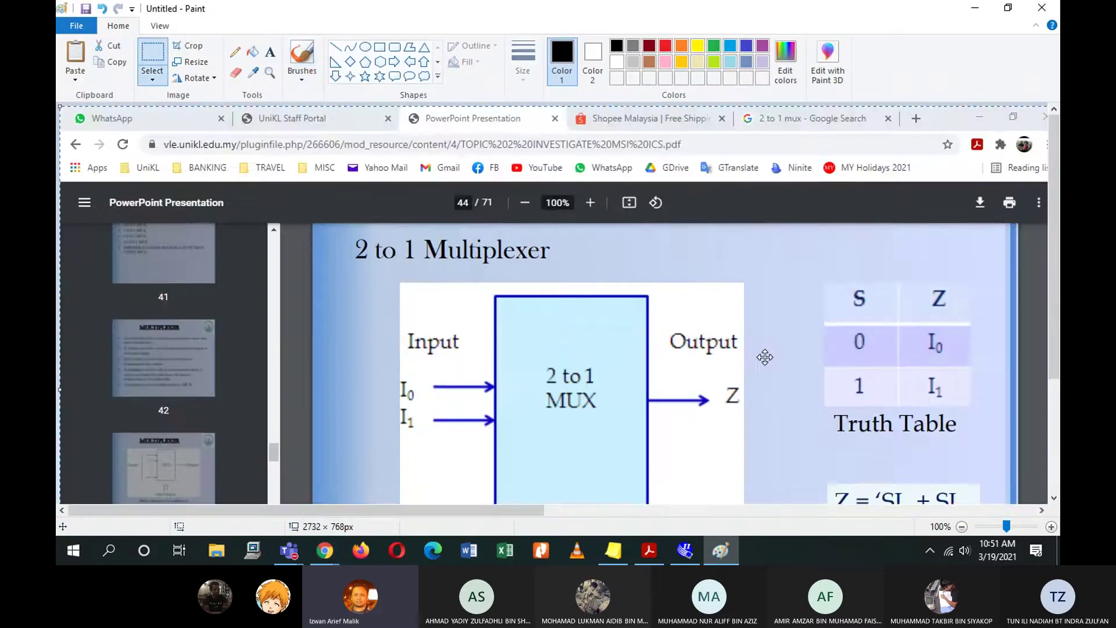
left_click_drag(765, 359, 252, 242)
left_click_drag(1035, 294, 567, 273)
Cut the truth table out of the screenshot, undo back to the blank canvas, and paste only the table there.
left_click(153, 54)
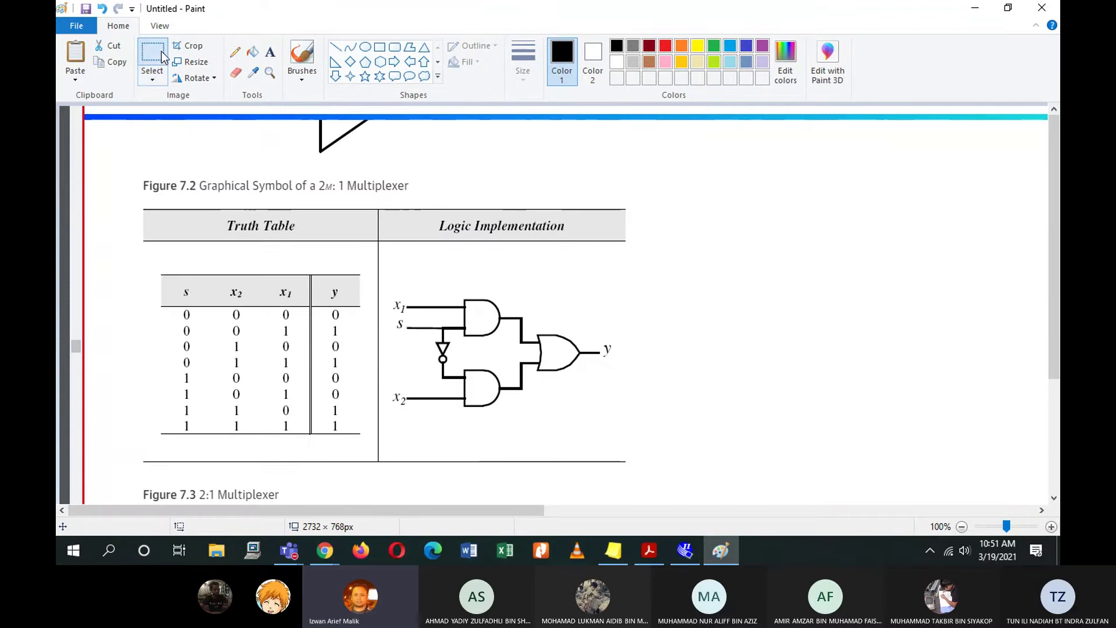
left_click_drag(144, 255, 373, 456)
key("Delete")
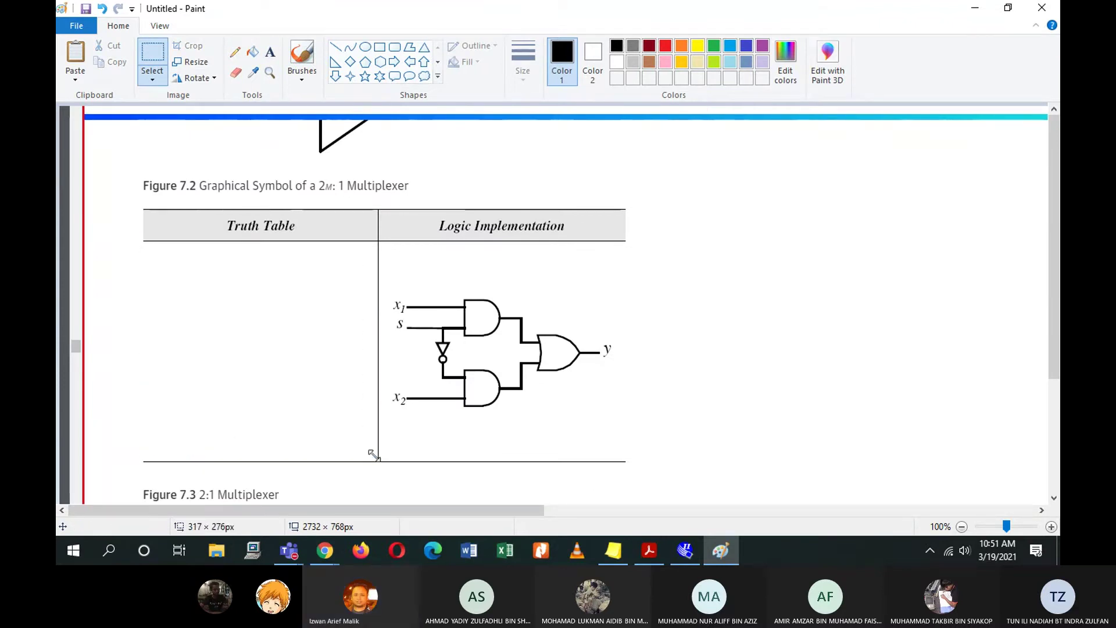
key("ctrl+z")
key("ctrl+z")
key("ctrl+v")
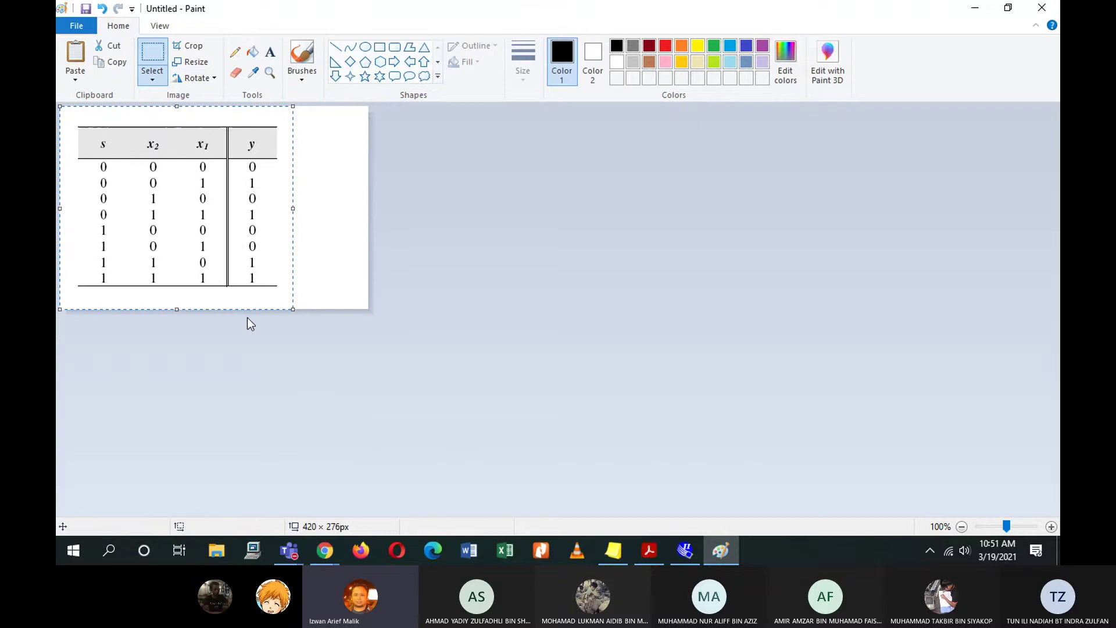
Activate the Text tool for annotating the pasted truth table.
scroll(246, 319, "up", 2, "ctrl")
scroll(246, 320, "down", 1, "ctrl")
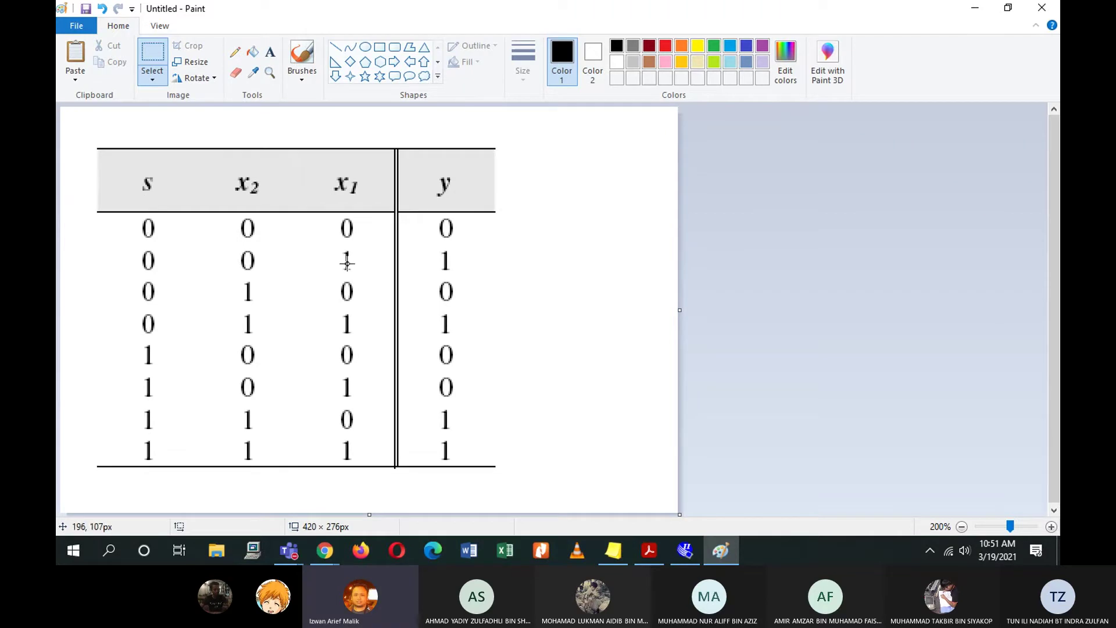
left_click(268, 57)
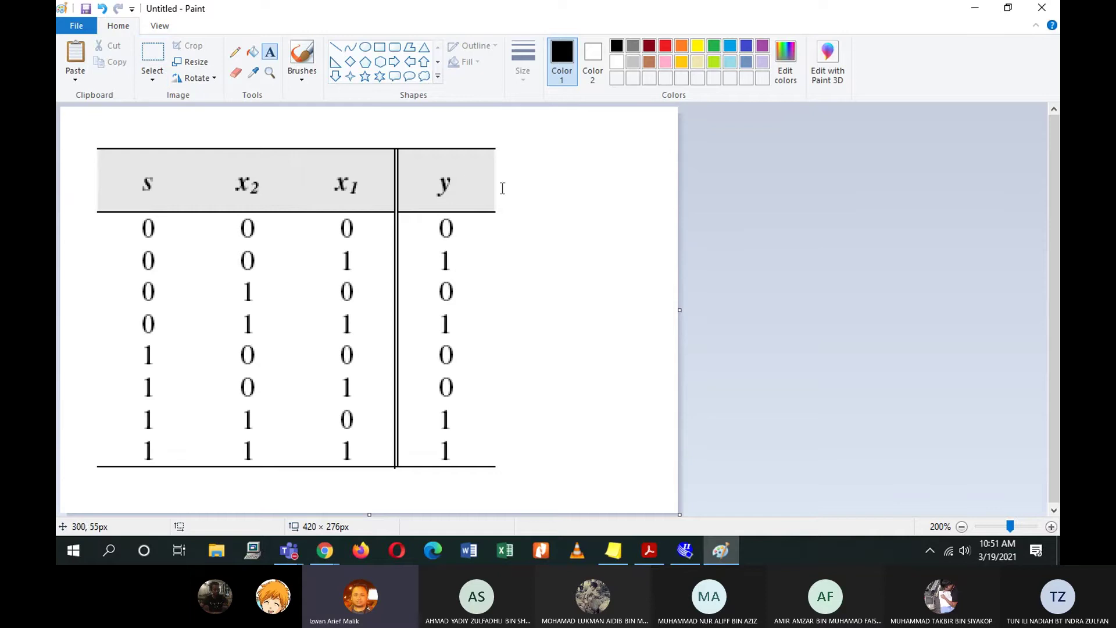
Add the text label "D1" and place it over the x2 column header of the truth table.
left_click(552, 169)
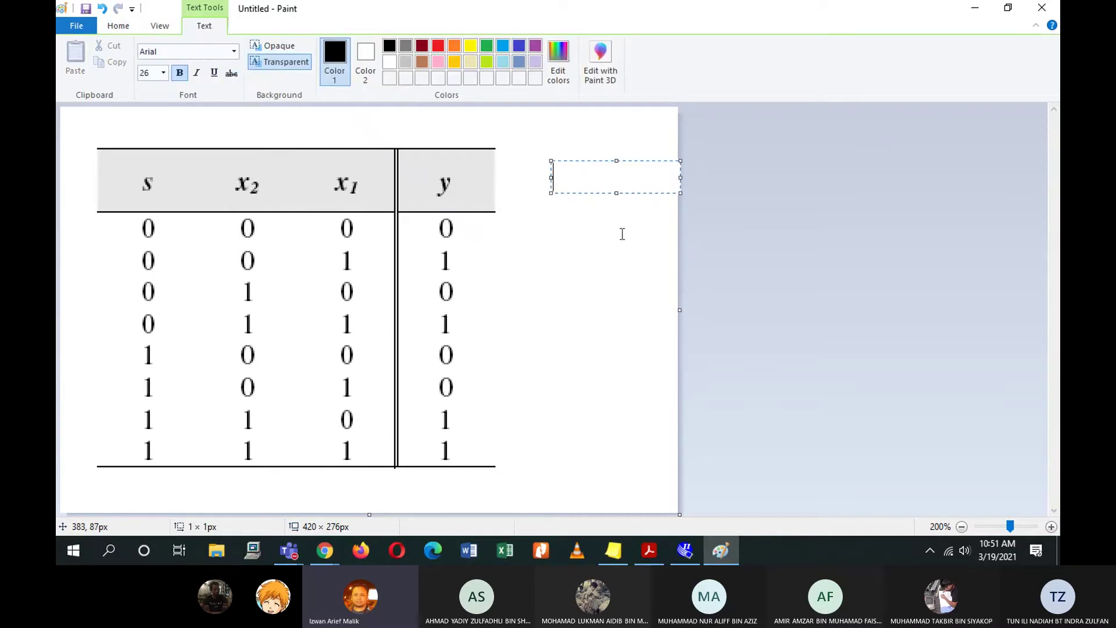
type("D1")
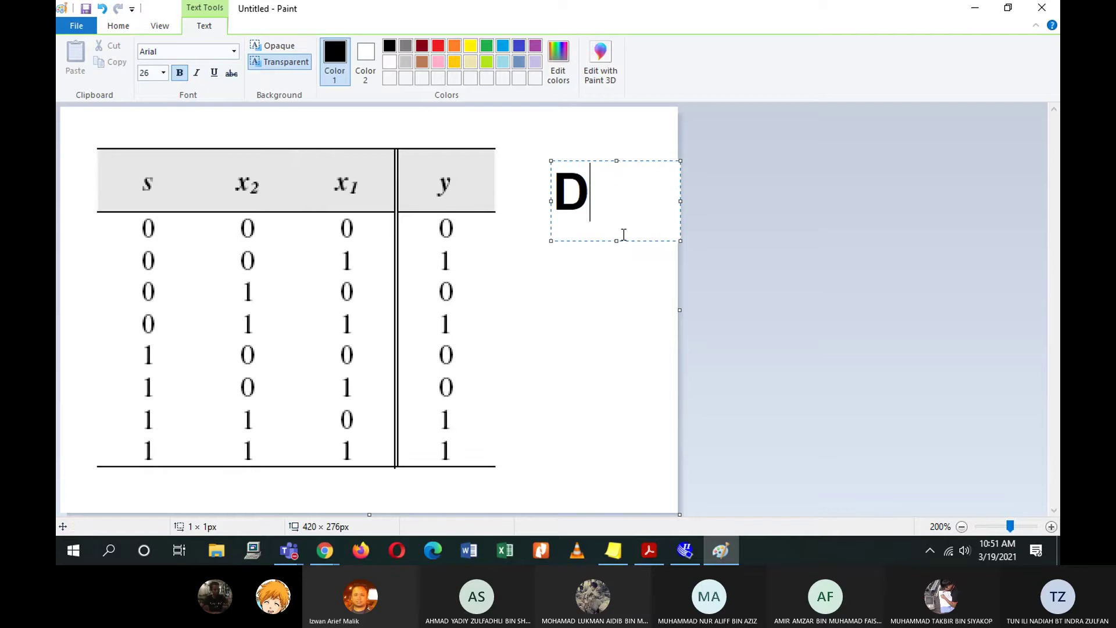
left_click(600, 257)
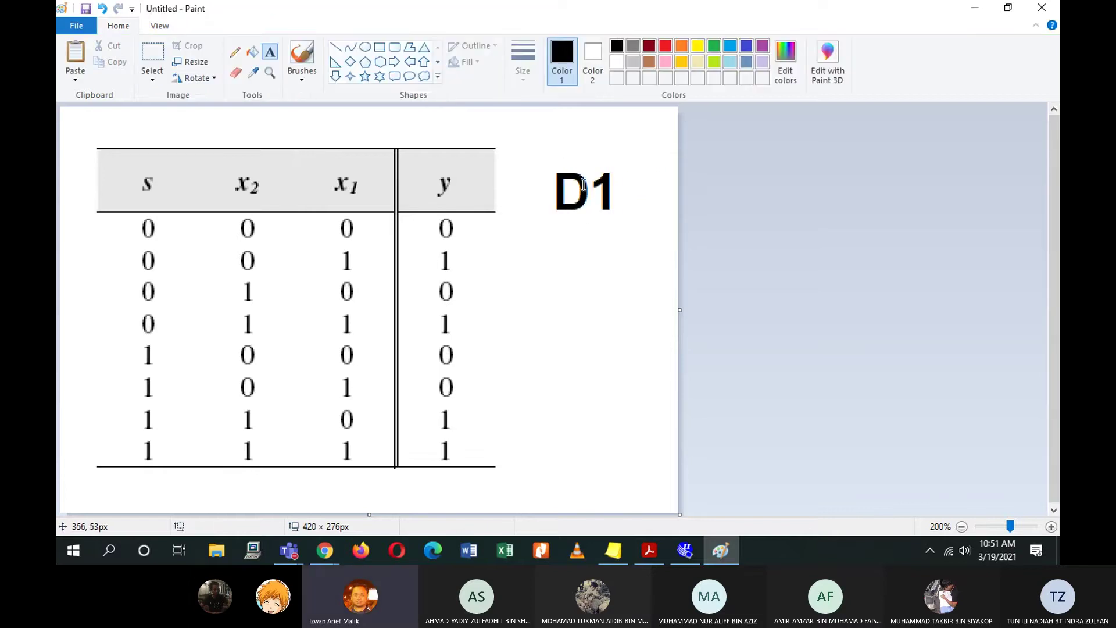
left_click(152, 56)
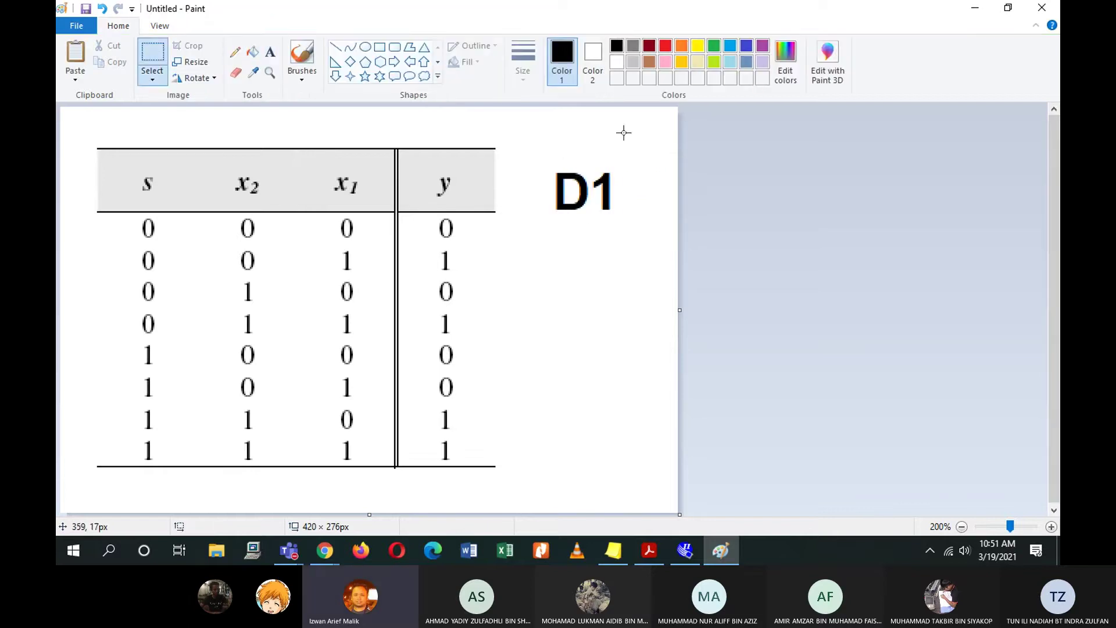
left_click_drag(552, 166, 262, 186)
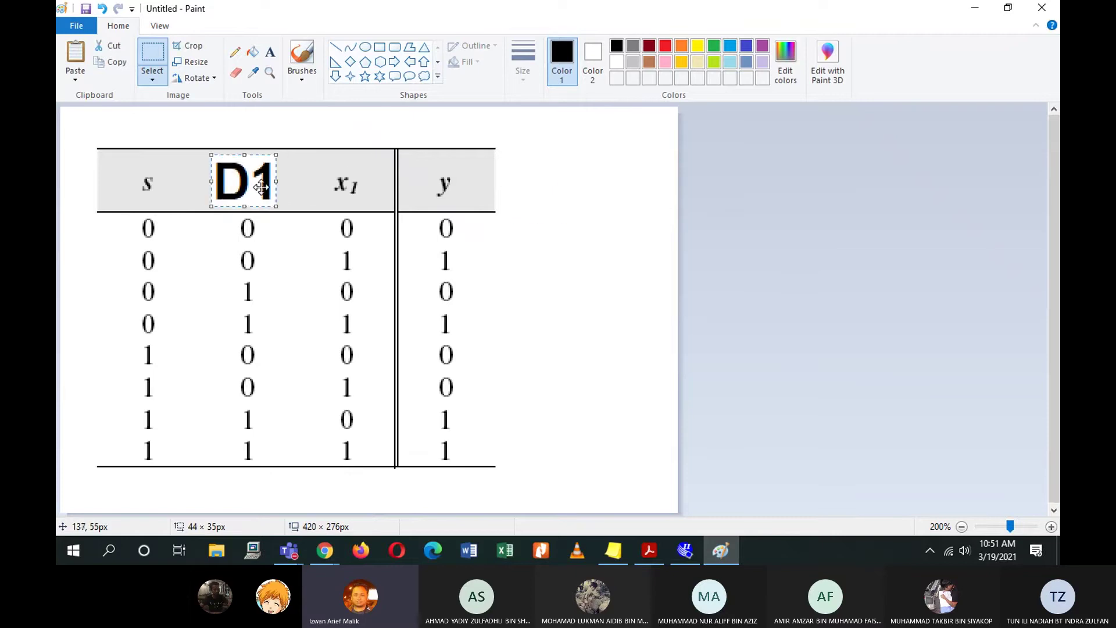
left_click(564, 197)
Add the text label "D0" and place it over the x1 column header of the truth table.
left_click(271, 52)
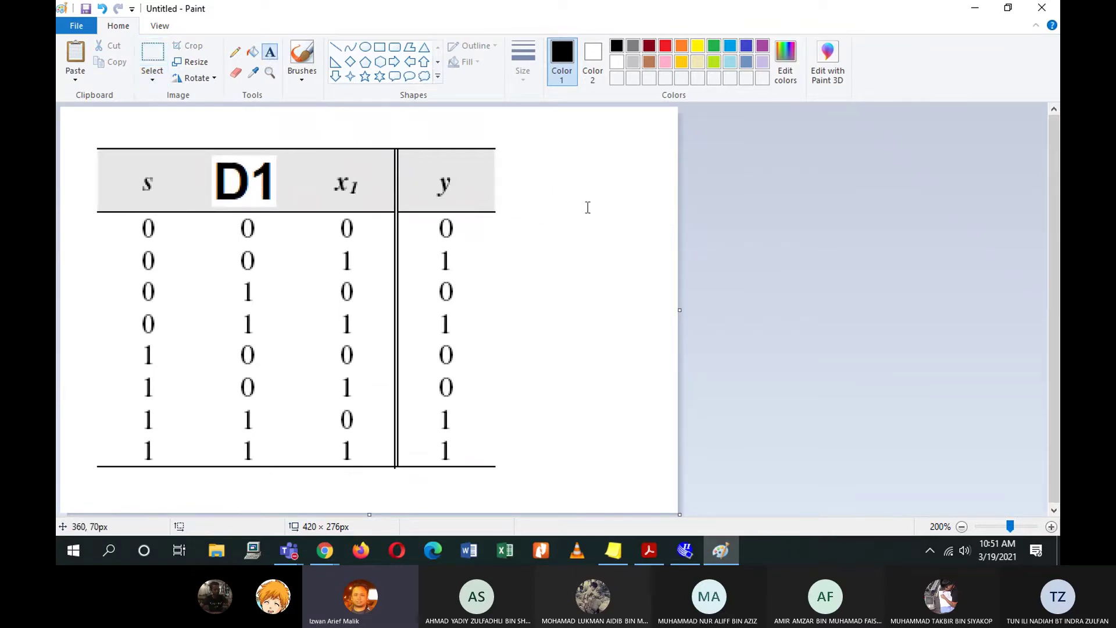
left_click(555, 185)
type("0")
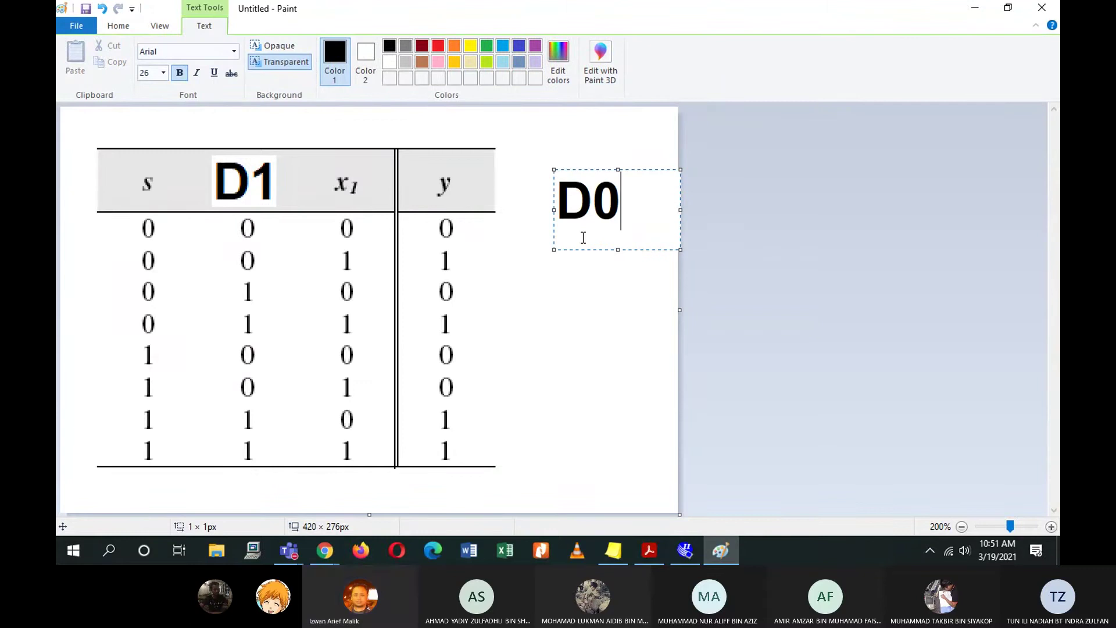
left_click(562, 305)
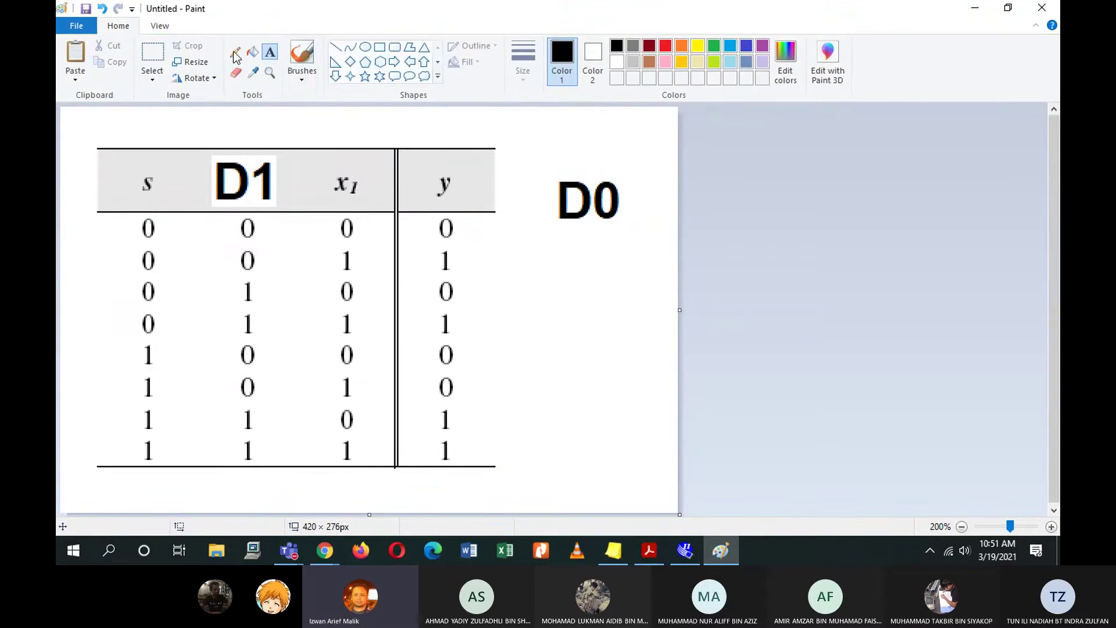
left_click(153, 57)
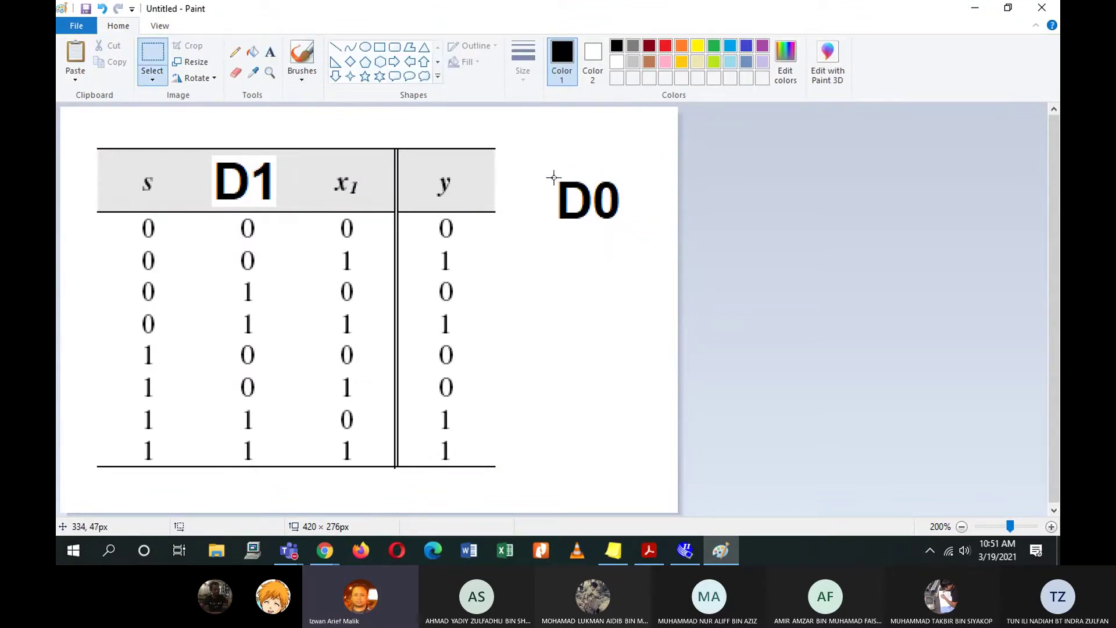
left_click_drag(552, 177, 356, 189)
left_click(627, 285)
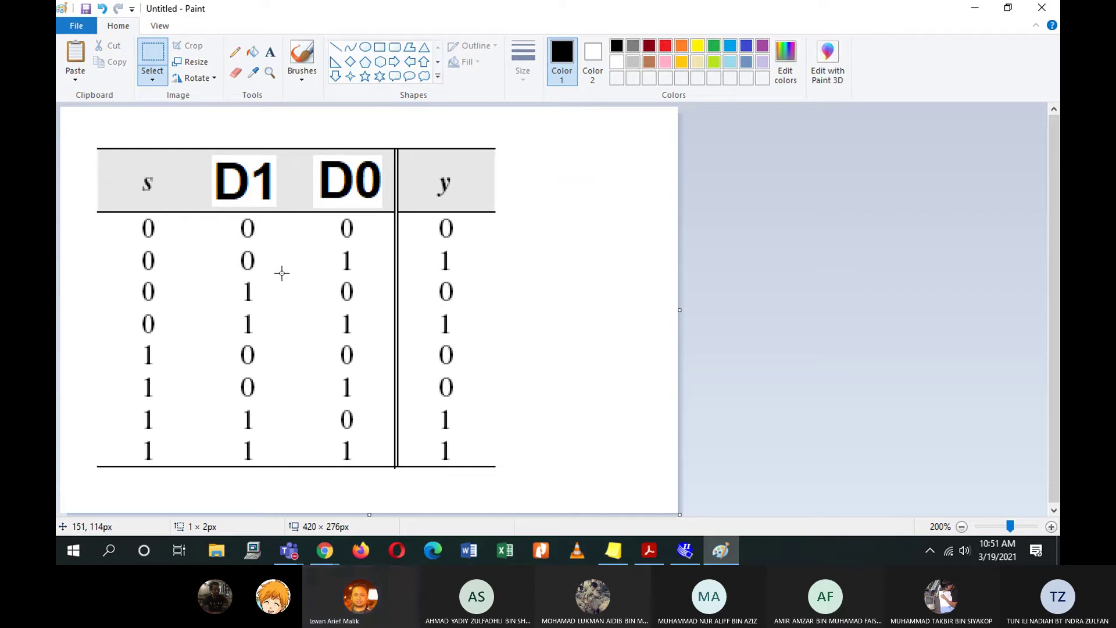
Switch to Quartus II to examine the D0, D1 and S gate connections in the schematic, and return to the truth table in Paint.
left_click(686, 546)
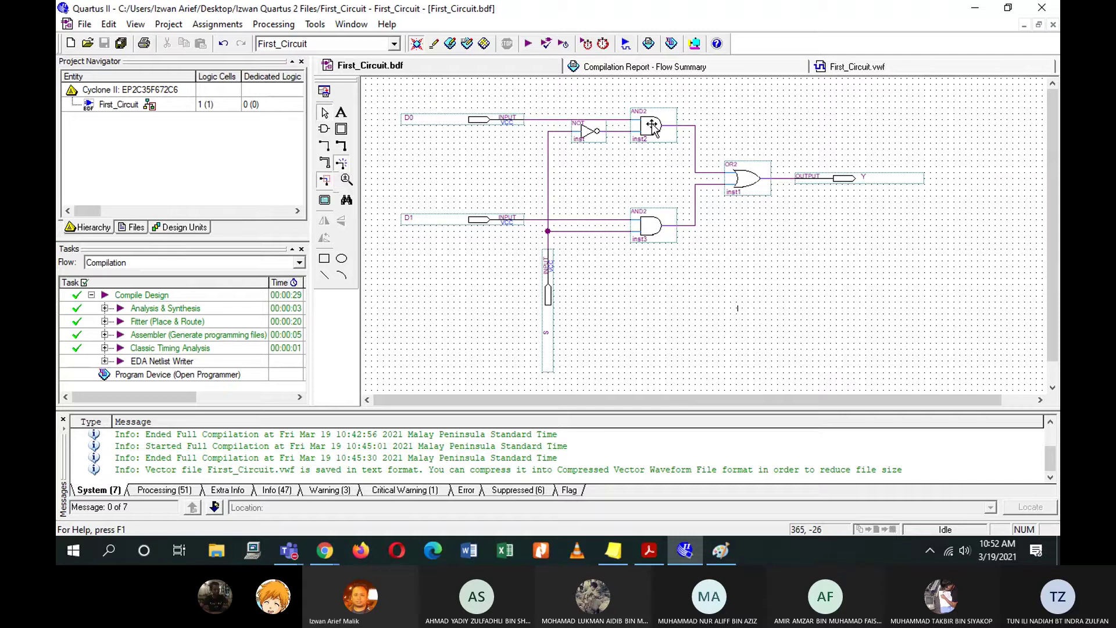
left_click(974, 8)
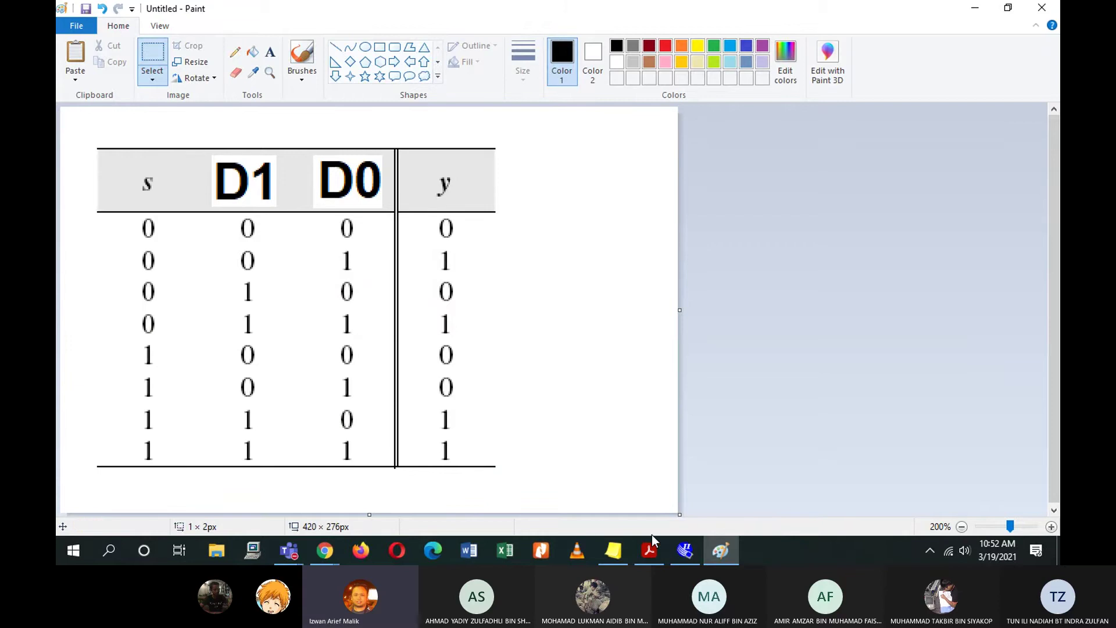
left_click(685, 550)
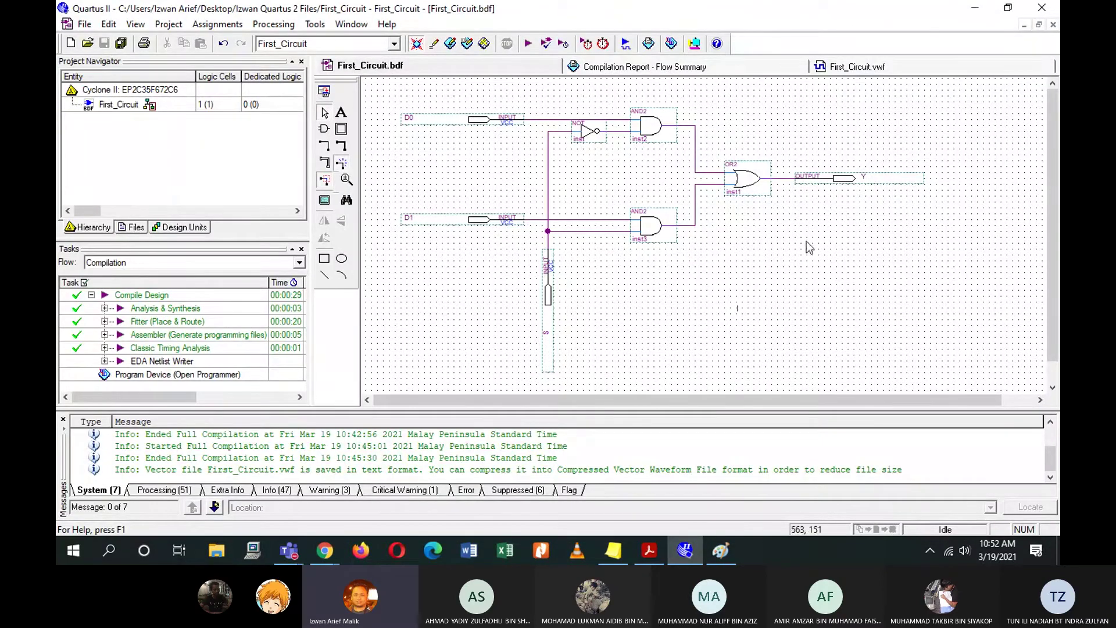
left_click(975, 8)
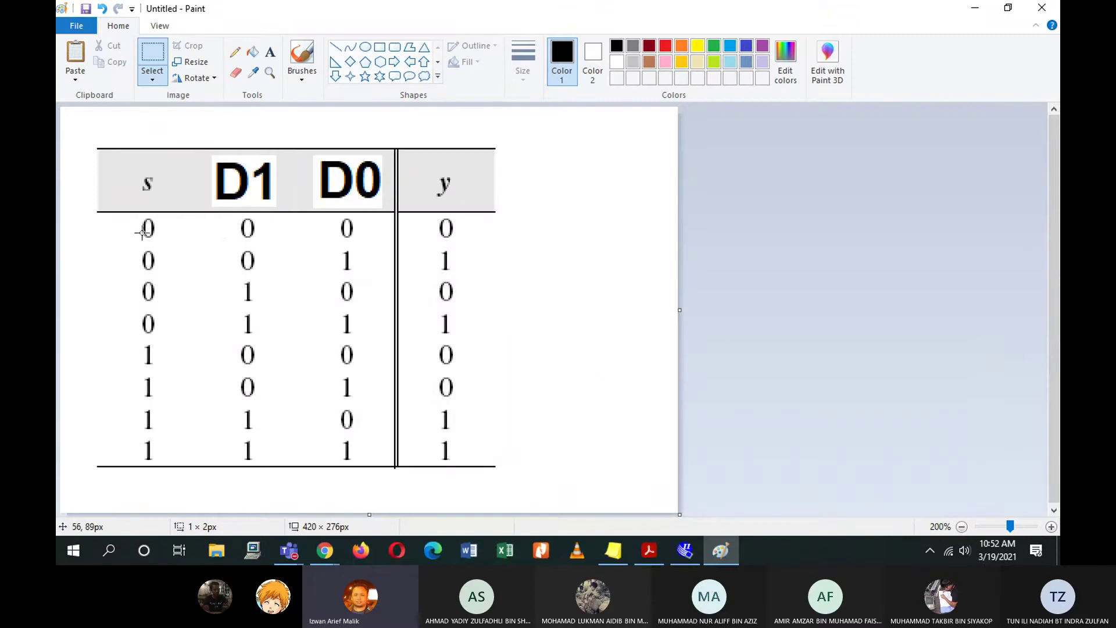
Examine the truth table by marking the s = 0 rows with their D0 values and the s = 1 rows with their D1 values.
left_click_drag(138, 221, 158, 307)
left_click(180, 263)
left_click_drag(130, 215, 168, 337)
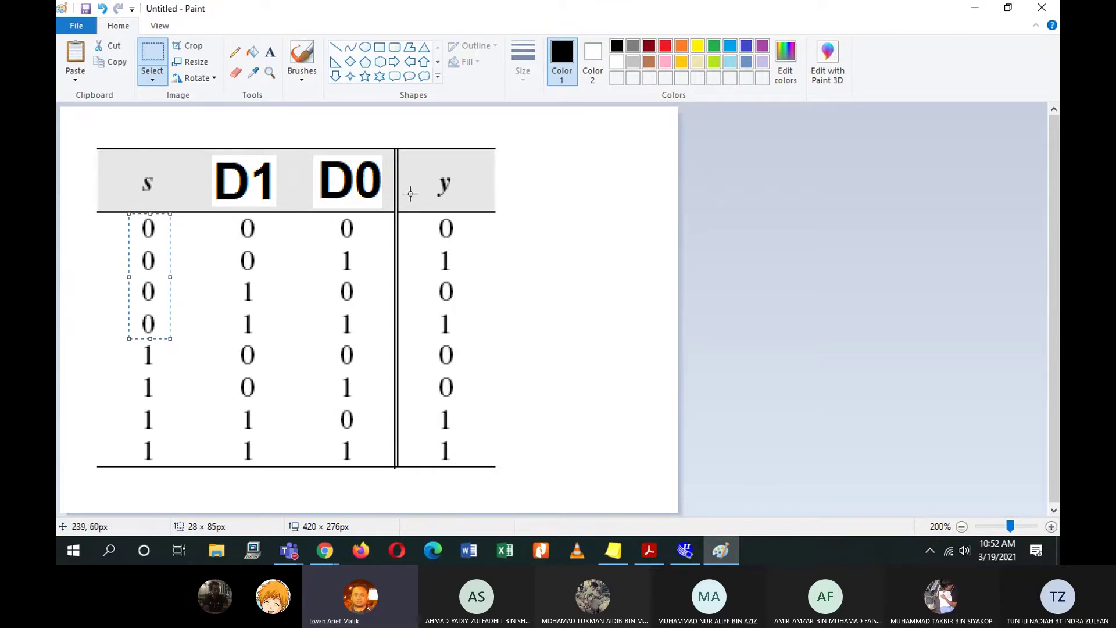
left_click_drag(337, 216, 359, 343)
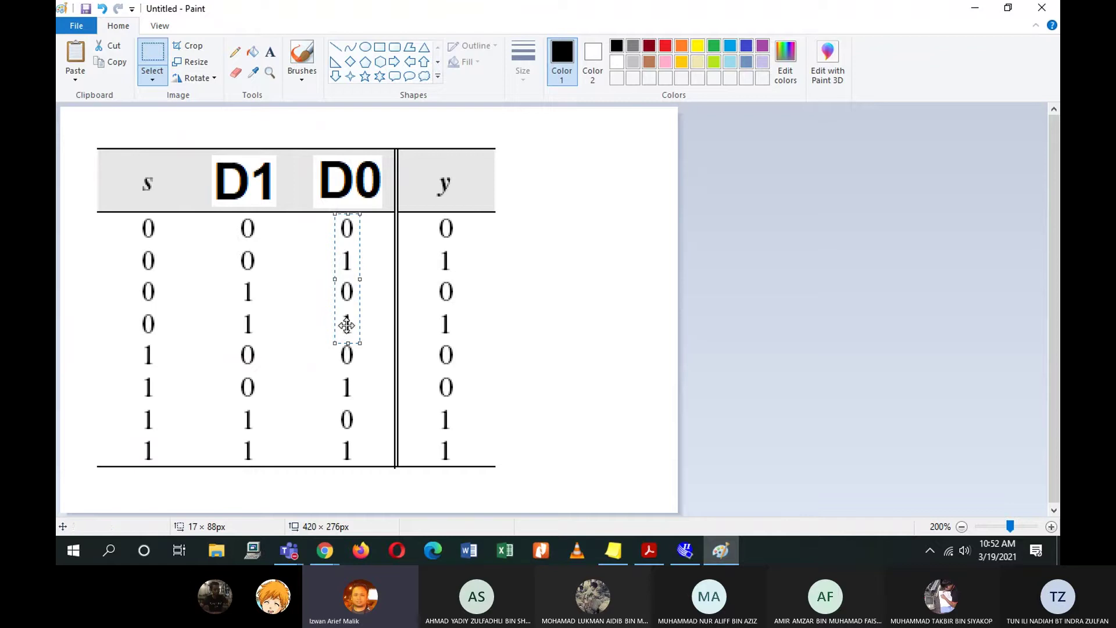
left_click(200, 448)
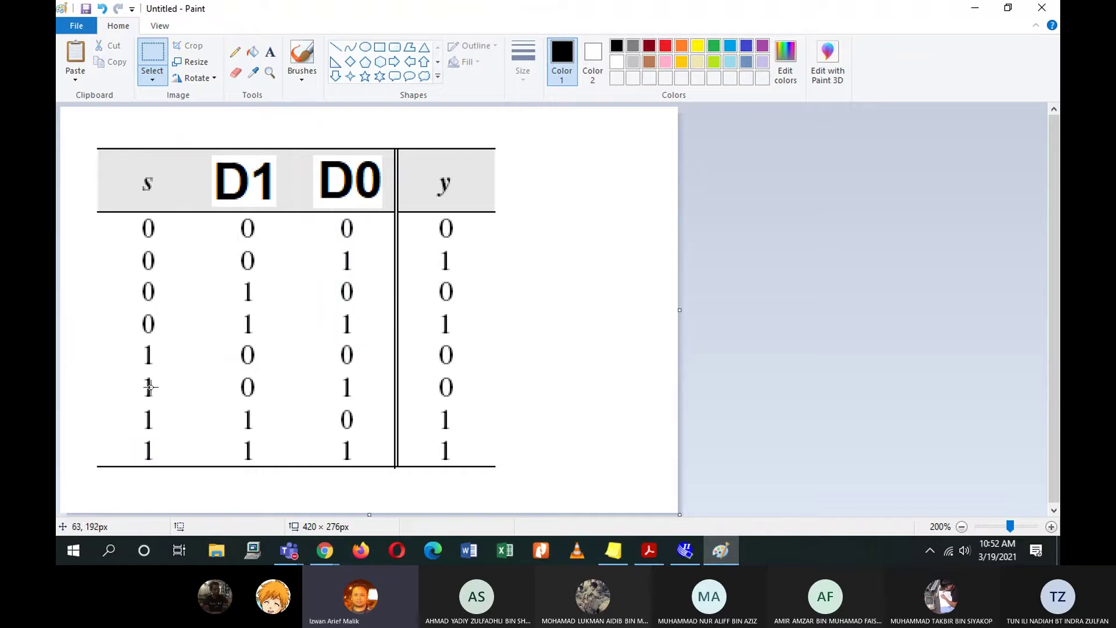
left_click_drag(127, 345, 166, 473)
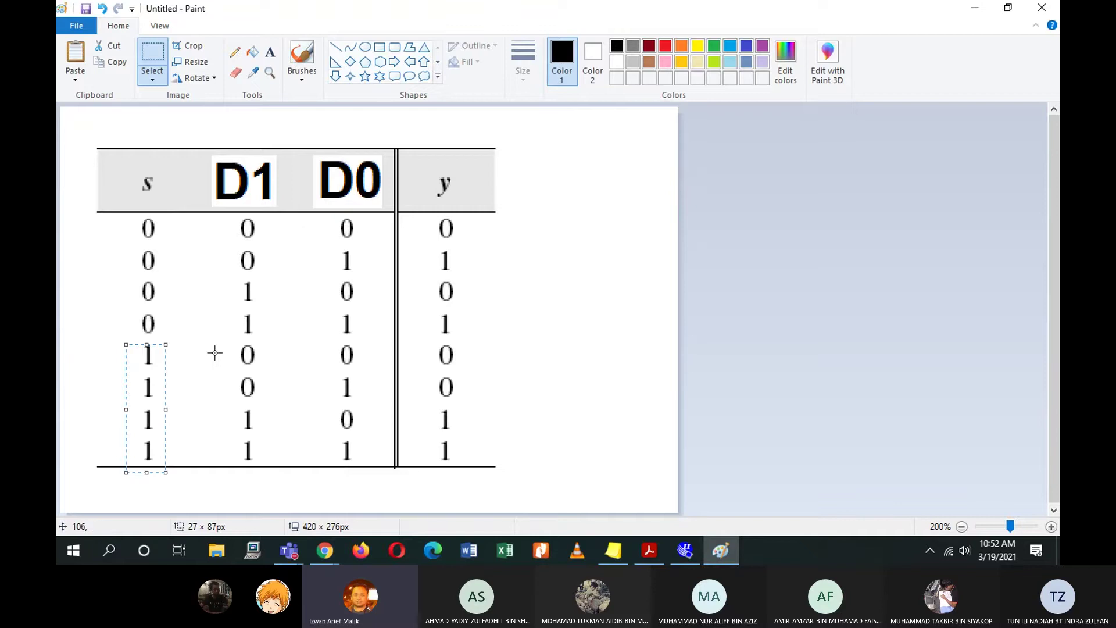
left_click_drag(230, 344, 271, 470)
left_click(651, 250)
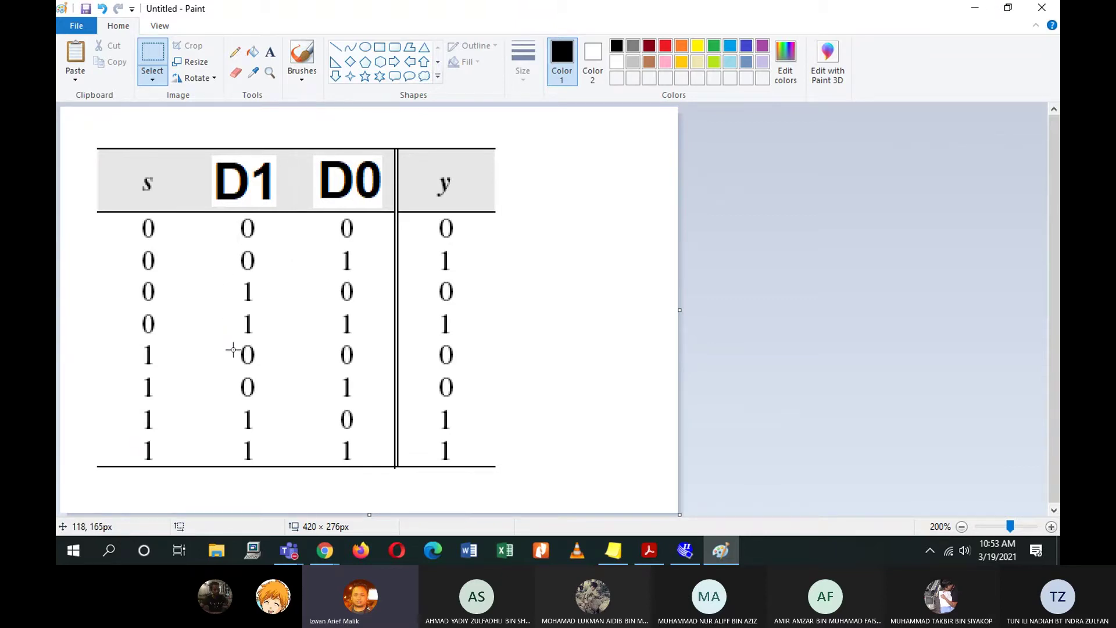
Switch to Quartus II, open the First_Circuit.vwf waveform file and set its end time to 100 ns.
left_click(981, 7)
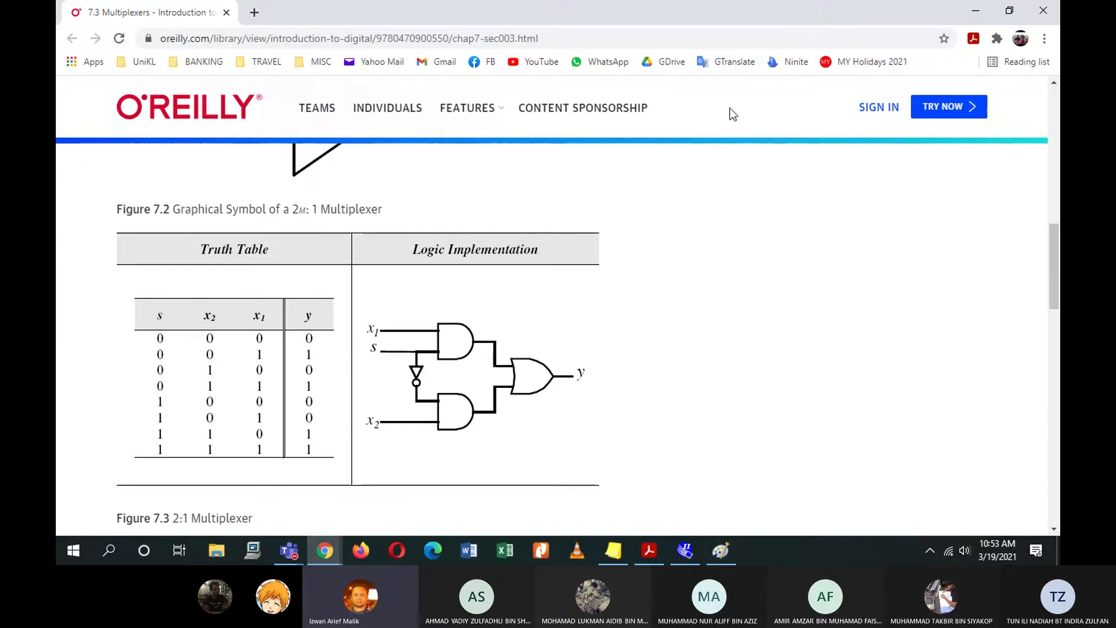
left_click(685, 550)
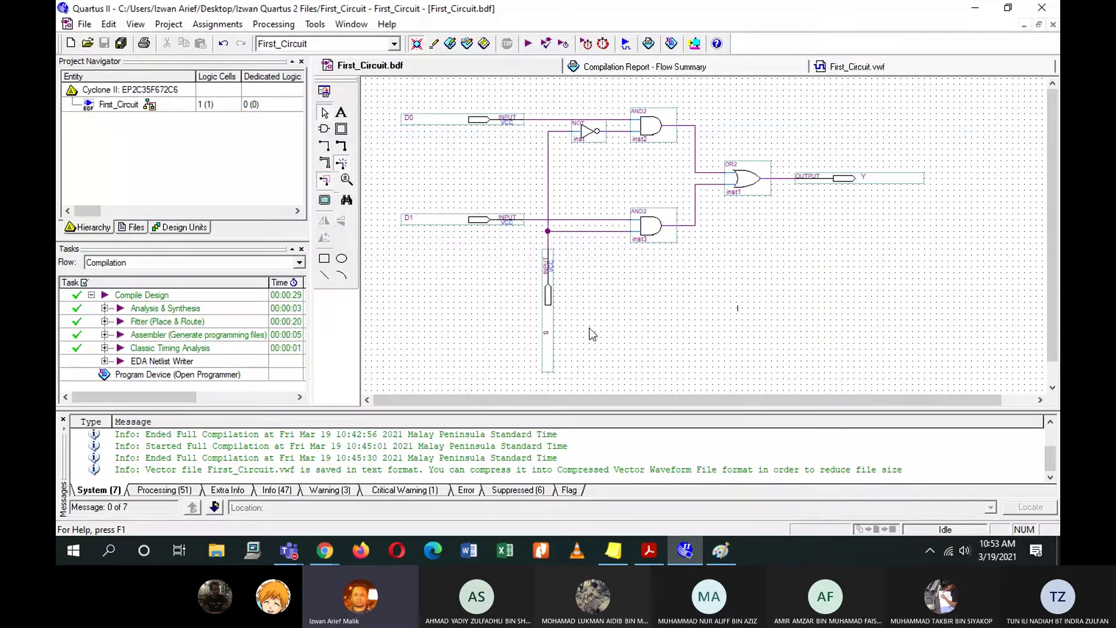
left_click(864, 65)
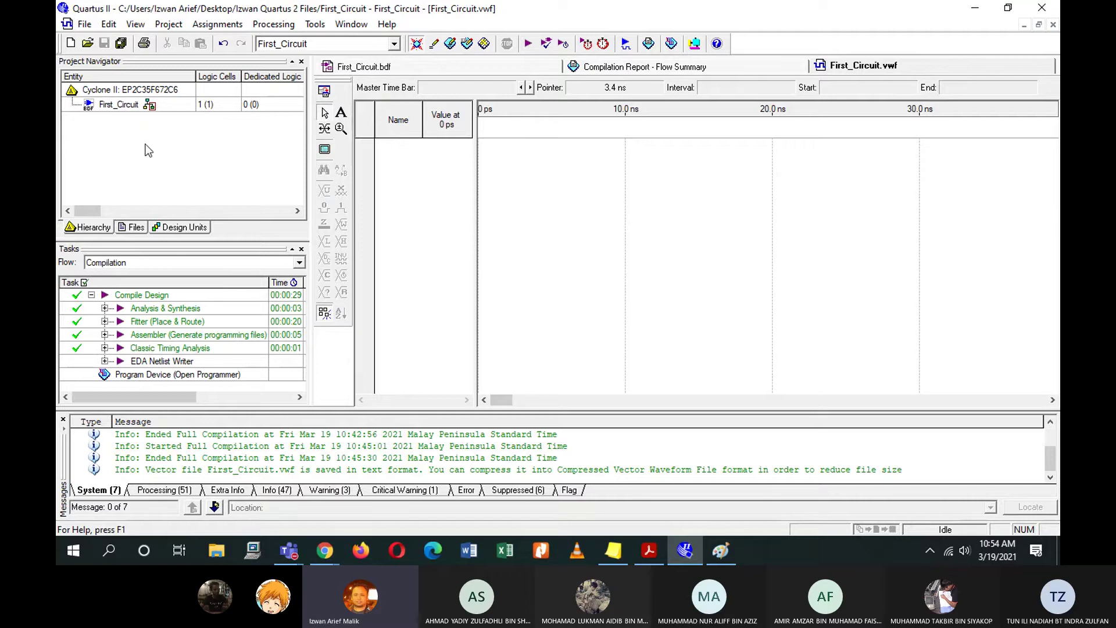
left_click(109, 26)
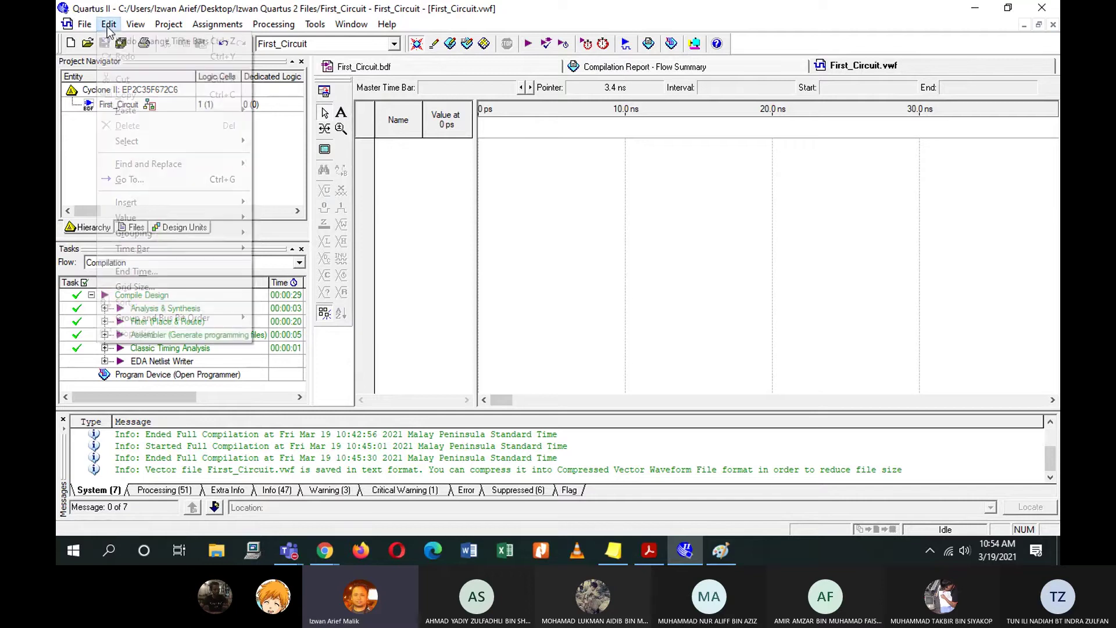
left_click(136, 277)
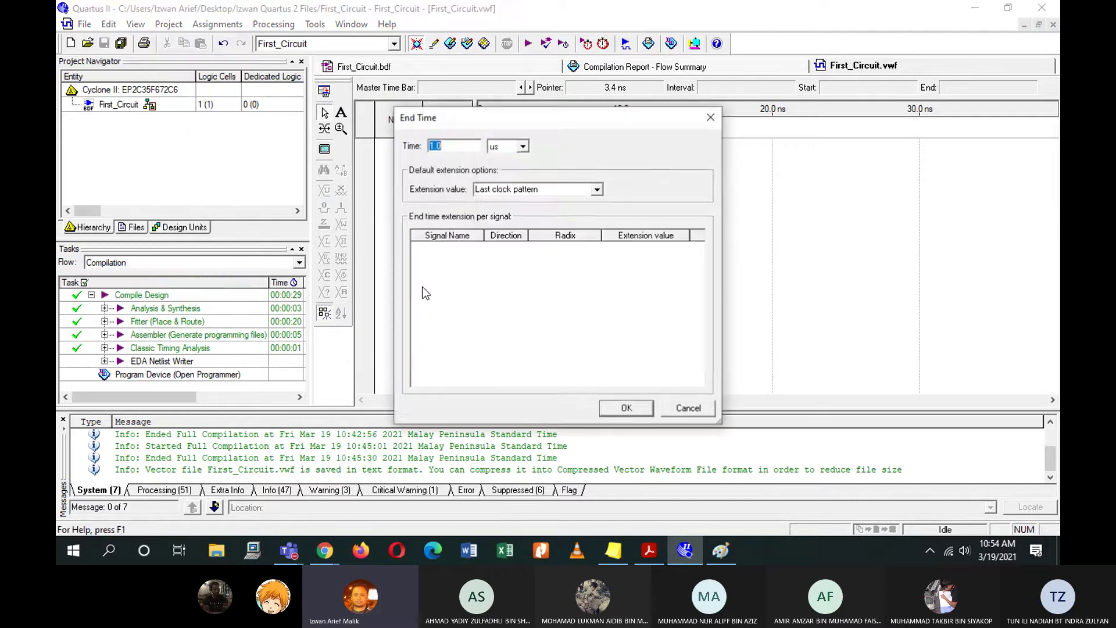
left_click(523, 147)
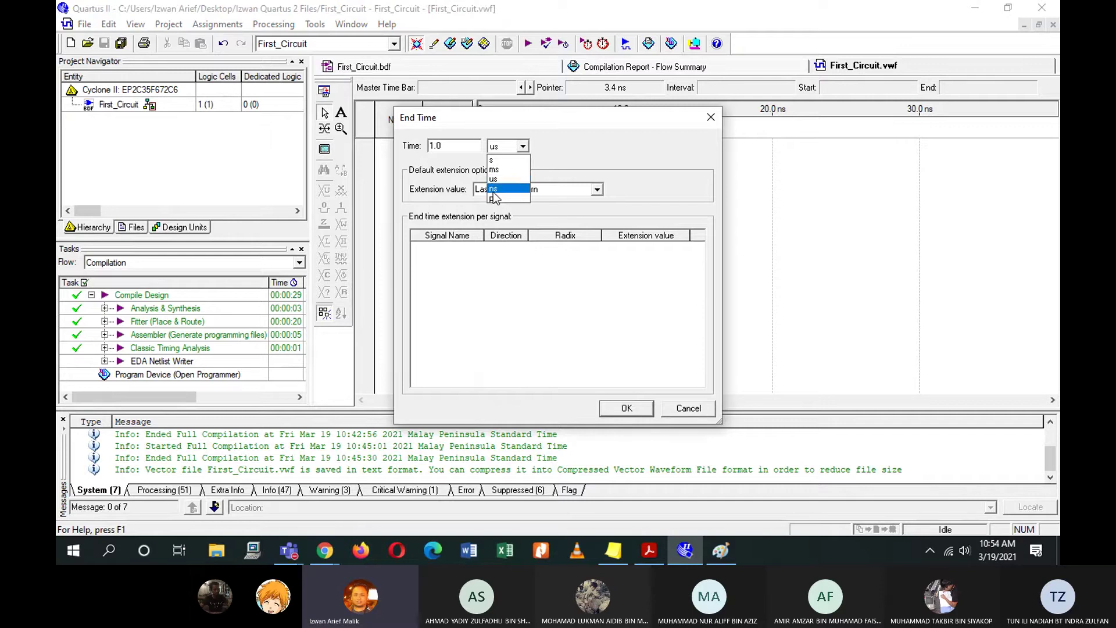
left_click(493, 190)
double_click(452, 148)
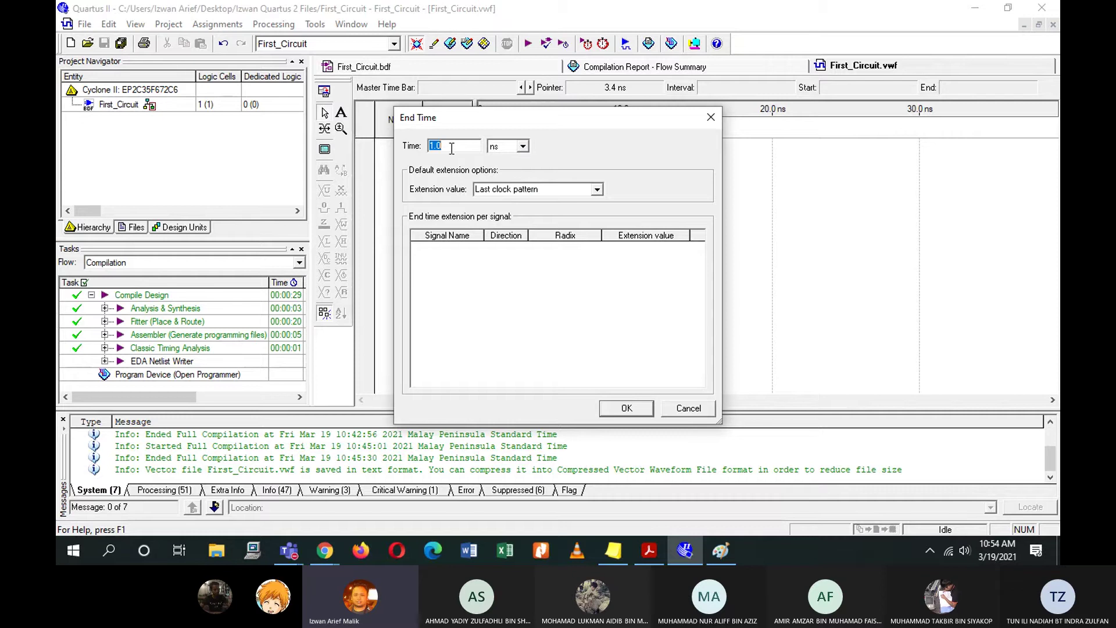
type("8")
left_click(624, 408)
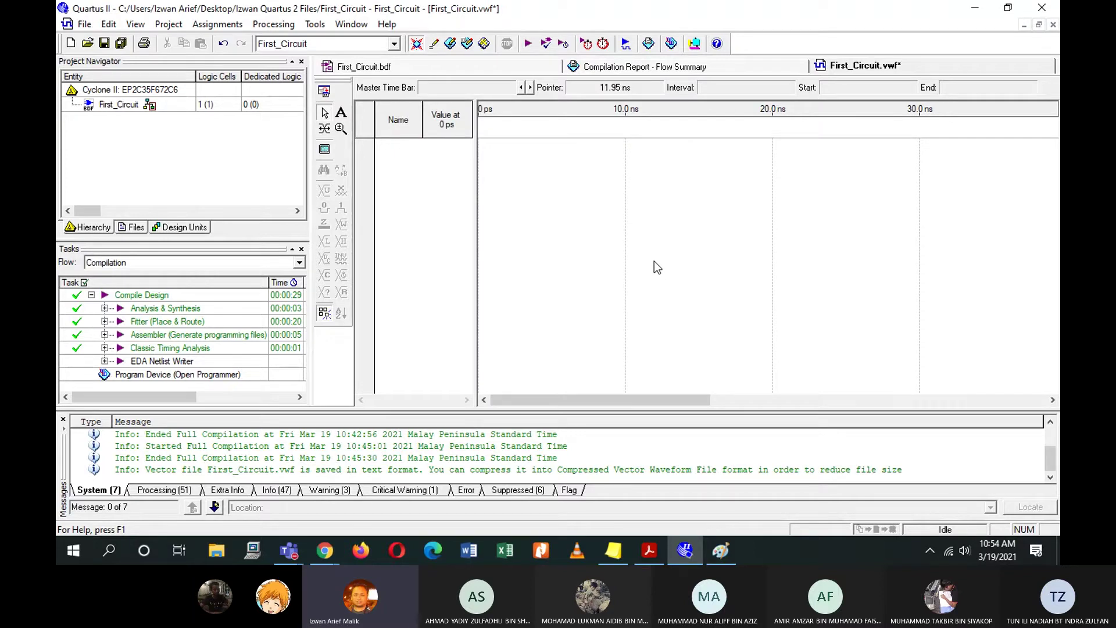
Fit the full simulation time range in the waveform window.
right_click(668, 194)
mouse_move(784, 340)
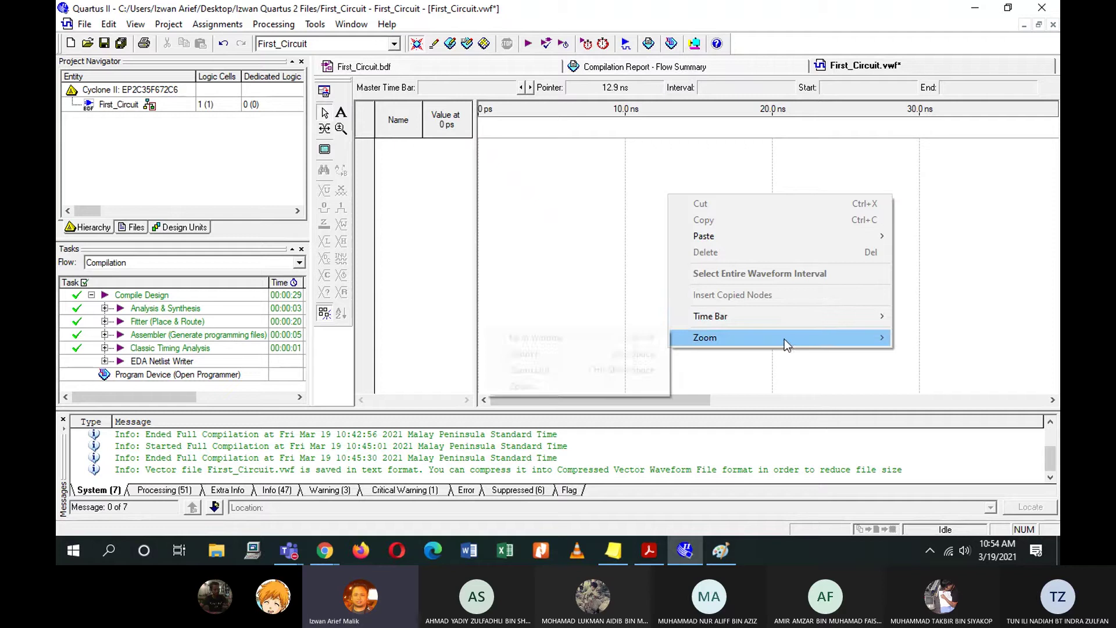
left_click(638, 339)
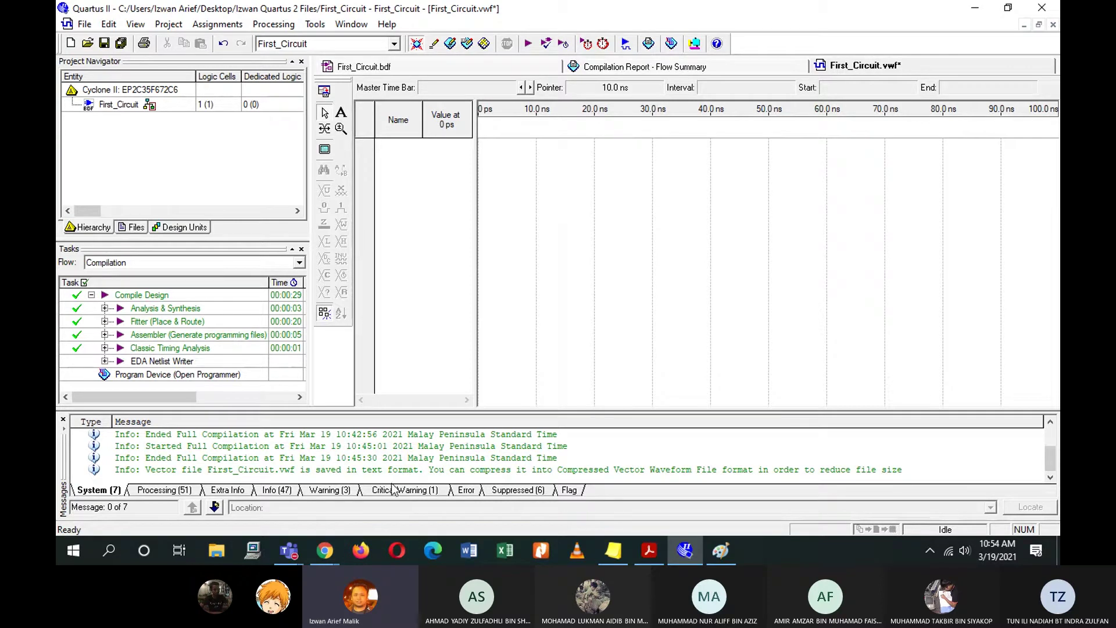
Switch to Paint to examine the s, D1 and D0 input combinations in the truth table, and return to Quartus II.
mouse_move(327, 560)
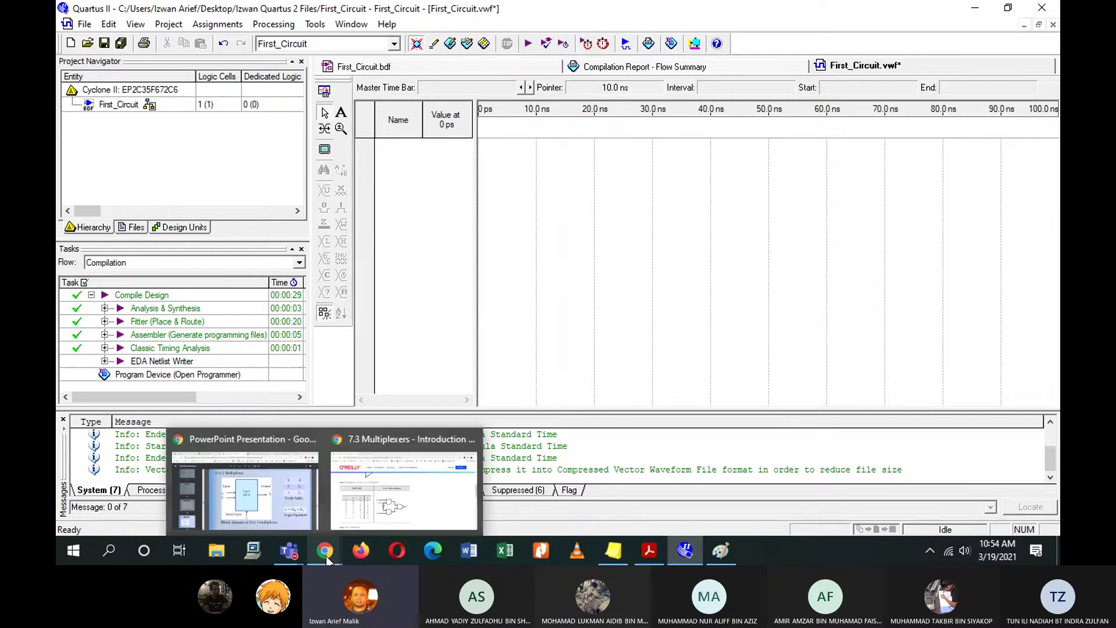
left_click(390, 526)
left_click(718, 553)
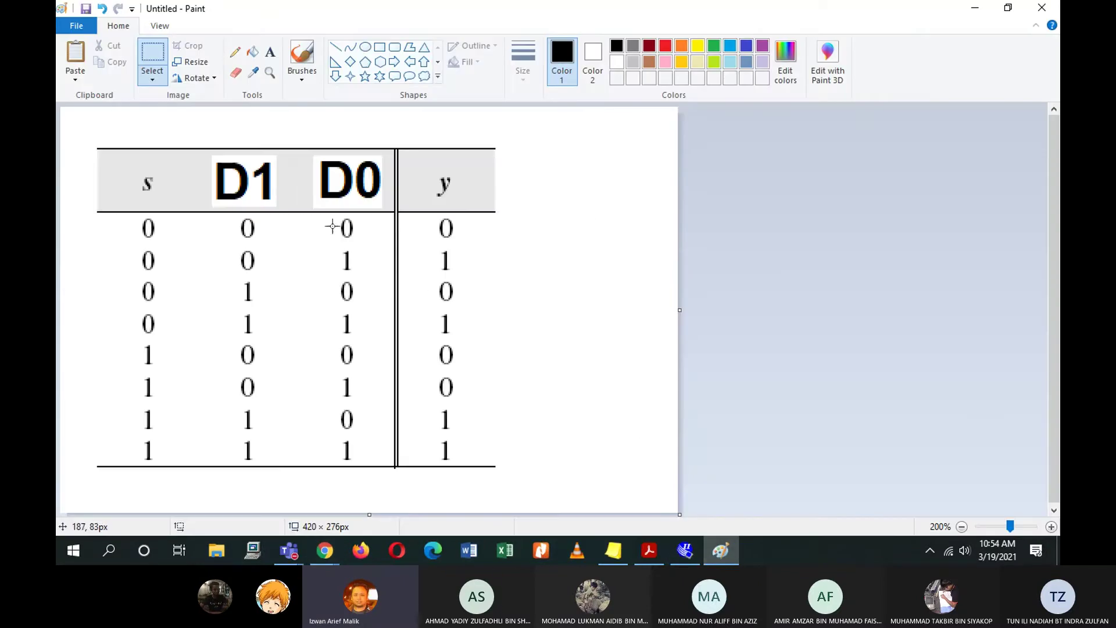
left_click_drag(127, 210, 383, 466)
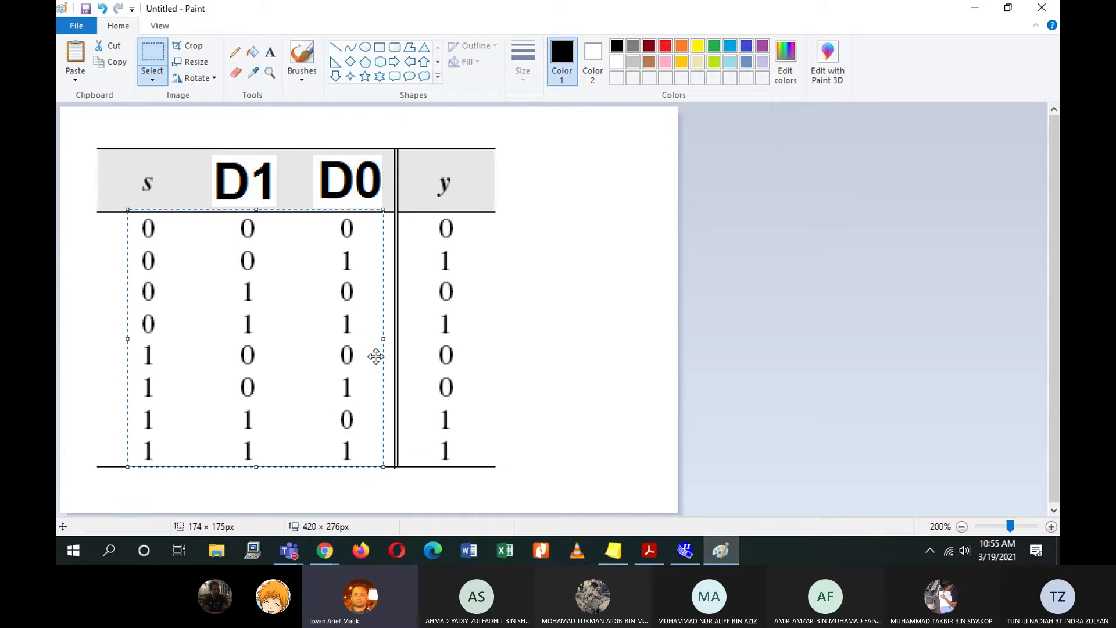
left_click(972, 7)
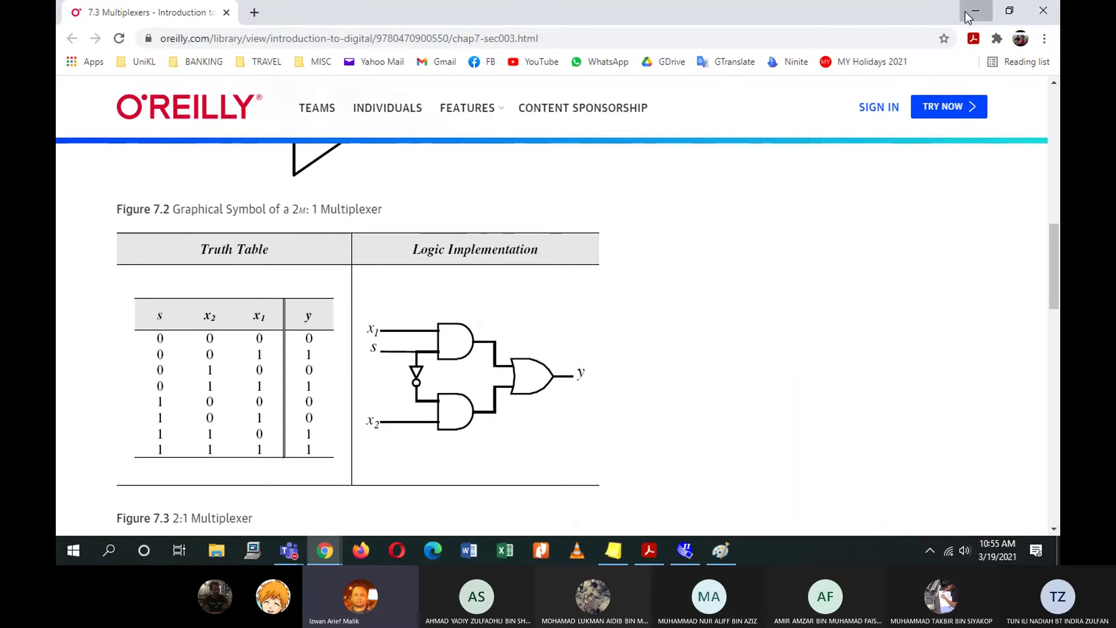
left_click(972, 10)
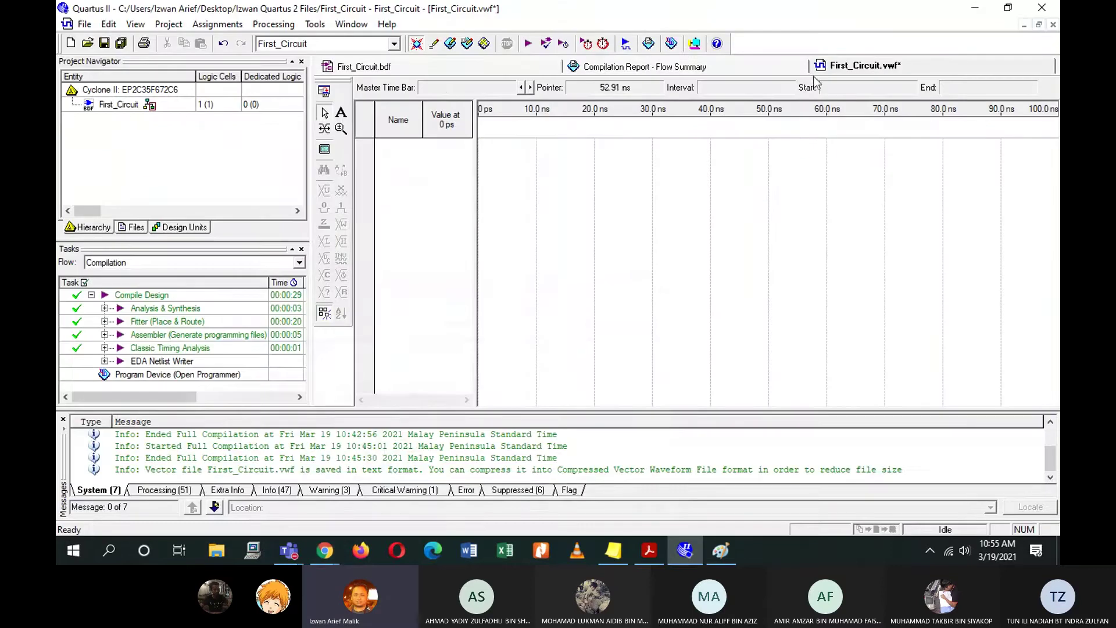
Set the waveform file's end time to 1 us and fit the full time range in the window.
left_click(108, 24)
left_click(134, 271)
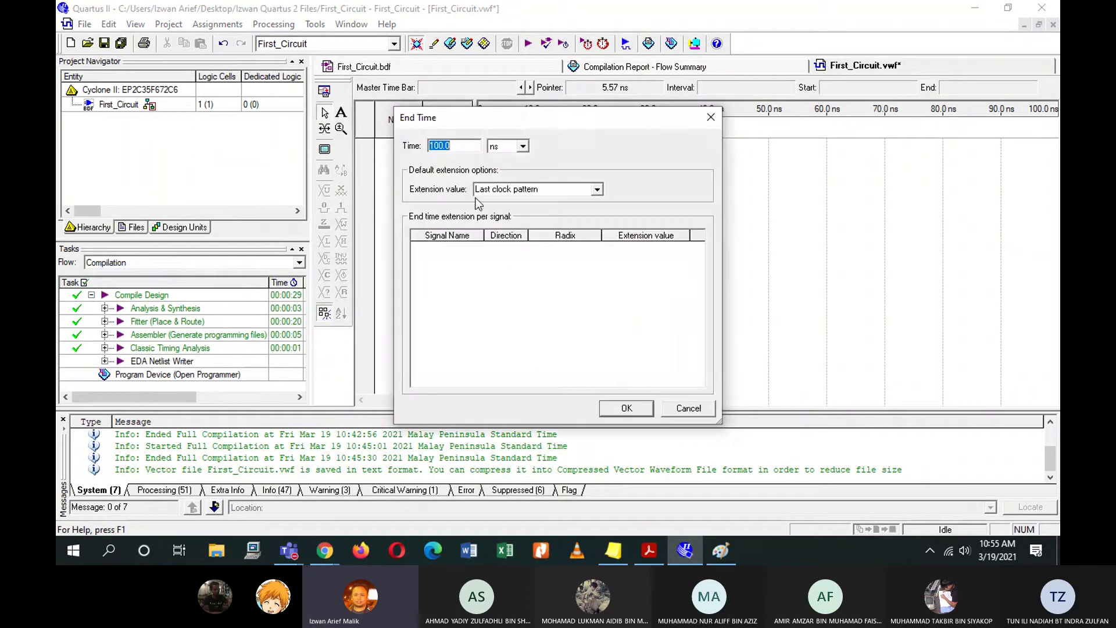
left_click(455, 145)
type("1")
key("BackSpace")
key("BackSpace")
key("BackSpace")
key("BackSpace")
key("BackSpace")
left_click(512, 146)
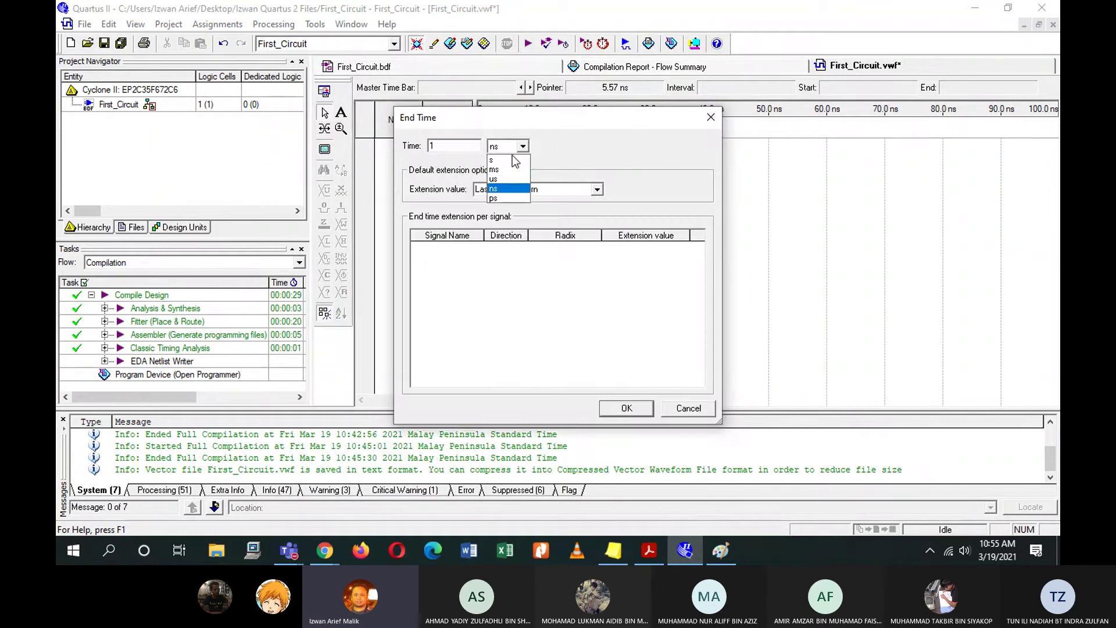
left_click(506, 178)
left_click(626, 408)
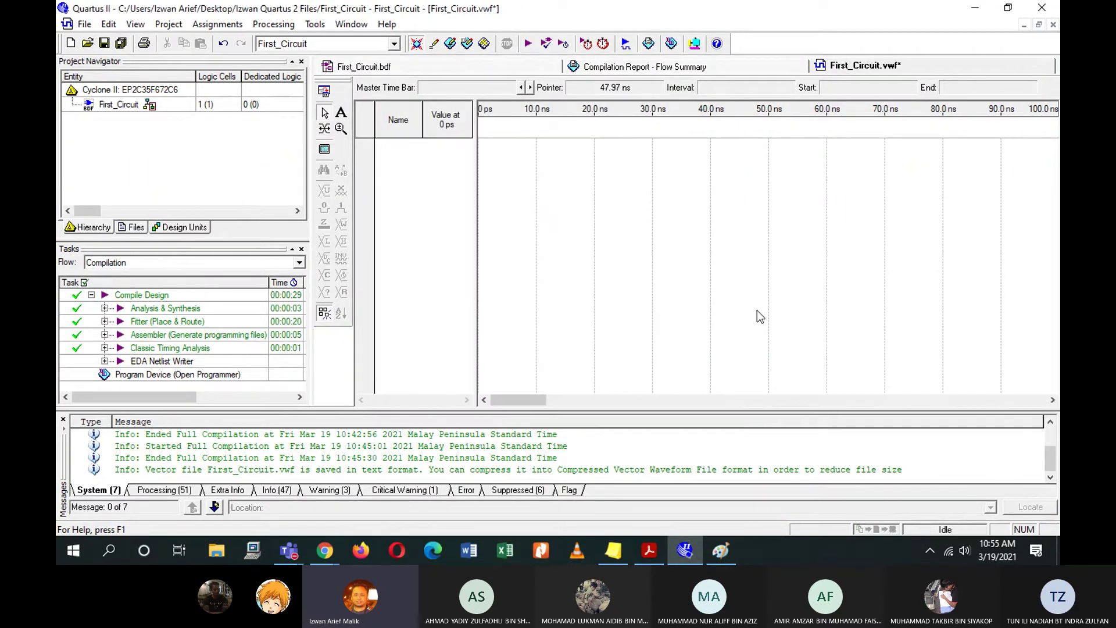
right_click(649, 224)
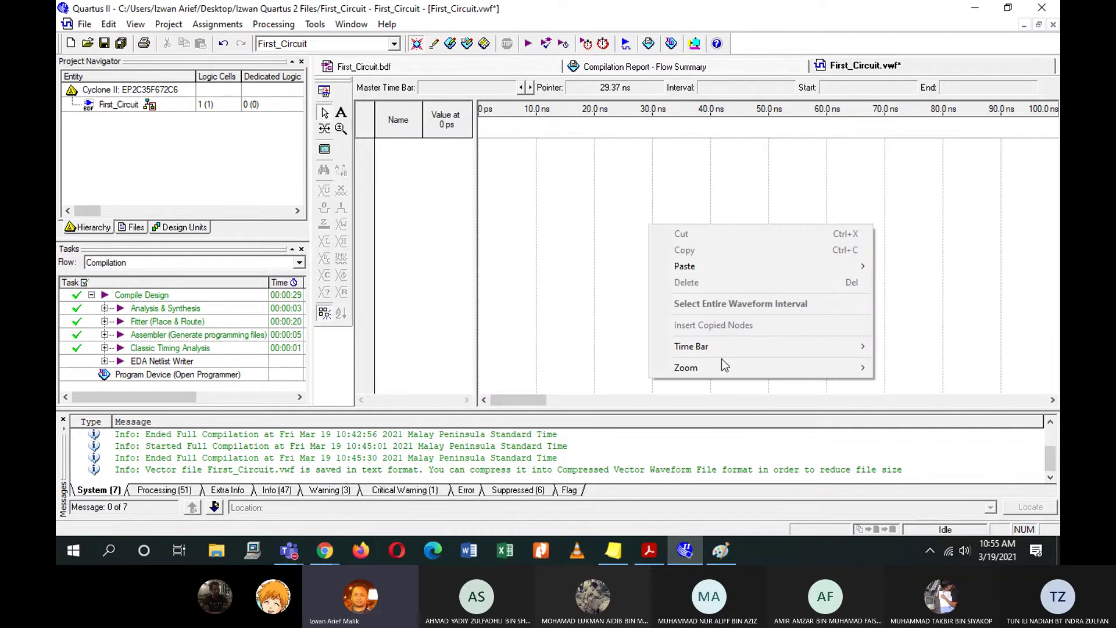
mouse_move(723, 364)
left_click(916, 367)
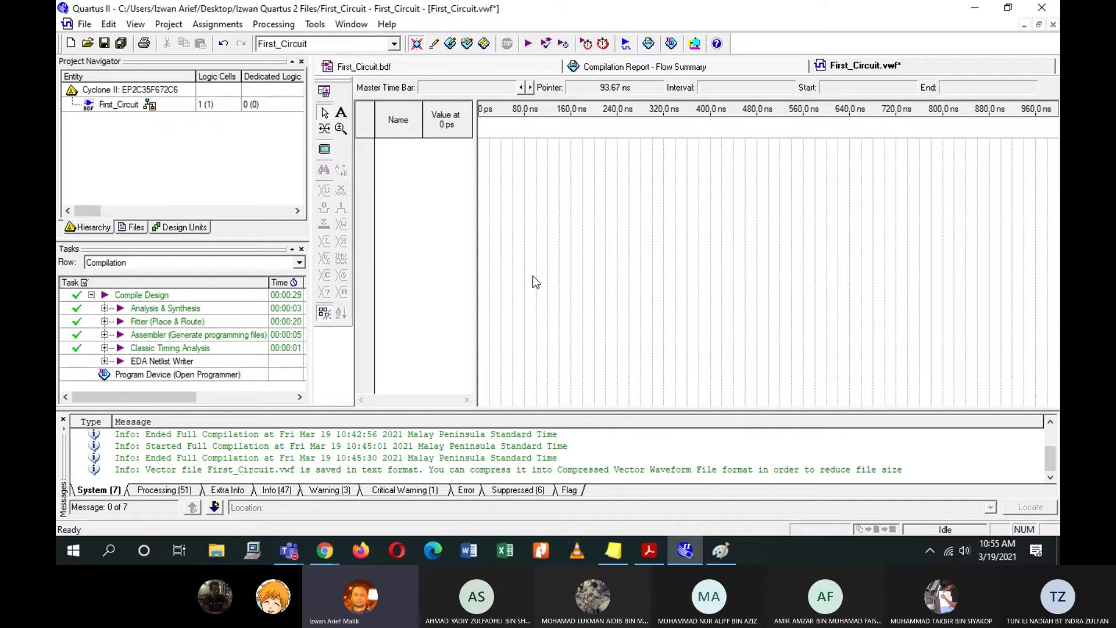
Set the waveform file's end time back to 100 ns.
left_click(109, 24)
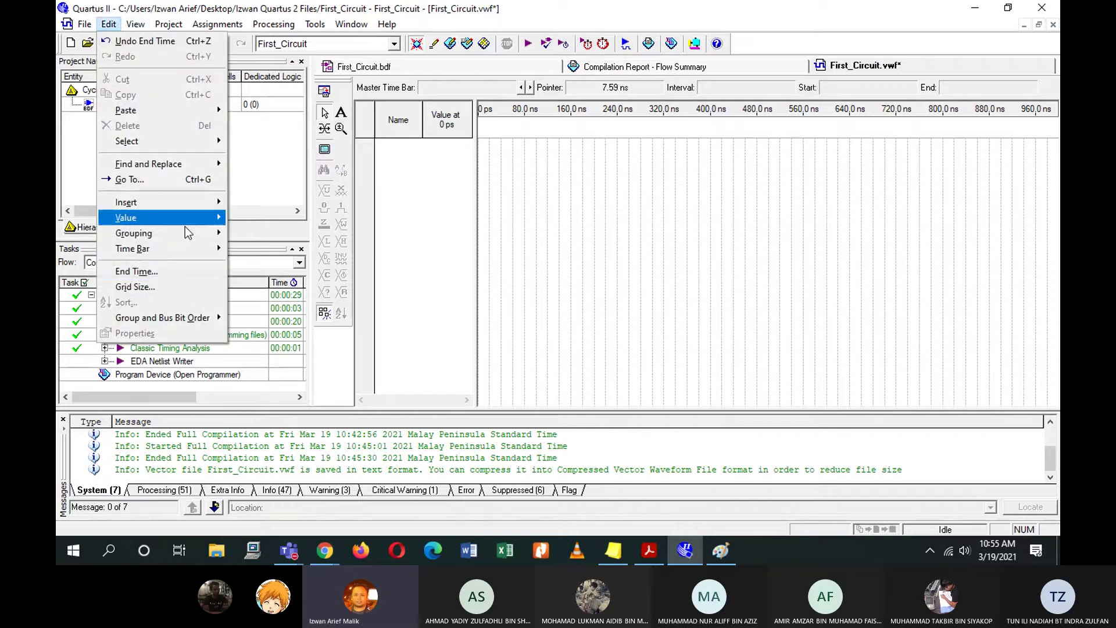
left_click(183, 270)
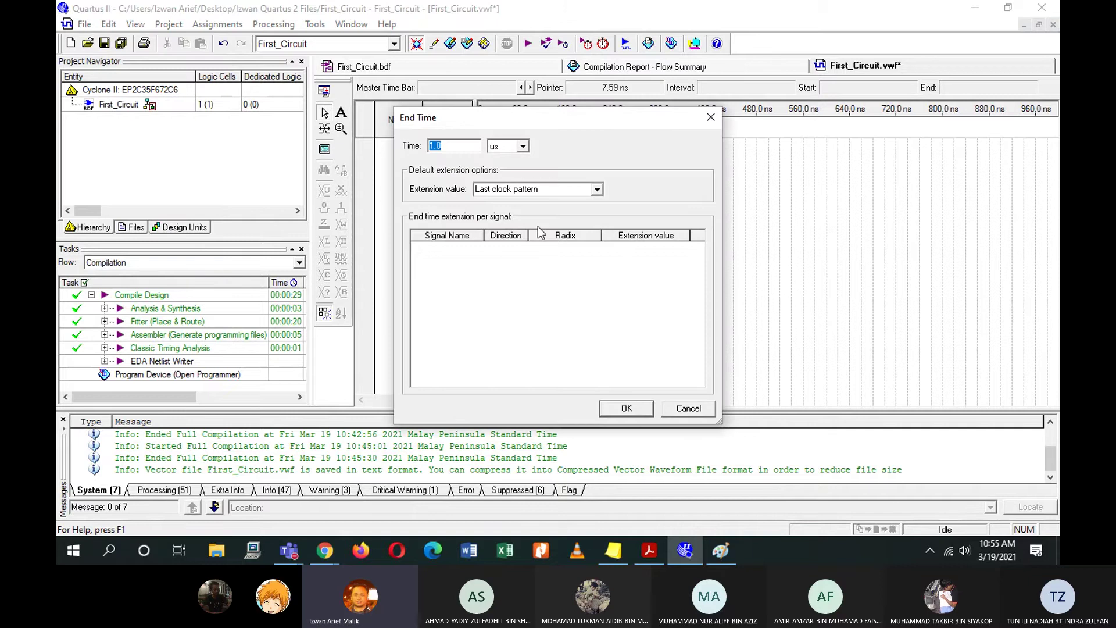
type("100")
left_click(507, 147)
left_click(505, 171)
left_click(626, 408)
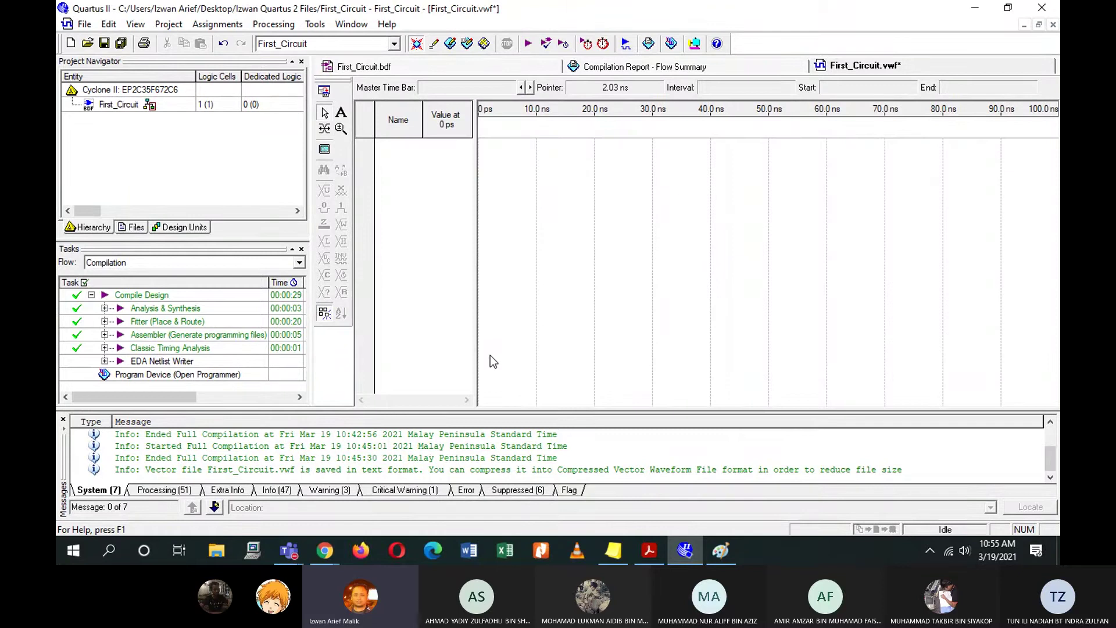
Set the waveform file's end time to 80 ns.
left_click(109, 24)
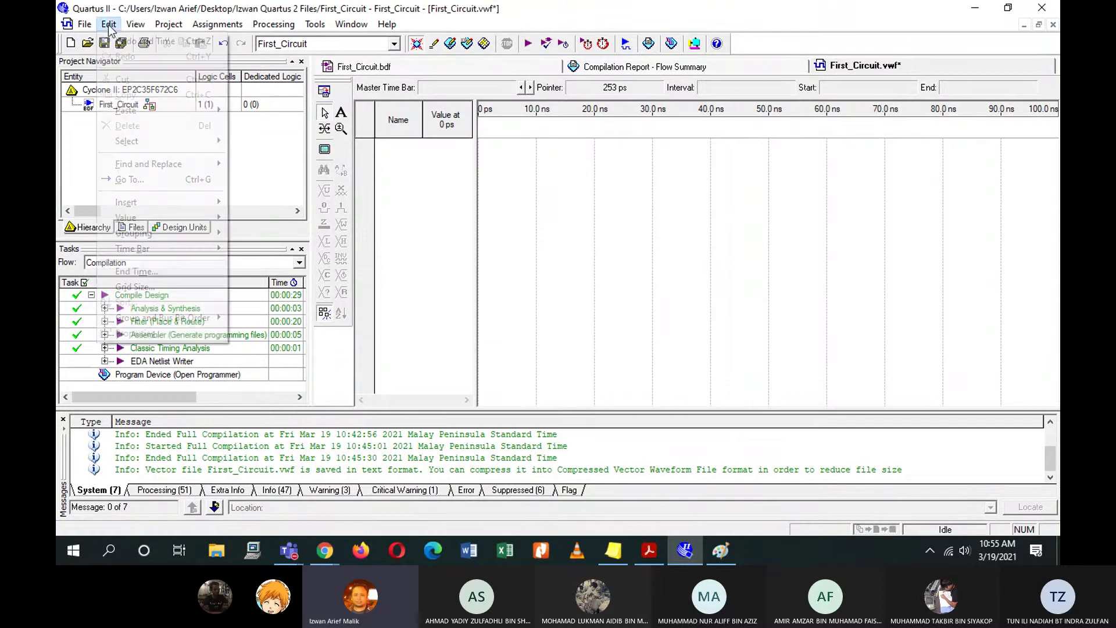
left_click(172, 271)
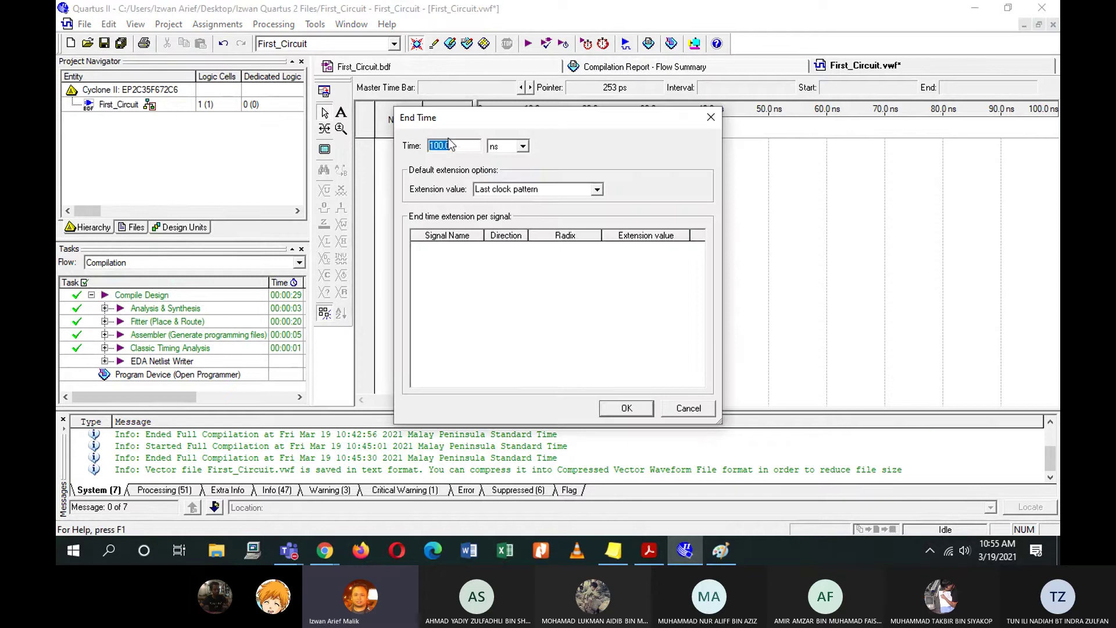
type("80")
left_click(626, 407)
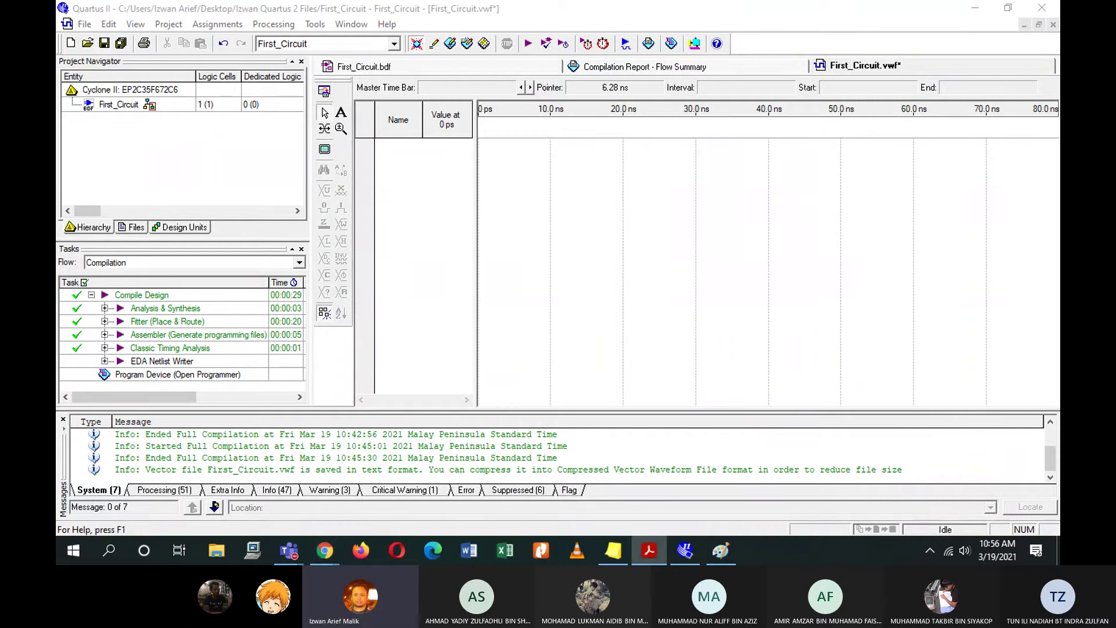
left_click(443, 294)
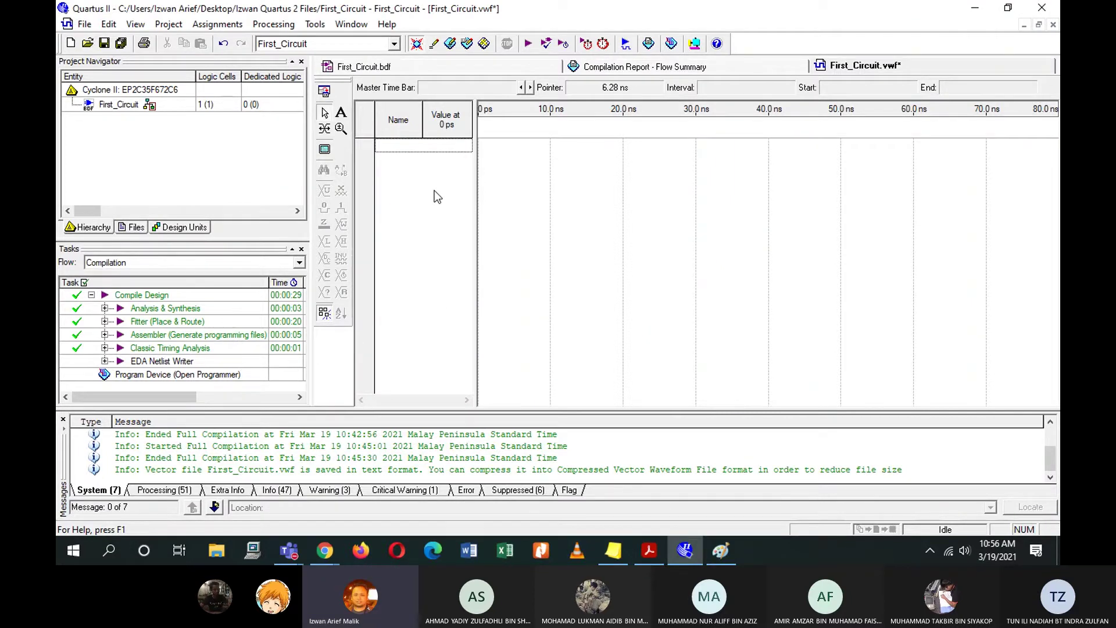
View the First_Circuit.bdf schematic with its input and output pins, and return to the First_Circuit.vwf waveform file.
left_click(413, 65)
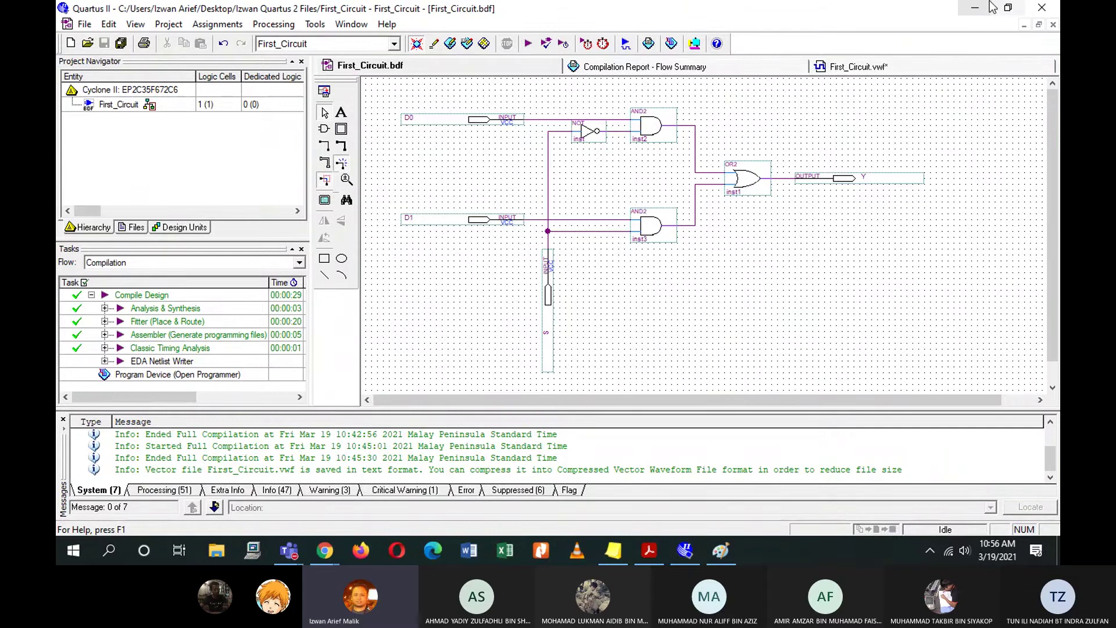
left_click(692, 557)
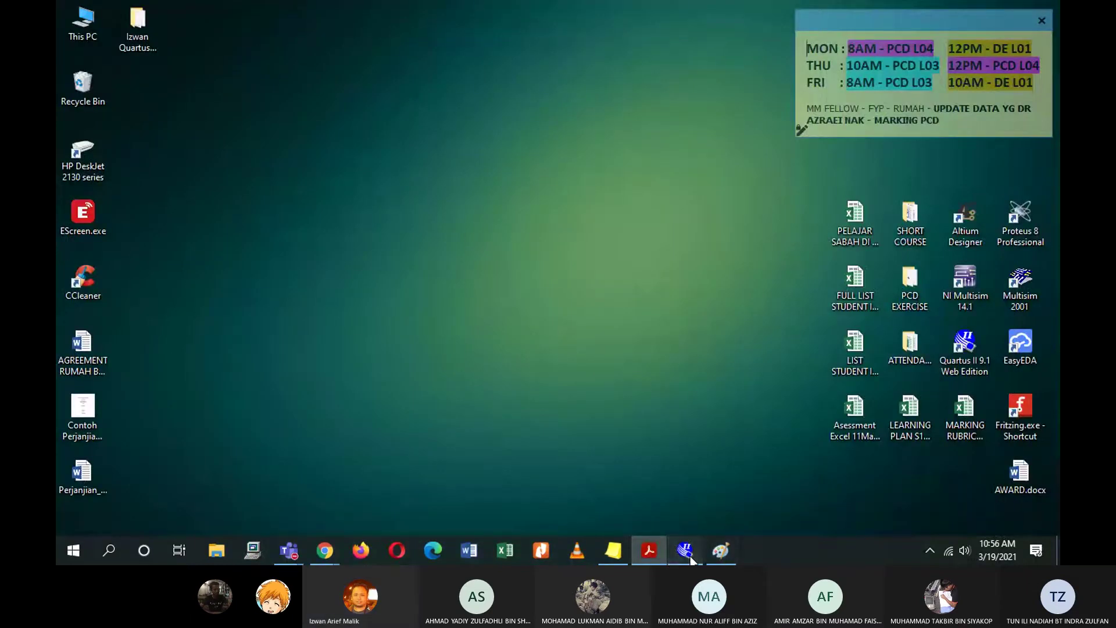
left_click(692, 556)
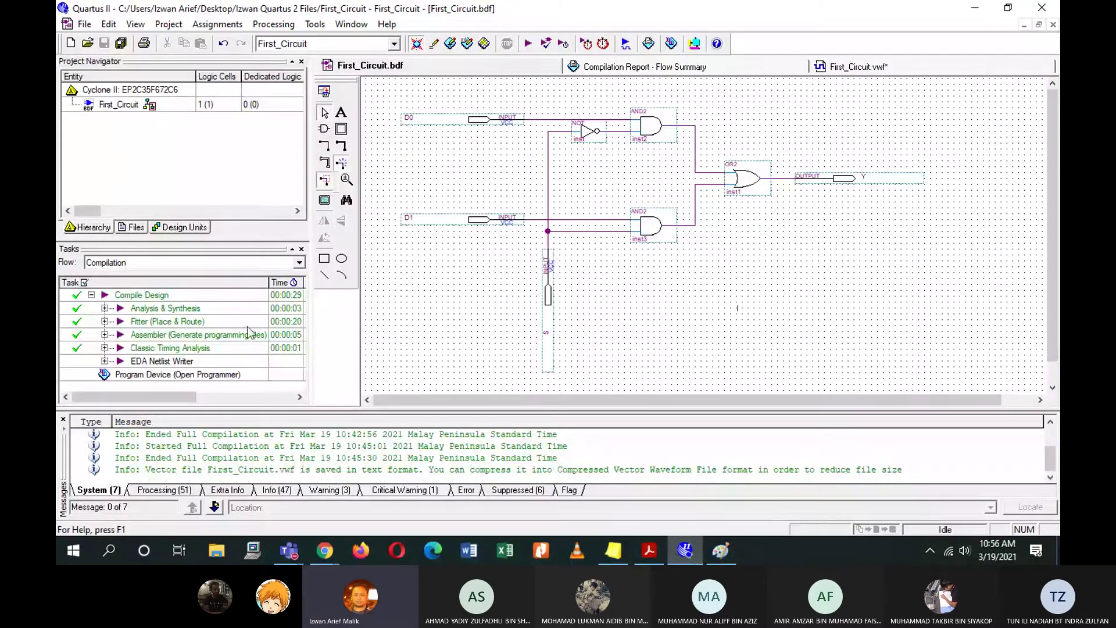
left_click(855, 66)
Start inserting nodes into the waveform file and list the unassigned pins of First_Circuit with the Node Finder.
right_click(410, 187)
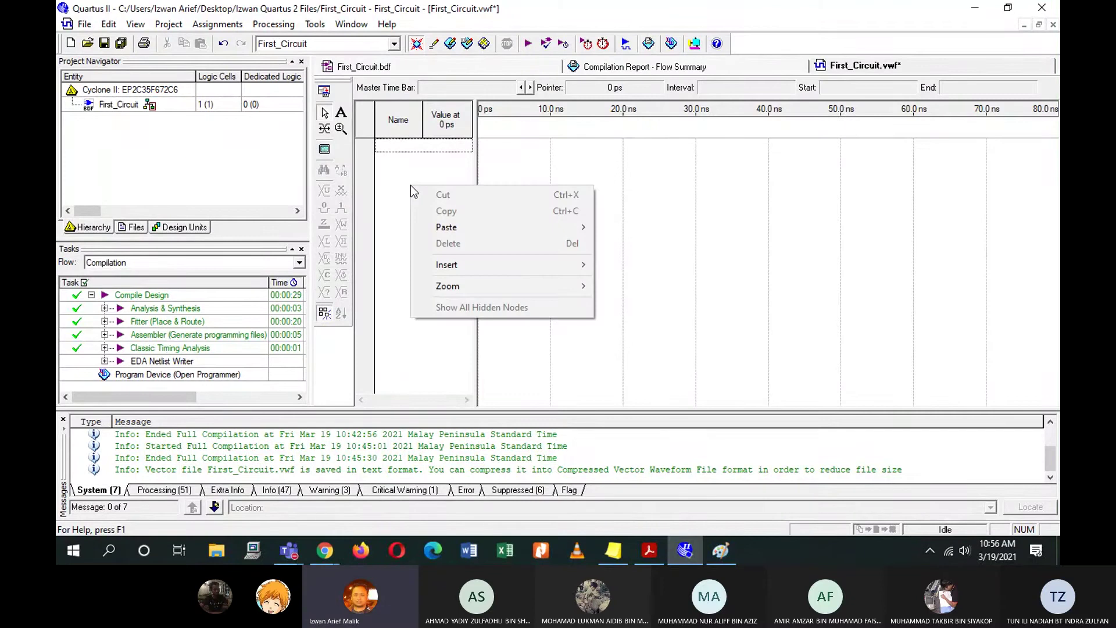
mouse_move(452, 272)
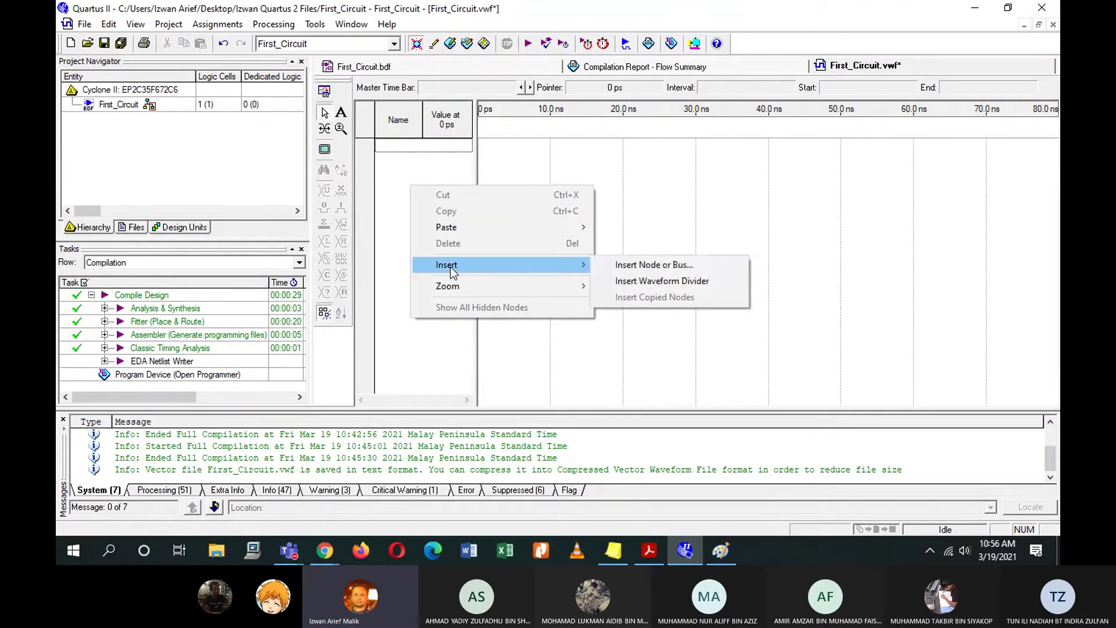
left_click(668, 269)
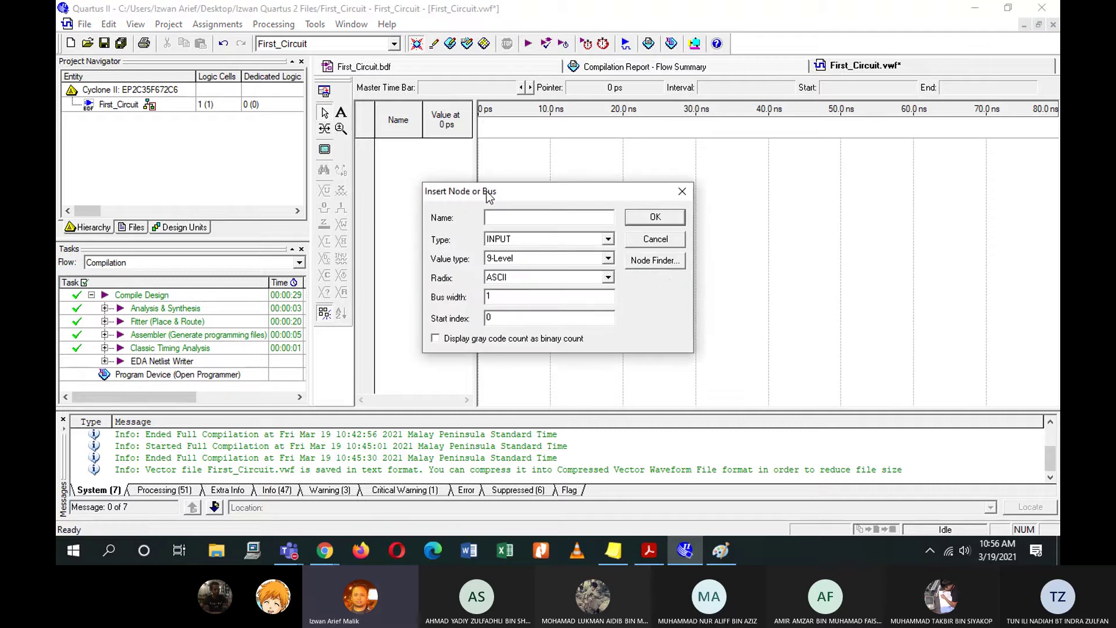
left_click(655, 261)
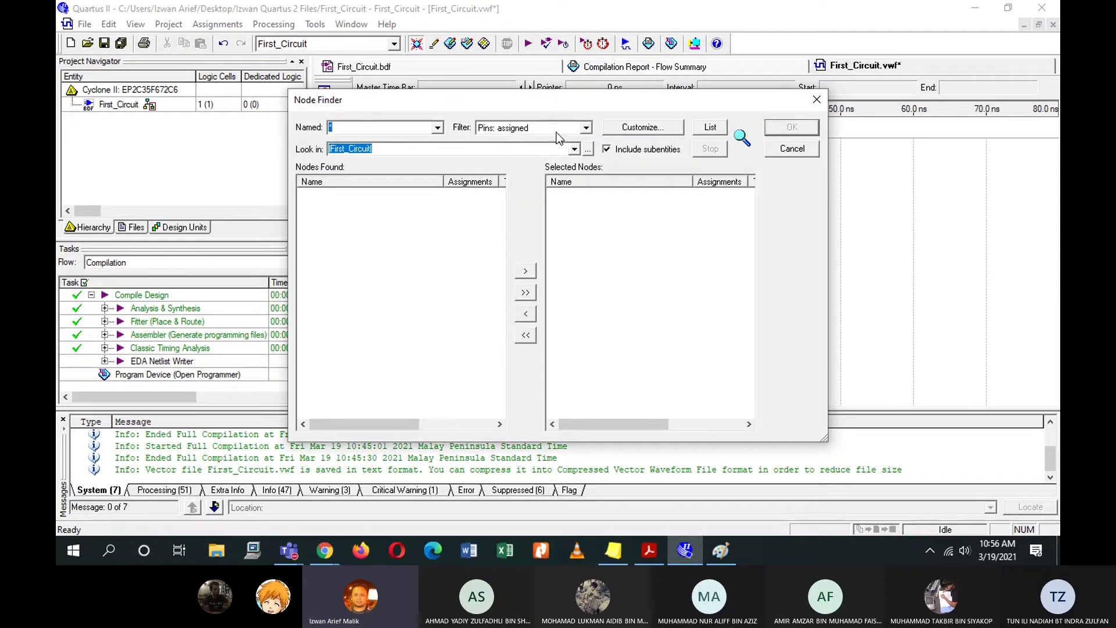
left_click(585, 128)
left_click(563, 152)
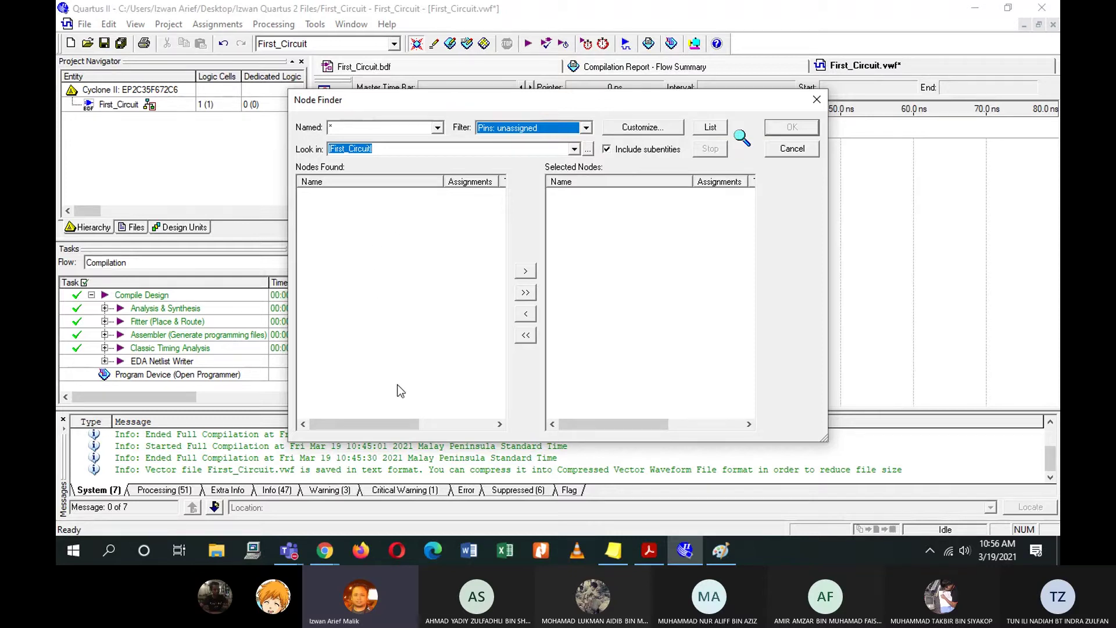
left_click(711, 128)
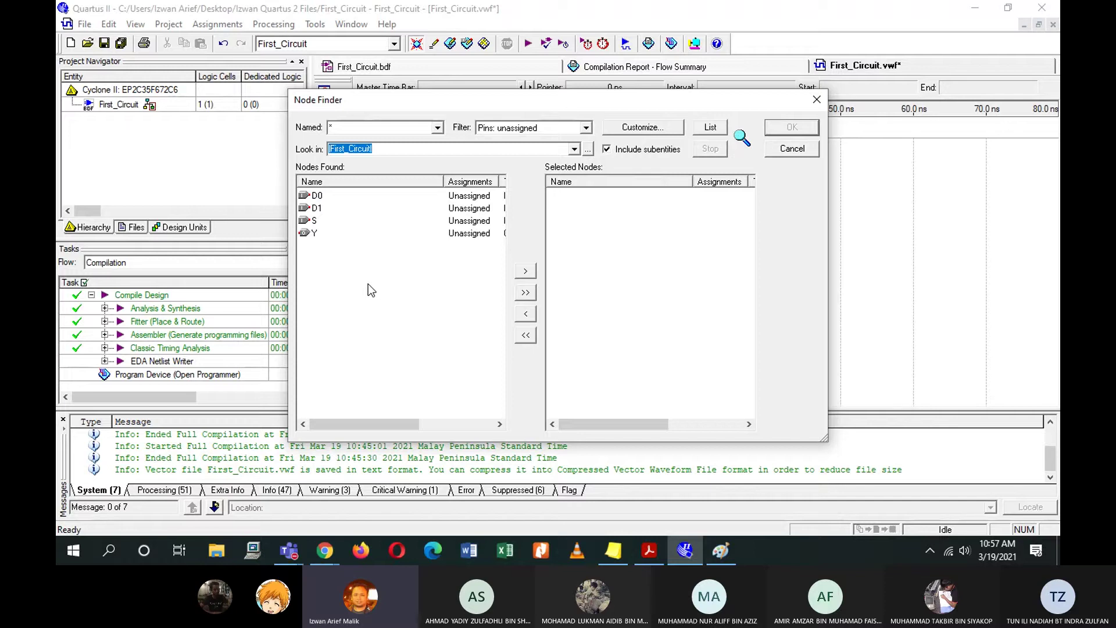
Add the found nodes D0, D1, S and Y to the selected nodes and insert them into the waveform file.
left_click_drag(366, 284, 1032, 3)
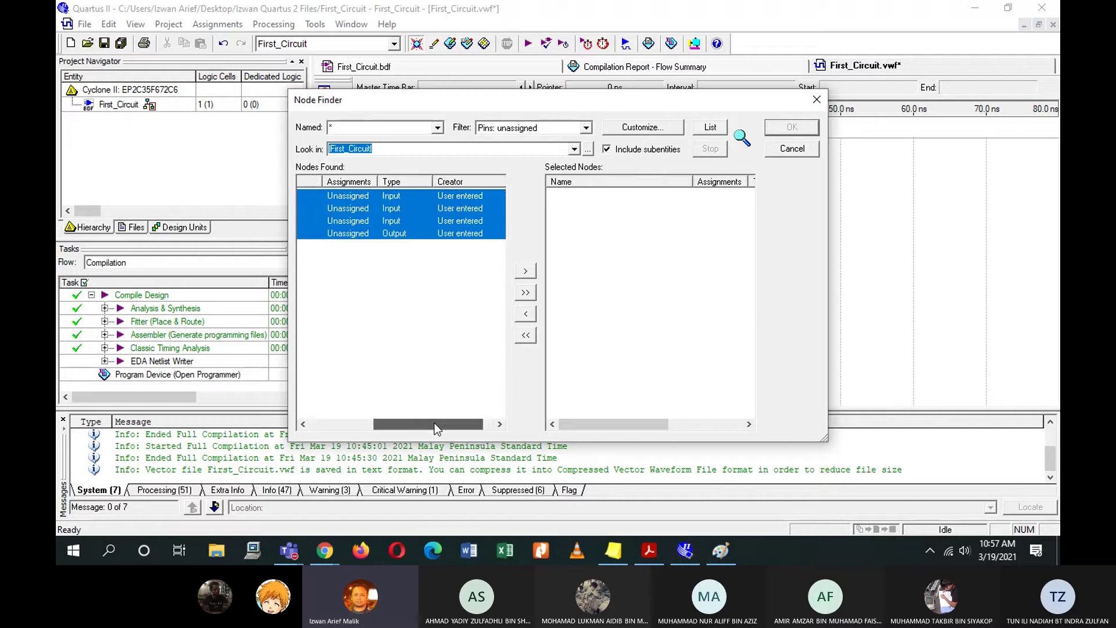
left_click_drag(435, 423, 360, 423)
left_click(343, 270)
left_click_drag(343, 271, 1054, 6)
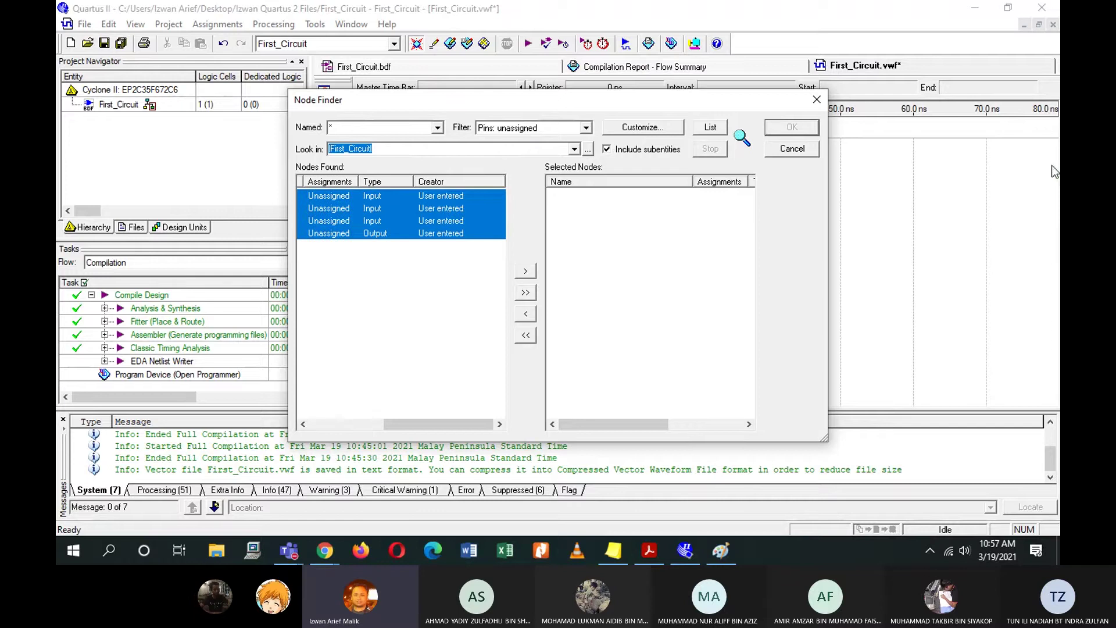
left_click_drag(429, 424, 238, 395)
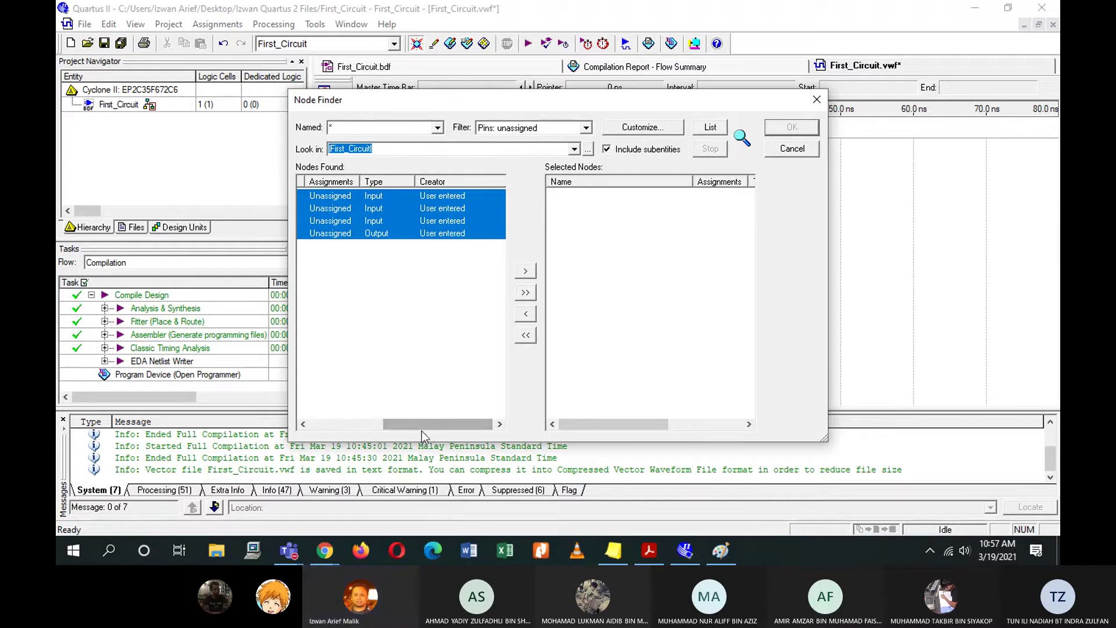
left_click_drag(421, 429, 318, 241)
left_click(321, 242)
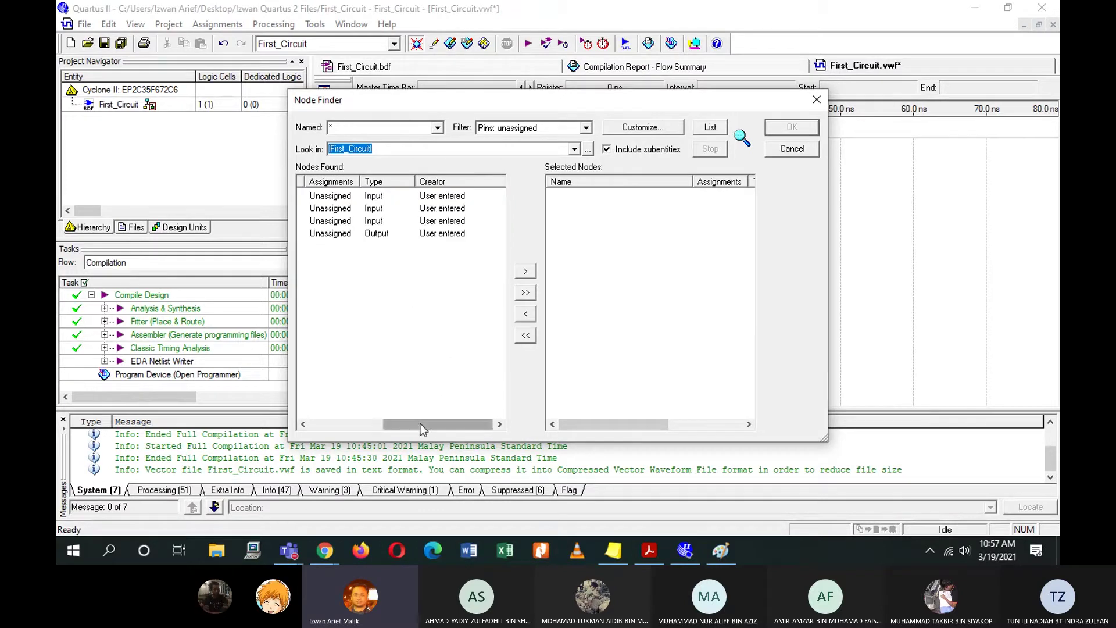
left_click_drag(465, 424, 392, 424)
left_click_drag(330, 201, 317, 286)
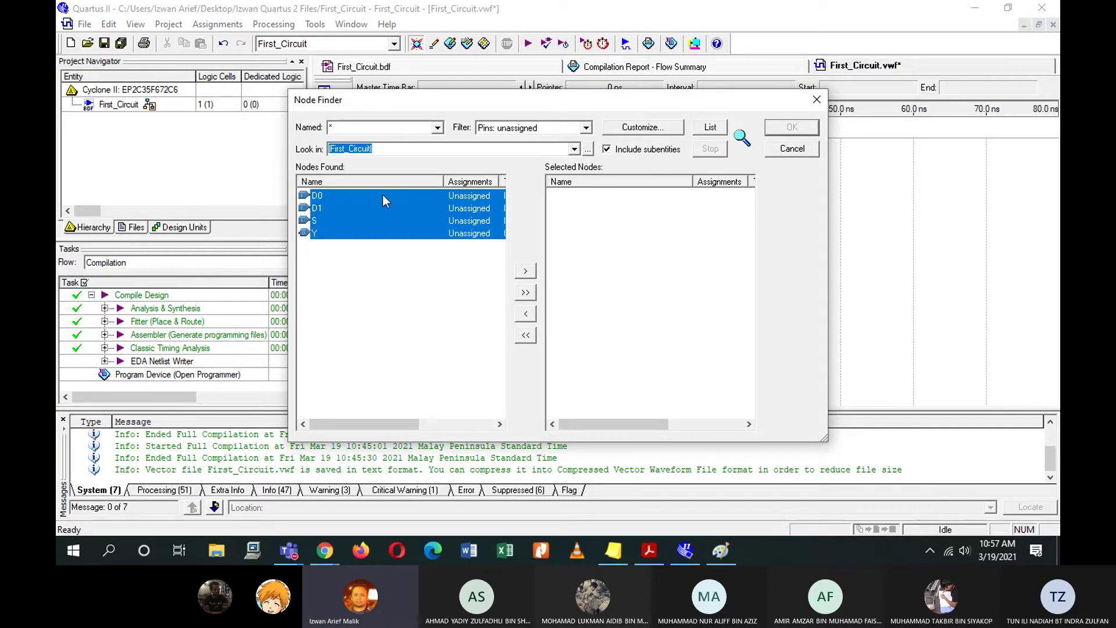
left_click(525, 271)
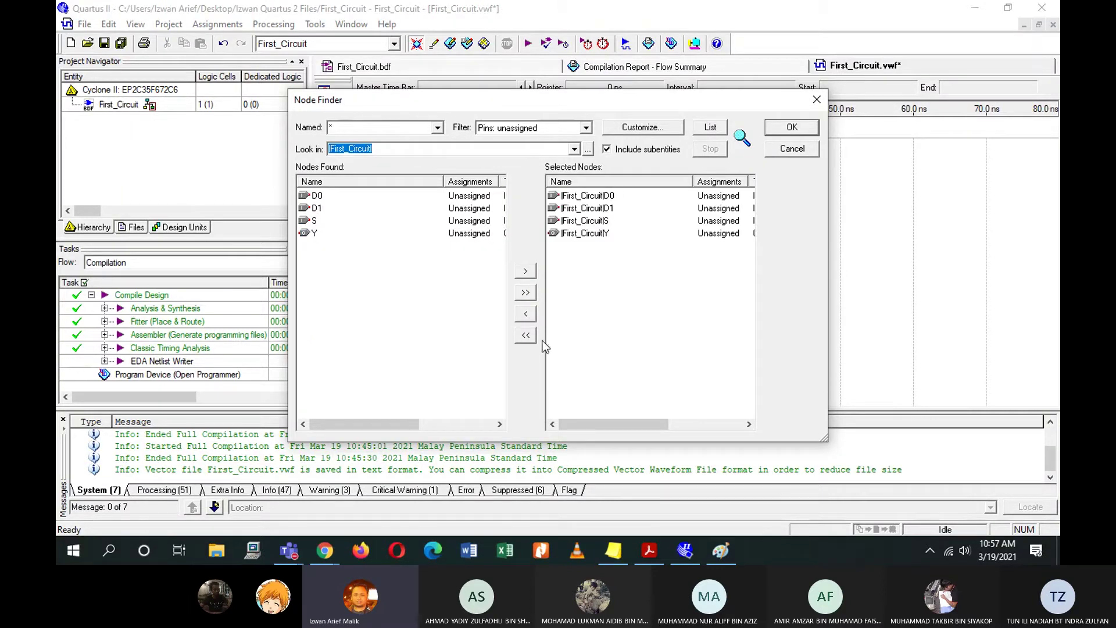
left_click(805, 129)
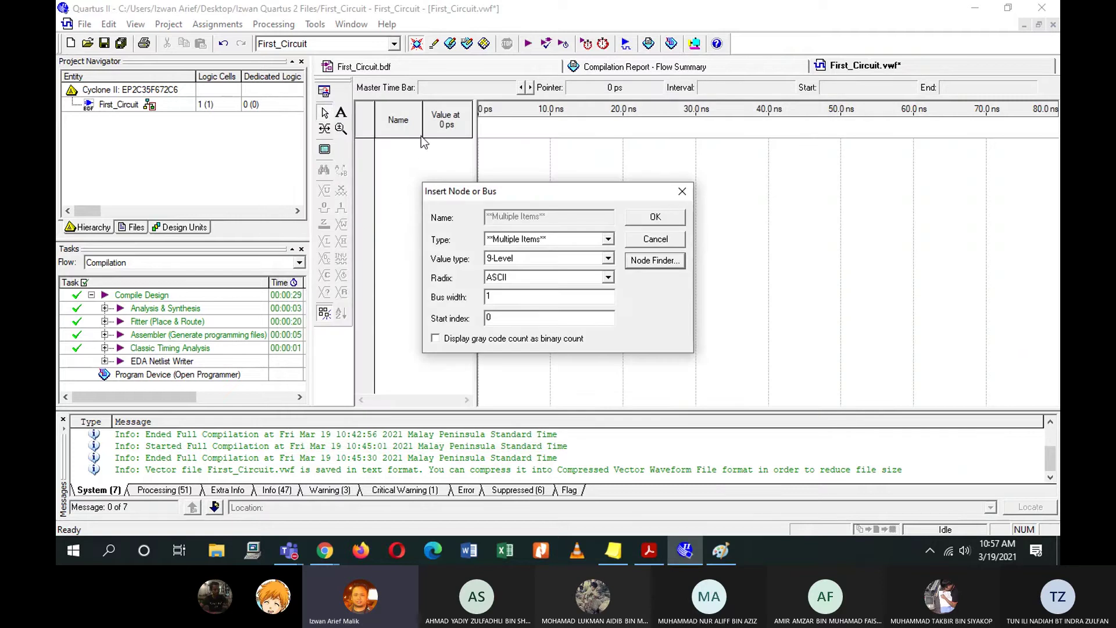
left_click(670, 217)
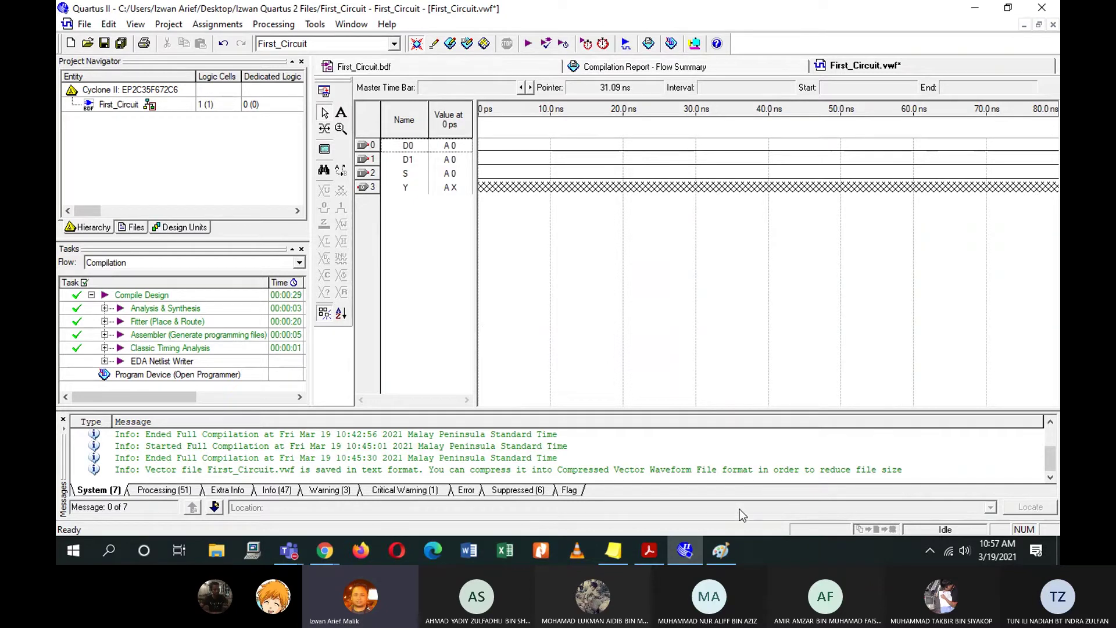
Check the column order of the truth table in Paint, and move node S above D0 in the Quartus II waveform list.
left_click(726, 551)
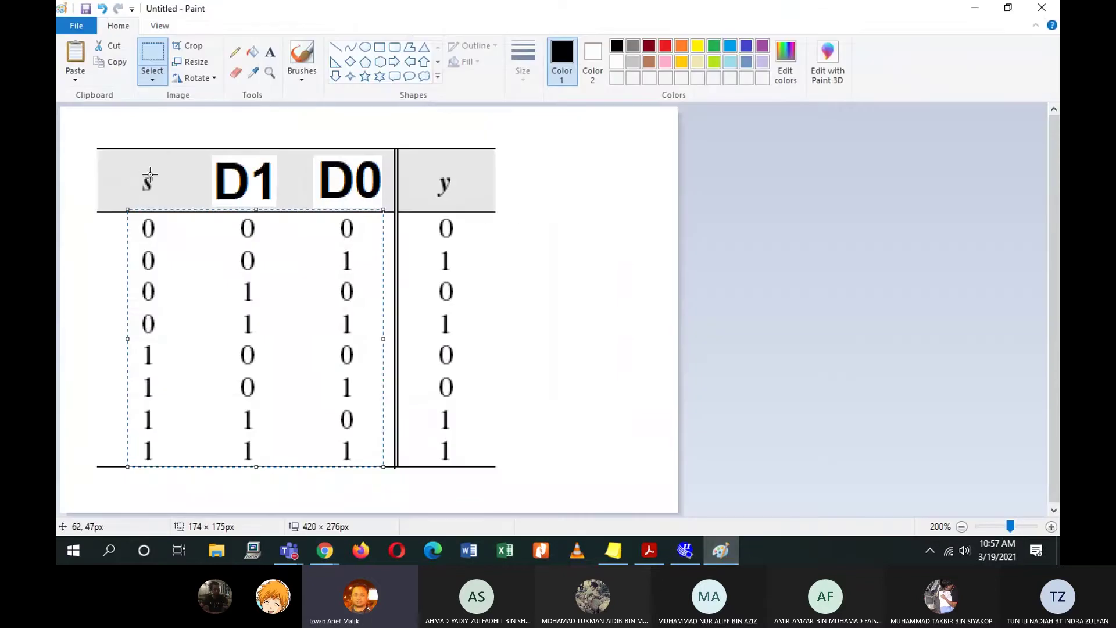
left_click(975, 8)
left_click(407, 172)
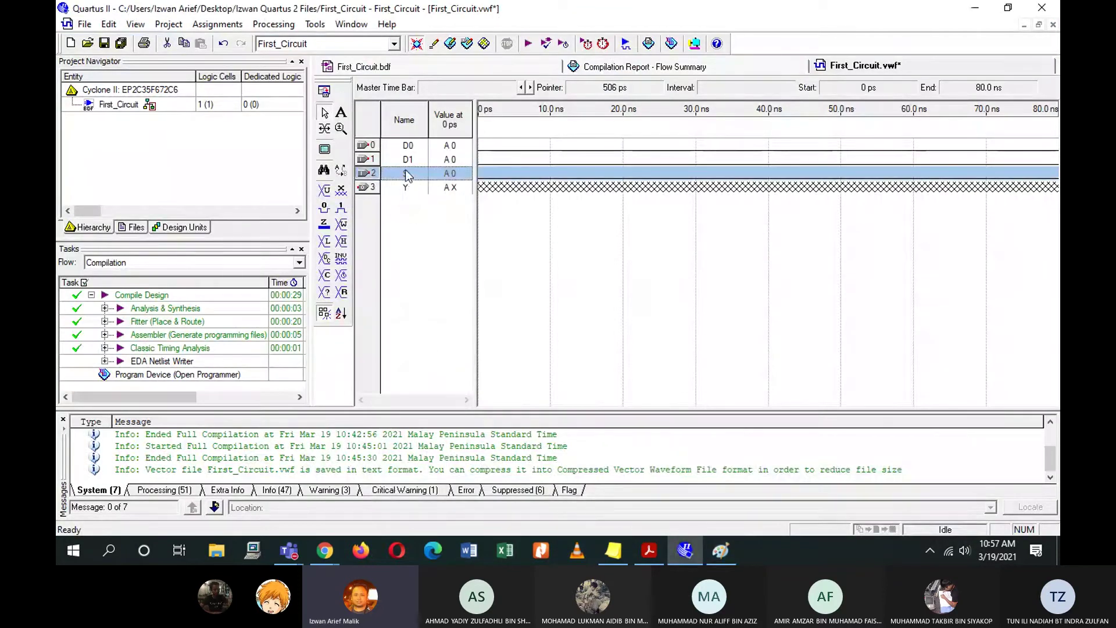
left_click_drag(406, 171, 404, 150)
left_click(419, 225)
left_click(412, 174)
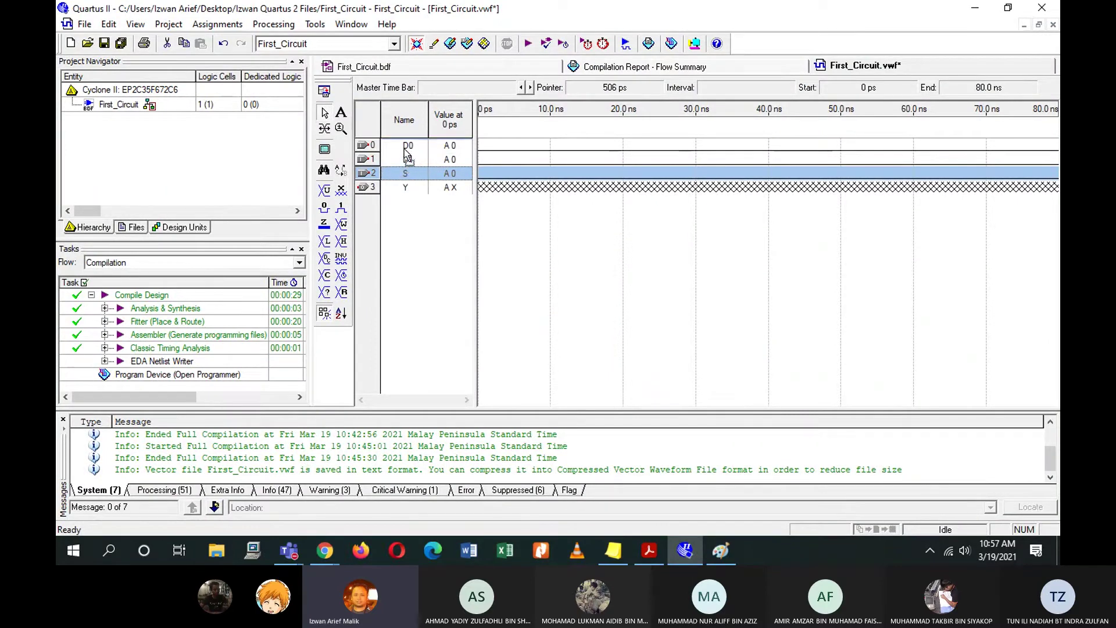
left_click_drag(405, 149, 405, 146)
left_click(430, 238)
Move node D1 above D0 so that it directly follows S, and clear the selection.
left_click(411, 175)
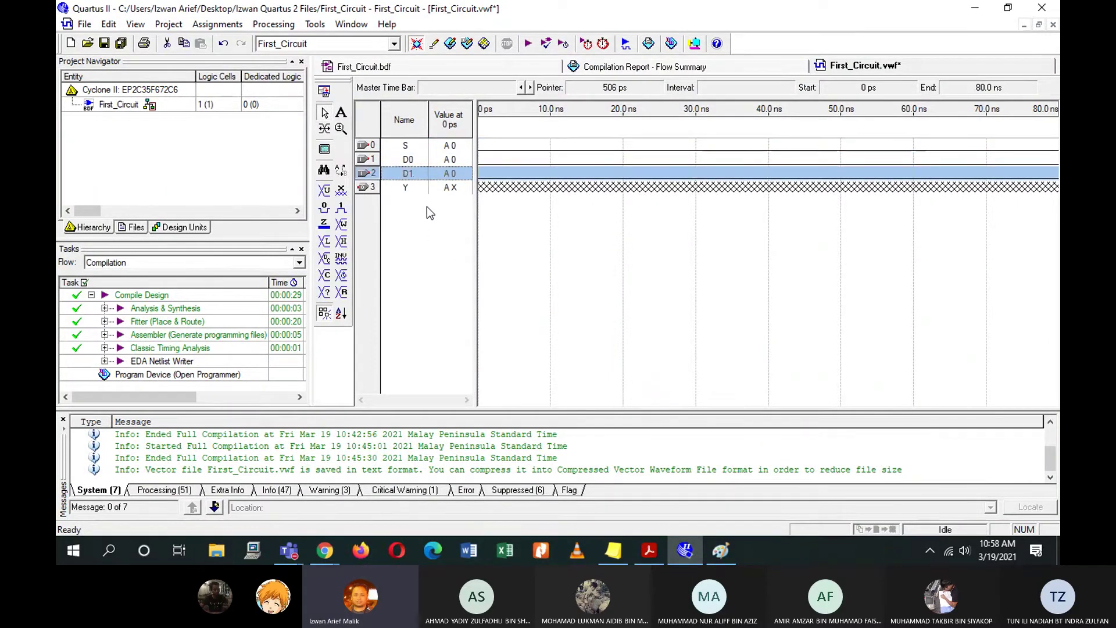
left_click_drag(414, 174, 413, 154)
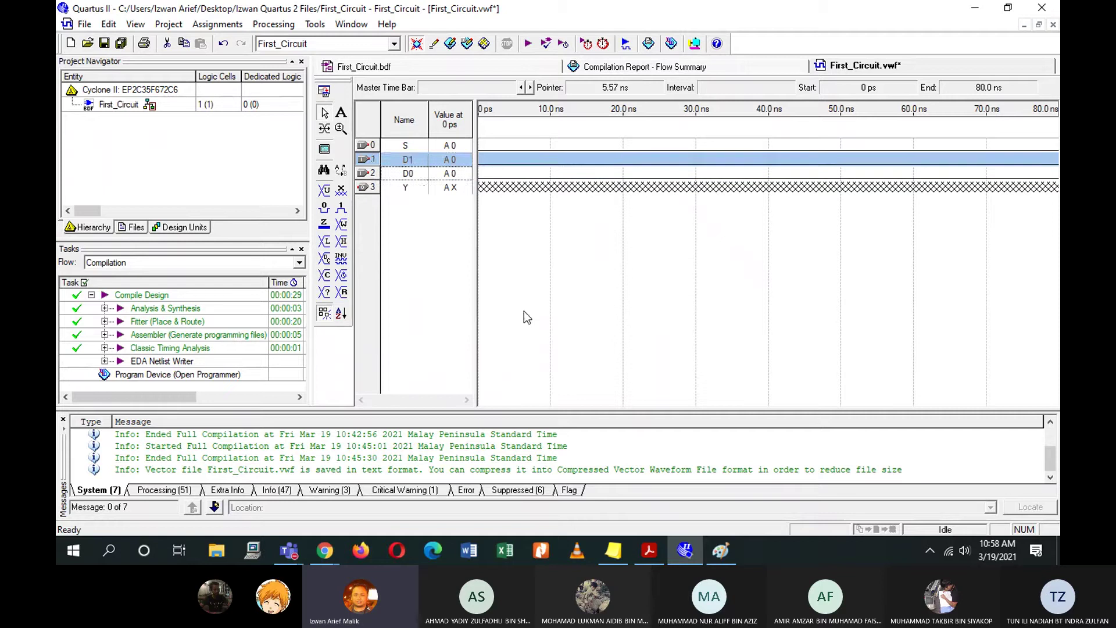
left_click(524, 311)
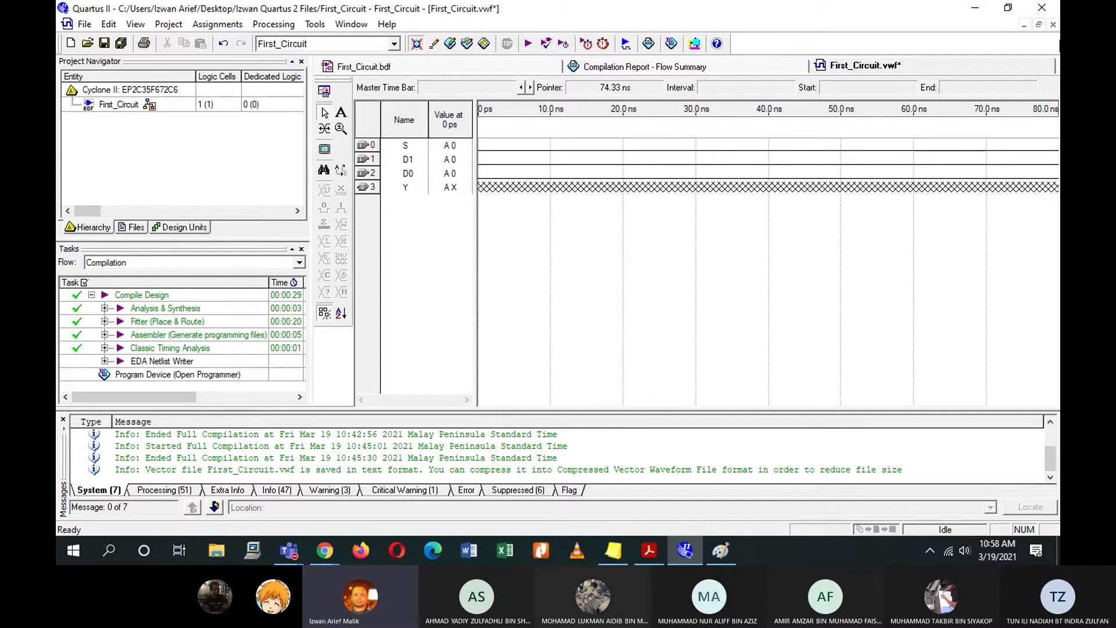
left_click(406, 190)
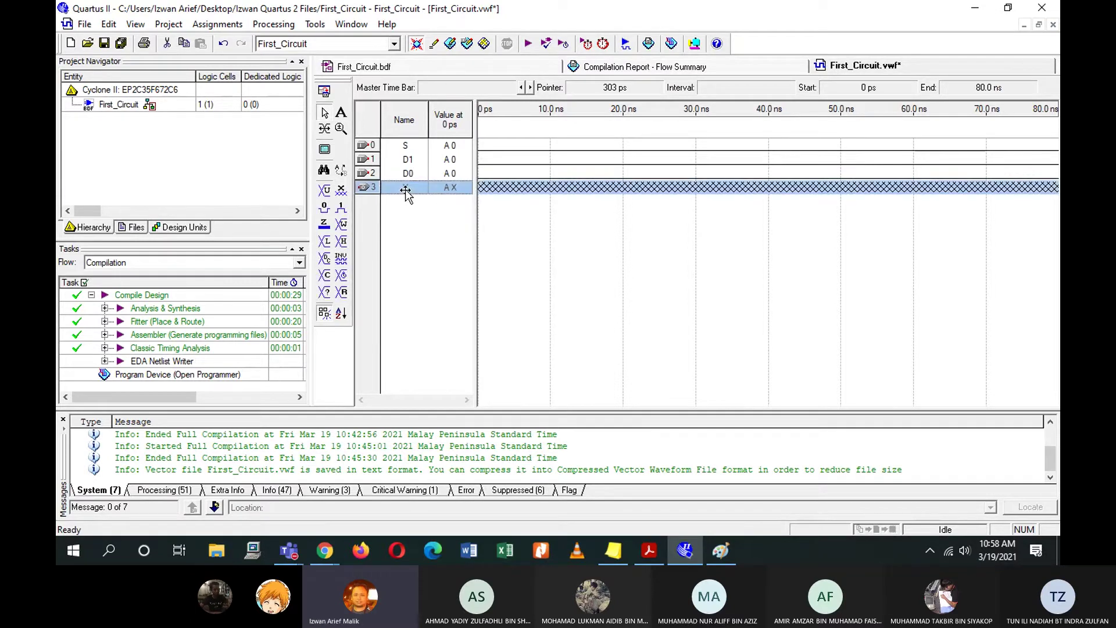
left_click(552, 218)
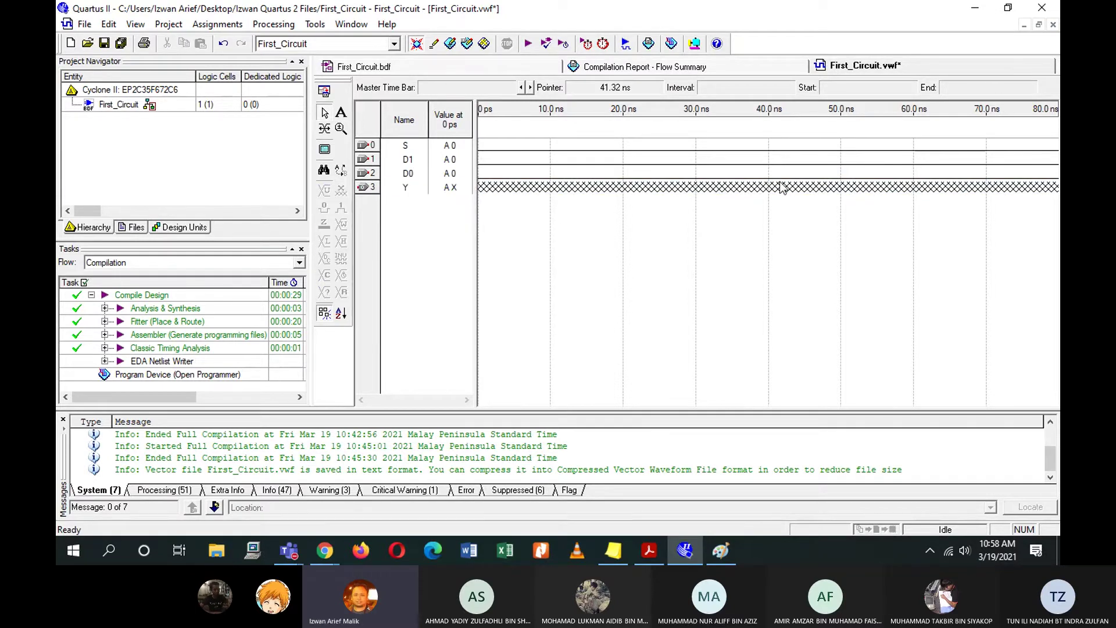
left_click(412, 189)
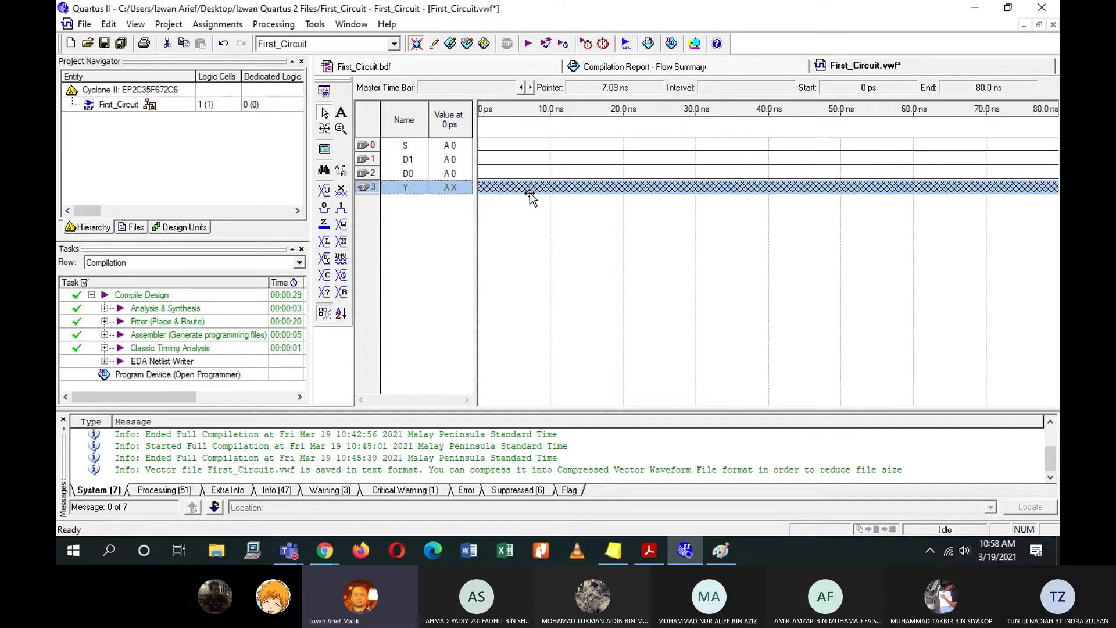
left_click(538, 219)
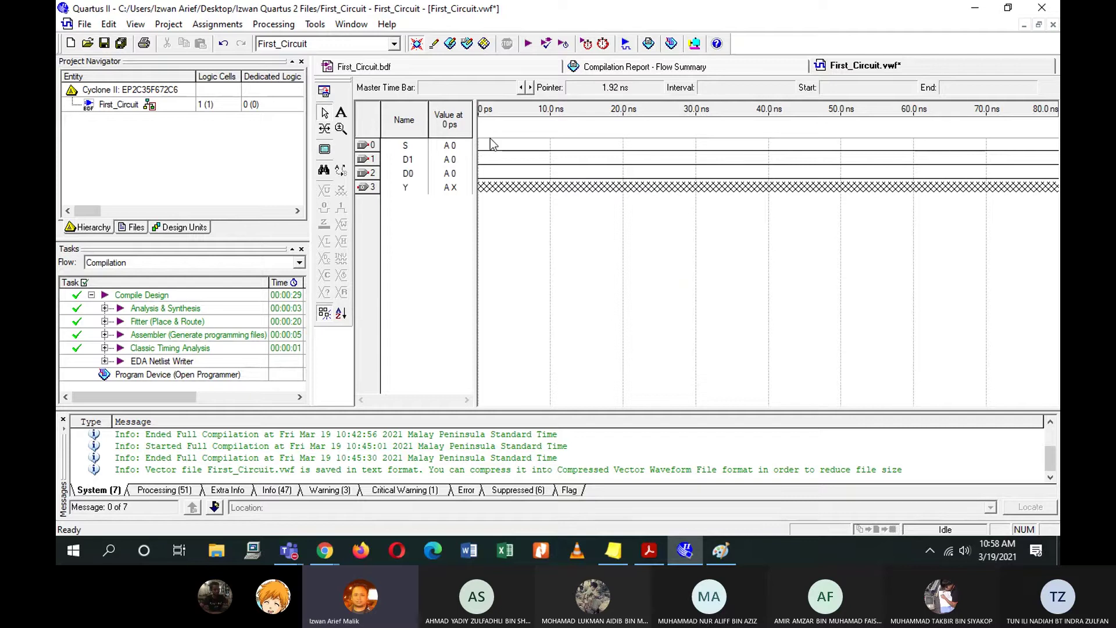
left_click_drag(533, 147, 1041, 177)
left_click_drag(493, 154, 1046, 182)
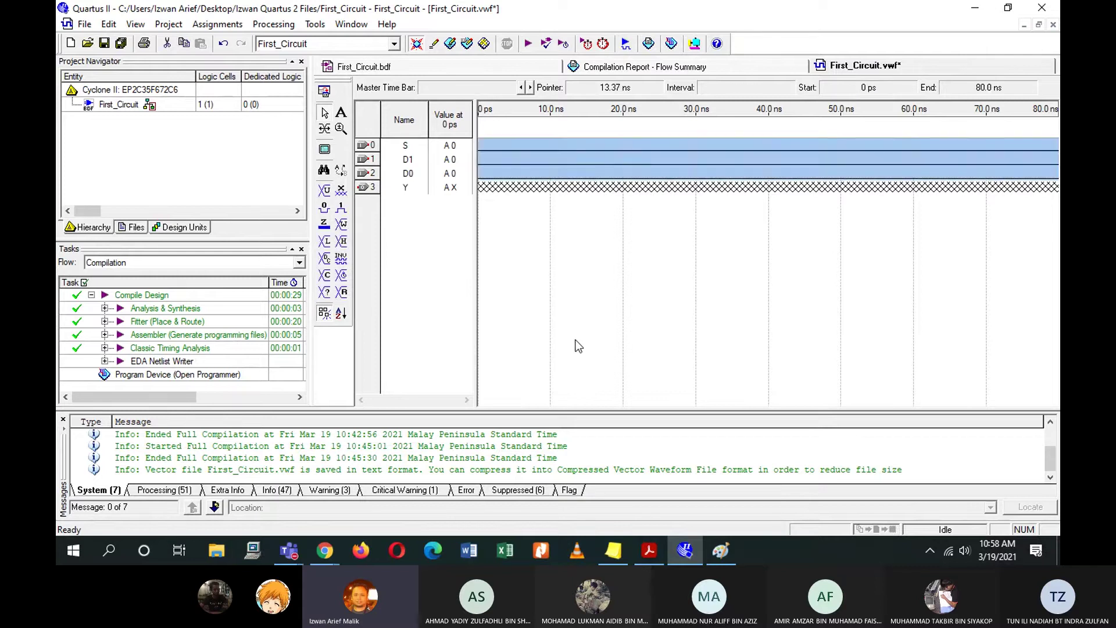
left_click(577, 336)
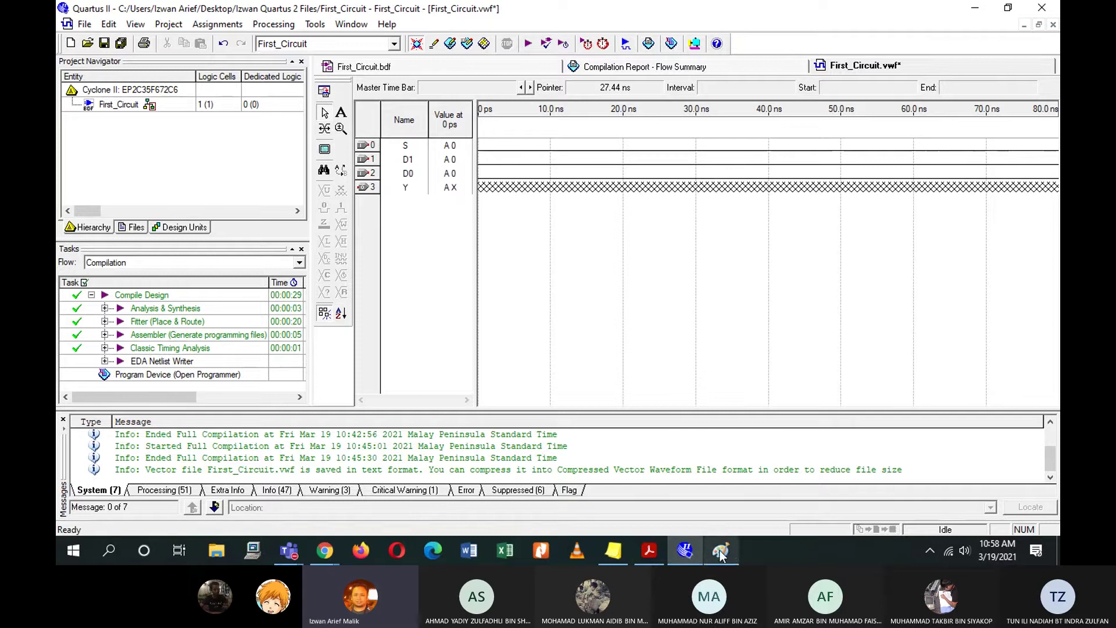
Check the S column of the truth table in Paint, and set S to 1 from 40 to 80 ns in the Quartus II waveform.
mouse_move(658, 556)
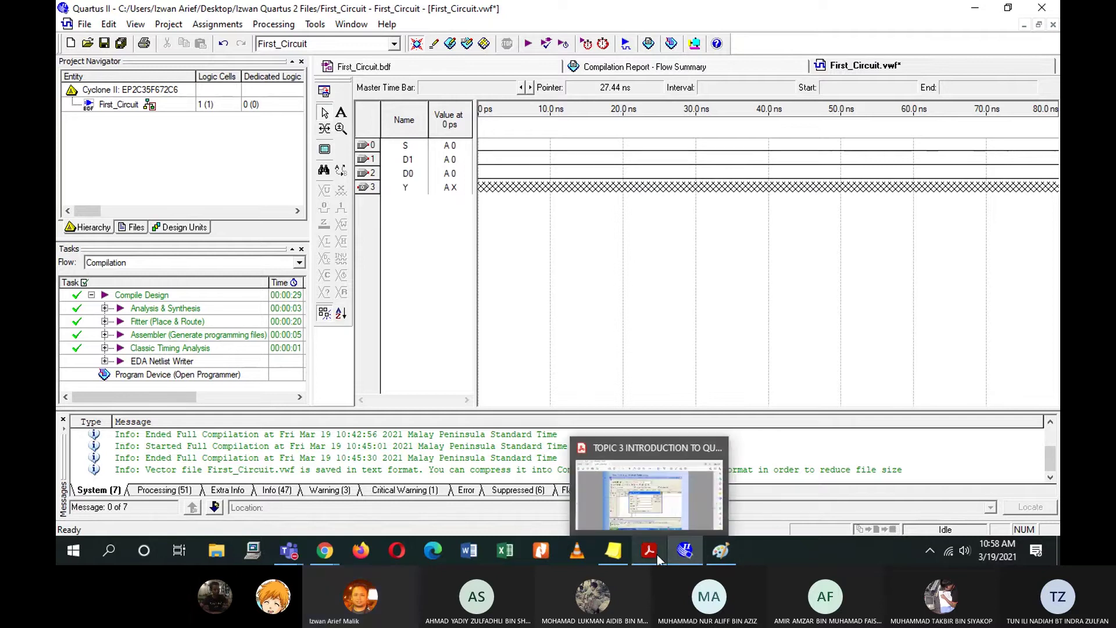
left_click(721, 550)
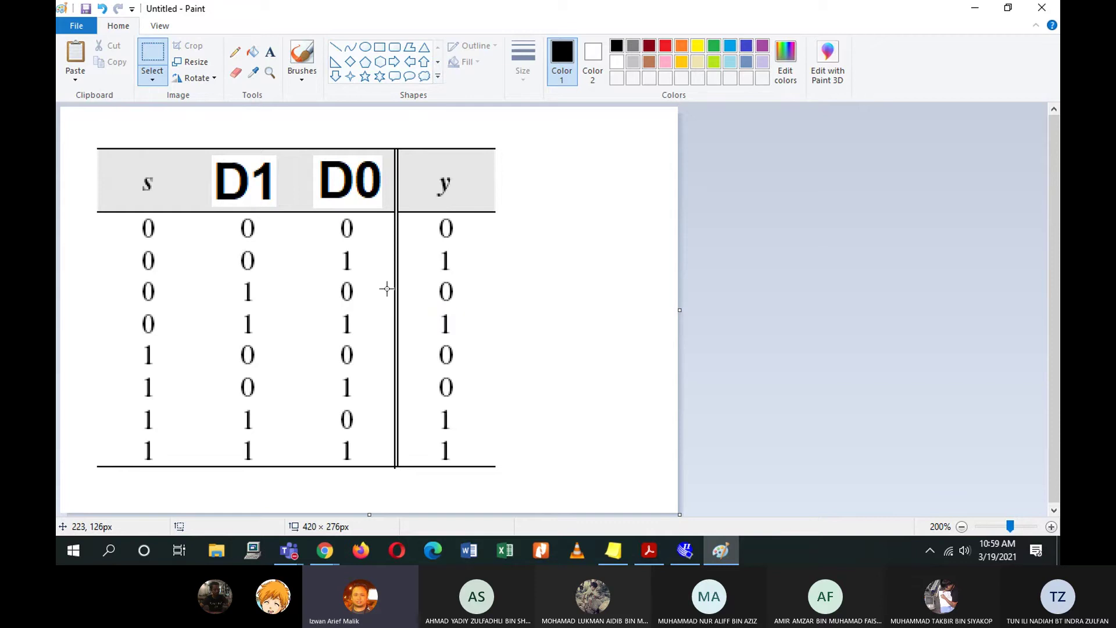
left_click(975, 8)
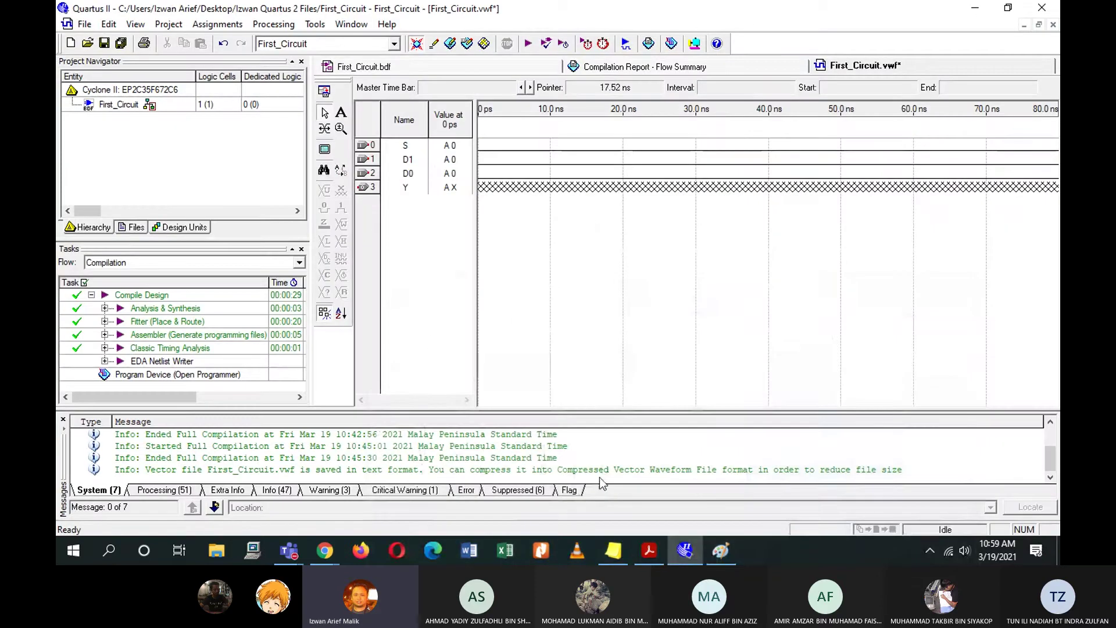
left_click(718, 552)
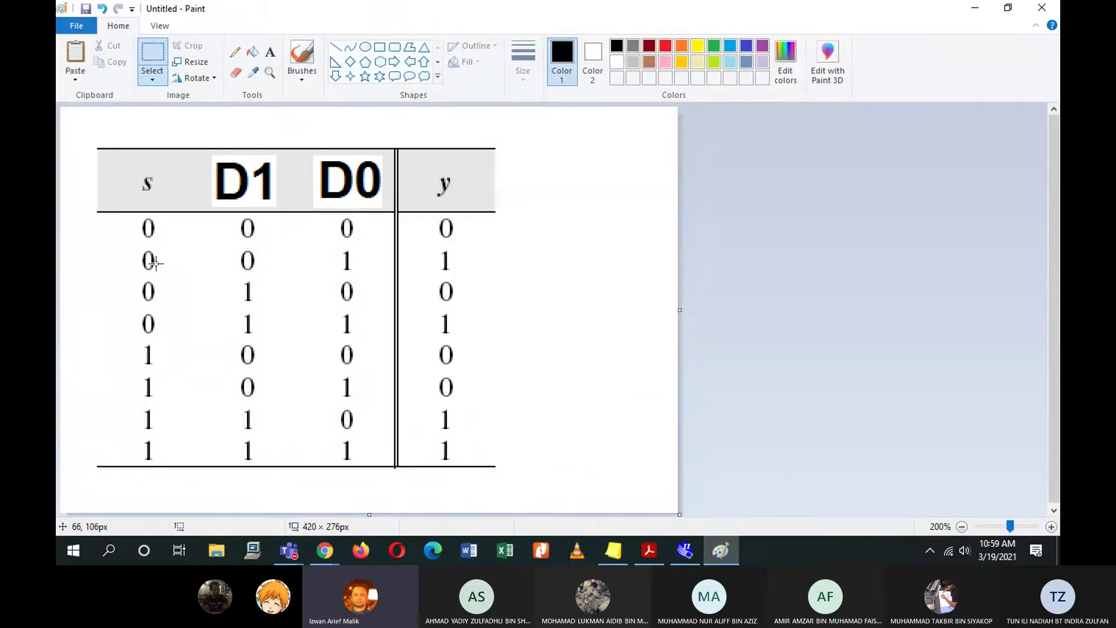
left_click(976, 9)
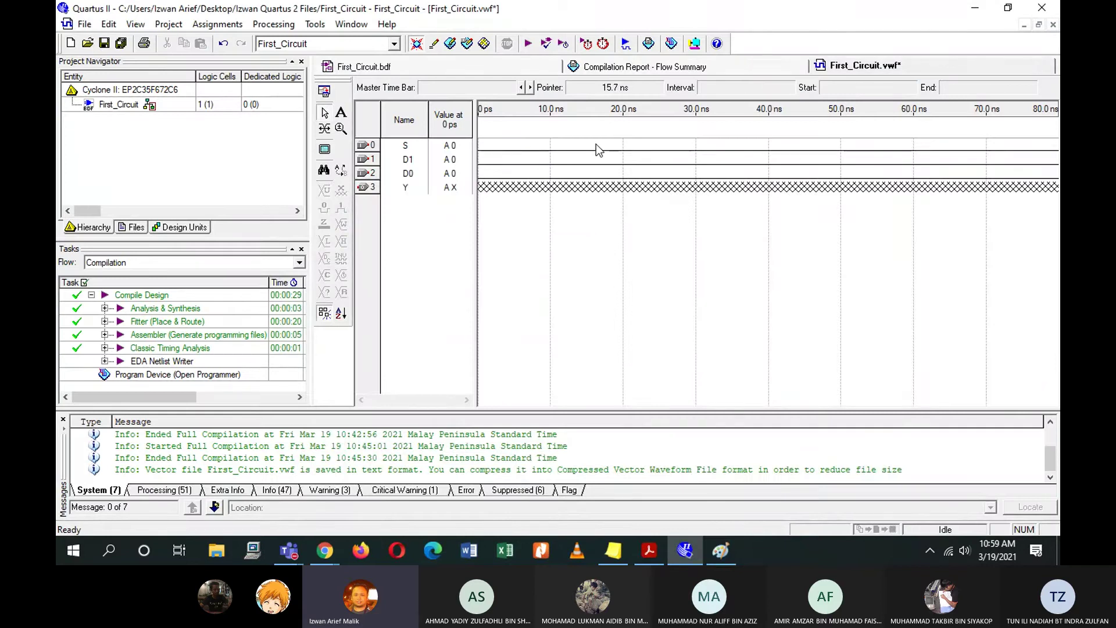
left_click_drag(801, 150, 1058, 150)
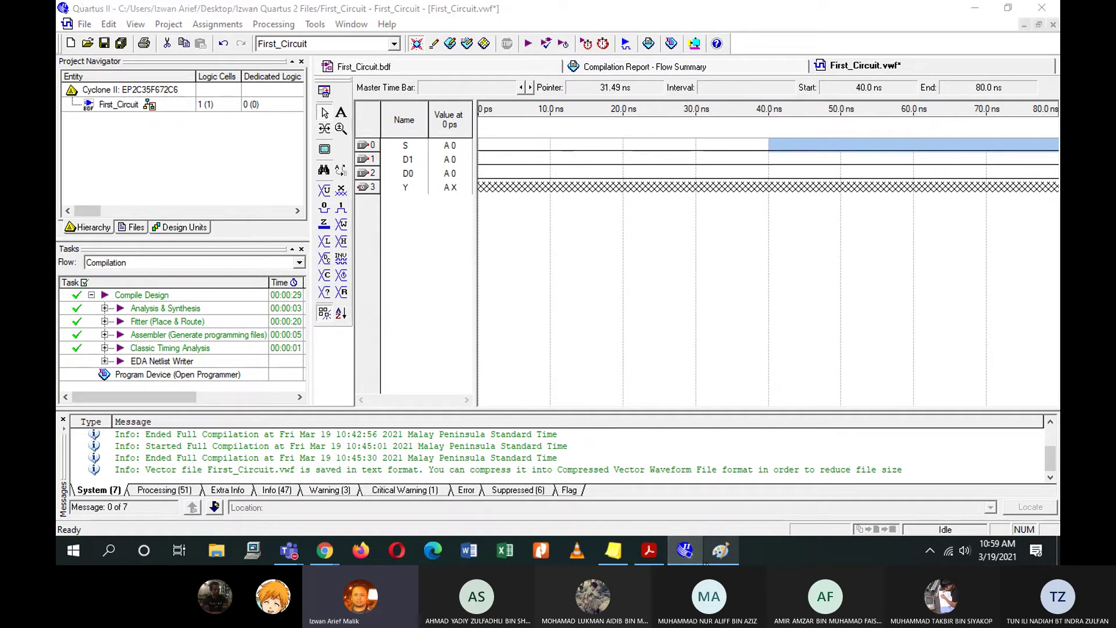
left_click(721, 550)
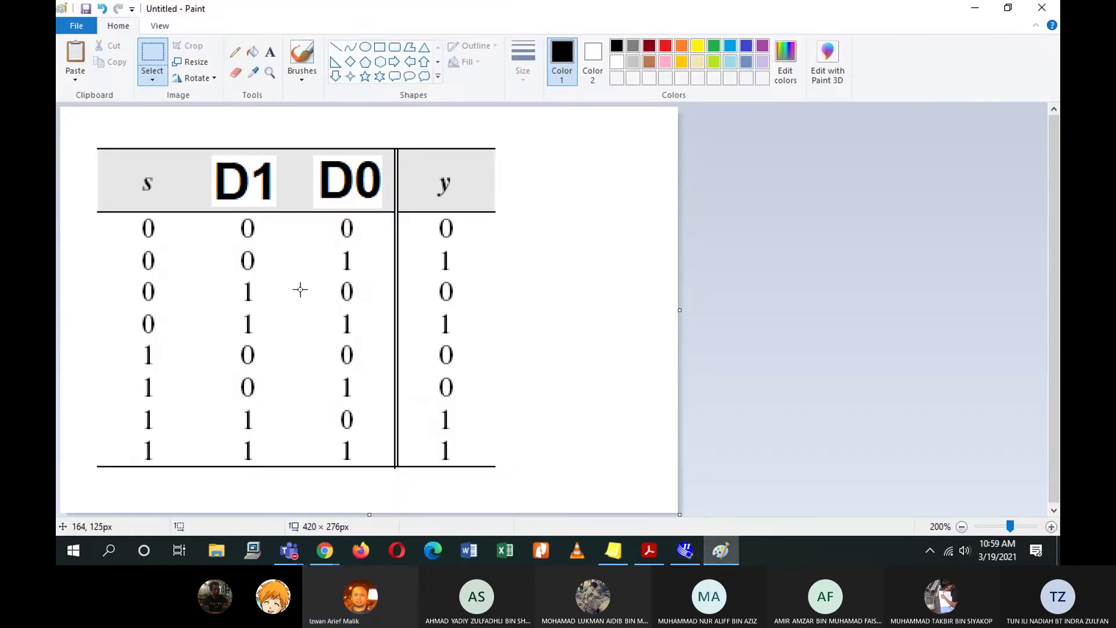
left_click(975, 7)
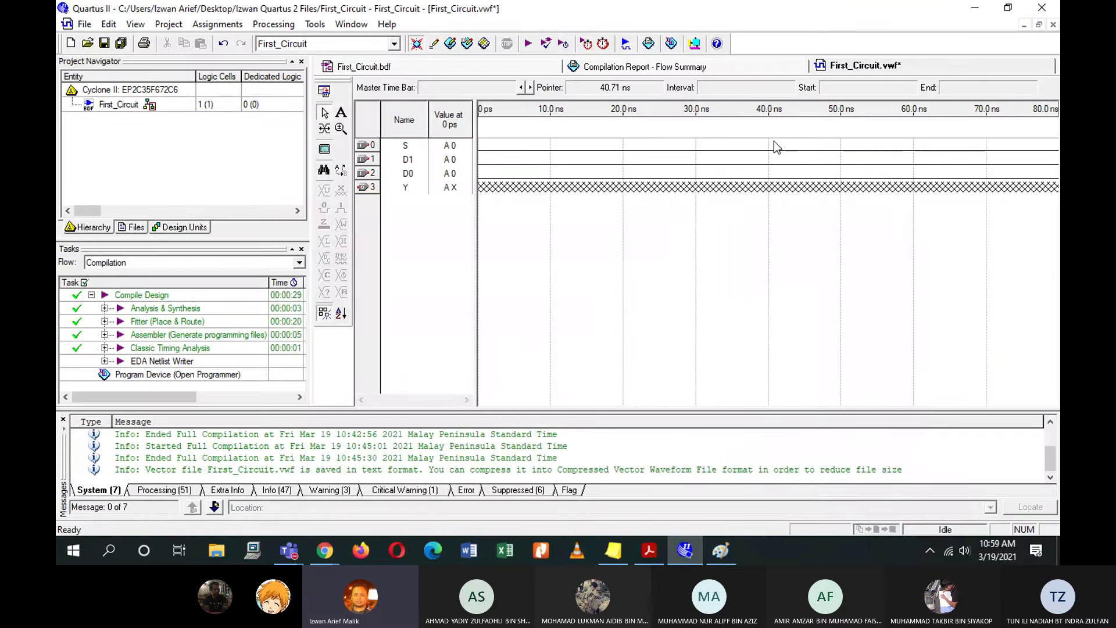
left_click_drag(773, 142, 1046, 145)
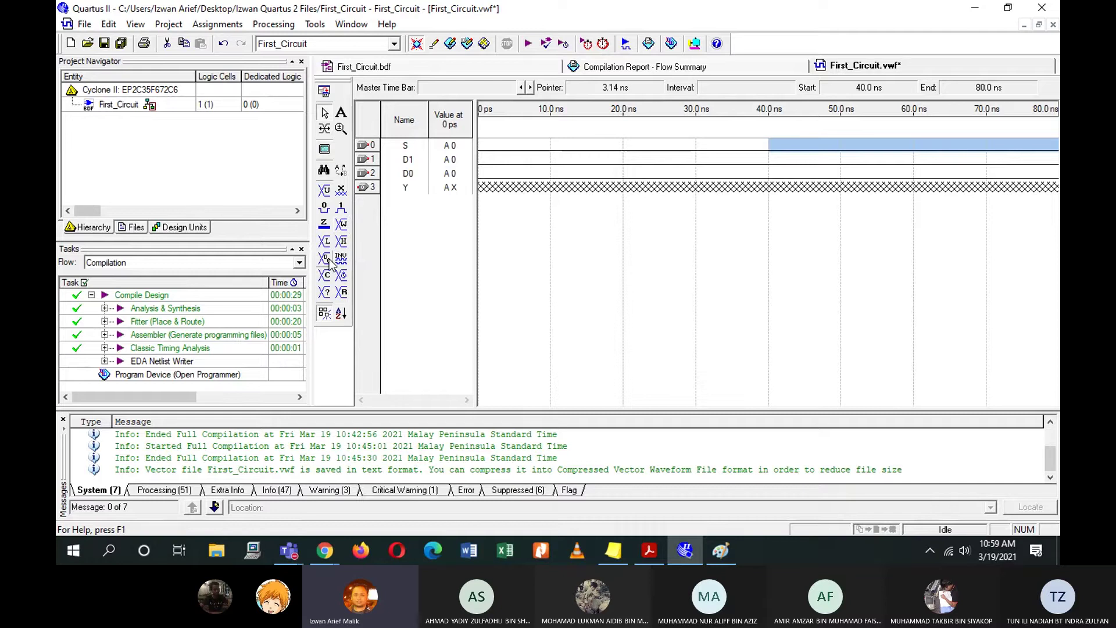
left_click(341, 215)
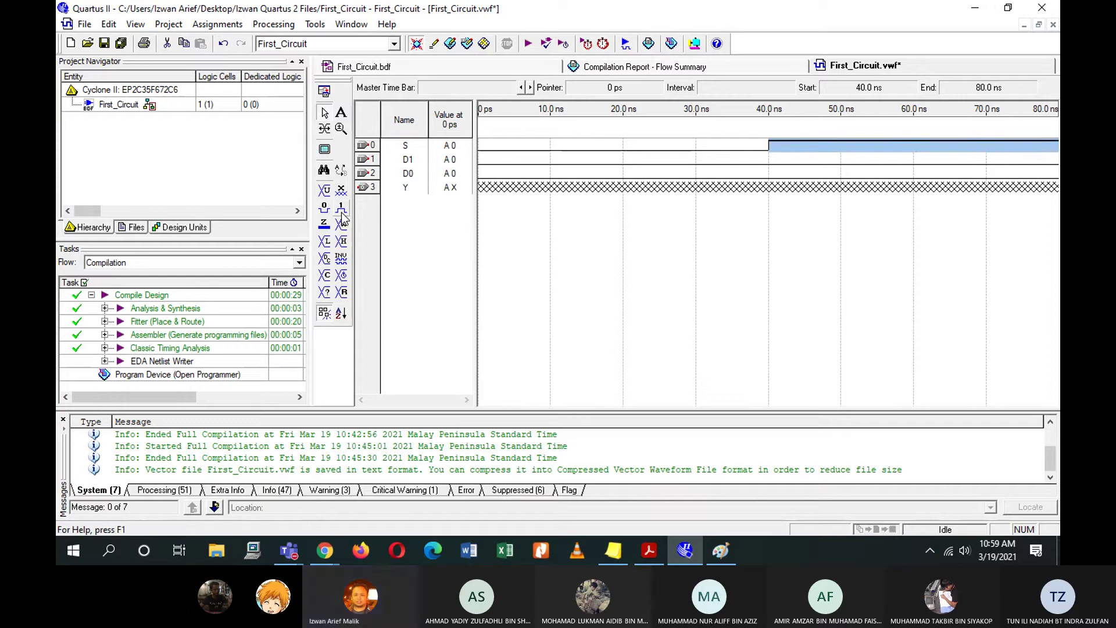
left_click(883, 213)
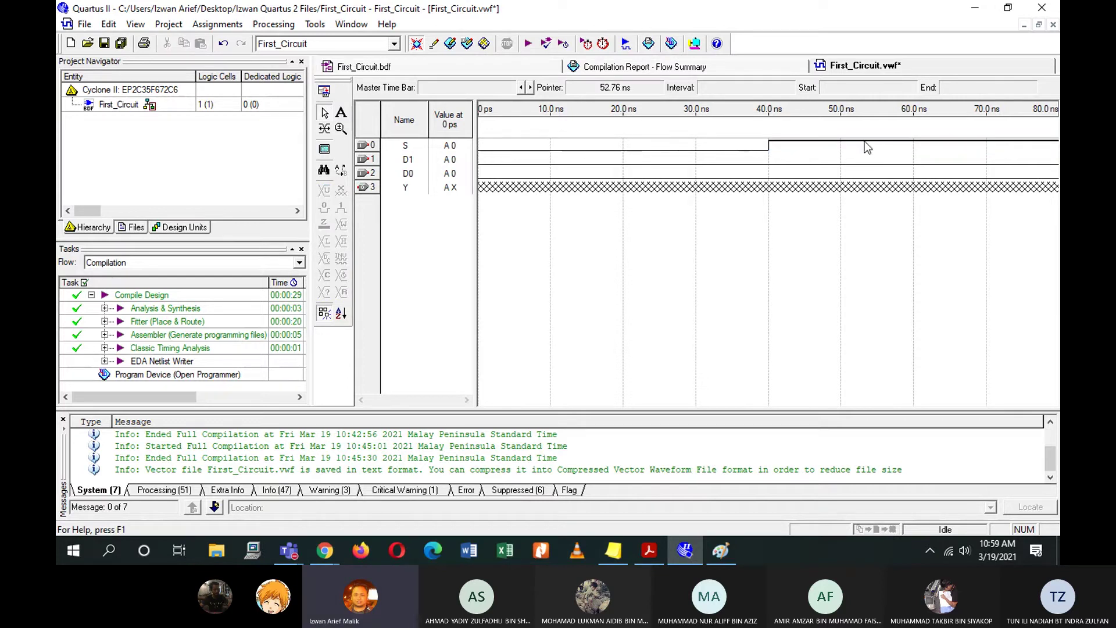
Check the D1 column in Paint, and set D1 to 1 from 20 to 40 ns and 60 to 80 ns in Quartus II.
left_click(721, 552)
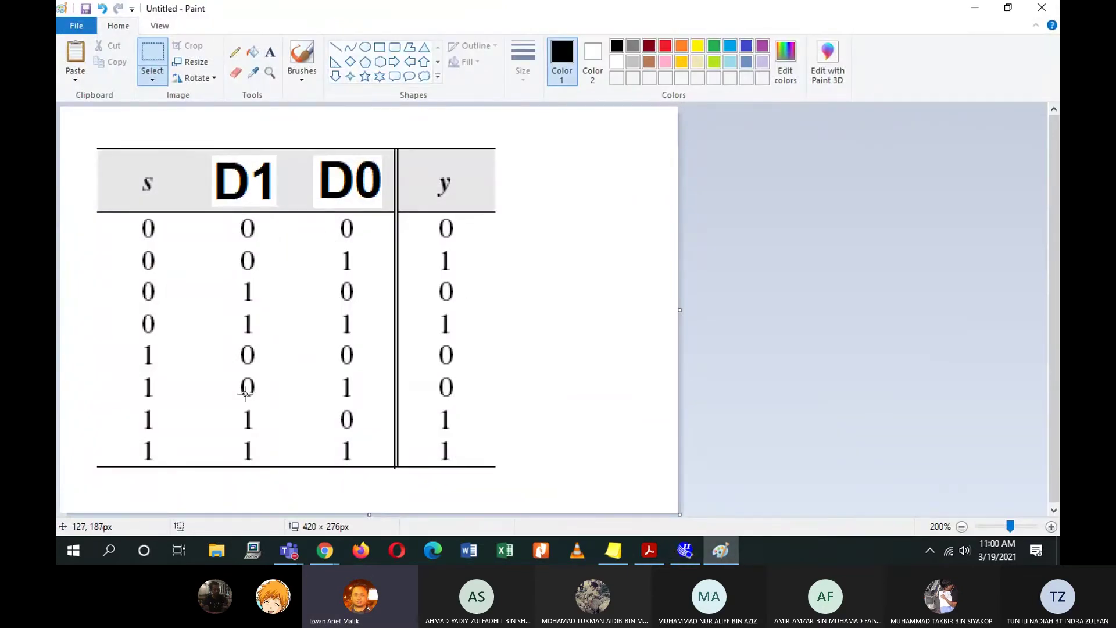
left_click(987, 7)
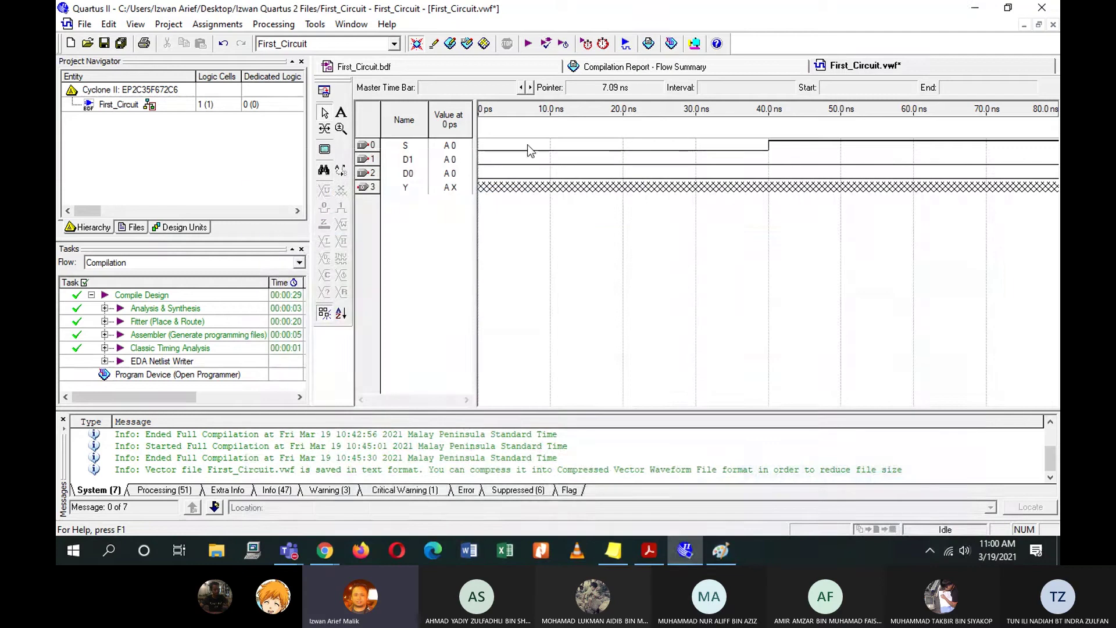
left_click_drag(625, 165, 768, 169)
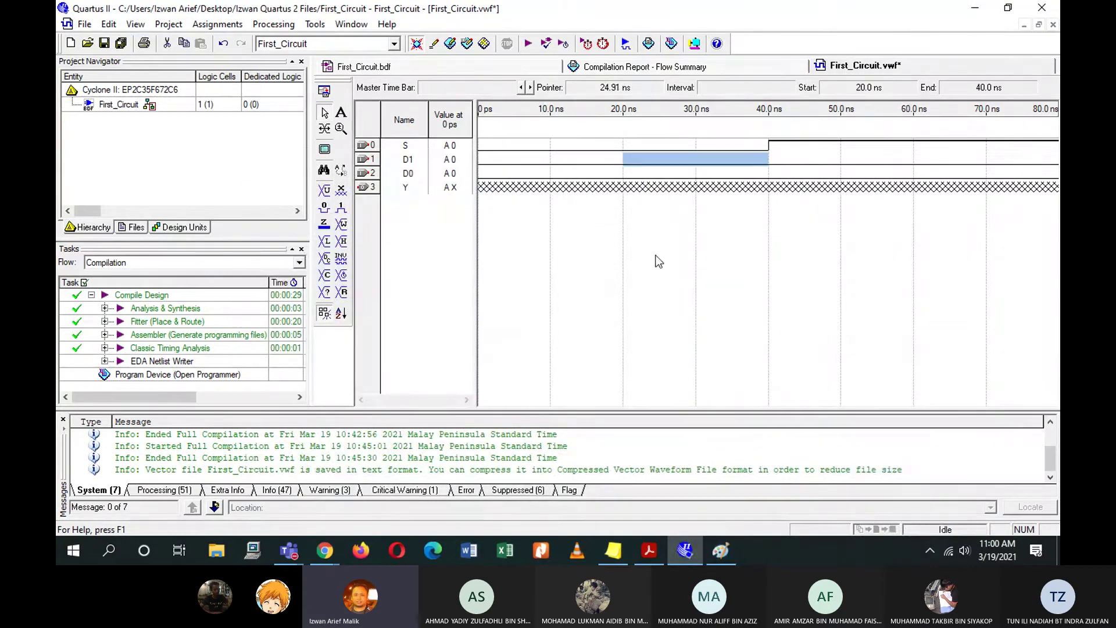
left_click(341, 207)
left_click(812, 207)
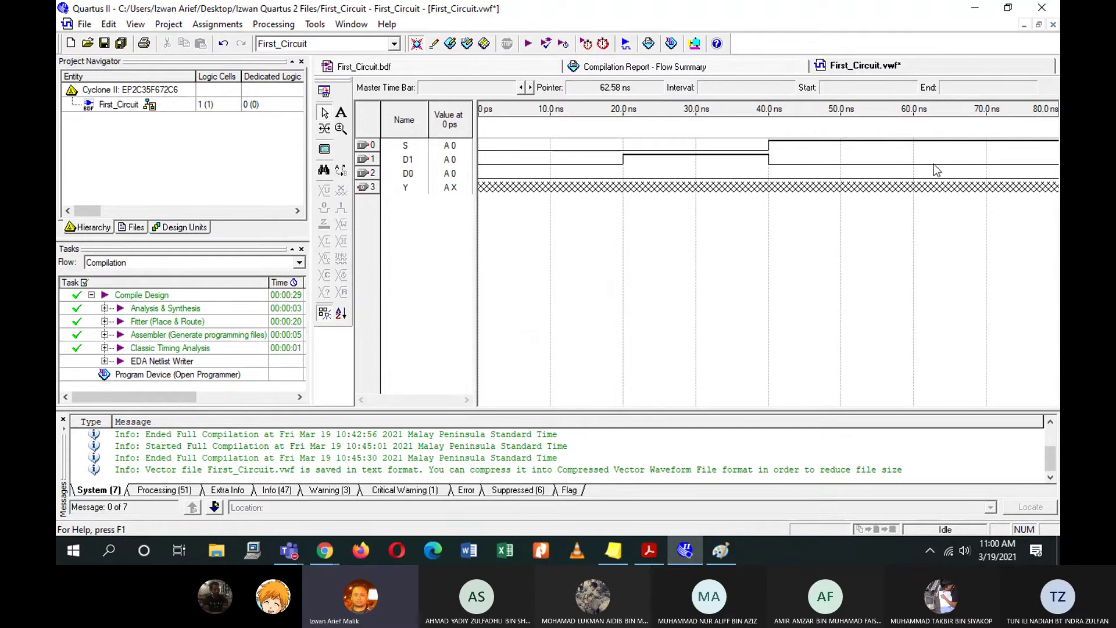
left_click_drag(934, 163, 1055, 169)
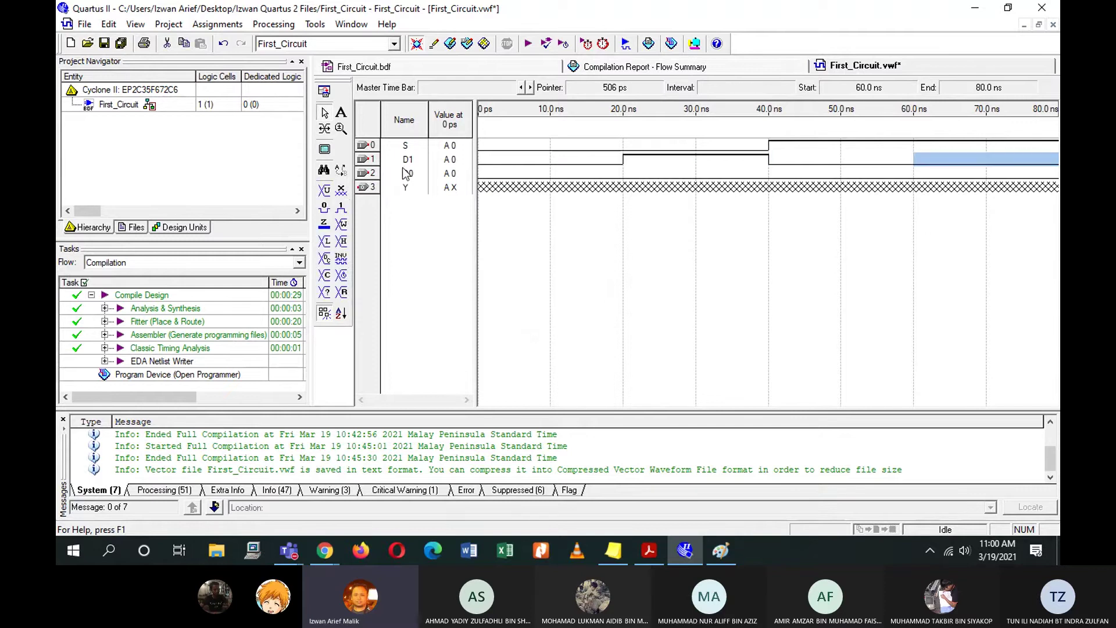
left_click(341, 207)
left_click(929, 304)
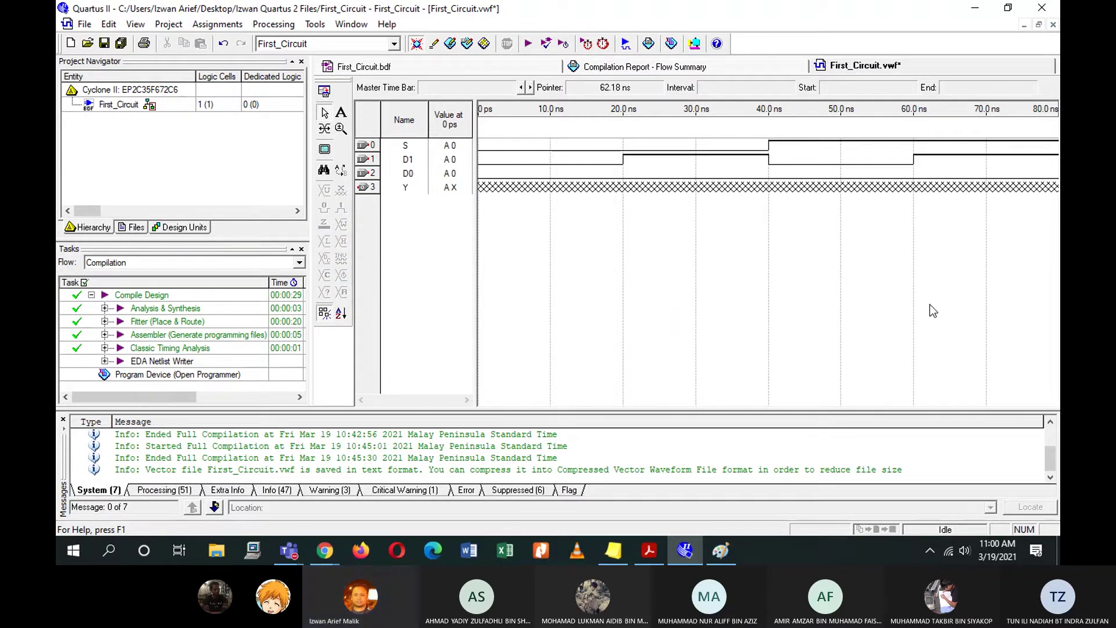
Check the D0 column in Paint, and set D0 to 1 at 10–20, 30–40, 50–60 and 70–80 ns in Quartus II.
left_click(724, 550)
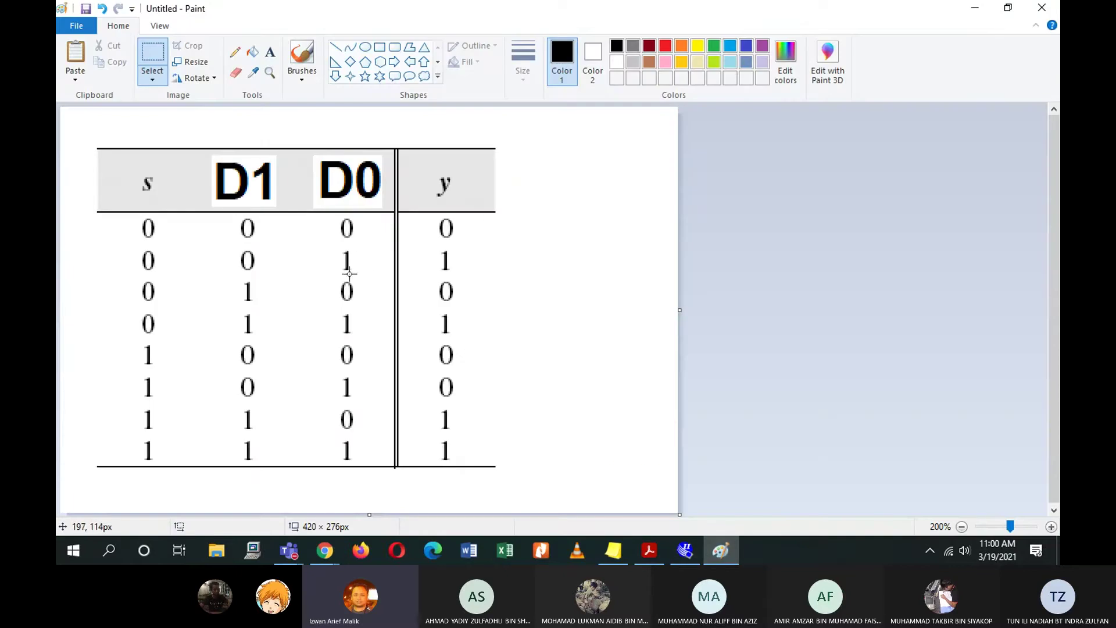
left_click(975, 8)
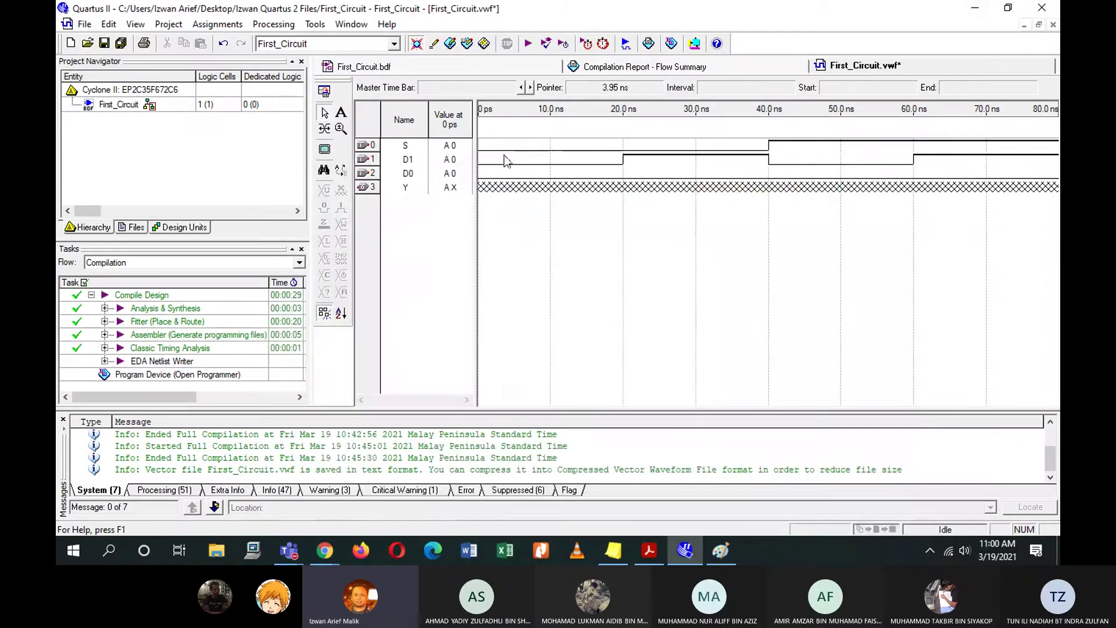
left_click_drag(552, 173, 622, 173)
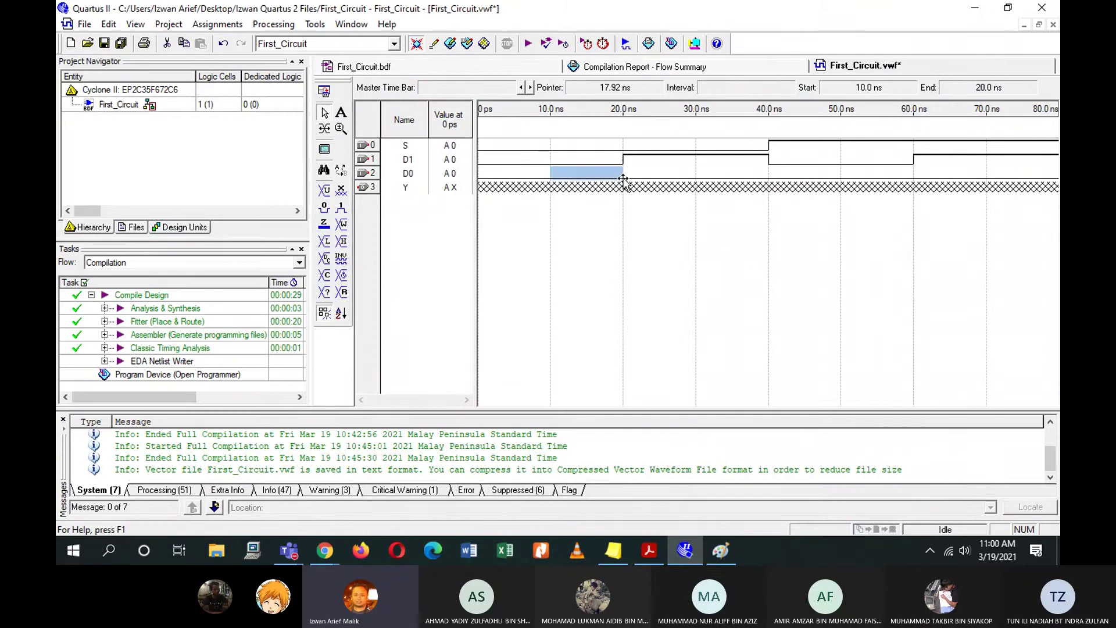
left_click(341, 208)
left_click_drag(710, 172, 769, 173)
left_click(342, 208)
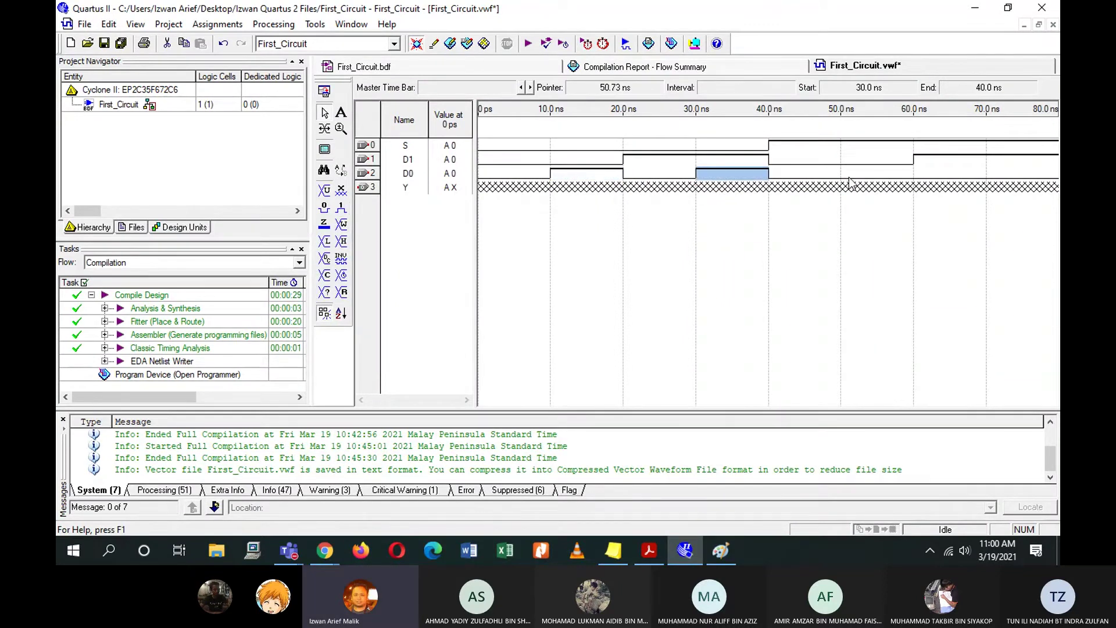
left_click_drag(842, 173, 913, 173)
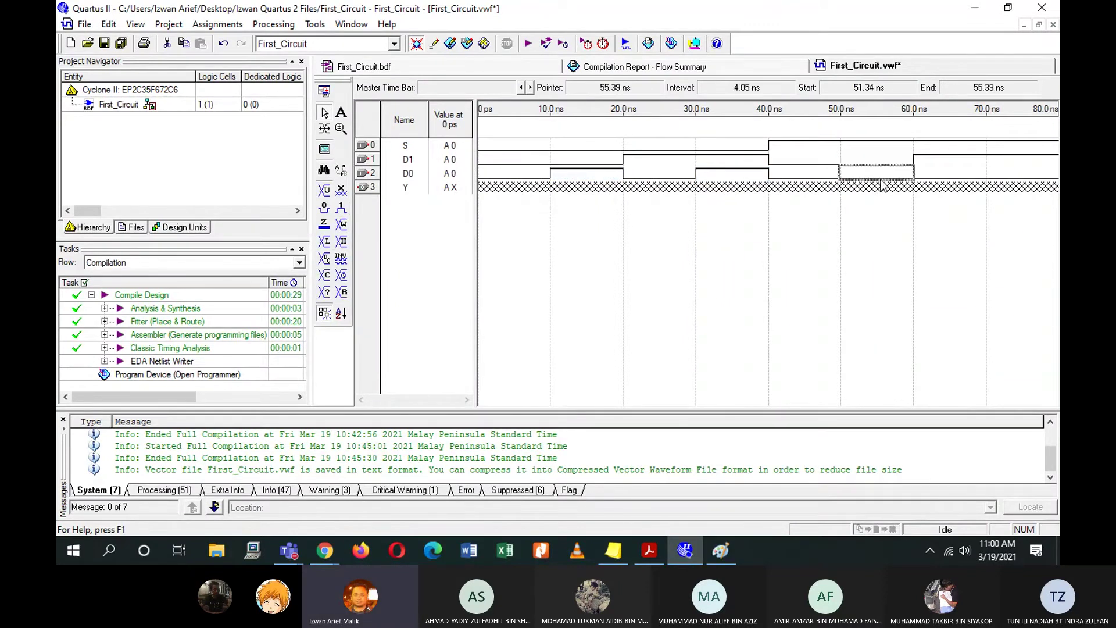
left_click(342, 208)
mouse_move(998, 174)
left_mouse_down()
mouse_move(1029, 190)
mouse_move(1057, 175)
left_mouse_up()
left_click(342, 209)
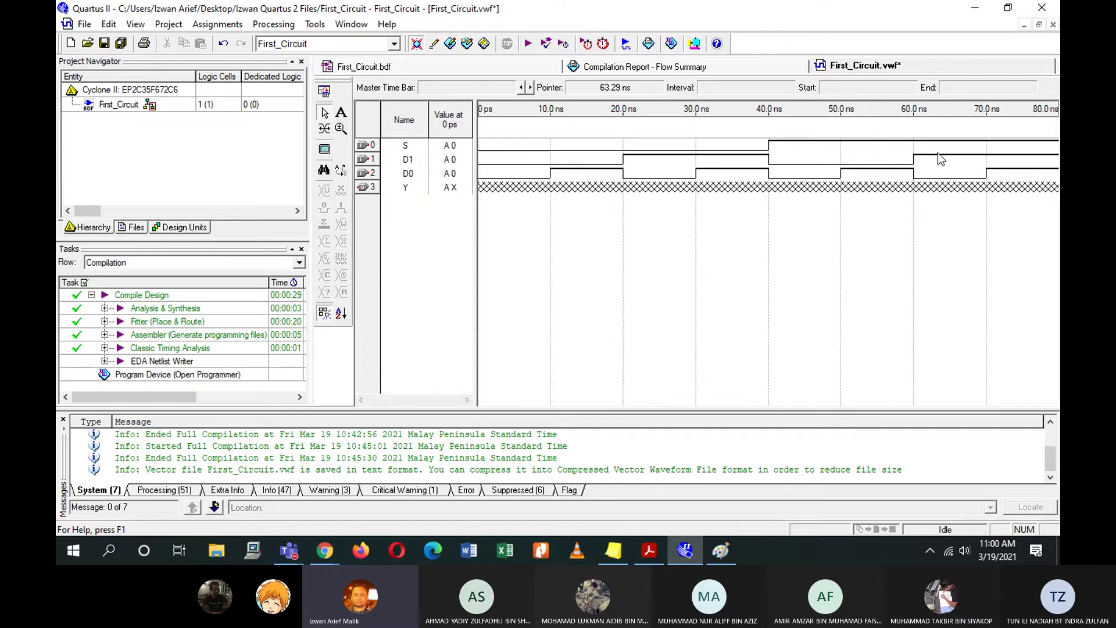
Review the S, D1 and D0 input combinations of the truth table in Paint, marking them with a selection, and return to Quartus II.
left_click(721, 550)
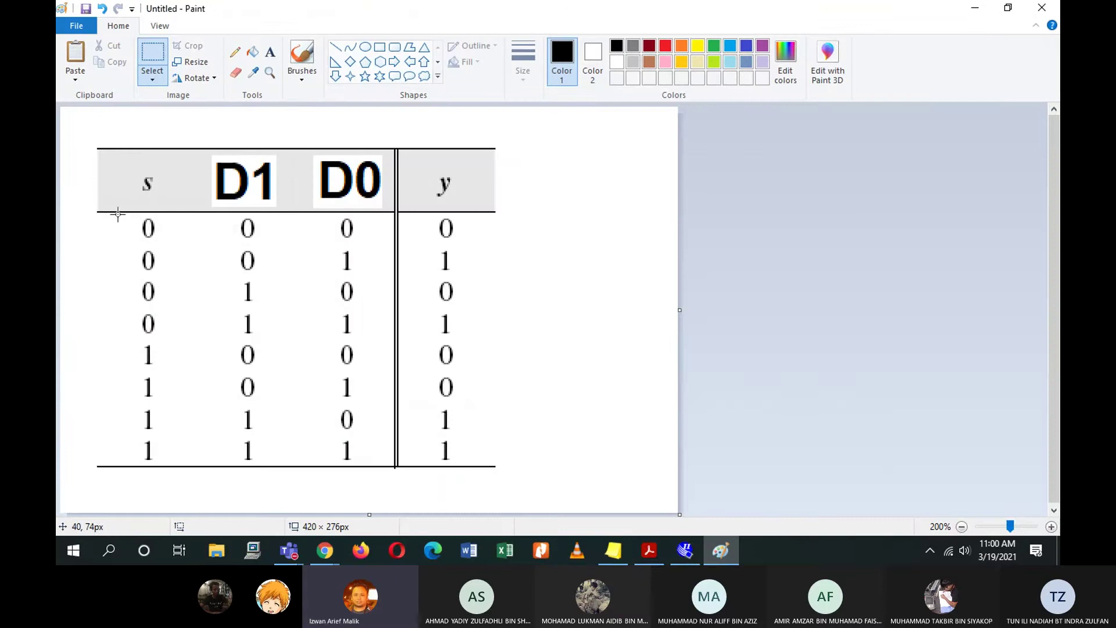
left_click_drag(120, 215, 363, 466)
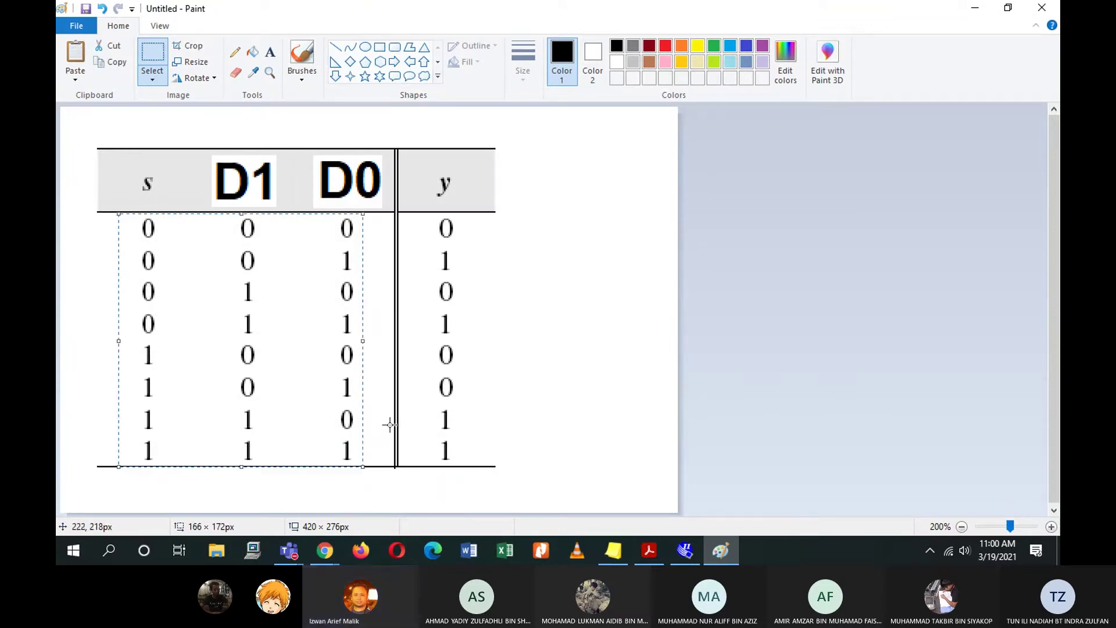
left_click(974, 13)
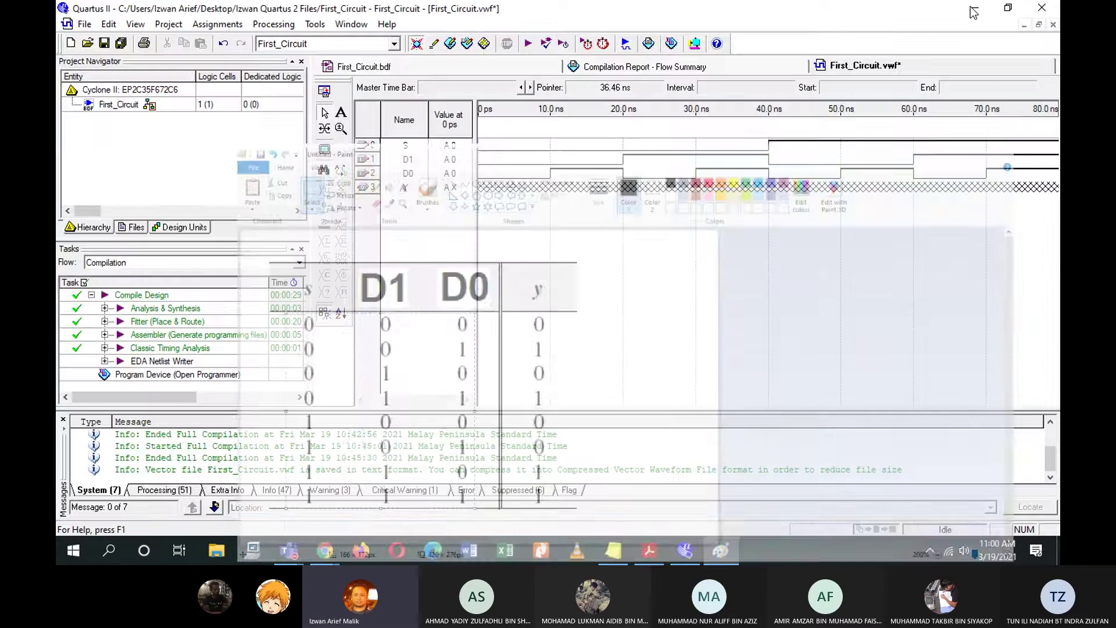
Set the output Y to 1 over the whole 0 to 80 ns range and clear the selection.
left_click(412, 192)
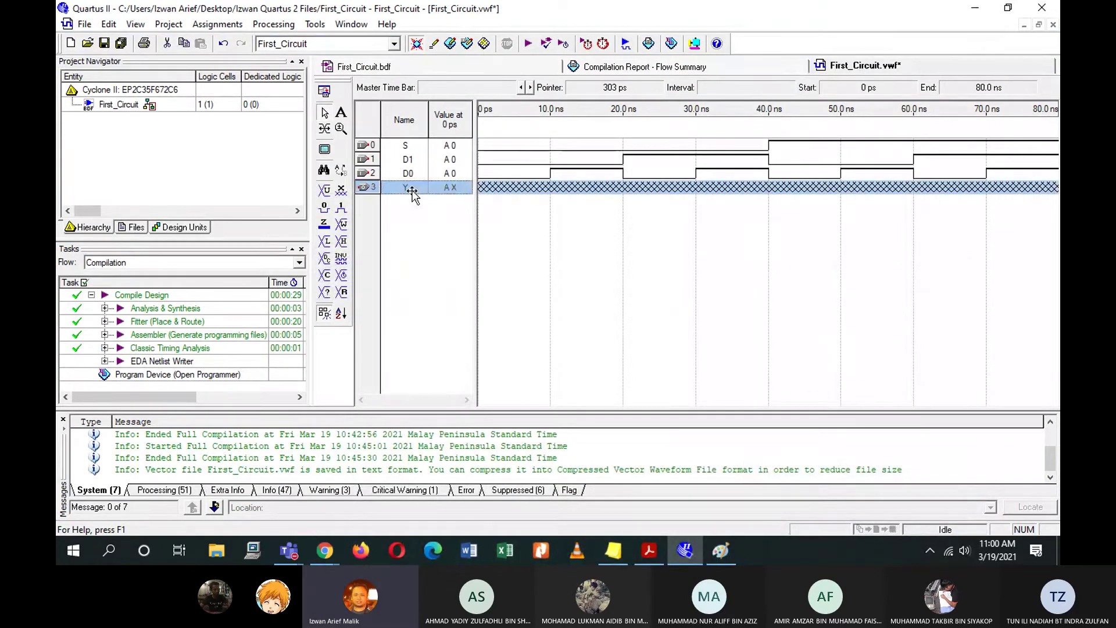
key("alt+Tab")
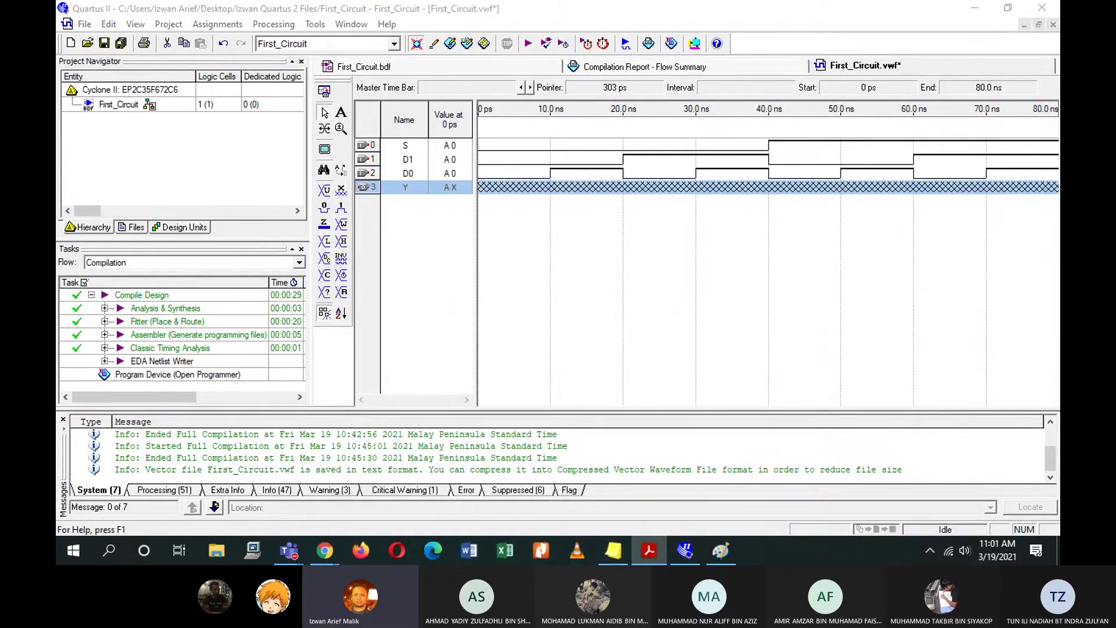
left_click(340, 209)
left_click(768, 299)
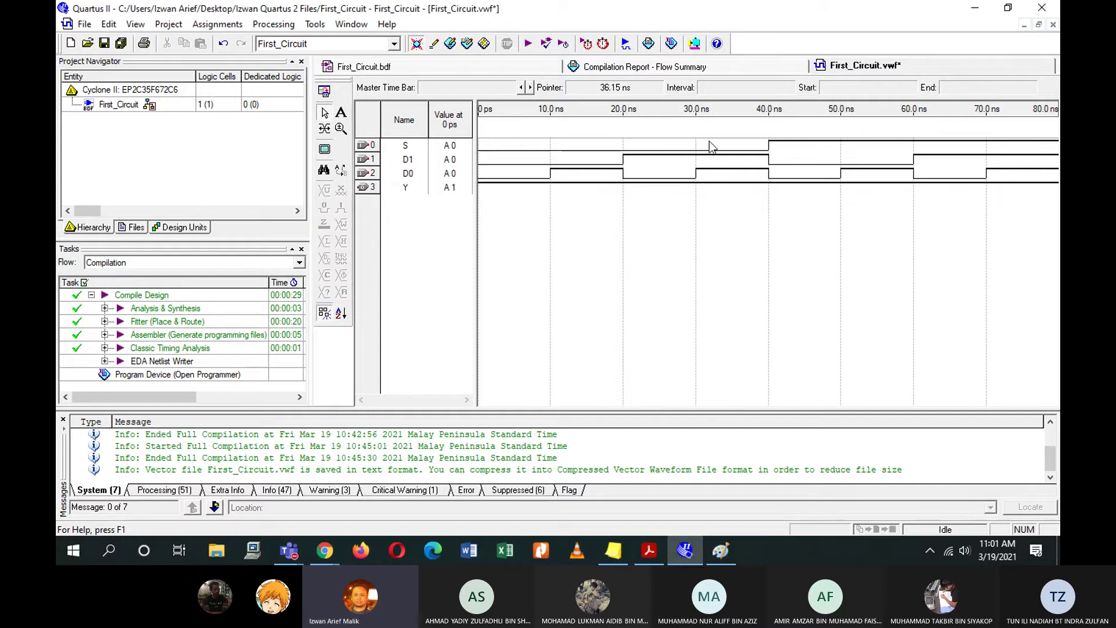
Set the output Y to forcing unknown (X) over the whole 0 to 80 ns range and clear the selection.
left_click(412, 192)
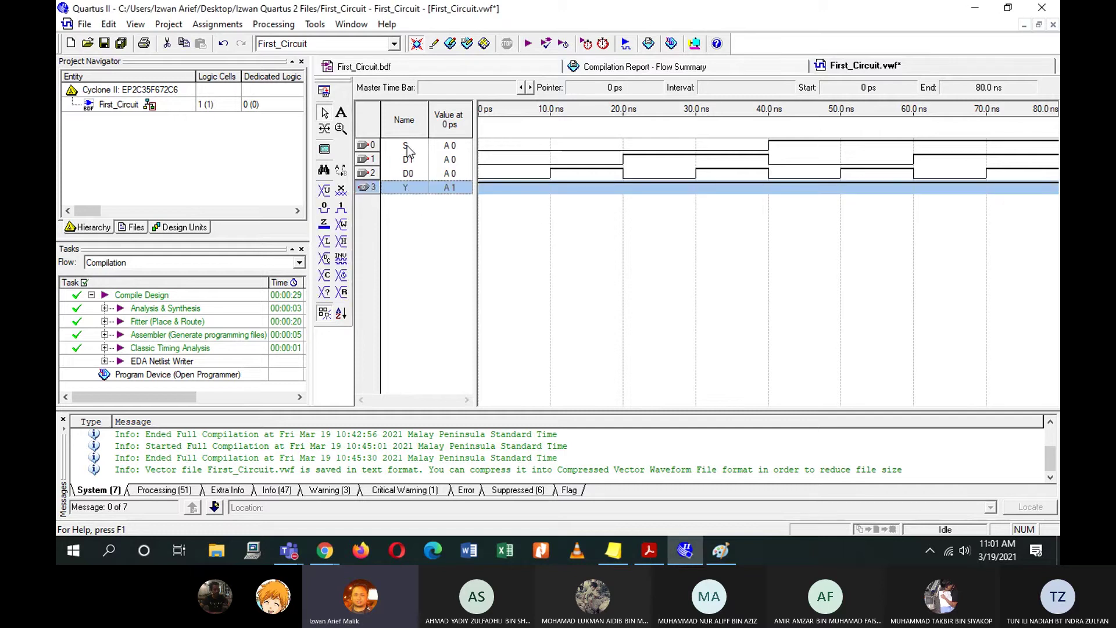
left_click_drag(412, 149, 410, 176)
left_click(569, 281)
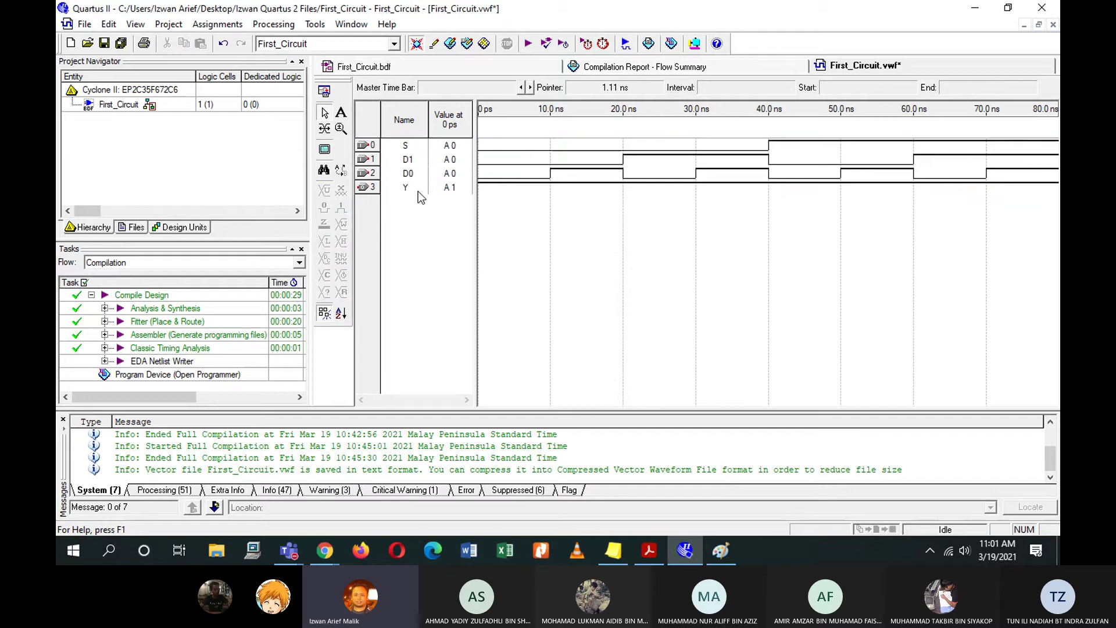
left_click(417, 190)
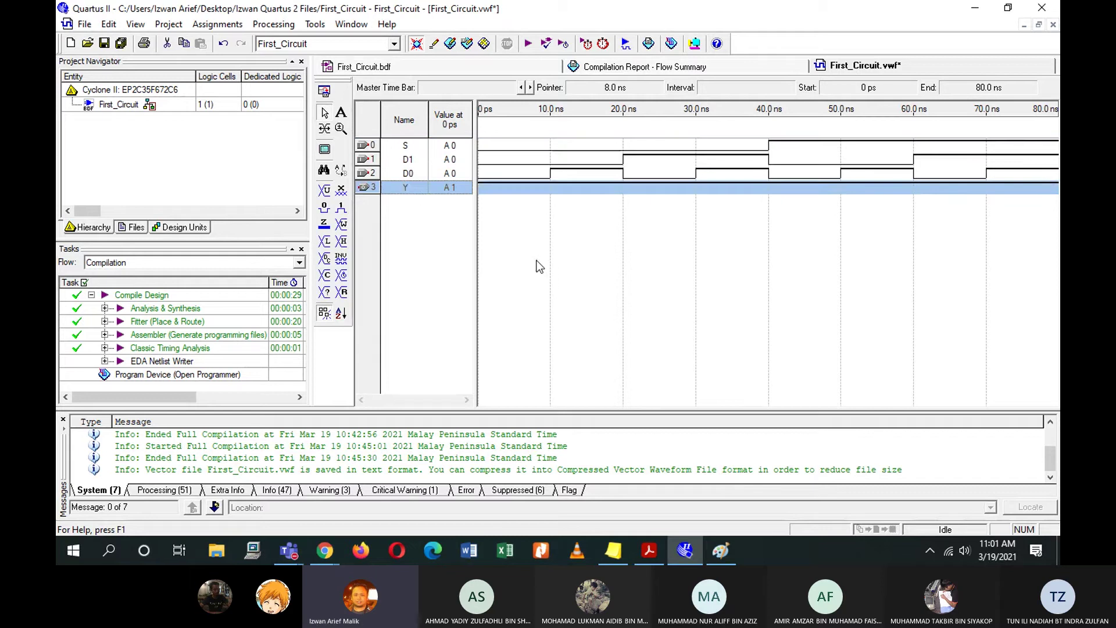
left_click(341, 190)
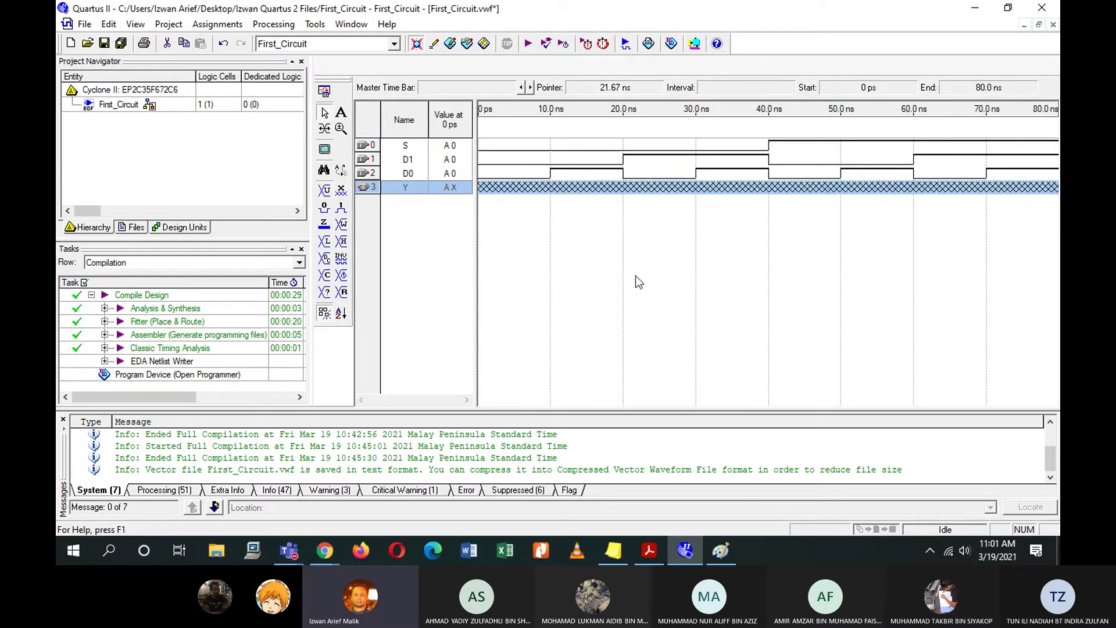
left_click(636, 276)
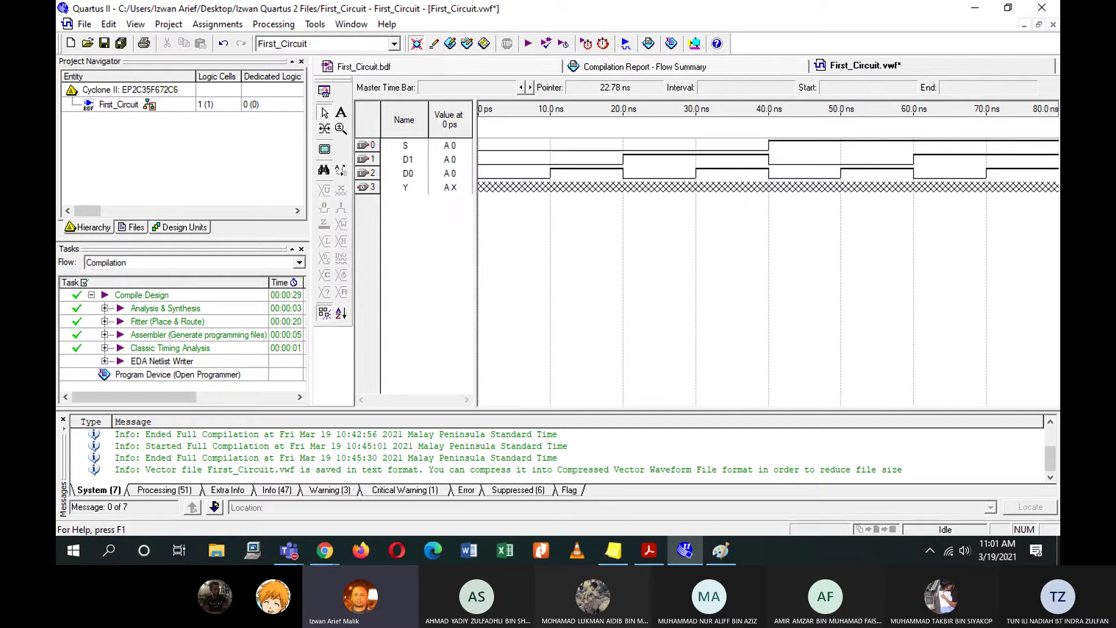
Save the waveform as First_Circuit.vwf in the project folder, replacing the existing file.
key("alt+Tab")
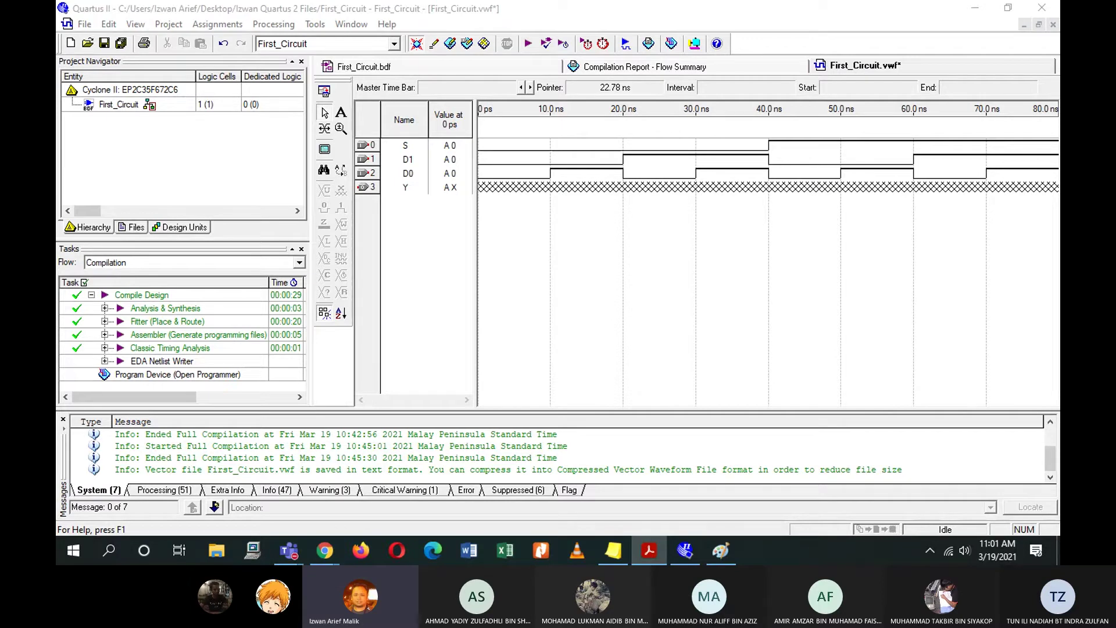
left_click(665, 285)
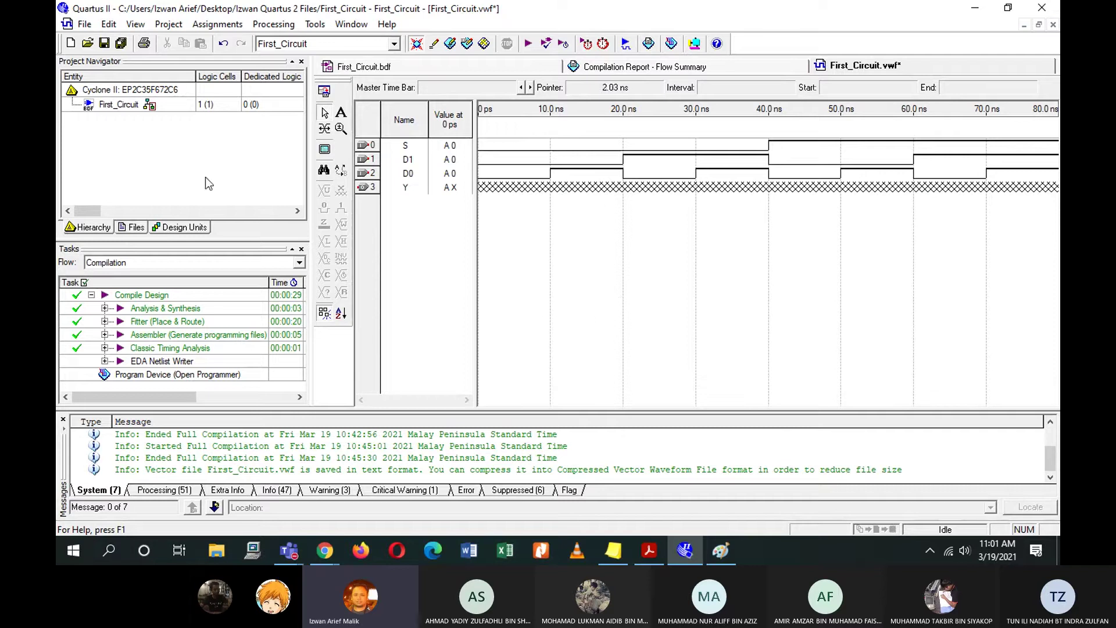
left_click(85, 24)
left_click(110, 195)
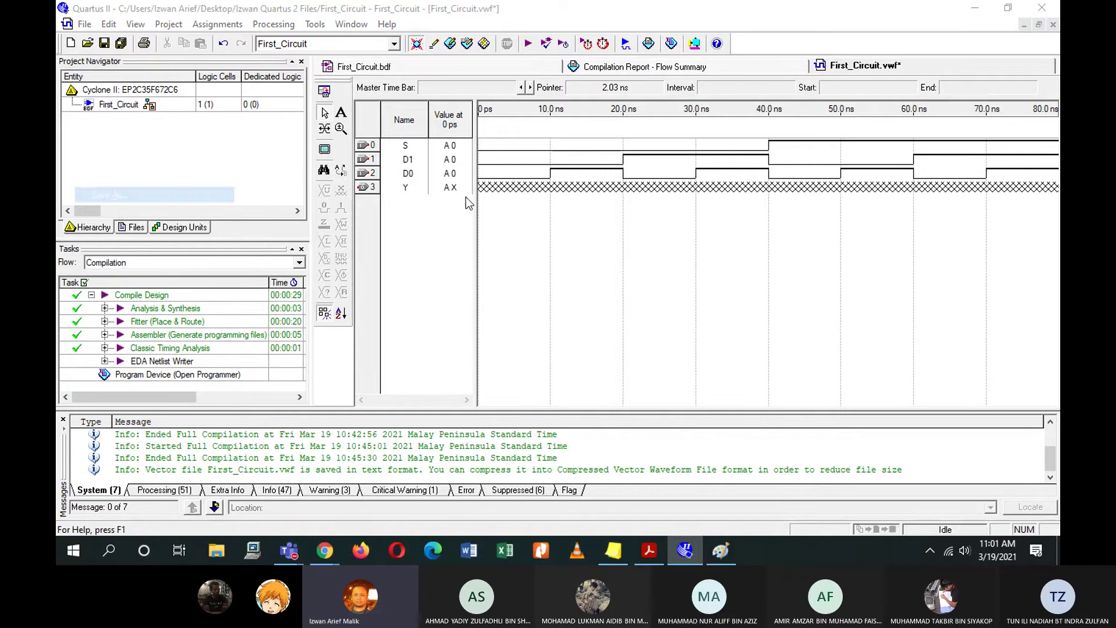
left_click(713, 396)
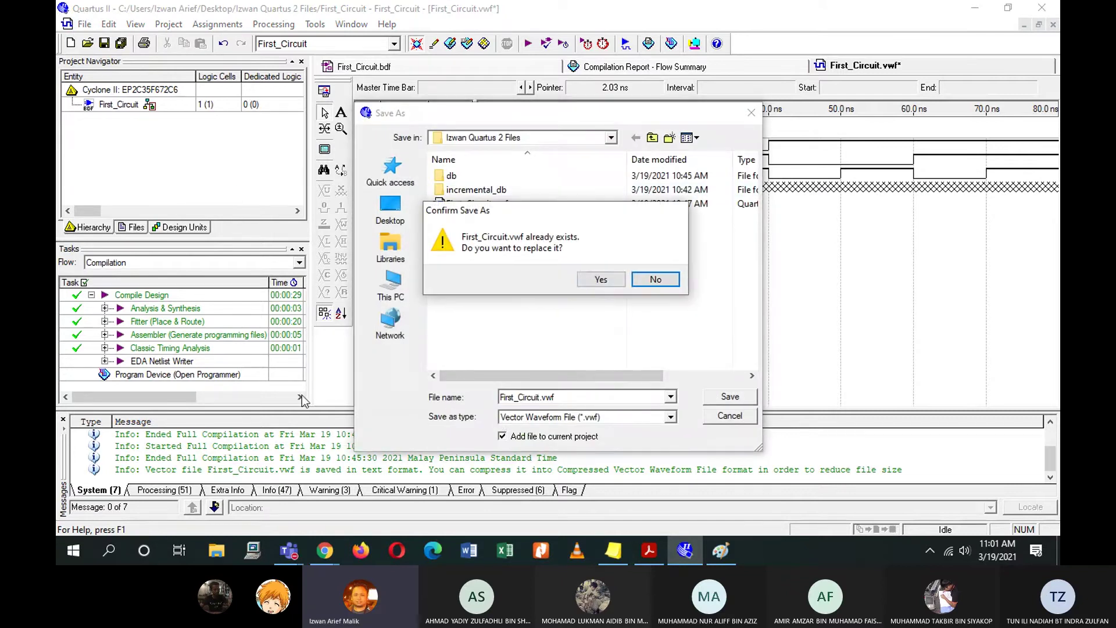
left_click(600, 280)
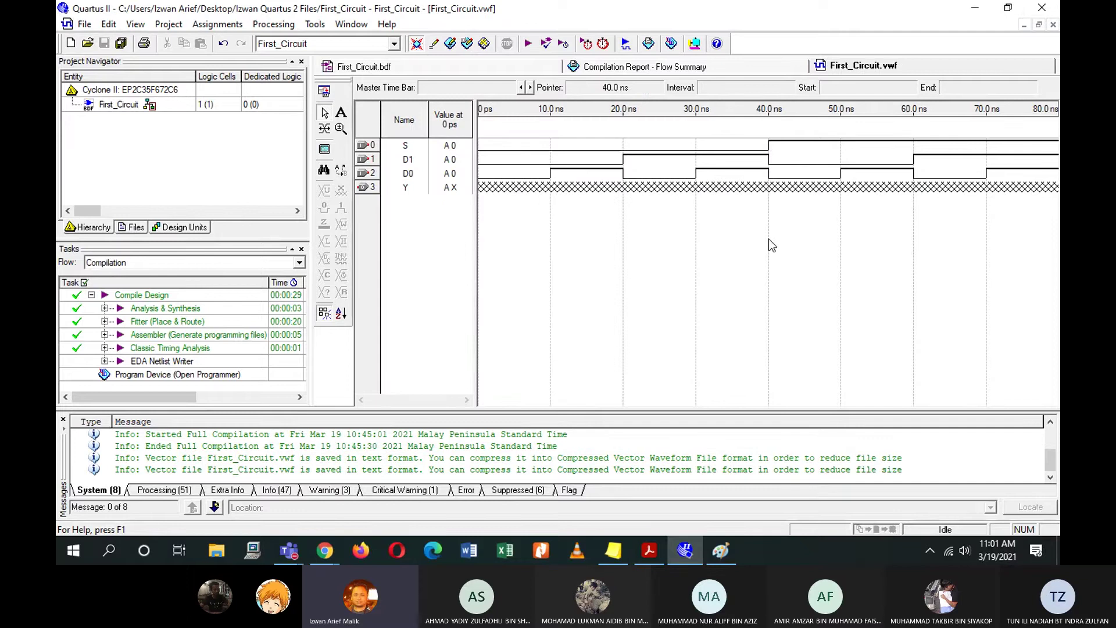
key("alt+Tab")
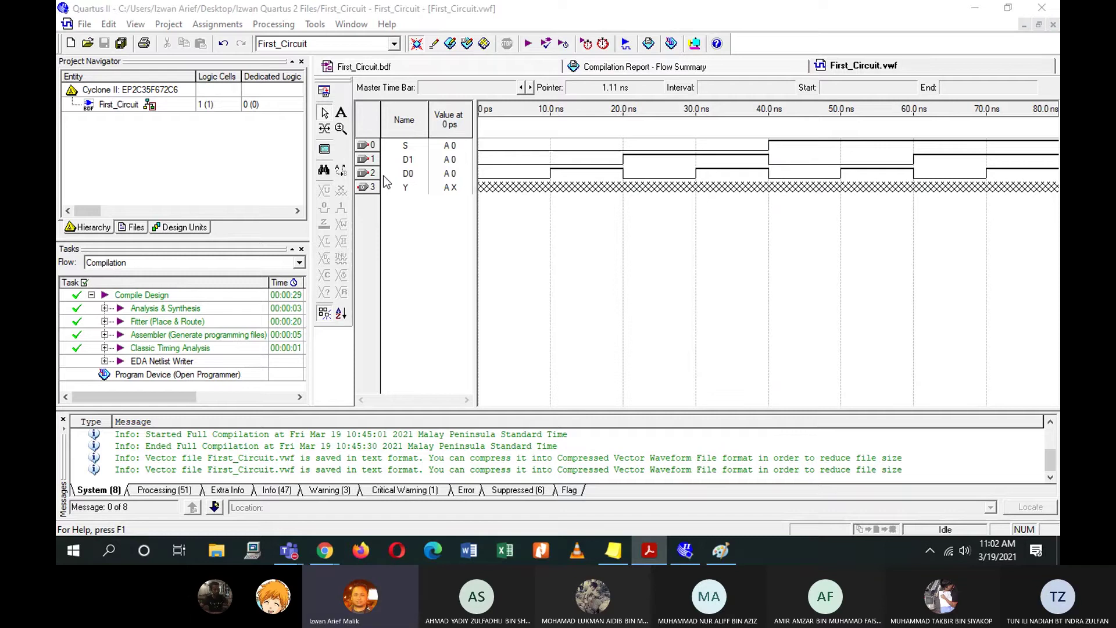
left_click(209, 24)
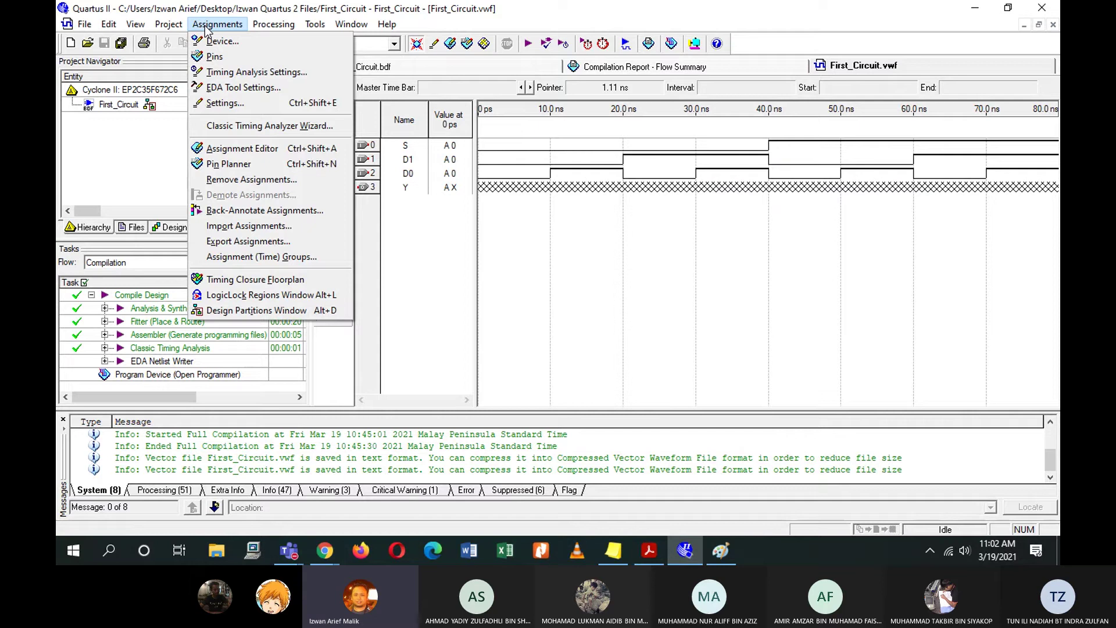
mouse_move(260, 25)
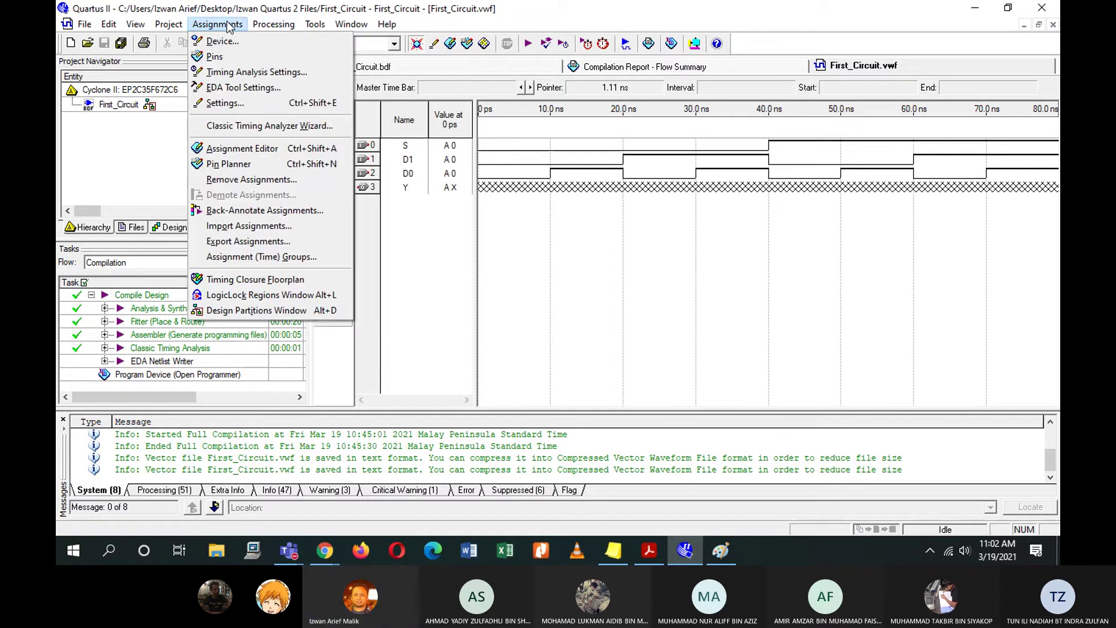
mouse_move(179, 25)
left_click(231, 108)
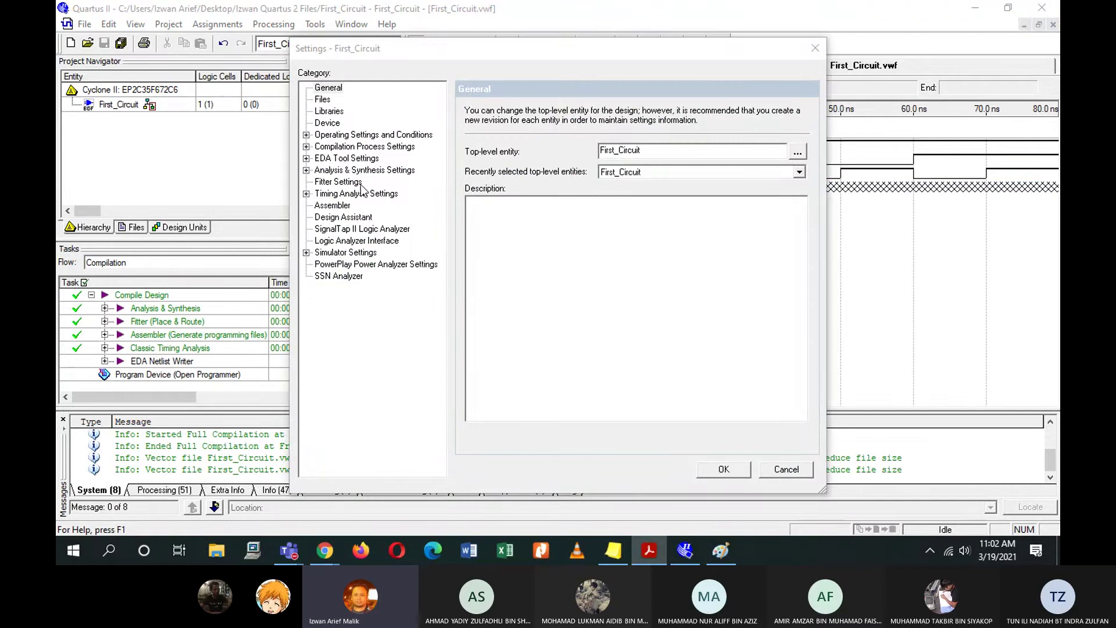
left_click(345, 253)
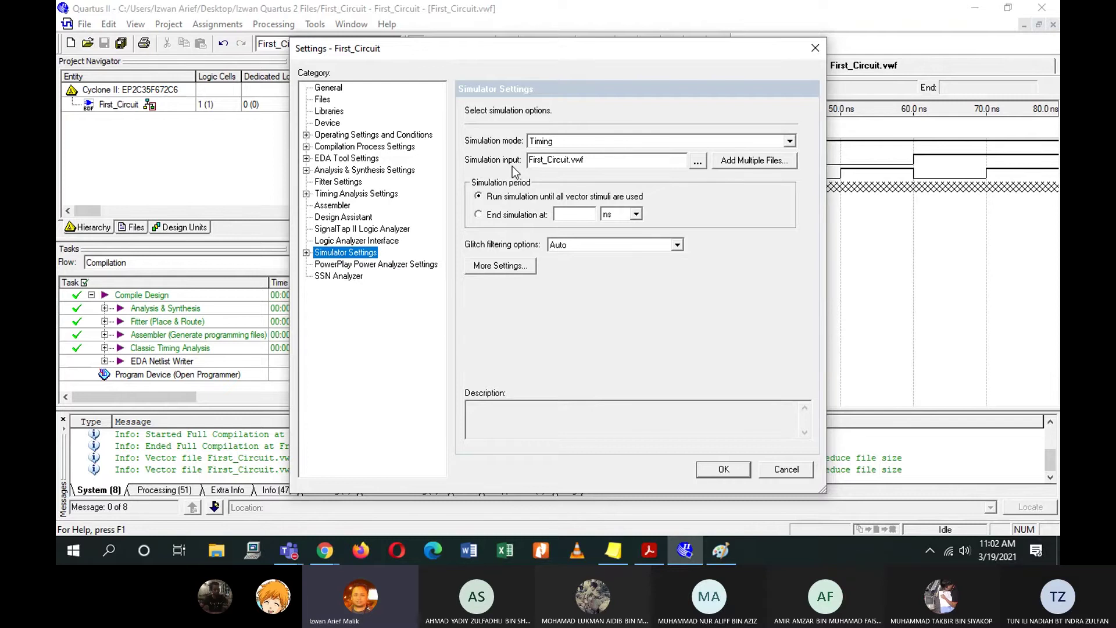
left_click_drag(612, 45, 532, 28)
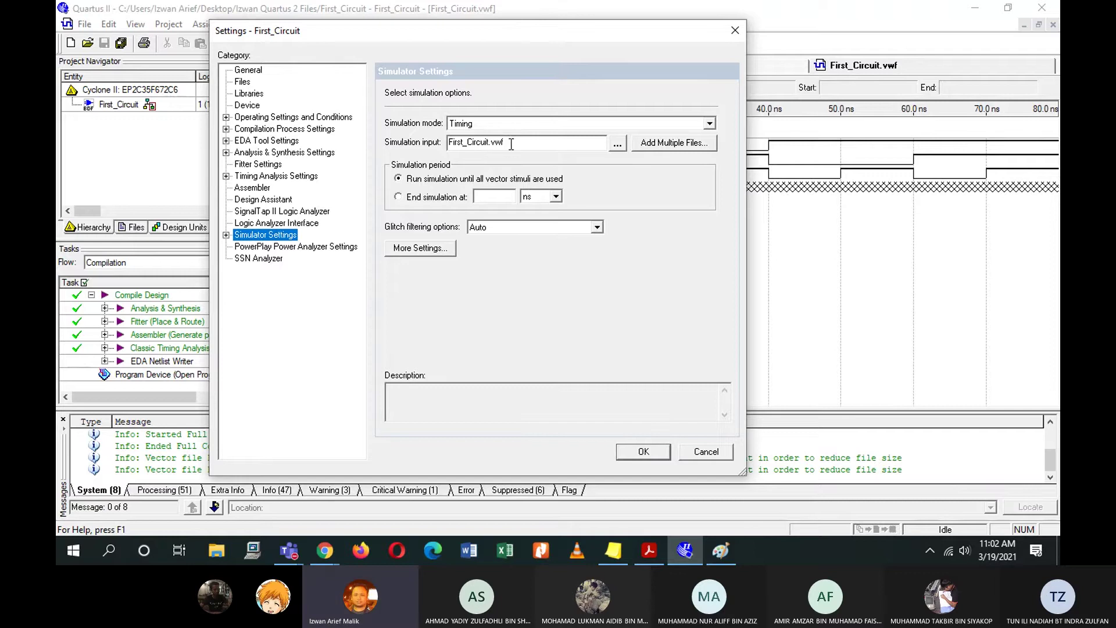
left_click_drag(511, 144, 437, 142)
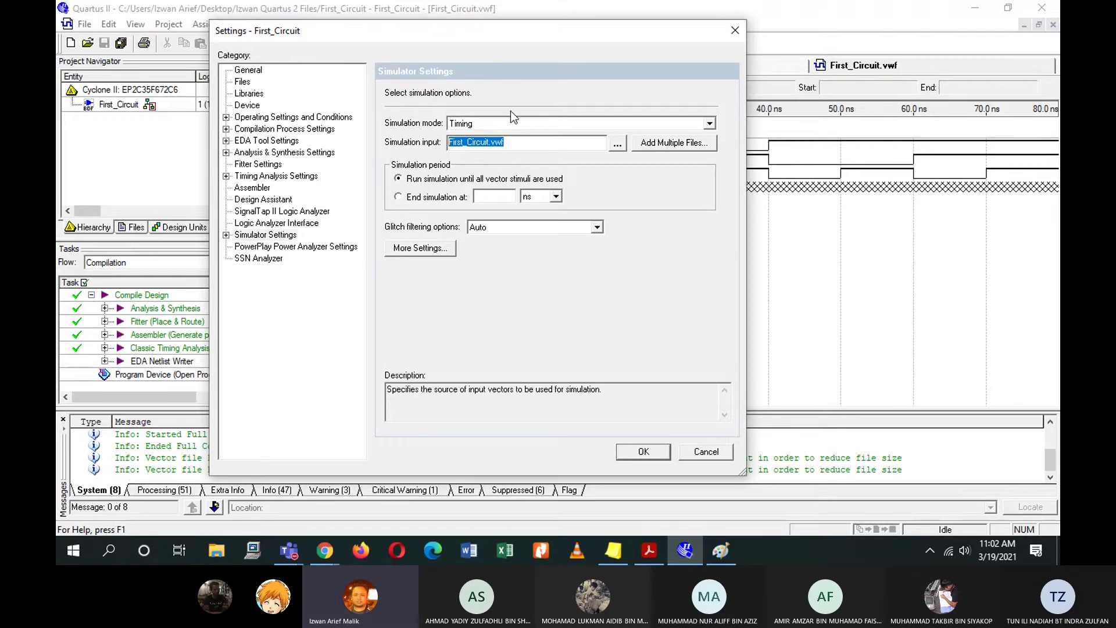
left_click(710, 123)
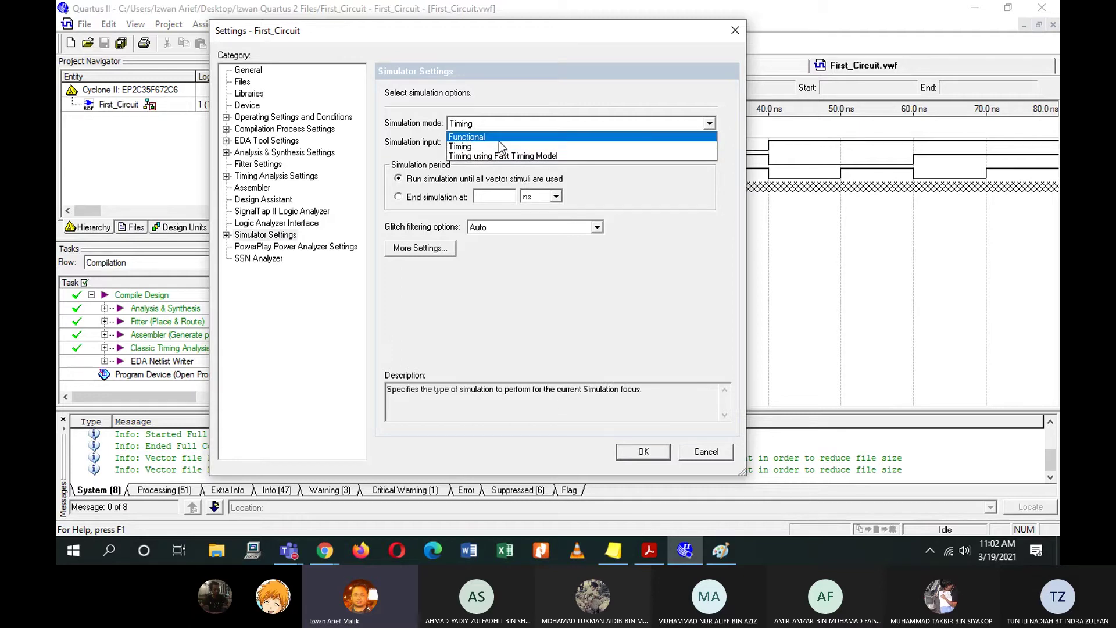
left_click(500, 139)
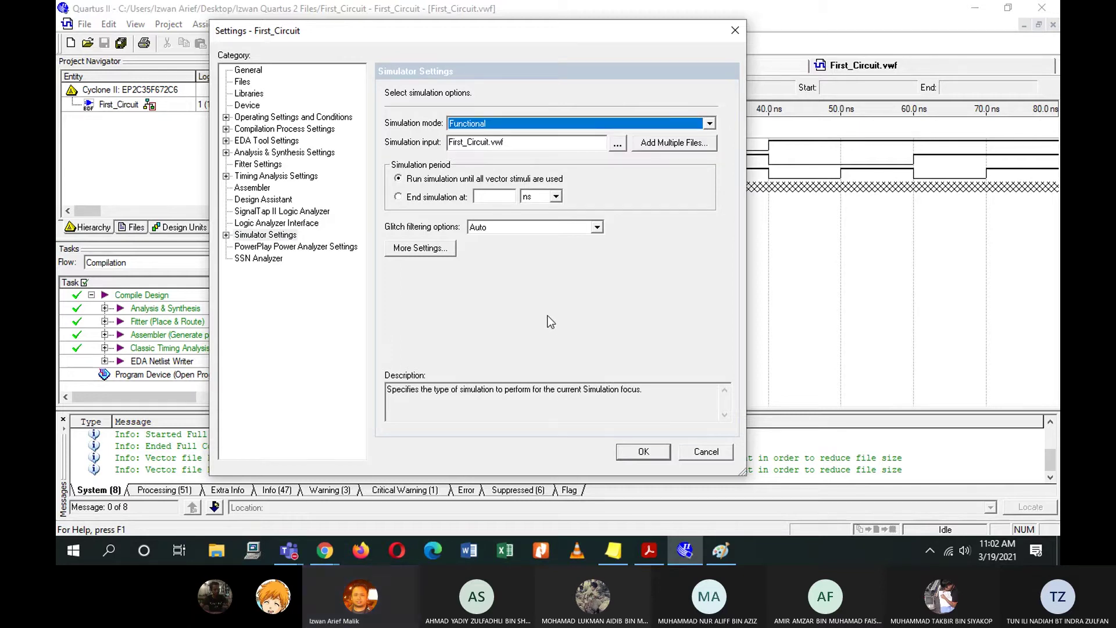
left_click(706, 452)
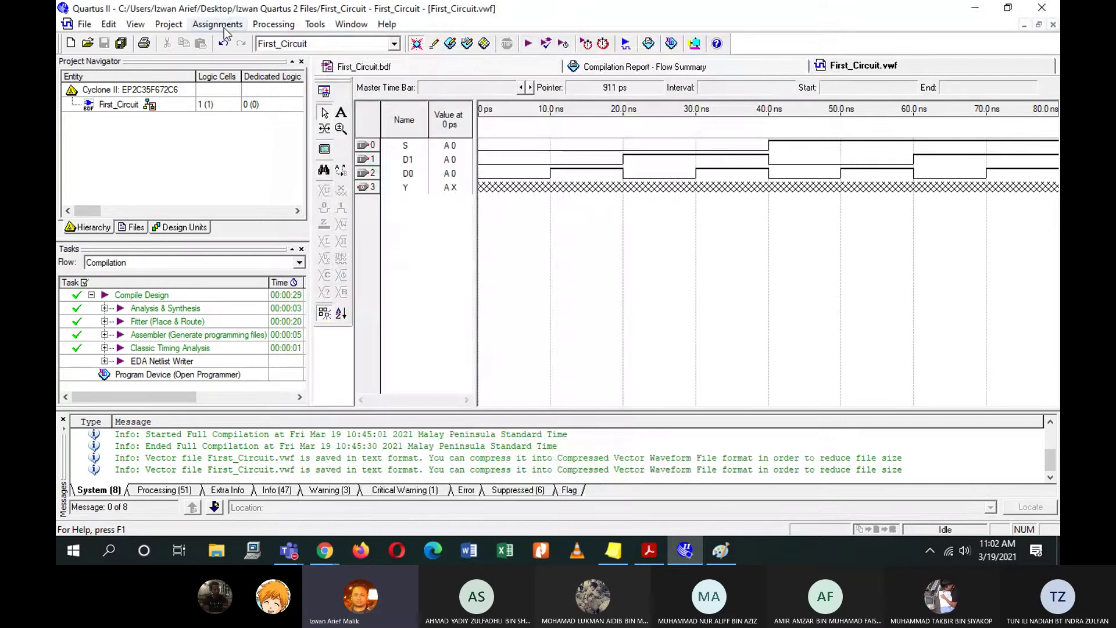
Set the simulation mode to Functional in the project's Simulator Settings and apply the change.
left_click(314, 24)
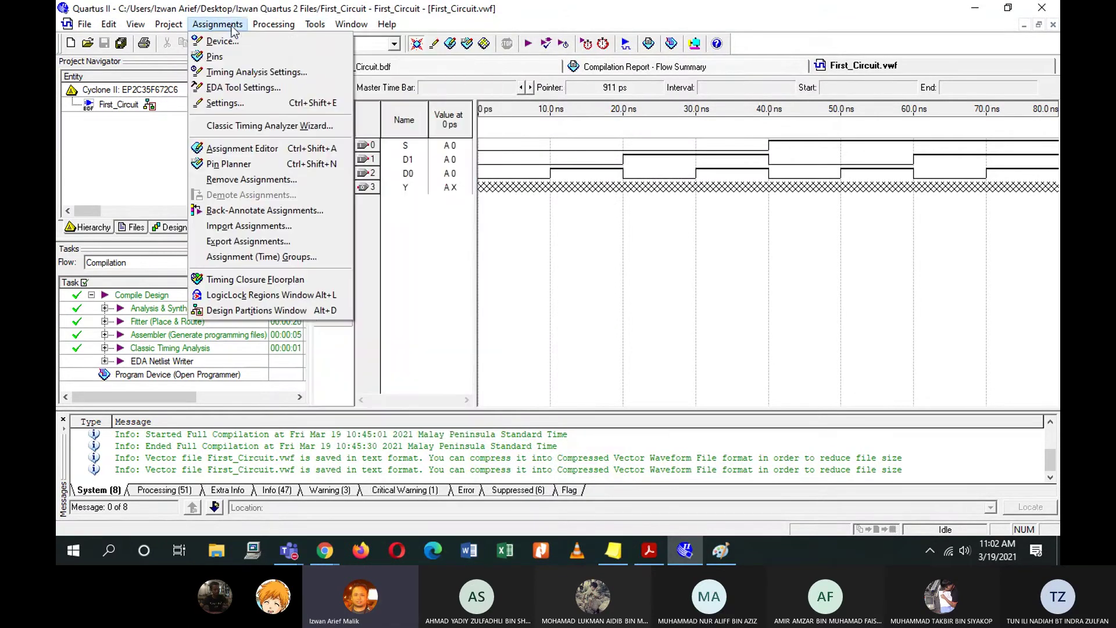
left_click(212, 102)
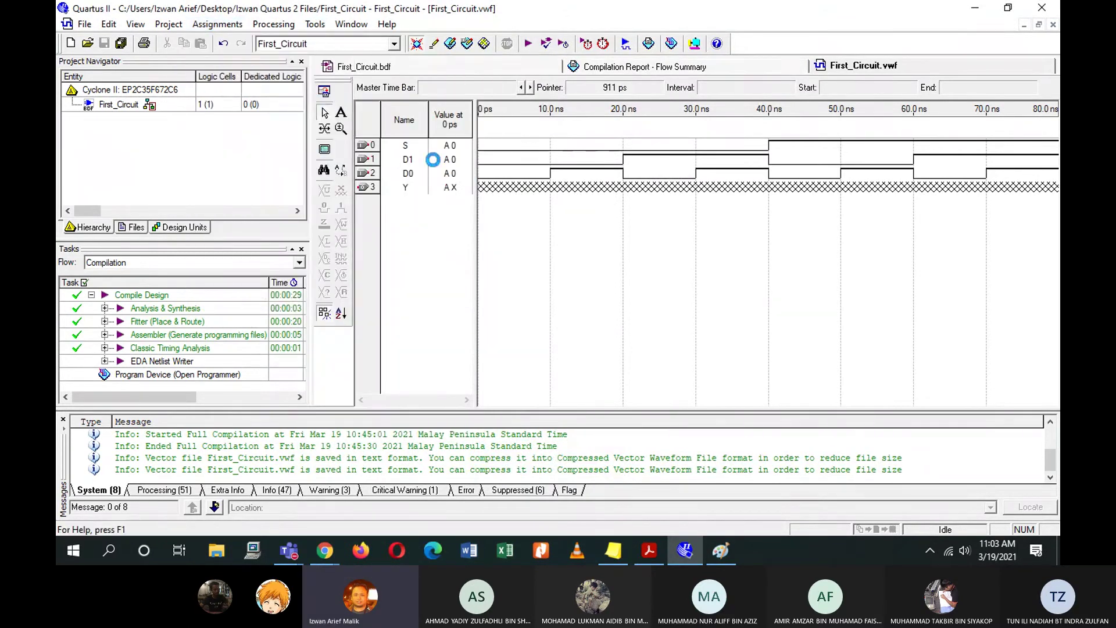
left_click(348, 254)
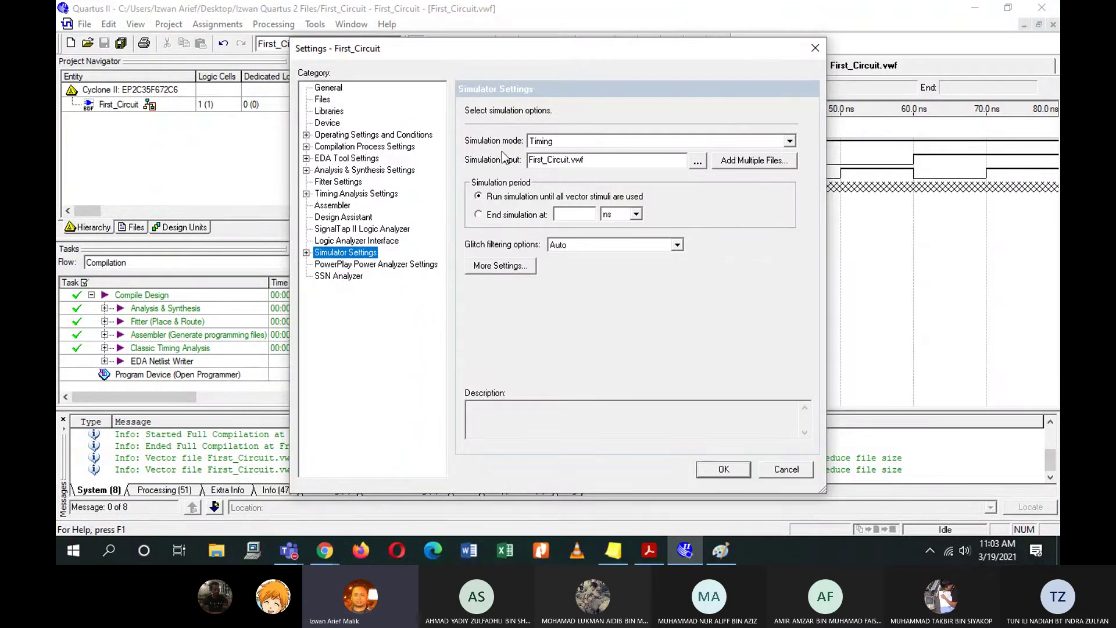
left_click(783, 145)
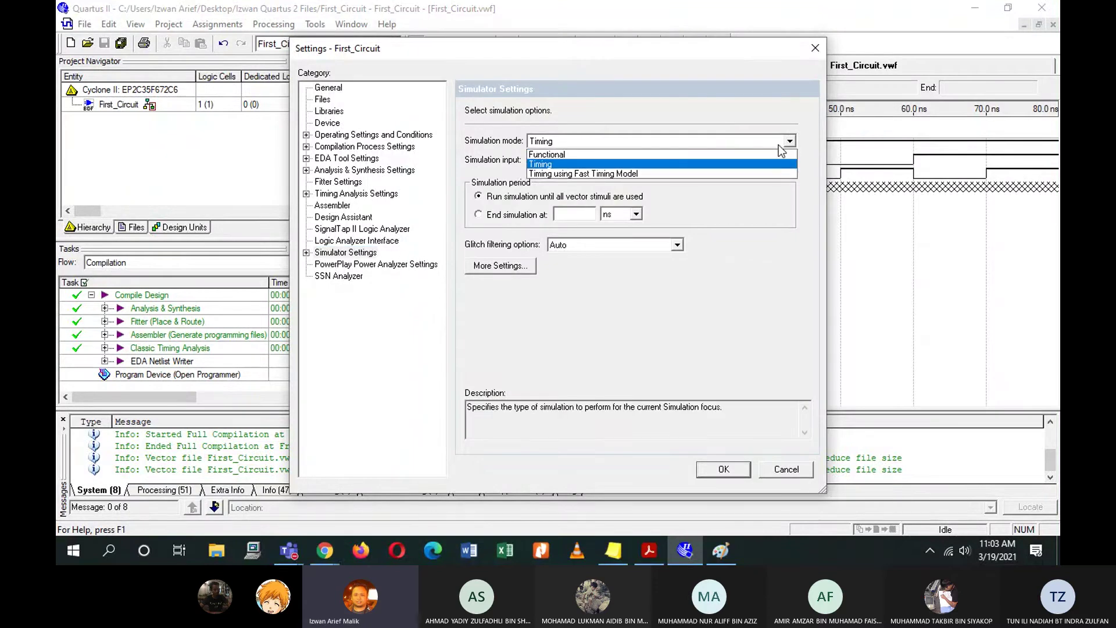
left_click(572, 154)
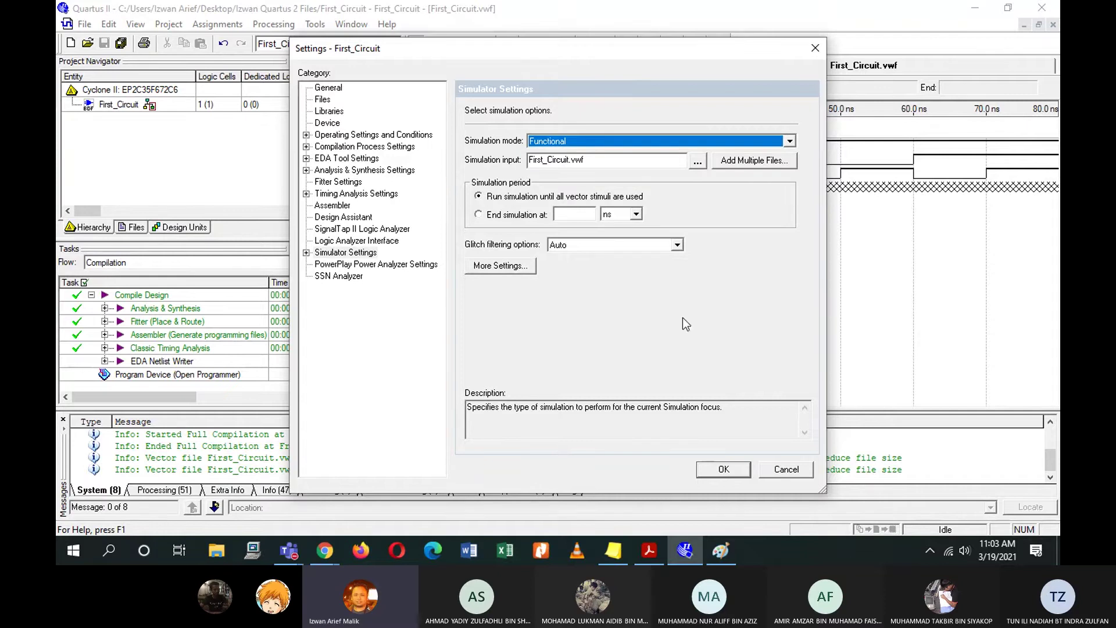
left_click(721, 471)
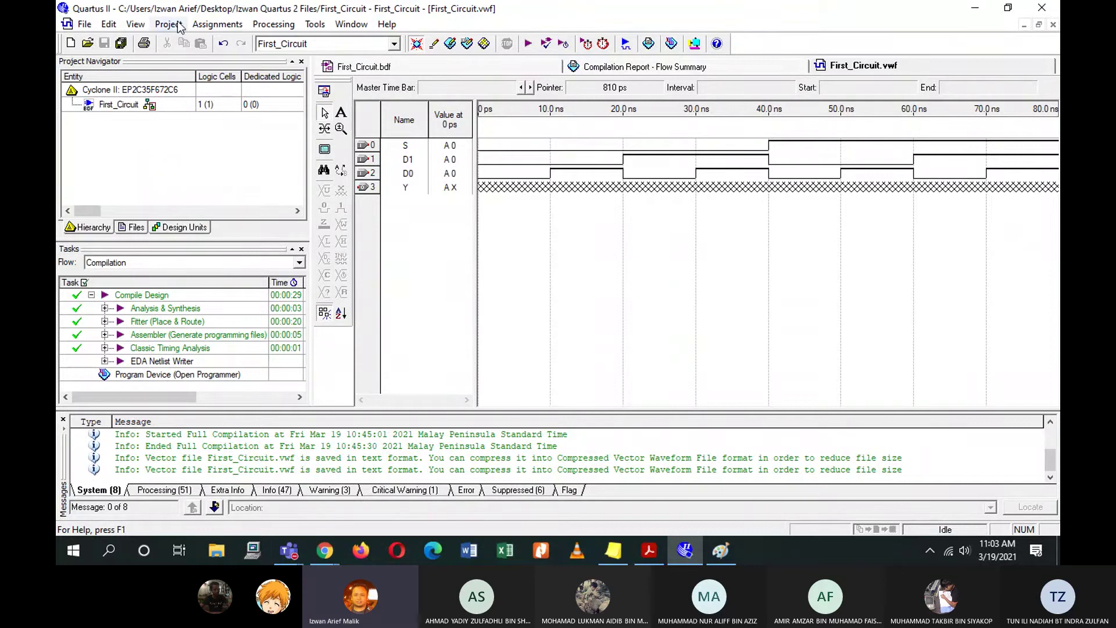
Reopen the Simulator Settings to check the simulation mode and input file, and close them again.
left_click(218, 24)
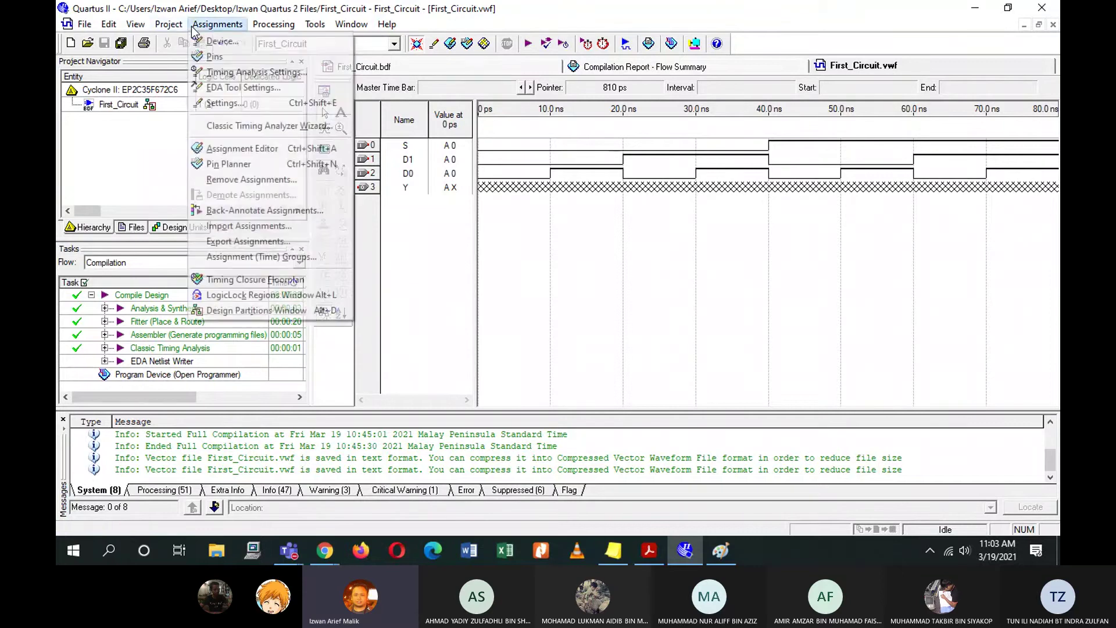
left_click(236, 103)
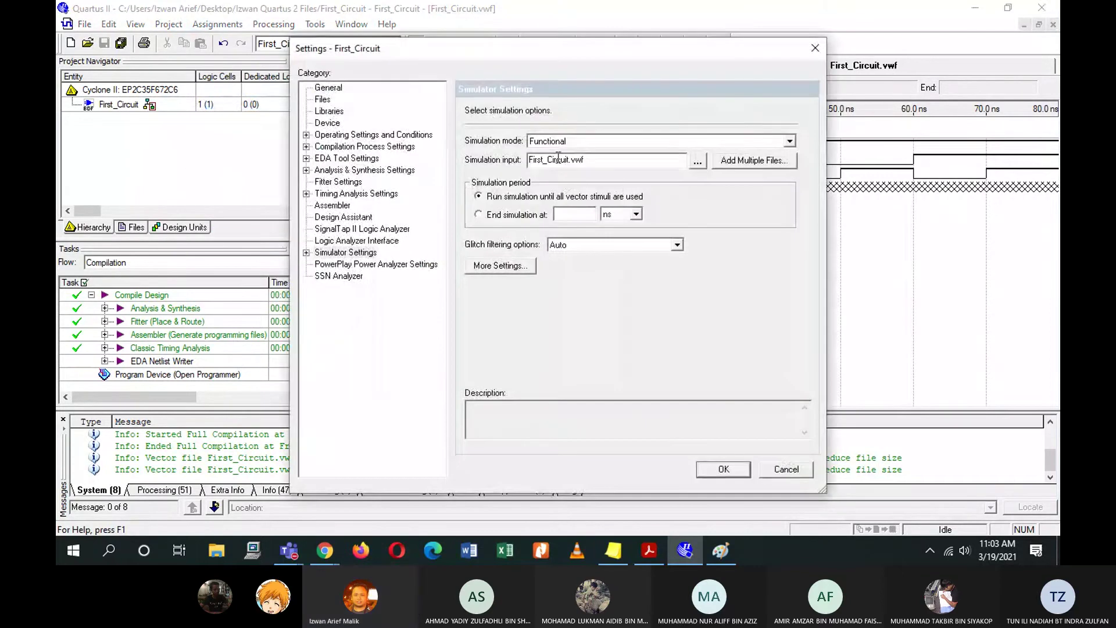
left_click(570, 140)
left_click(574, 142)
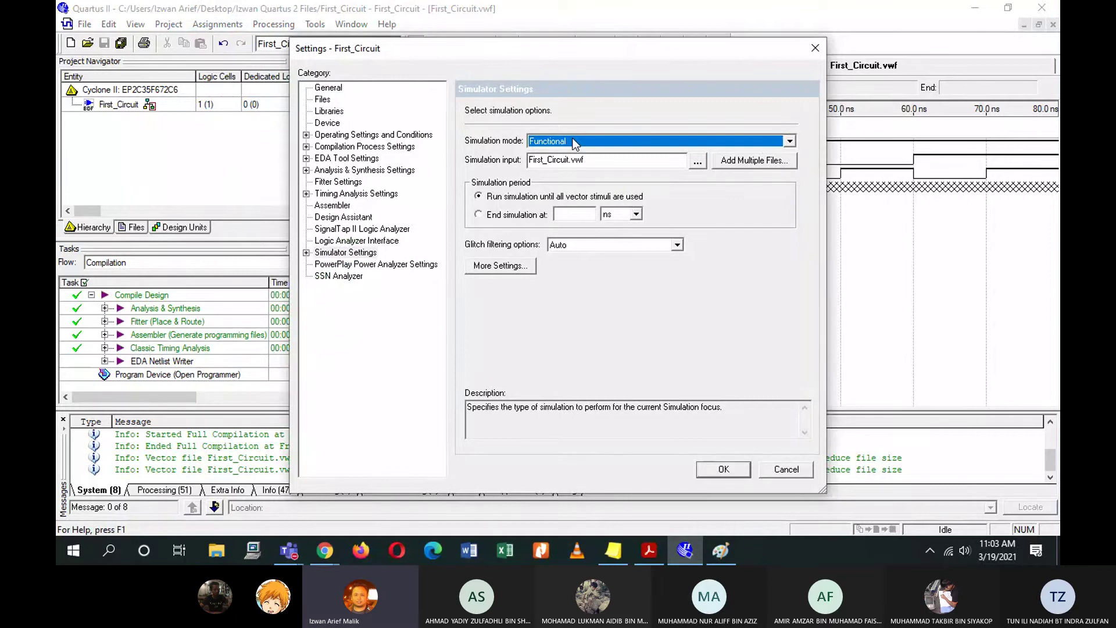
left_click(574, 142)
left_click(574, 142)
left_click(606, 138)
left_click(606, 137)
left_click(717, 470)
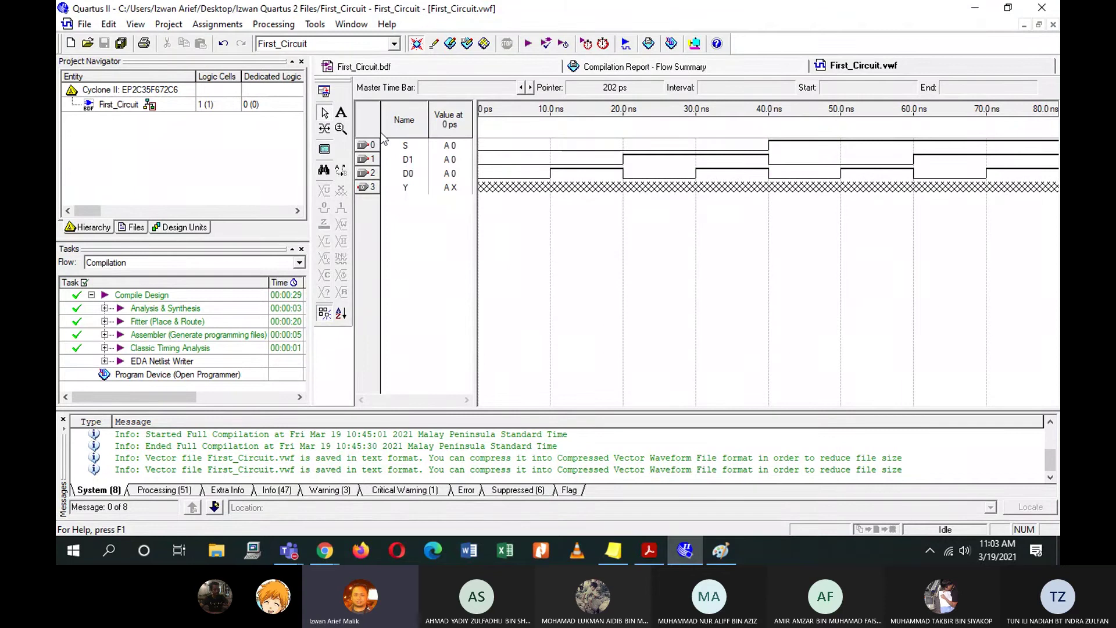
Generate the functional simulation netlist, and review the First_Circuit.bdf schematic before returning to the First_Circuit.vwf waveform.
left_click(279, 23)
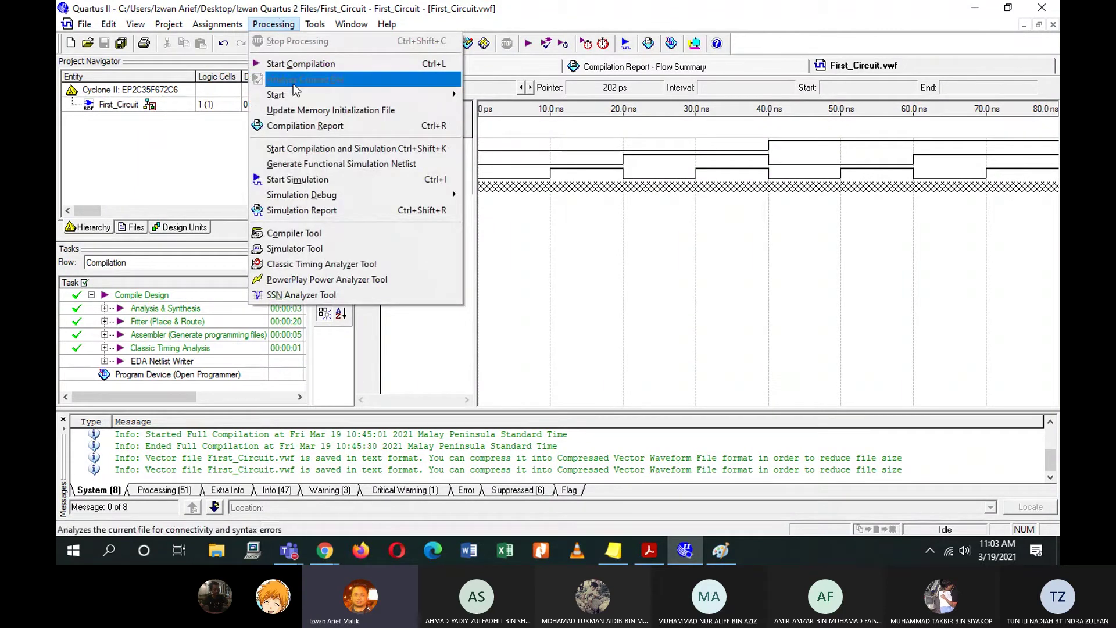
left_click(277, 168)
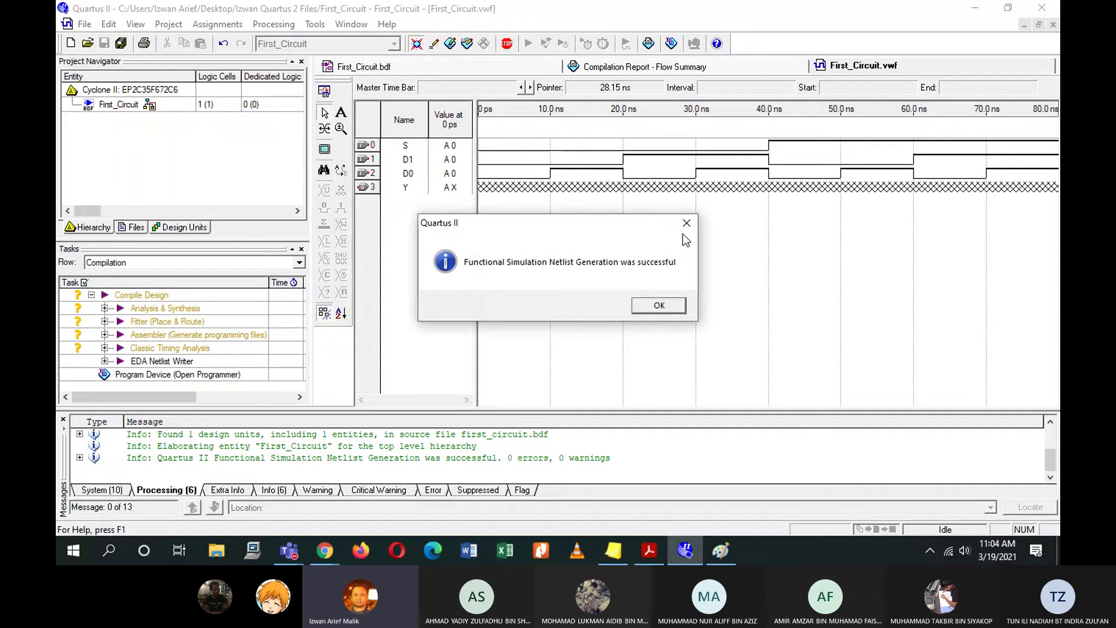
left_click(653, 304)
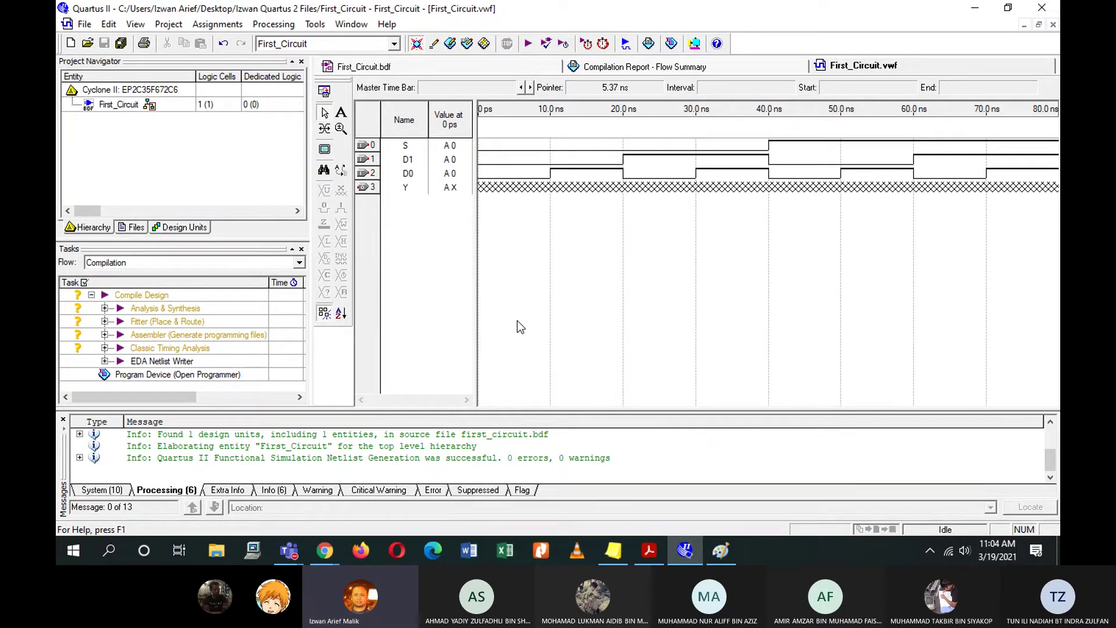
left_click(487, 64)
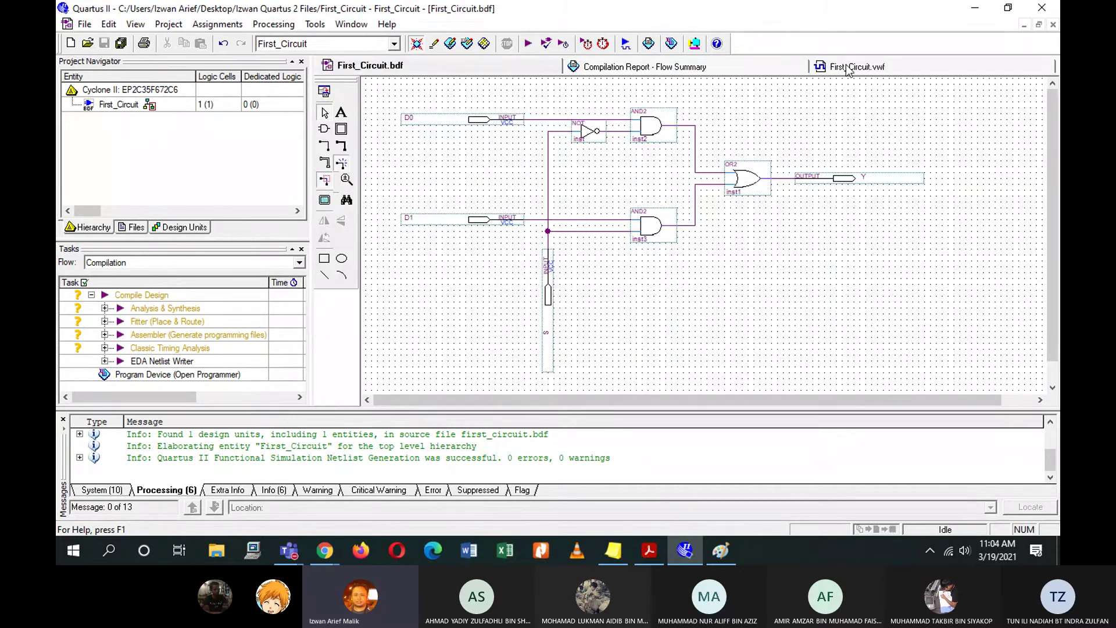
left_click(850, 68)
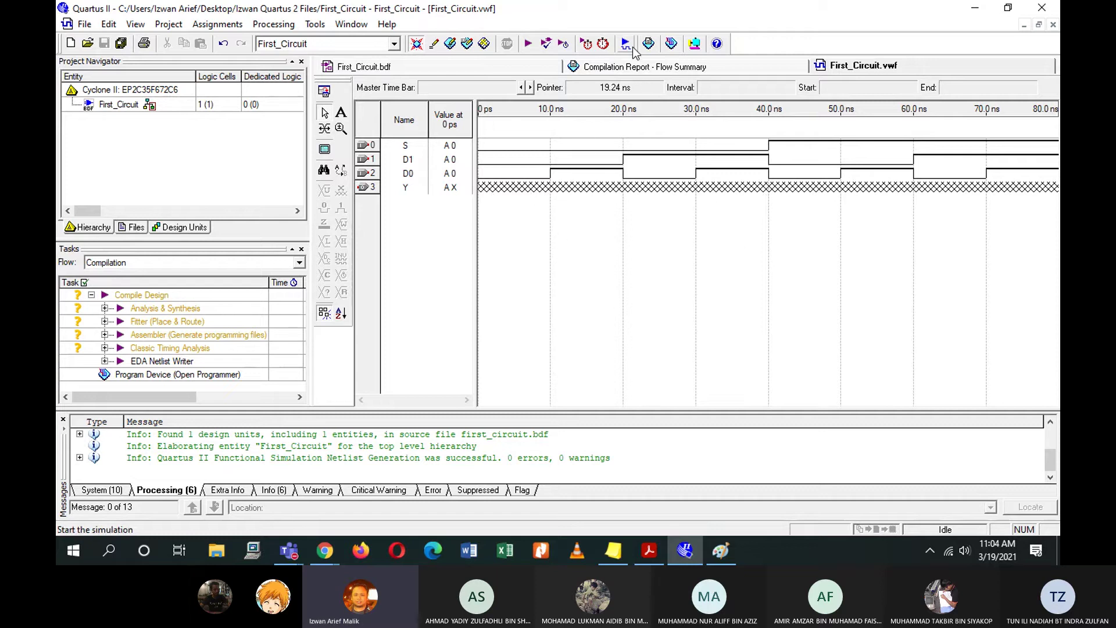
Run the functional simulation of First_Circuit from the First_Circuit.vwf waveform and close the notices.
left_click(516, 65)
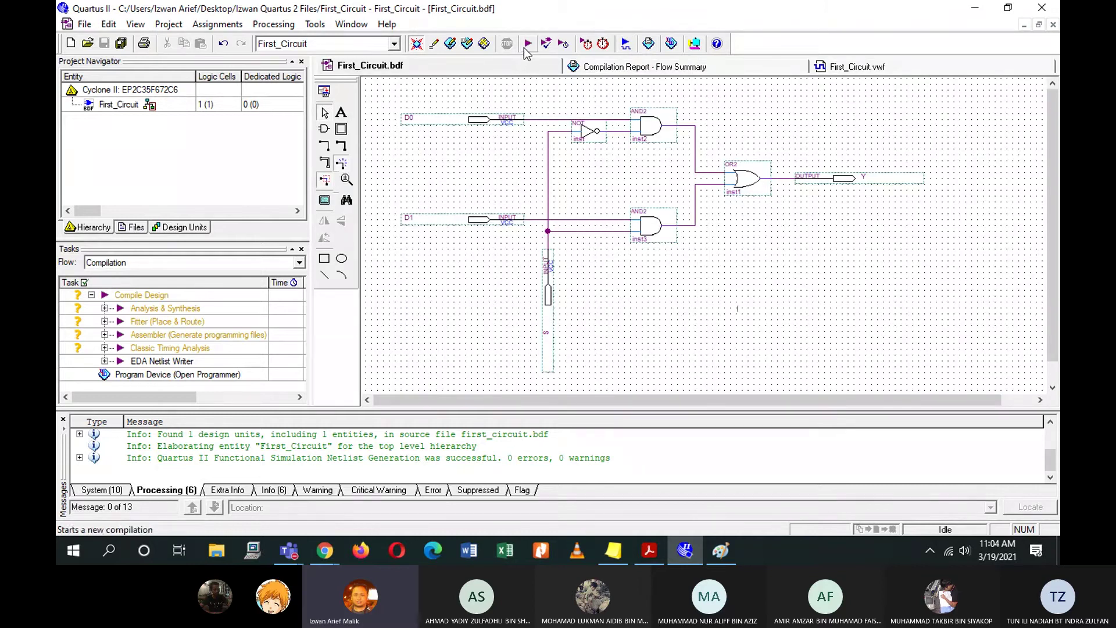
left_click(852, 67)
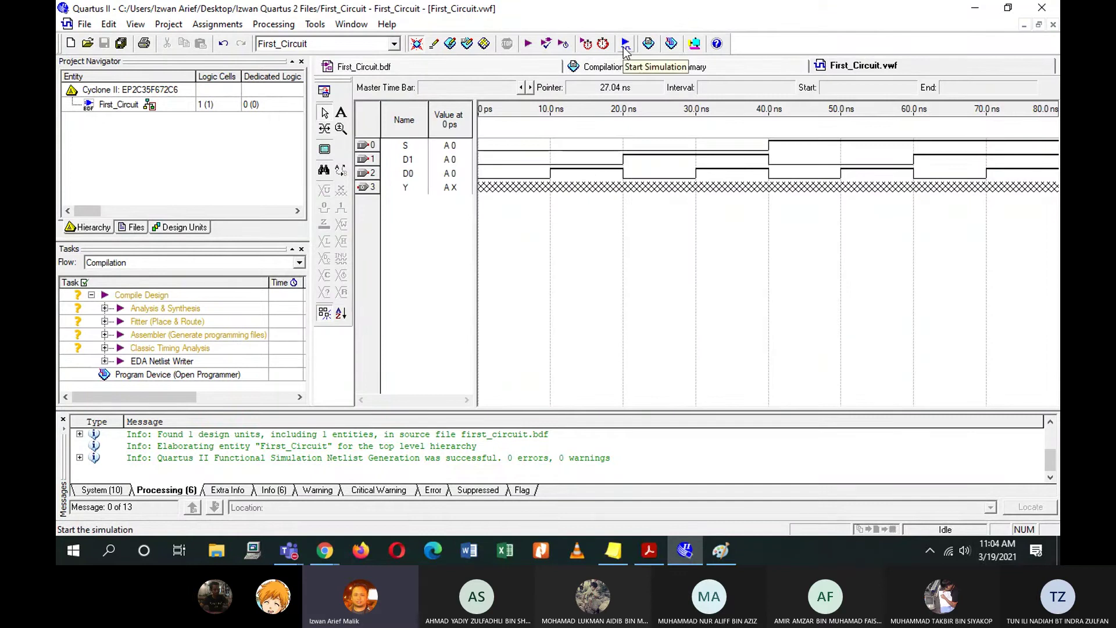
left_click(273, 23)
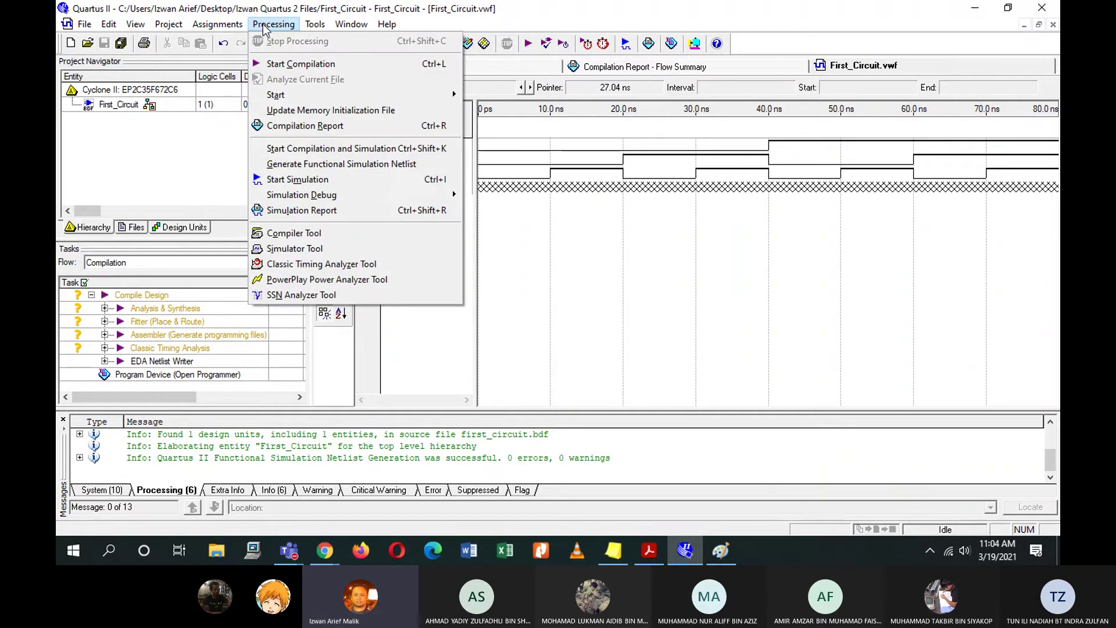
left_click(682, 284)
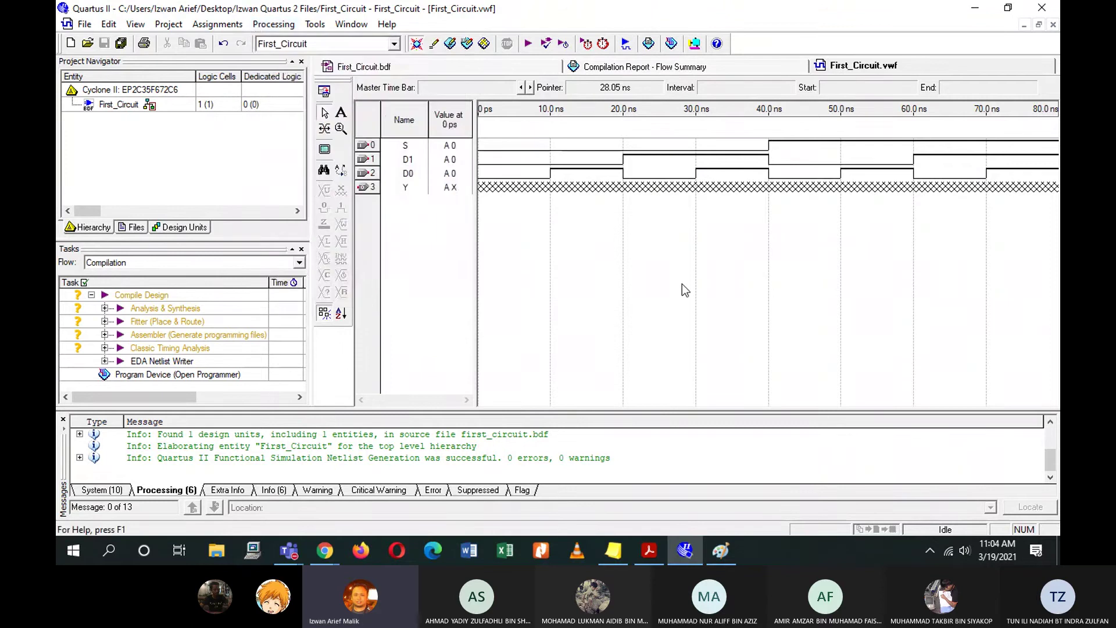
left_click(626, 44)
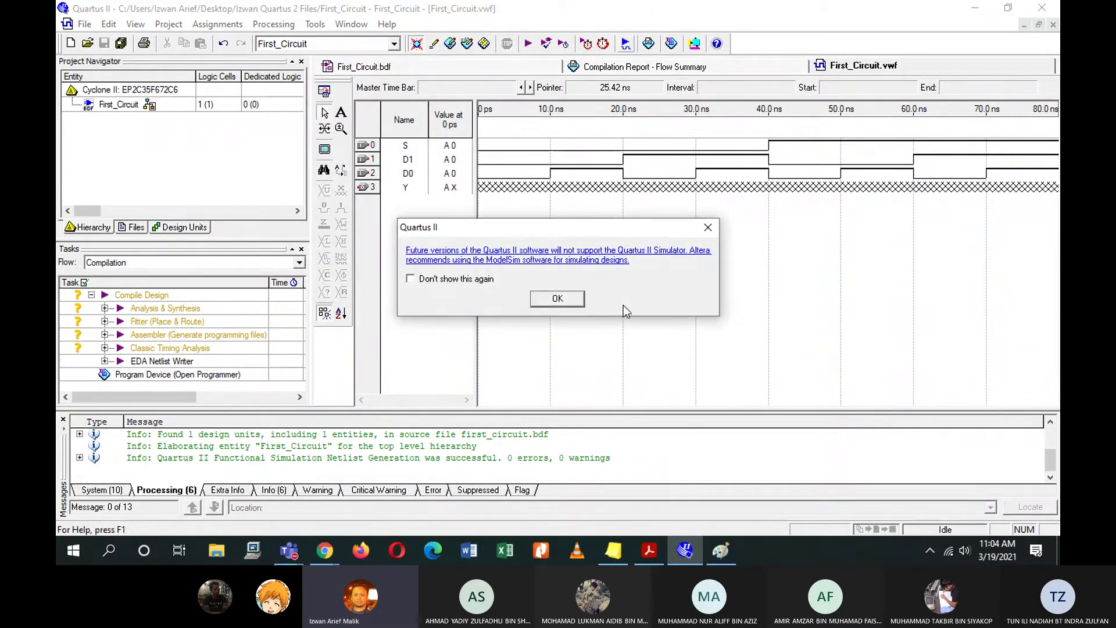
left_click(576, 300)
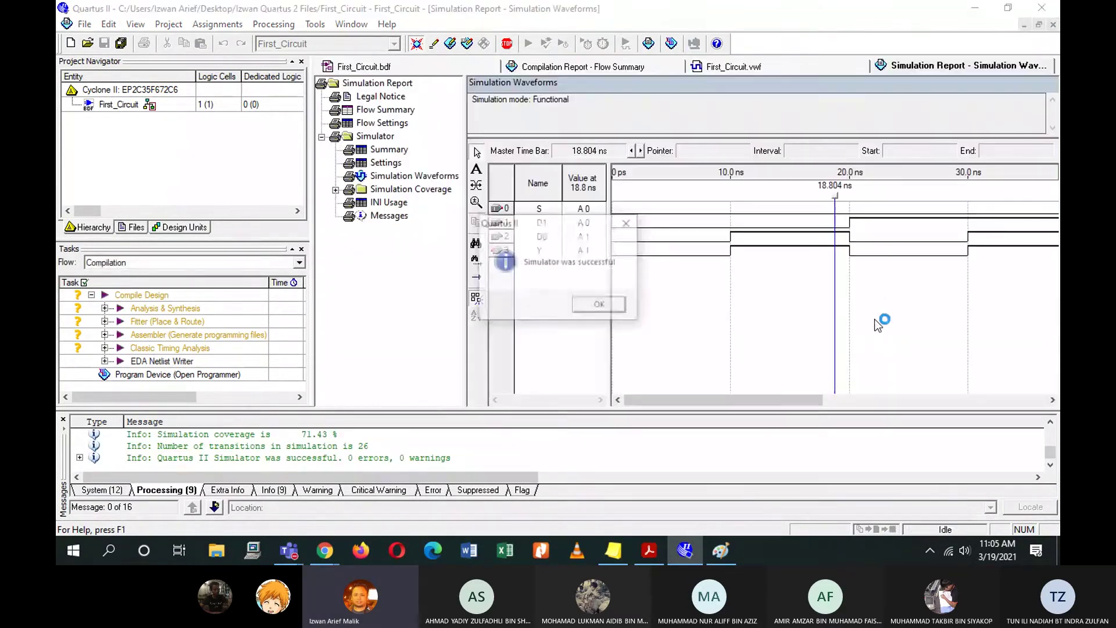
left_click(592, 307)
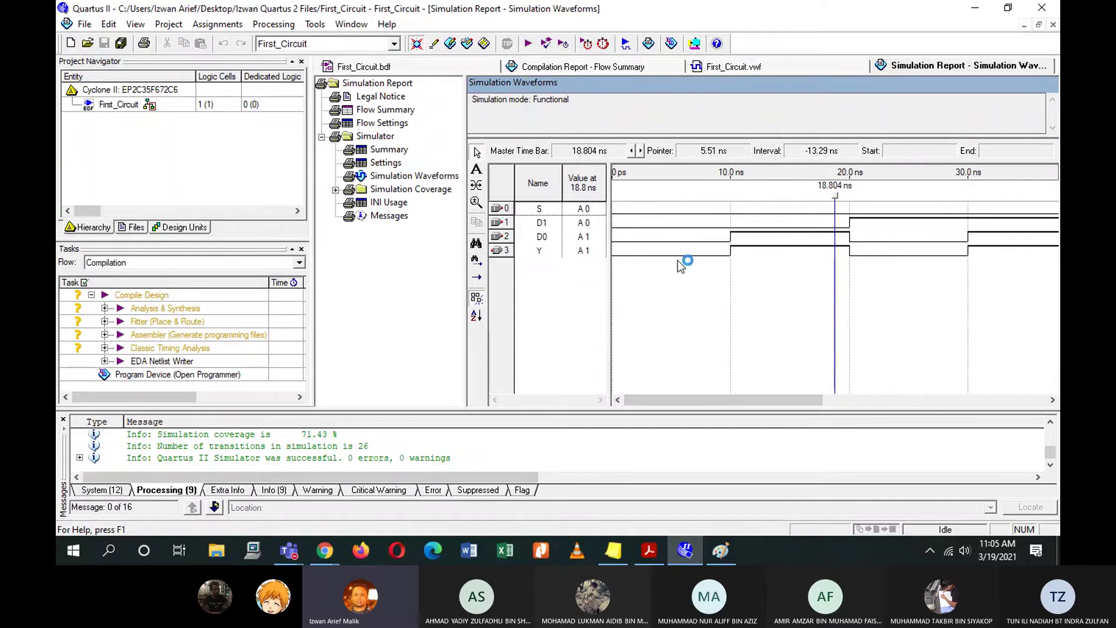
Fit the full simulation result waveforms in the report view and delete the master time bar.
left_click(737, 62)
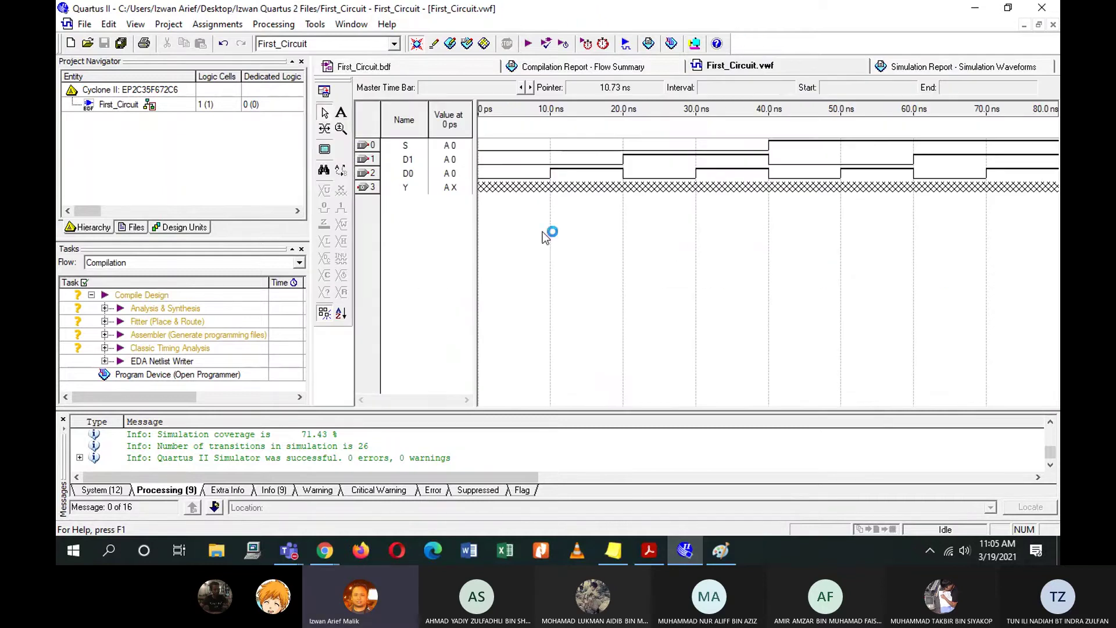
left_click(925, 67)
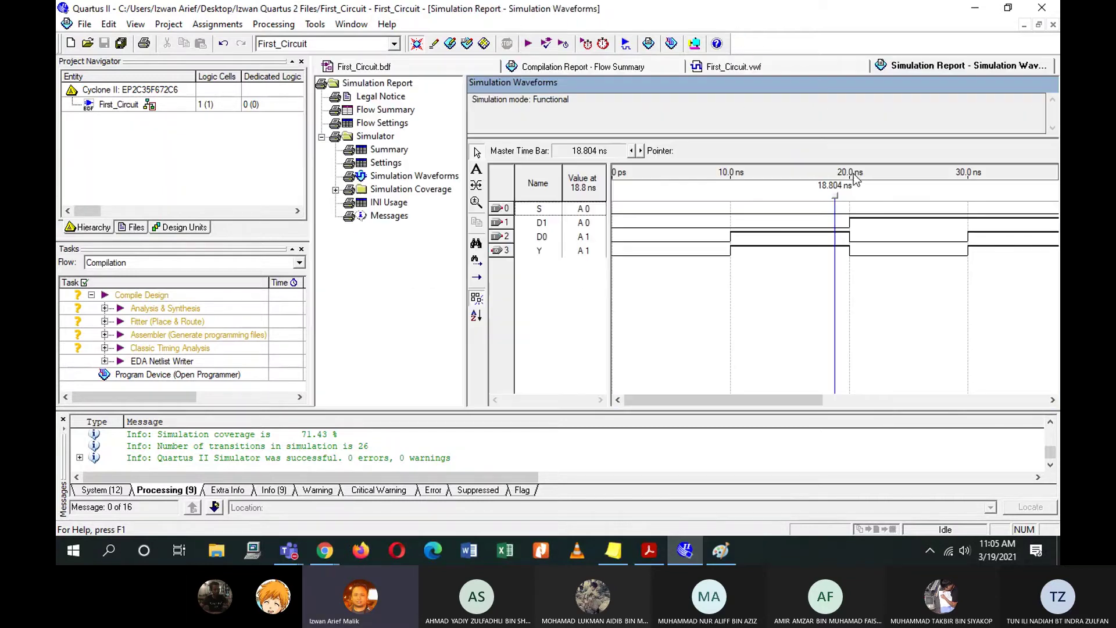
right_click(710, 306)
mouse_move(781, 448)
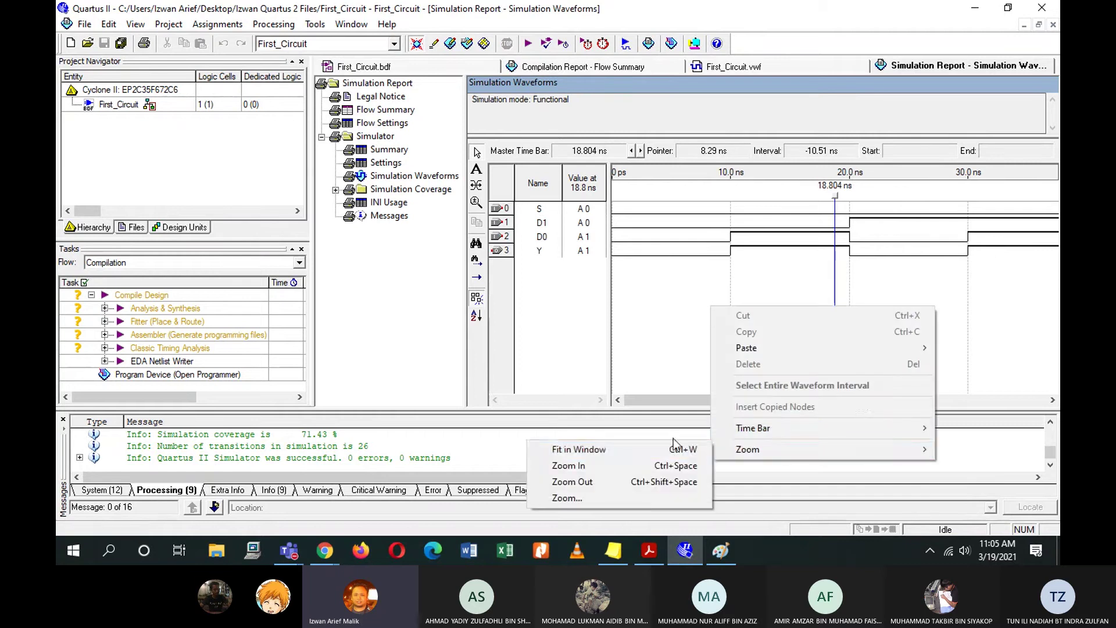
left_click(634, 452)
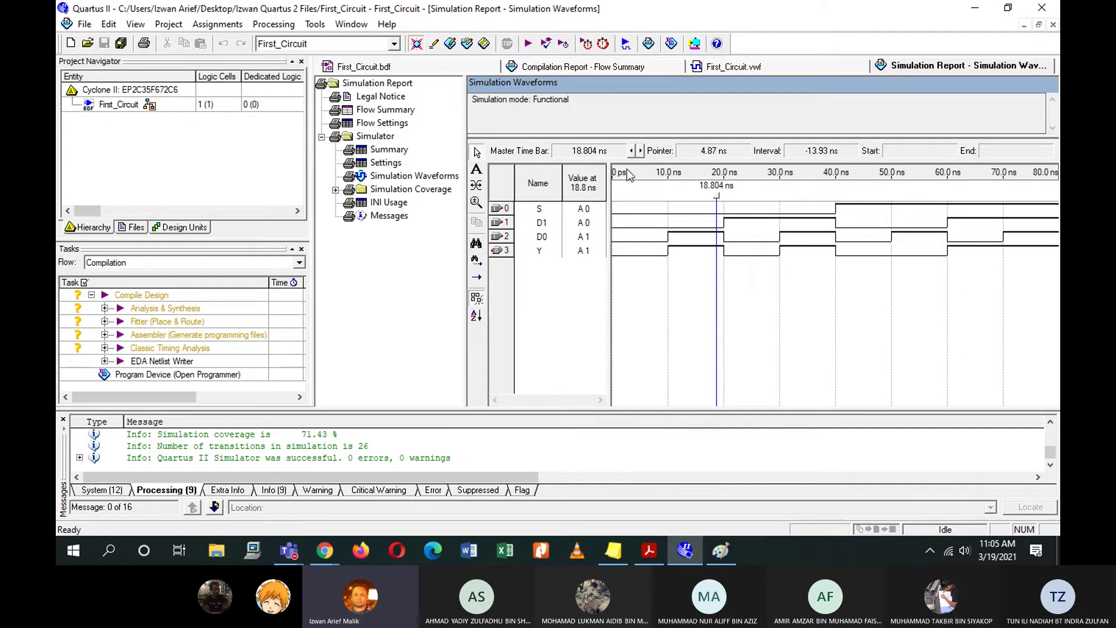
right_click(717, 199)
left_click(750, 207)
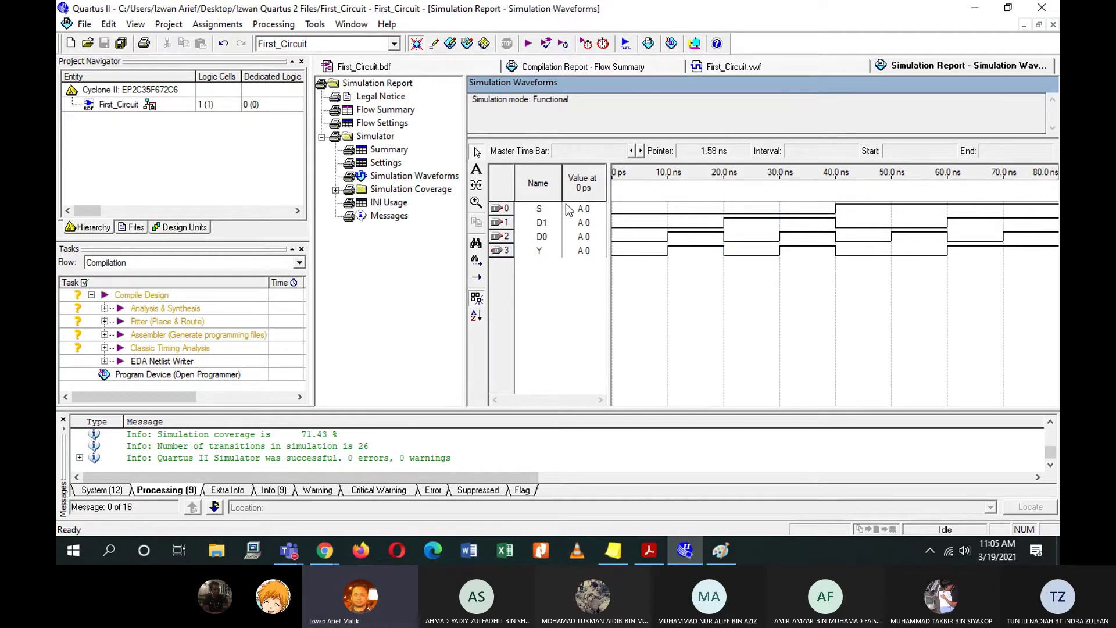
Compare output Y in the simulation report with the First_Circuit.vwf input waveform and the First_Circuit.bdf schematic.
left_click(544, 251)
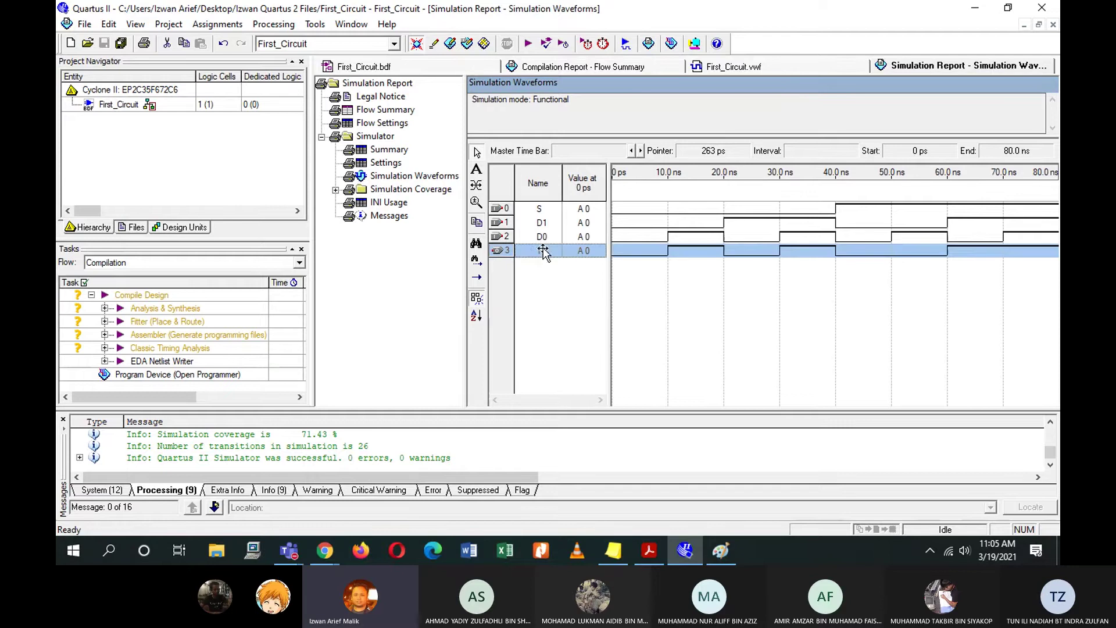
left_click(706, 70)
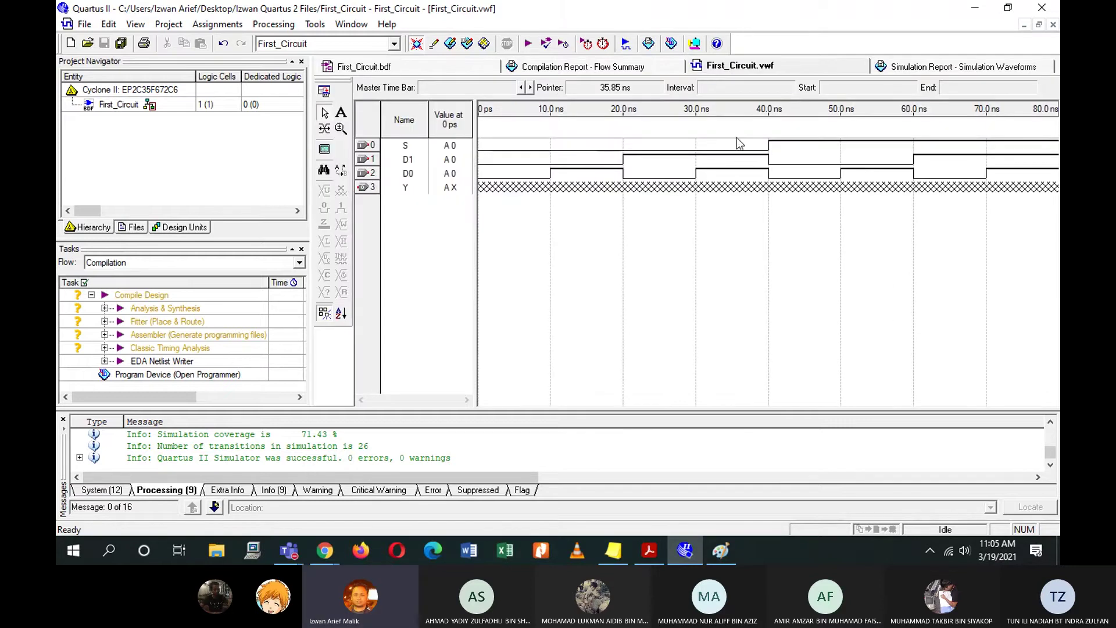
left_click(435, 67)
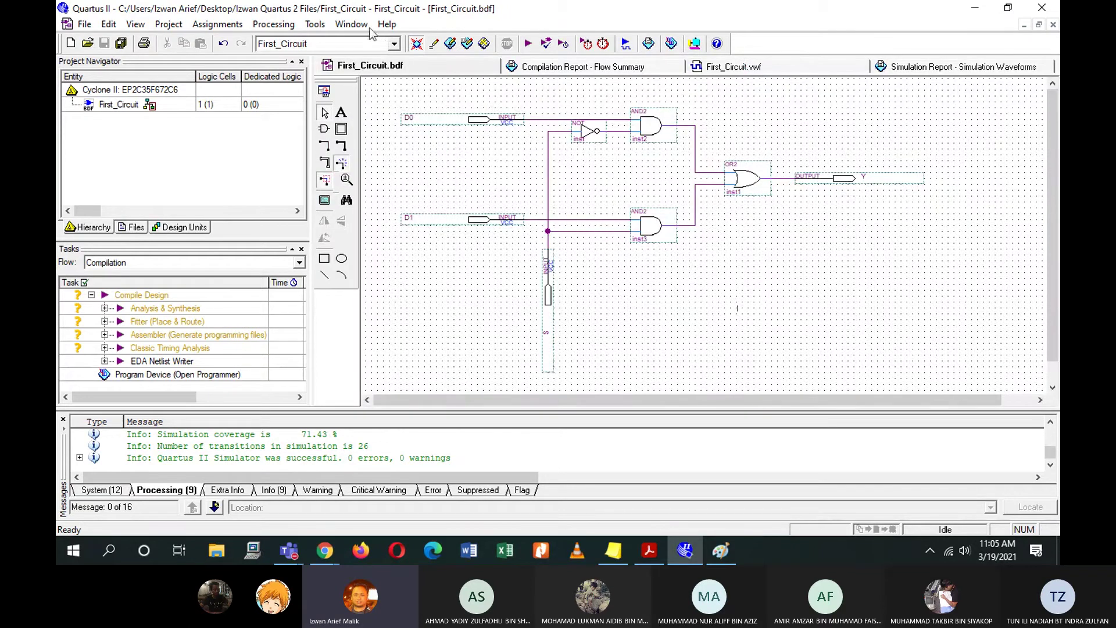
left_click(256, 24)
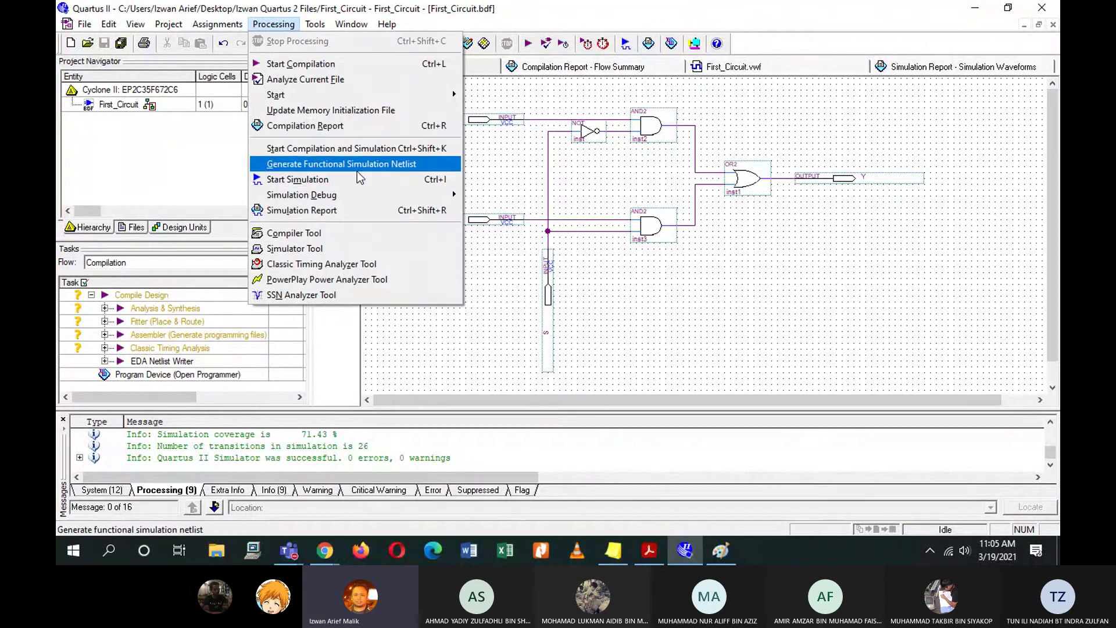
left_click(743, 258)
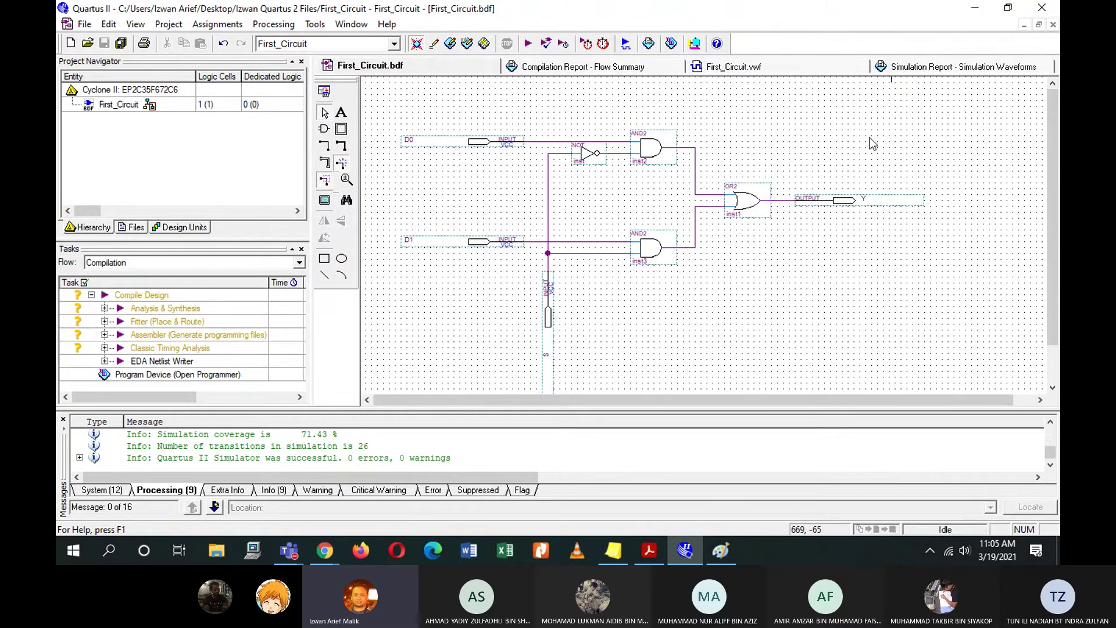
left_click(925, 67)
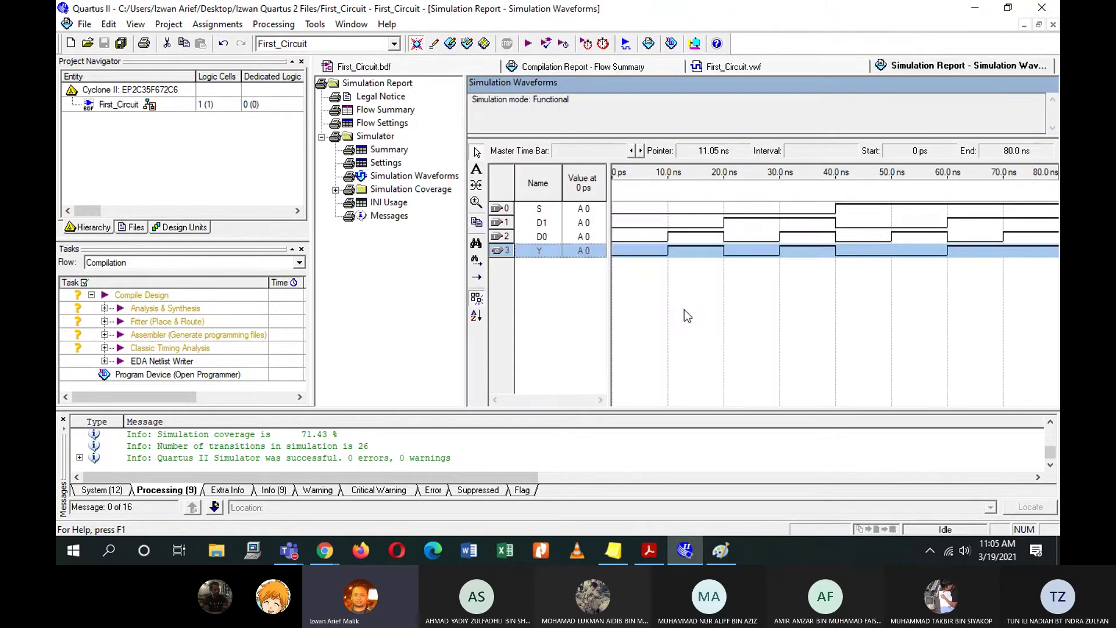
left_click(811, 292)
Detach the Simulation Report into its own window and maximize it.
right_click(963, 71)
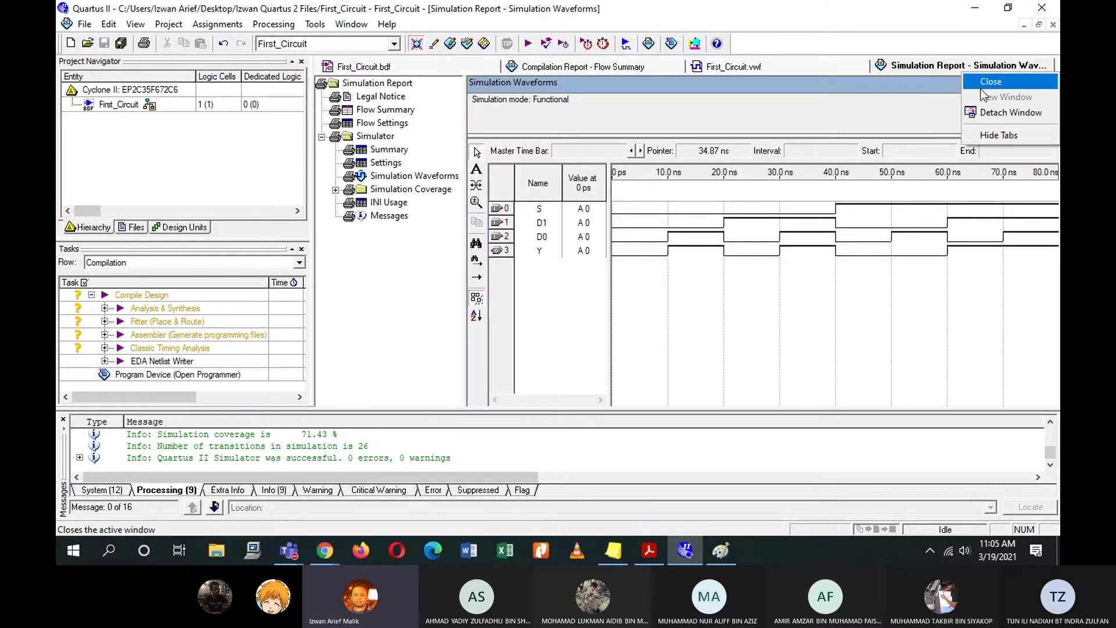
left_click(1000, 112)
left_click(881, 85)
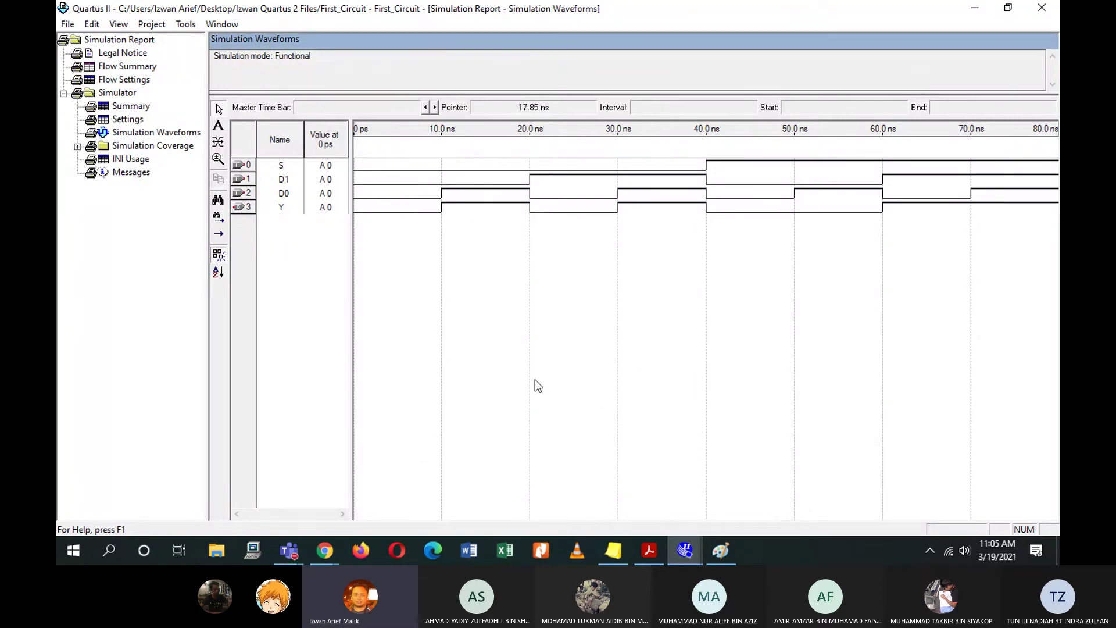
Switch to Paint and place its truth table side by side with the detached simulation report.
left_click(710, 550)
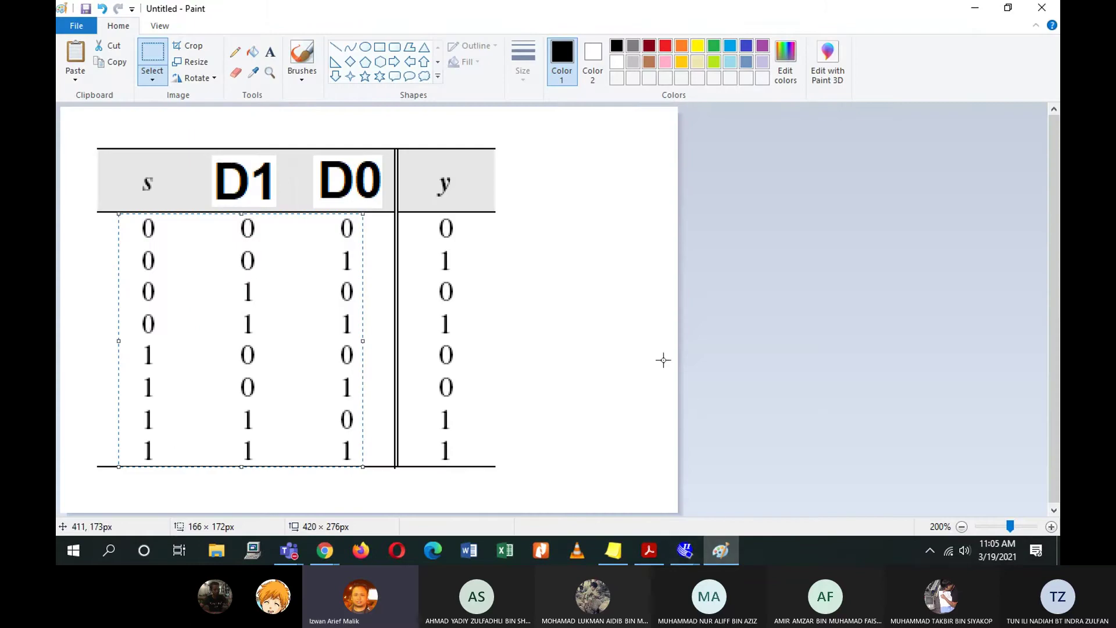
mouse_move(731, 4)
left_mouse_down()
mouse_move(197, 96)
mouse_move(64, 157)
mouse_move(901, 262)
mouse_move(1058, 70)
left_mouse_up()
left_click(504, 118)
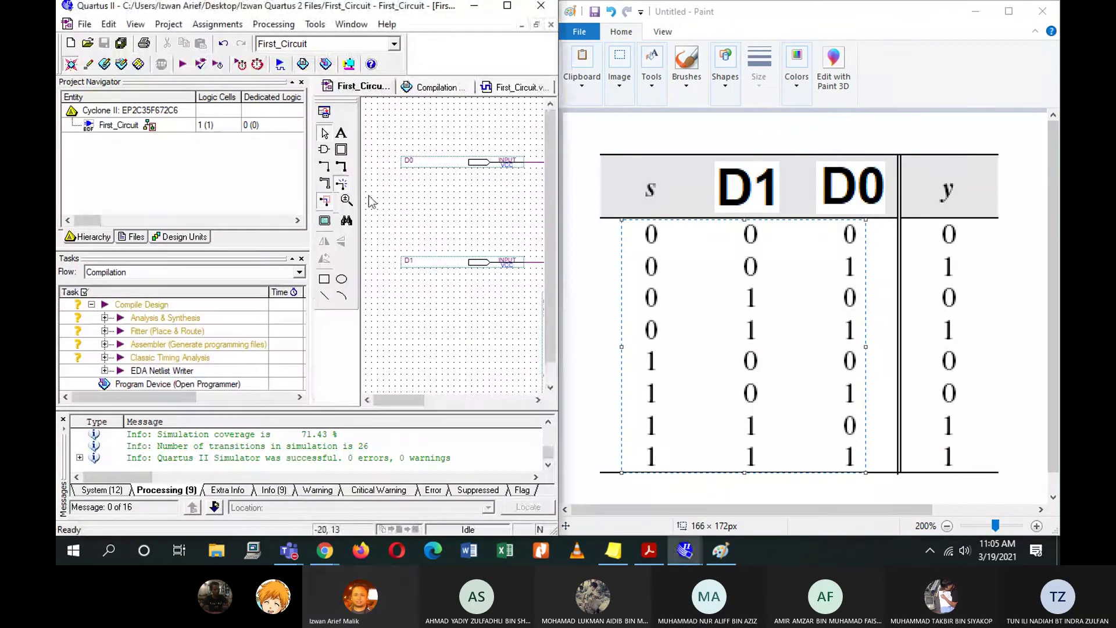
left_click(480, 11)
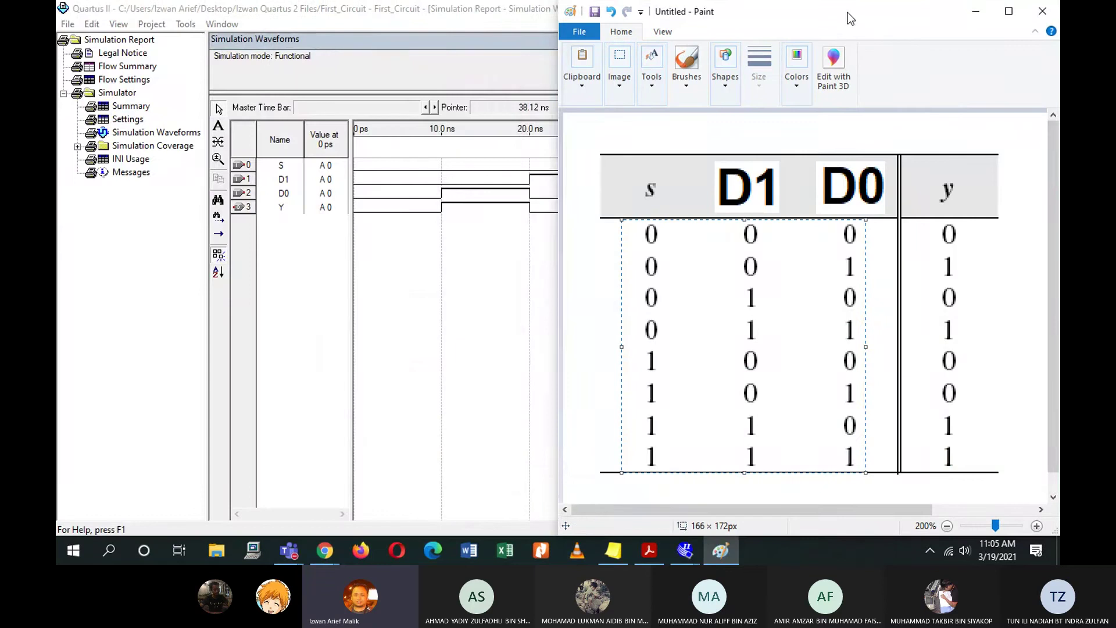
mouse_move(847, 12)
left_mouse_down()
mouse_move(849, 82)
mouse_move(1059, 104)
left_mouse_up()
left_click(512, 174)
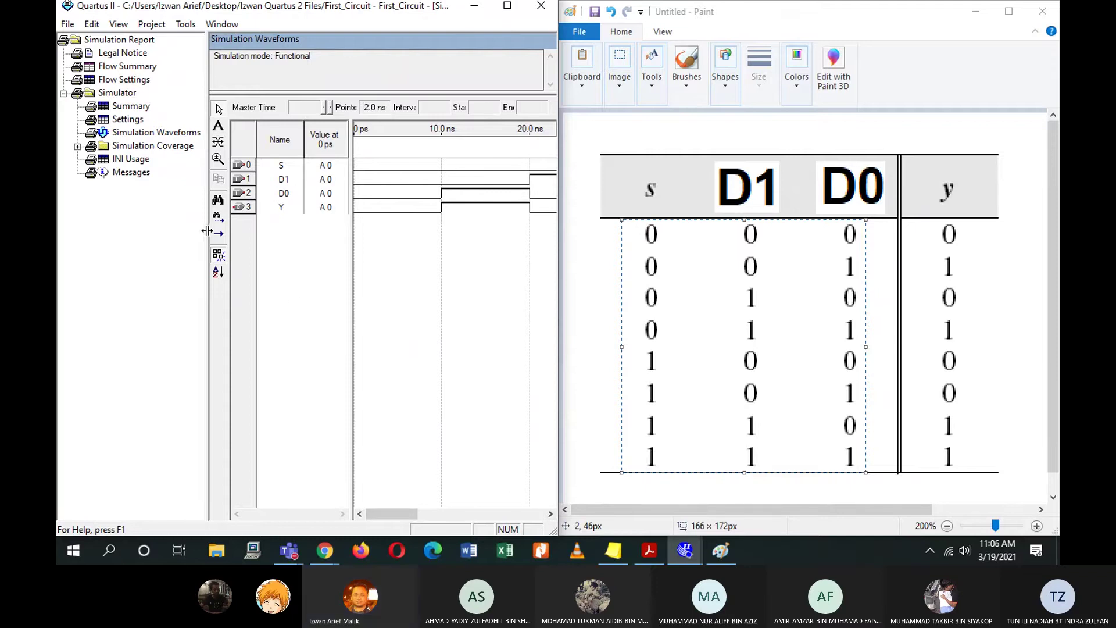
Narrow the report tree and signal columns, and check Y against each truth-table row through 80 ns.
left_click_drag(208, 230, 136, 227)
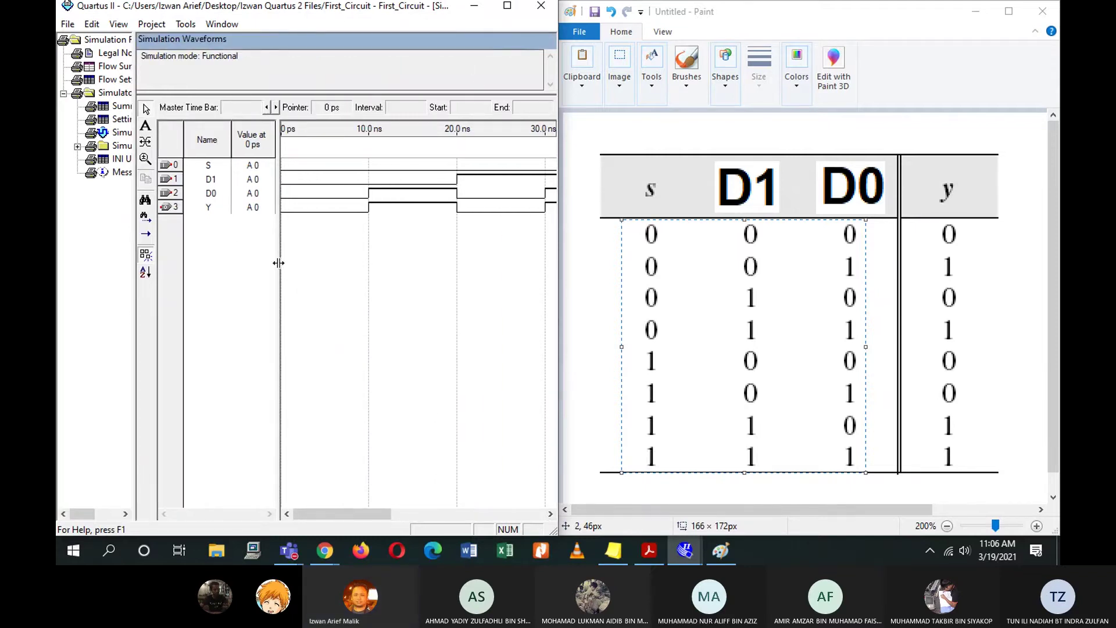
left_click_drag(278, 261, 227, 261)
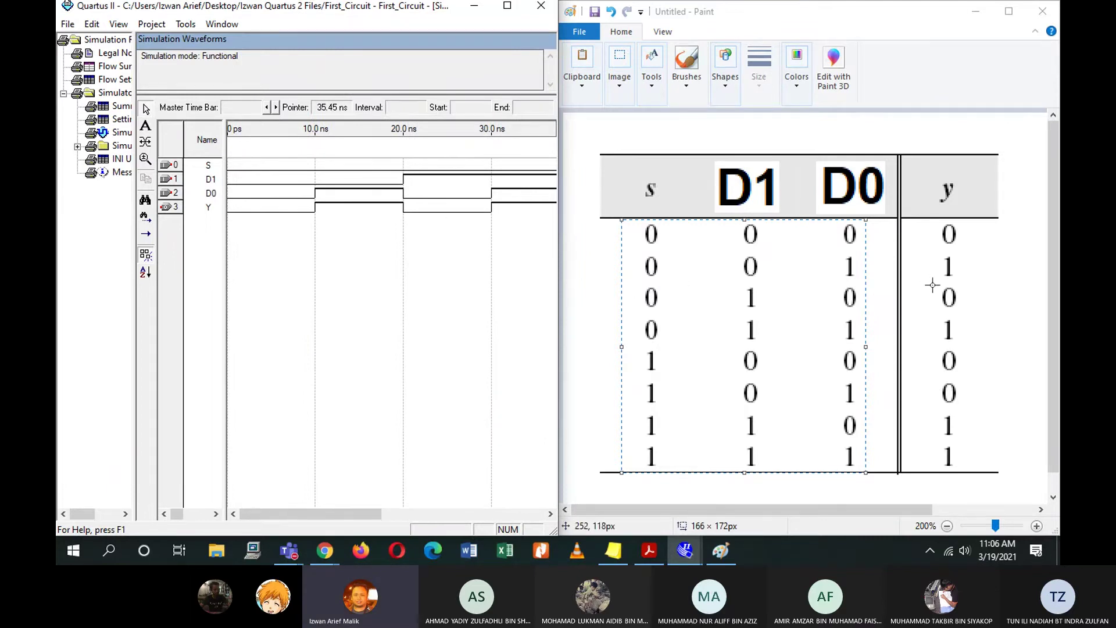
left_click_drag(291, 514, 406, 515)
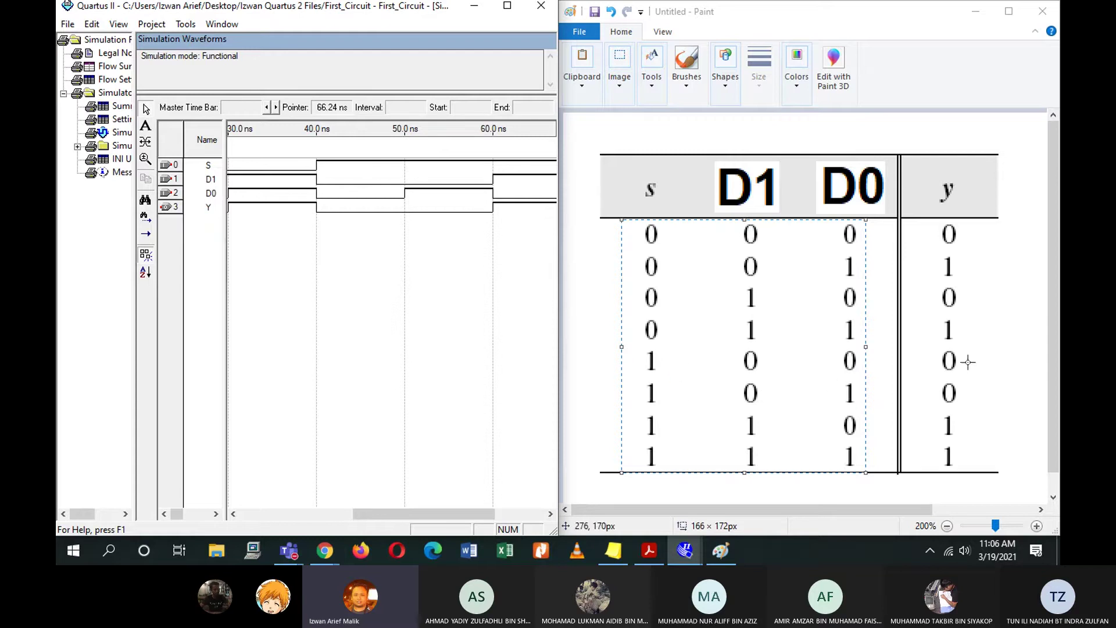
left_click_drag(441, 512, 514, 500)
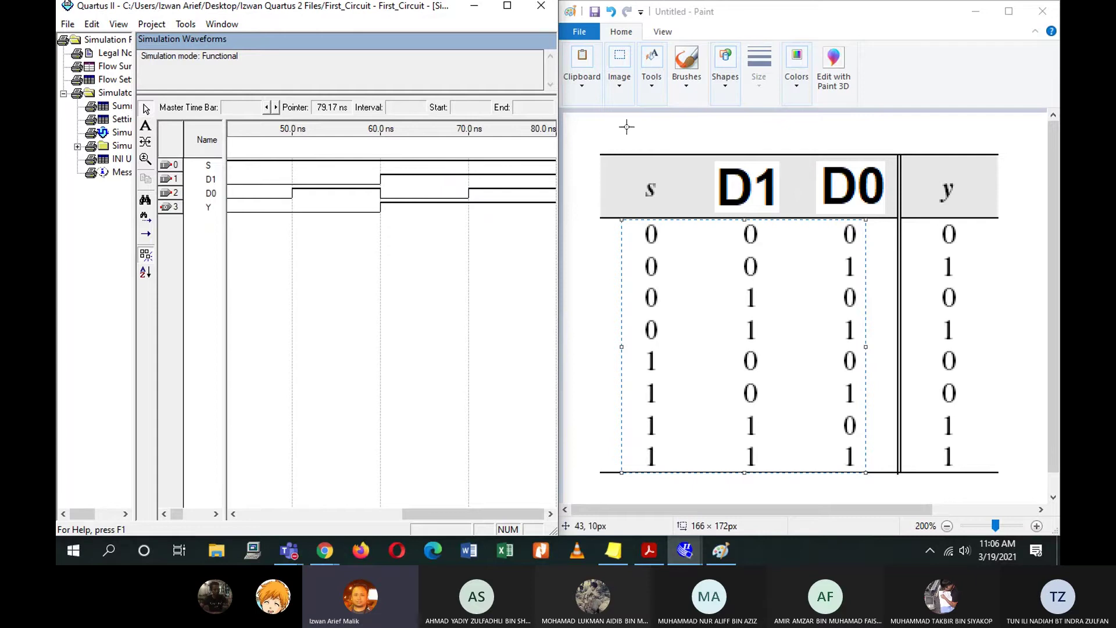
Maximize the simulation report to show all waveforms, and recheck them against the truth table in Paint.
left_click(507, 5)
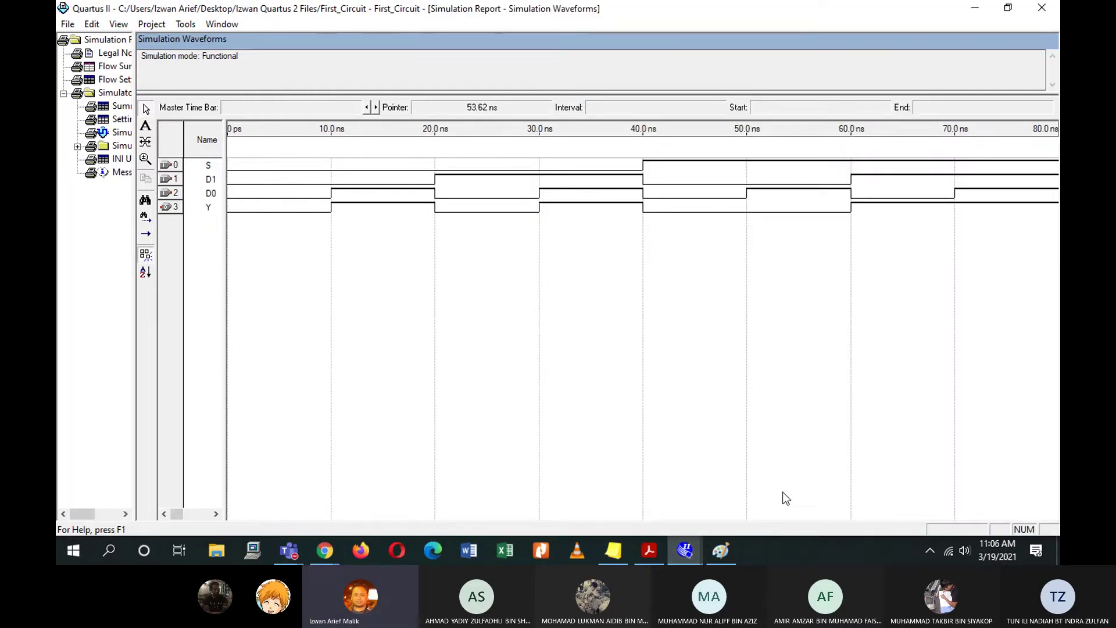
left_click(730, 548)
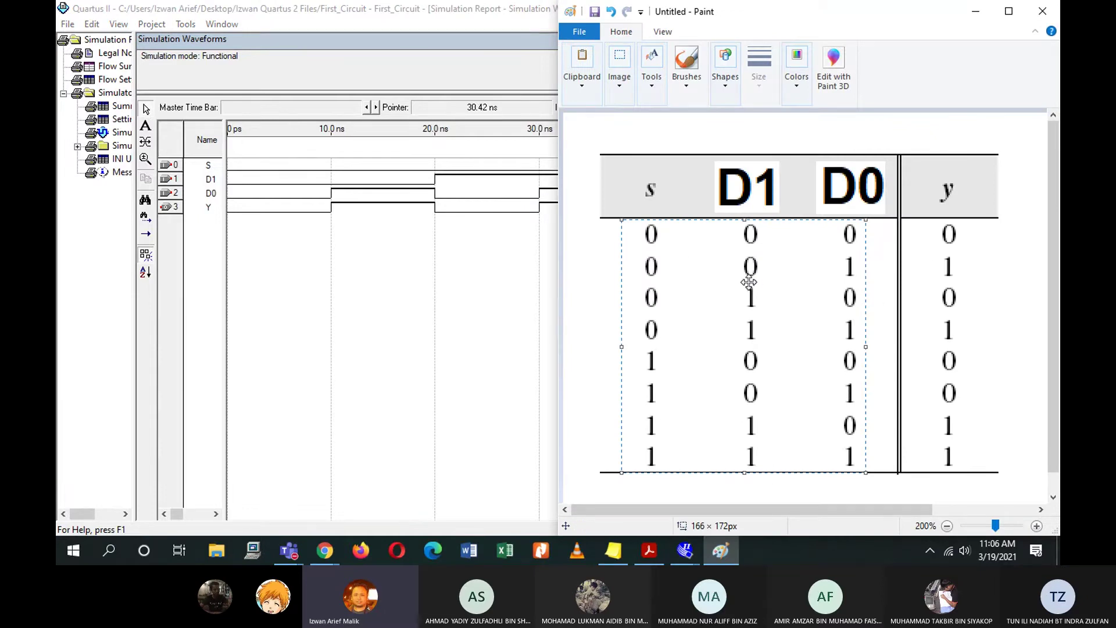
left_click(320, 380)
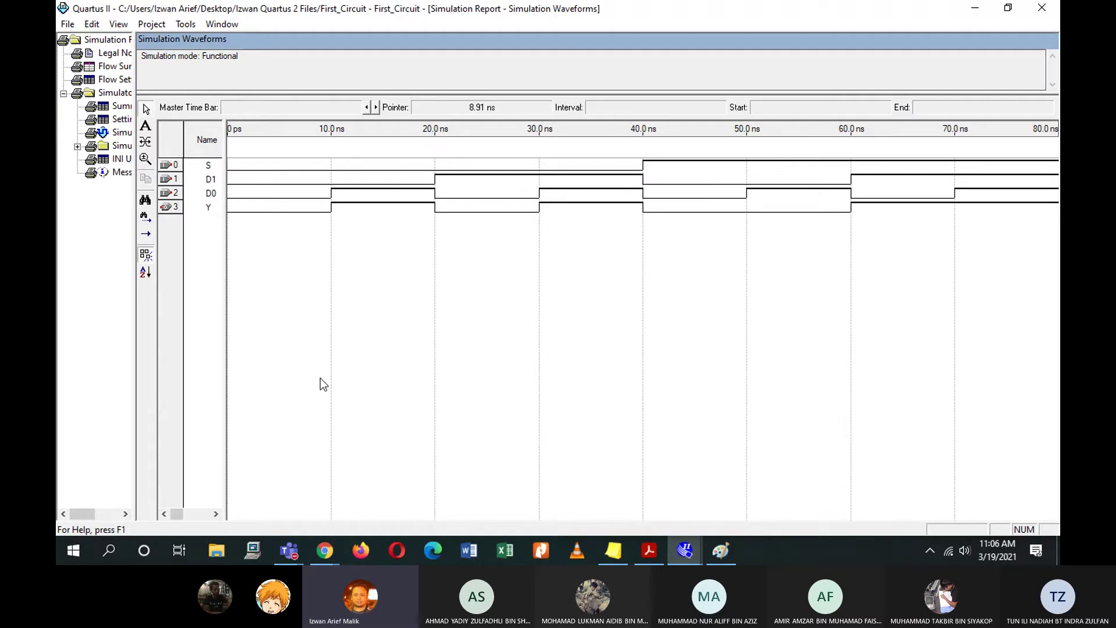
Reattach the simulation report to the main Quartus II window, and return to the First_Circuit.bdf schematic with that window maximized.
left_click(222, 24)
left_click(256, 40)
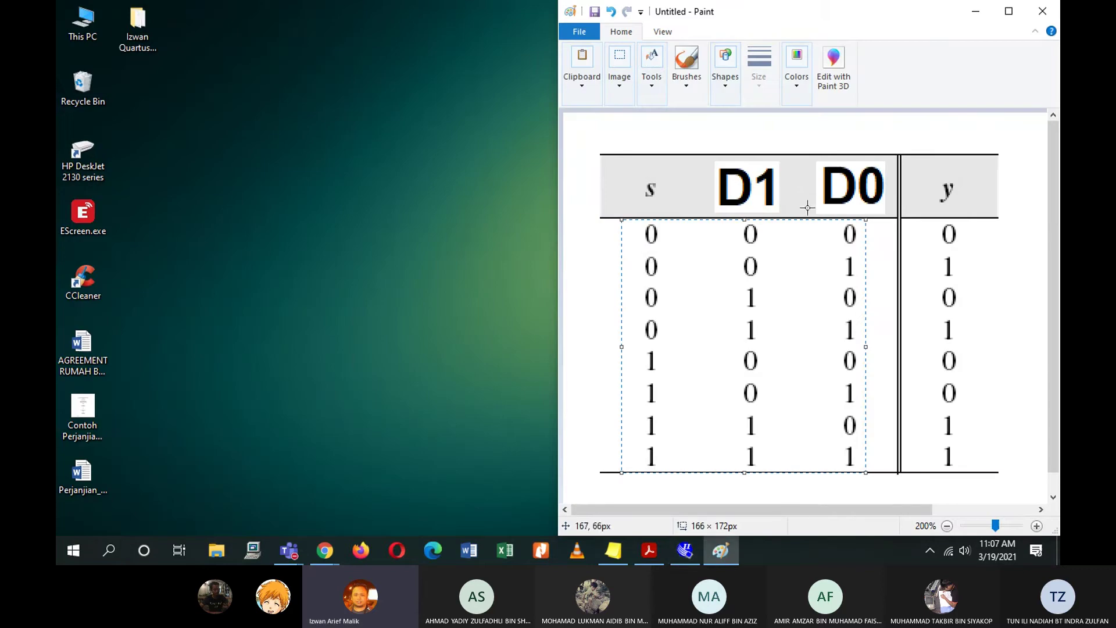
left_click(686, 552)
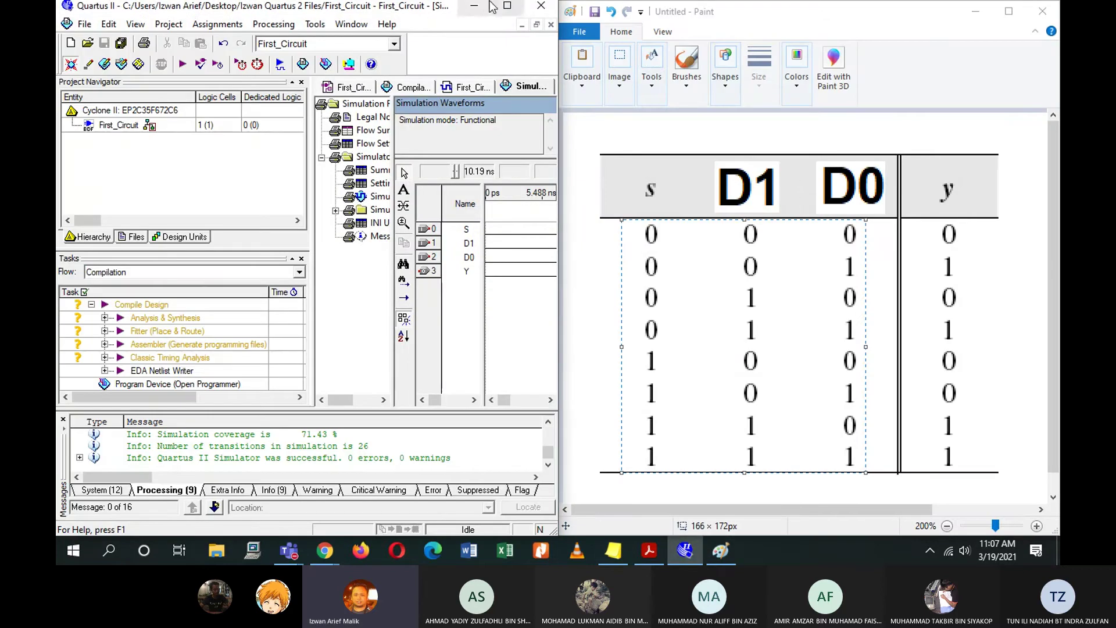
left_click(504, 8)
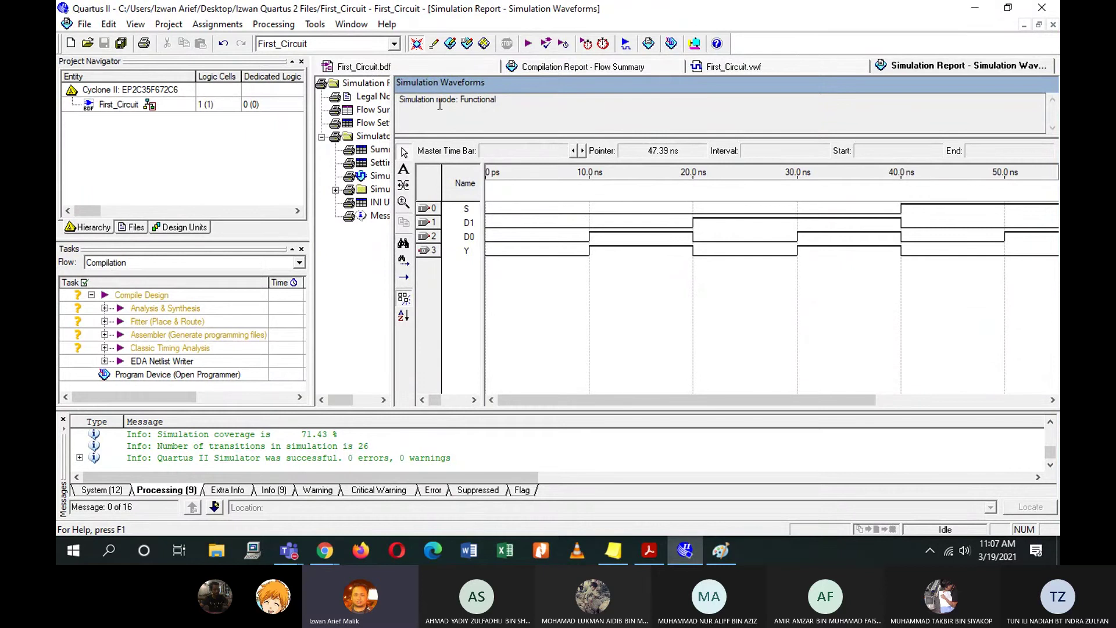
left_click(432, 68)
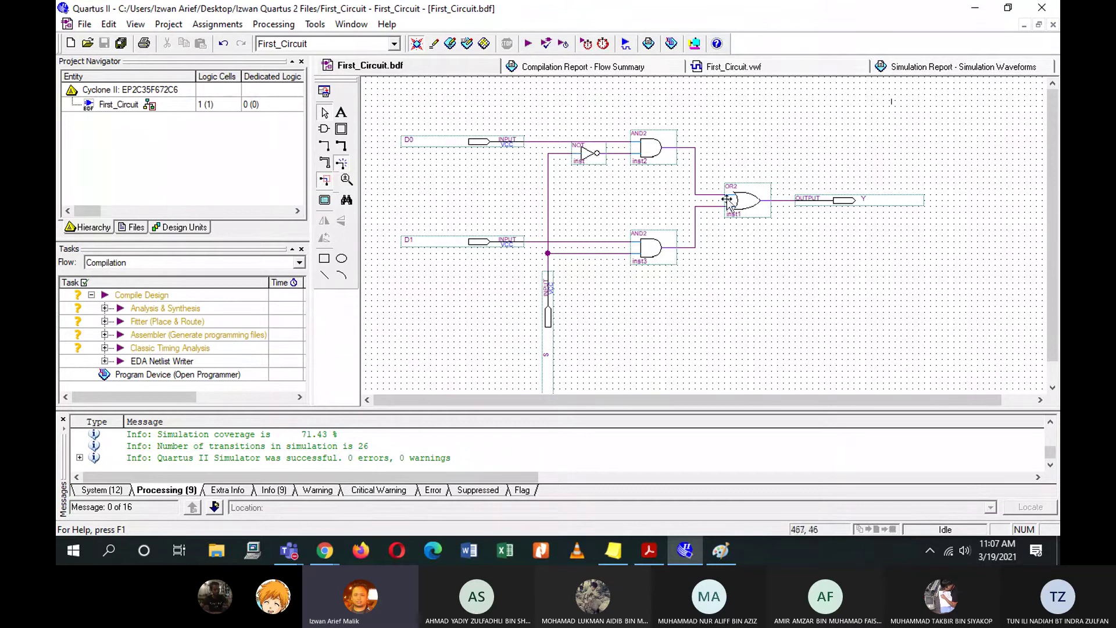
Fit the simulation report's waveforms in its window and compare them with First_Circuit.vwf and the First_Circuit.bdf schematic.
left_click(719, 68)
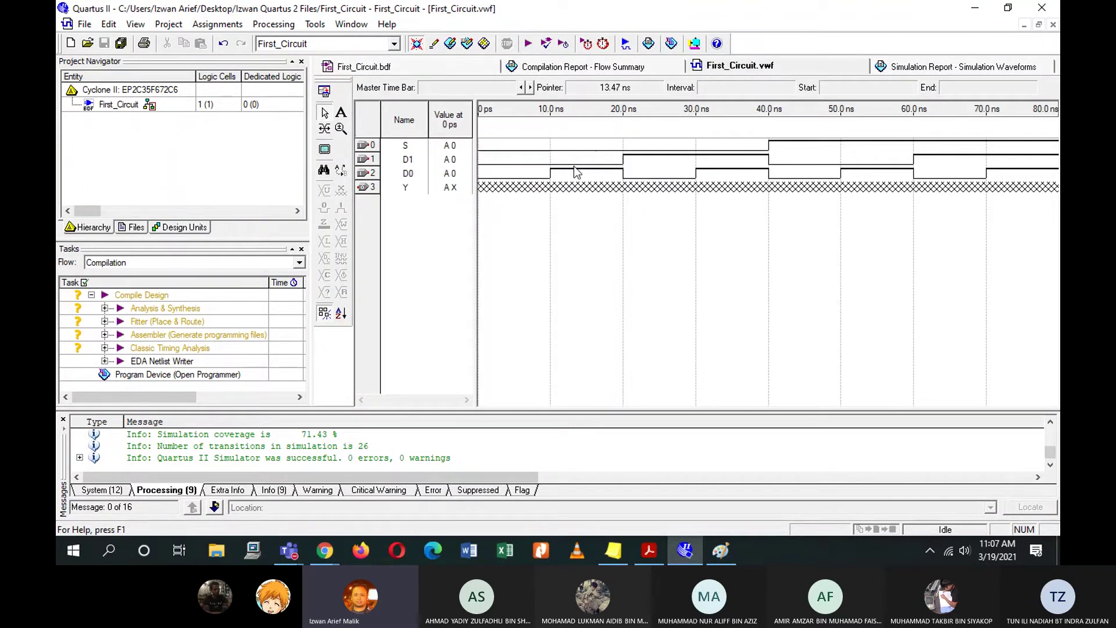
left_click(920, 68)
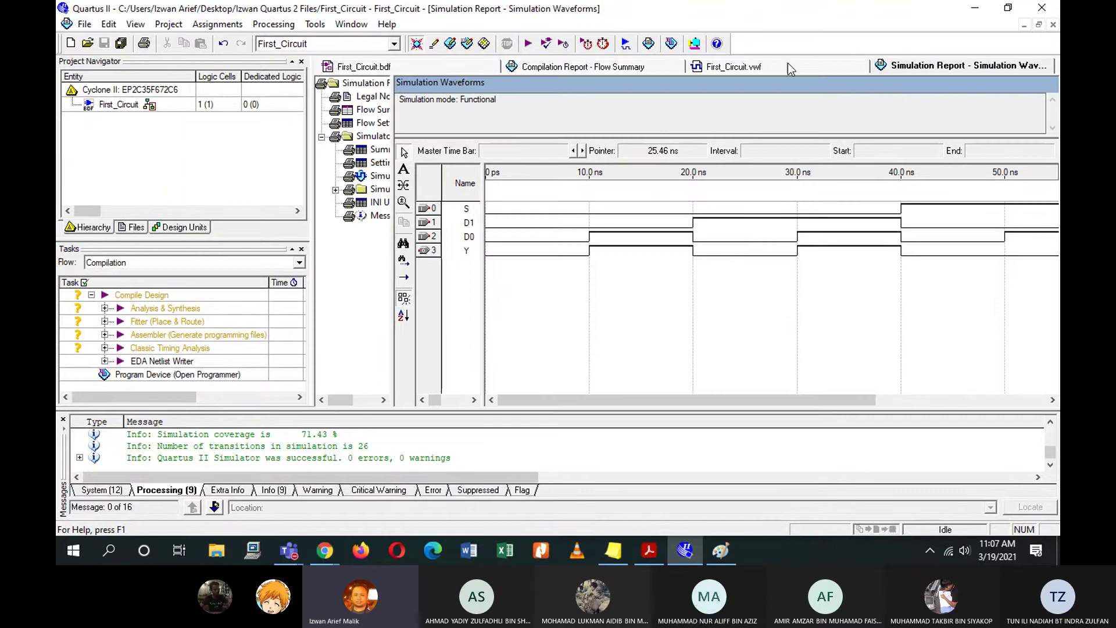
right_click(787, 308)
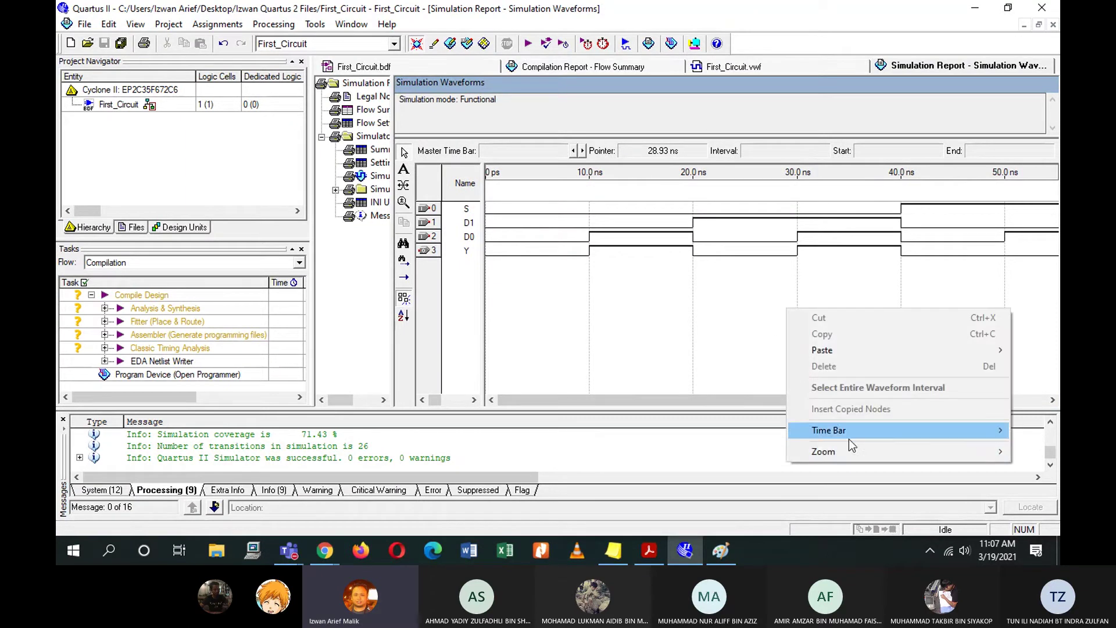
mouse_move(851, 451)
left_click(748, 453)
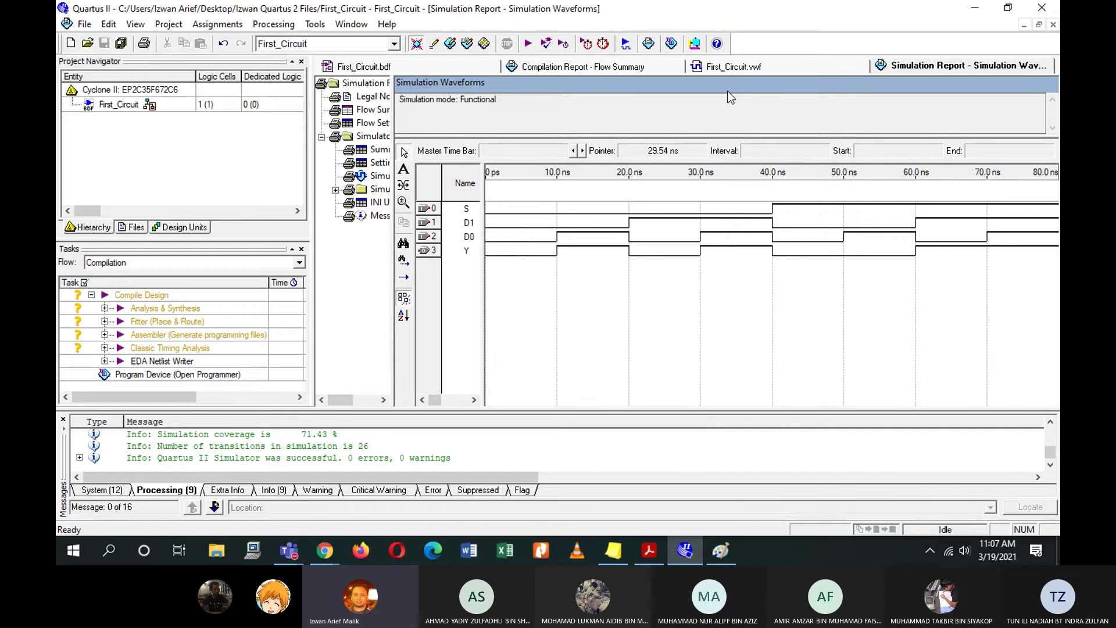
left_click(731, 72)
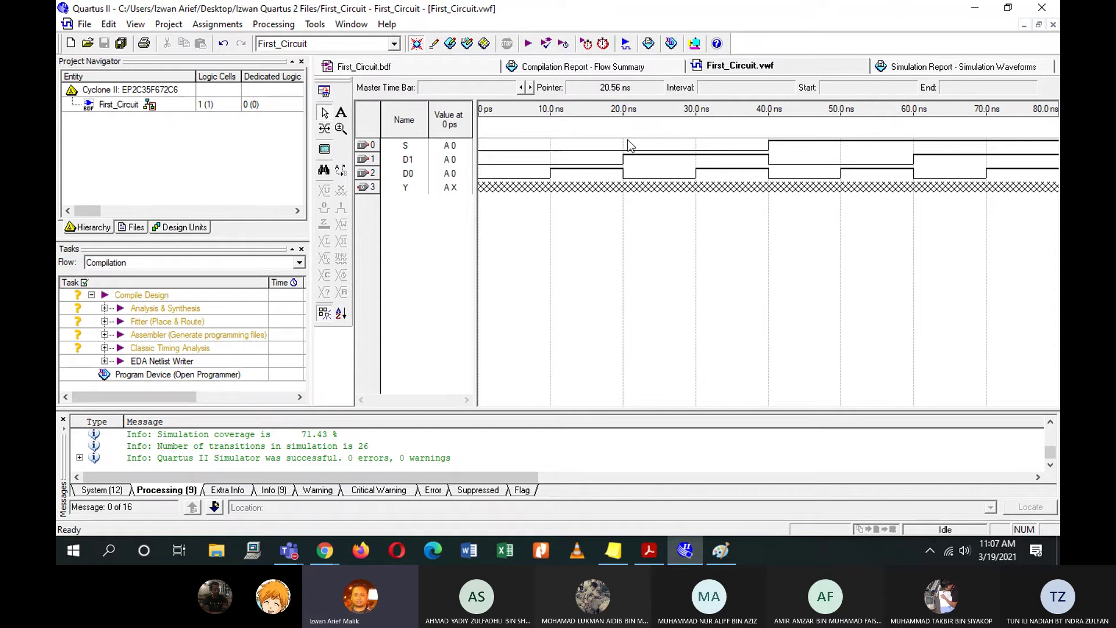
left_click(414, 68)
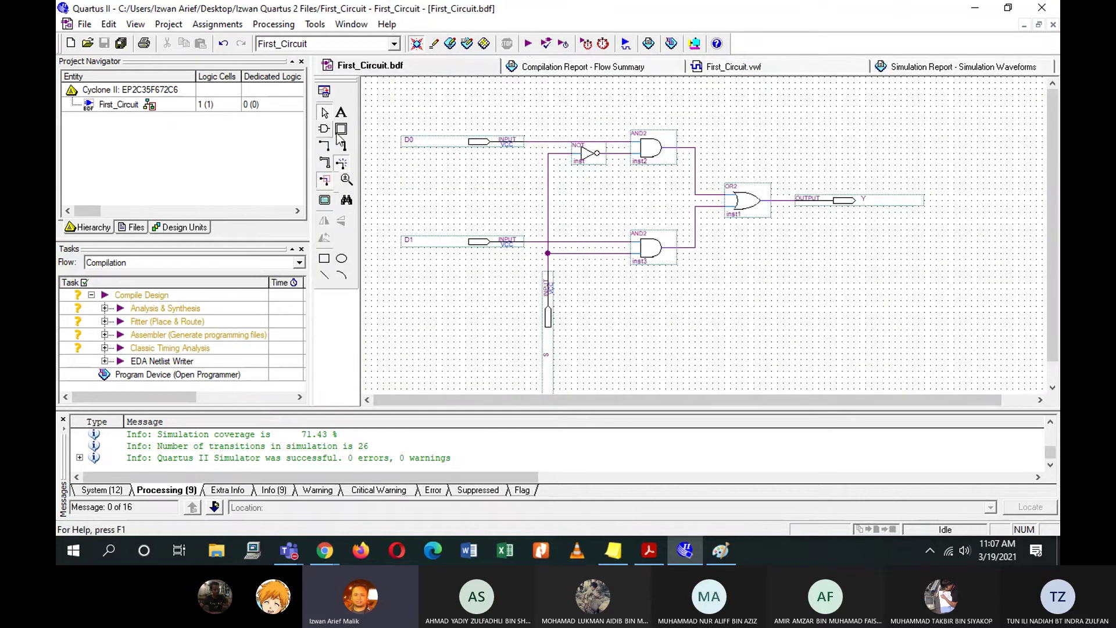
Compare the S, D1 and D0 input waveforms in First_Circuit.vwf from 0 to 80 ns with the truth table's input columns in Paint.
left_click(731, 68)
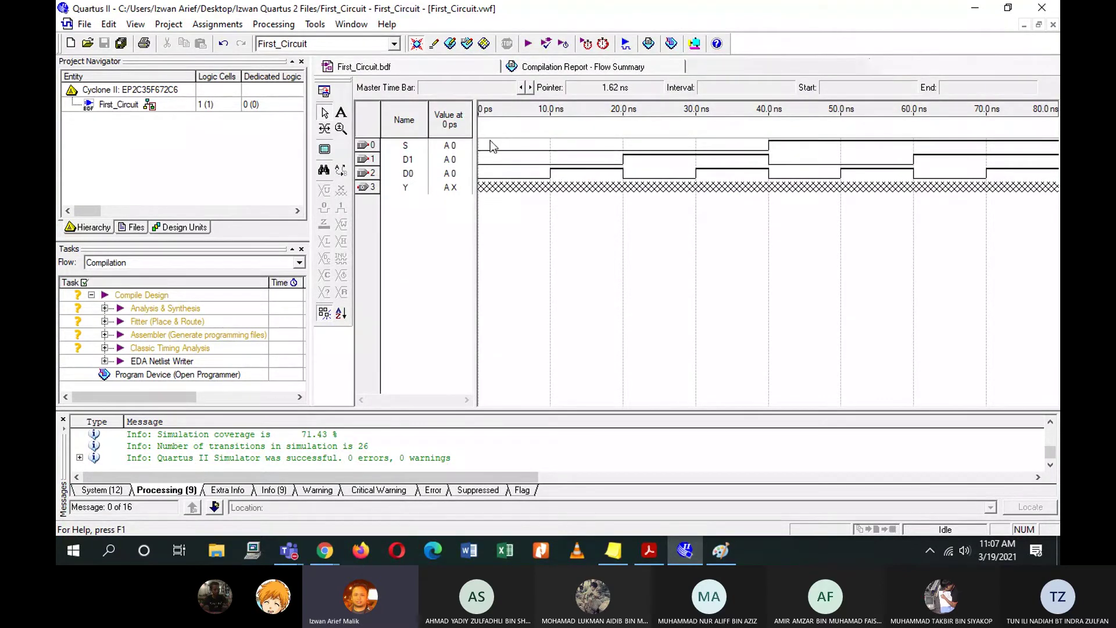
left_click_drag(490, 140, 1049, 173)
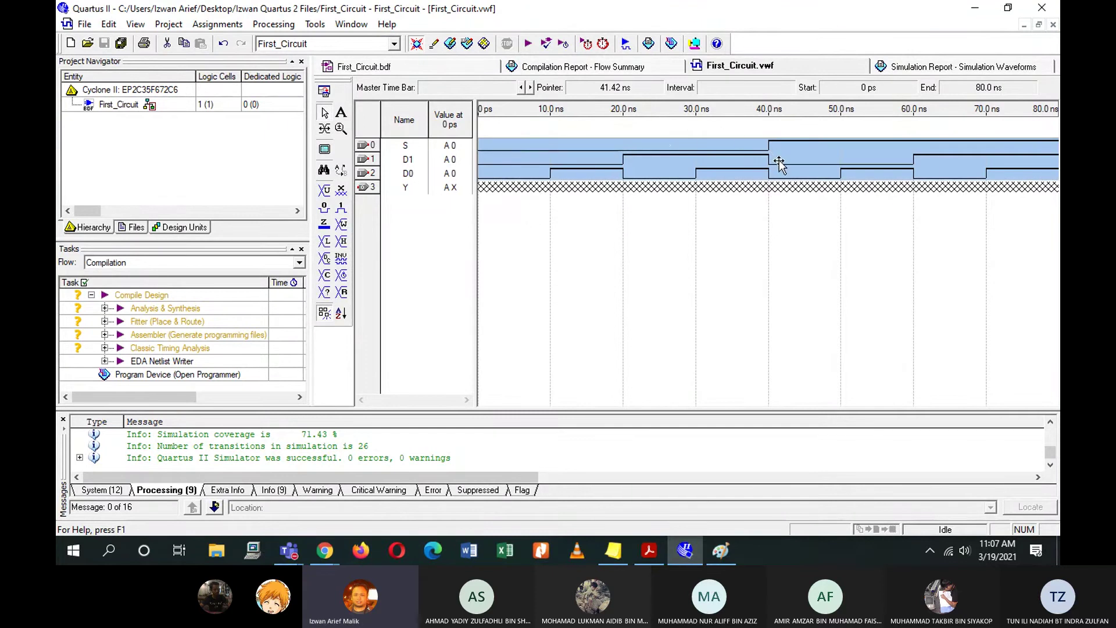
left_click(721, 550)
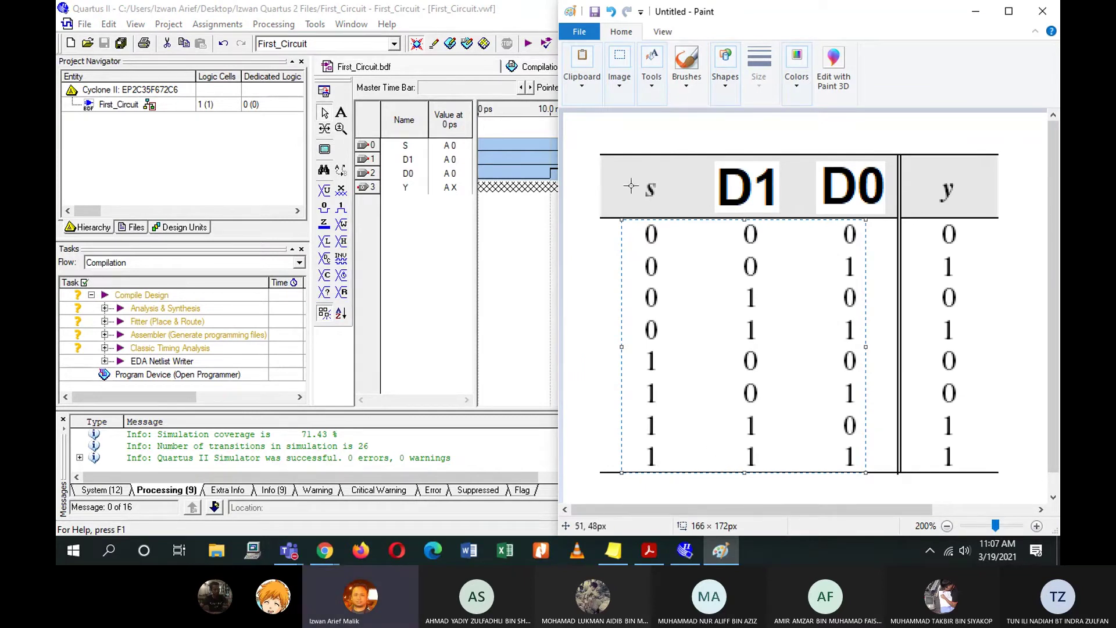
left_click(490, 257)
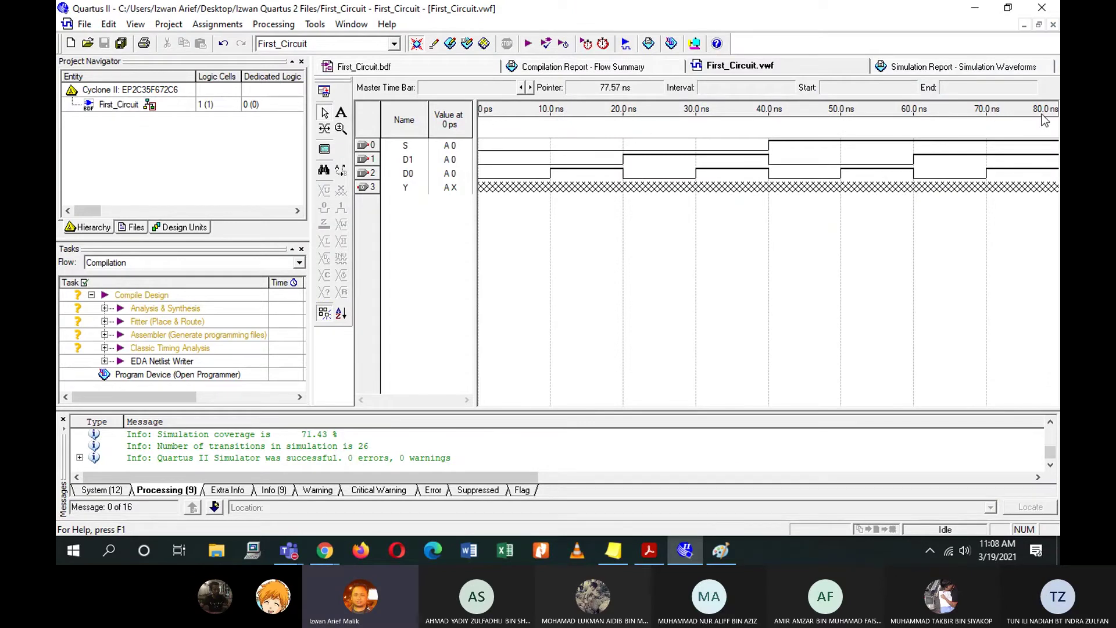
left_click(722, 550)
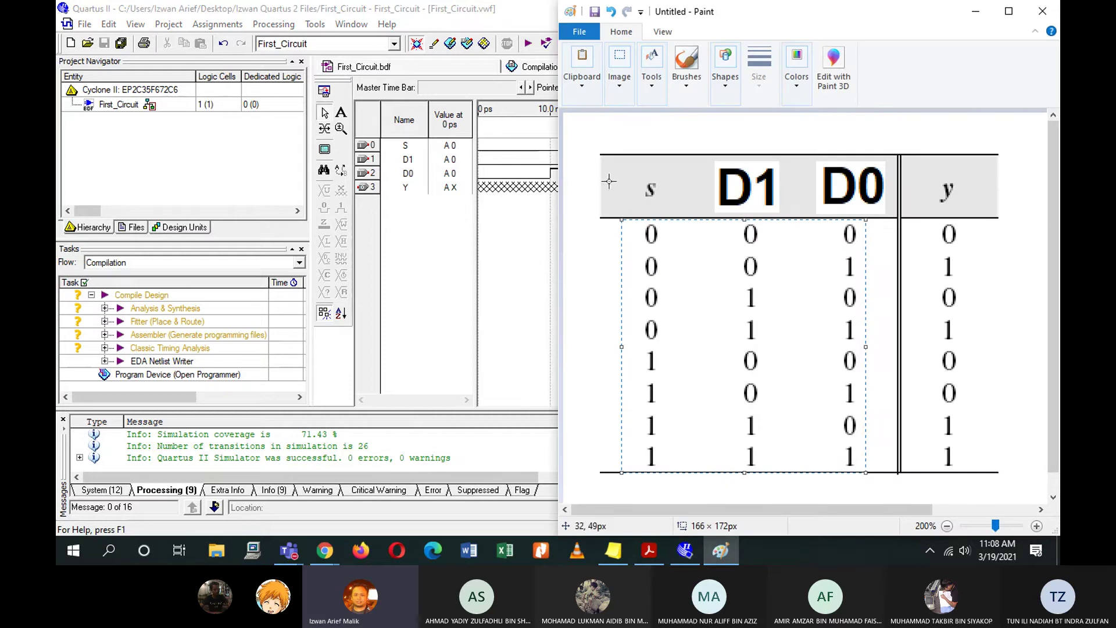
mouse_move(602, 222)
left_mouse_down()
mouse_move(829, 348)
mouse_move(887, 485)
left_mouse_up()
left_click(505, 318)
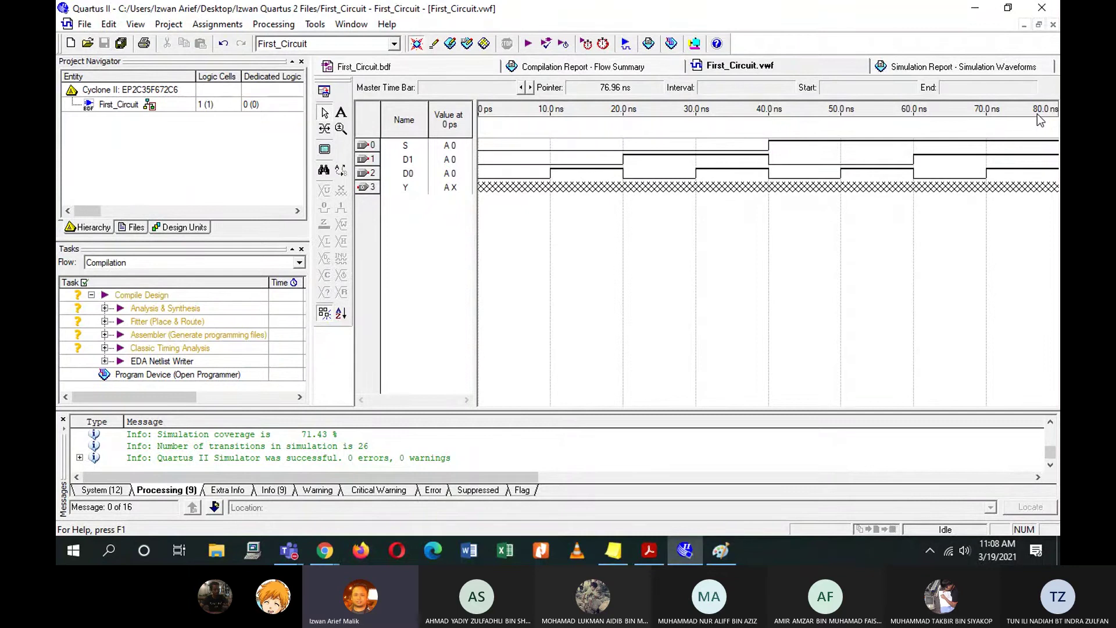
Set the end time of First_Circuit.vwf to 1 us and fit the whole time range in the window.
left_click(109, 24)
left_click(140, 271)
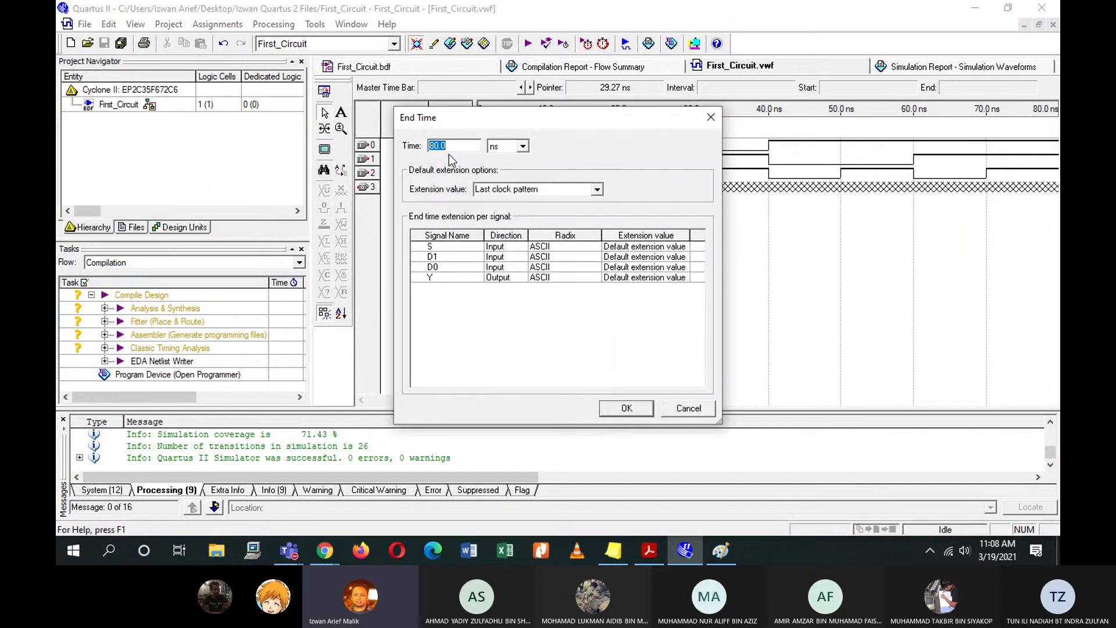
type("1")
left_click(523, 146)
left_click(510, 179)
left_click(626, 408)
right_click(702, 284)
mouse_move(760, 428)
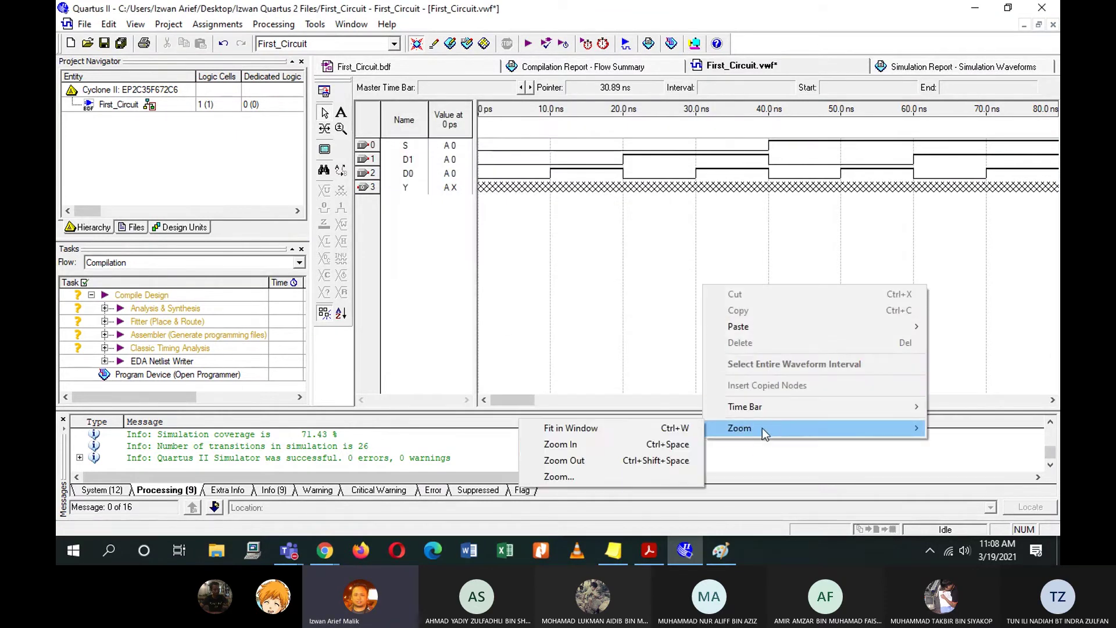
left_click(558, 429)
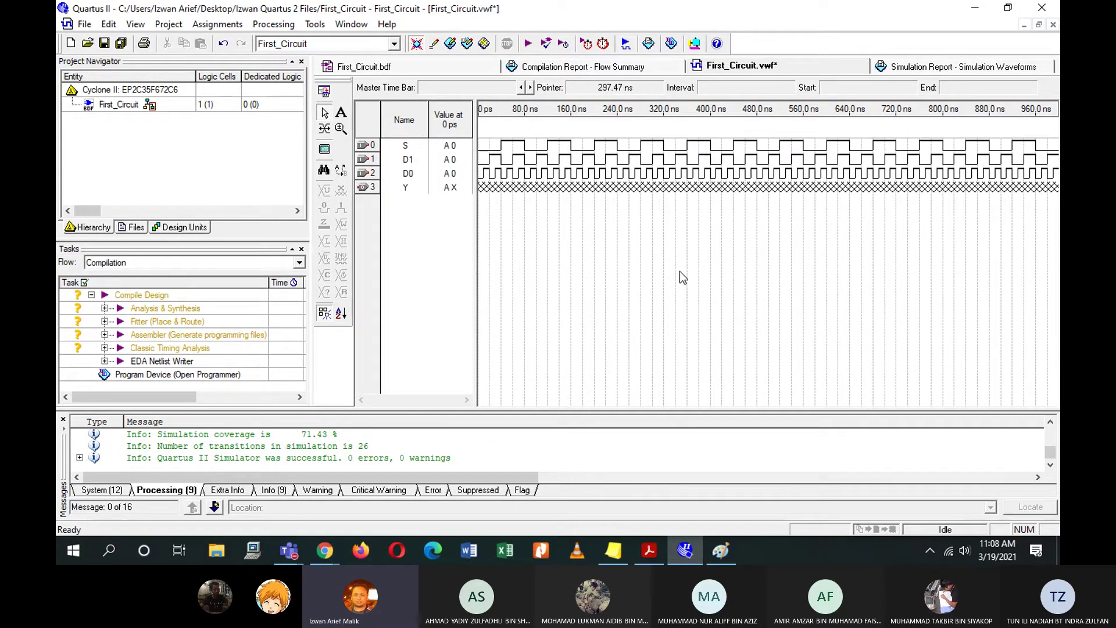
Inspect the extended S, D1 and D0 waveforms closely around 500 ns and over the first 30 ns.
right_click(664, 280)
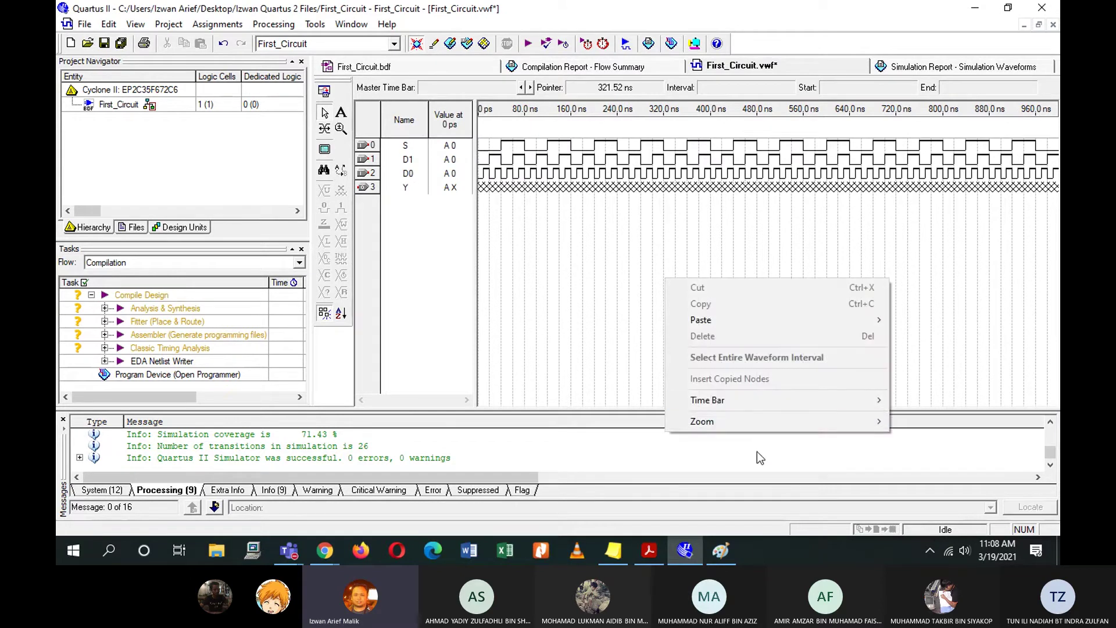
mouse_move(734, 425)
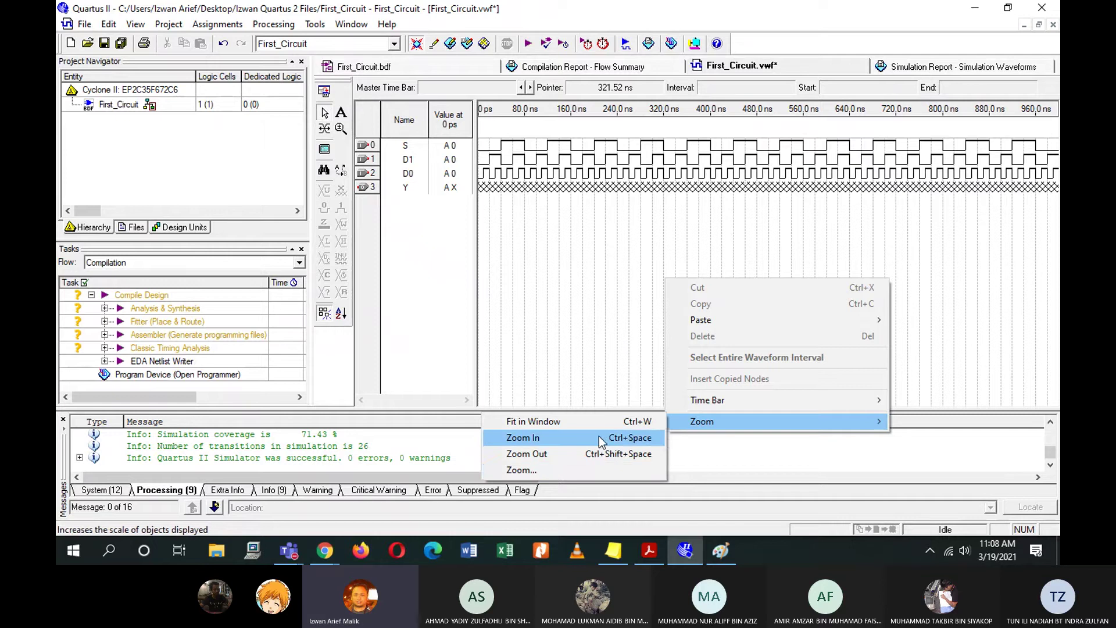
left_click(611, 344)
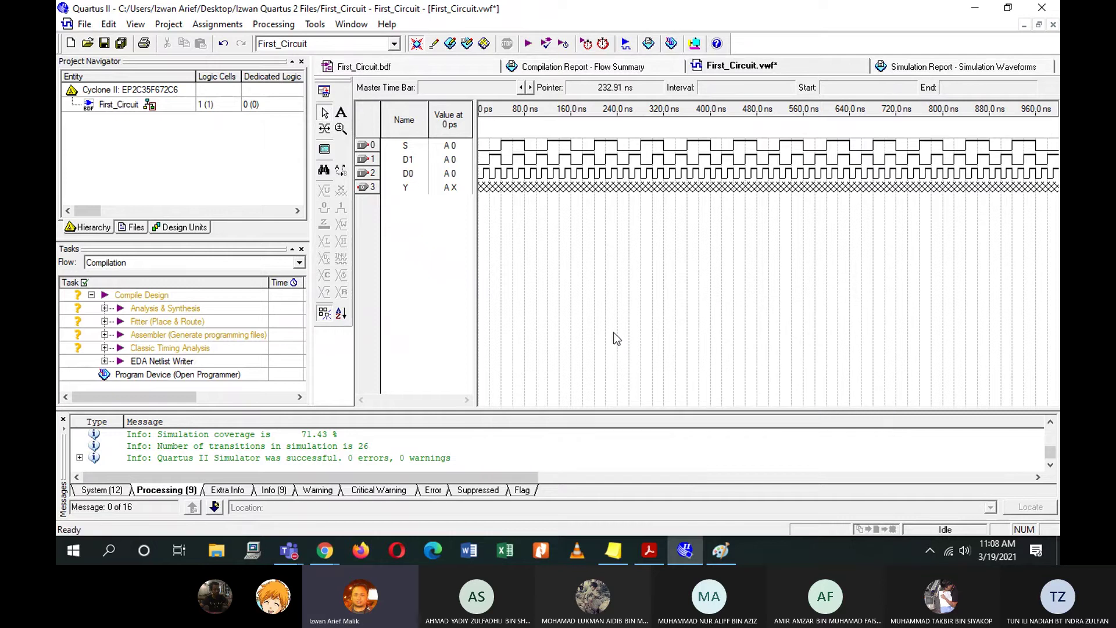
scroll(688, 315, "up", 5, "ctrl")
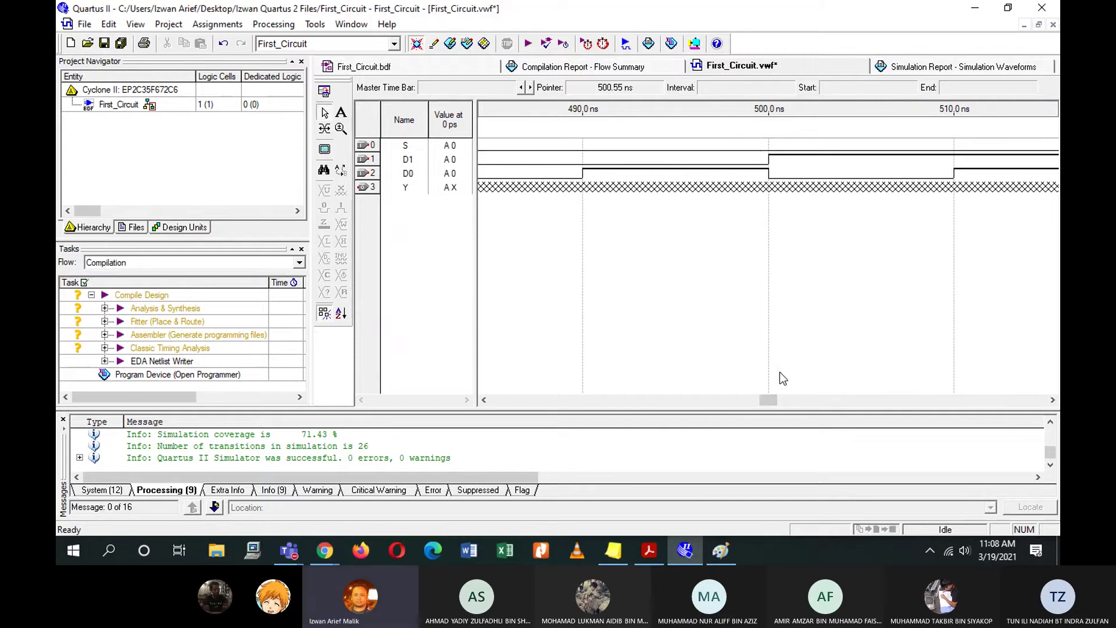
left_click_drag(769, 400, 459, 374)
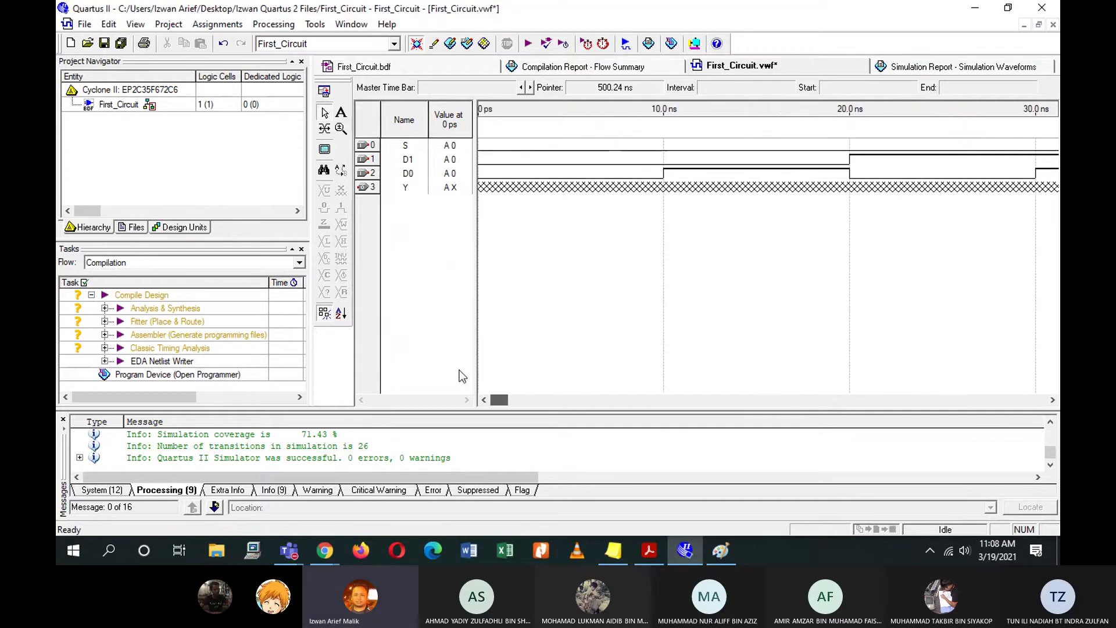
right_click(671, 315)
mouse_move(755, 455)
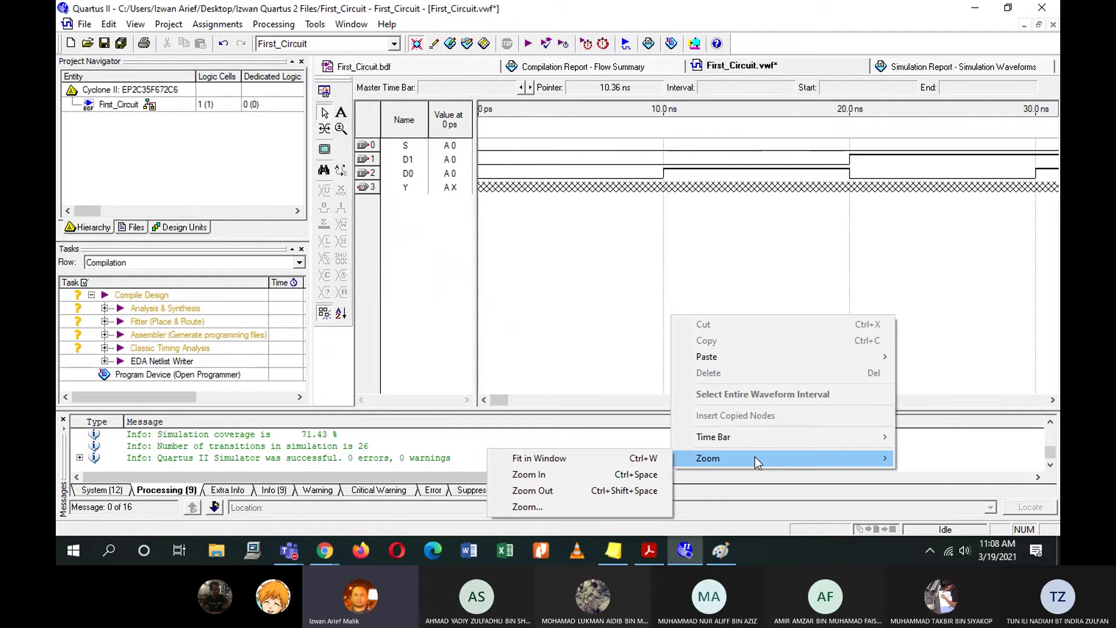
left_click(557, 350)
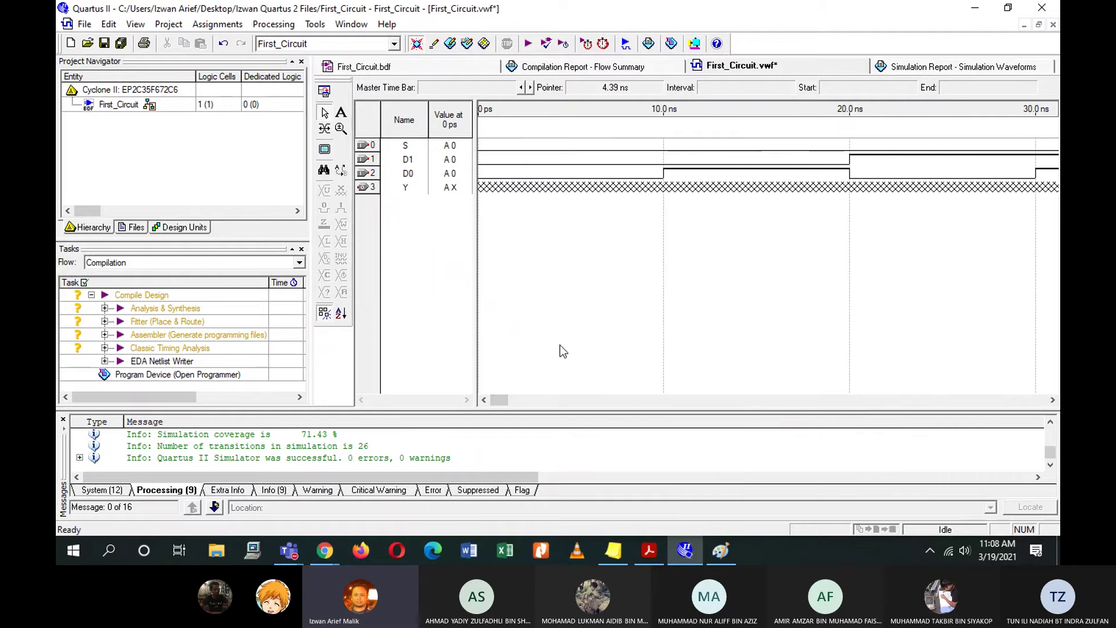
Examine how the input patterns repeat over the first 120 ns and across the full time range of First_Circuit.vwf.
right_click(641, 332)
mouse_move(735, 474)
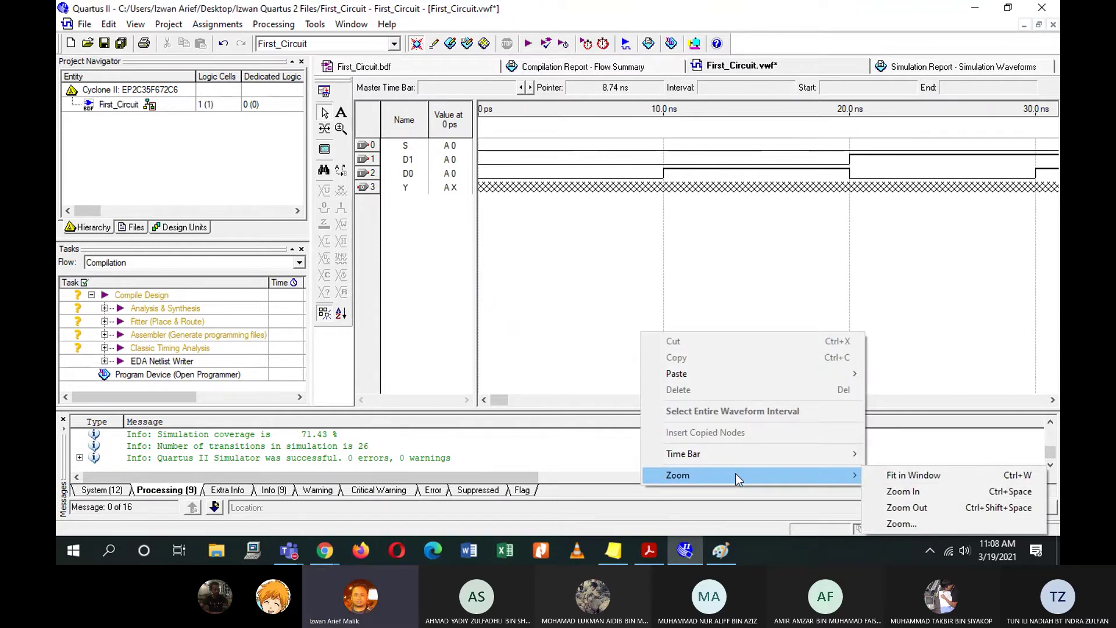
left_click(600, 287)
right_click(616, 307)
mouse_move(750, 457)
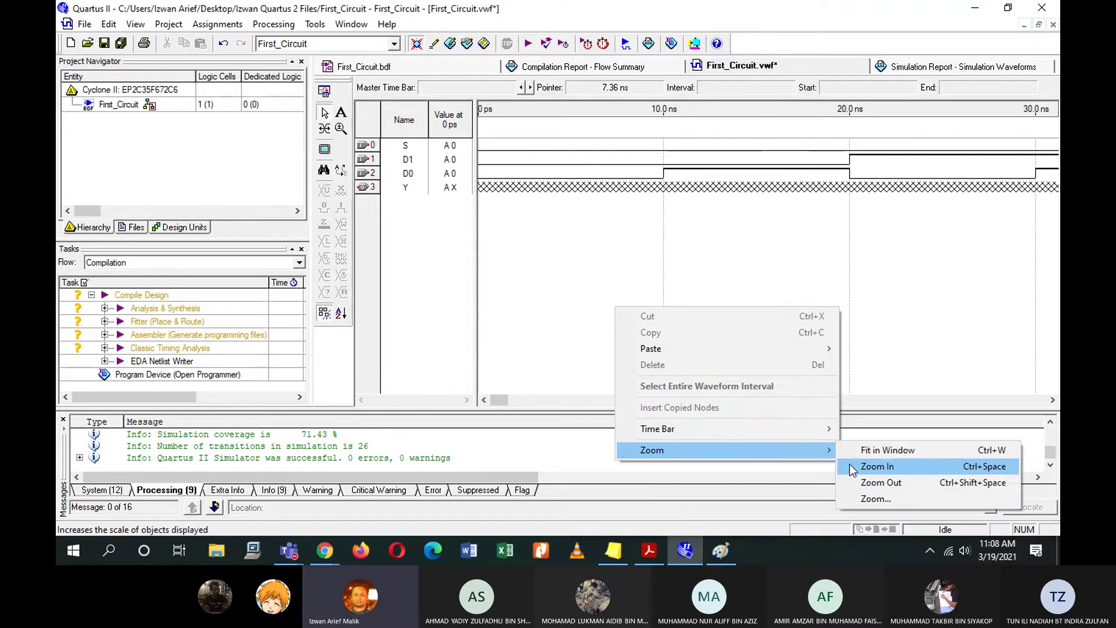
left_click(863, 482)
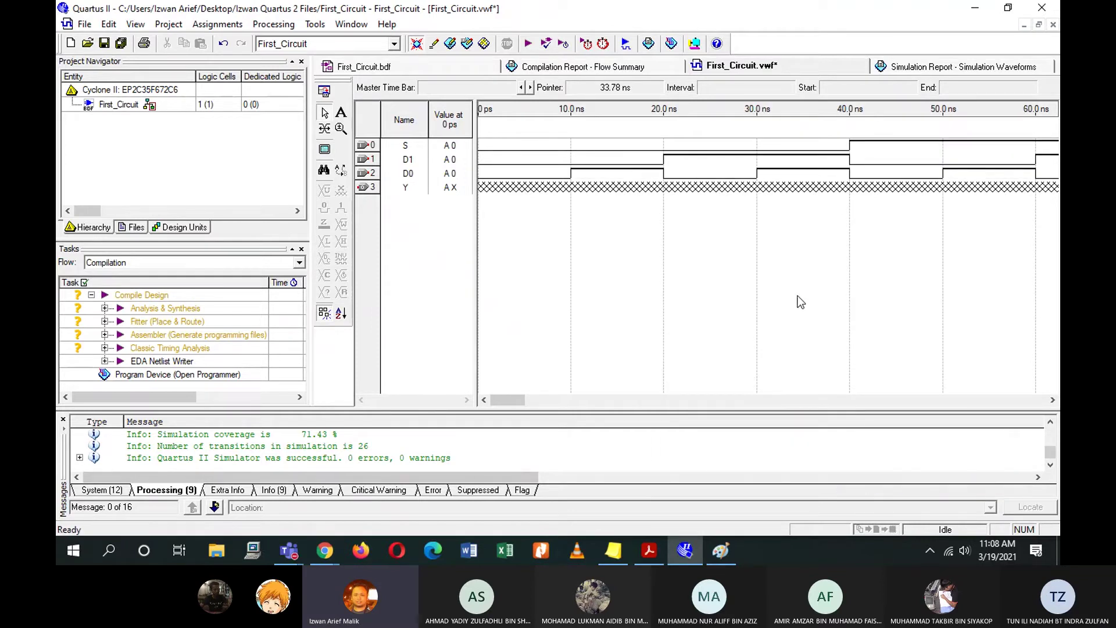
right_click(899, 312)
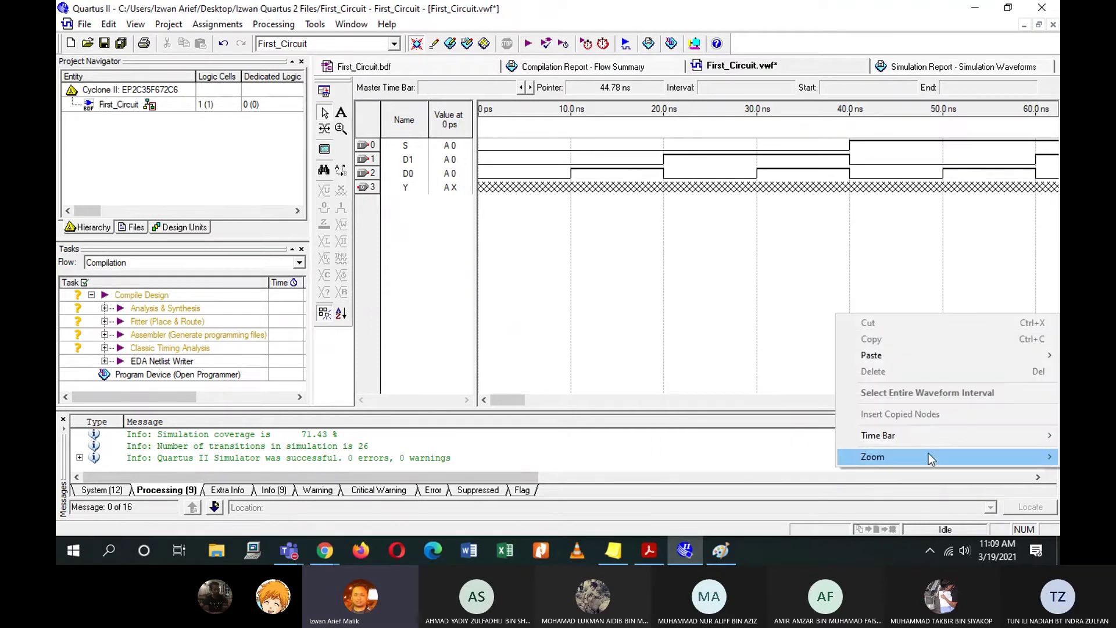
mouse_move(931, 458)
left_click(793, 488)
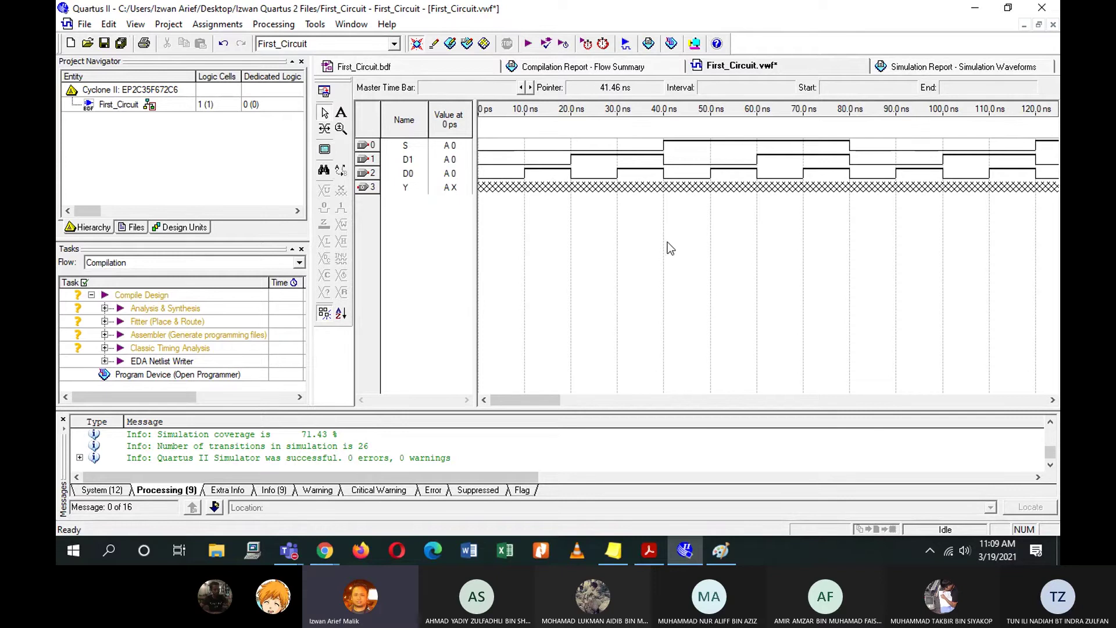
right_click(586, 290)
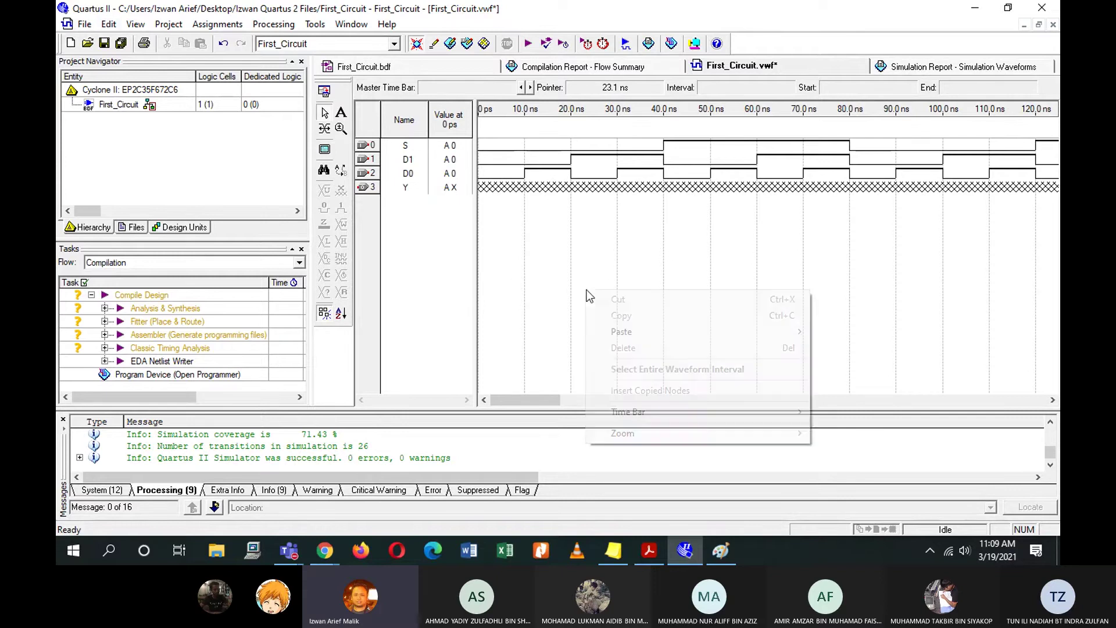
mouse_move(647, 435)
left_click(843, 433)
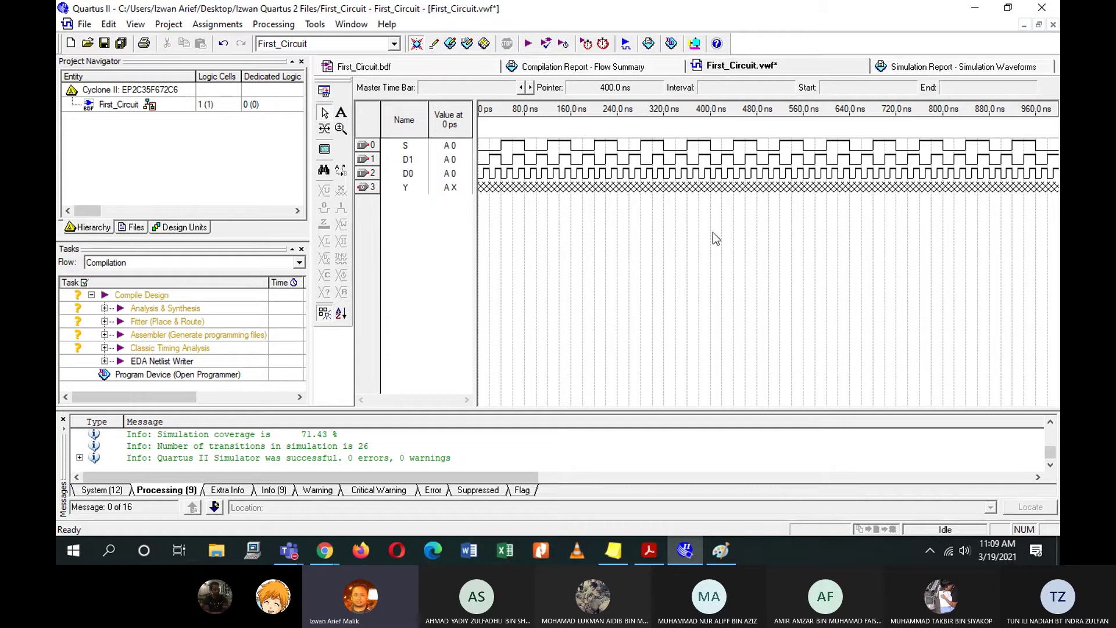
Save First_Circuit.vwf and regenerate the functional simulation netlist.
left_click(104, 43)
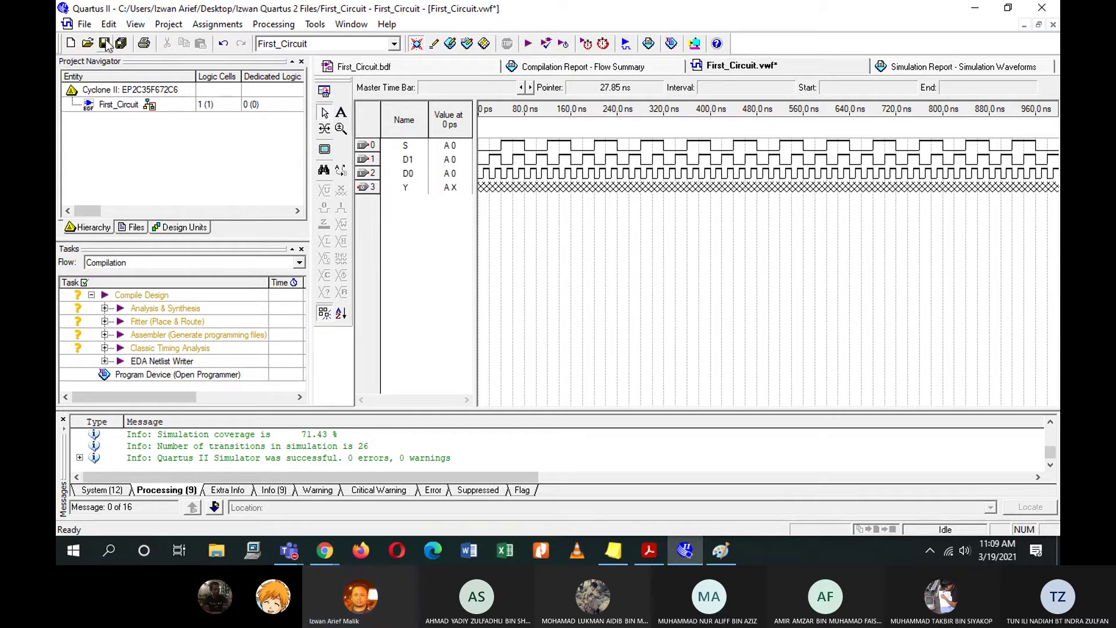
left_click(270, 23)
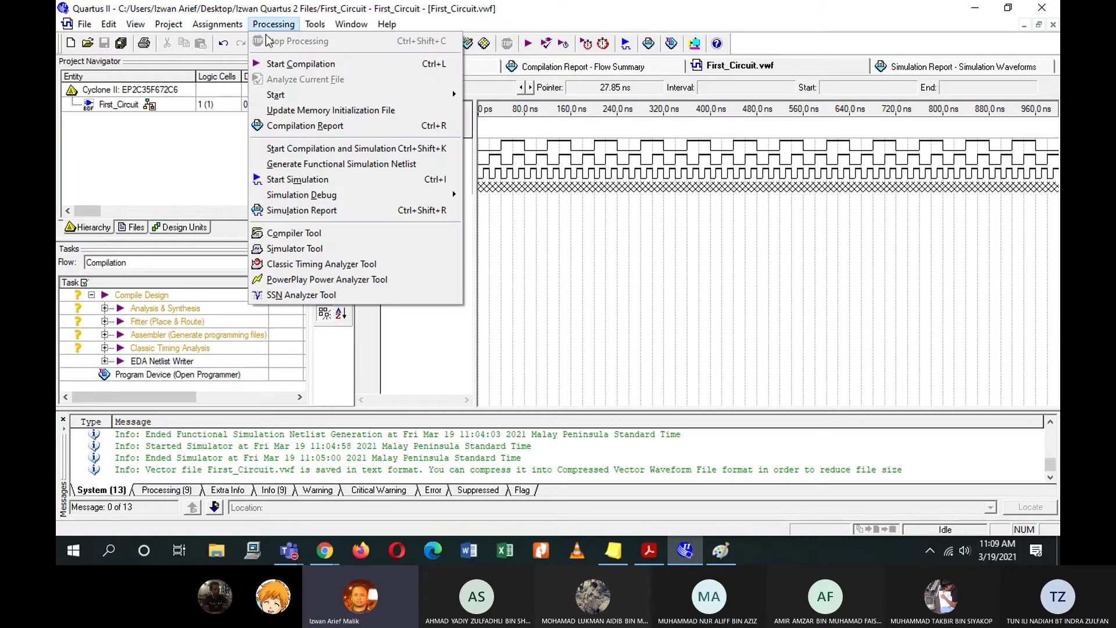
left_click(321, 164)
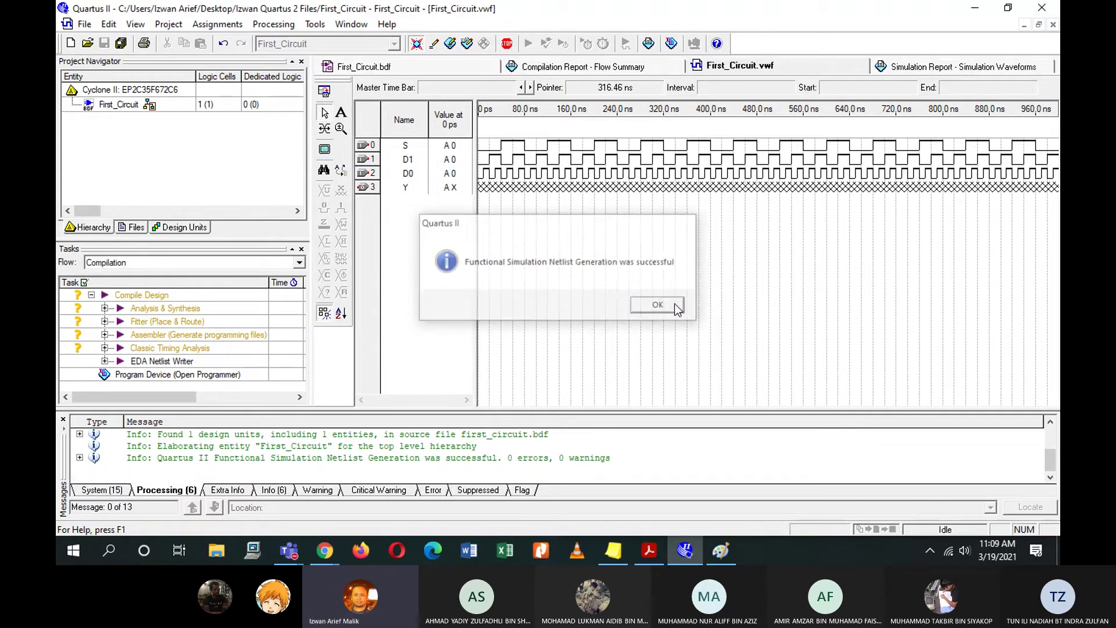
left_click(675, 304)
Run the functional simulation and fit the report's complete waveforms in the window.
left_click(625, 44)
left_click(560, 298)
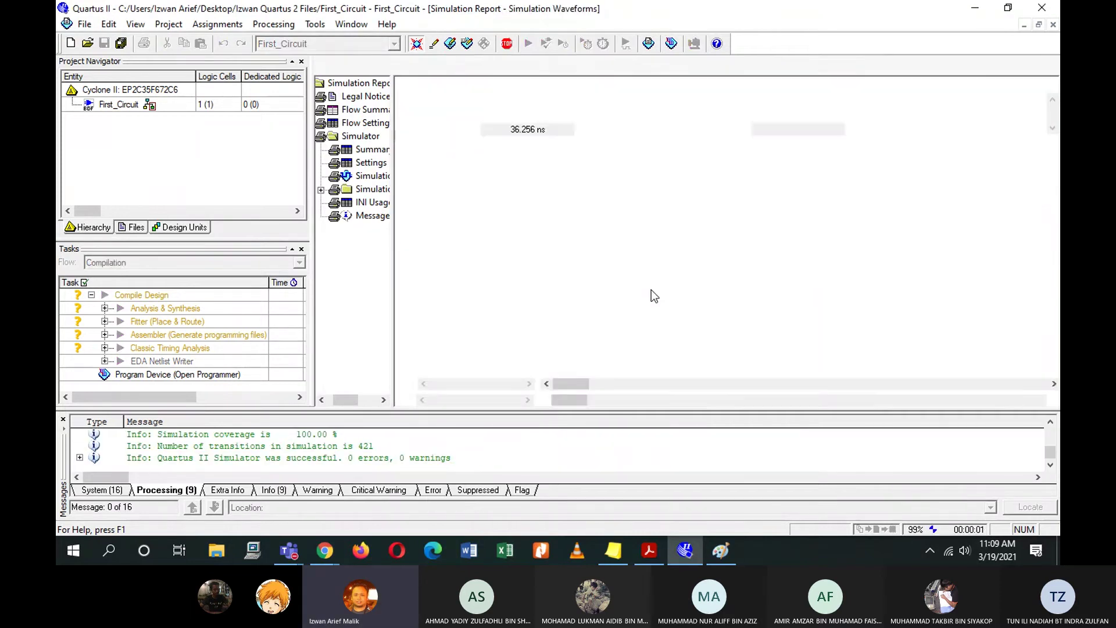
left_click(600, 306)
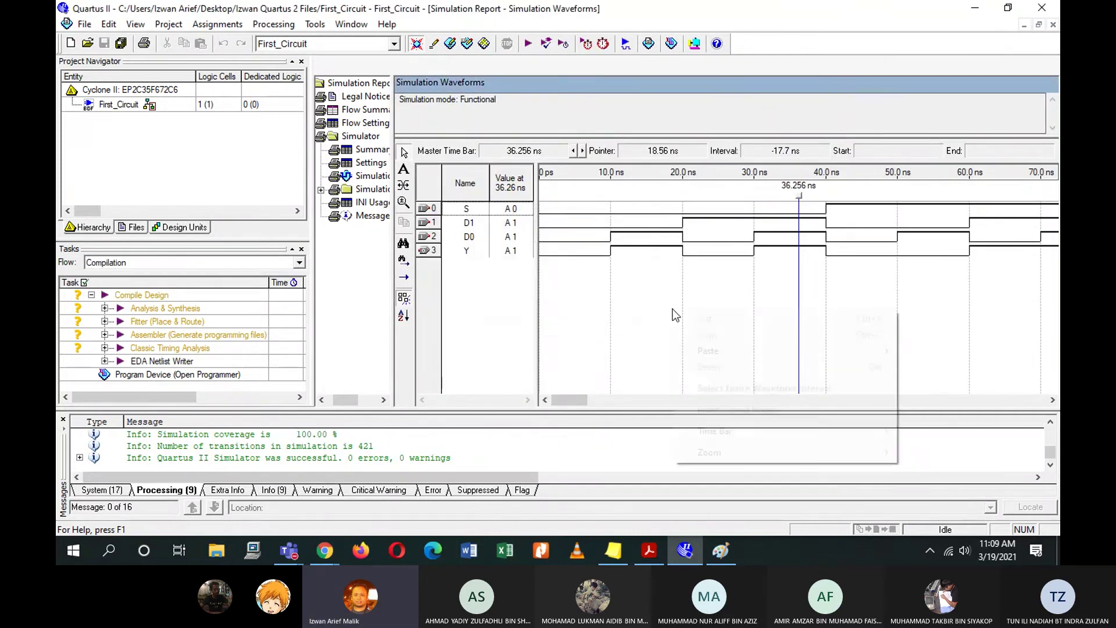
right_click(672, 311)
mouse_move(695, 451)
left_click(659, 452)
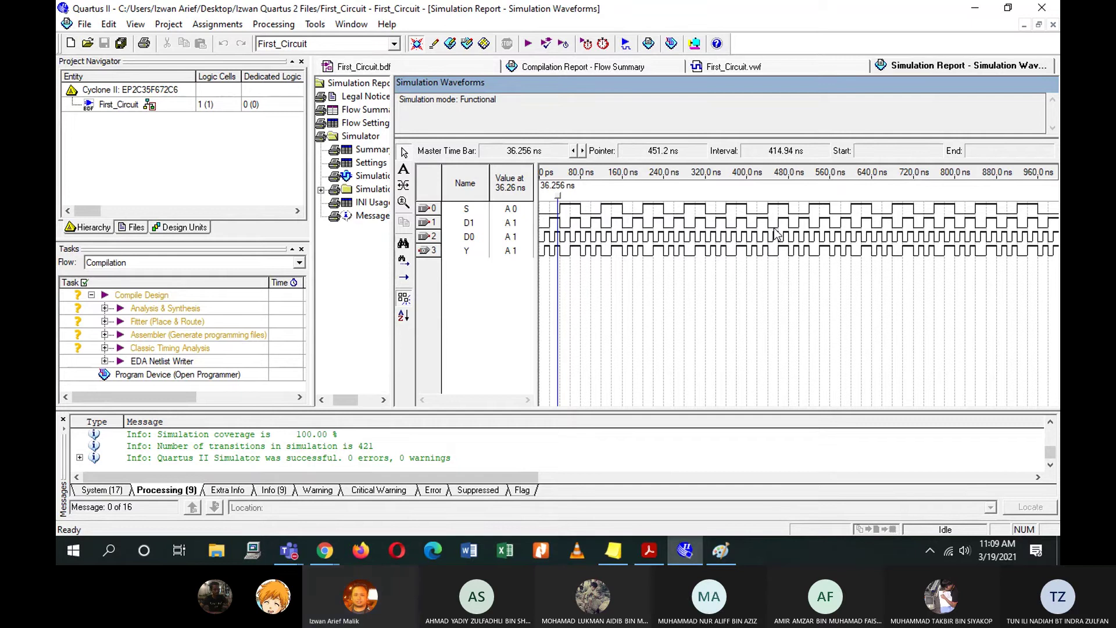
Set the end time of First_Circuit.vwf to 100 ns, keeping the last clock pattern as the extension value.
left_click(754, 71)
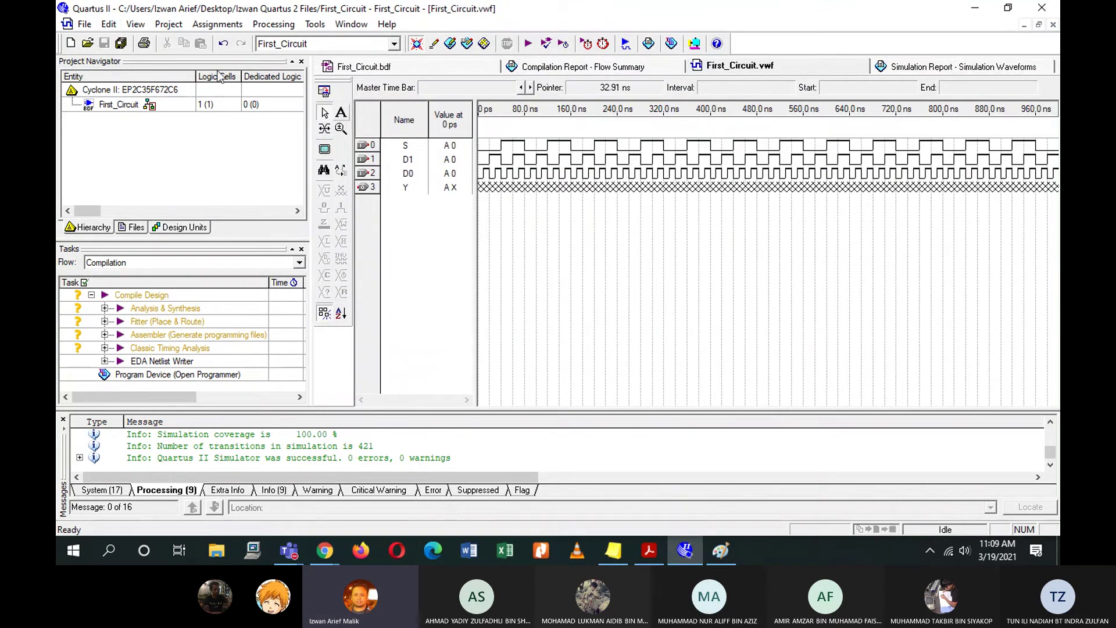
left_click(109, 24)
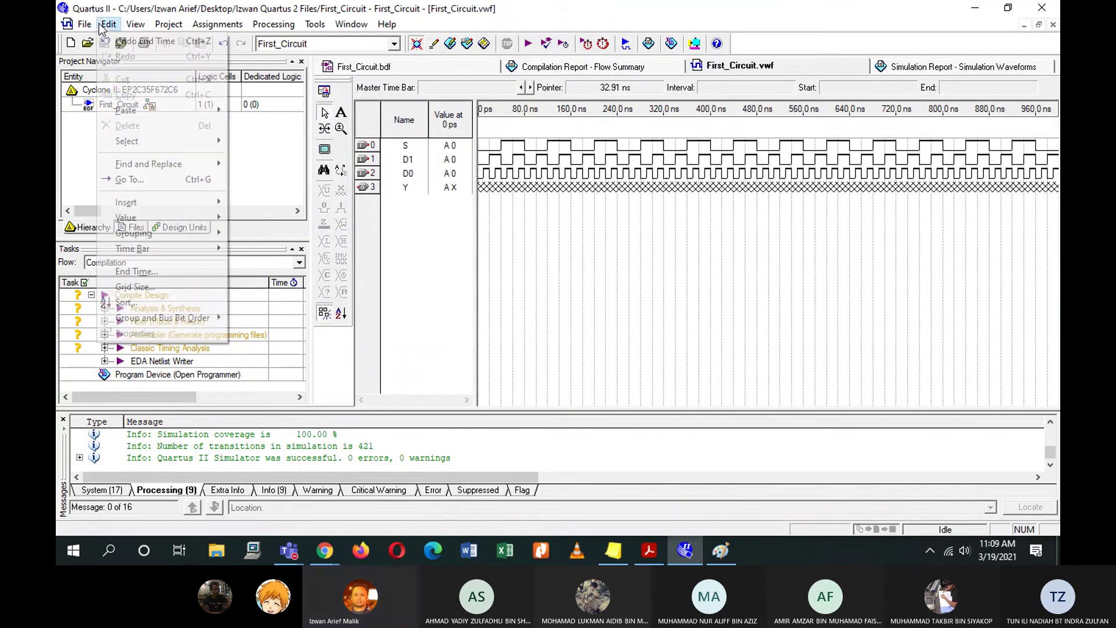
left_click(147, 272)
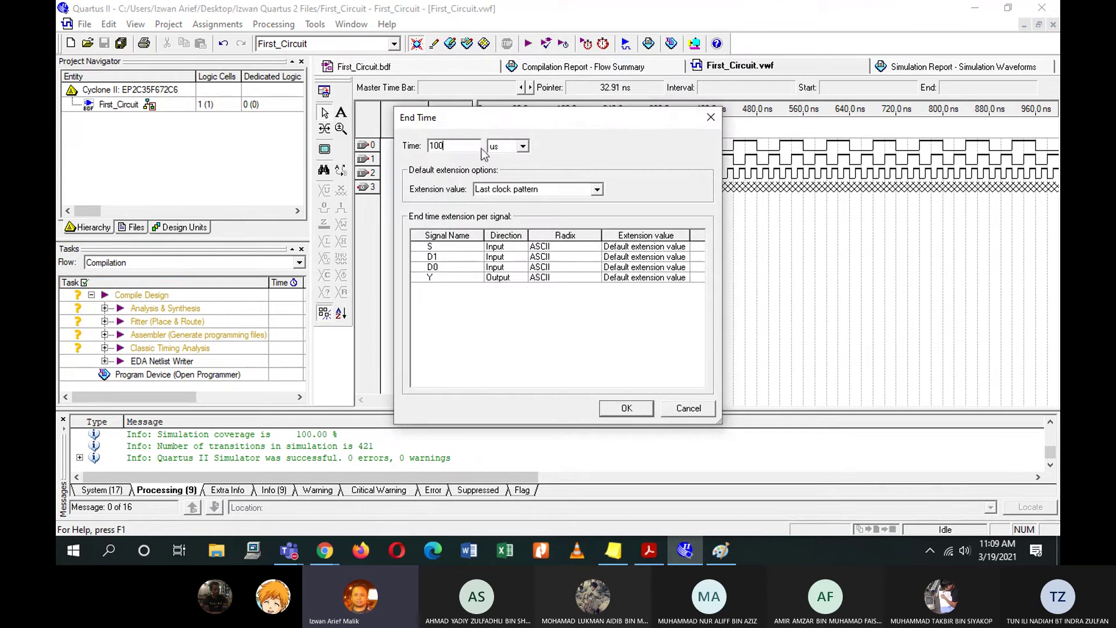
left_click(522, 145)
left_click(503, 164)
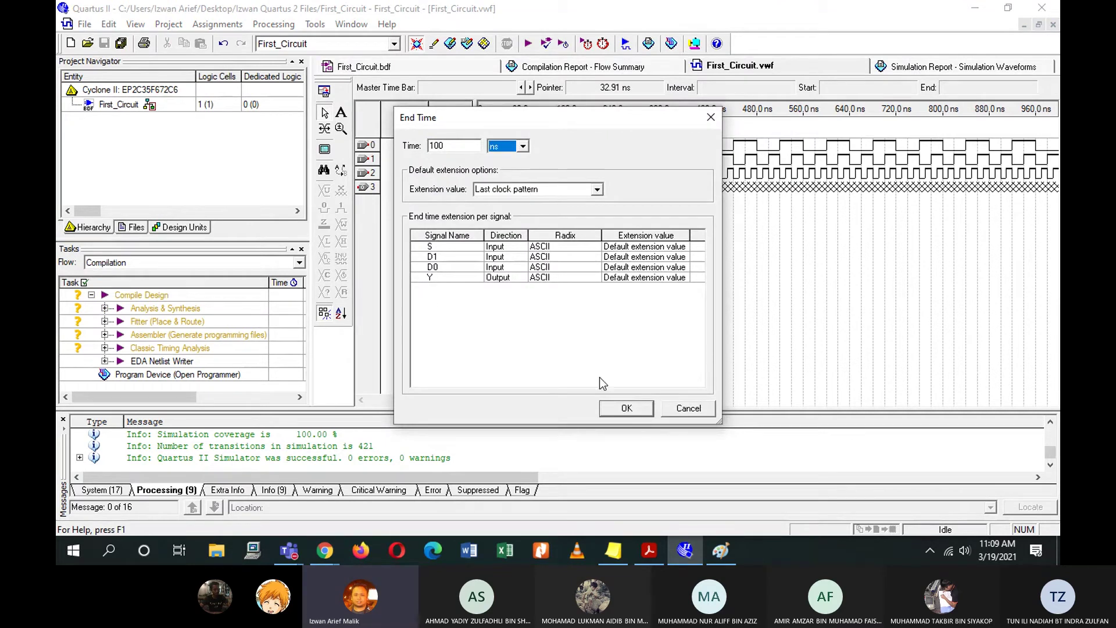
left_click(614, 410)
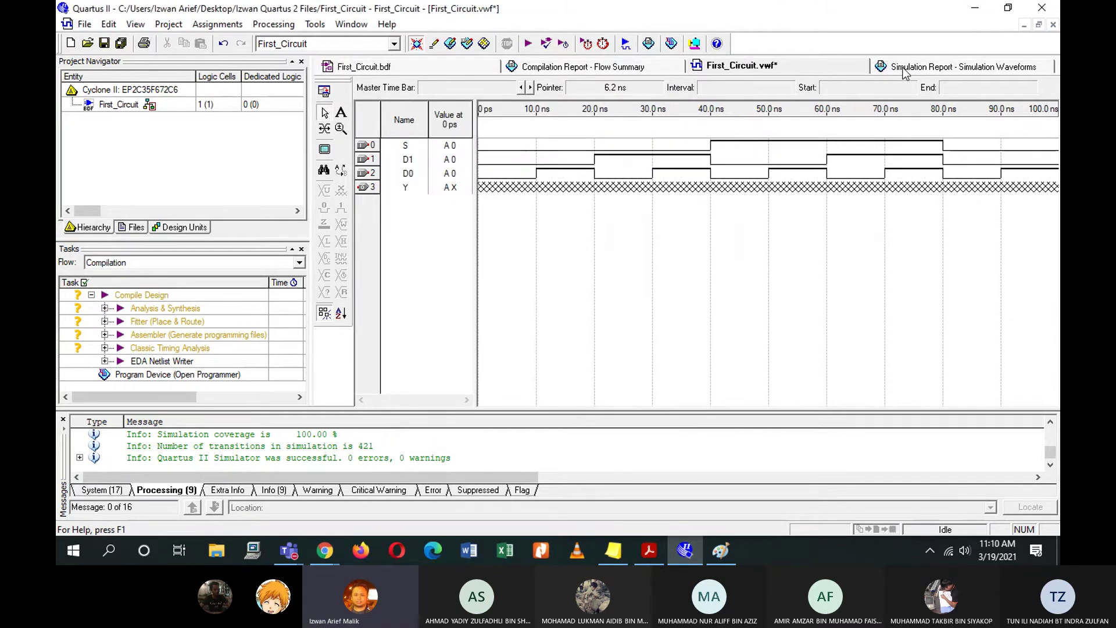
Save the shortened First_Circuit.vwf and generate its functional simulation netlist.
left_click(115, 44)
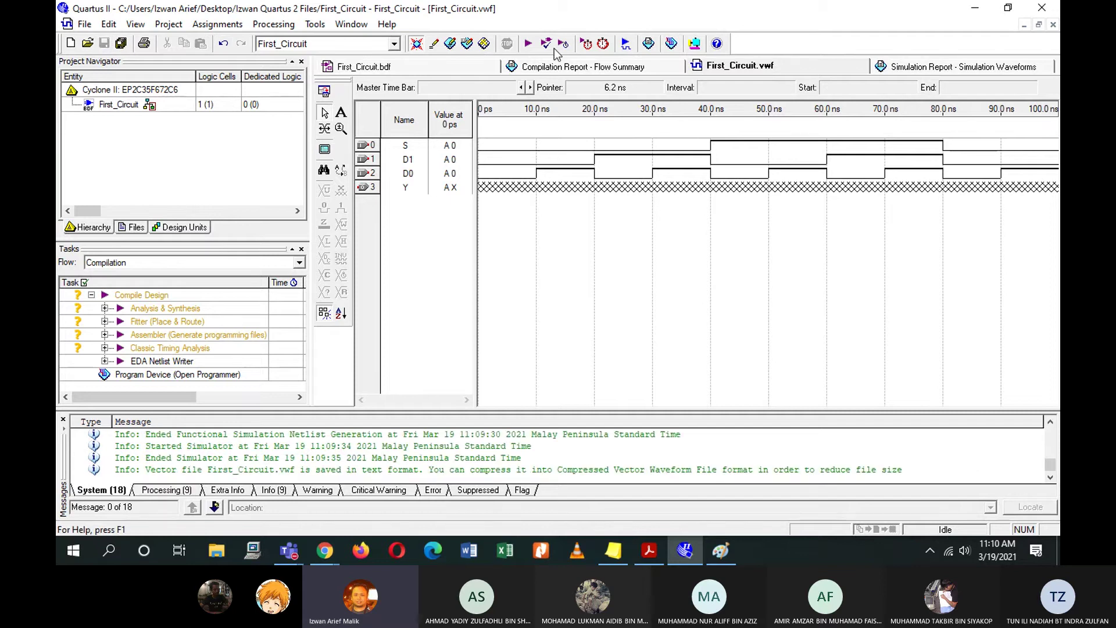
left_click(274, 24)
left_click(319, 156)
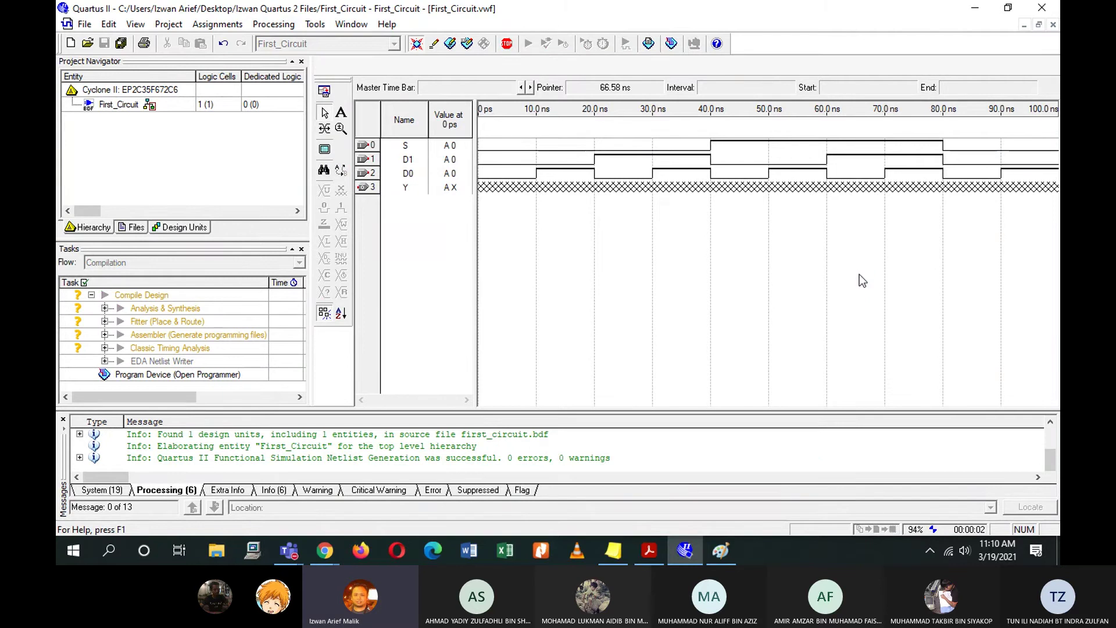
left_click(656, 307)
Run the functional simulation again with the 100 ns waveform file.
left_click(920, 65)
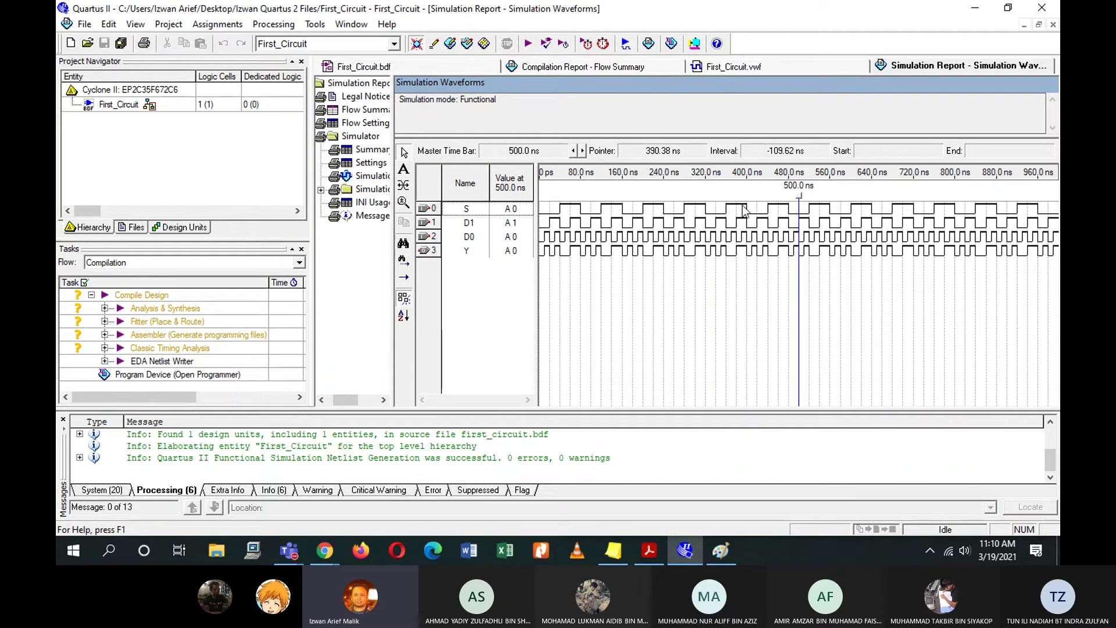
left_click(624, 46)
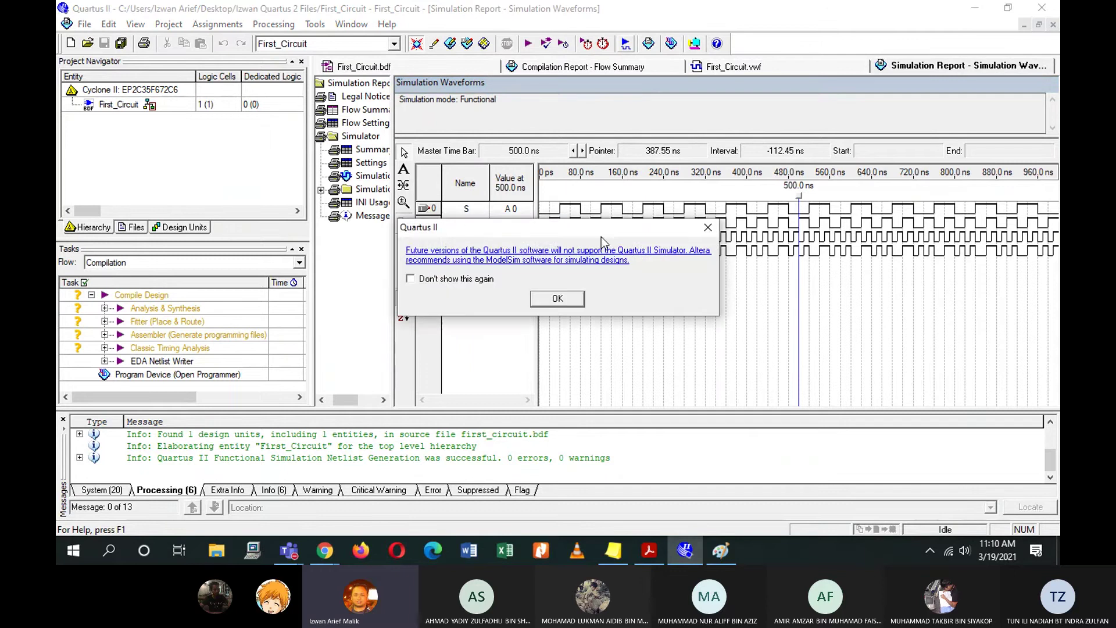
left_click(569, 300)
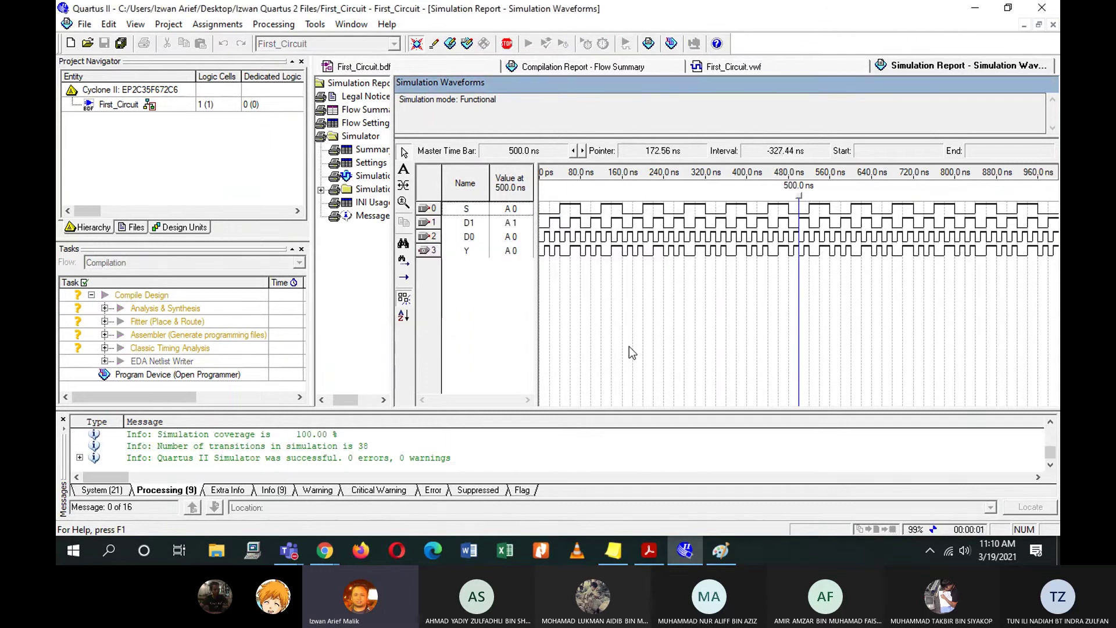
left_click(599, 304)
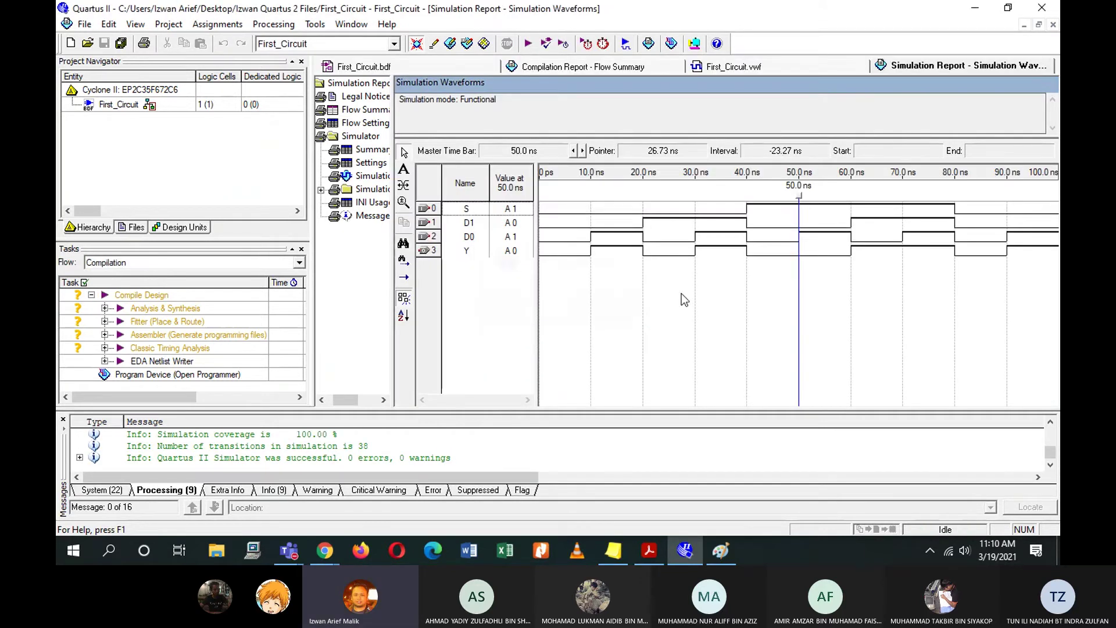
Fit the simulation report's waveforms in the window and delete the master time bar at 50 ns.
right_click(686, 298)
mouse_move(801, 436)
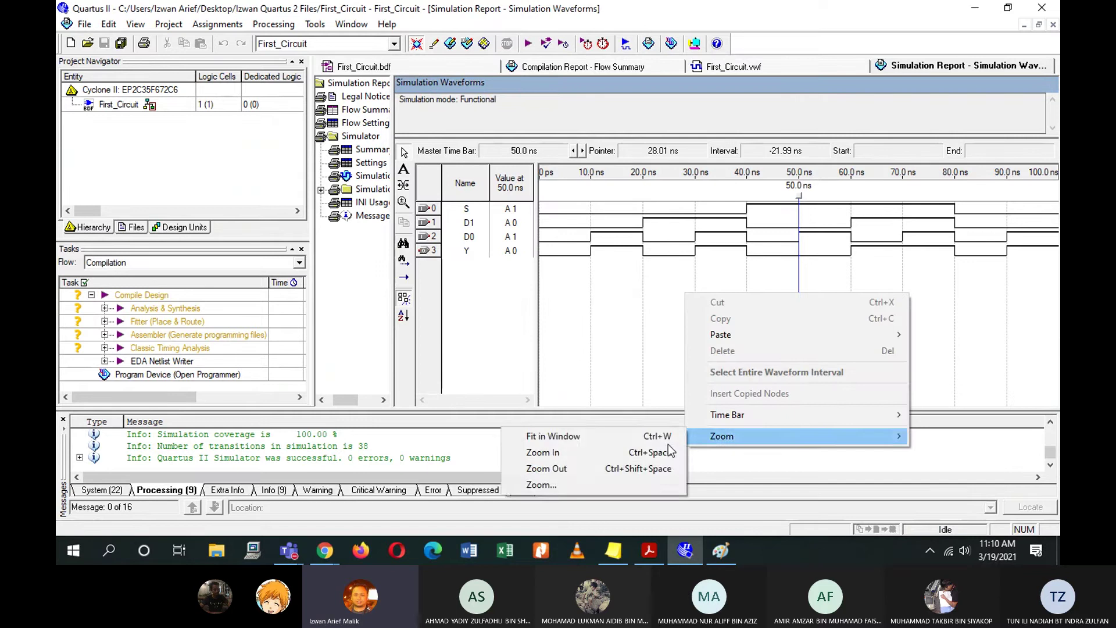
left_click(552, 436)
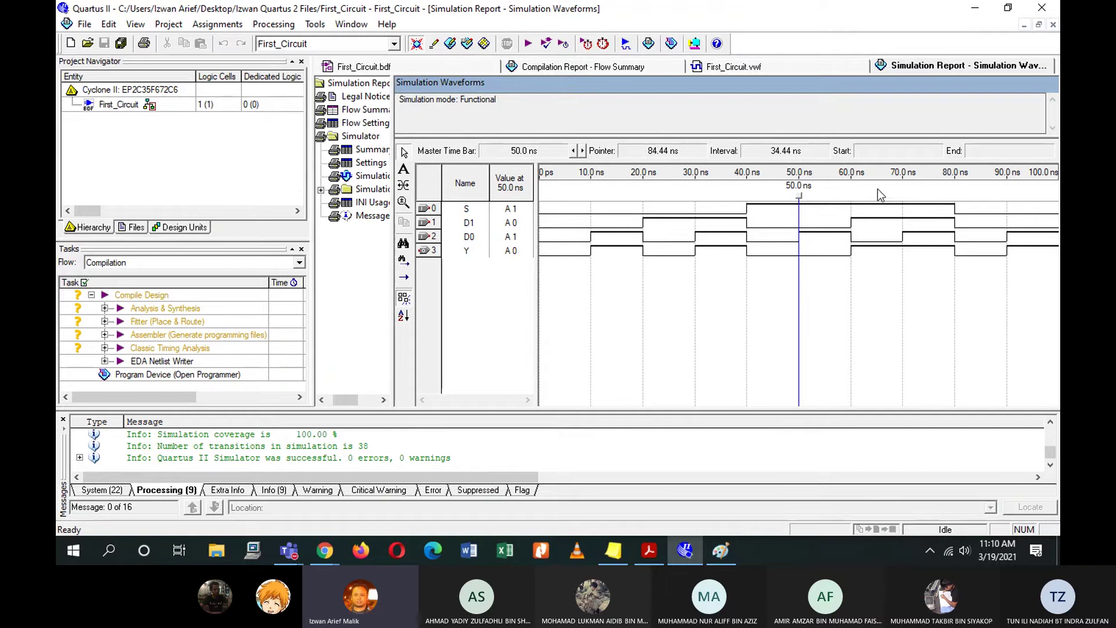
right_click(800, 197)
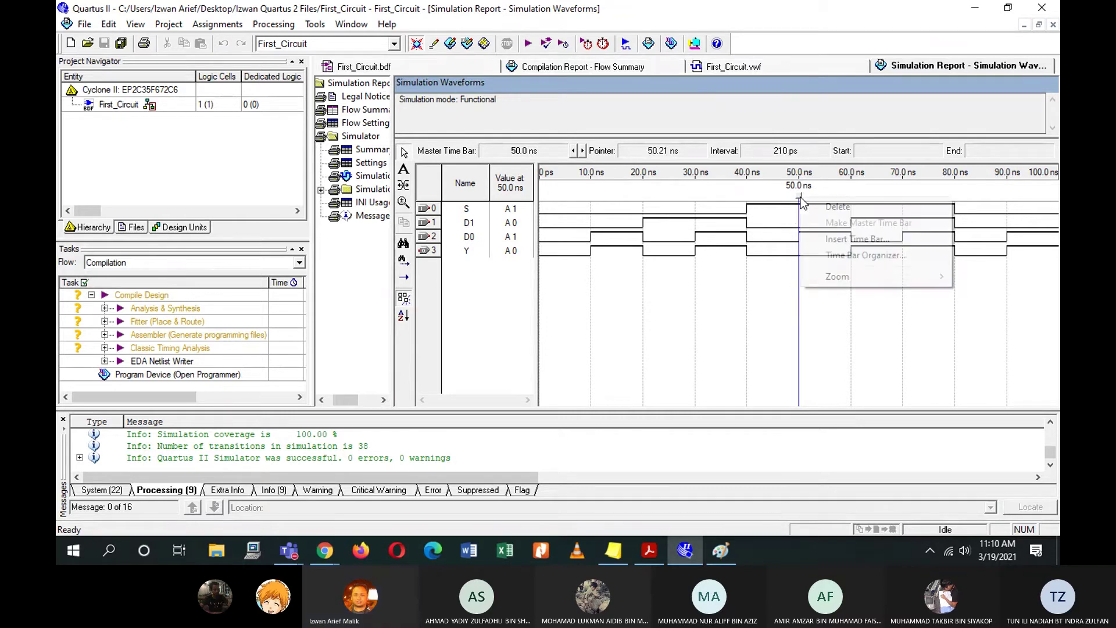
left_click(837, 207)
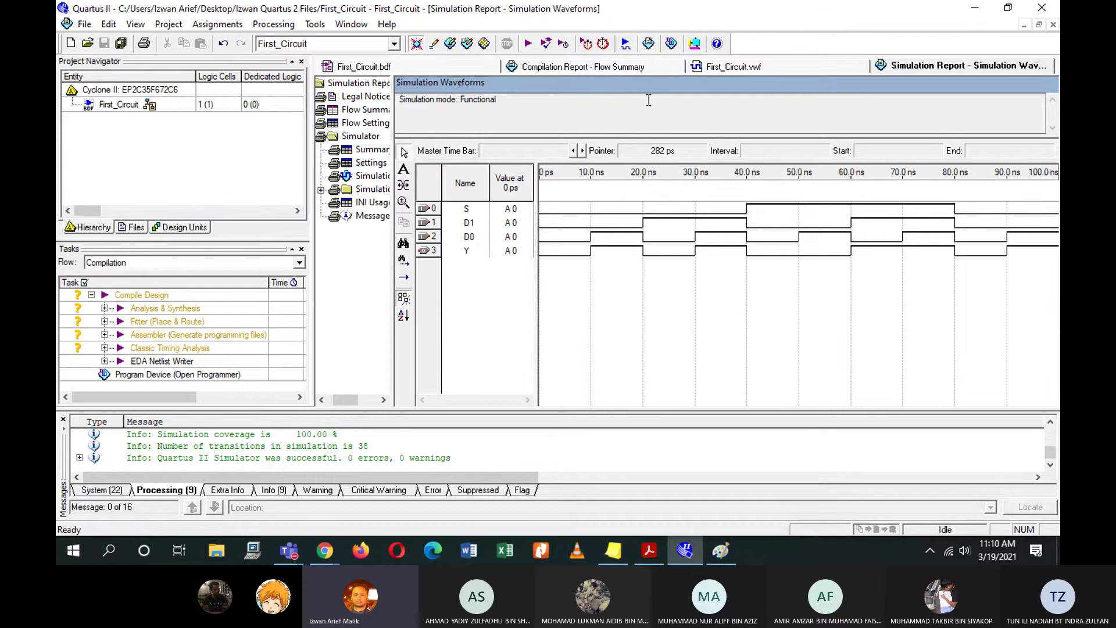
Change the simulation mode in the simulator settings to Timing for First_Circuit.vwf.
left_click(718, 70)
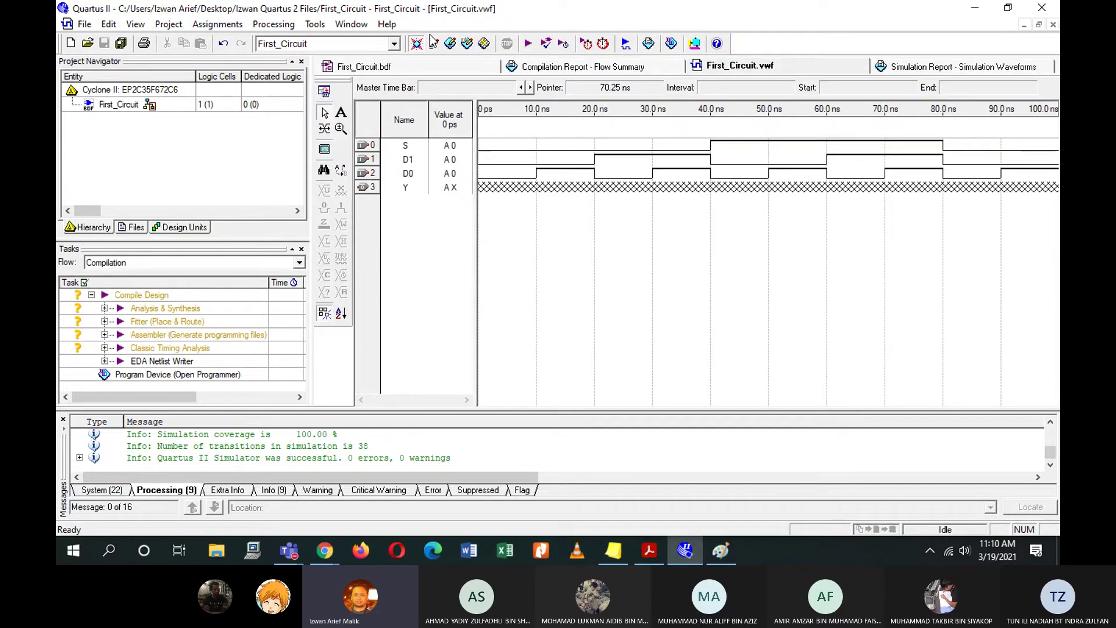
left_click(217, 24)
left_click(254, 103)
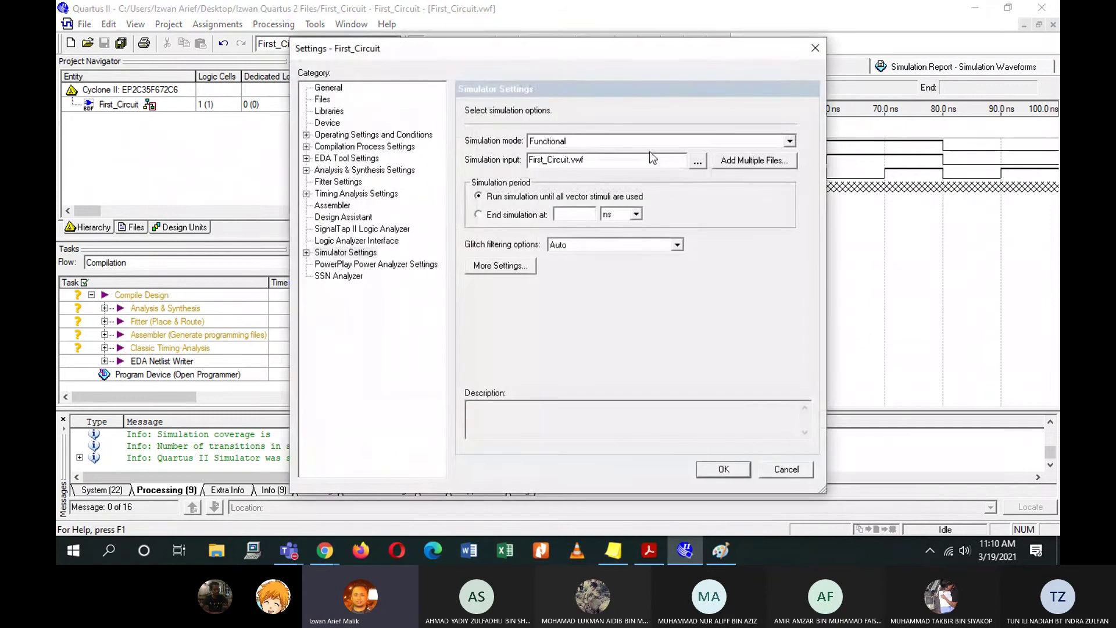
left_click(771, 141)
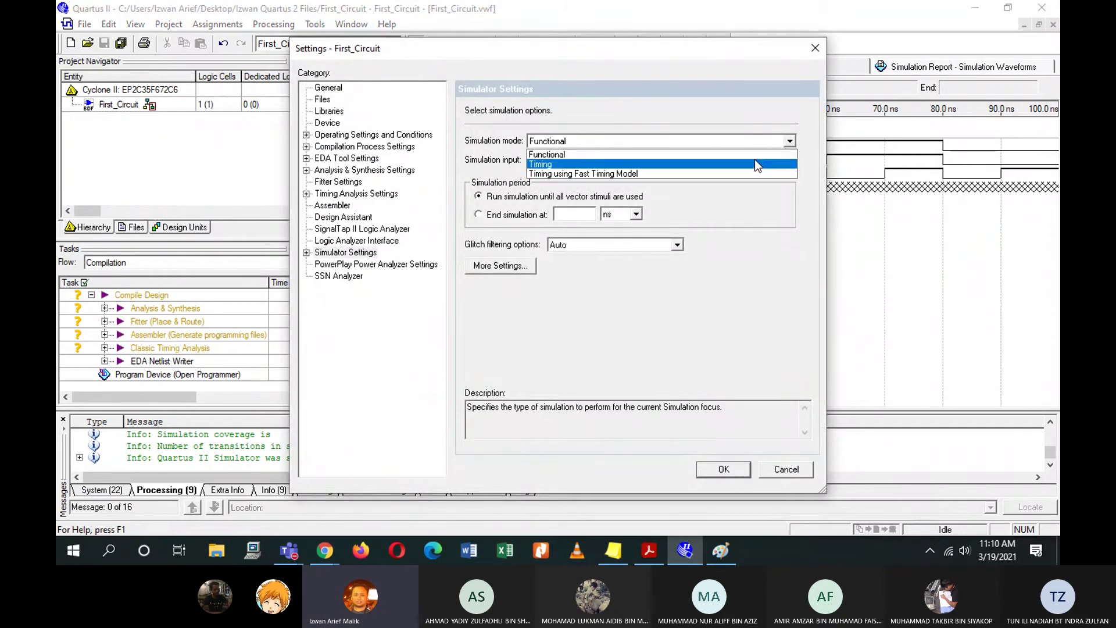
left_click(755, 162)
left_click(739, 468)
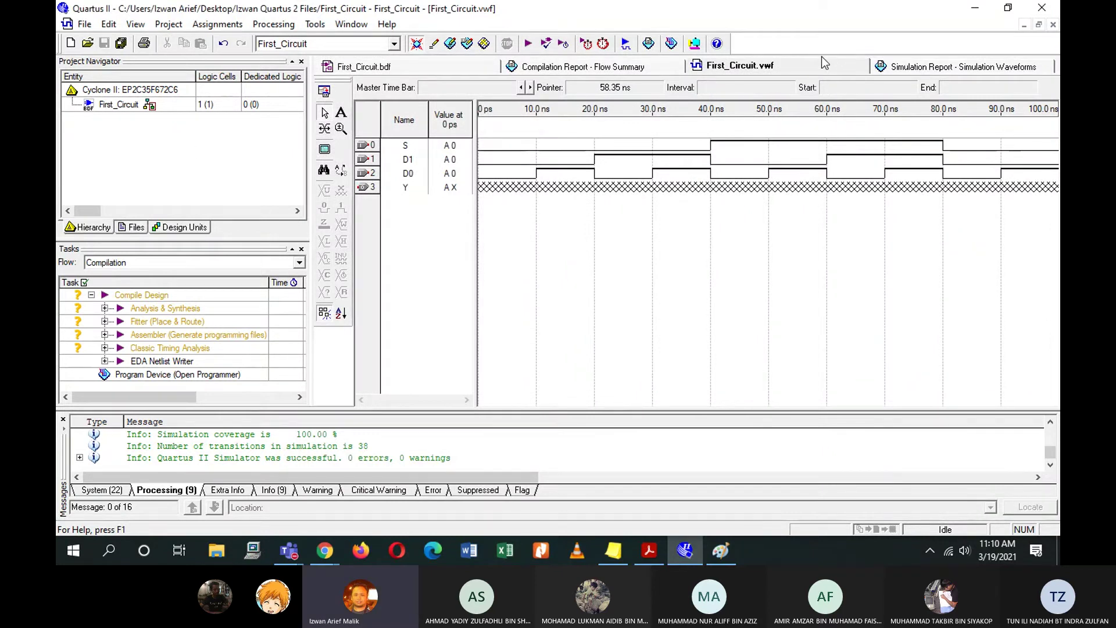
Generate the functional simulation netlist once more after the simulation mode change.
left_click(273, 24)
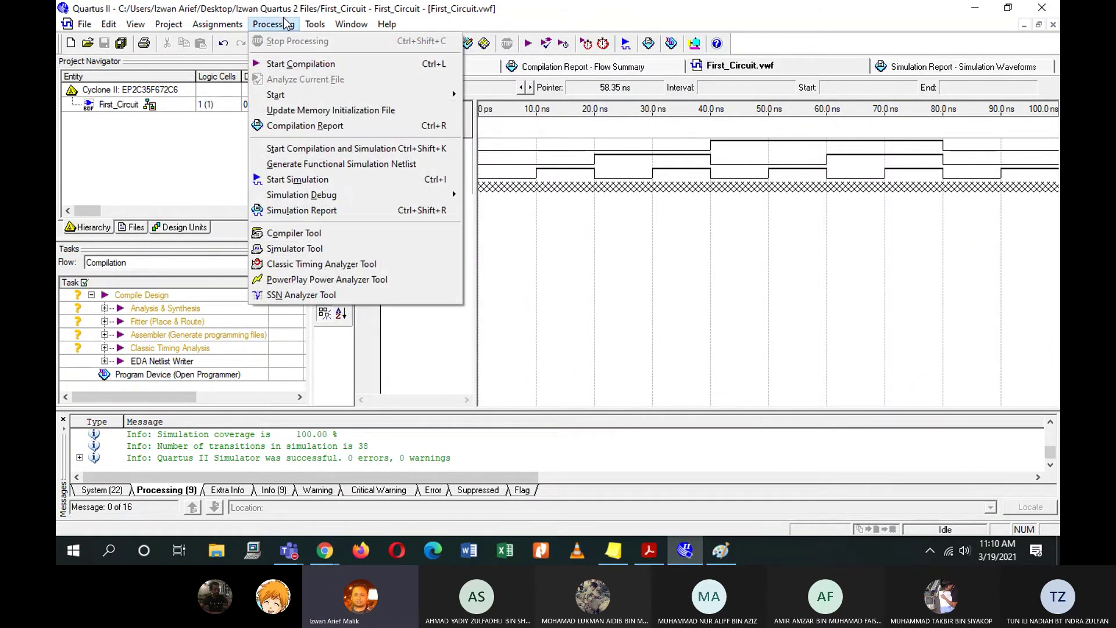
left_click(308, 164)
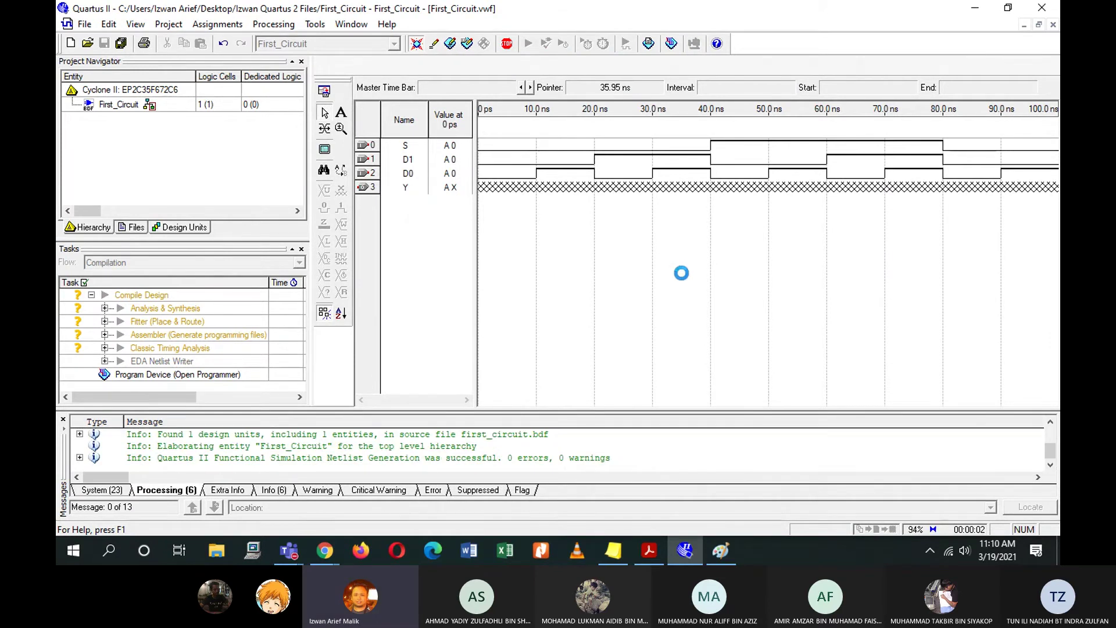
left_click(650, 307)
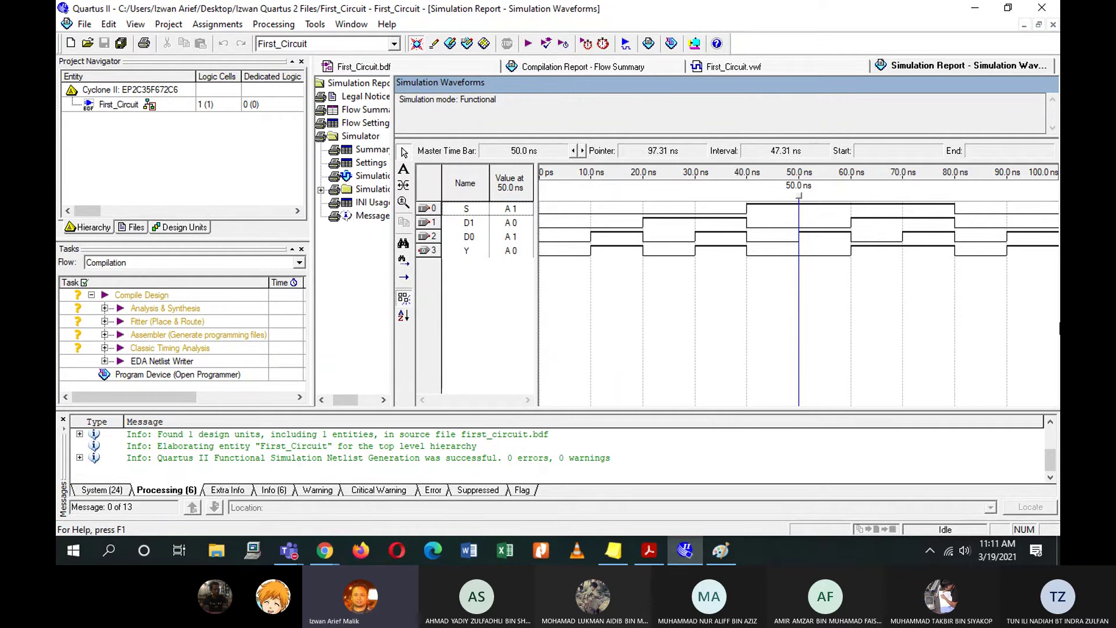
Run the timing simulation of First_Circuit.vwf and delete the 50 ns master time bar from its report.
left_click(723, 66)
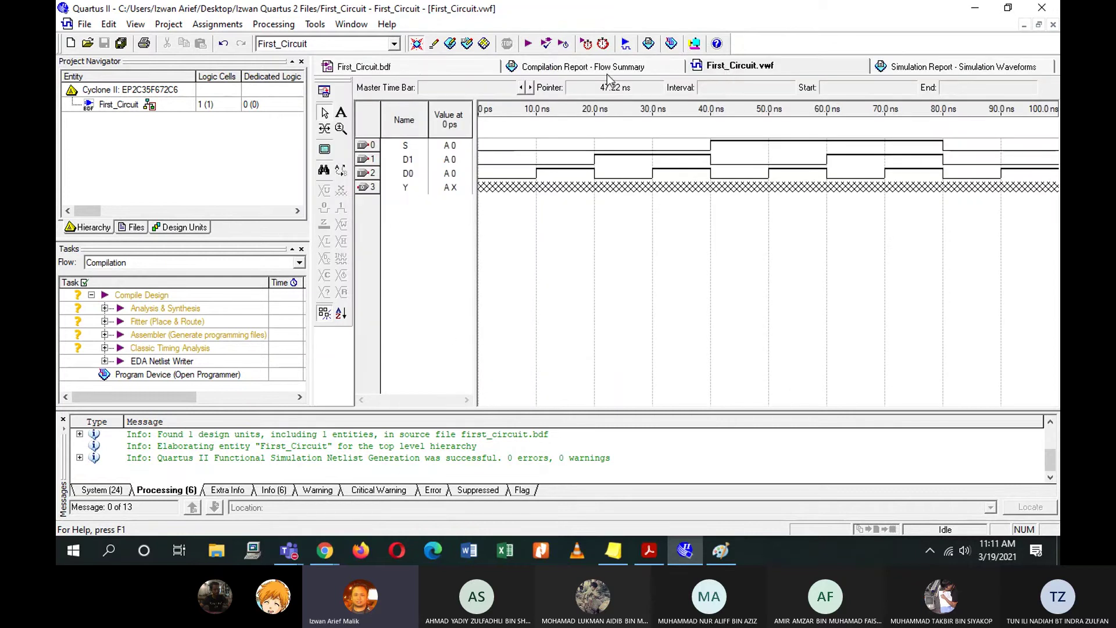
left_click(626, 46)
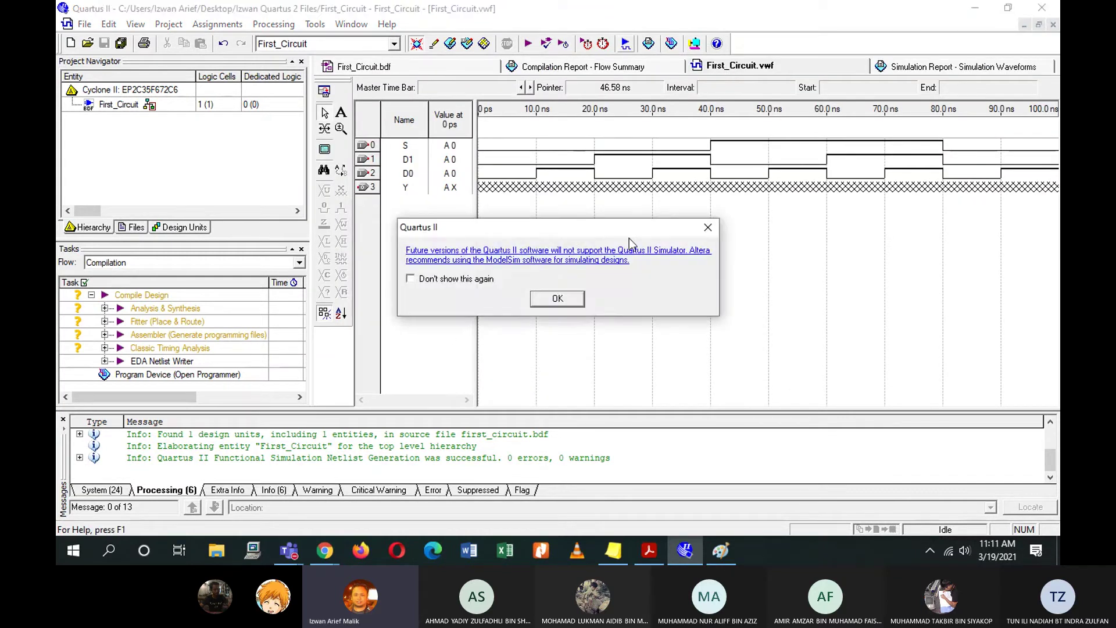
left_click(583, 297)
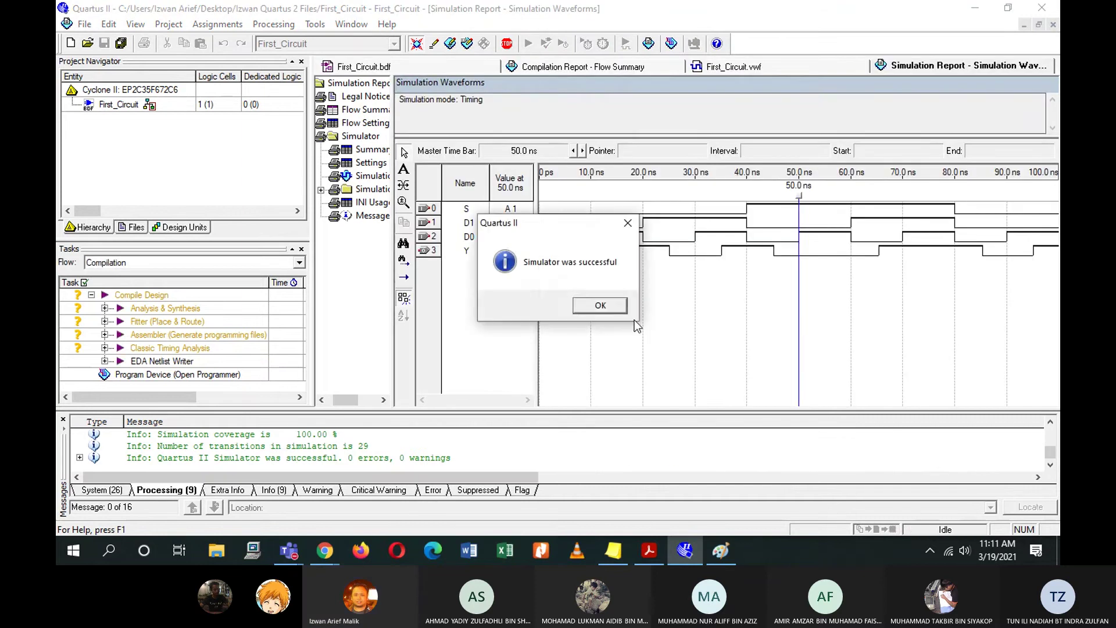
key("Return")
right_click(798, 195)
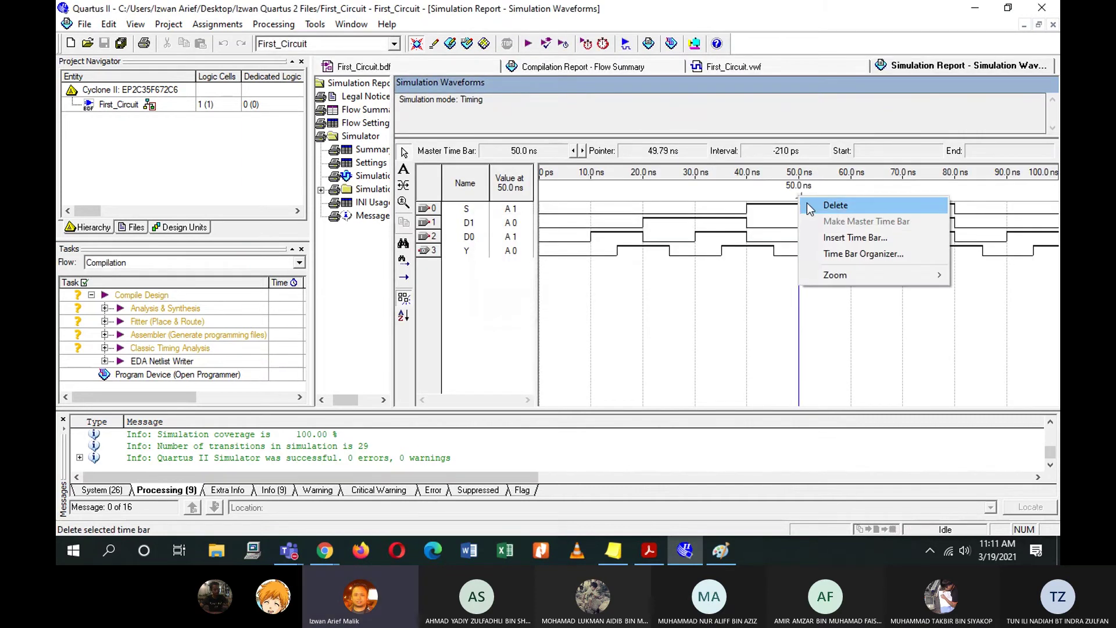
left_click(849, 206)
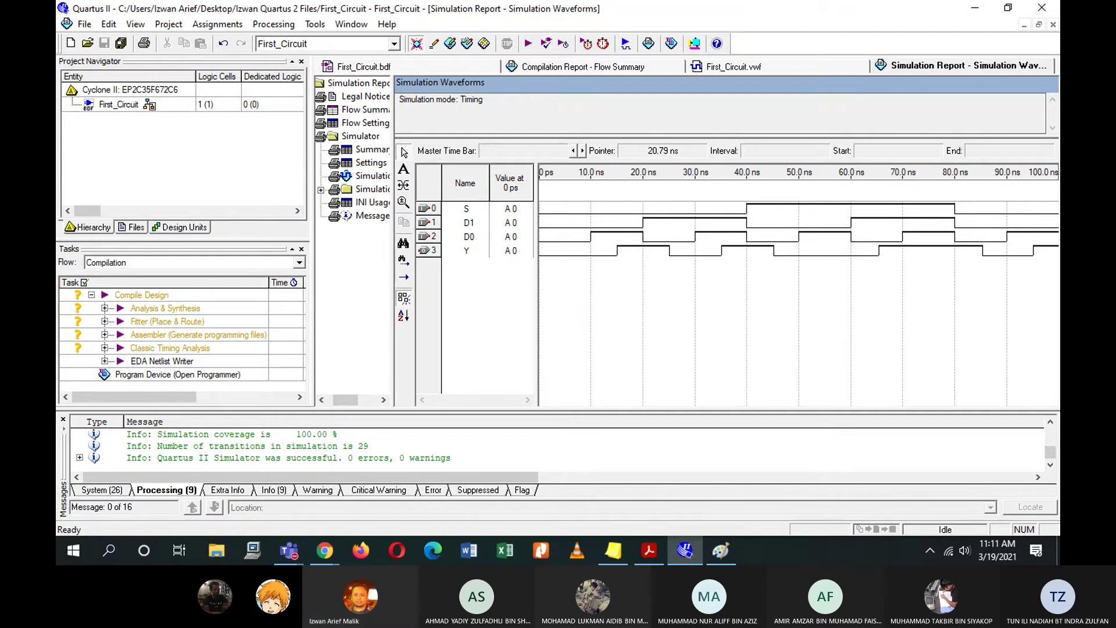
Check the multiplexer truth table in Paint and bring the timing simulation report back.
left_click(686, 550)
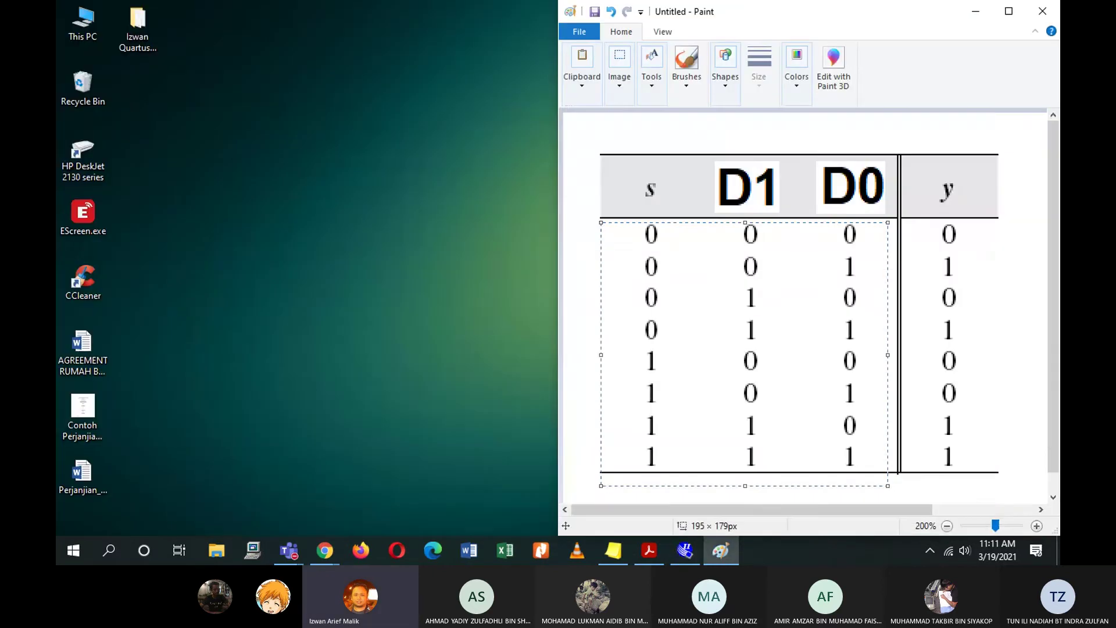
left_click(685, 551)
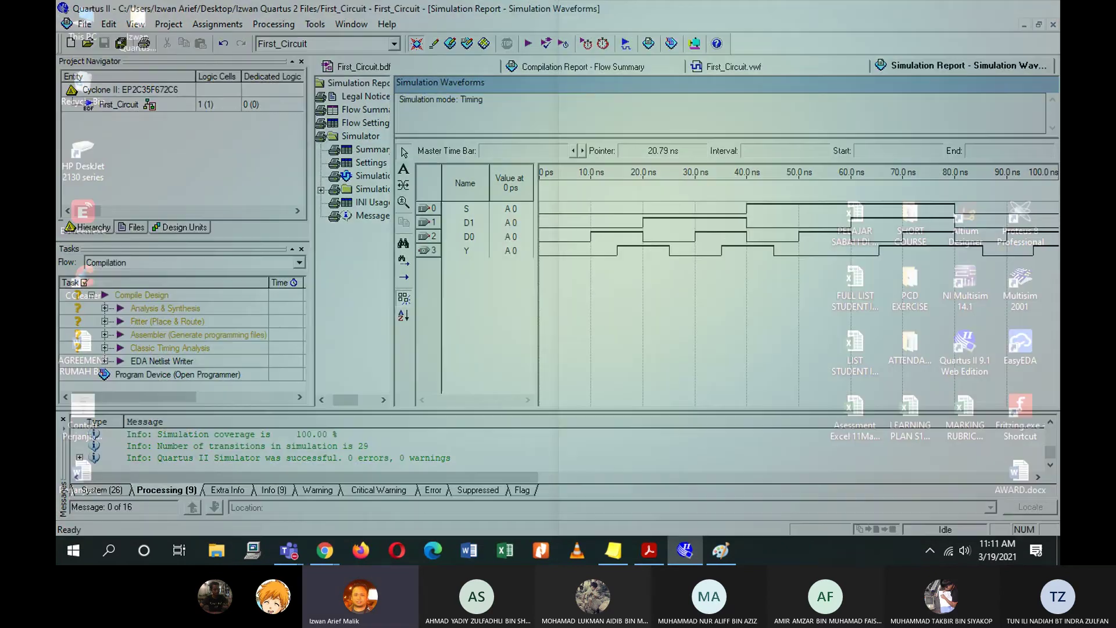
left_click(289, 551)
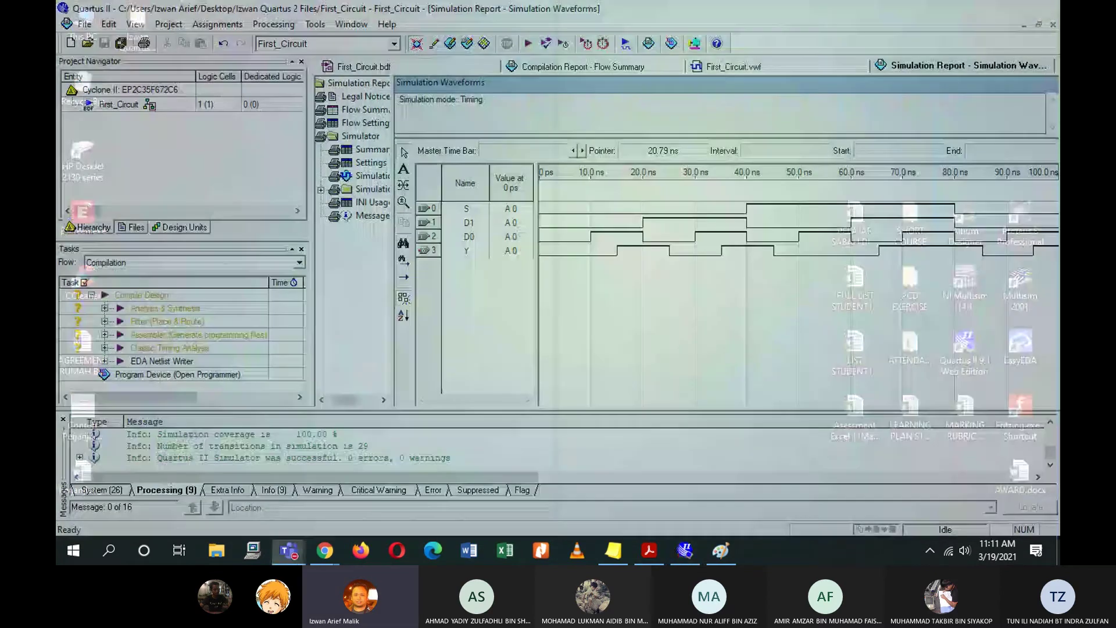
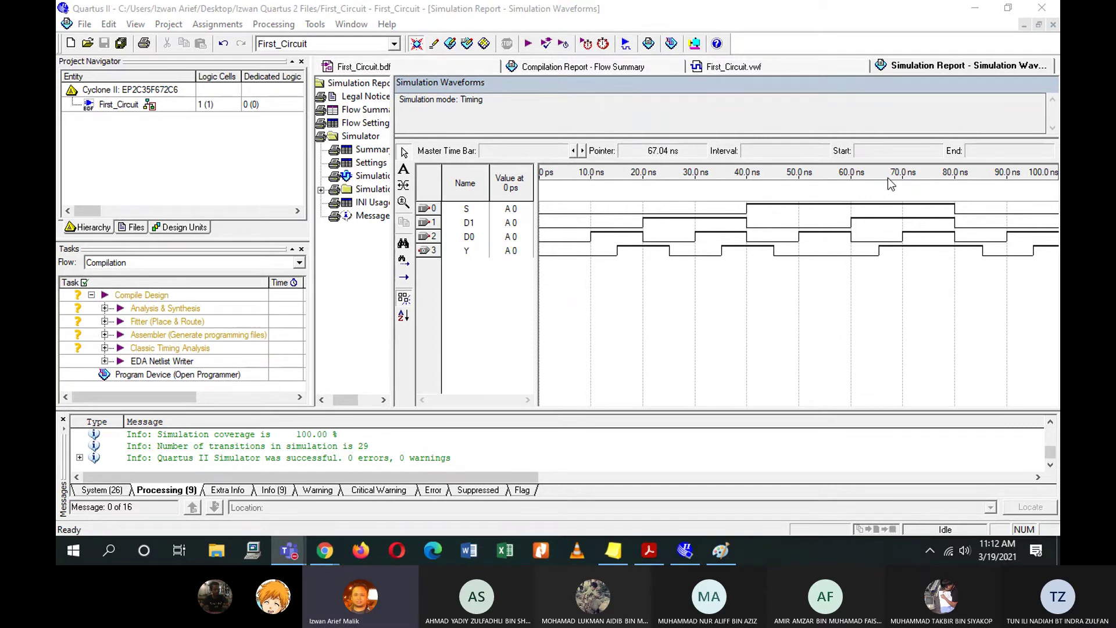
Switch to Paint, paste the screen capture of the timing simulation report, and maximize the window to view its waveforms.
left_click(721, 551)
key("ctrl+v")
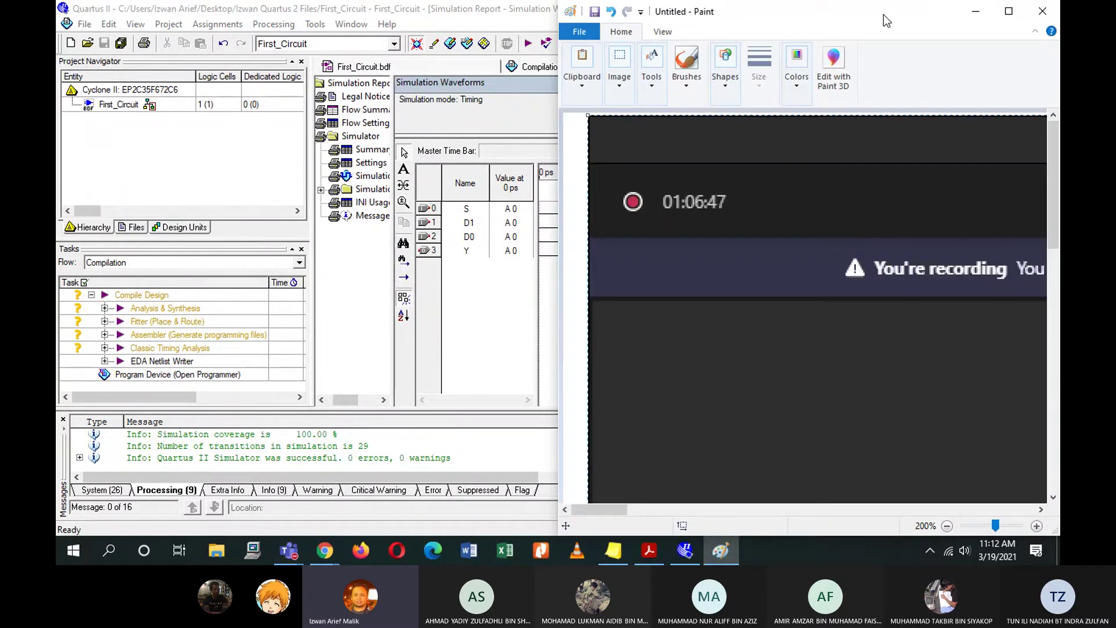
left_click(1009, 11)
scroll(820, 179, "right", 15)
left_click_drag(145, 160, 56, 139)
scroll(545, 247, "down", 3, "ctrl")
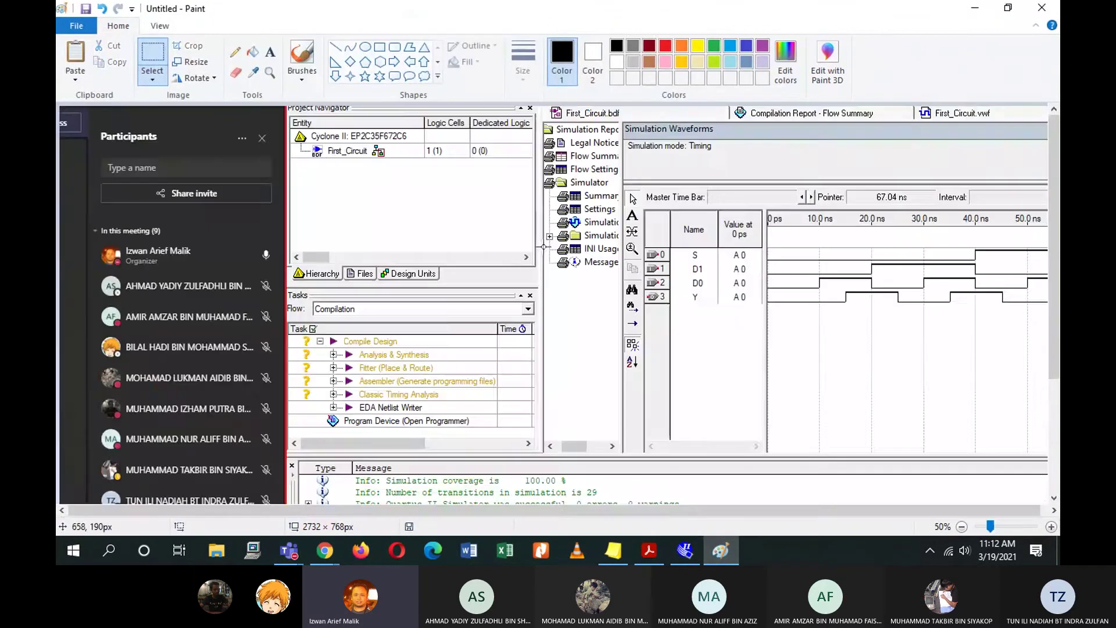
Clear the stray selection on the canvas and paste the screen capture again at 100% zoom.
left_click(382, 190)
scroll(382, 190, "up", 2, "ctrl")
left_click_drag(762, 311, 390, 337)
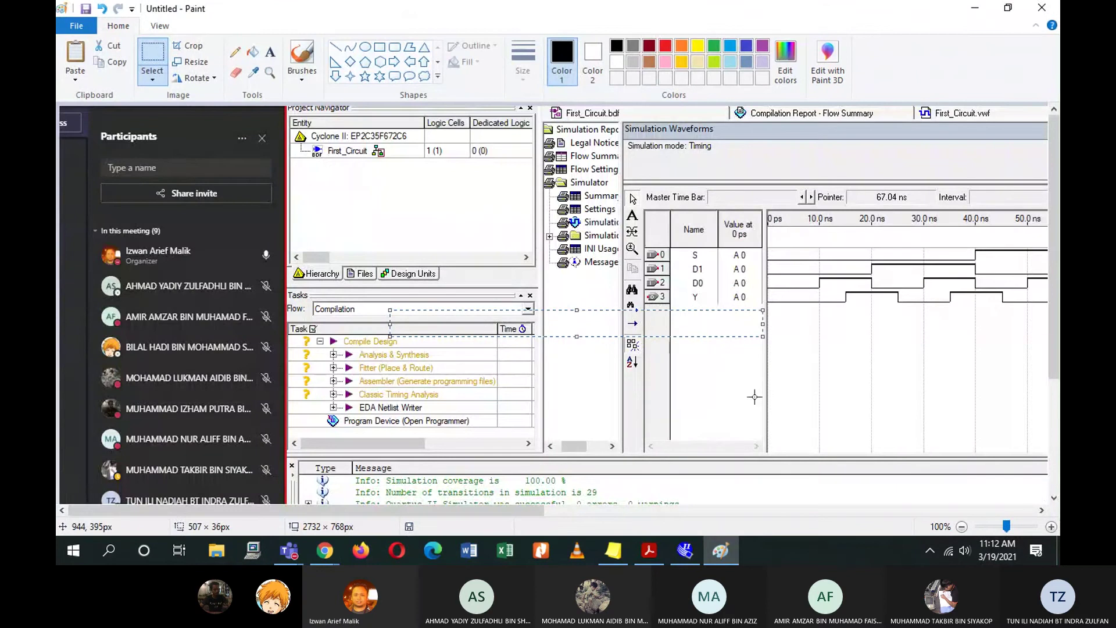
left_click(755, 398)
key("ctrl+v")
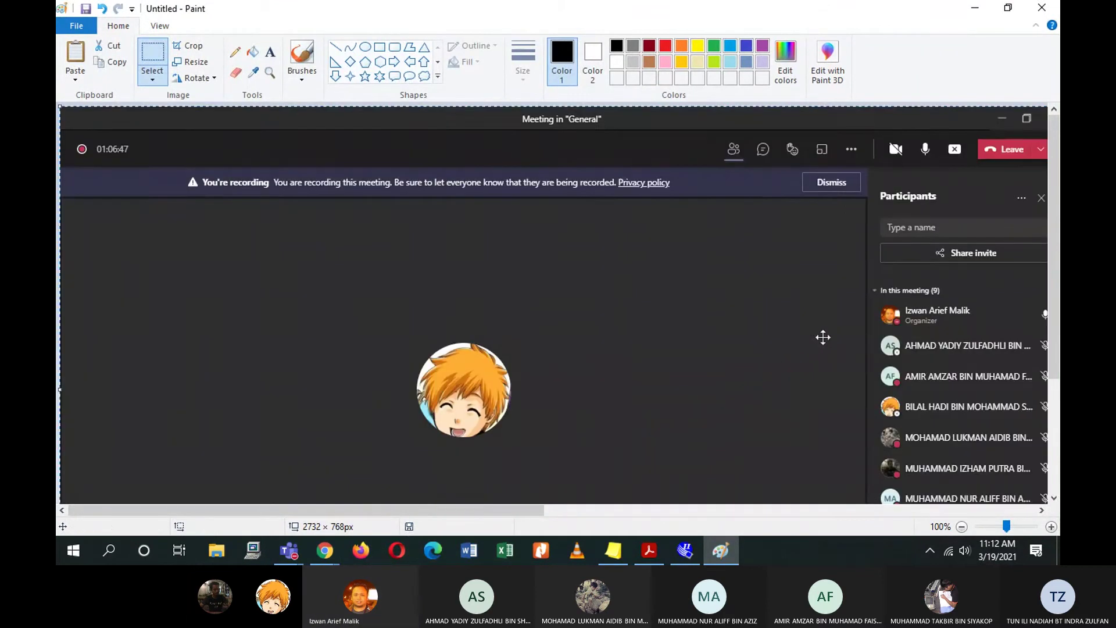
Copy the timing waveform area out of the pasted screen capture, undo the capture, and paste only that area at the canvas corner.
left_click_drag(821, 337, 69, 306)
left_click_drag(813, 284, 416, 274)
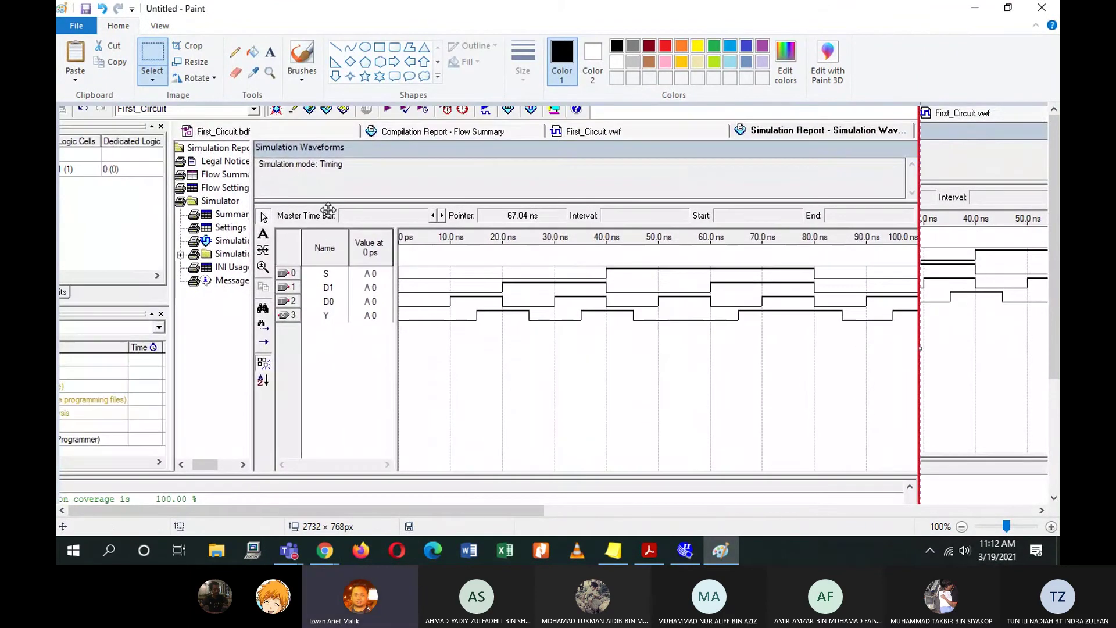
mouse_move(254, 140)
left_mouse_down()
mouse_move(424, 277)
mouse_move(867, 361)
mouse_move(910, 362)
mouse_move(905, 348)
left_mouse_up()
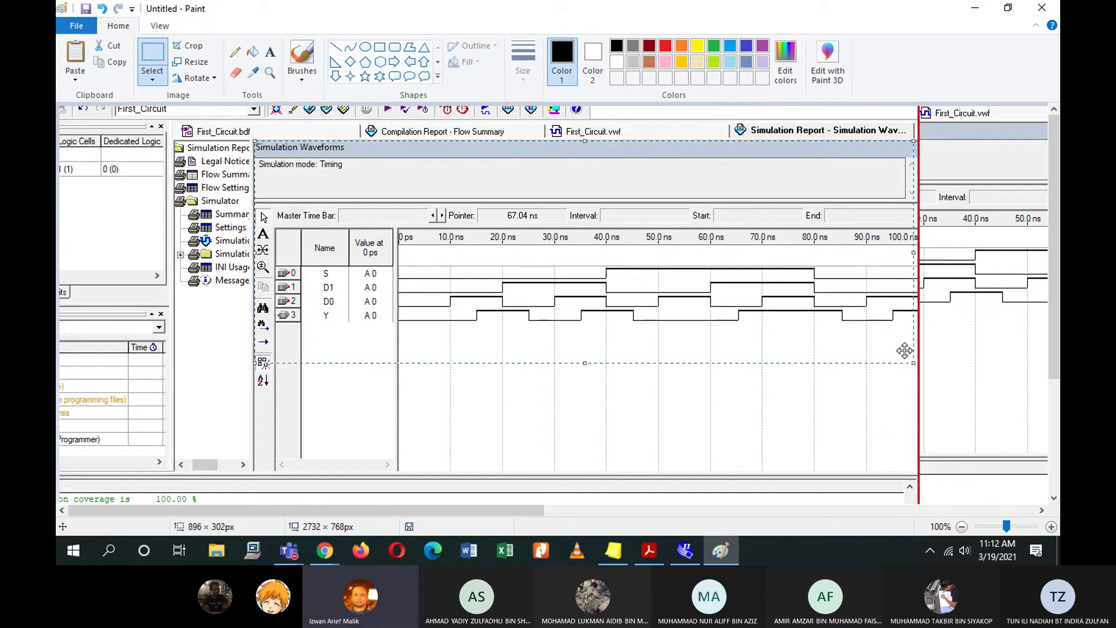
key("ctrl+z")
key("ctrl+z")
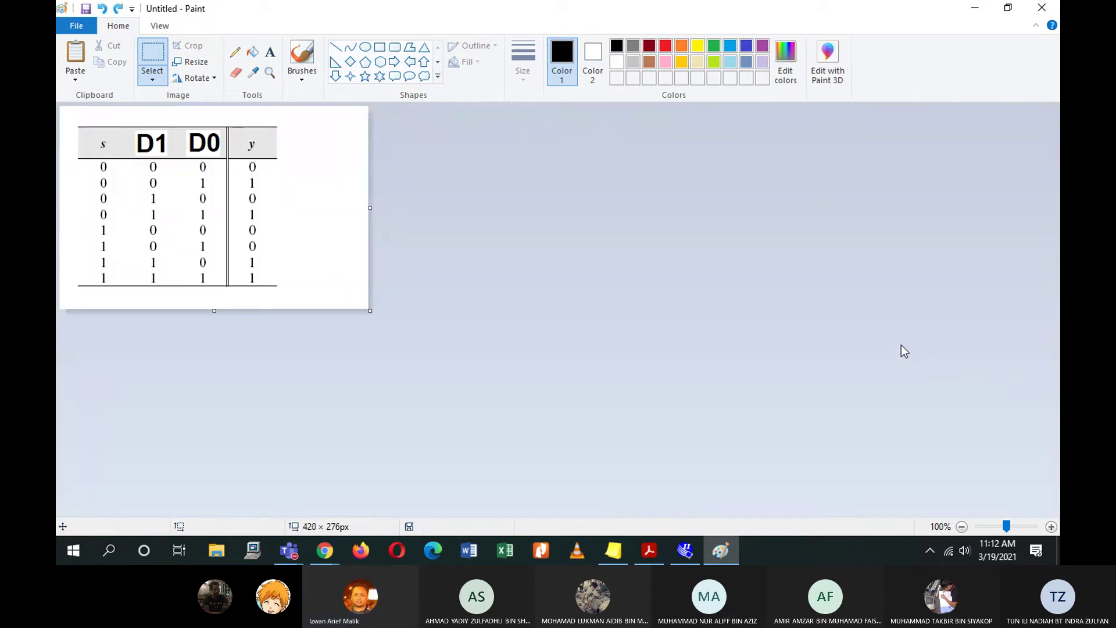
key("ctrl+v")
left_click(678, 397)
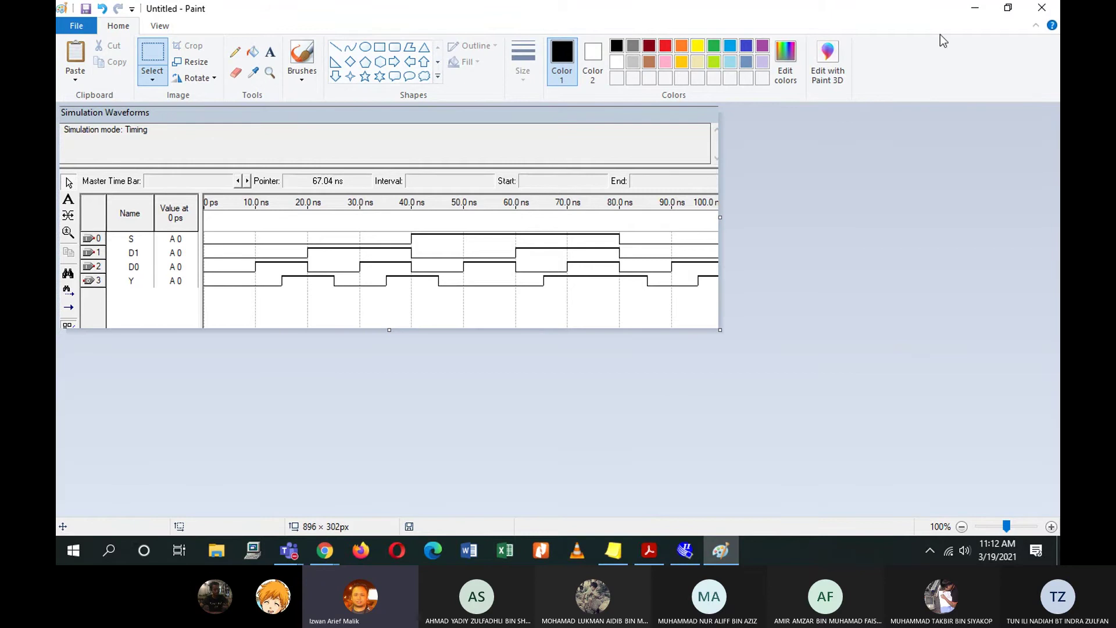
Switch to Quartus II and set the simulation mode to Functional in the simulator settings of First_Circuit.
left_click(975, 8)
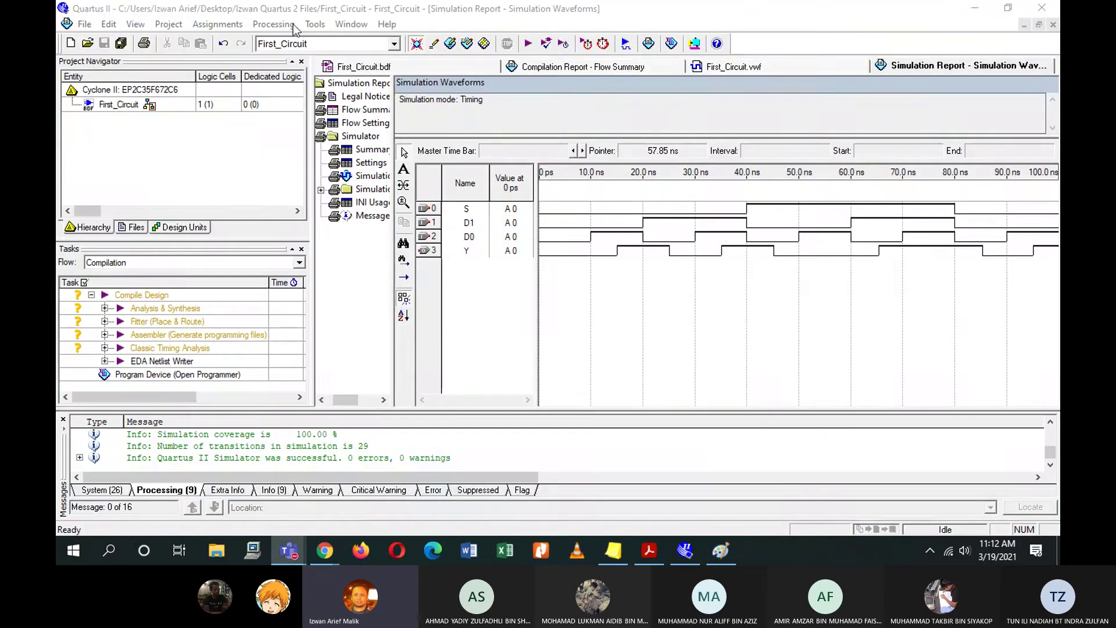
left_click(202, 24)
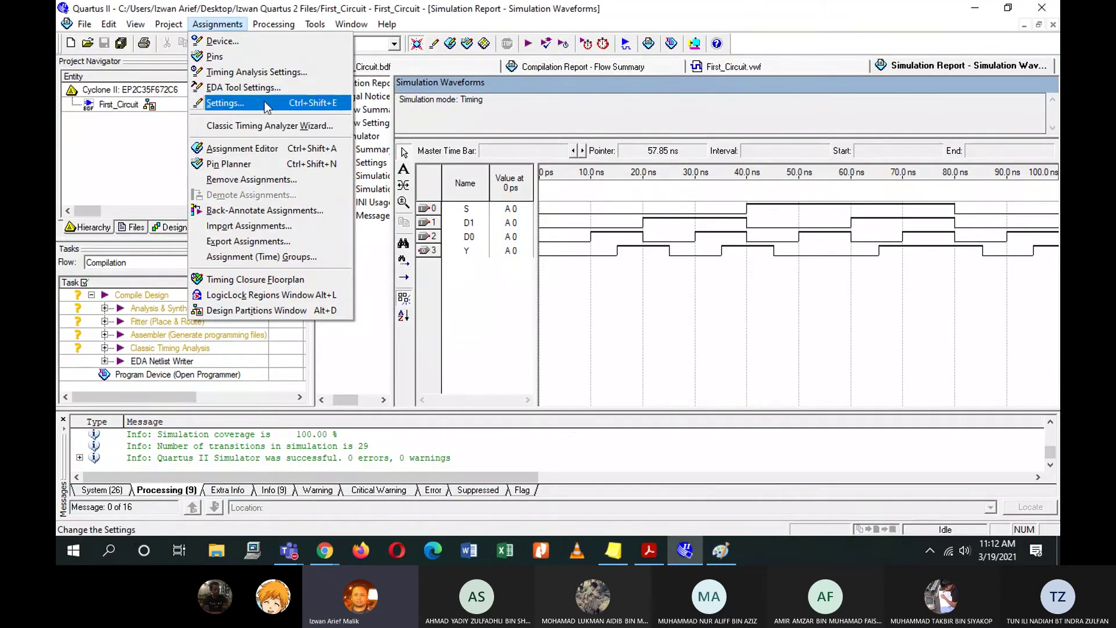
left_click(232, 110)
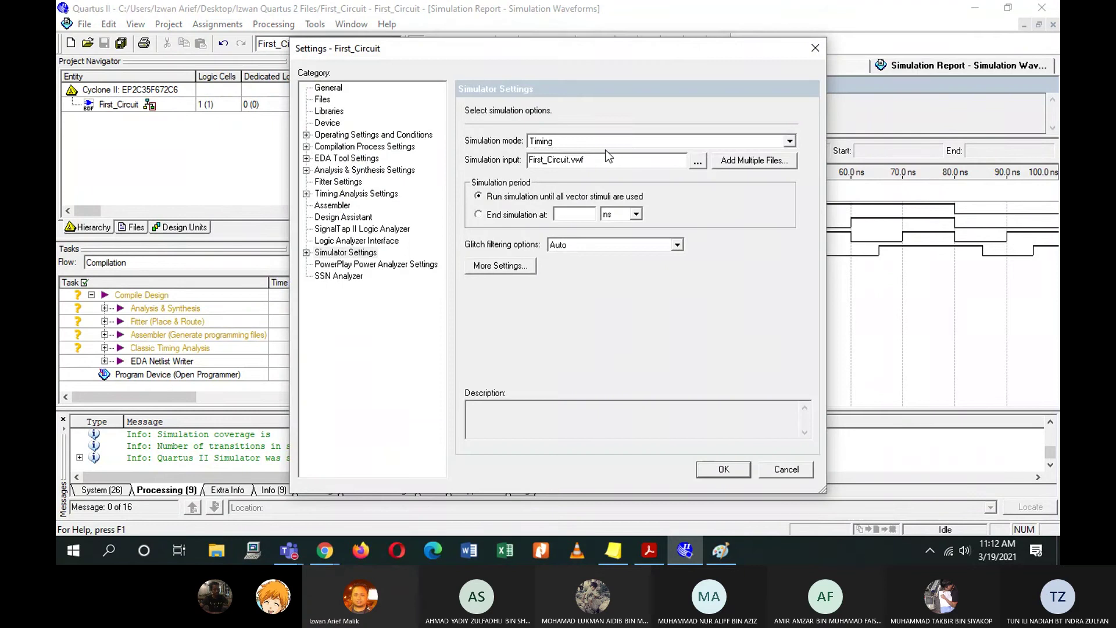
left_click(604, 141)
left_click(598, 150)
left_click(716, 471)
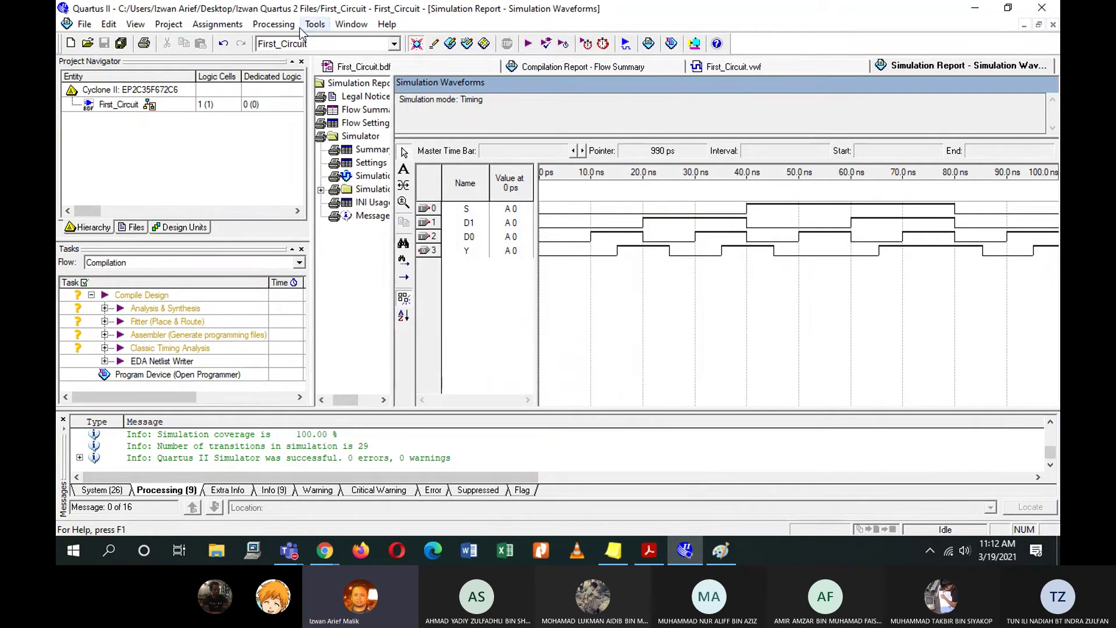
Generate the functional simulation netlist and run the functional simulation of First_Circuit.vwf.
left_click(273, 24)
left_click(325, 158)
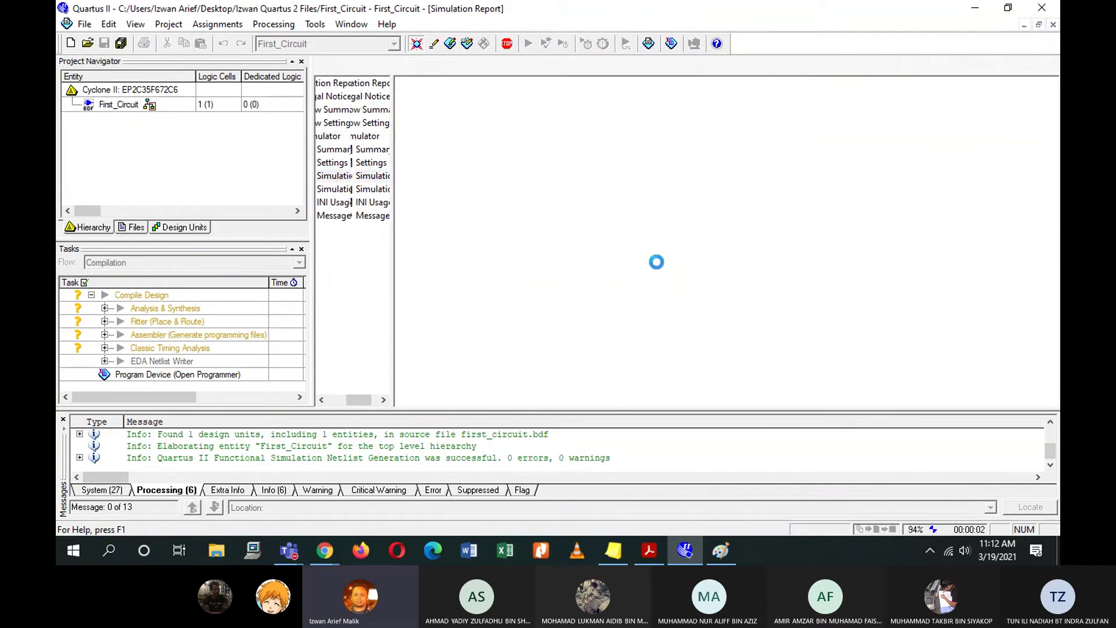
left_click(639, 304)
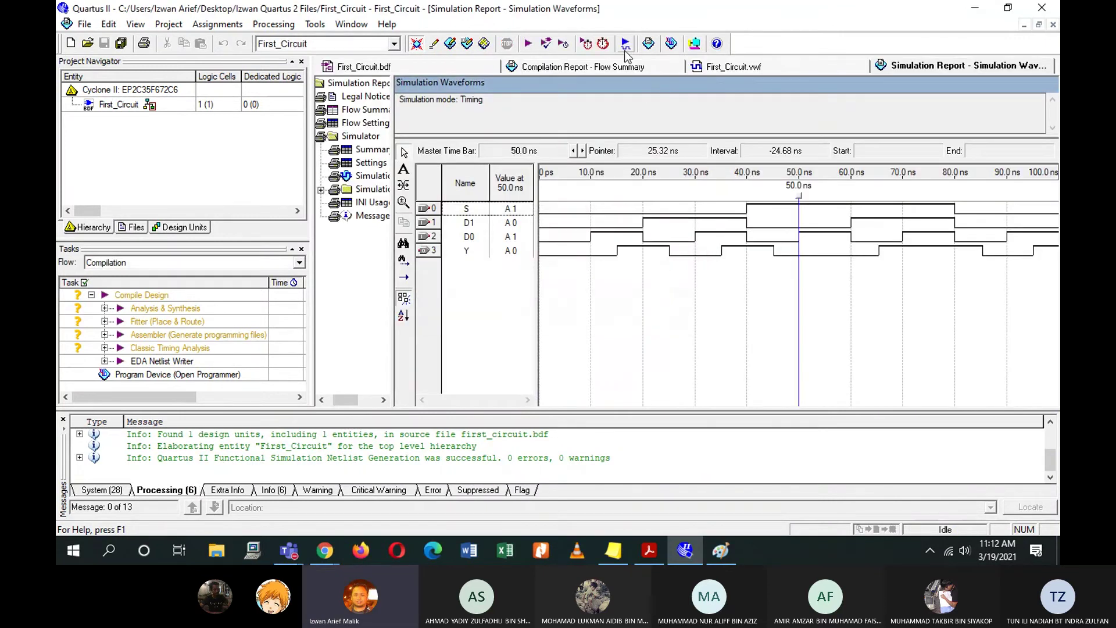
left_click(625, 45)
left_click(570, 303)
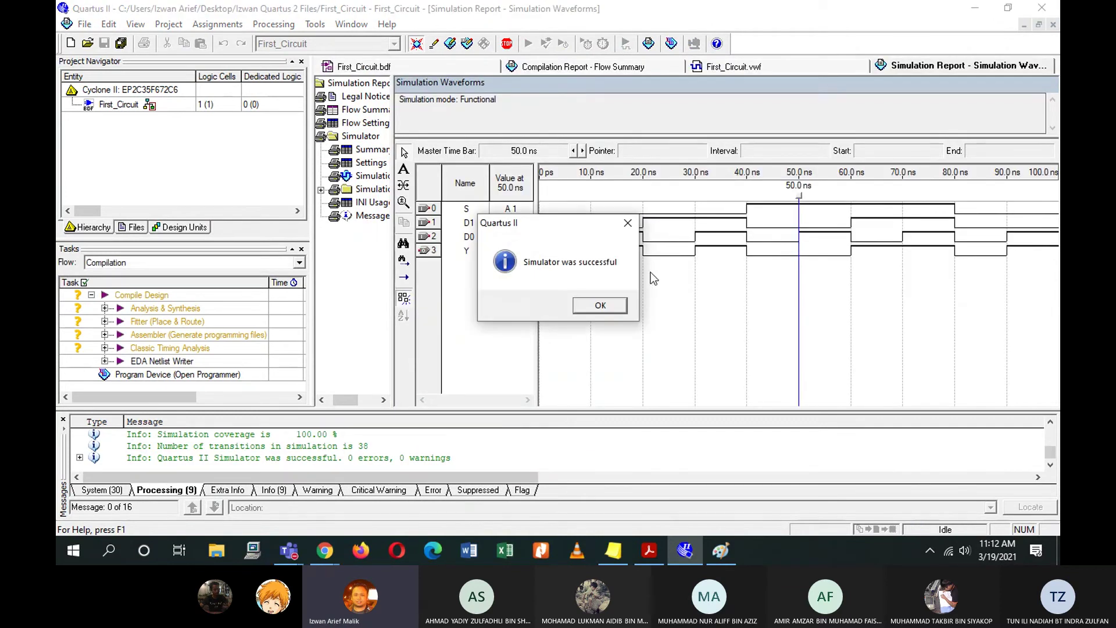
left_click(598, 306)
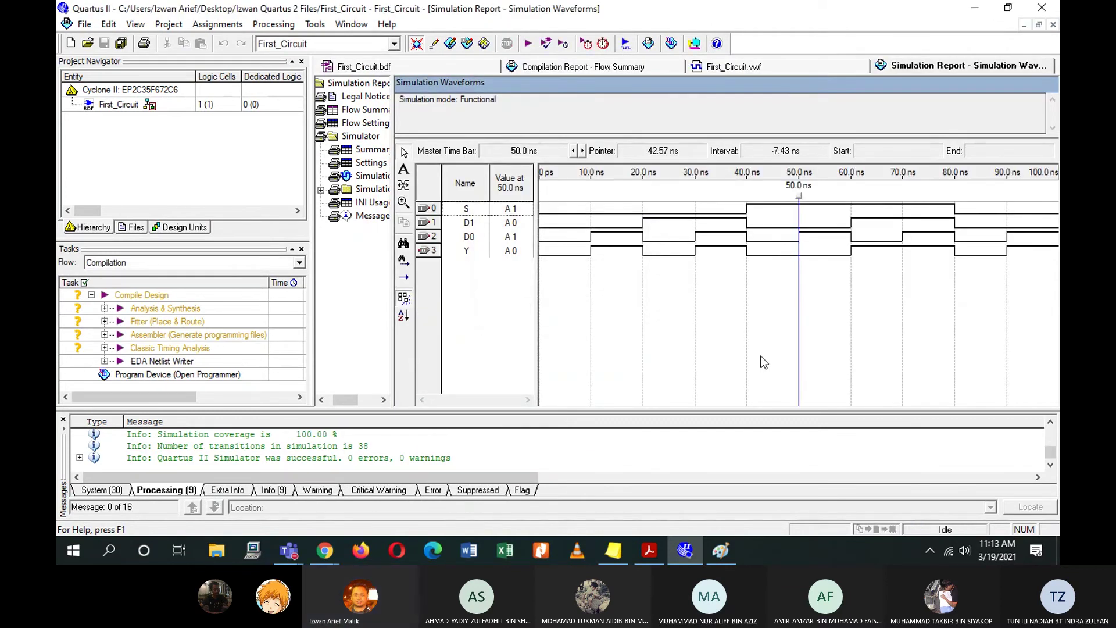
Paste the screen capture of the functional report into Paint, copy its waveform area, and undo the full capture.
left_click(722, 550)
key("ctrl+v")
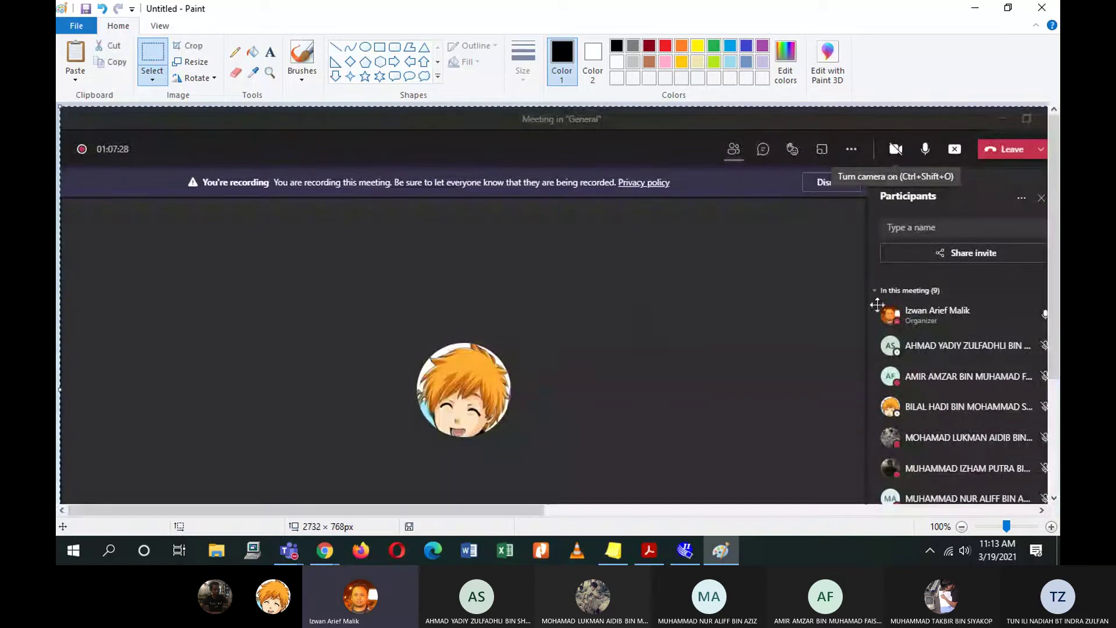
left_click_drag(877, 304, 132, 263)
left_click_drag(643, 316, 135, 285)
left_click_drag(183, 218, 224, 234)
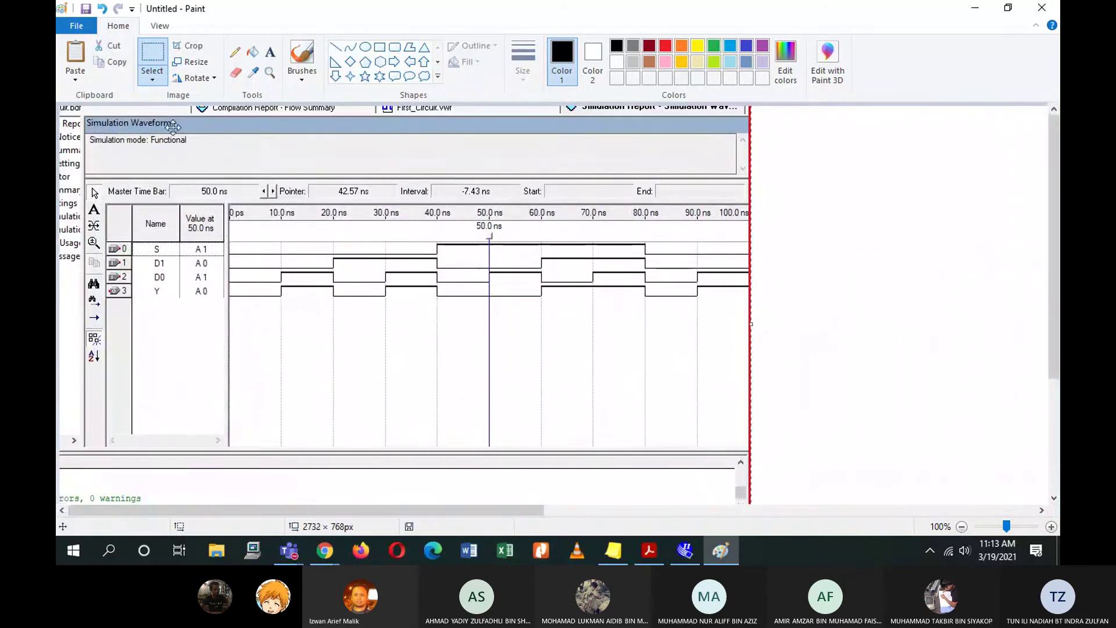
left_click(152, 60)
left_click_drag(86, 125, 730, 322)
key("ctrl+z")
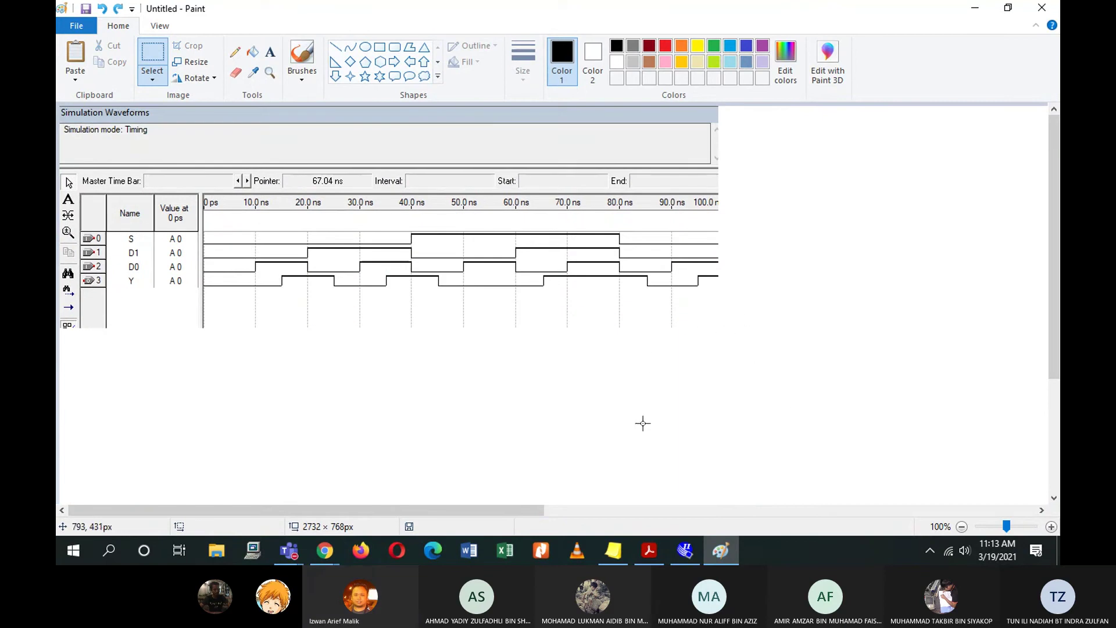
Paste the functional waveform area and place it below the timing waveforms, viewing both at 100% zoom.
key("ctrl+v")
left_click_drag(563, 256, 555, 521)
scroll(877, 410, "down", 3)
left_click(852, 404)
scroll(853, 405, "up", 1, "ctrl")
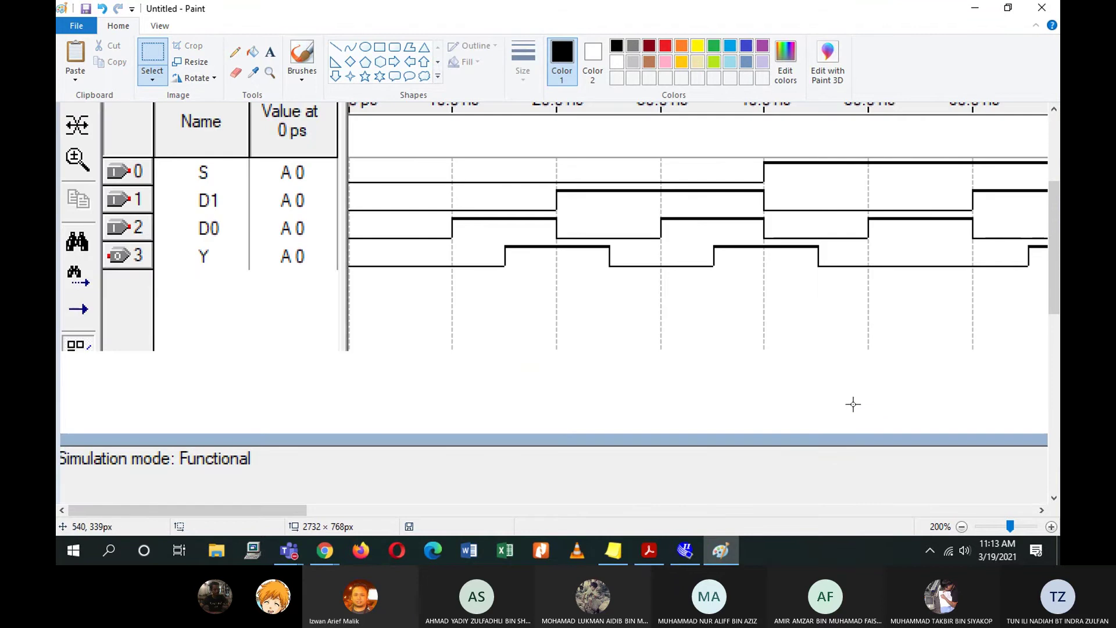
scroll(755, 390, "down", 1, "ctrl")
left_click(770, 375)
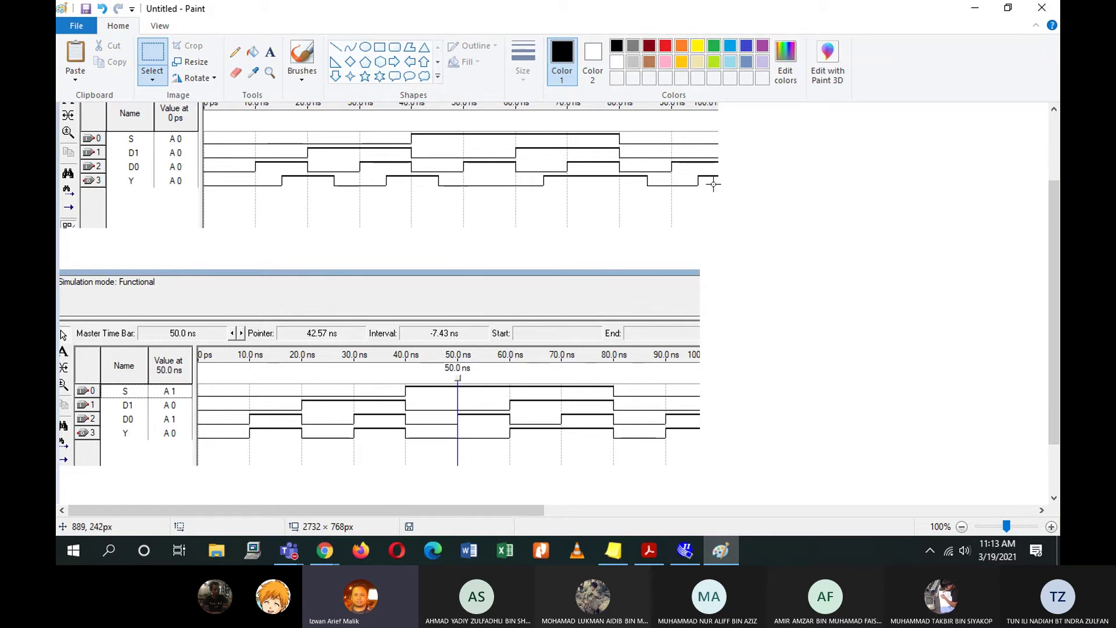
Add the text labels "Timing" beside the upper waveforms and "Functional" beside the lower ones.
left_click(270, 51)
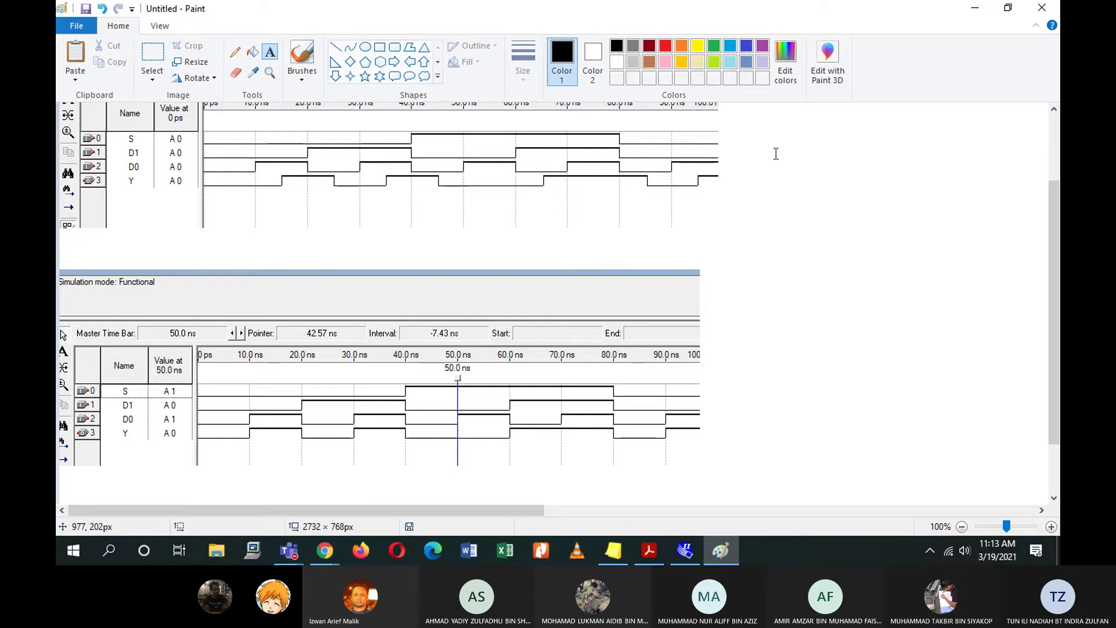
left_click(740, 152)
type("Timing")
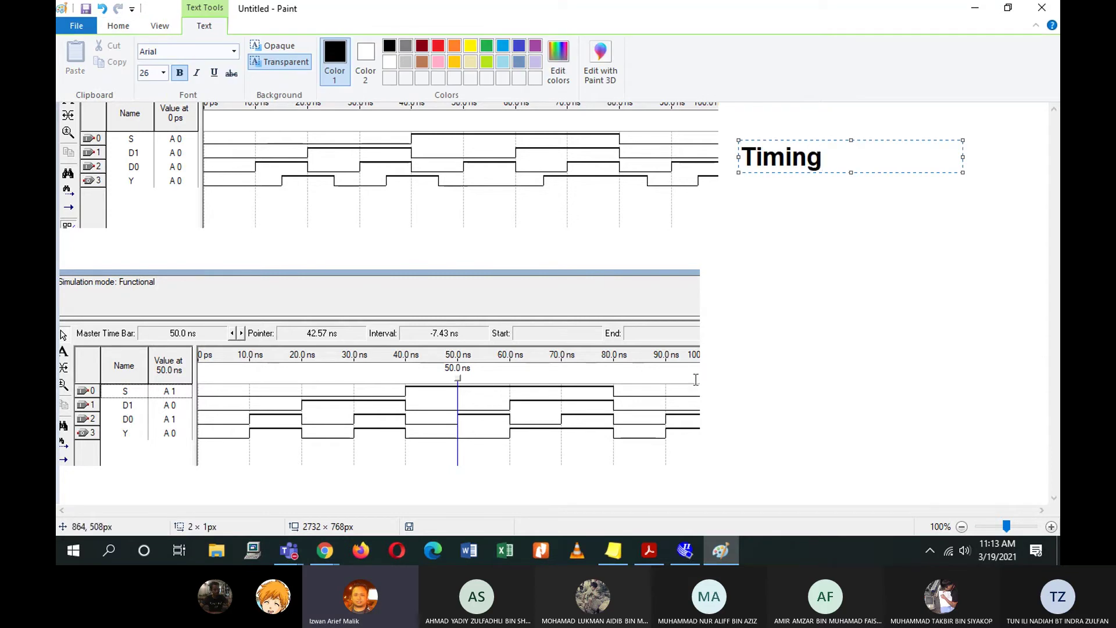
left_click(734, 356)
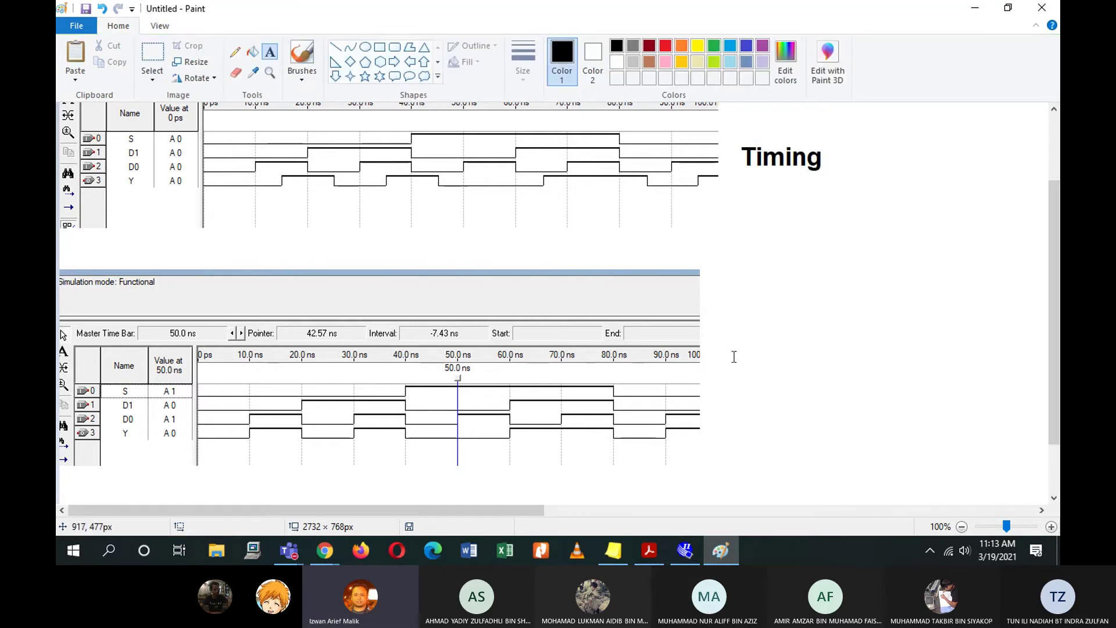
left_click(733, 356)
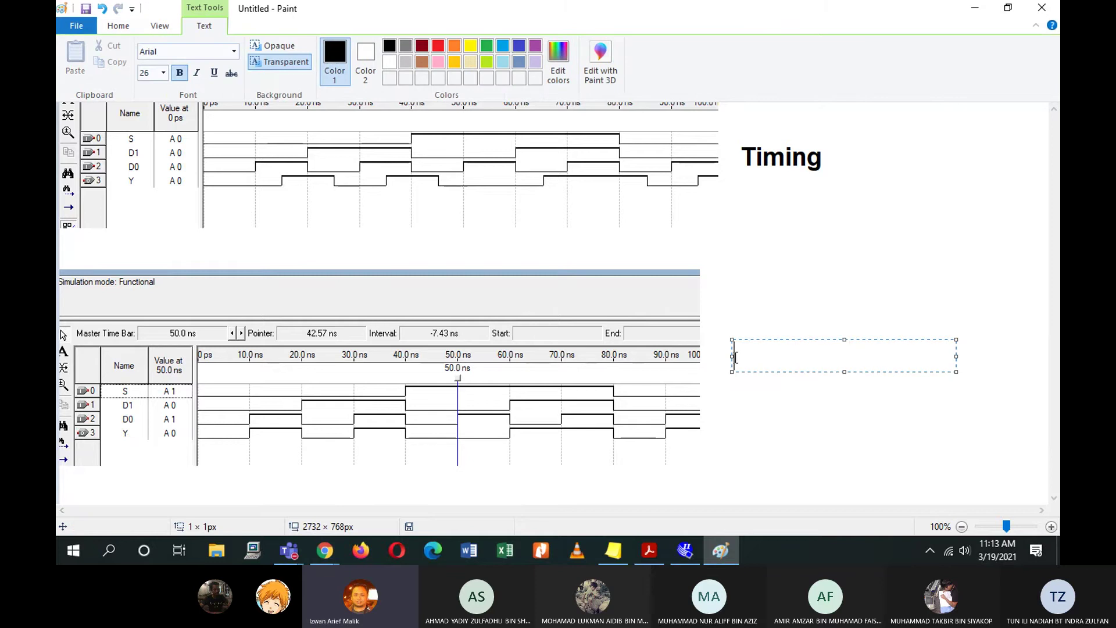
type("Functional")
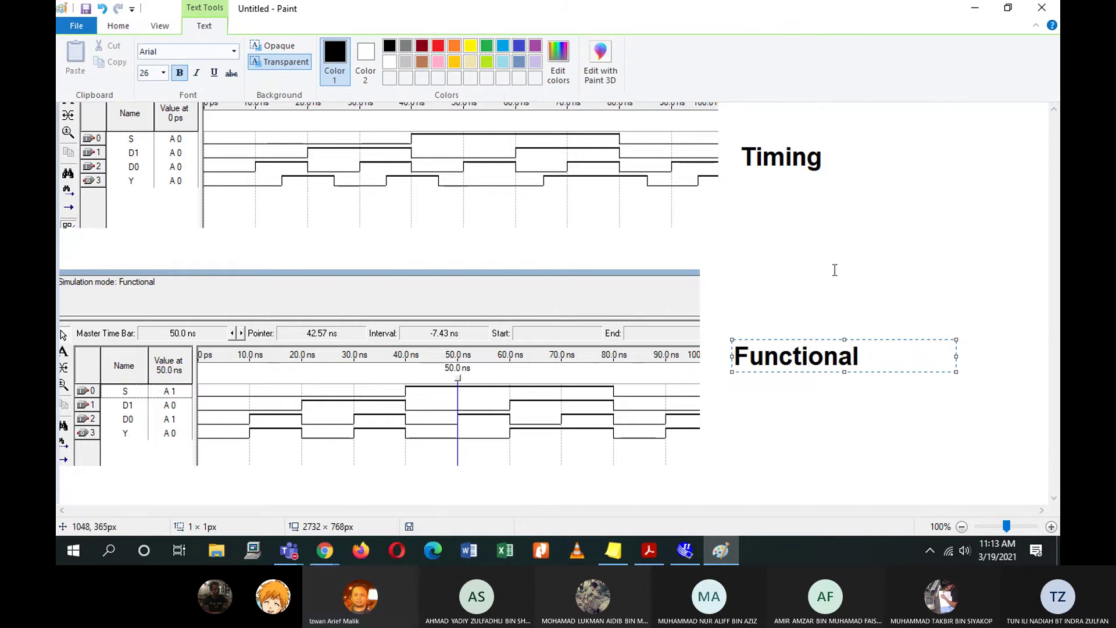
left_click(866, 244)
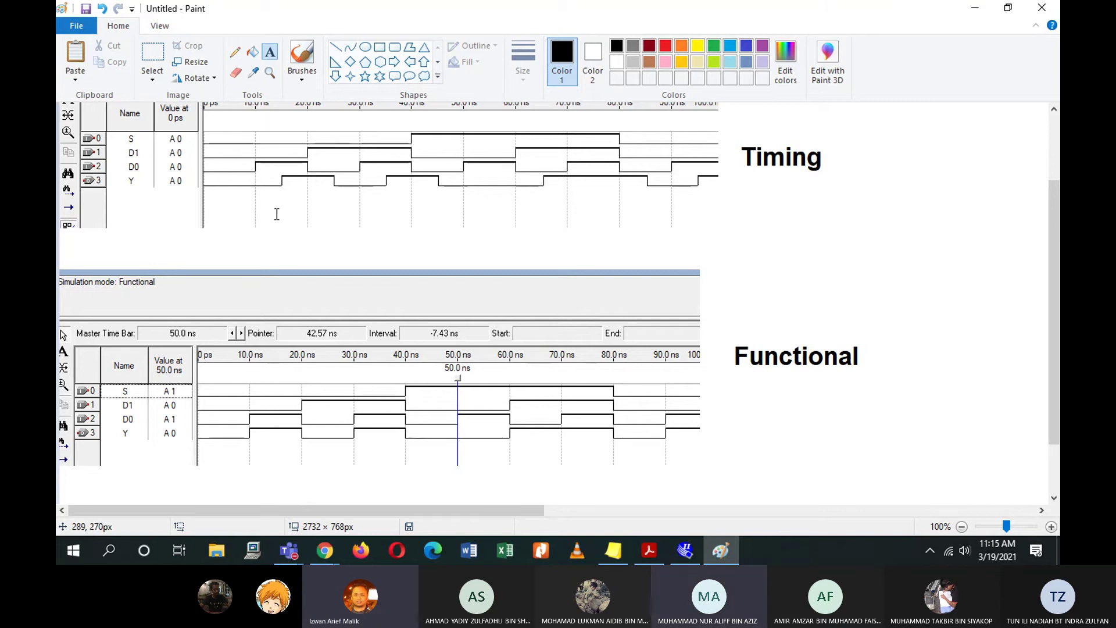
Review both labelled waveforms, examine the multiplexer schematic First_Circuit.bdf in Quartus II, and return to Paint.
left_click_drag(1057, 232, 1057, 202)
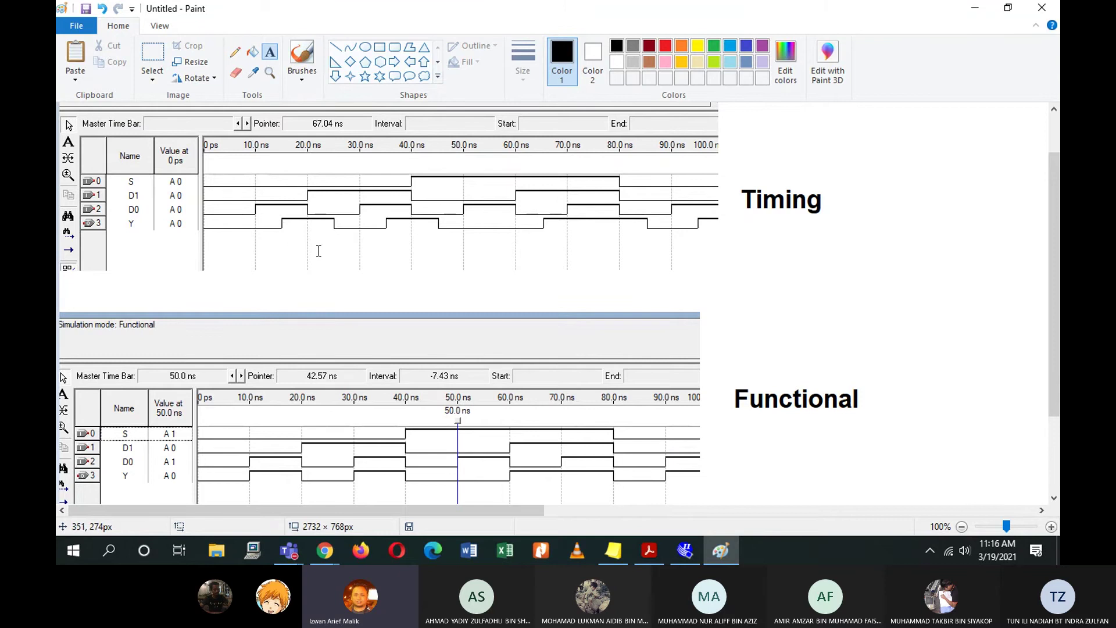
left_click(670, 546)
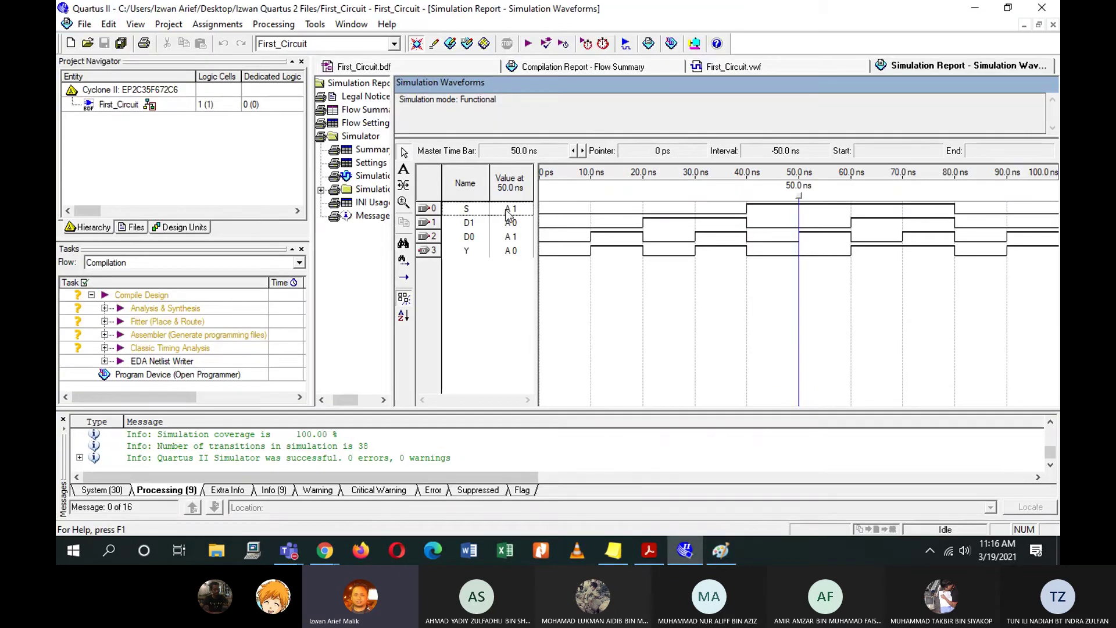
left_click(455, 67)
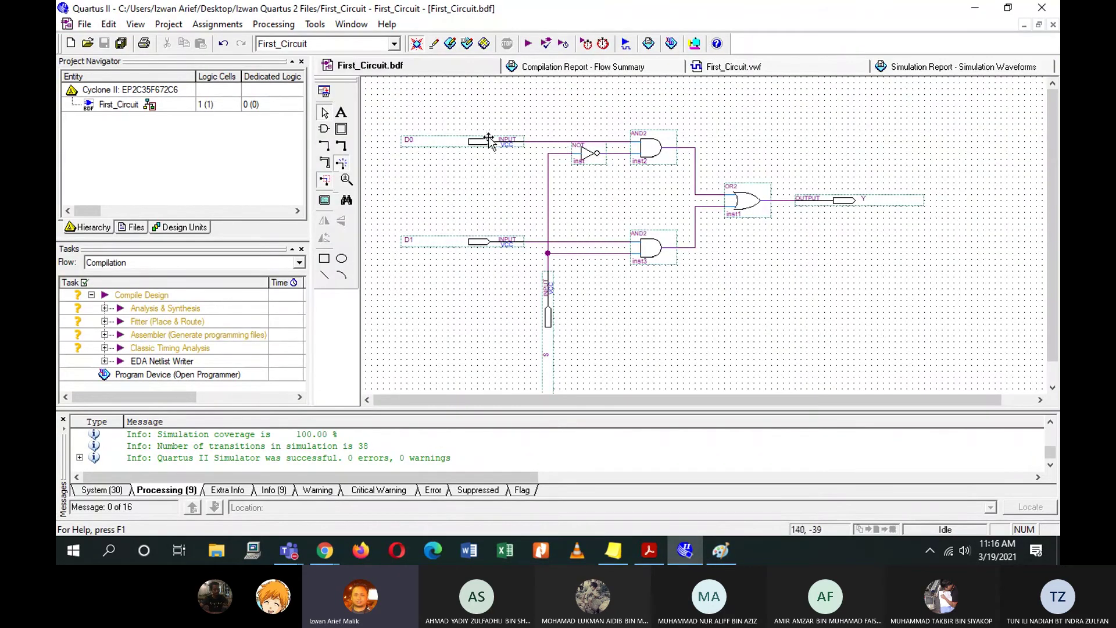
left_click(975, 7)
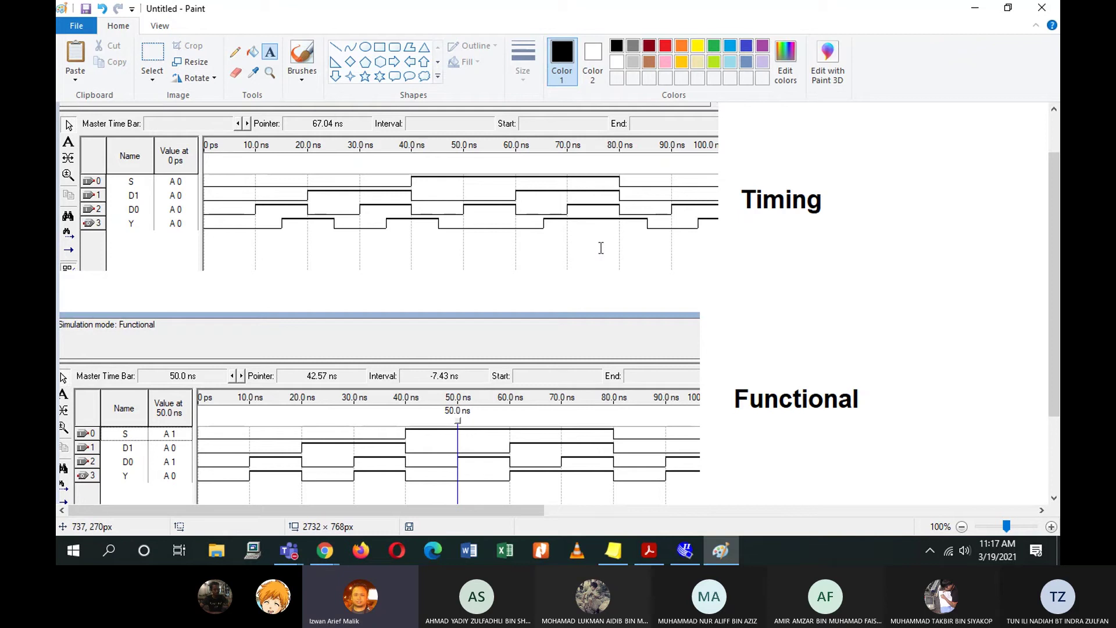
Bring Quartus II back and check the simulation mode options in the simulator settings, keeping Functional.
left_click(975, 7)
left_click(685, 549)
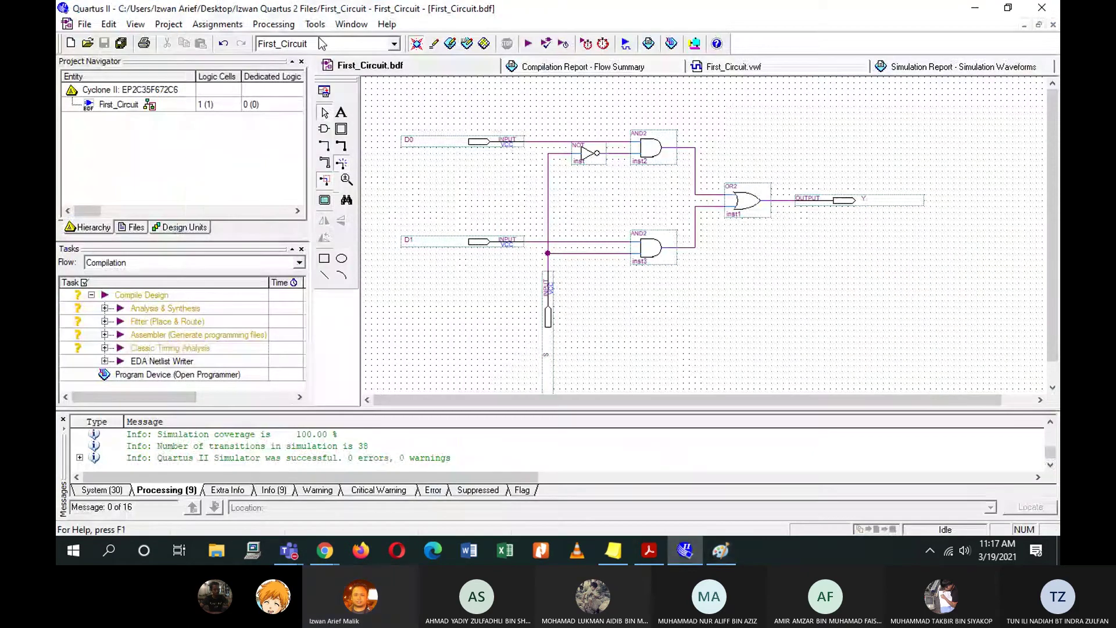
left_click(219, 25)
left_click(239, 103)
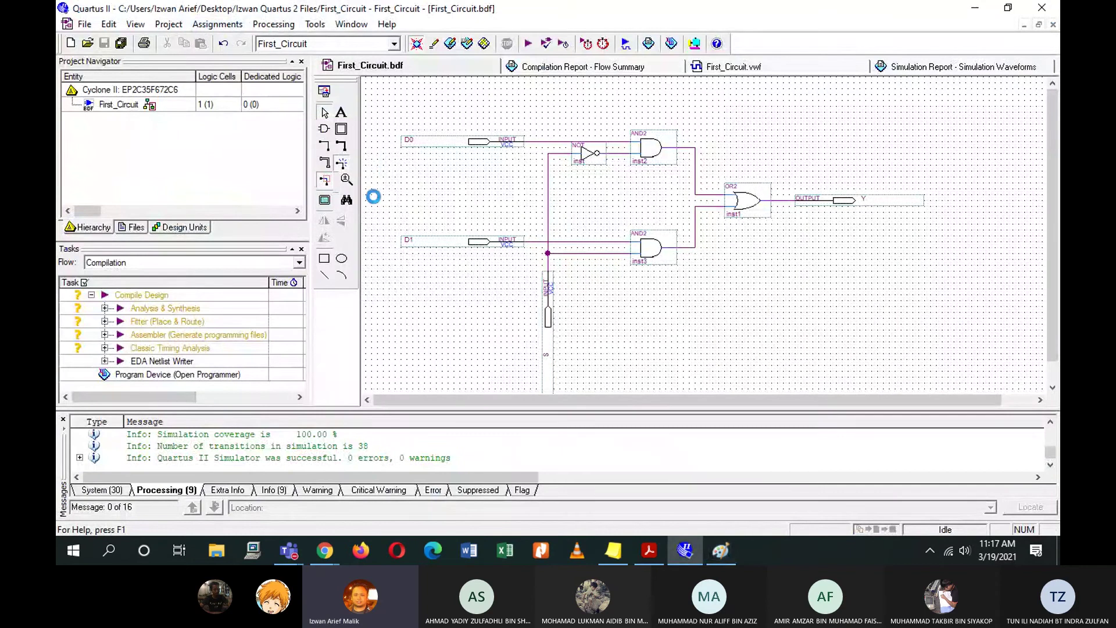
left_click(365, 254)
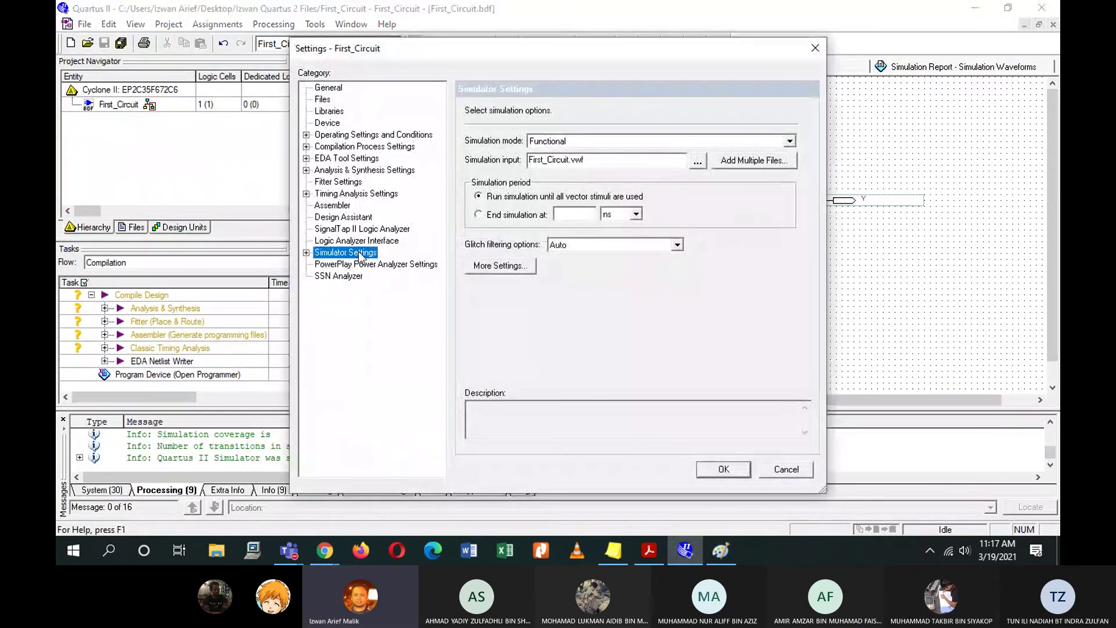
left_click(670, 141)
left_click(671, 142)
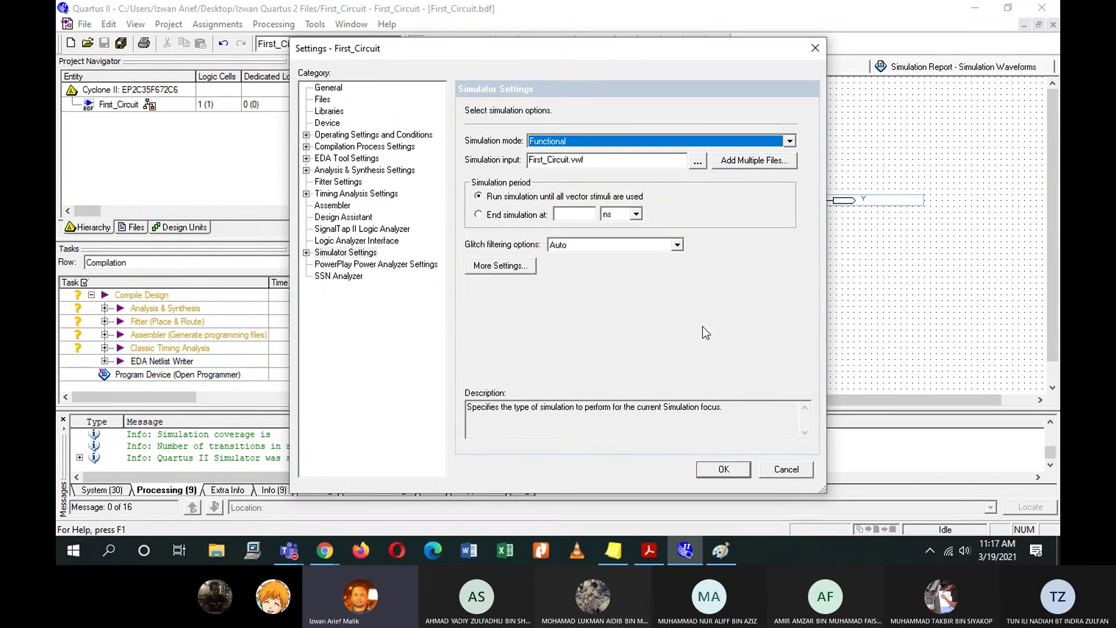
left_click(728, 470)
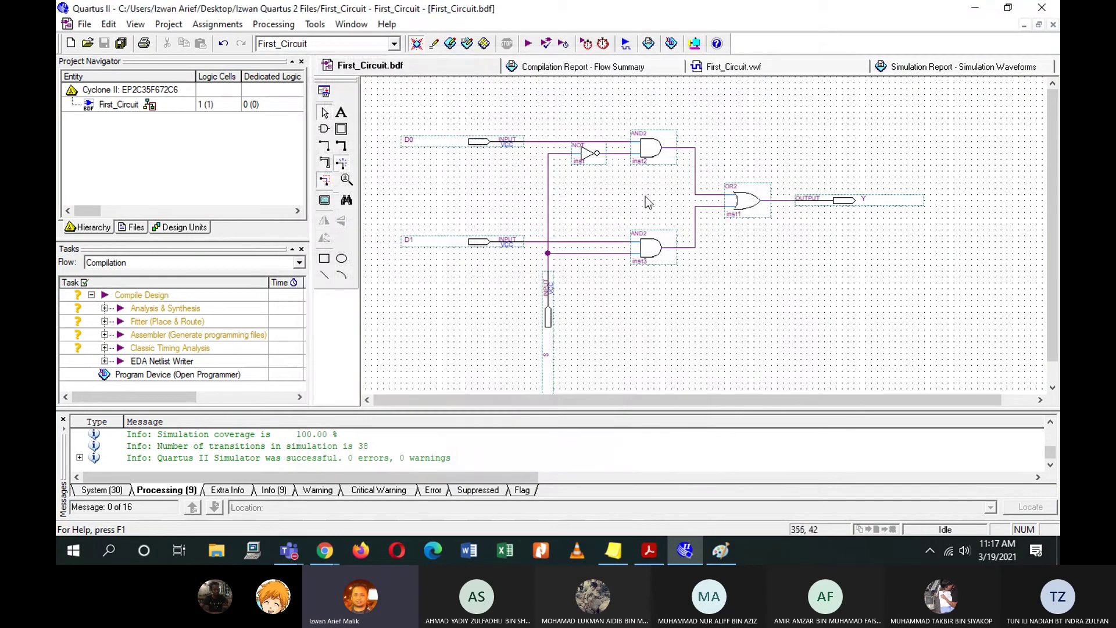
Switch to Paint, select the area around the "Functional" label, and return to Quartus II to view the functional simulation waveforms.
left_click(720, 550)
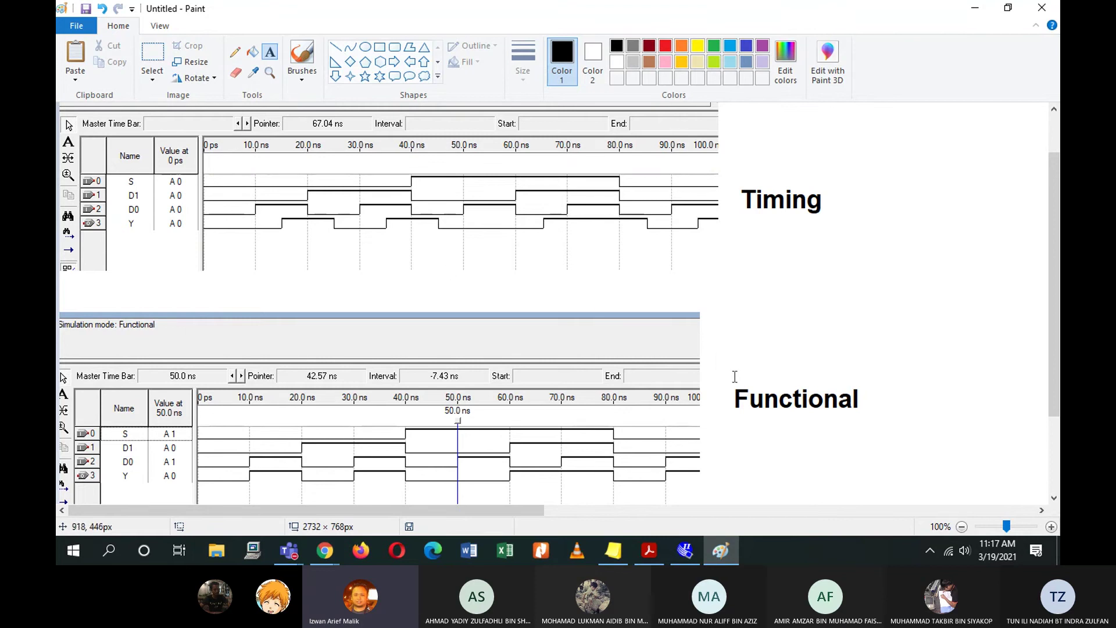
left_click(153, 58)
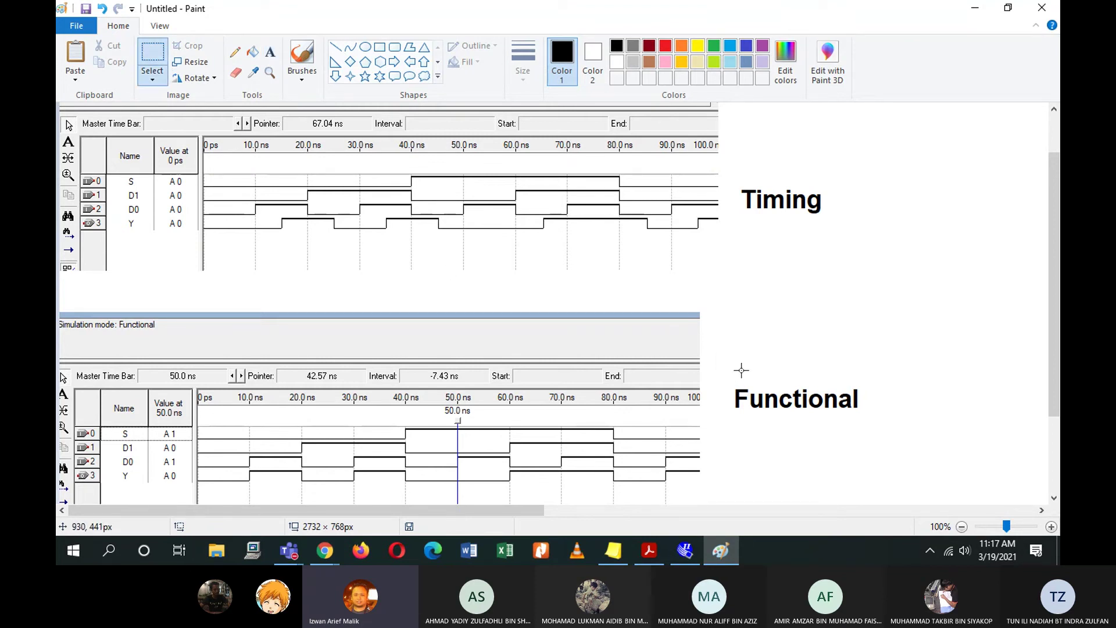
left_click_drag(724, 362, 895, 445)
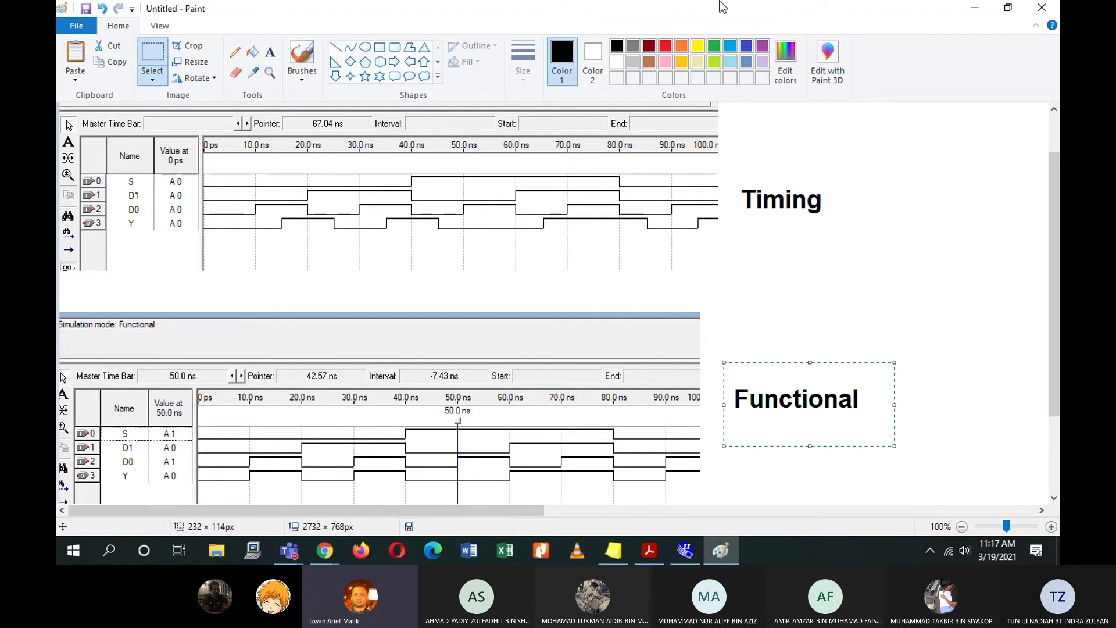
left_click(975, 8)
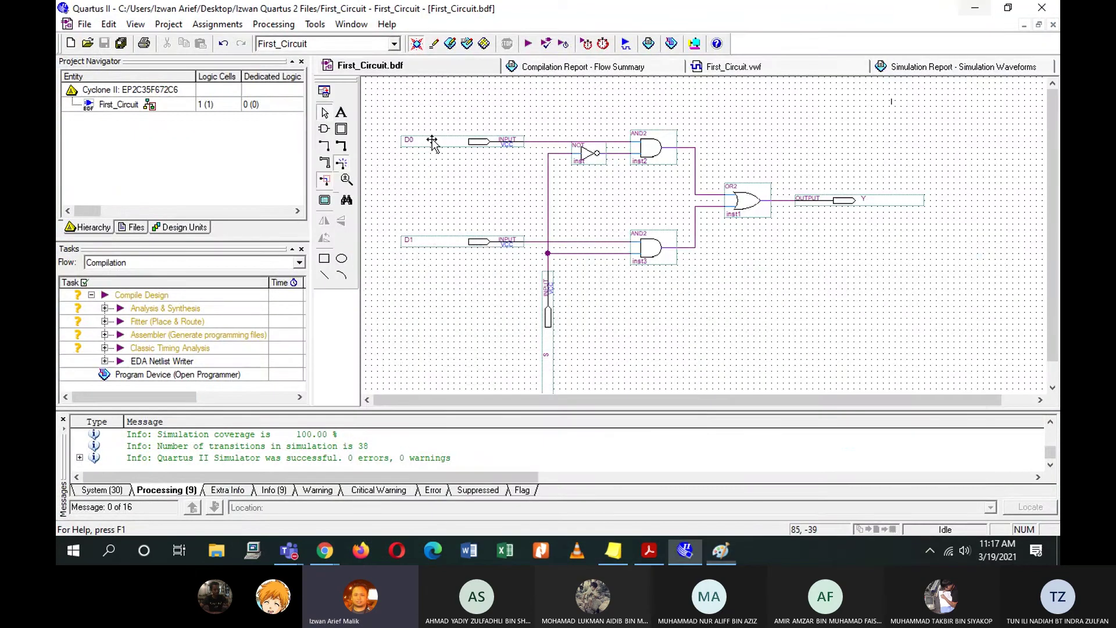
left_click(930, 66)
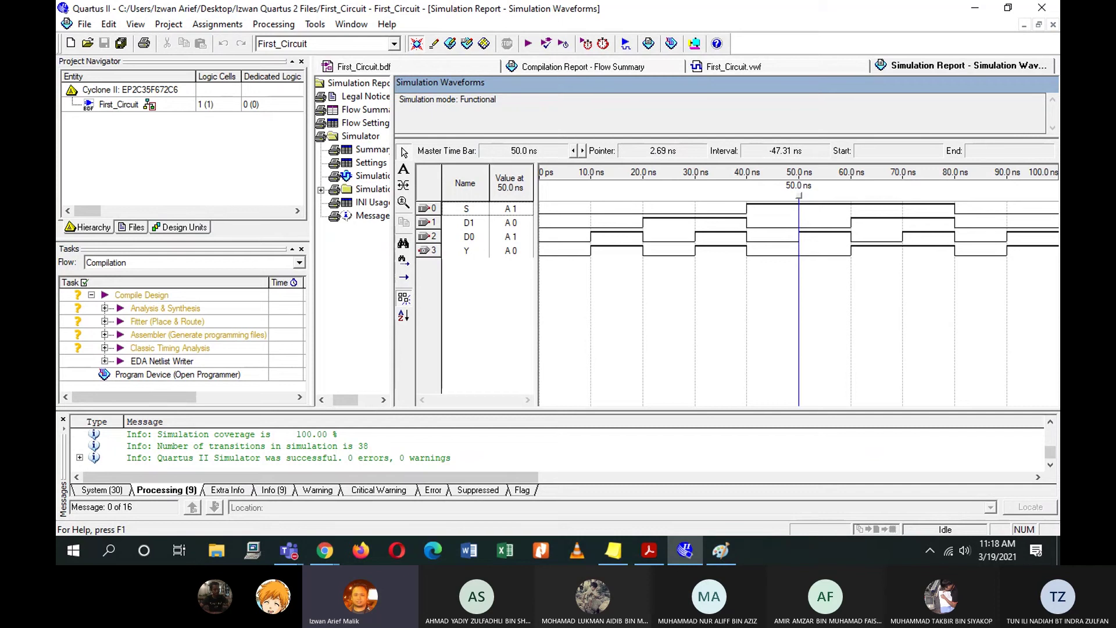
View step 28 of the Quartus II introduction PDF in Acrobat Reader, and examine the 2:1 multiplexer truth table in Chrome.
key("alt+Tab")
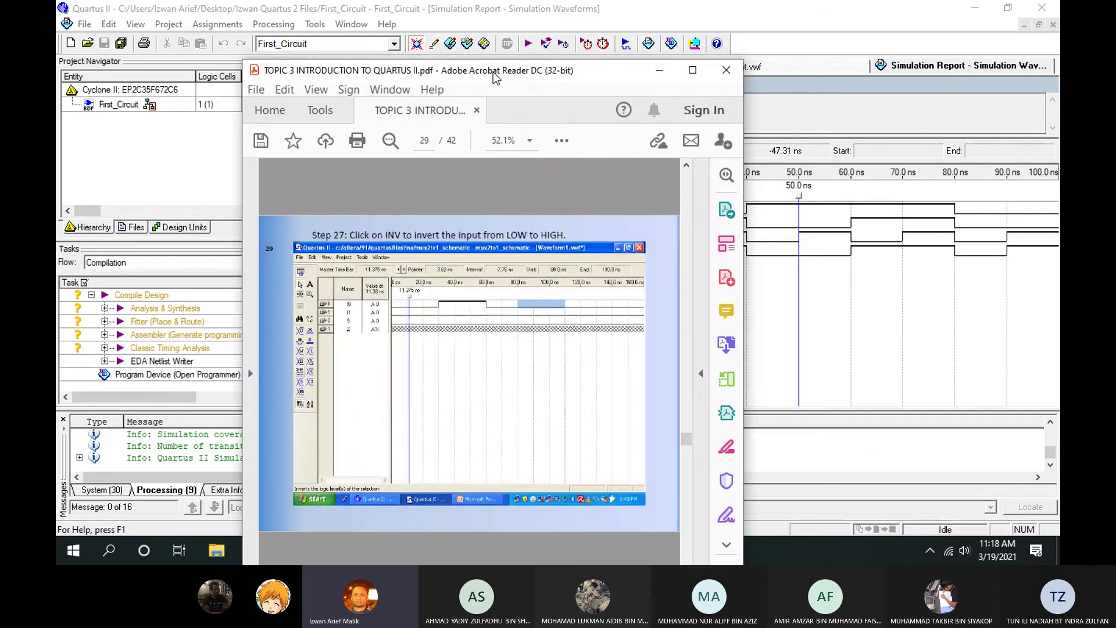
double_click(492, 74)
scroll(855, 307, "down", 1)
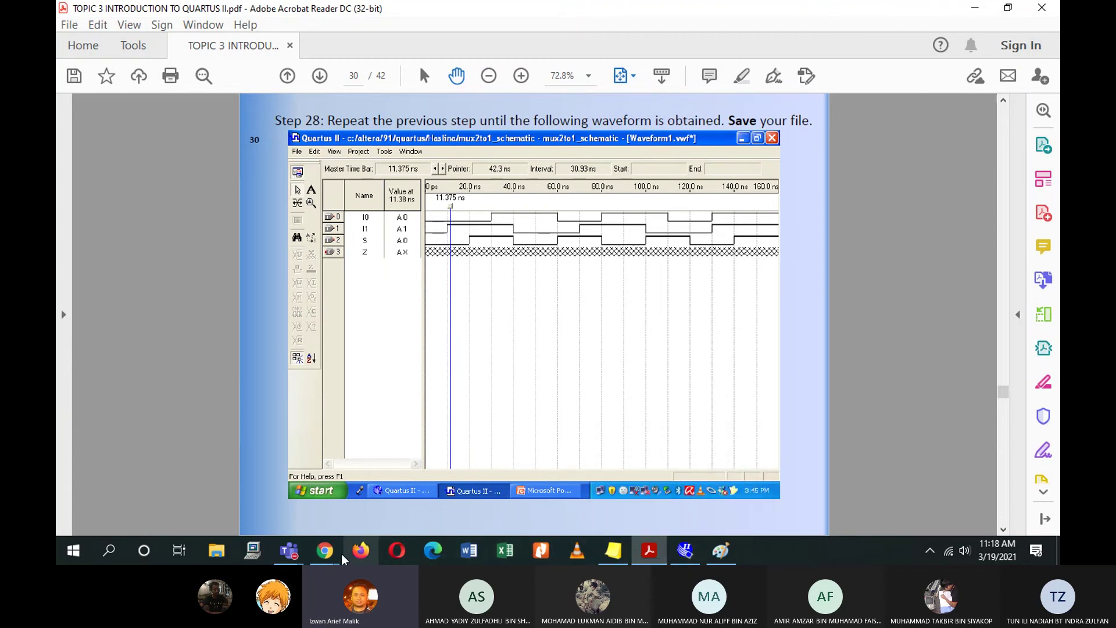
left_click(351, 510)
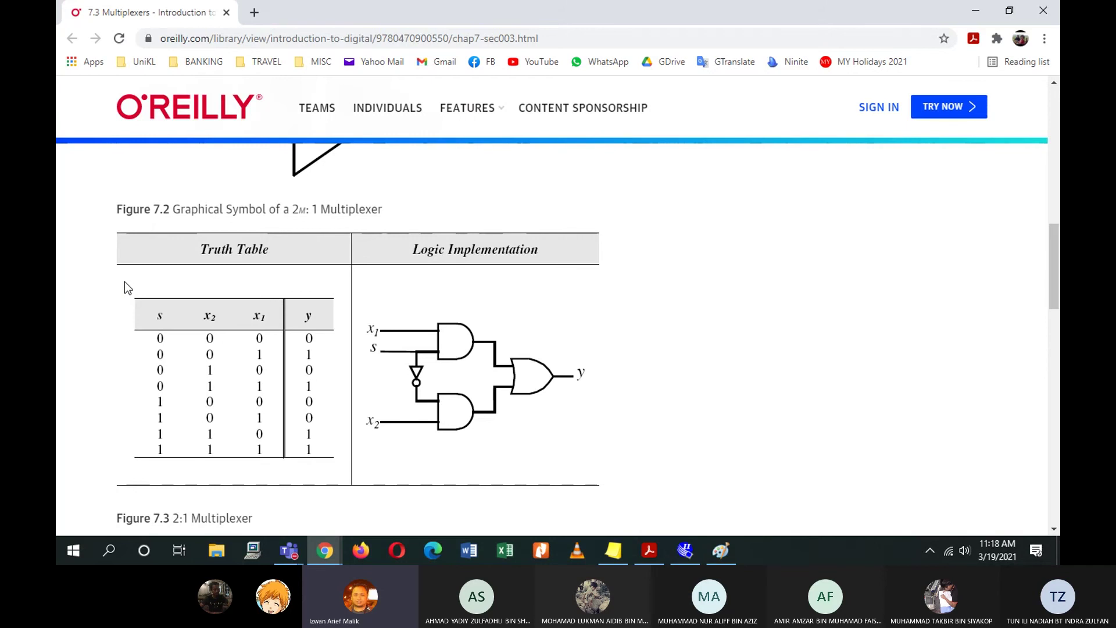
left_click_drag(145, 300, 232, 366)
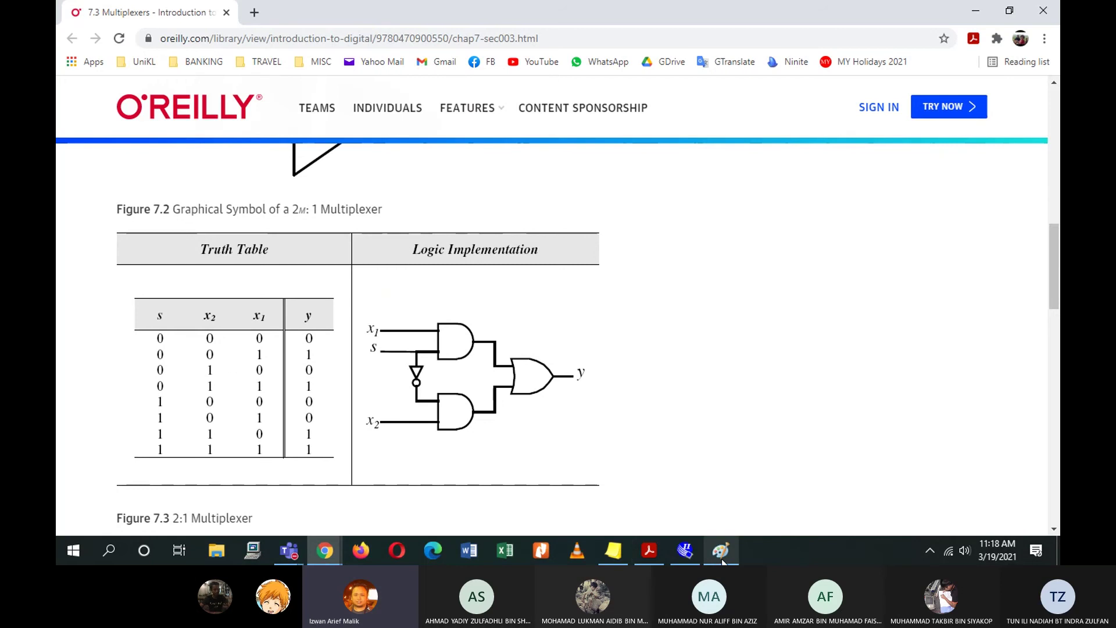
Return to the PDF in Acrobat Reader and read from step 28 through step 35 on the simulator output waveform.
left_click(648, 551)
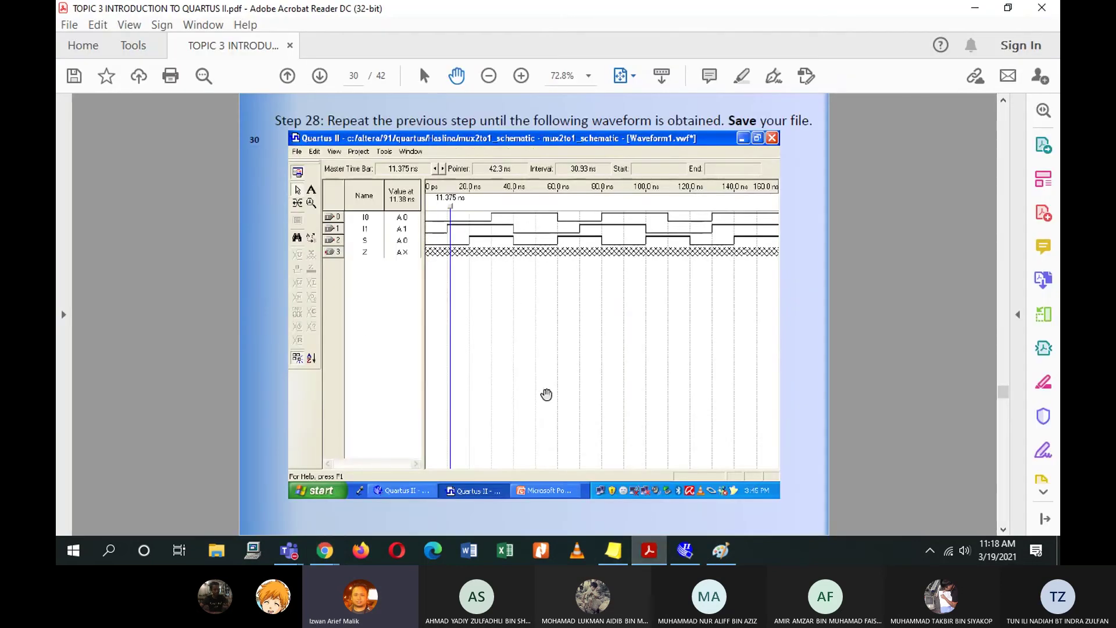
scroll(546, 395, "down", 2)
scroll(592, 386, "down", 8)
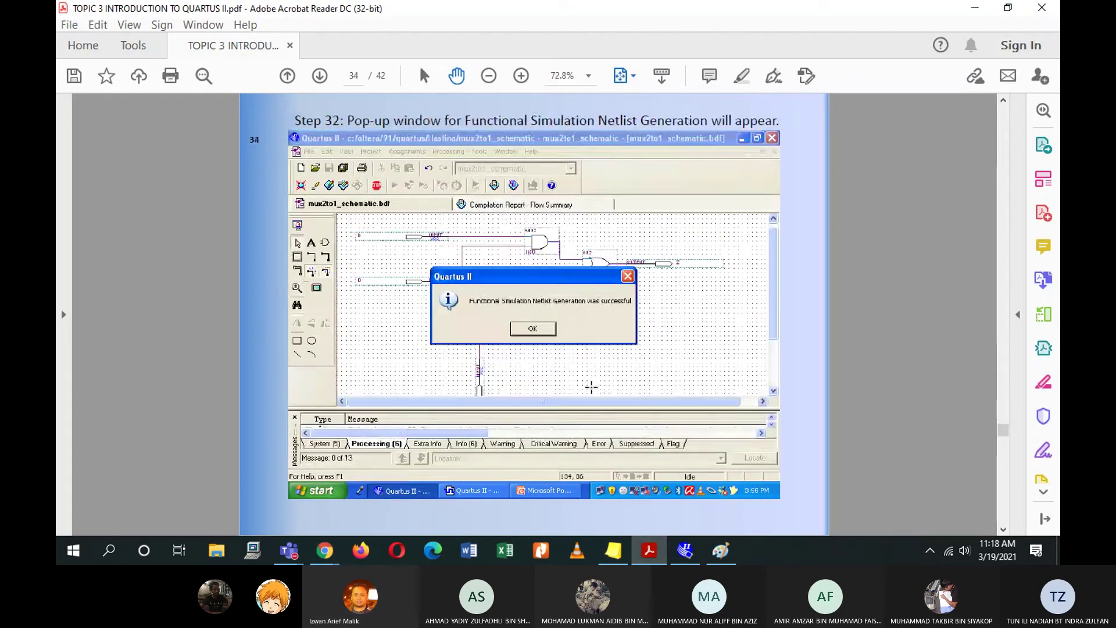
scroll(591, 386, "down", 4)
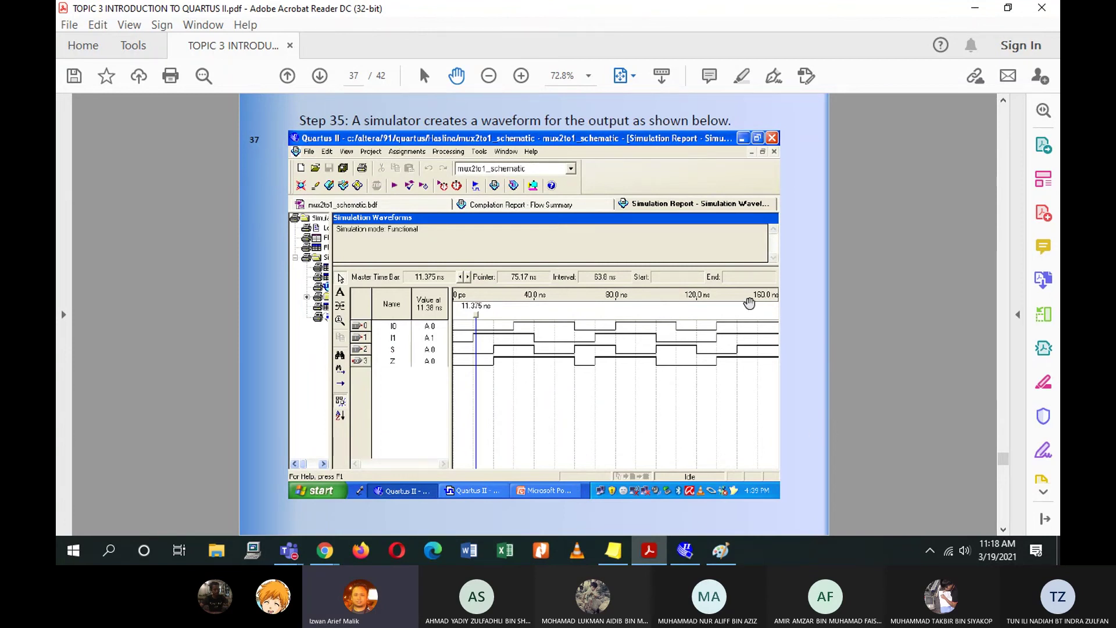
Read the Verilog Code and Verilog design steps slides on pages 38 and 39 of the PDF, and return to page 37.
left_click(975, 8)
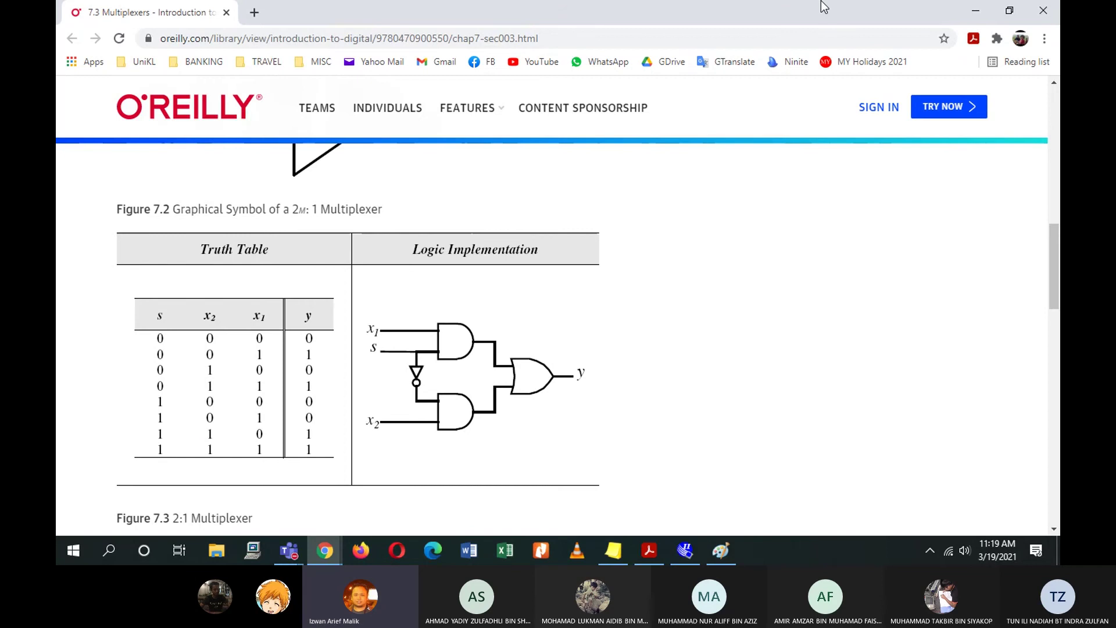
left_click(976, 10)
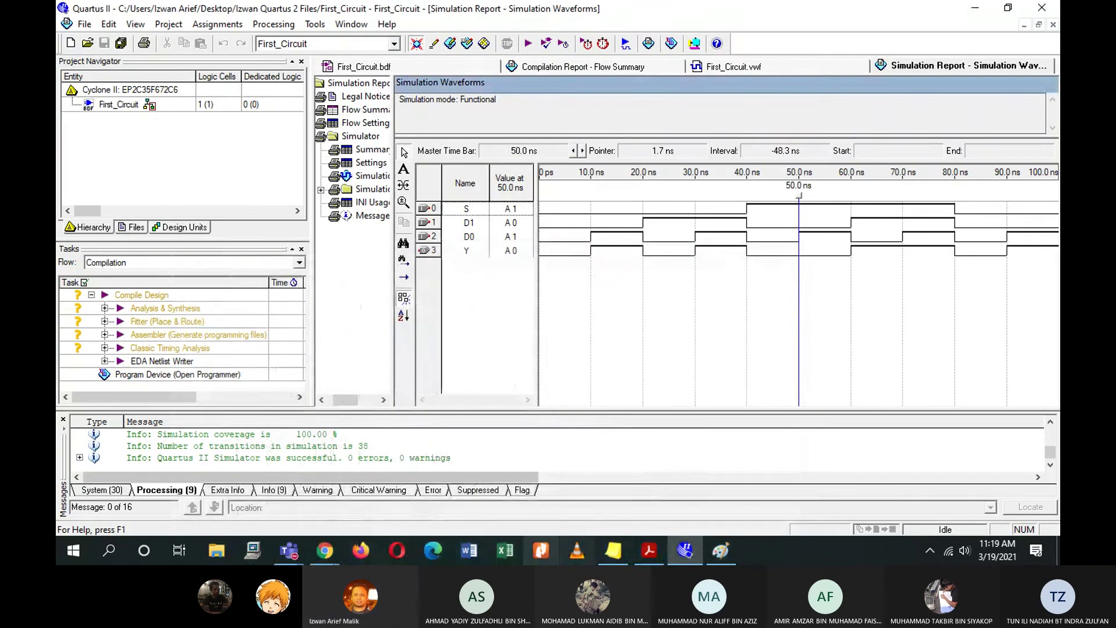
left_click(649, 550)
scroll(819, 314, "down", 2)
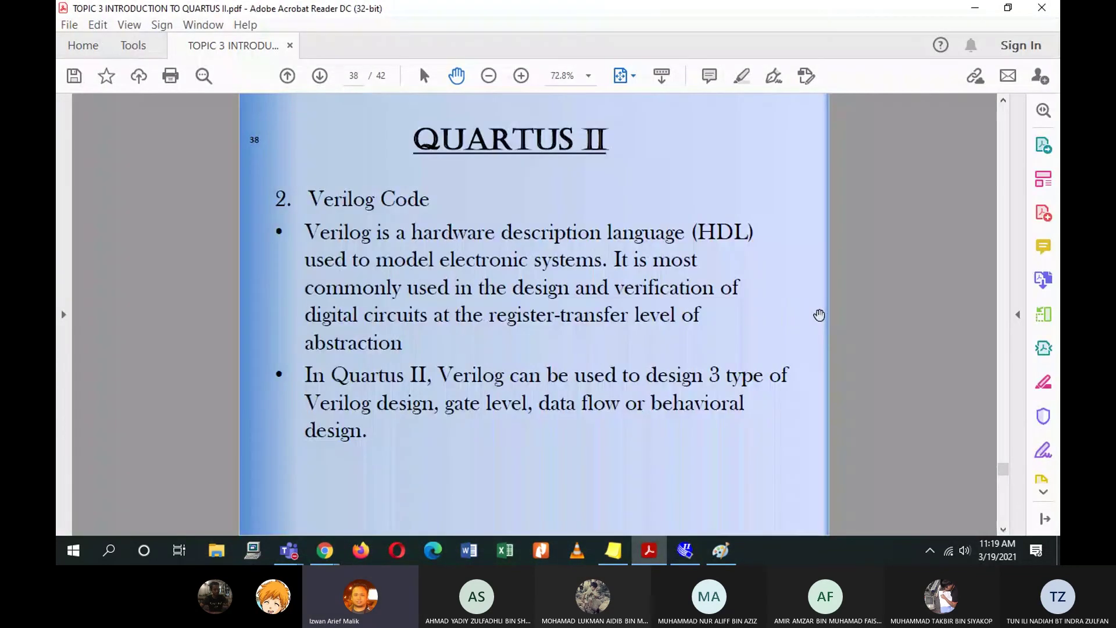
scroll(455, 249, "down", 2)
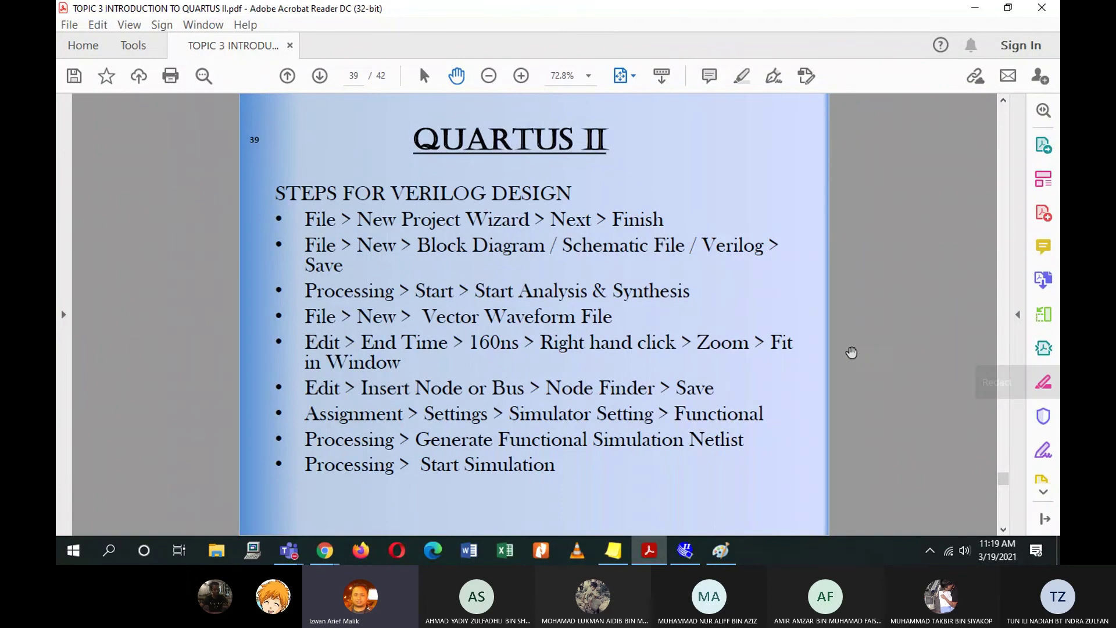
scroll(827, 352, "up", 4)
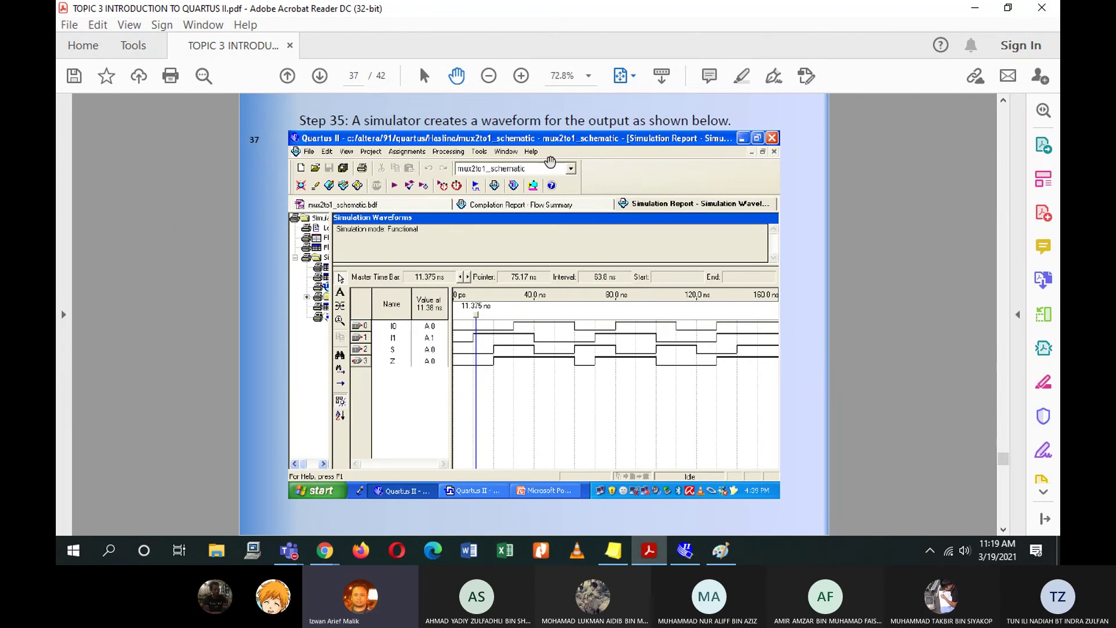
Examine the First_Circuit.bdf schematic in Quartus II, and go back through steps 35 to 32 in the PDF.
left_click(975, 8)
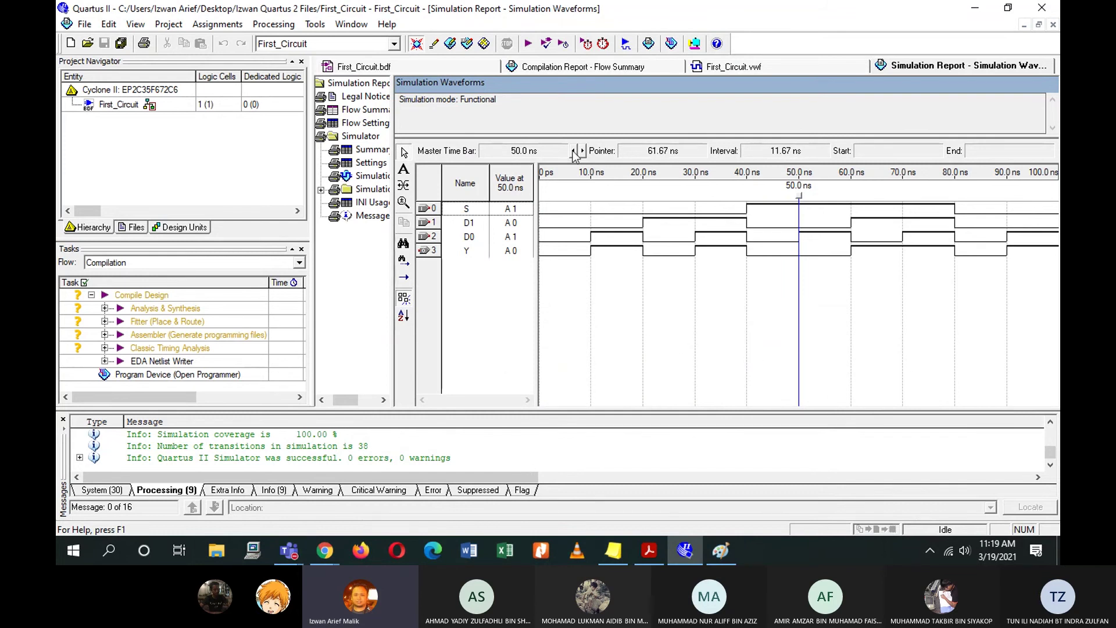
left_click(410, 64)
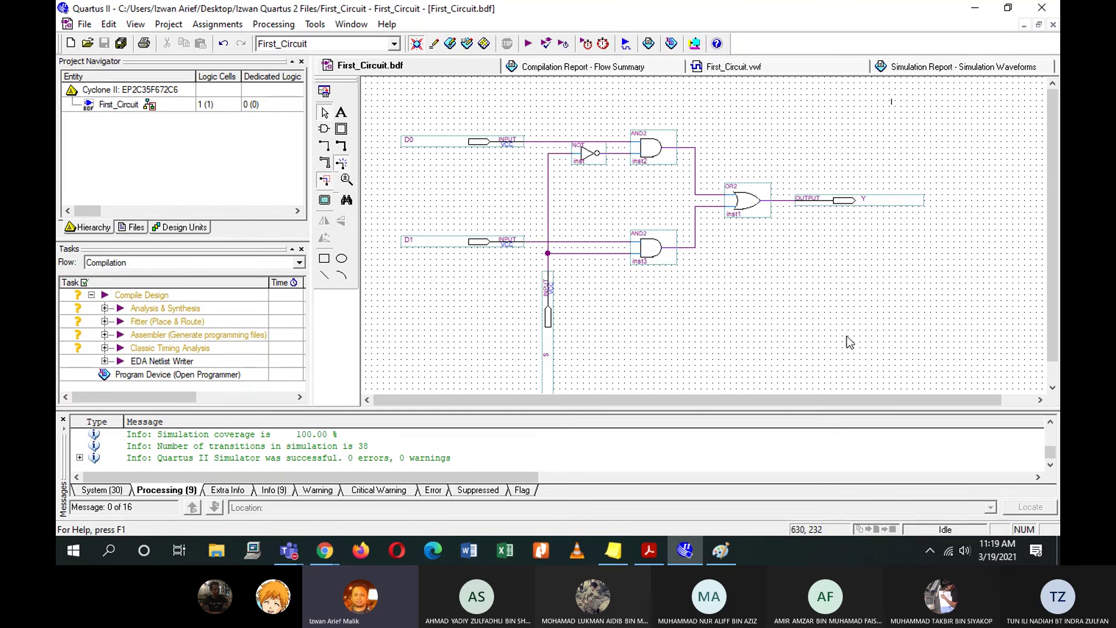
left_click(650, 550)
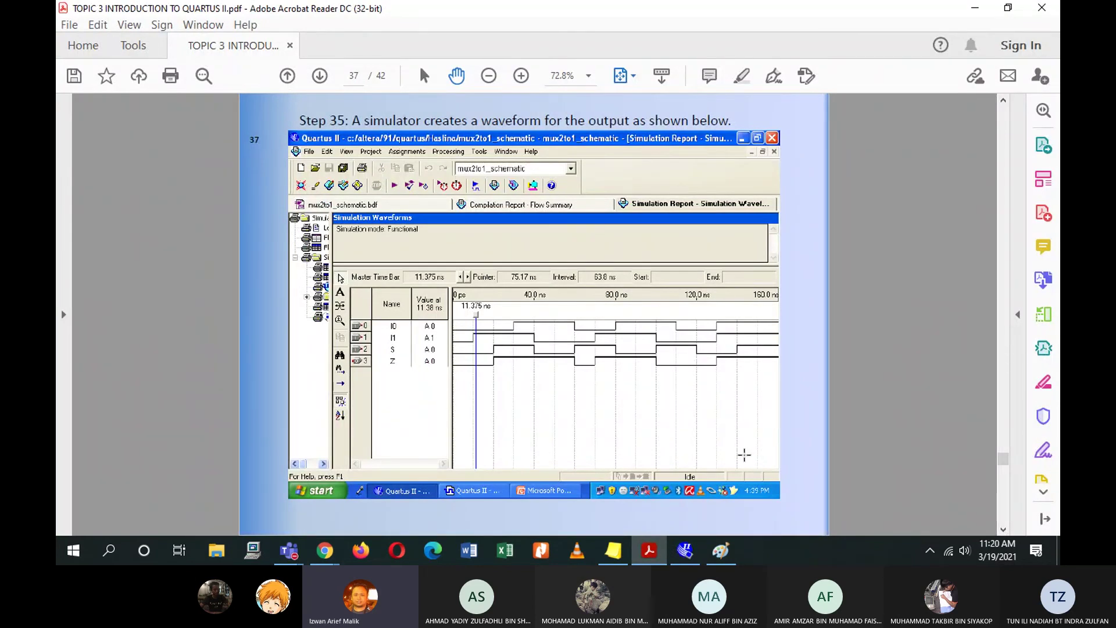
scroll(731, 414, "up", 1)
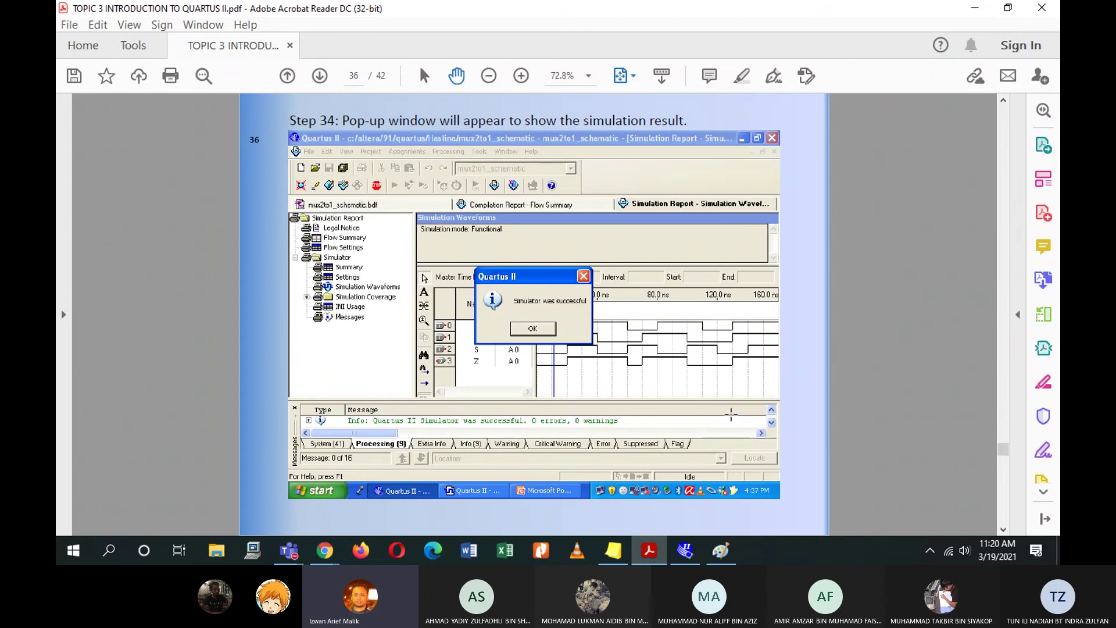
scroll(731, 414, "up", 2)
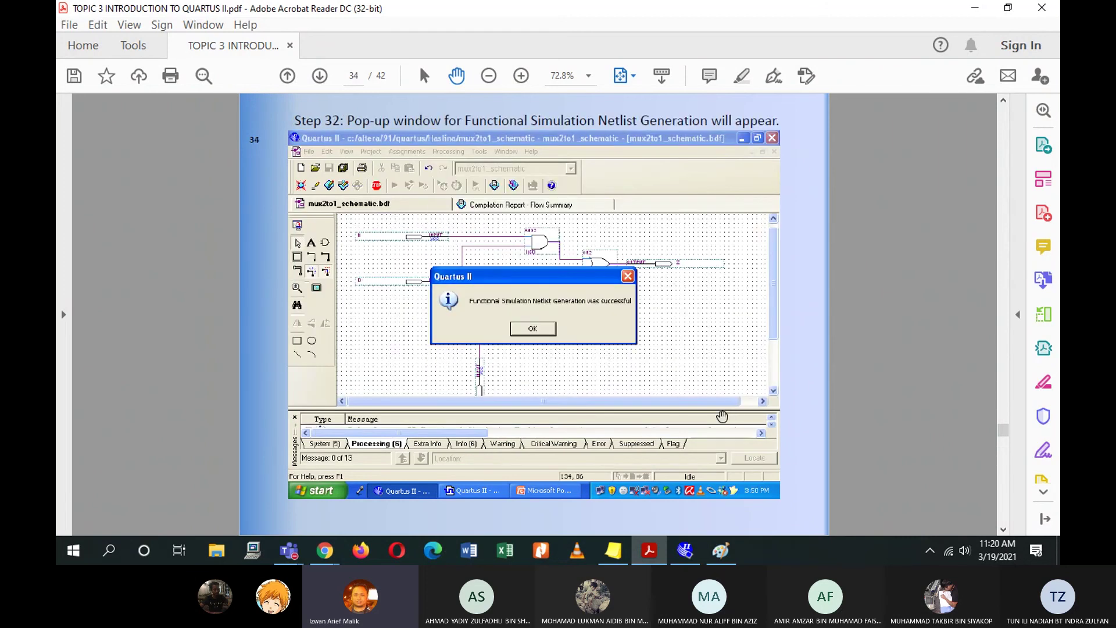
Check First_Circuit.vwf and the simulation report waveforms in Quartus II, and close the program.
mouse_move(686, 551)
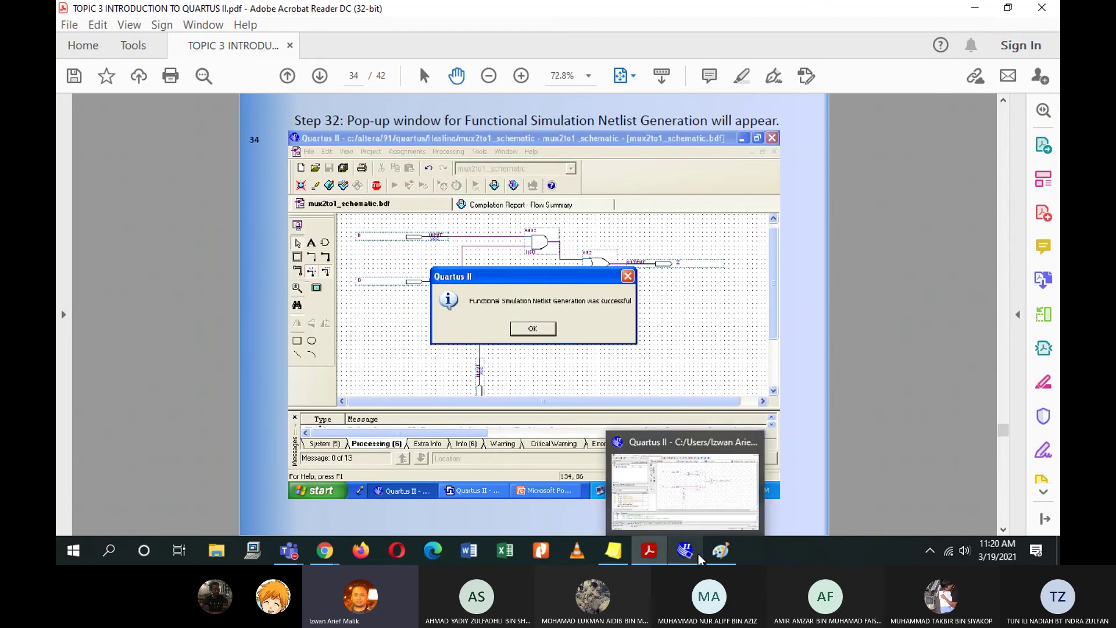
left_click(690, 512)
left_click(967, 68)
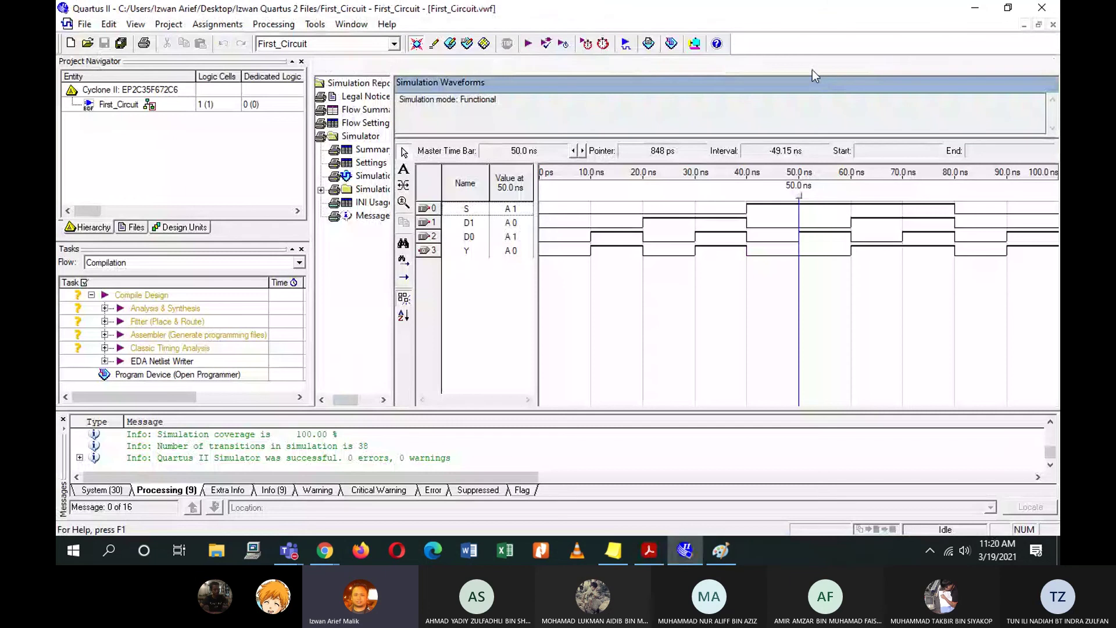
left_click(733, 67)
left_click(956, 67)
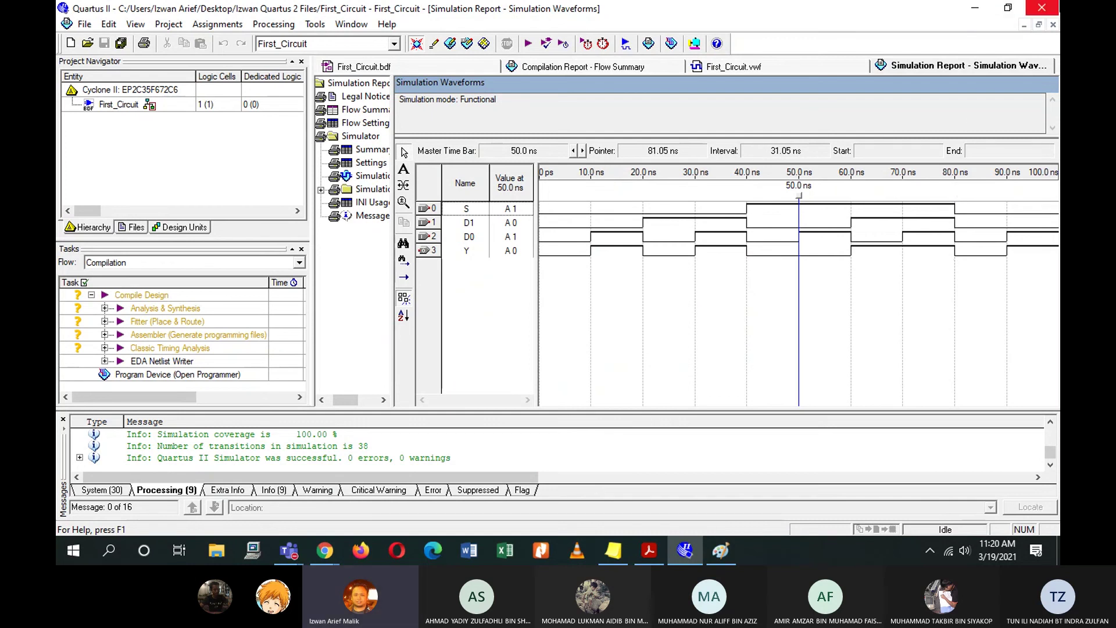
left_click(1042, 12)
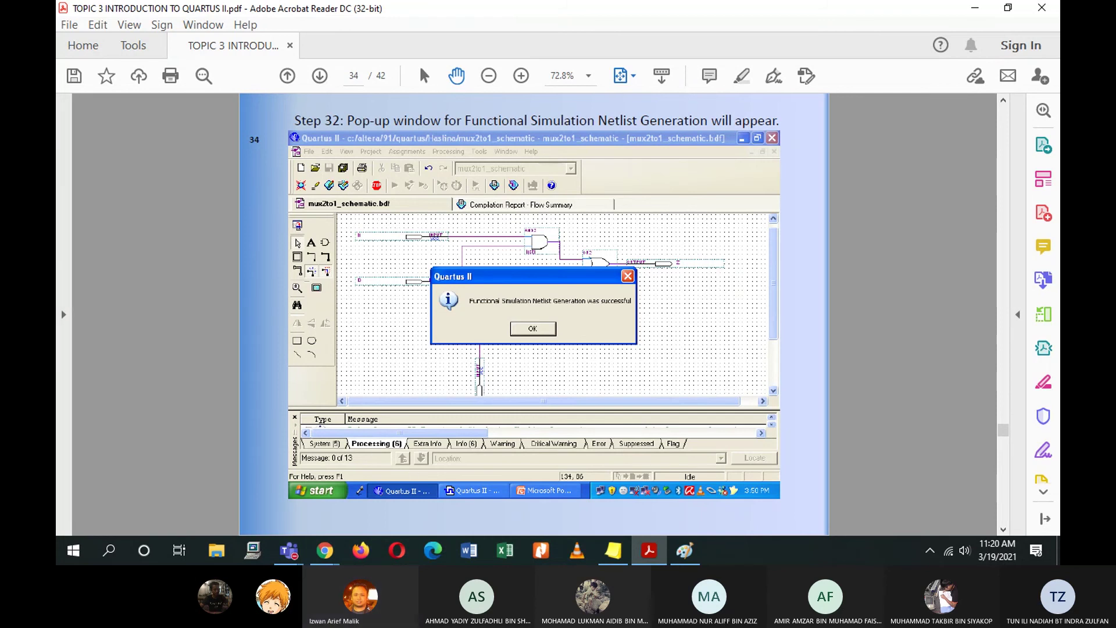
Switch to the Teams meeting and download the attendance list of its participants.
left_click_drag(56, 57, 382, 55)
double_click(376, 50)
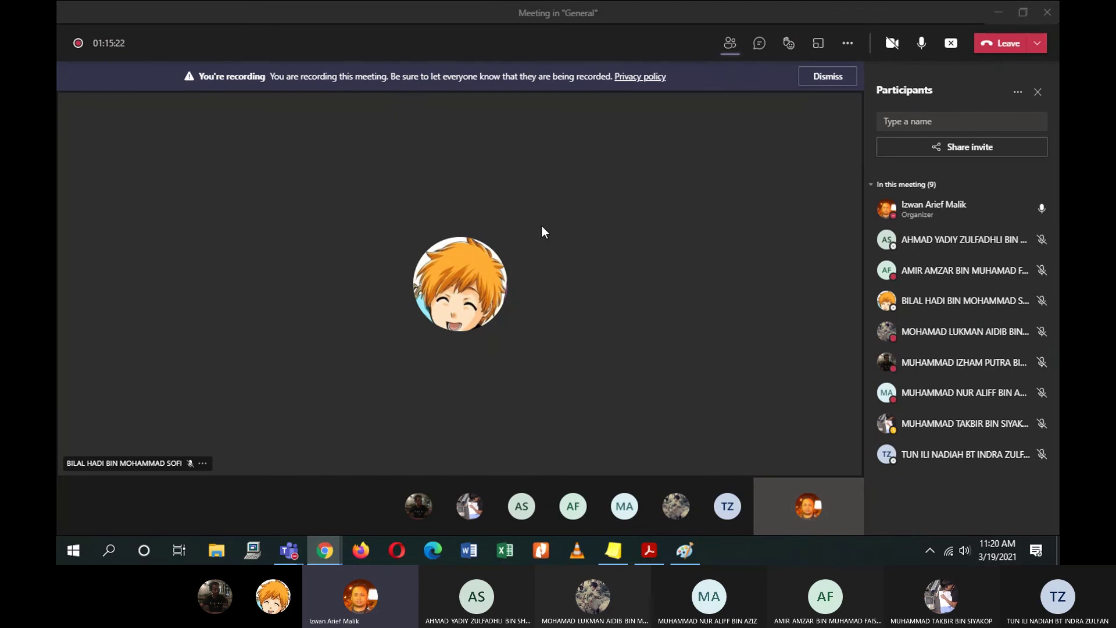
left_click(1017, 92)
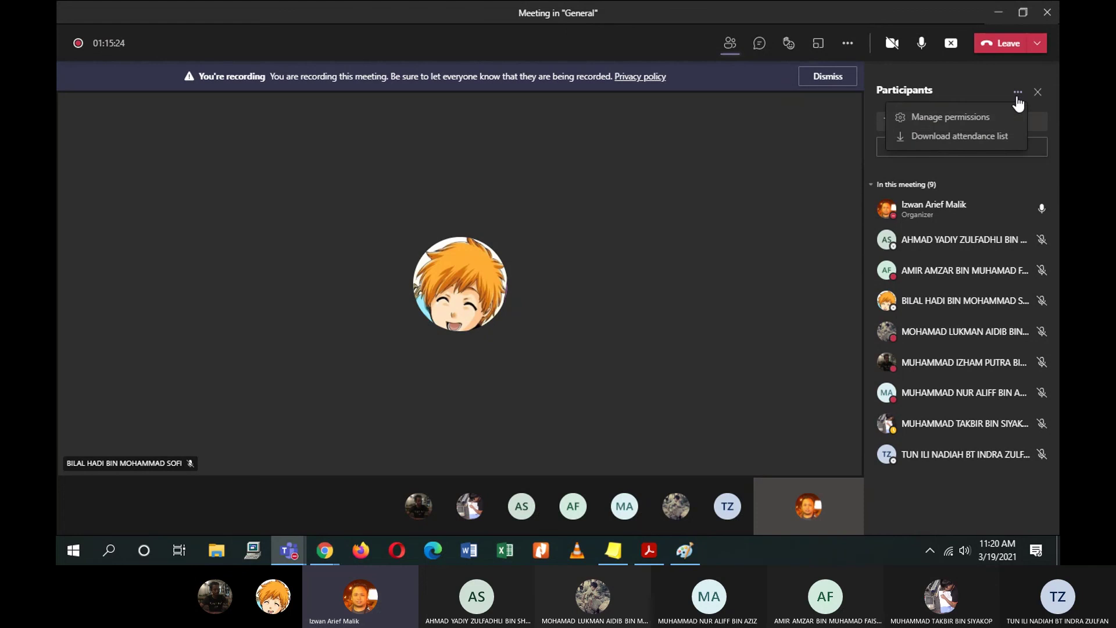
left_click(992, 137)
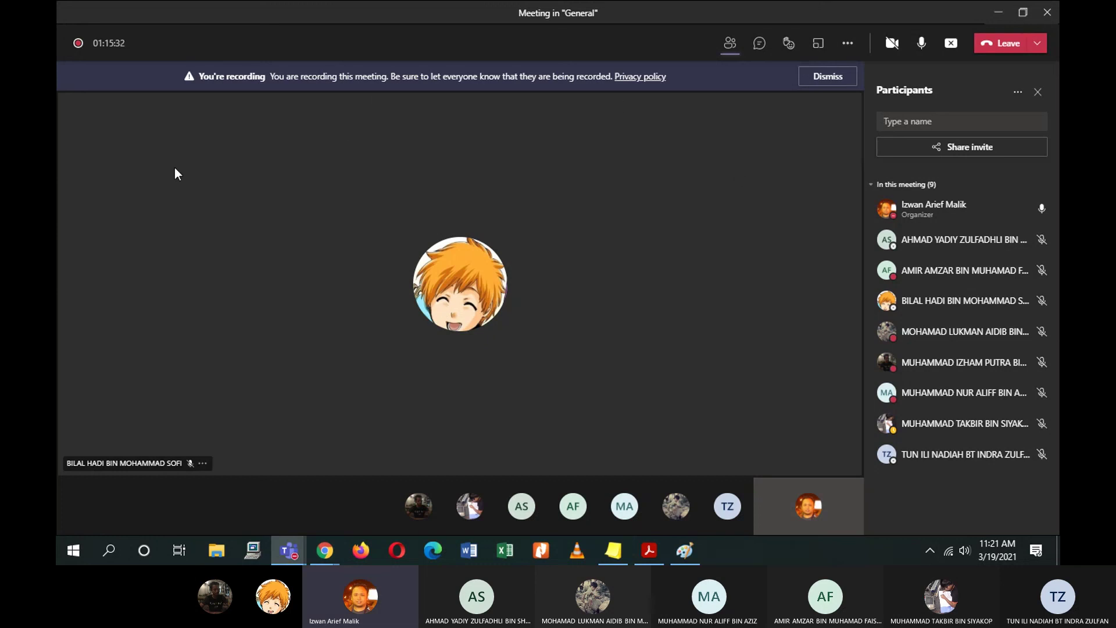
Locate meetingAttendanceList.csv in the Downloads folder in a maximised File Explorer, and return to the Teams meeting.
left_click(216, 550)
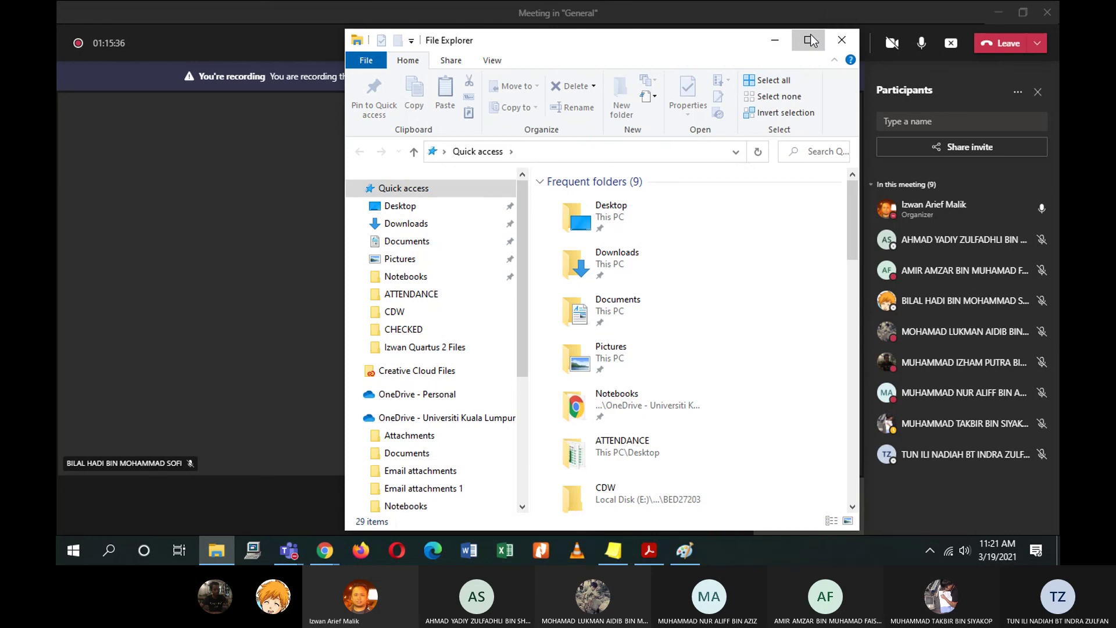
left_click(808, 39)
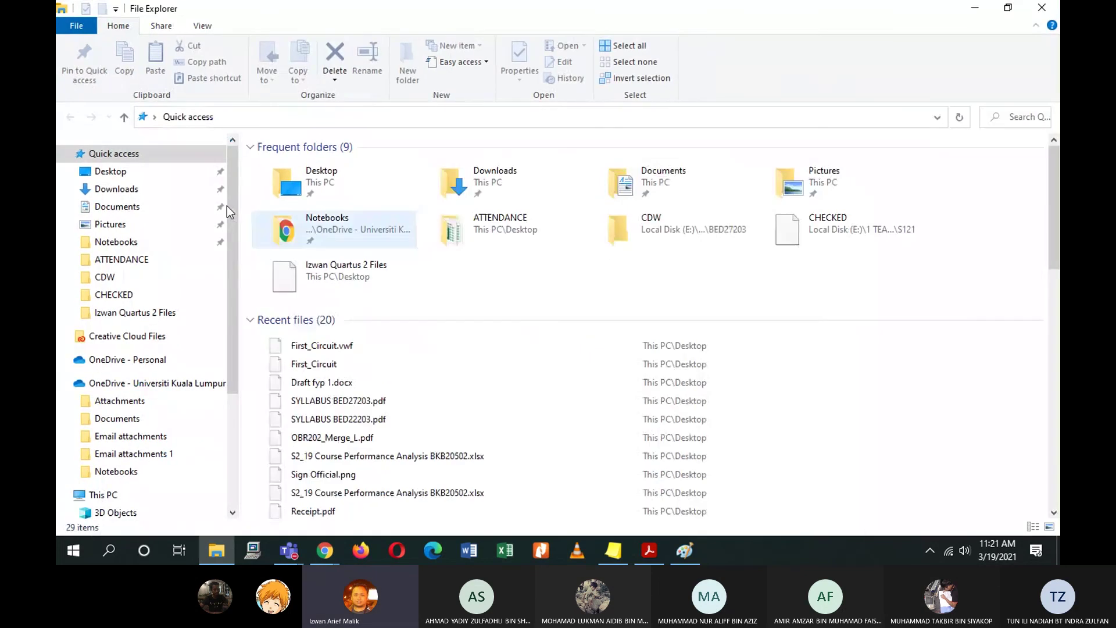
left_click(138, 188)
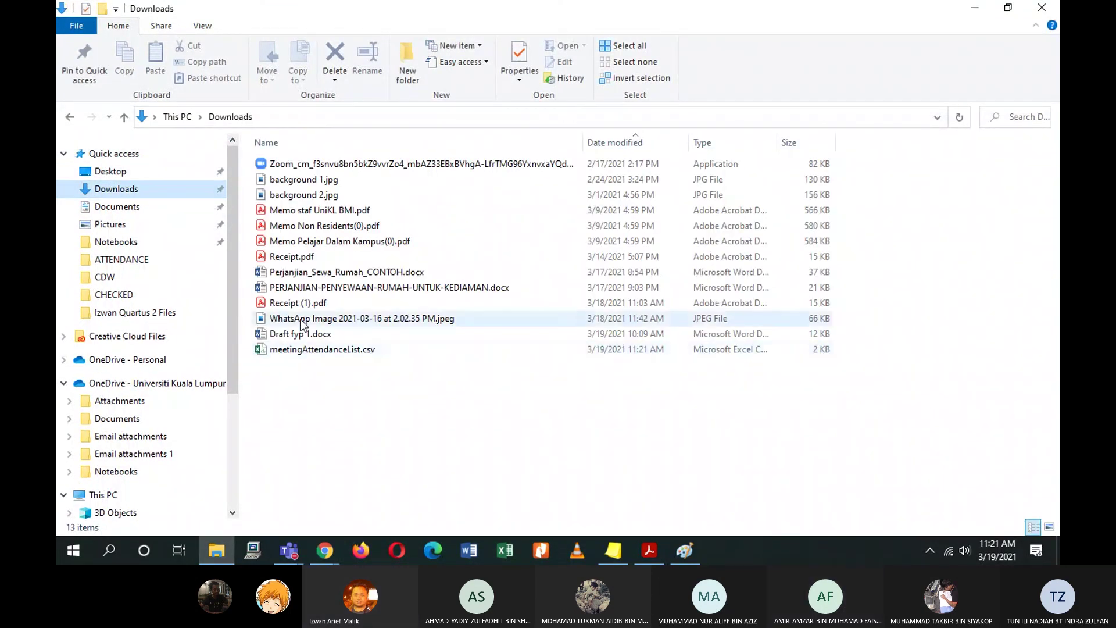
left_click(324, 351)
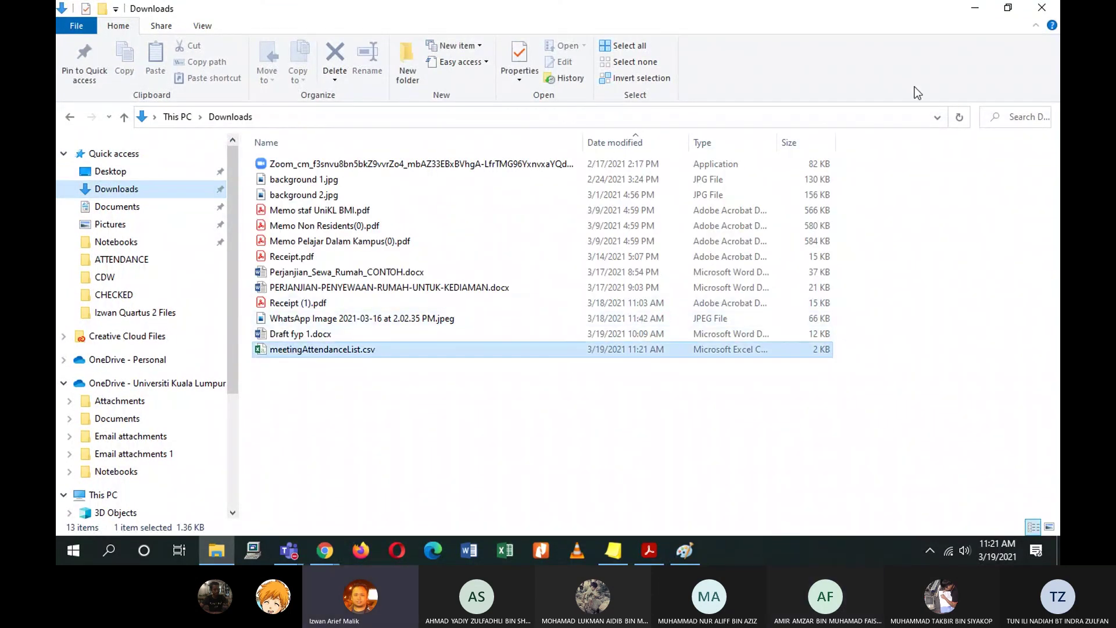
left_click(974, 8)
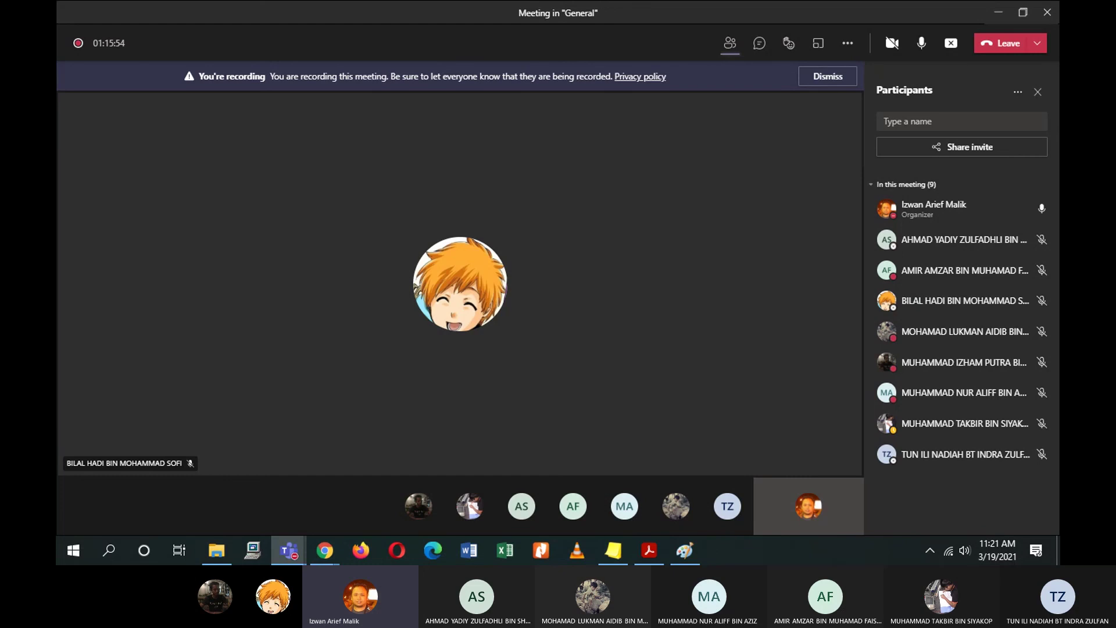
Stop sharing the screen in the Teams meeting.
left_click(325, 550)
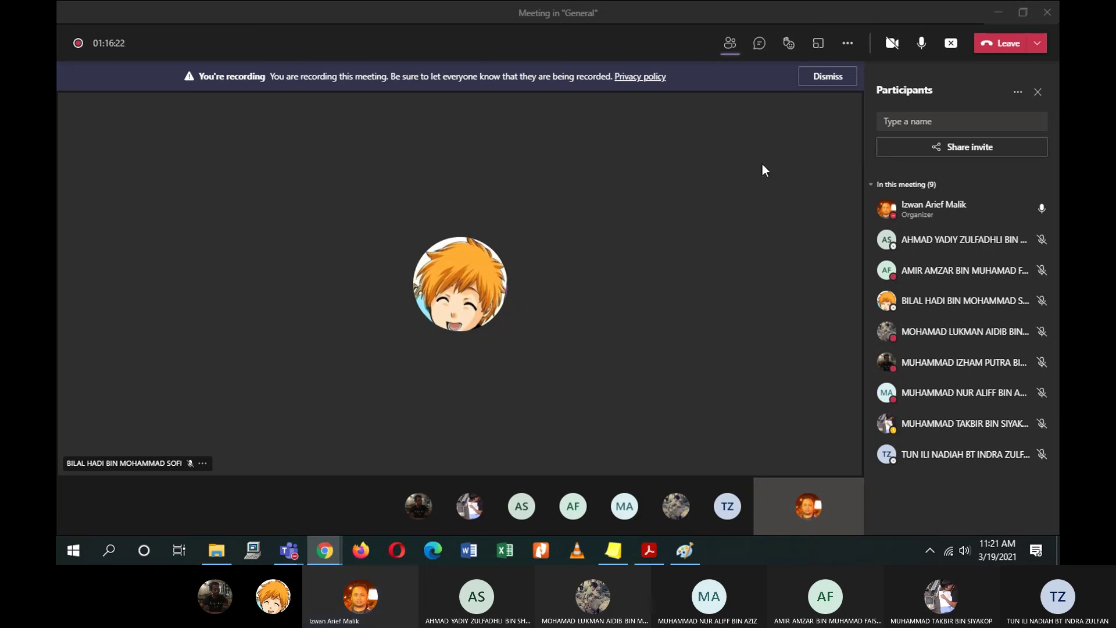
left_click(949, 45)
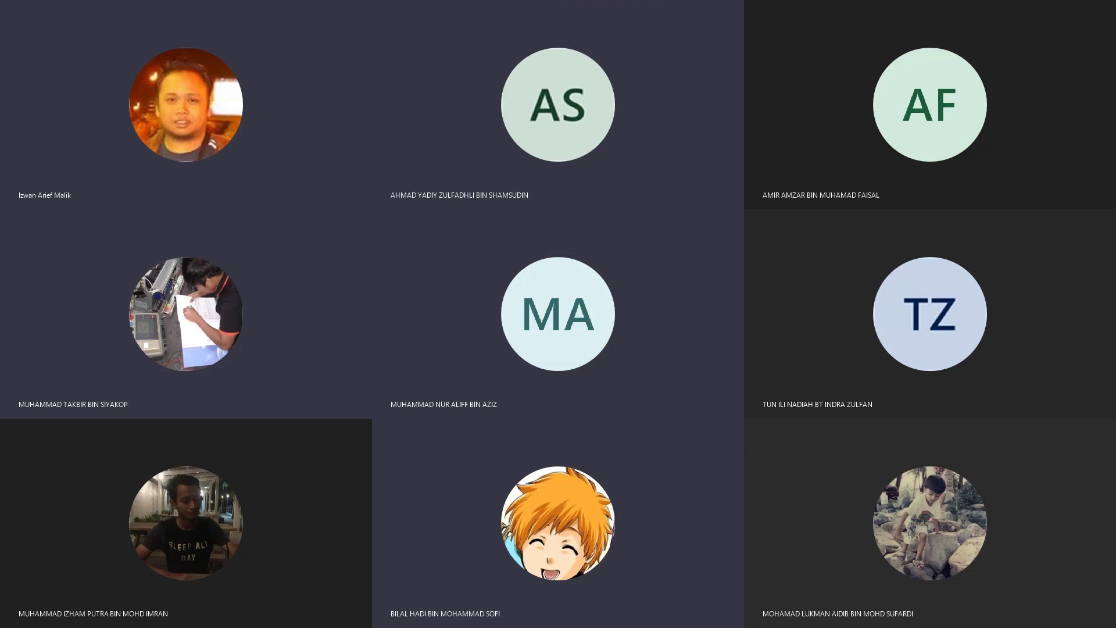